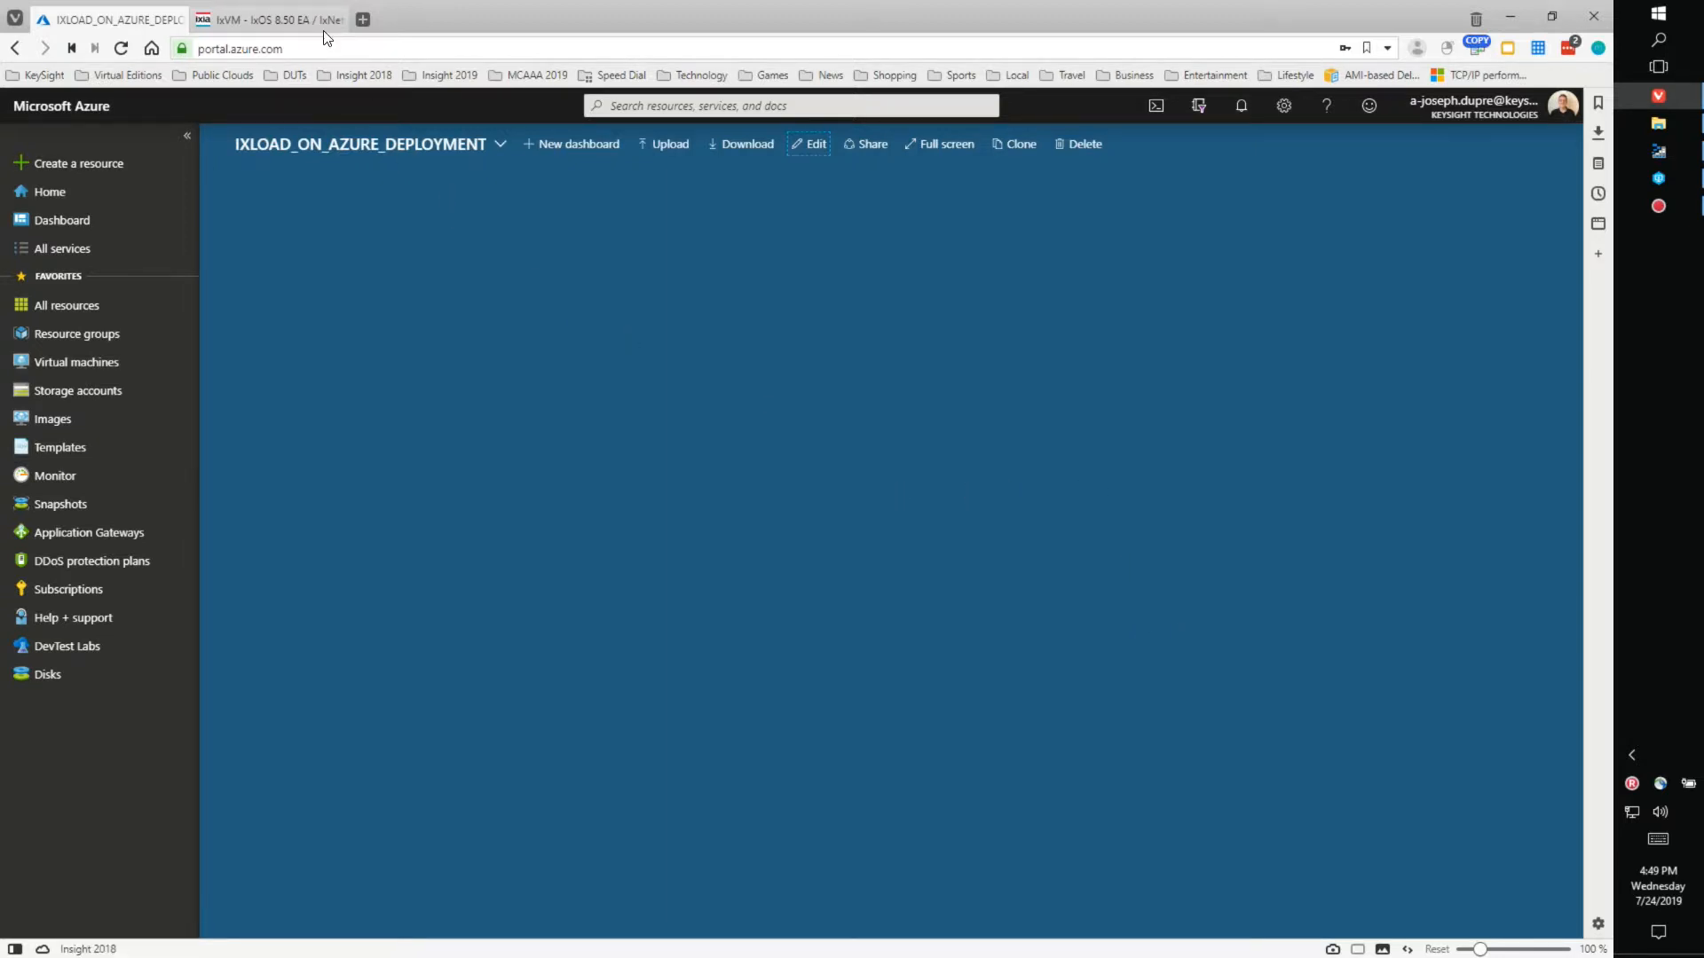
- Switch to the IxVM - IxOS 8.50 EA support page and scroll through its deployment questionnaire
{"action": "mouse_move", "coordinate": [311, 23]}
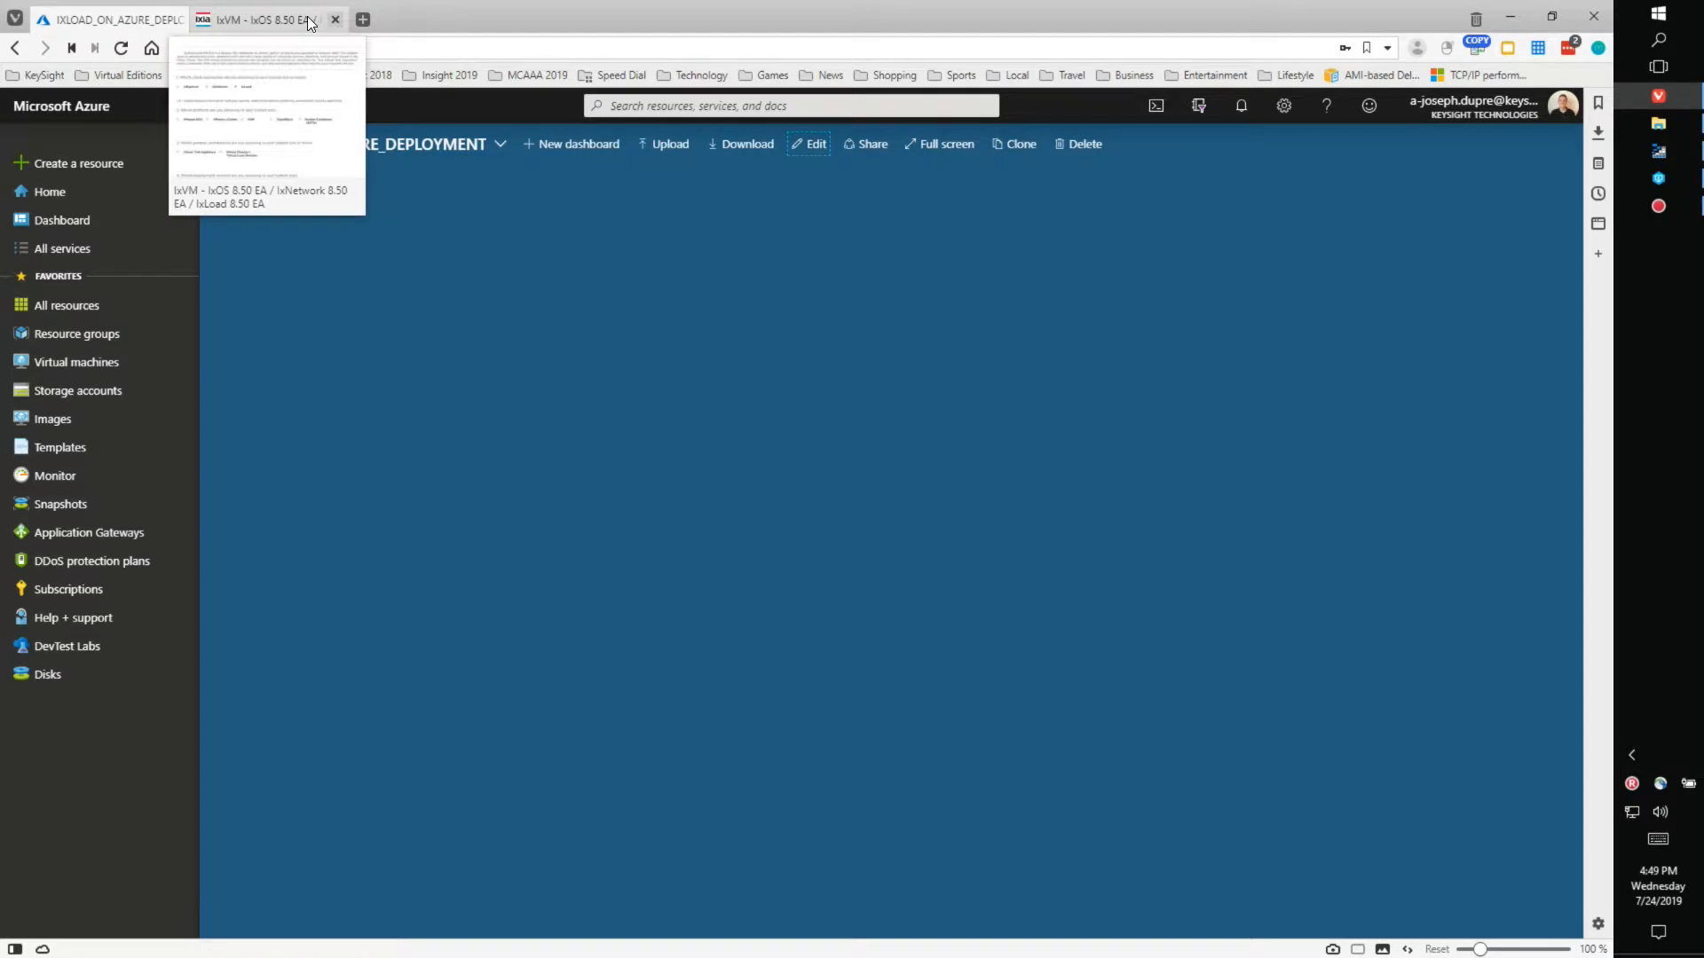
{"action": "left_click", "coordinate": [311, 23]}
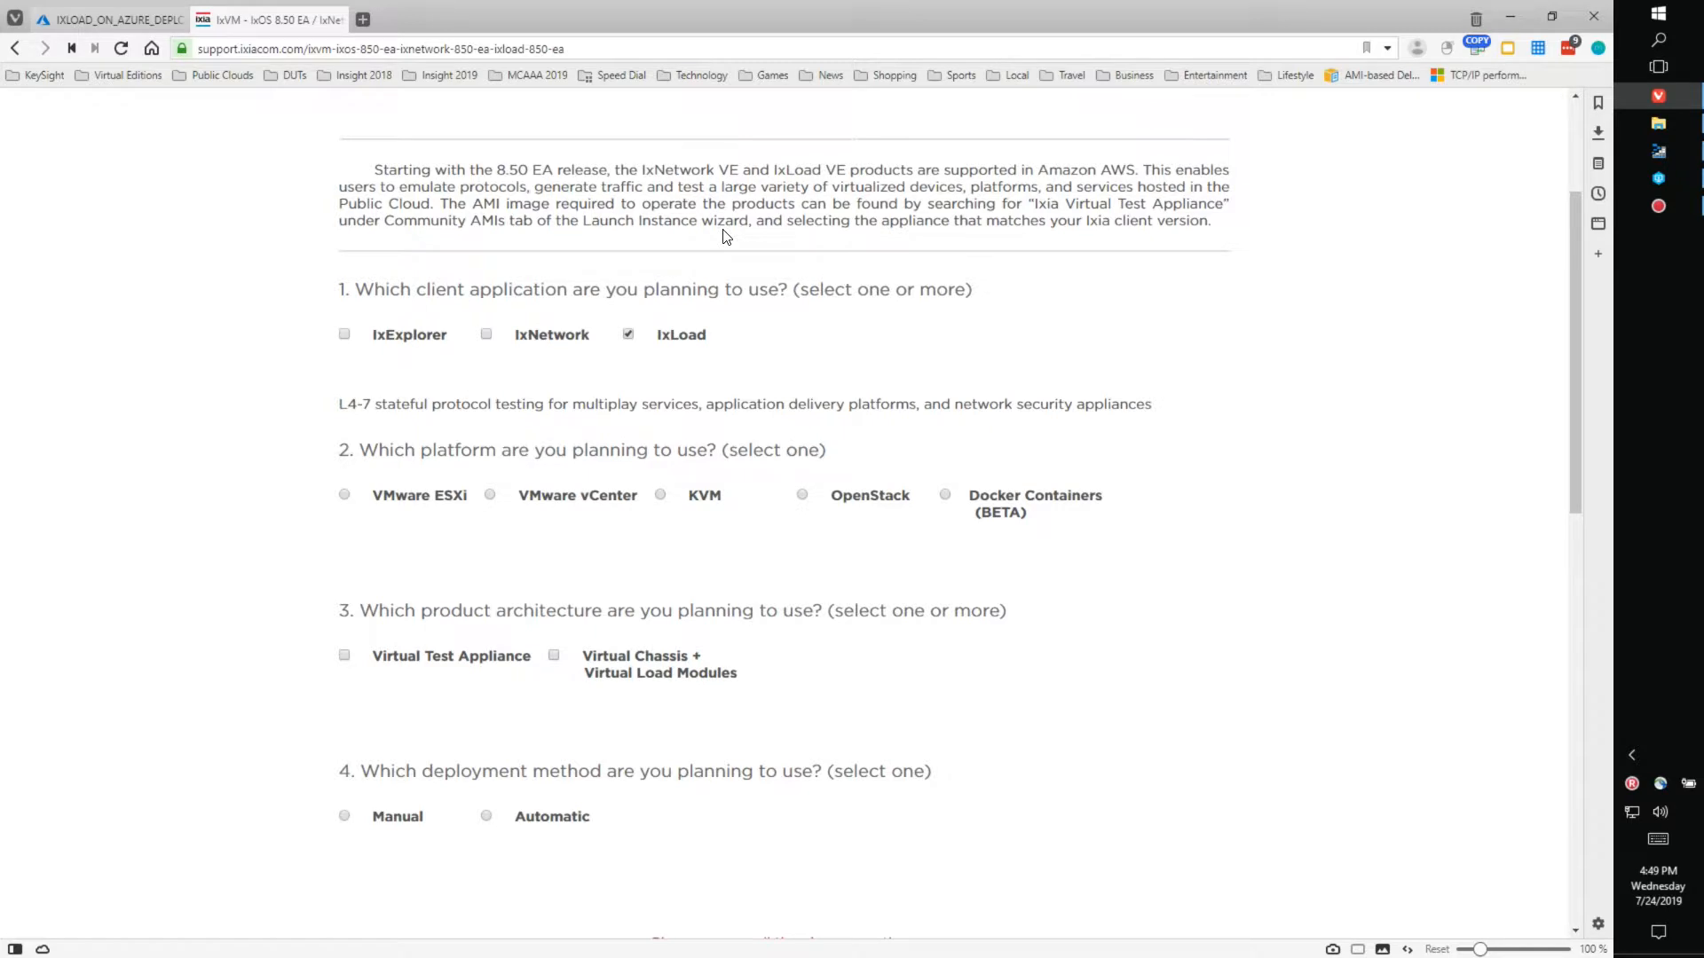
{"action": "scroll", "coordinate": [914, 228], "scroll_direction": "up", "scroll_amount": 3}
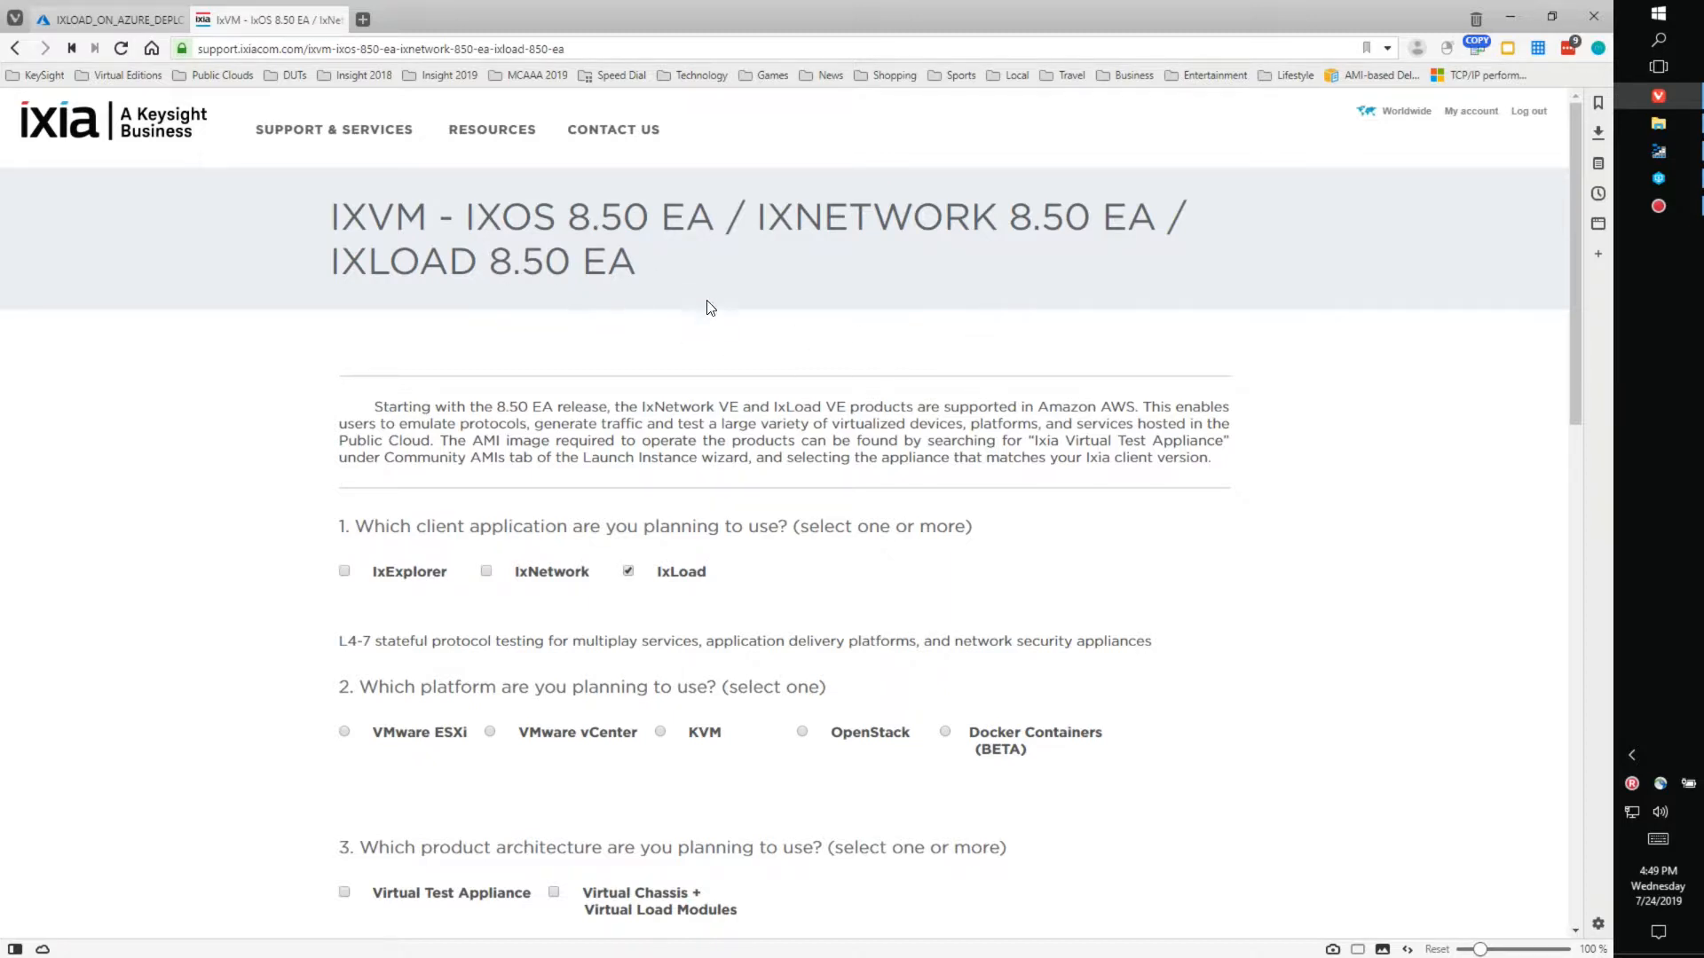
{"action": "scroll", "coordinate": [866, 329], "scroll_direction": "down", "scroll_amount": 1}
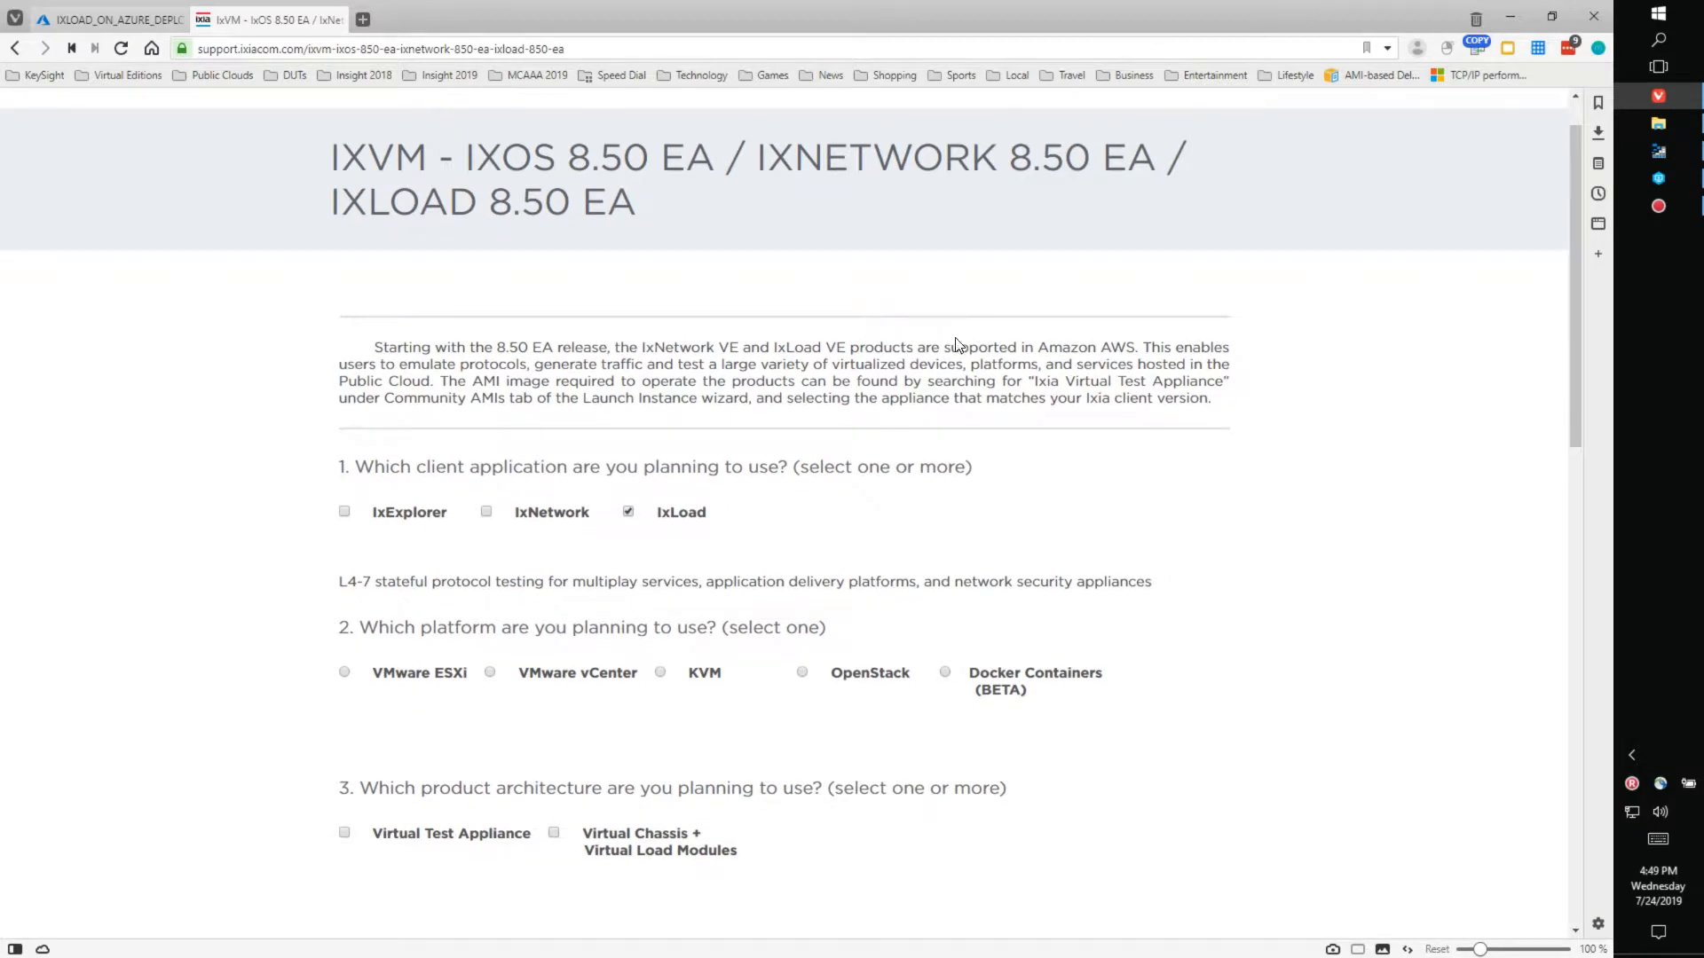
{"action": "scroll", "coordinate": [981, 350], "scroll_direction": "down", "scroll_amount": 4}
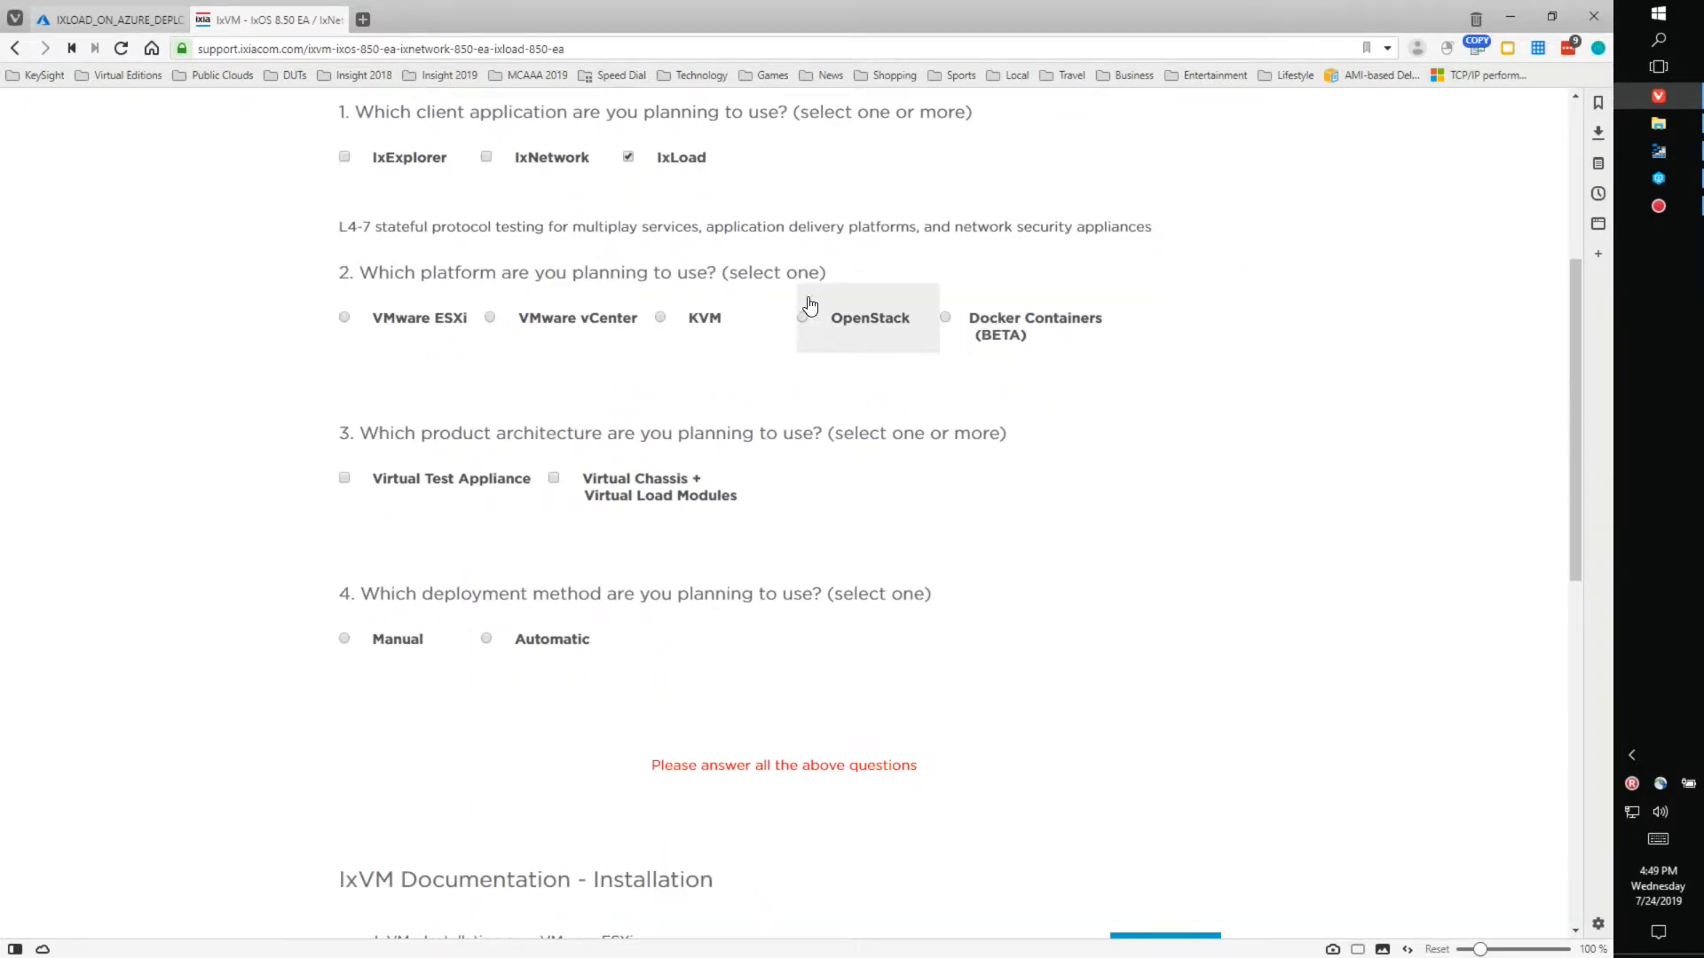
{"action": "scroll", "coordinate": [661, 182], "scroll_direction": "up", "scroll_amount": 1}
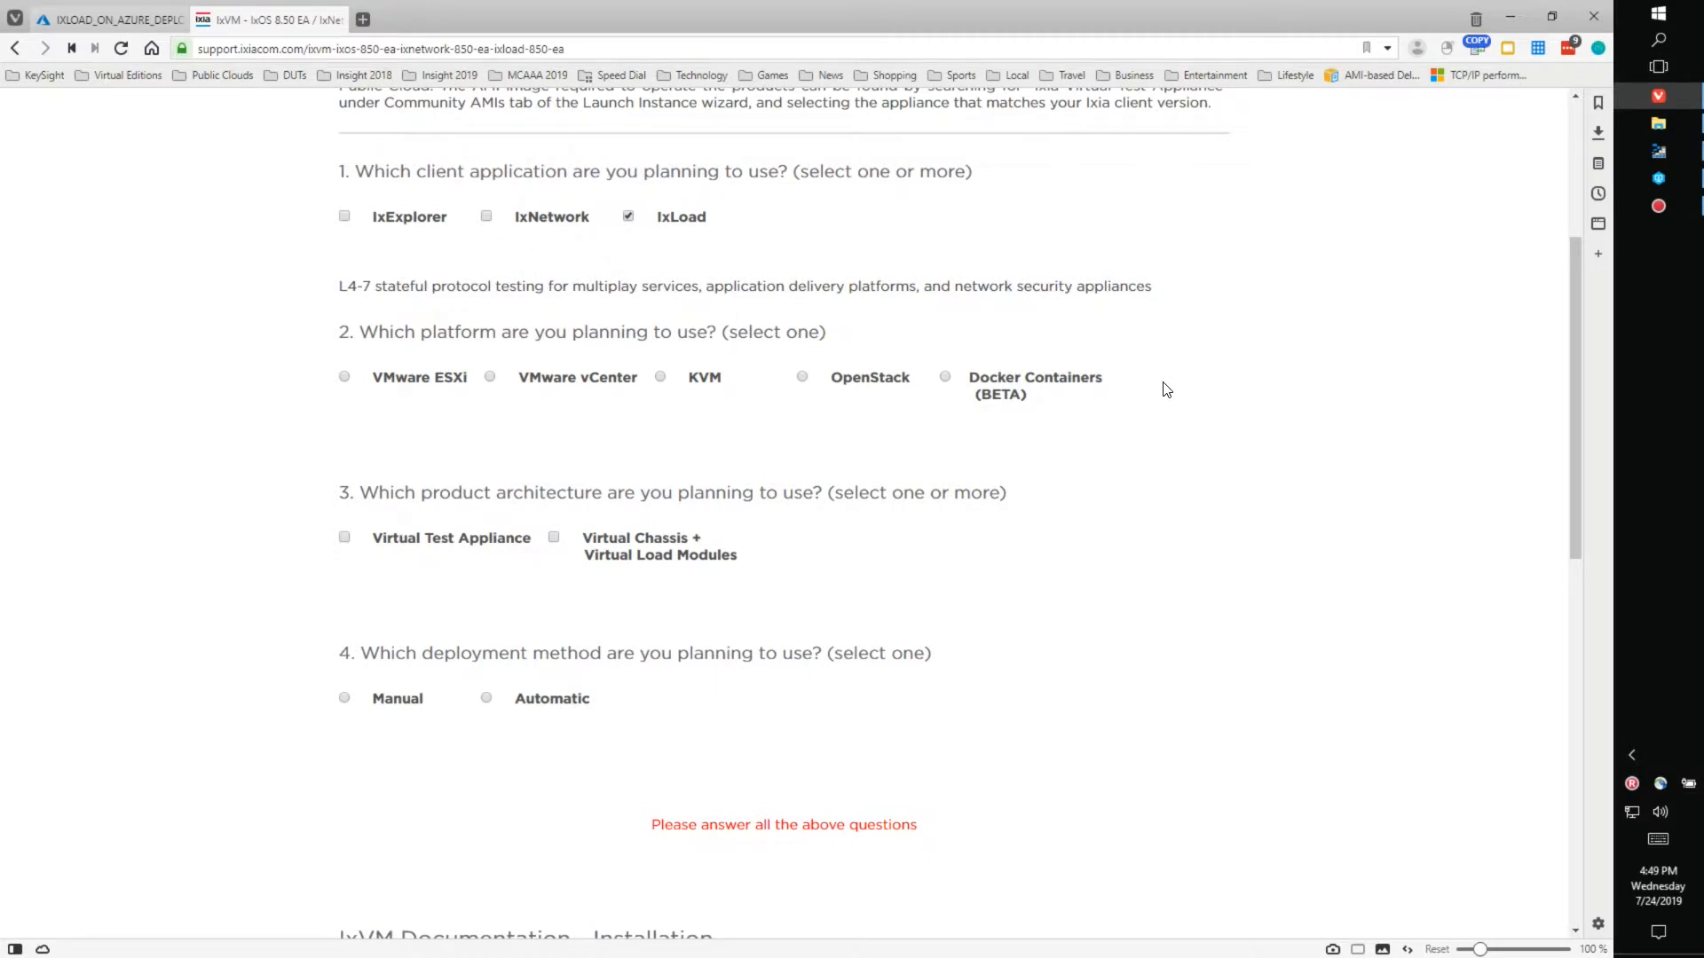
- Maximize File Explorer and extract Ixia_VE_MSAzure_Deployment.tar.gz into its own folder with 7-Zip
{"action": "left_click", "coordinate": [1658, 124]}
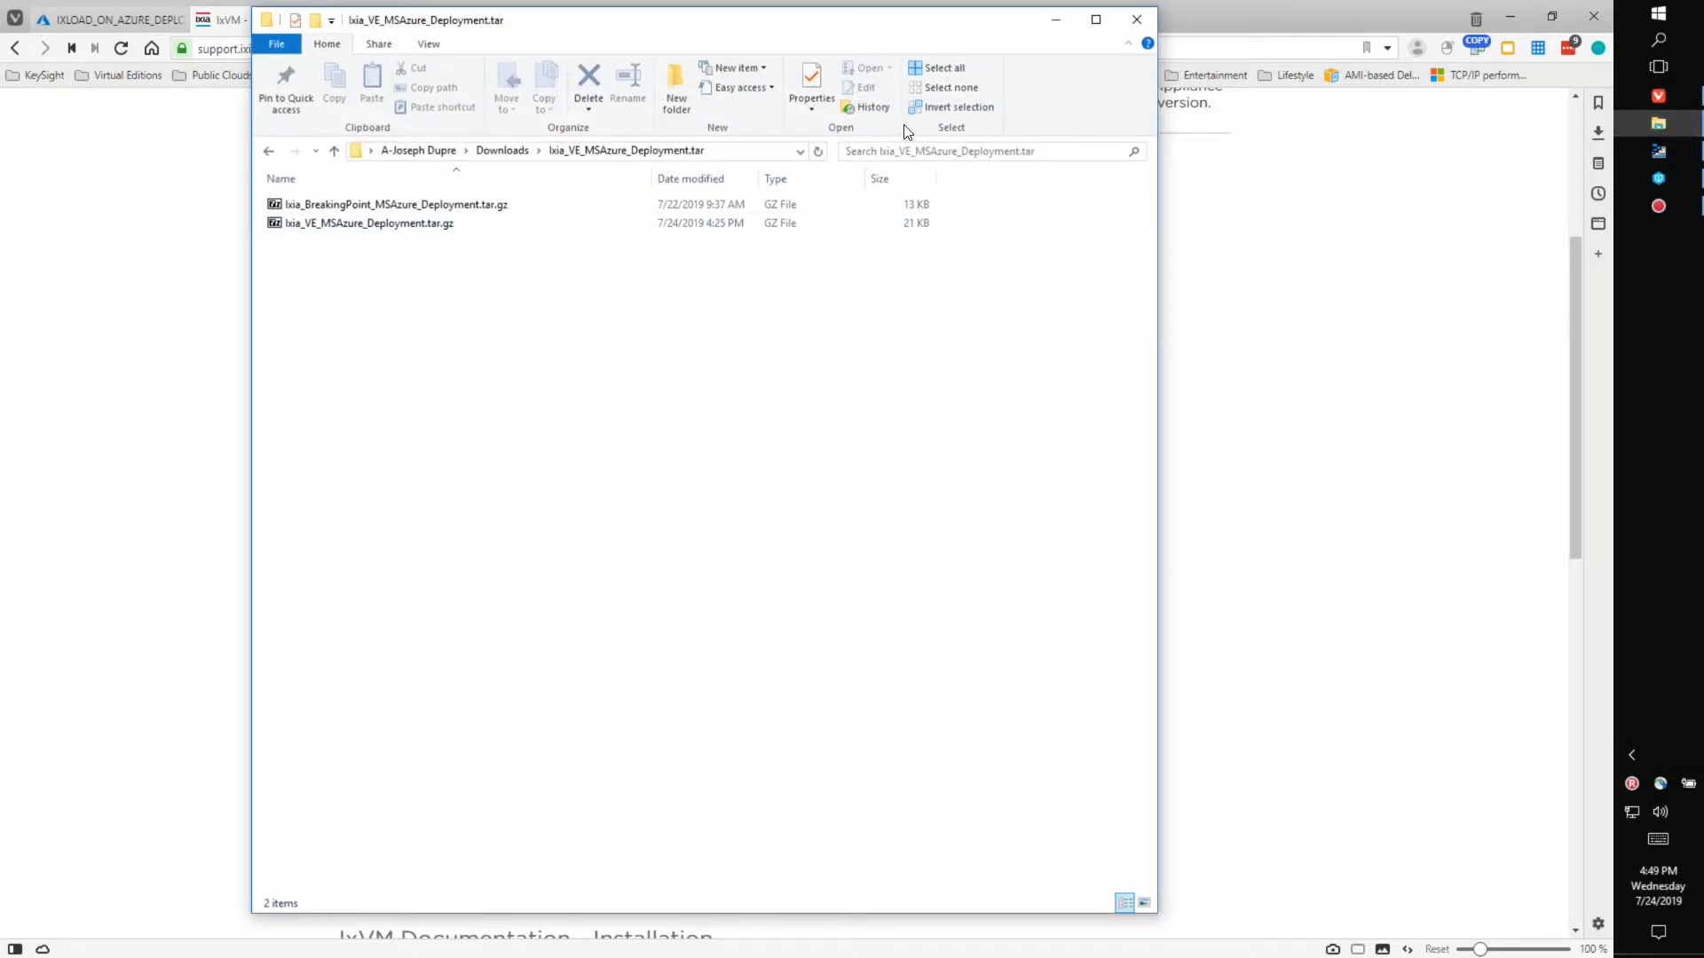
{"action": "left_click", "coordinate": [1096, 19]}
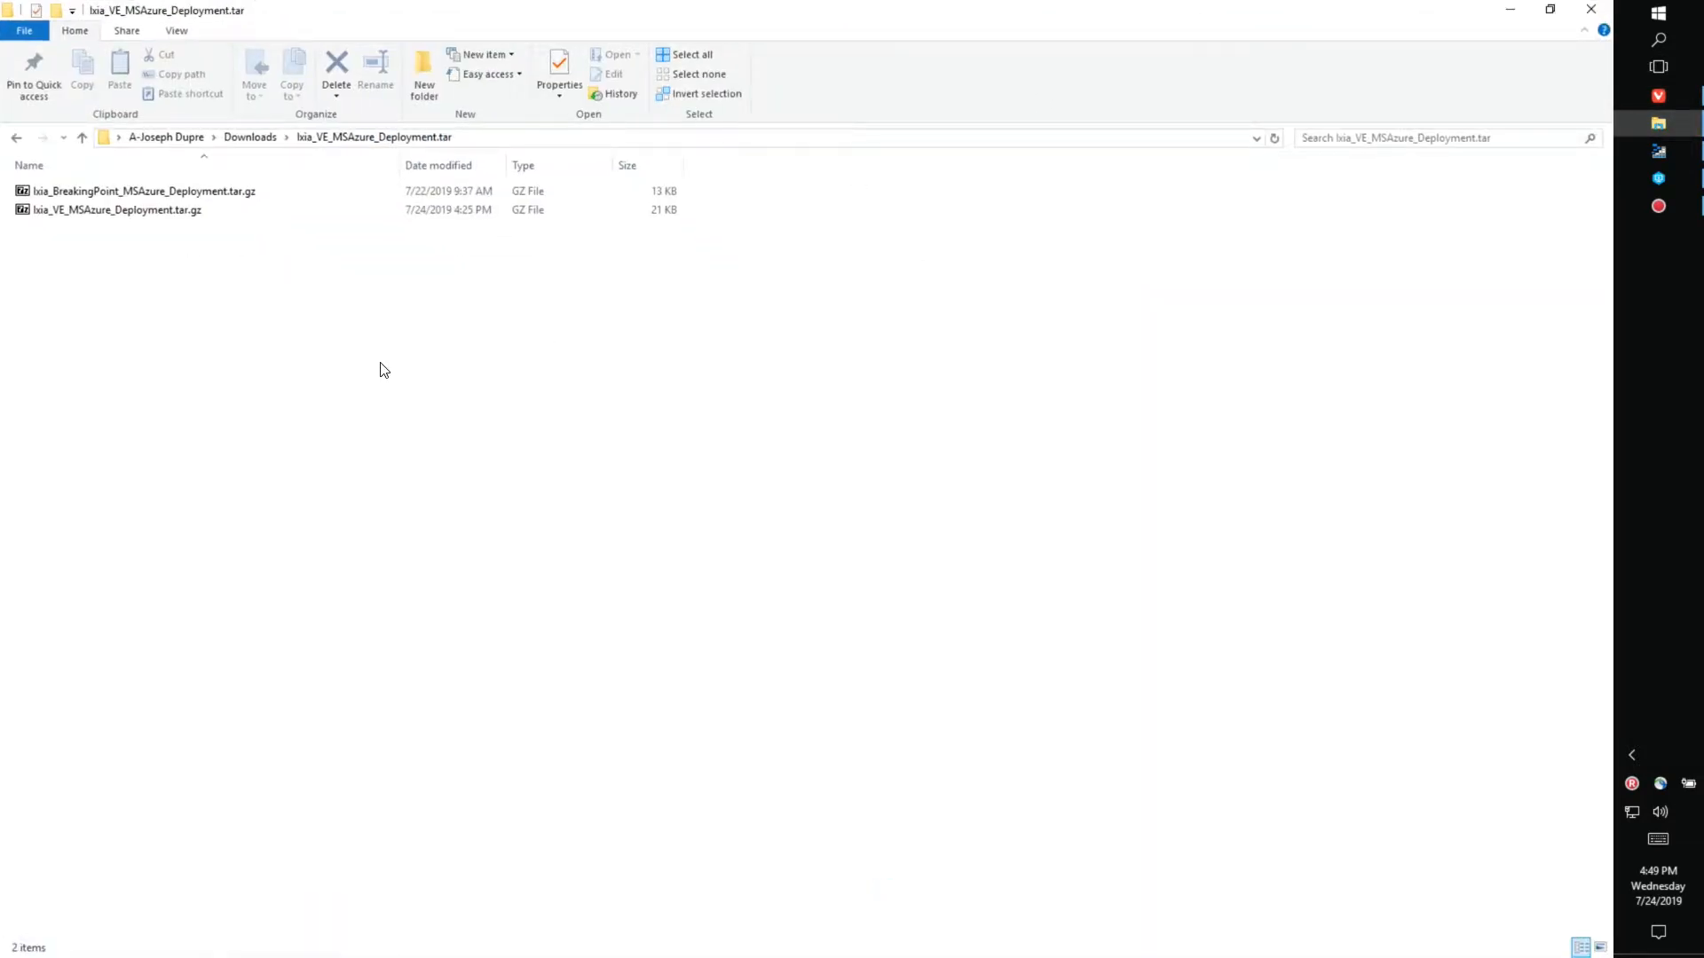
{"action": "right_click", "coordinate": [137, 211]}
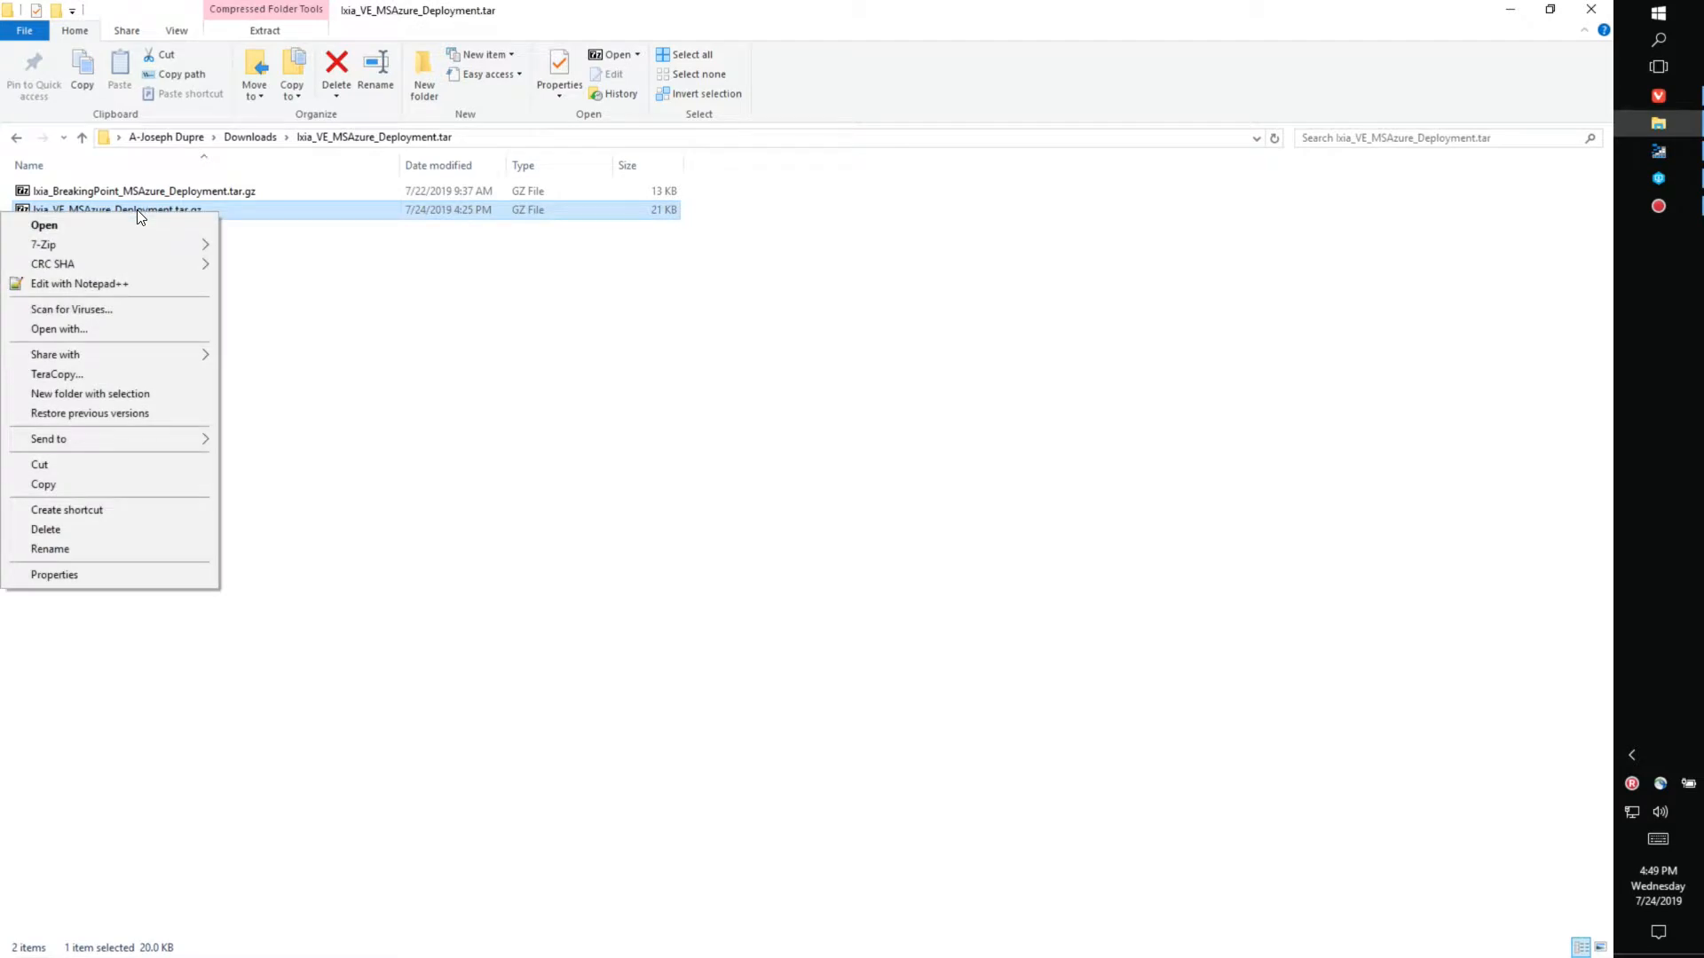
{"action": "mouse_move", "coordinate": [138, 239]}
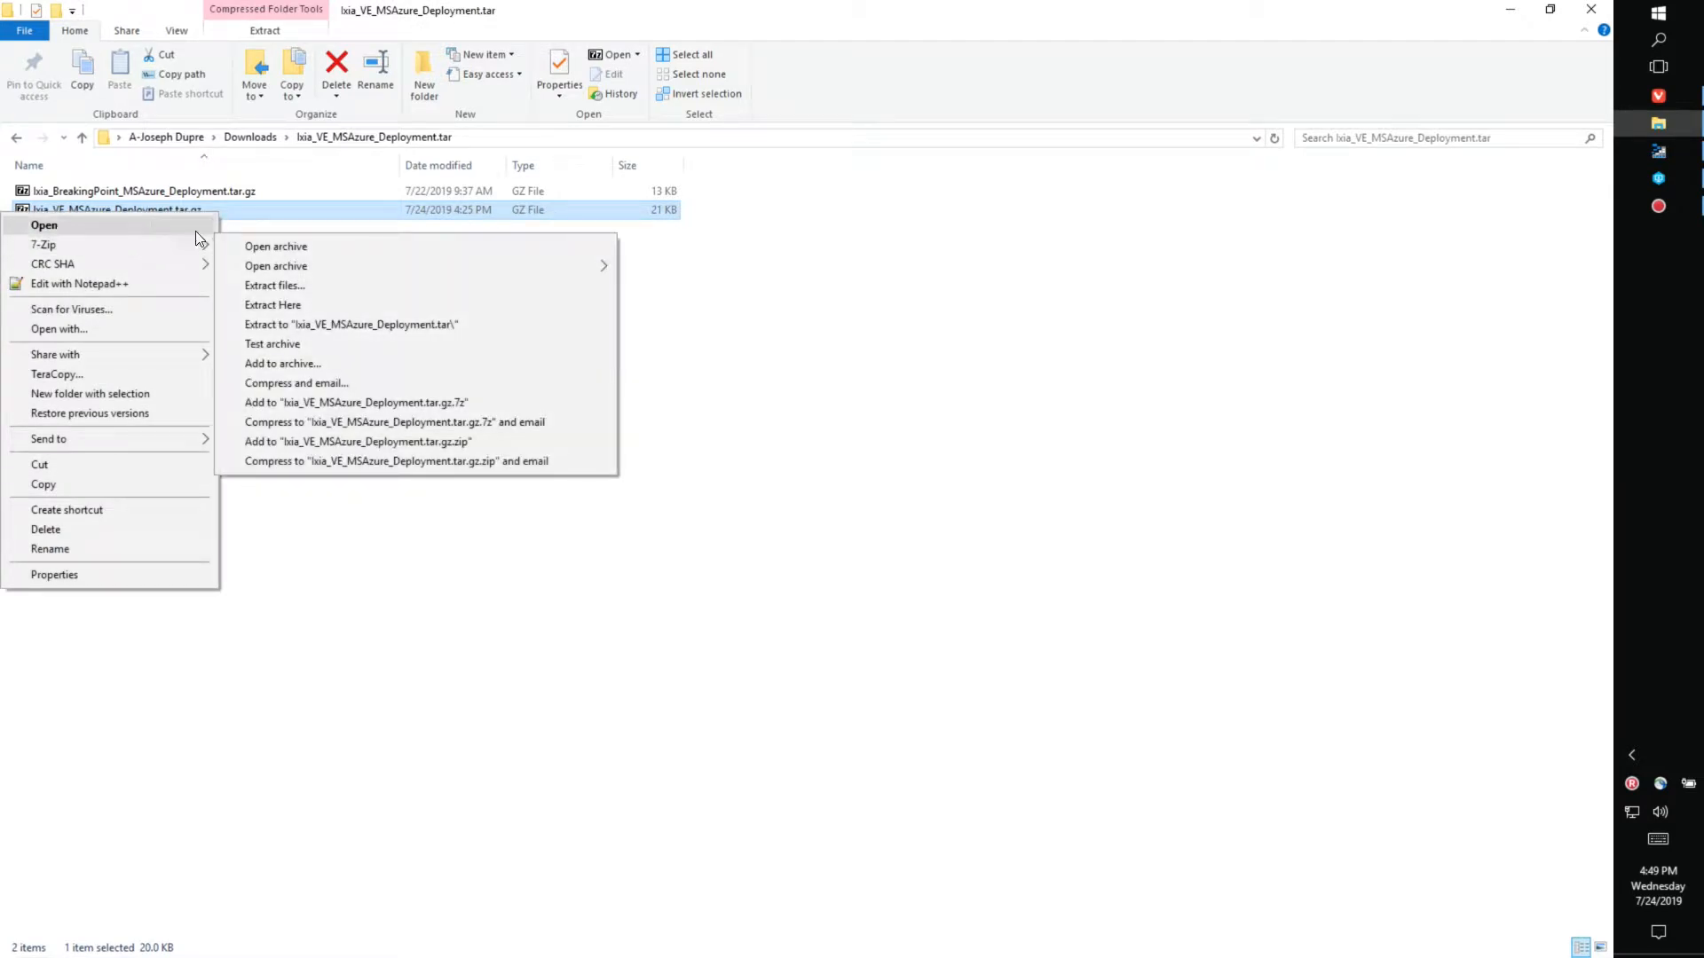
{"action": "left_click", "coordinate": [351, 324]}
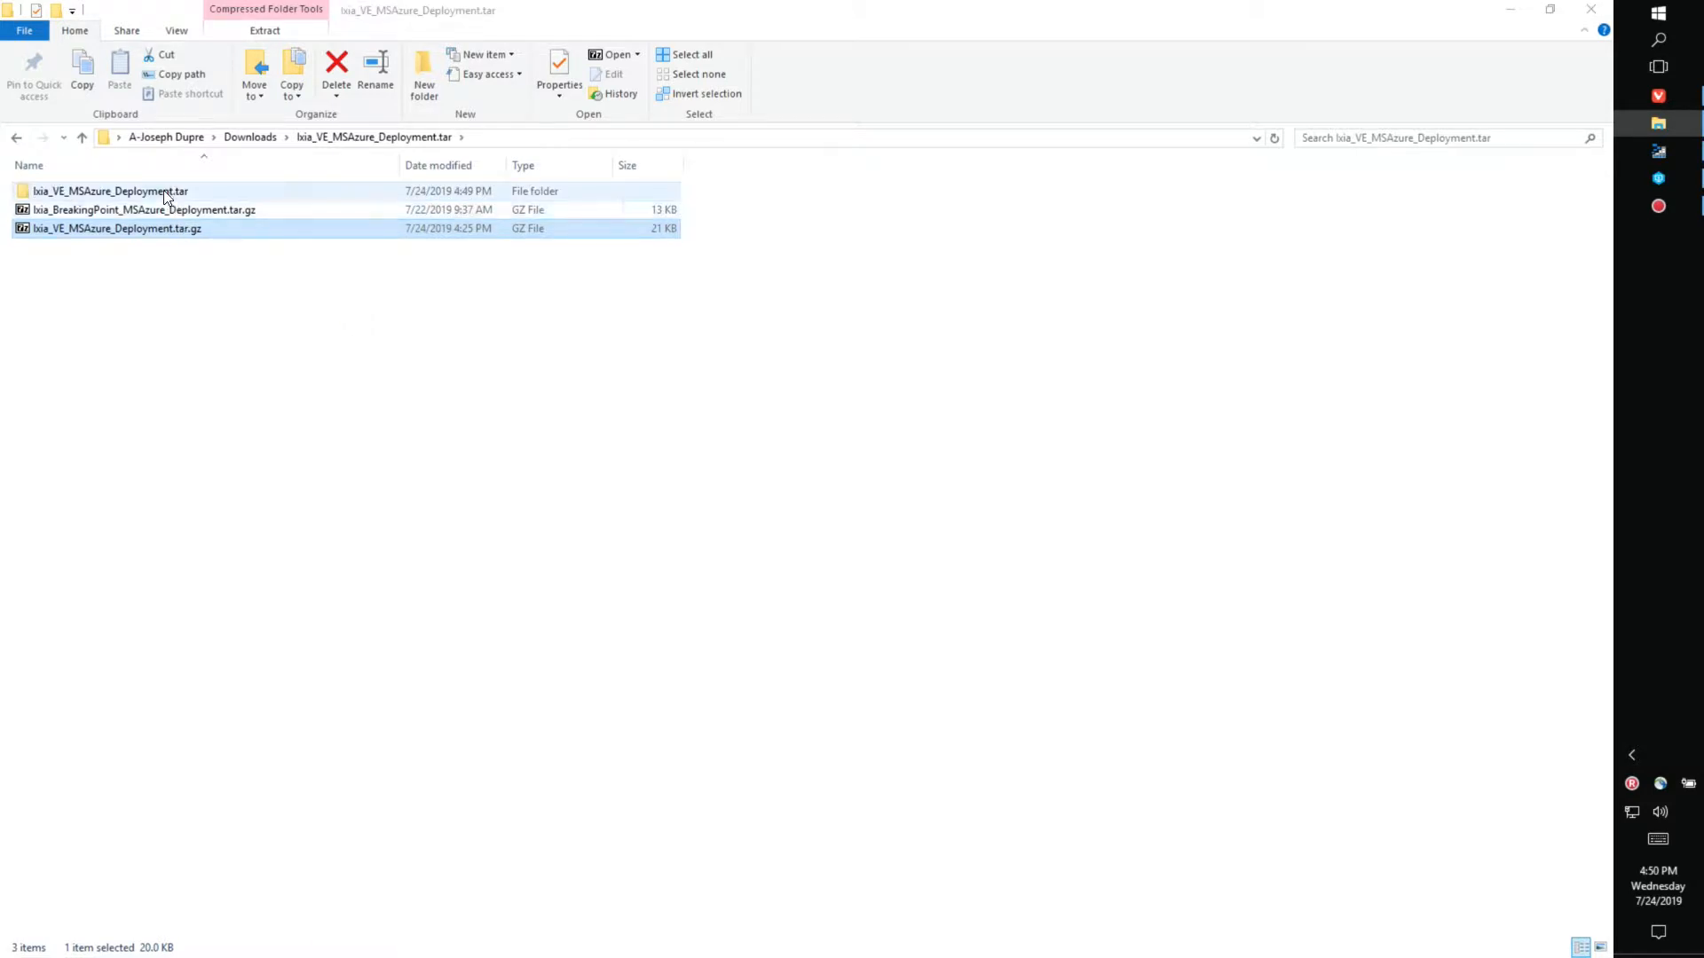
- Extract the inner .tar into an Ixia_VE_MSAzure_Deployment folder and open it
{"action": "double_click", "coordinate": [164, 190]}
{"action": "right_click", "coordinate": [164, 190]}
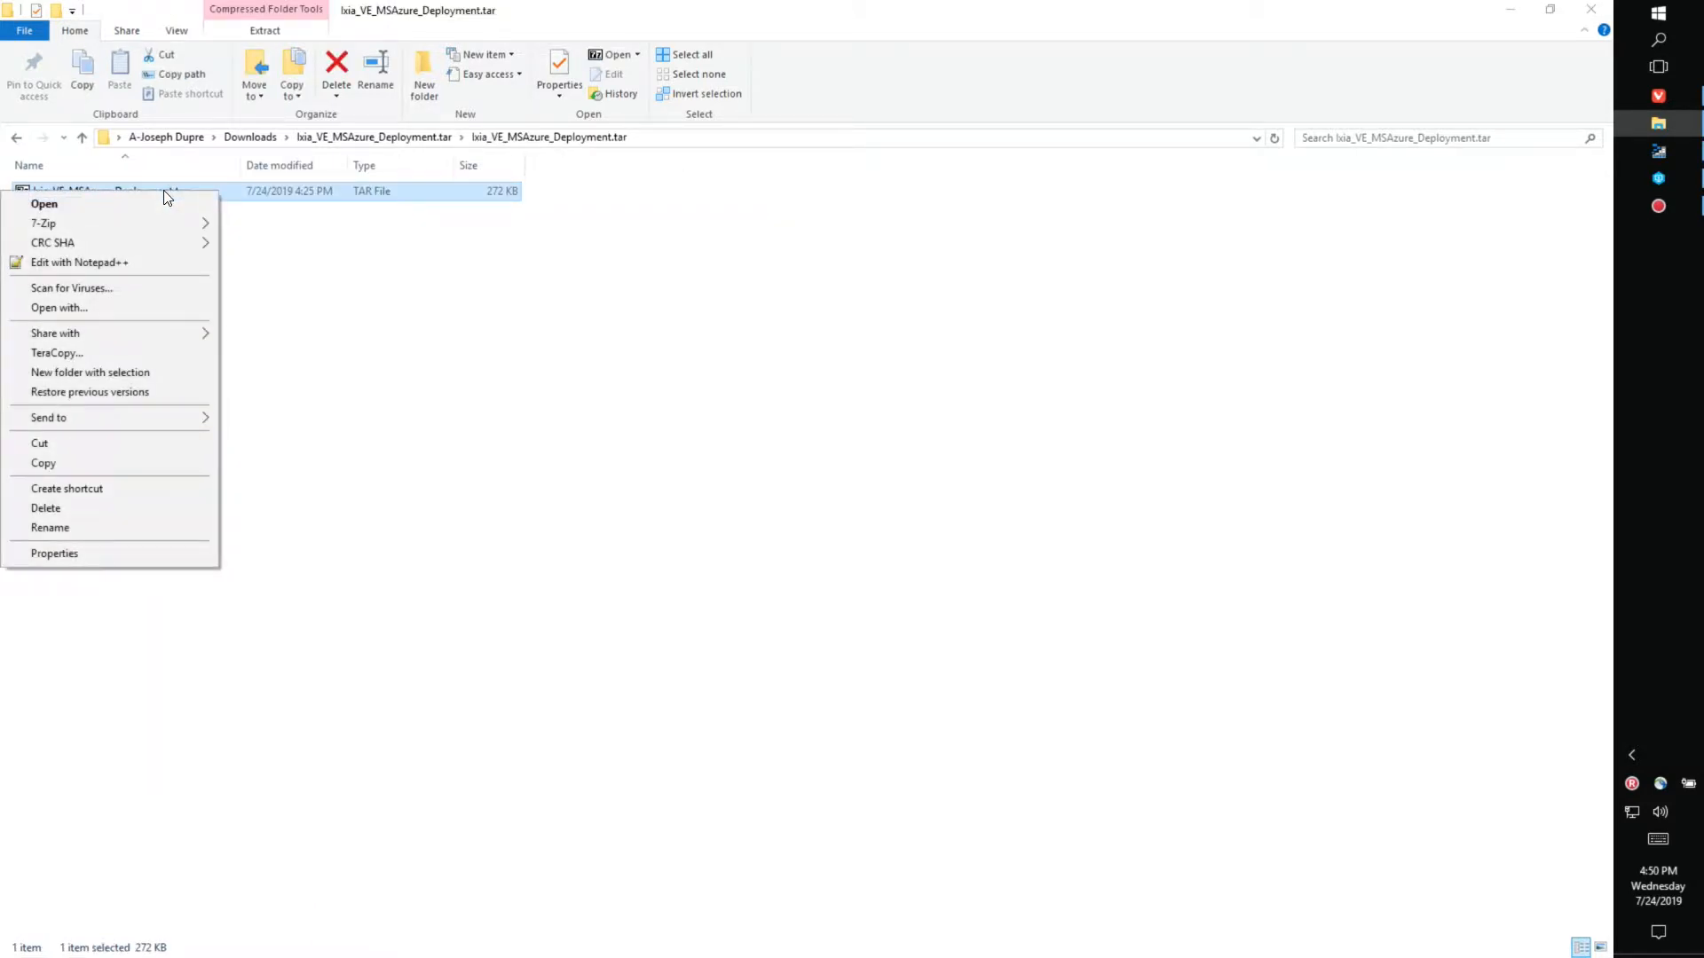
{"action": "mouse_move", "coordinate": [172, 222]}
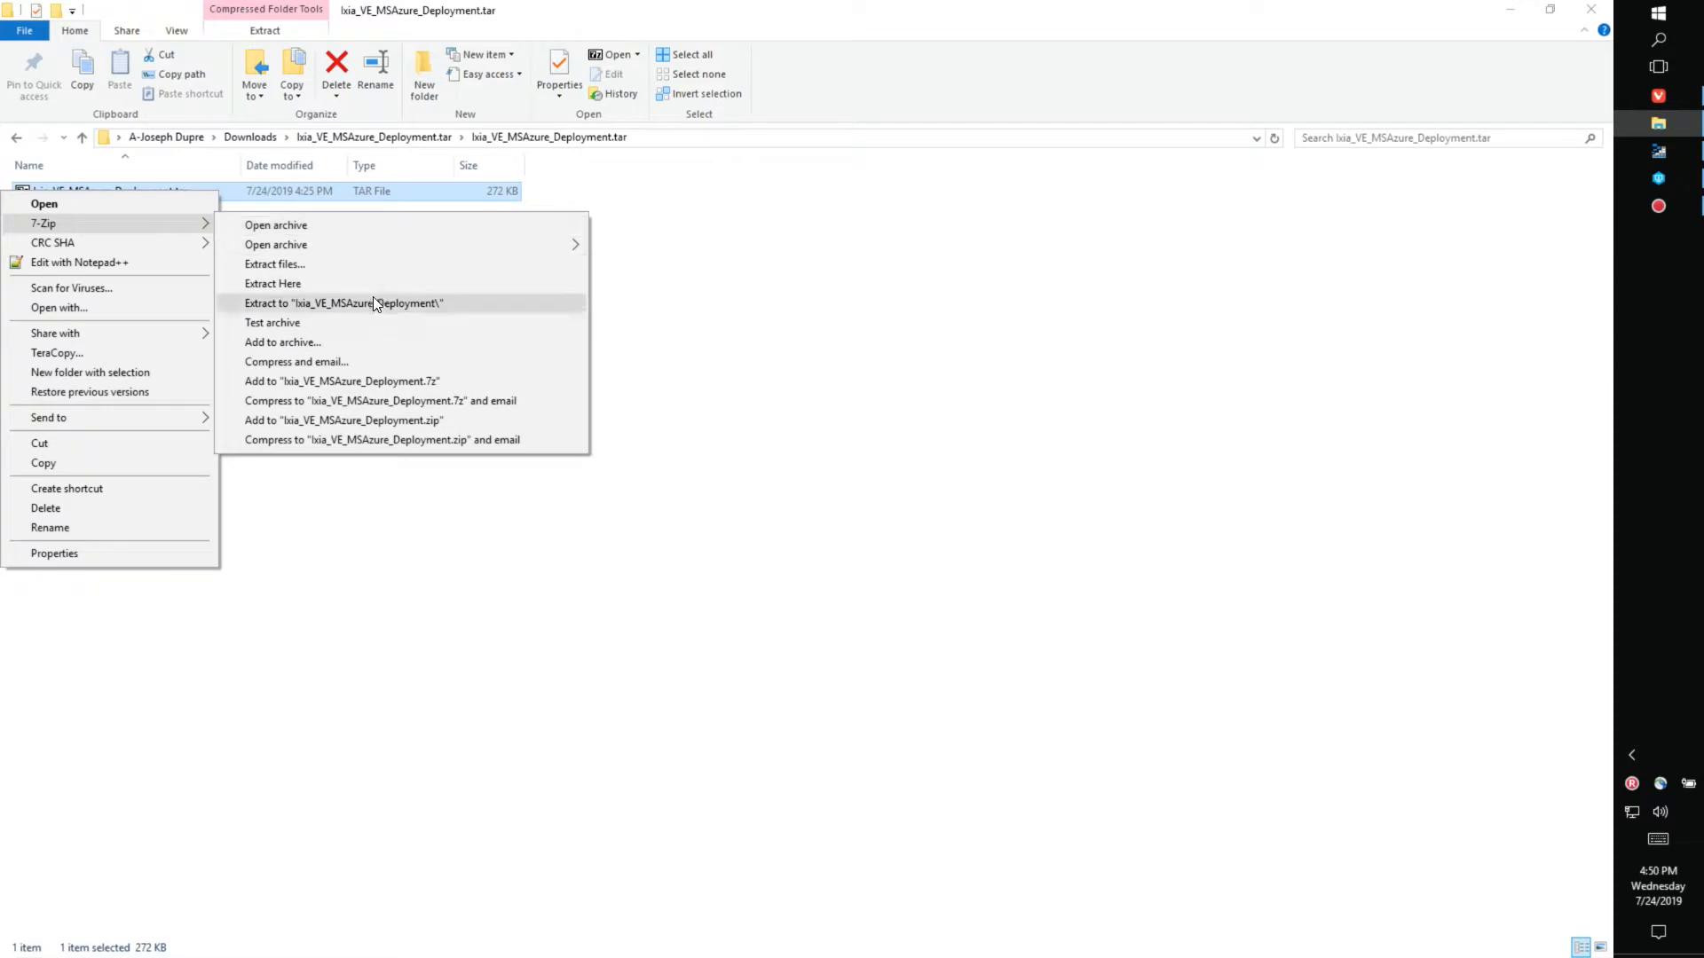
{"action": "left_click", "coordinate": [373, 303]}
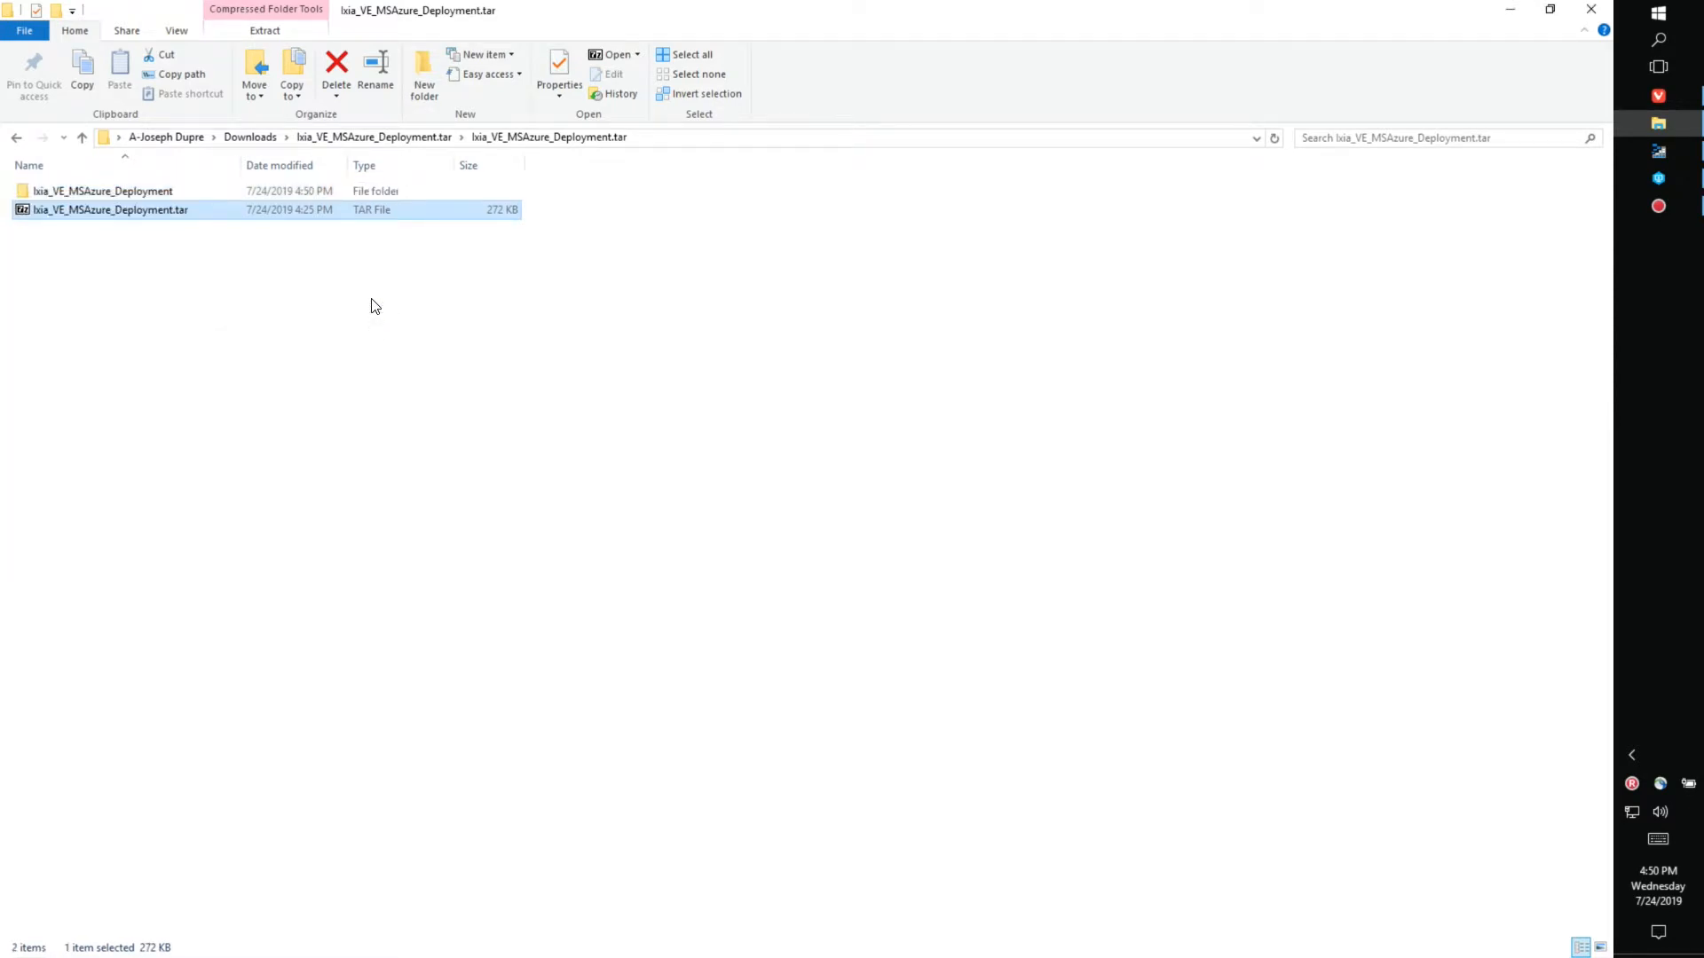
{"action": "double_click", "coordinate": [145, 190]}
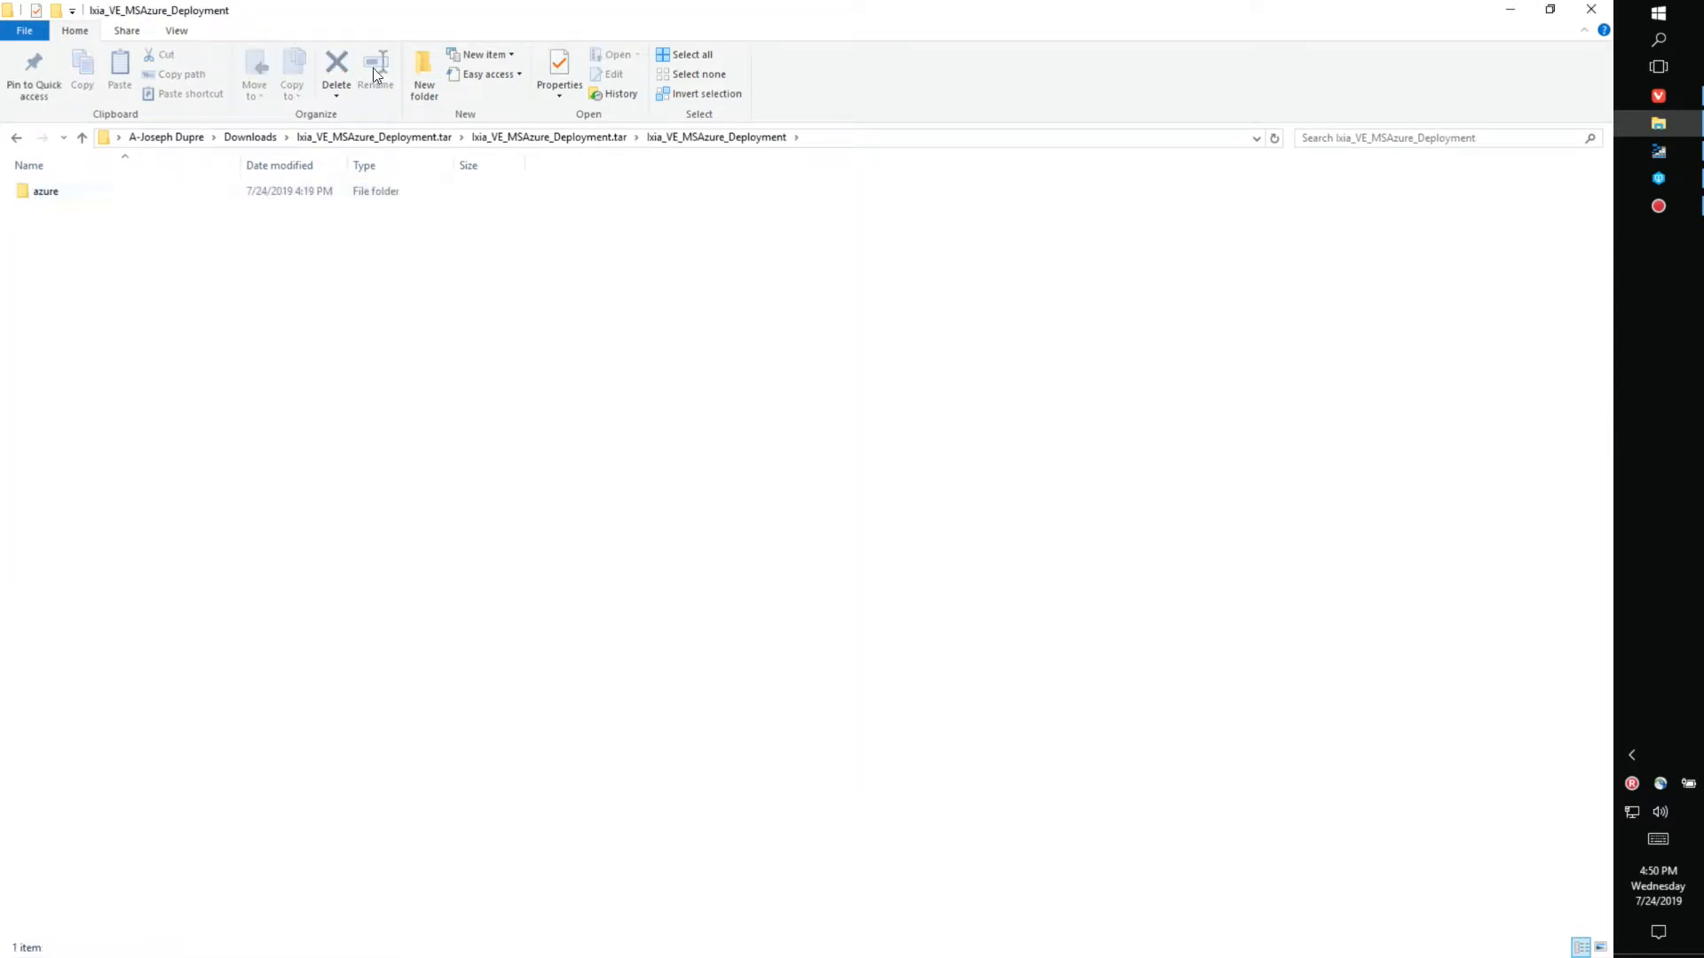
- Browse azure > arm-templates to view the six JSON templates, then return to the azure folder
{"action": "double_click", "coordinate": [71, 194]}
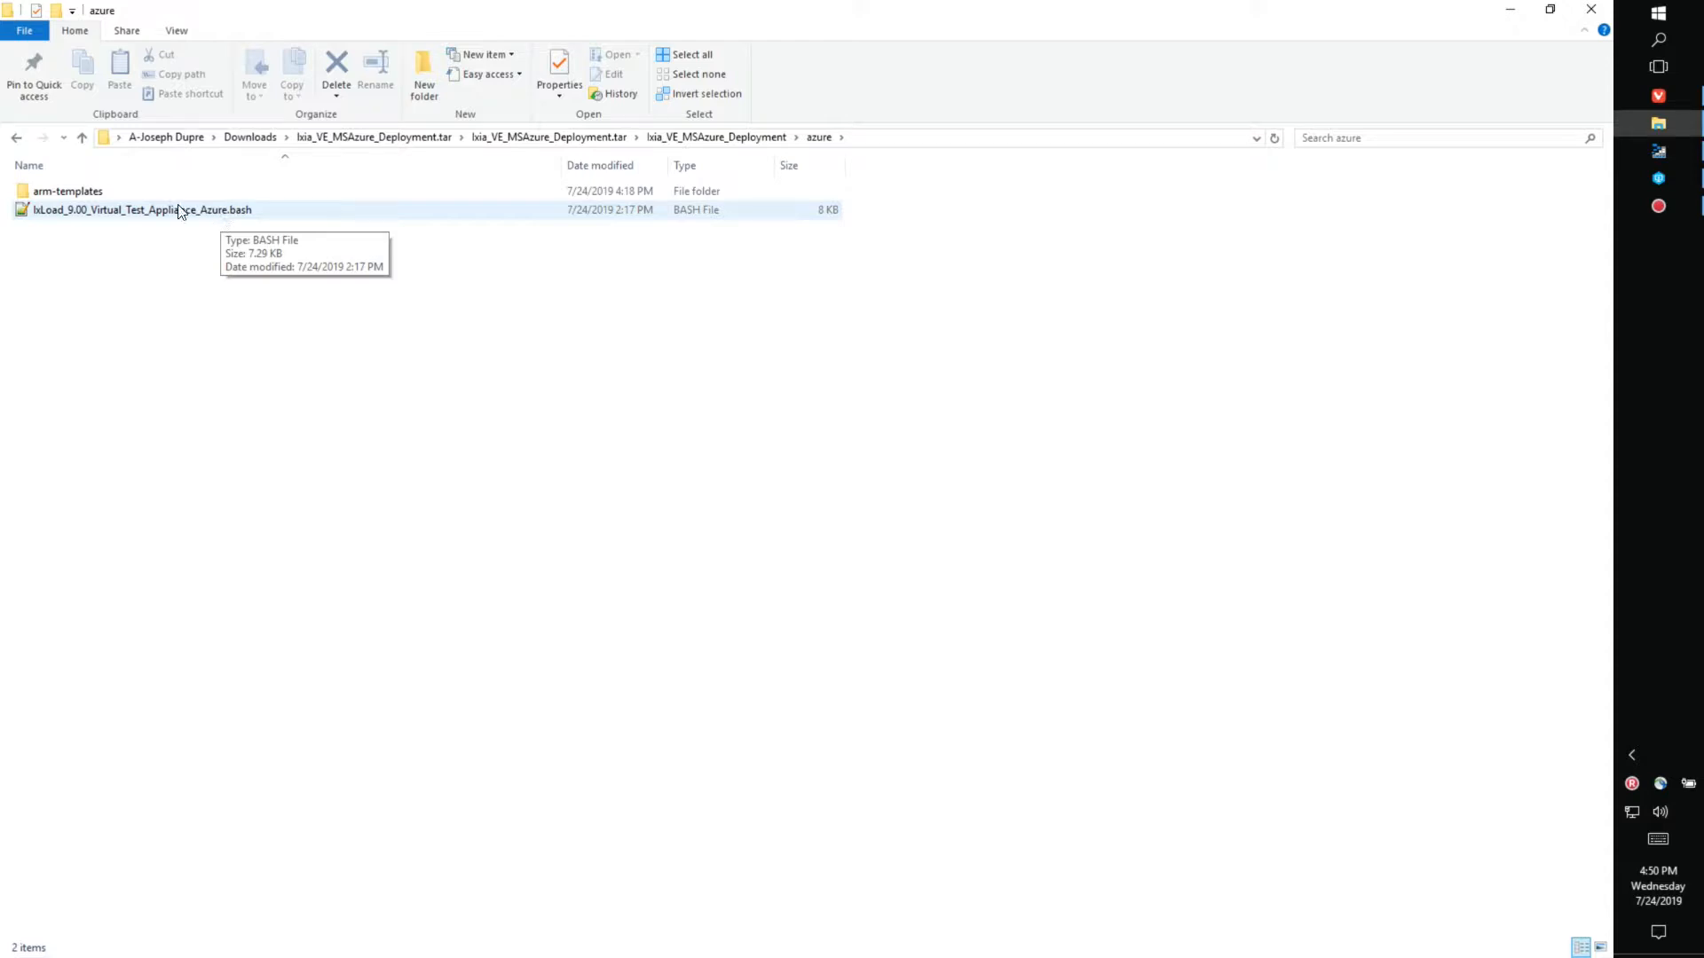
{"action": "double_click", "coordinate": [103, 195]}
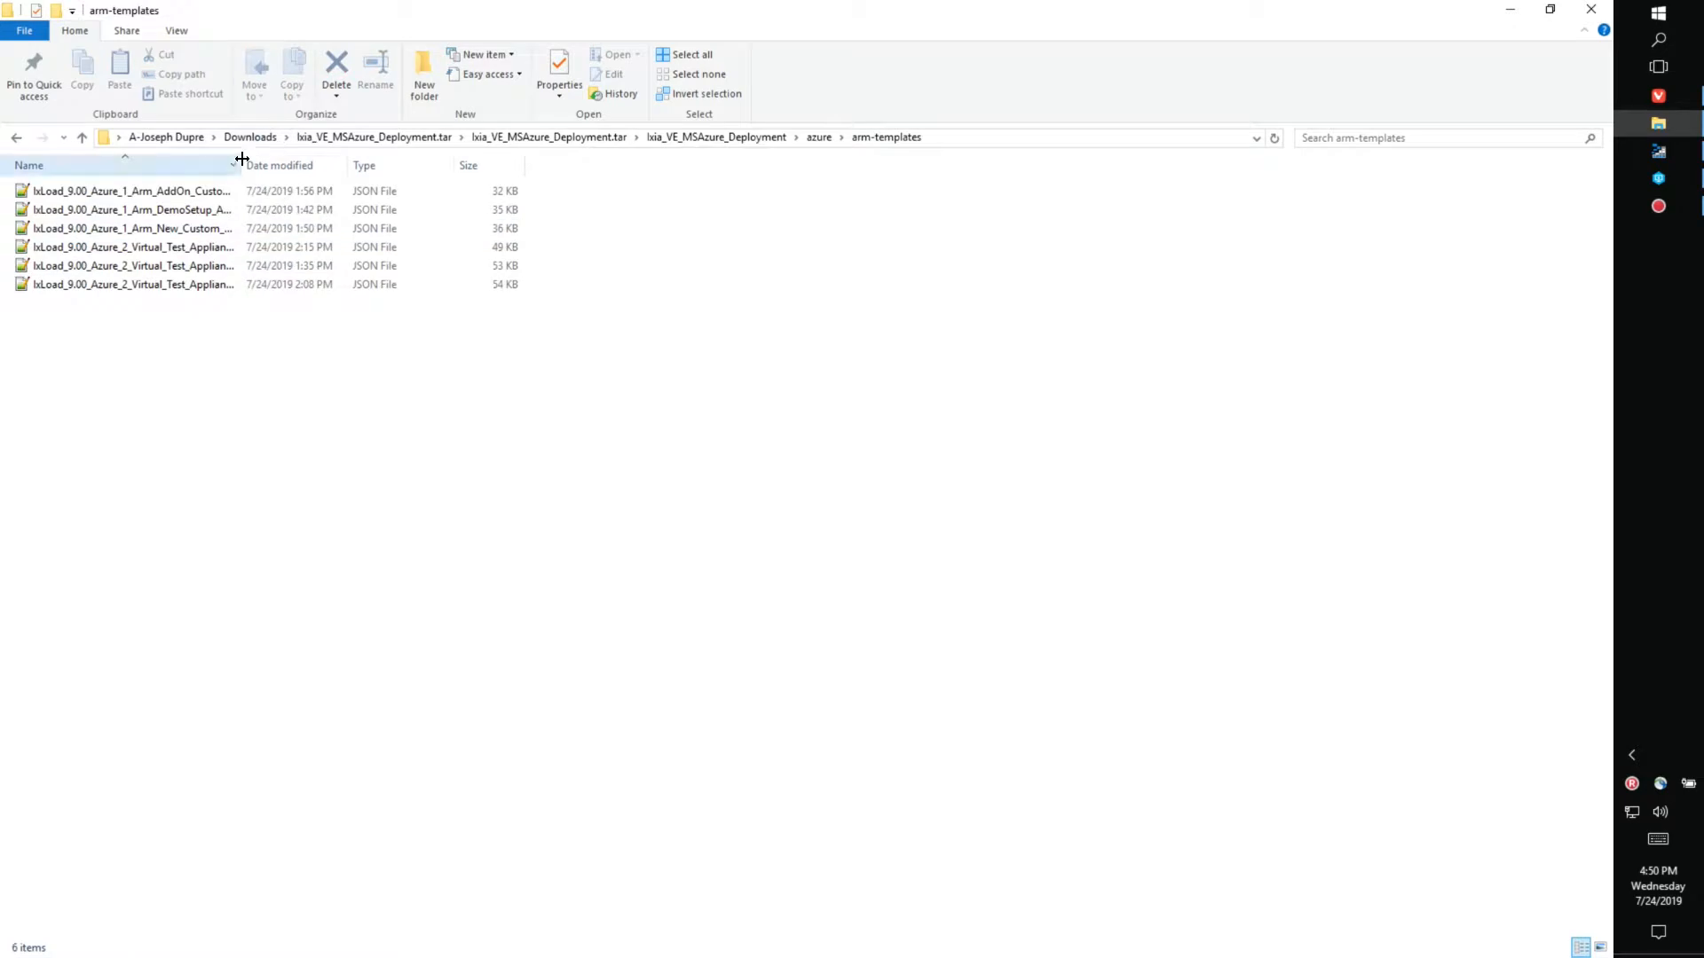
{"action": "left_click_drag", "start_coordinate": [240, 165], "coordinate": [470, 165]}
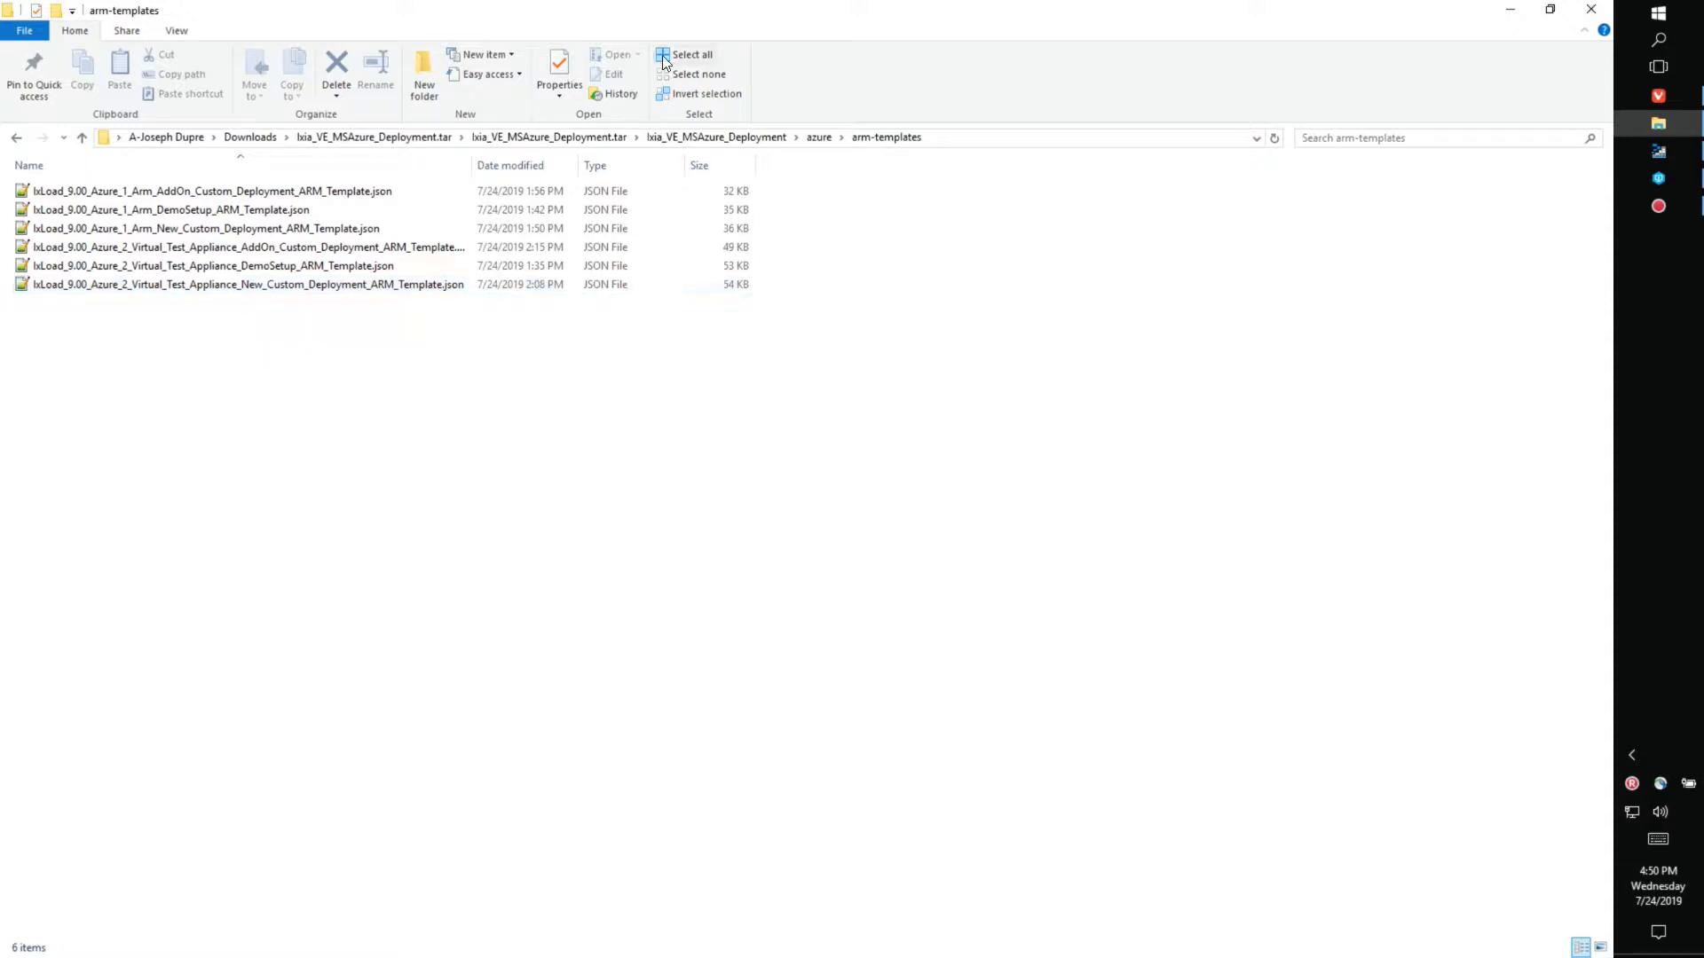
{"action": "left_click", "coordinate": [816, 138]}
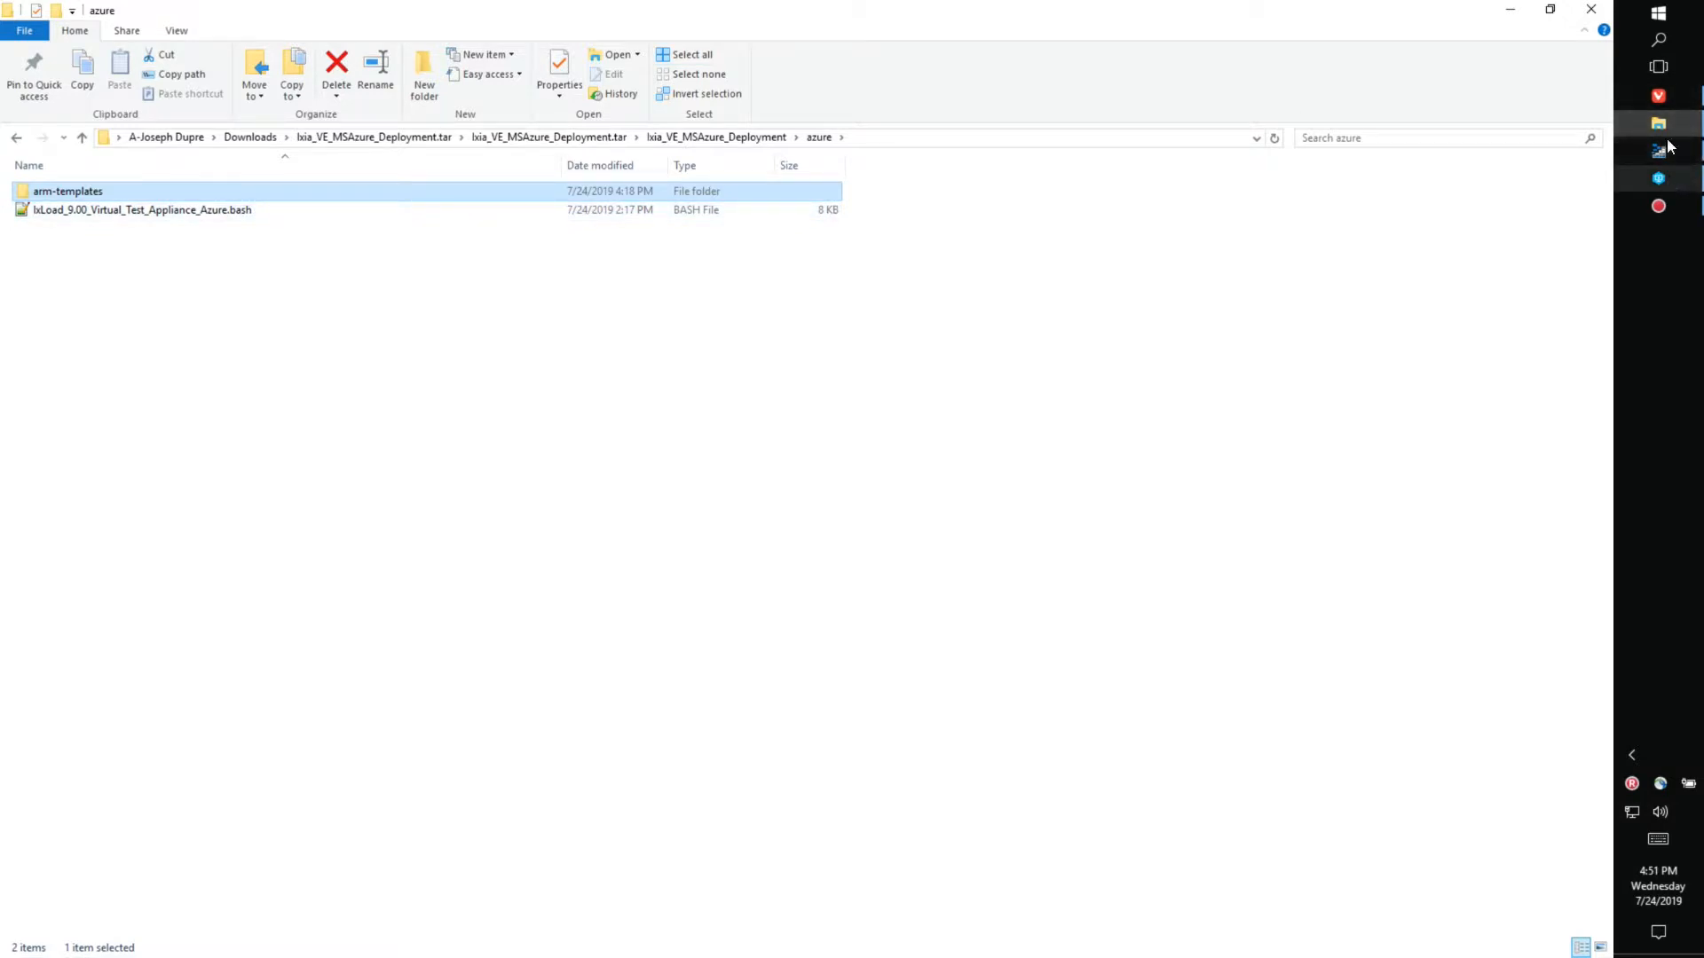
- Return to the Azure portal tab in Vivaldi and launch a Bash Cloud Shell session
{"action": "left_click", "coordinate": [1658, 95]}
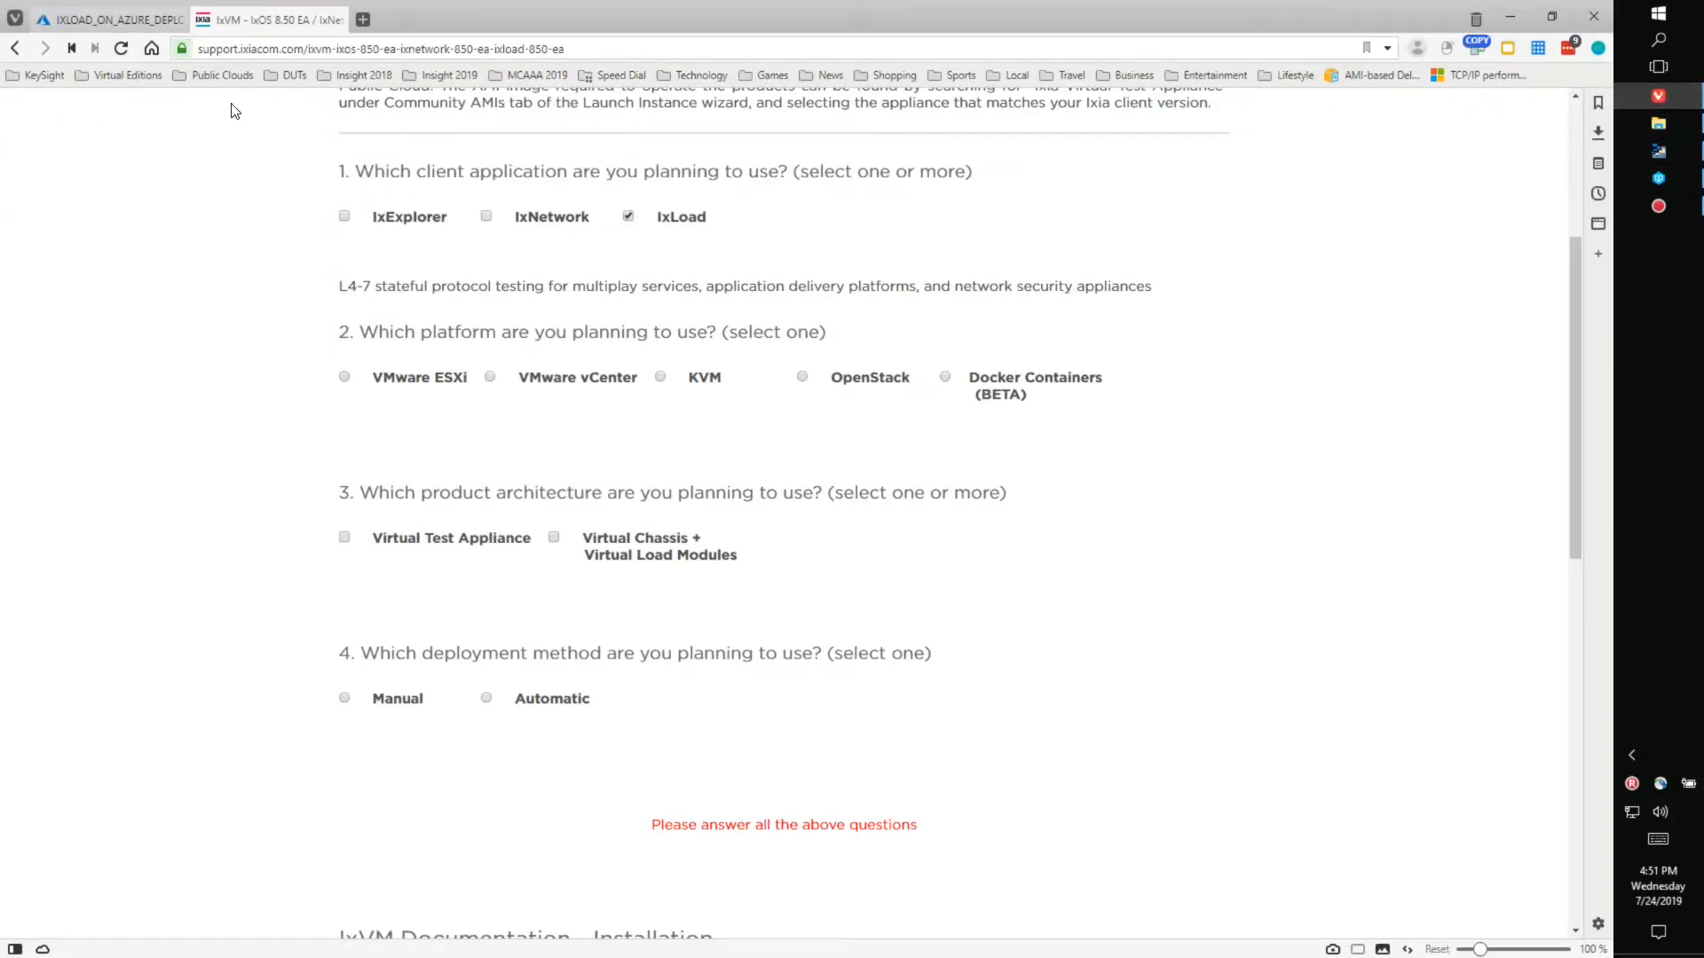
{"action": "left_click", "coordinate": [120, 19]}
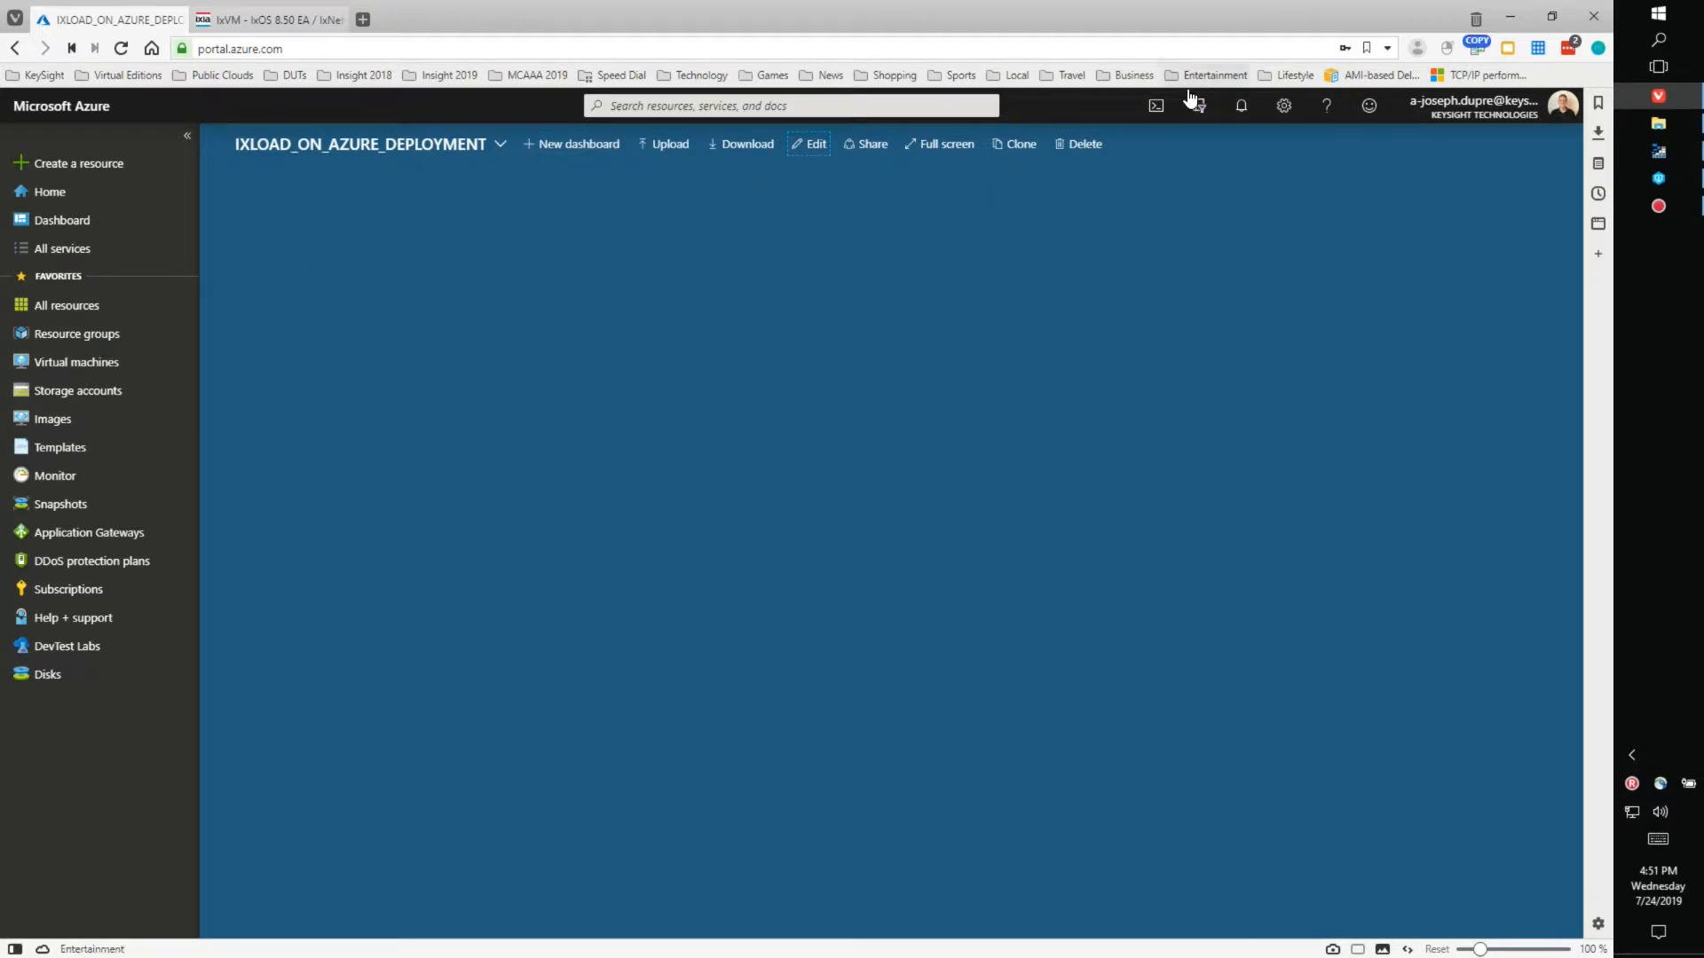
{"action": "left_click", "coordinate": [1154, 111]}
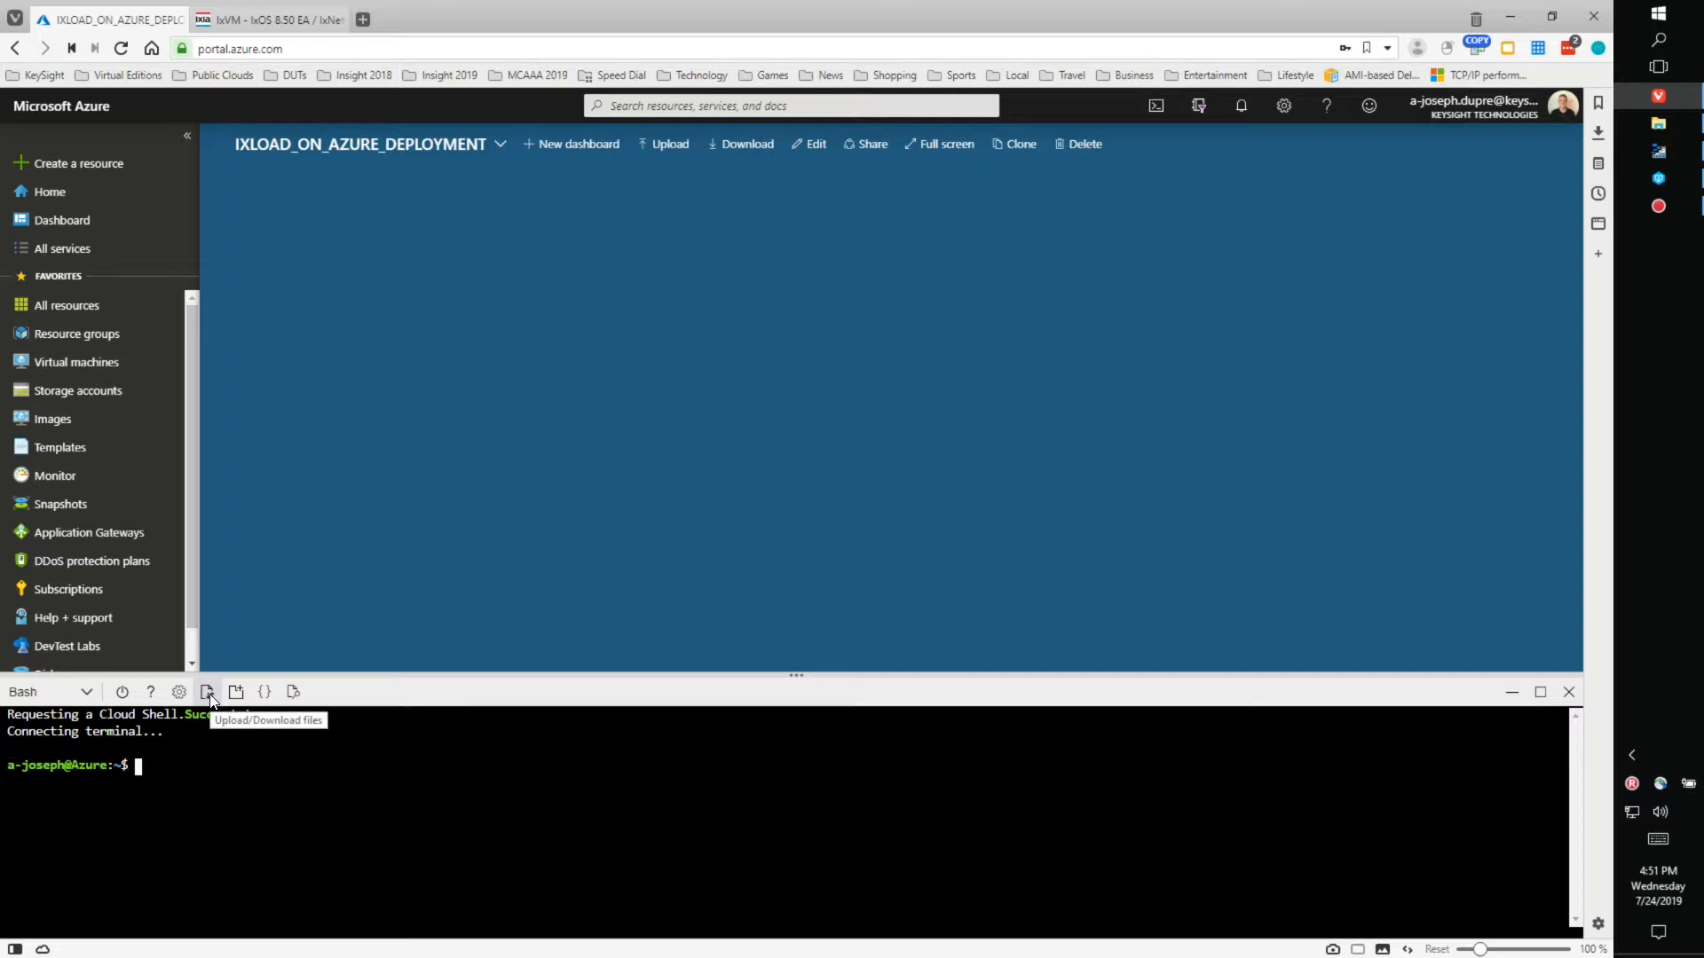
- Upload IxLoad_9.00_Virtual_Test_Appliance_Azure.bash from the extracted Downloads azure folder into Cloud Shell
{"action": "left_click", "coordinate": [209, 694]}
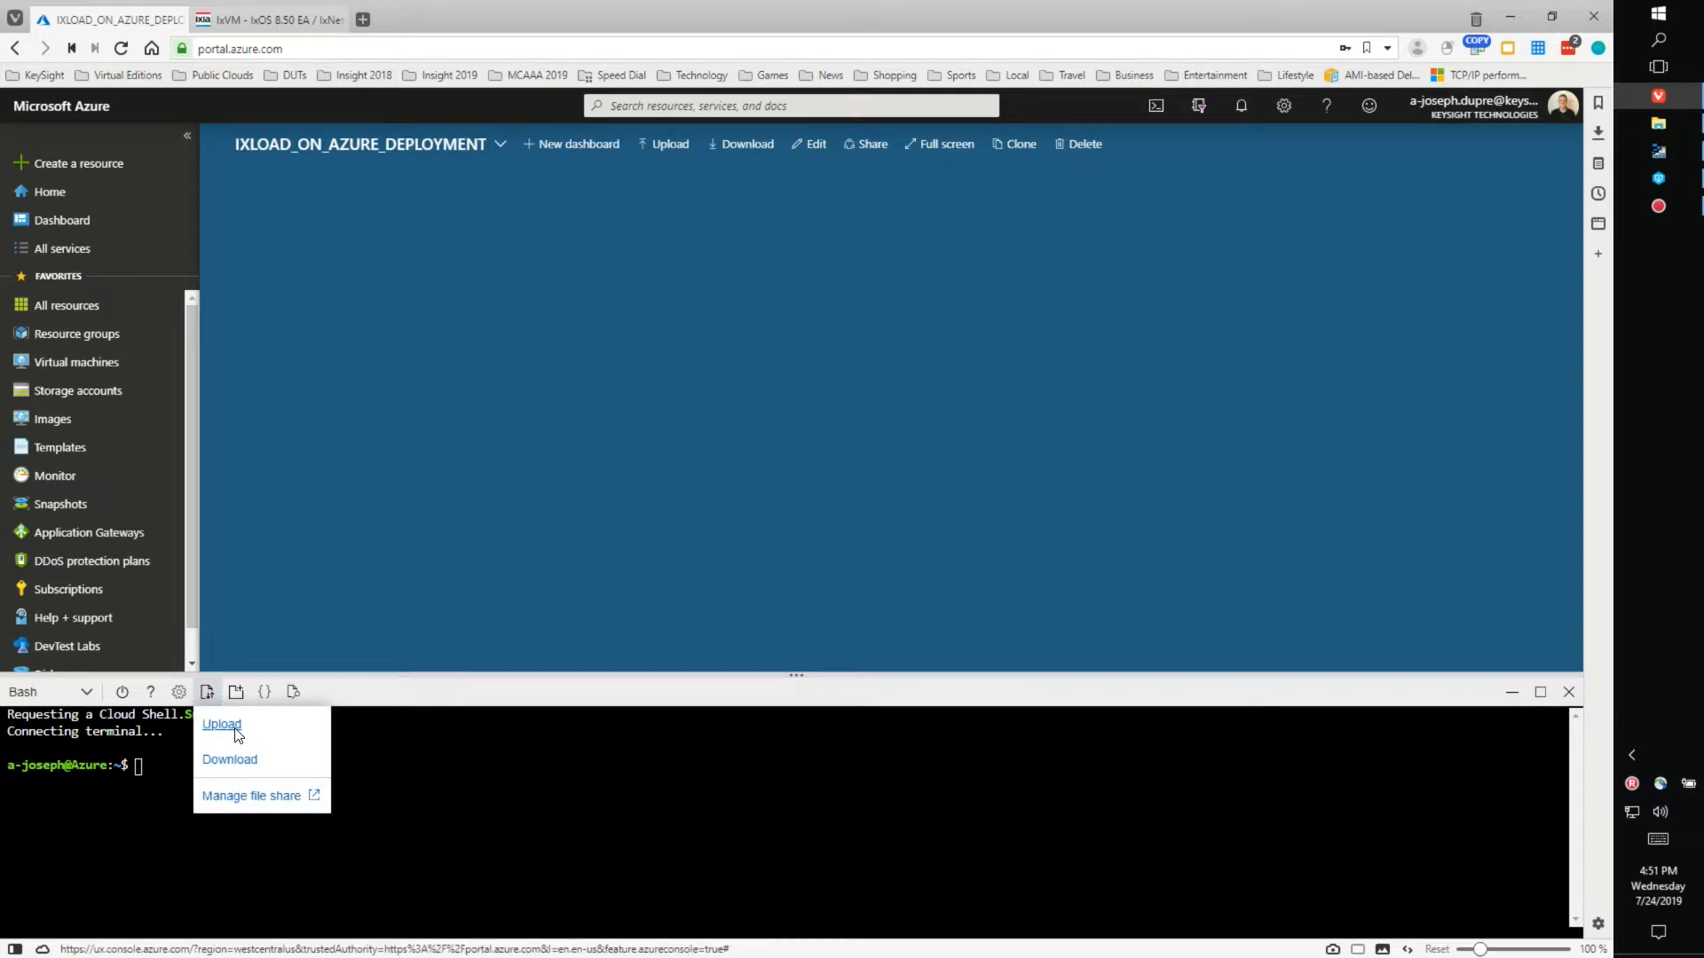
{"action": "left_click", "coordinate": [233, 724]}
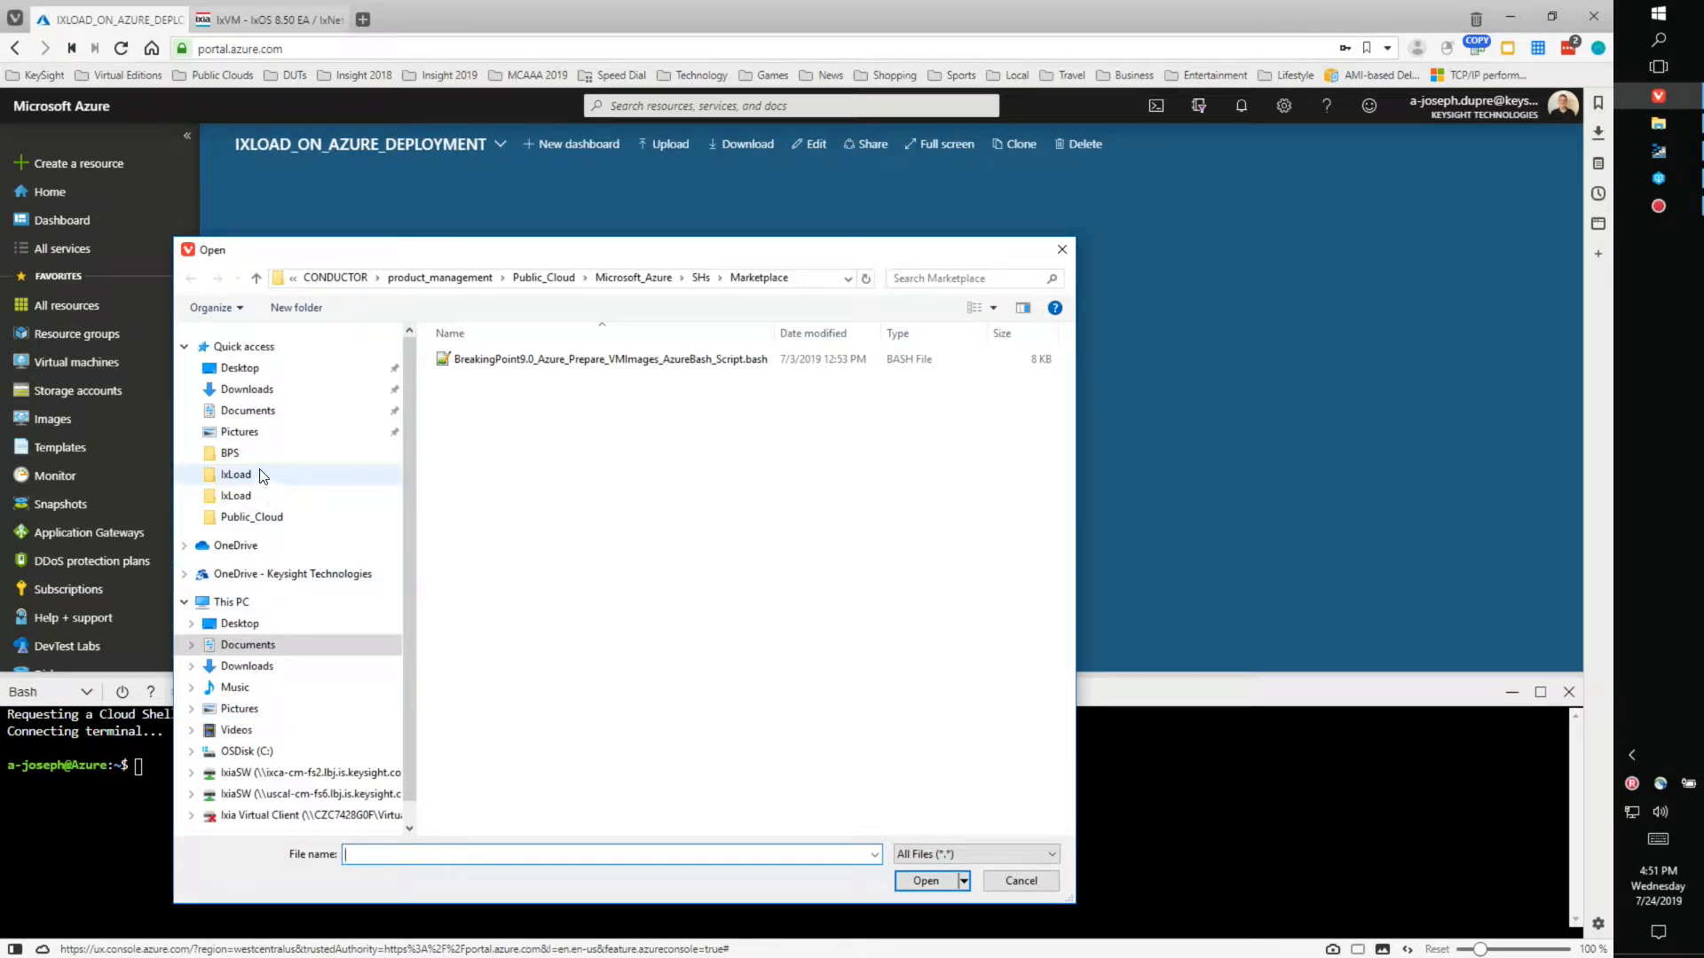
{"action": "left_click", "coordinate": [263, 395]}
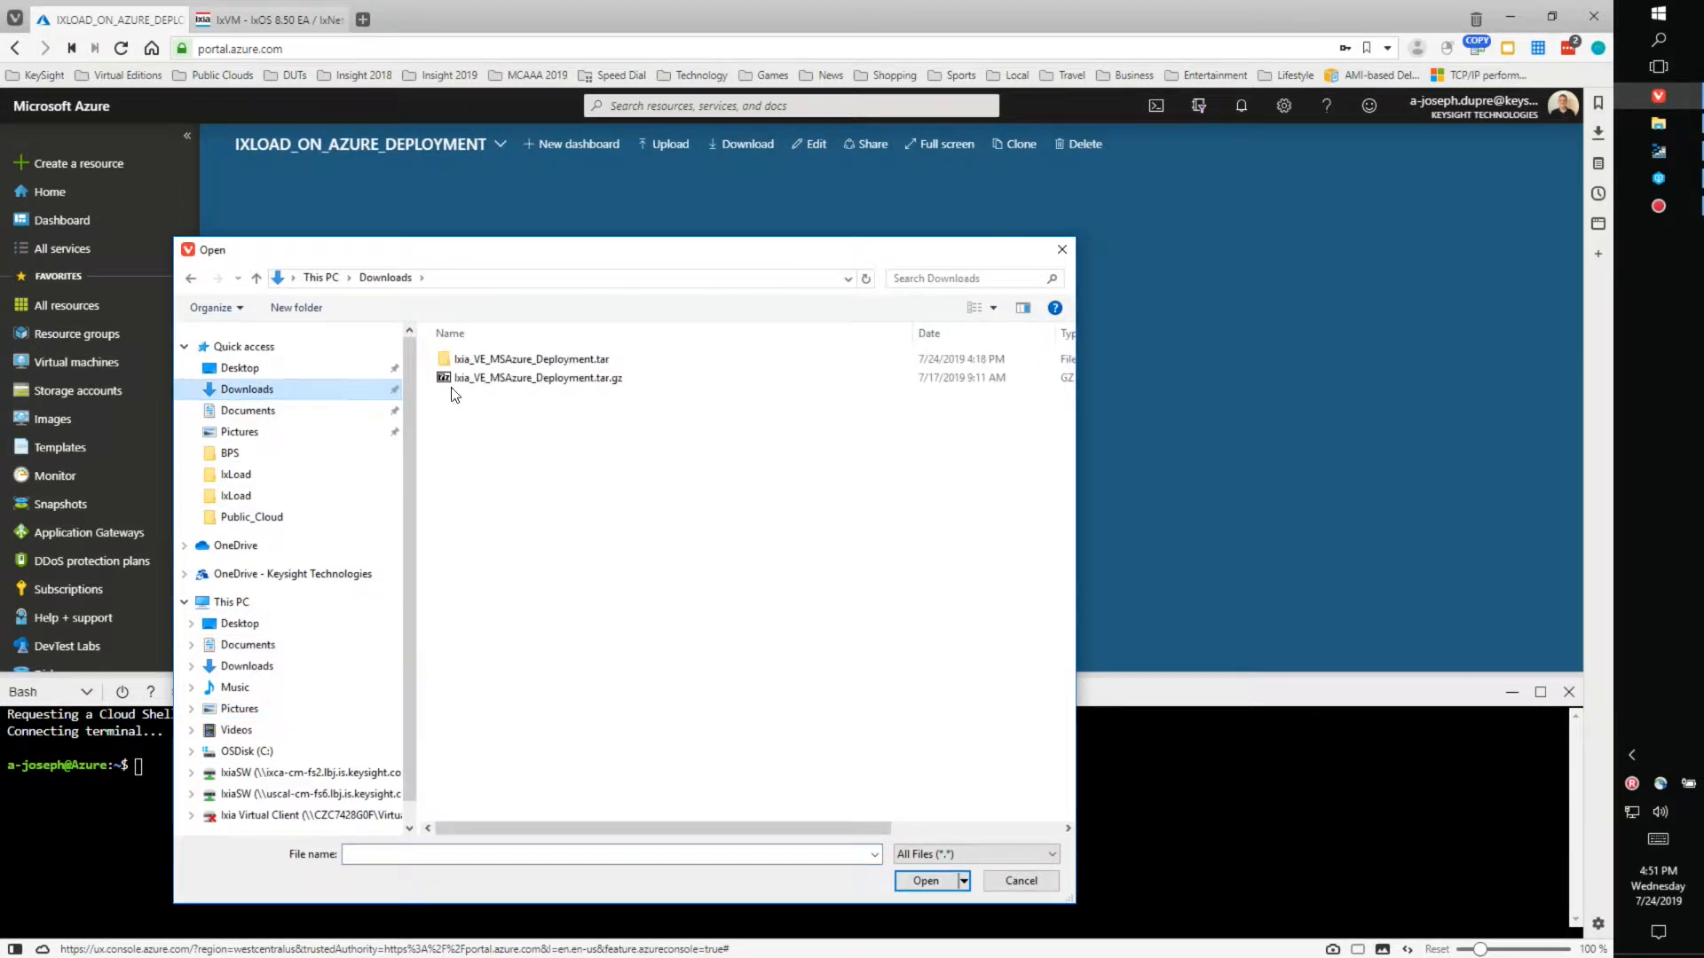
{"action": "double_click", "coordinate": [539, 360]}
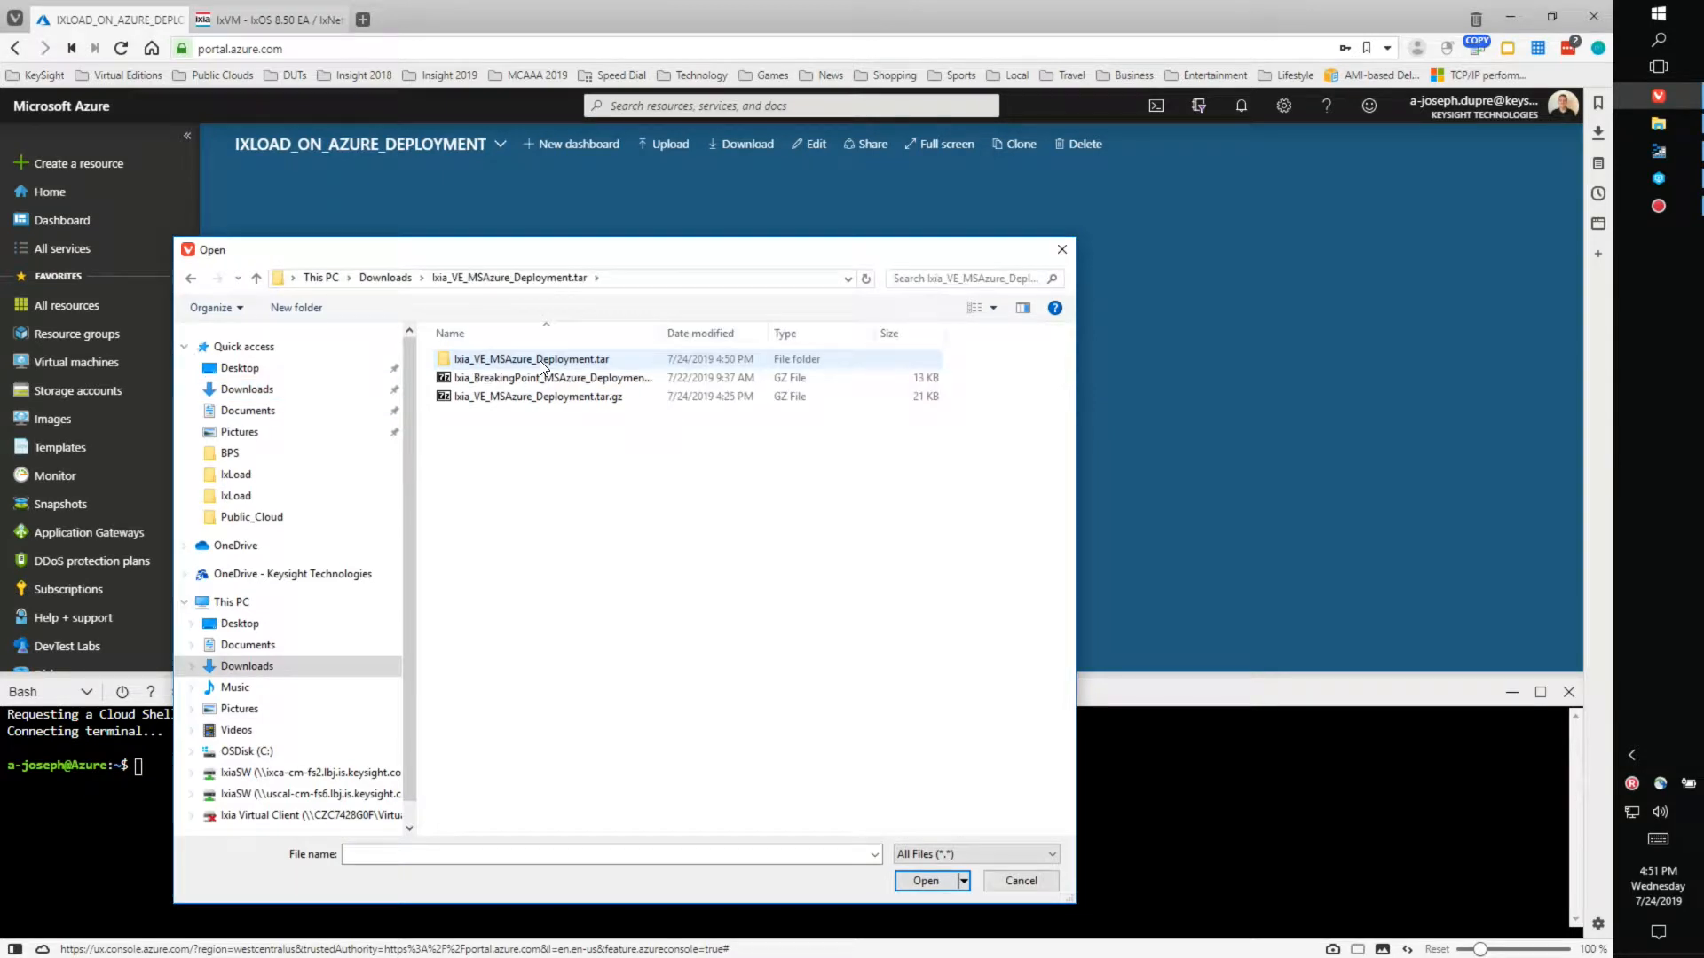
{"action": "double_click", "coordinate": [539, 360]}
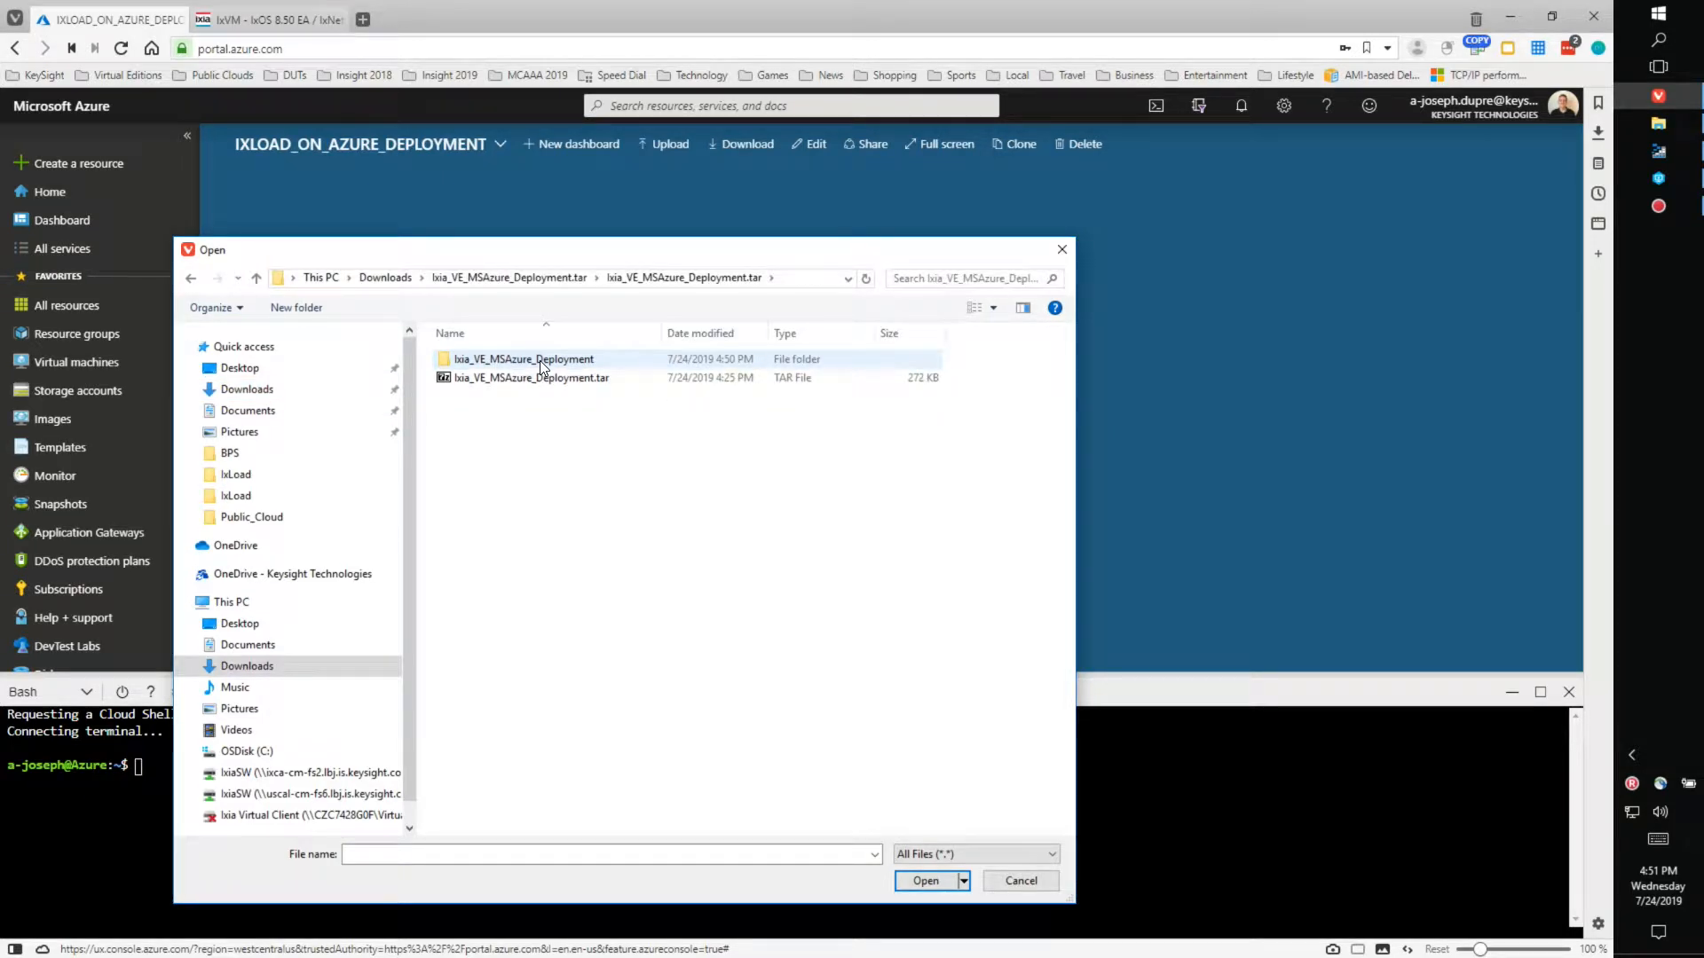
{"action": "double_click", "coordinate": [540, 360]}
{"action": "double_click", "coordinate": [495, 363]}
{"action": "left_click", "coordinate": [550, 378]}
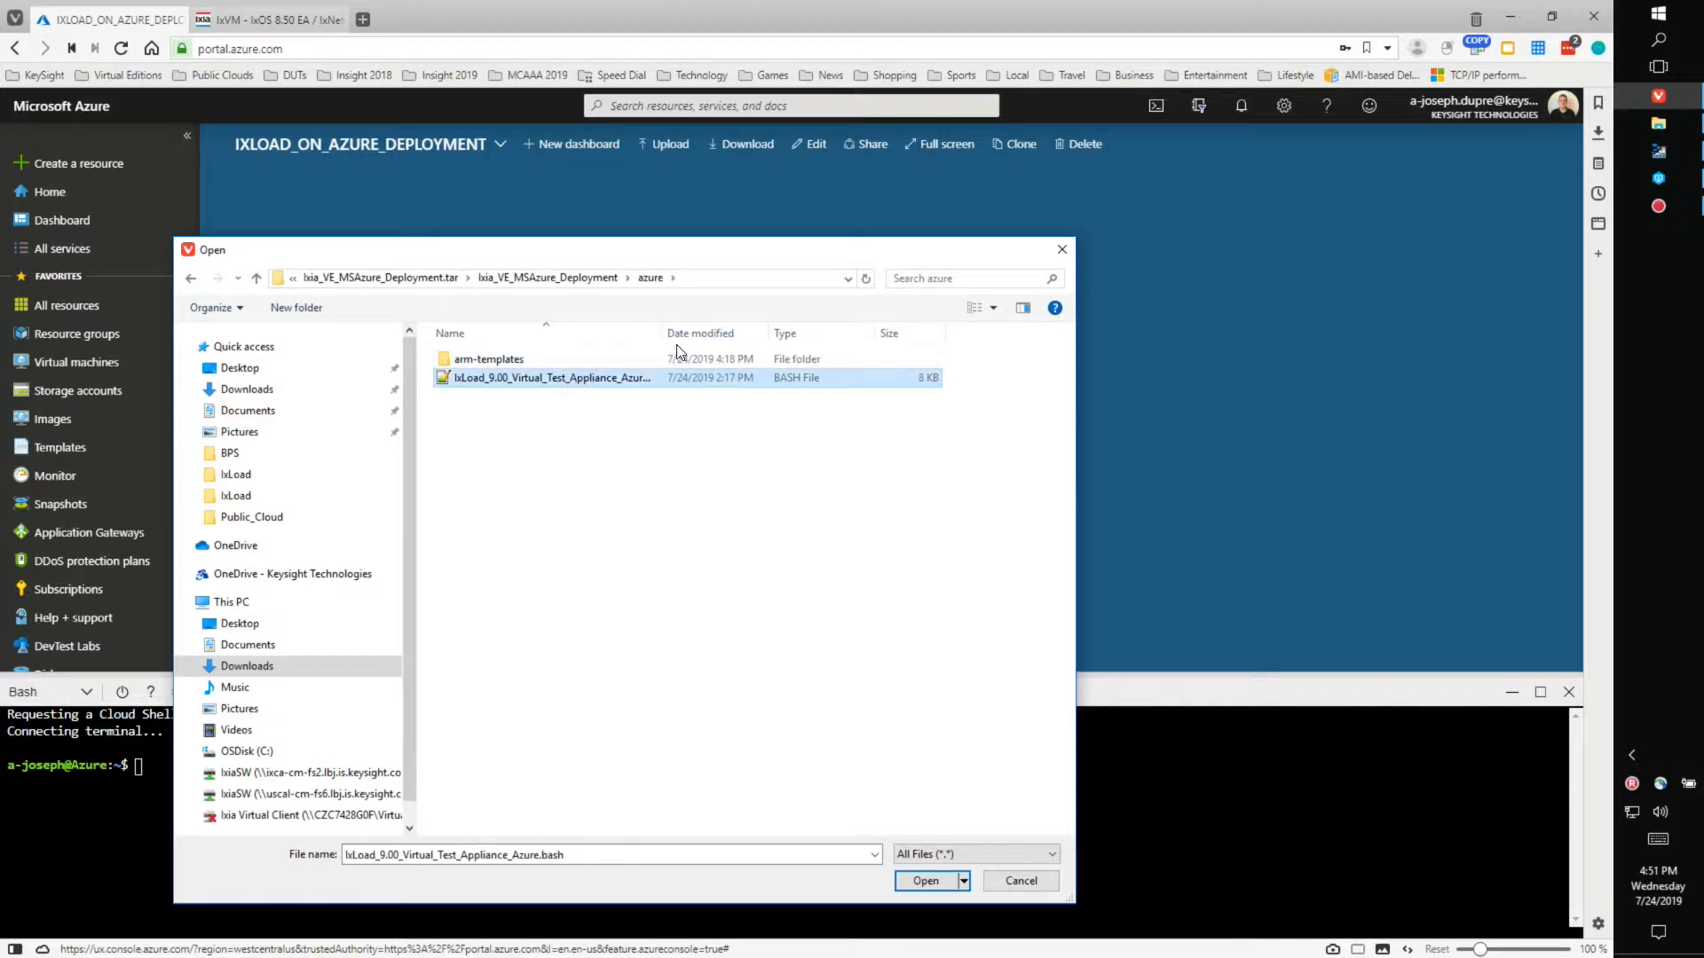
{"action": "left_click_drag", "start_coordinate": [663, 332], "coordinate": [788, 319]}
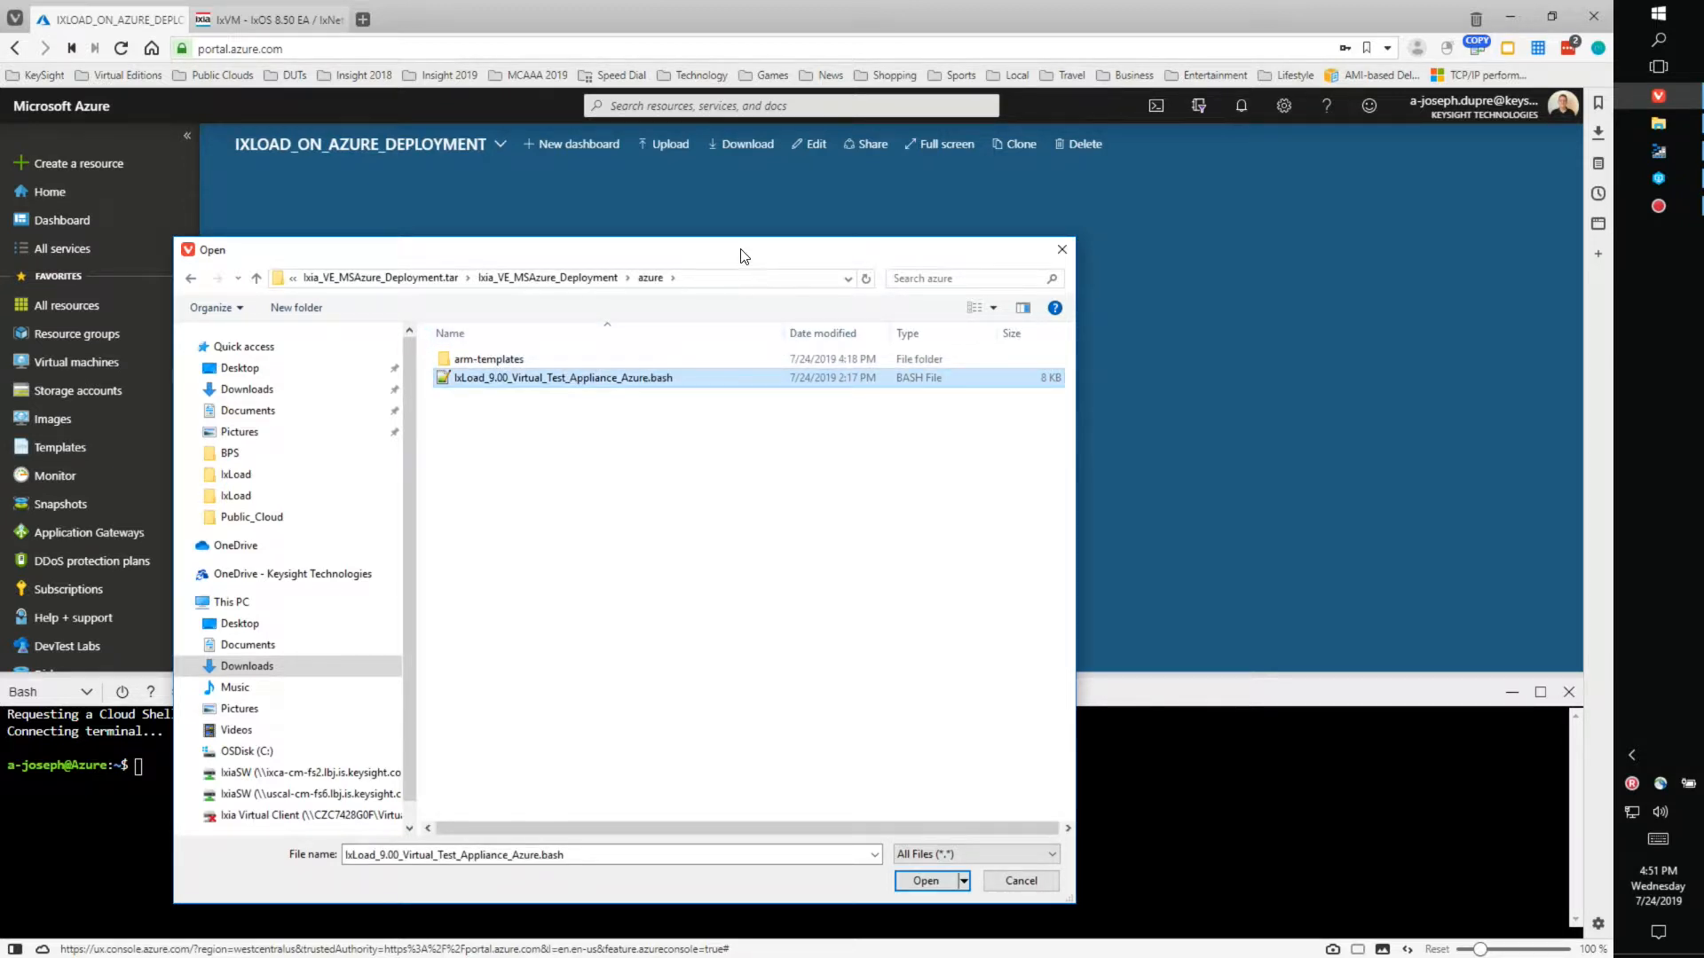
{"action": "left_click_drag", "start_coordinate": [745, 253], "coordinate": [809, 143]}
{"action": "left_click", "coordinate": [976, 770]}
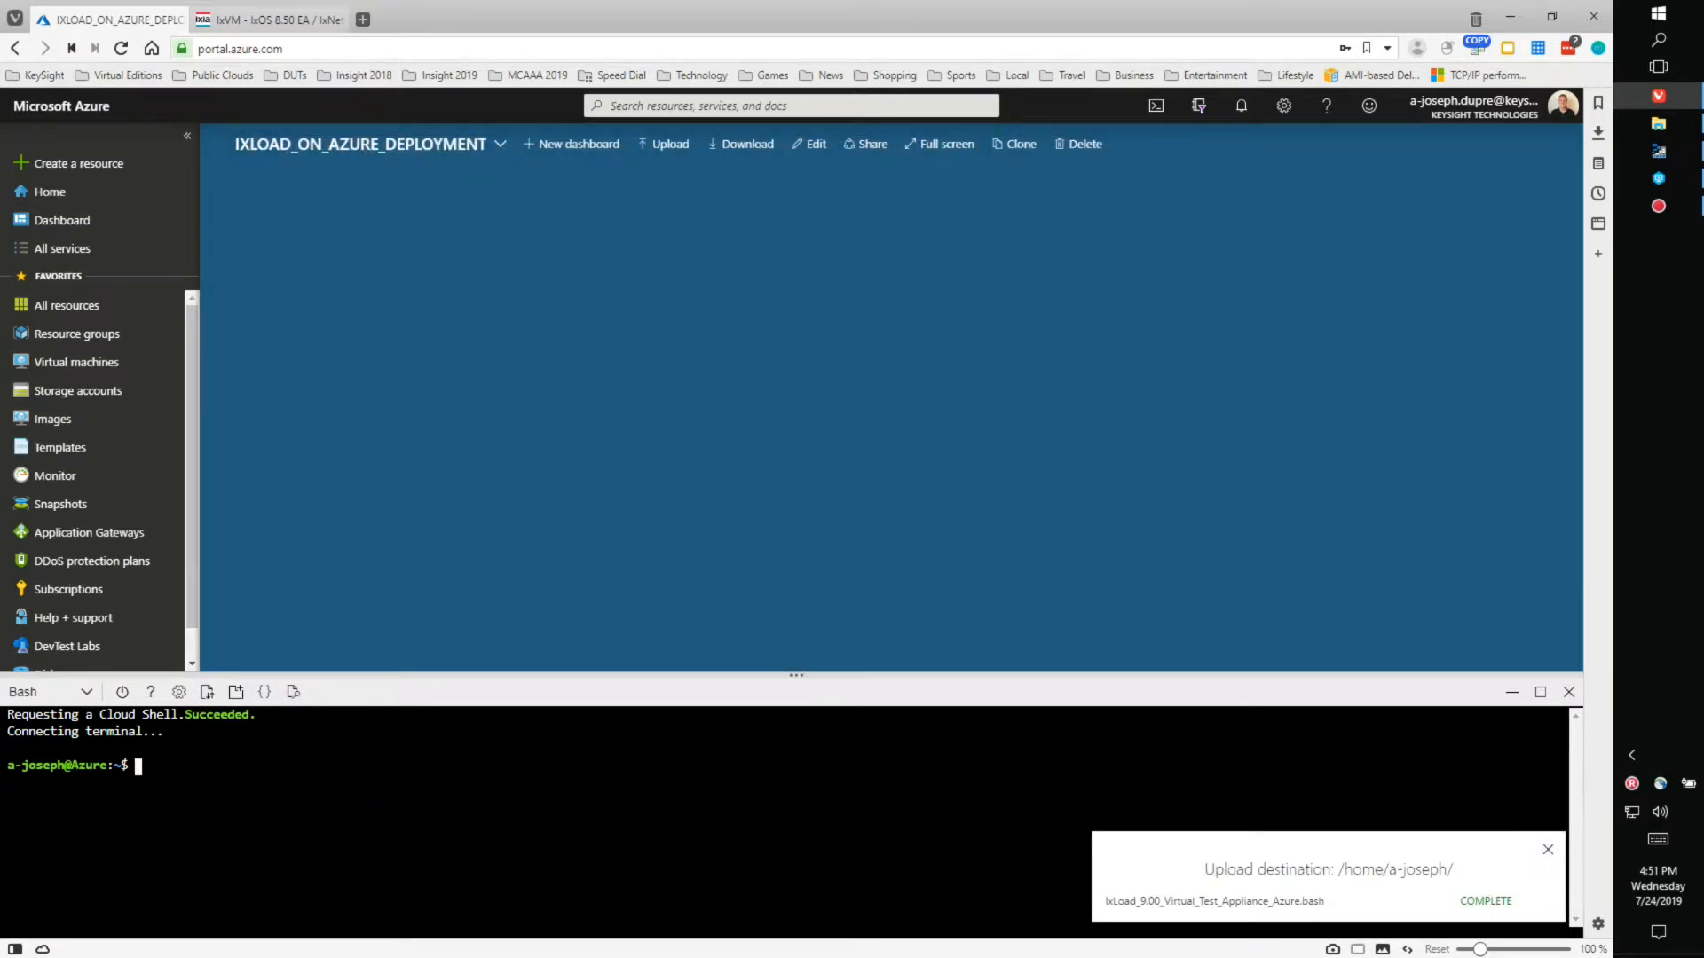
- List the home folder, run chmod +x *.bash (fixing the chomd typo), then dos2unix *.bash
{"action": "type", "text": "ls"}
{"action": "key", "text": "Return"}
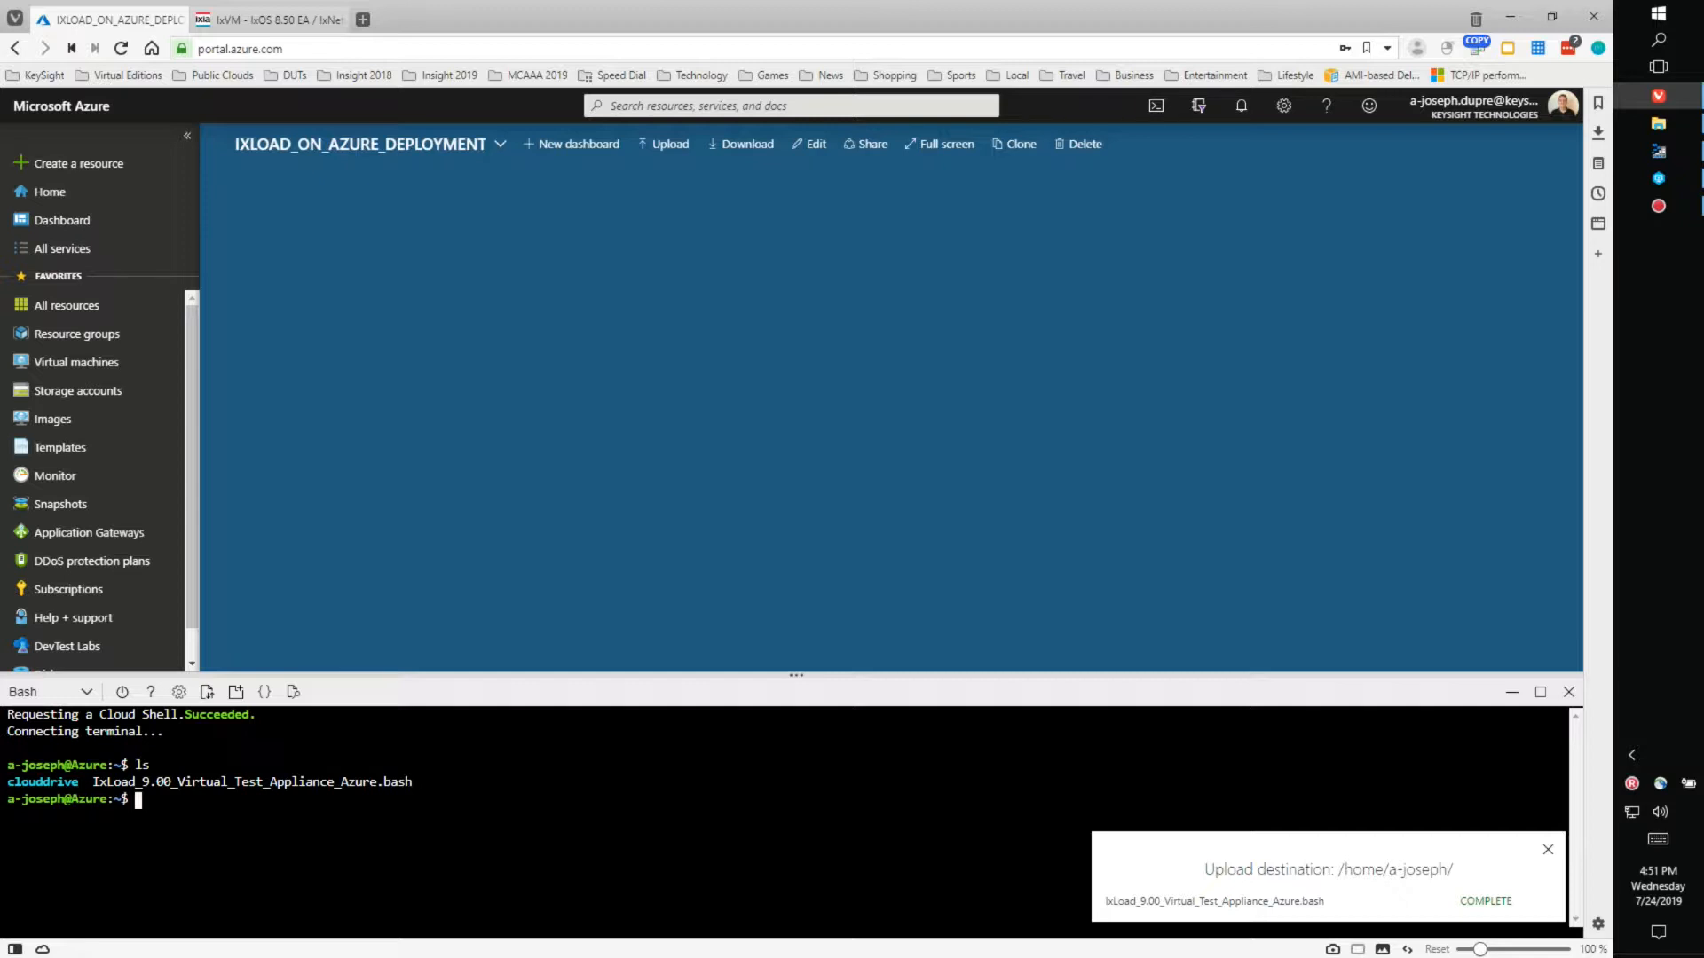
{"action": "type", "text": "chomd +x *.bash"}
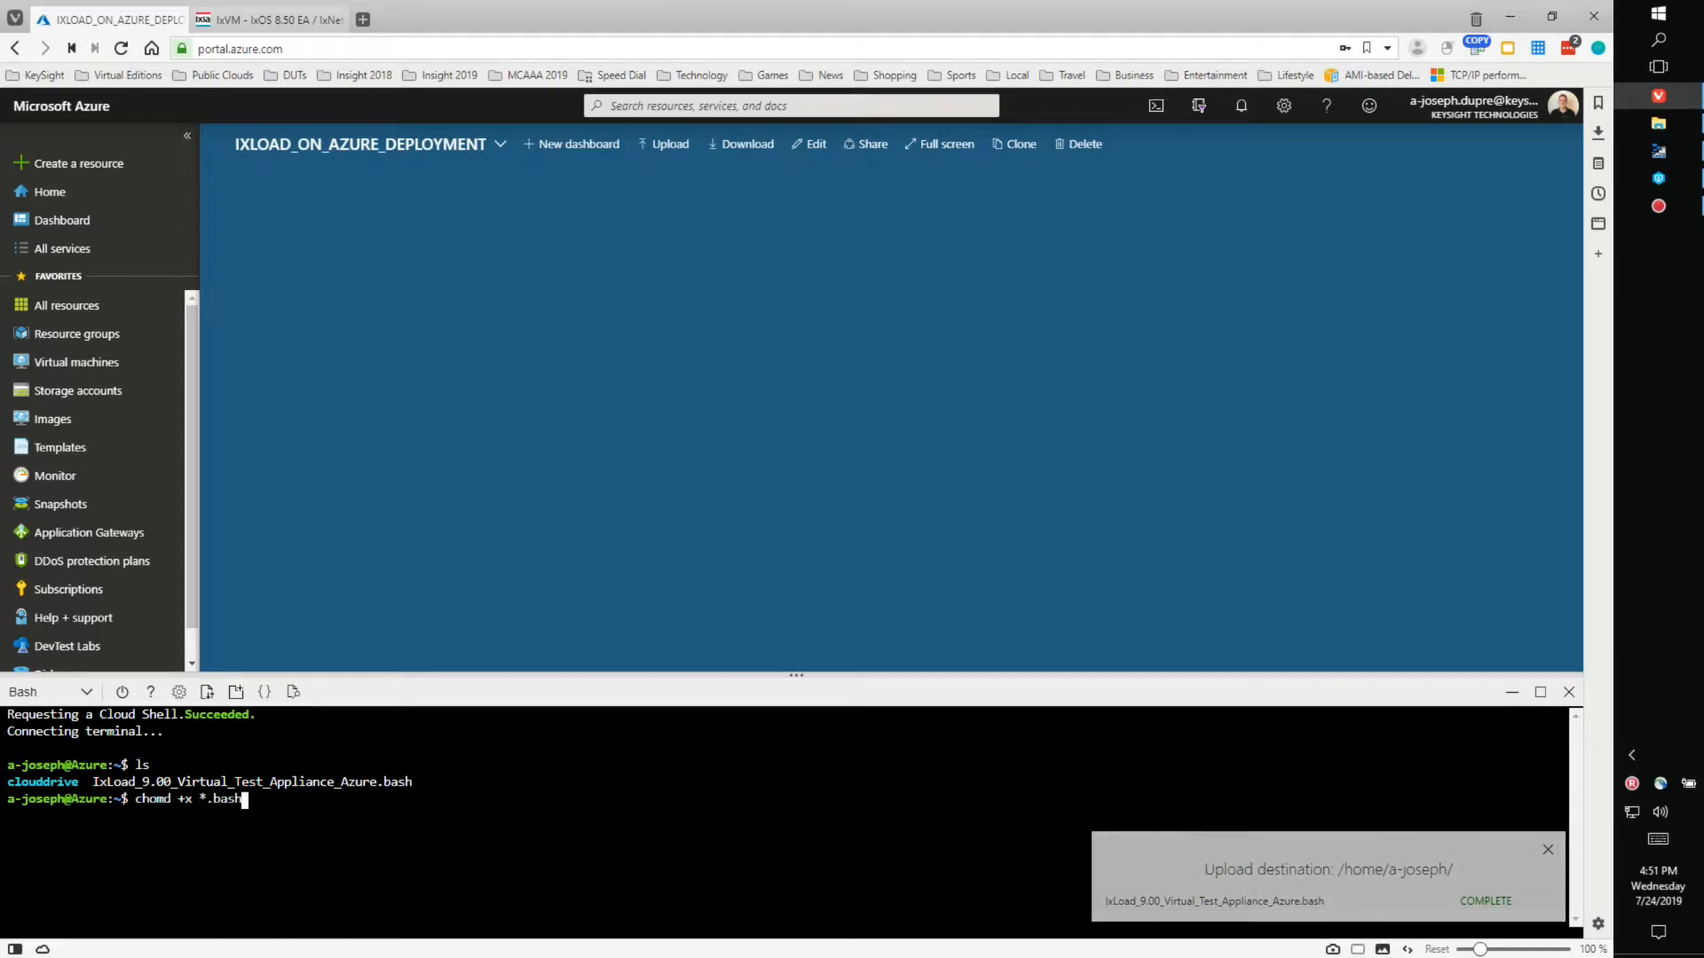
{"action": "key", "text": "Return"}
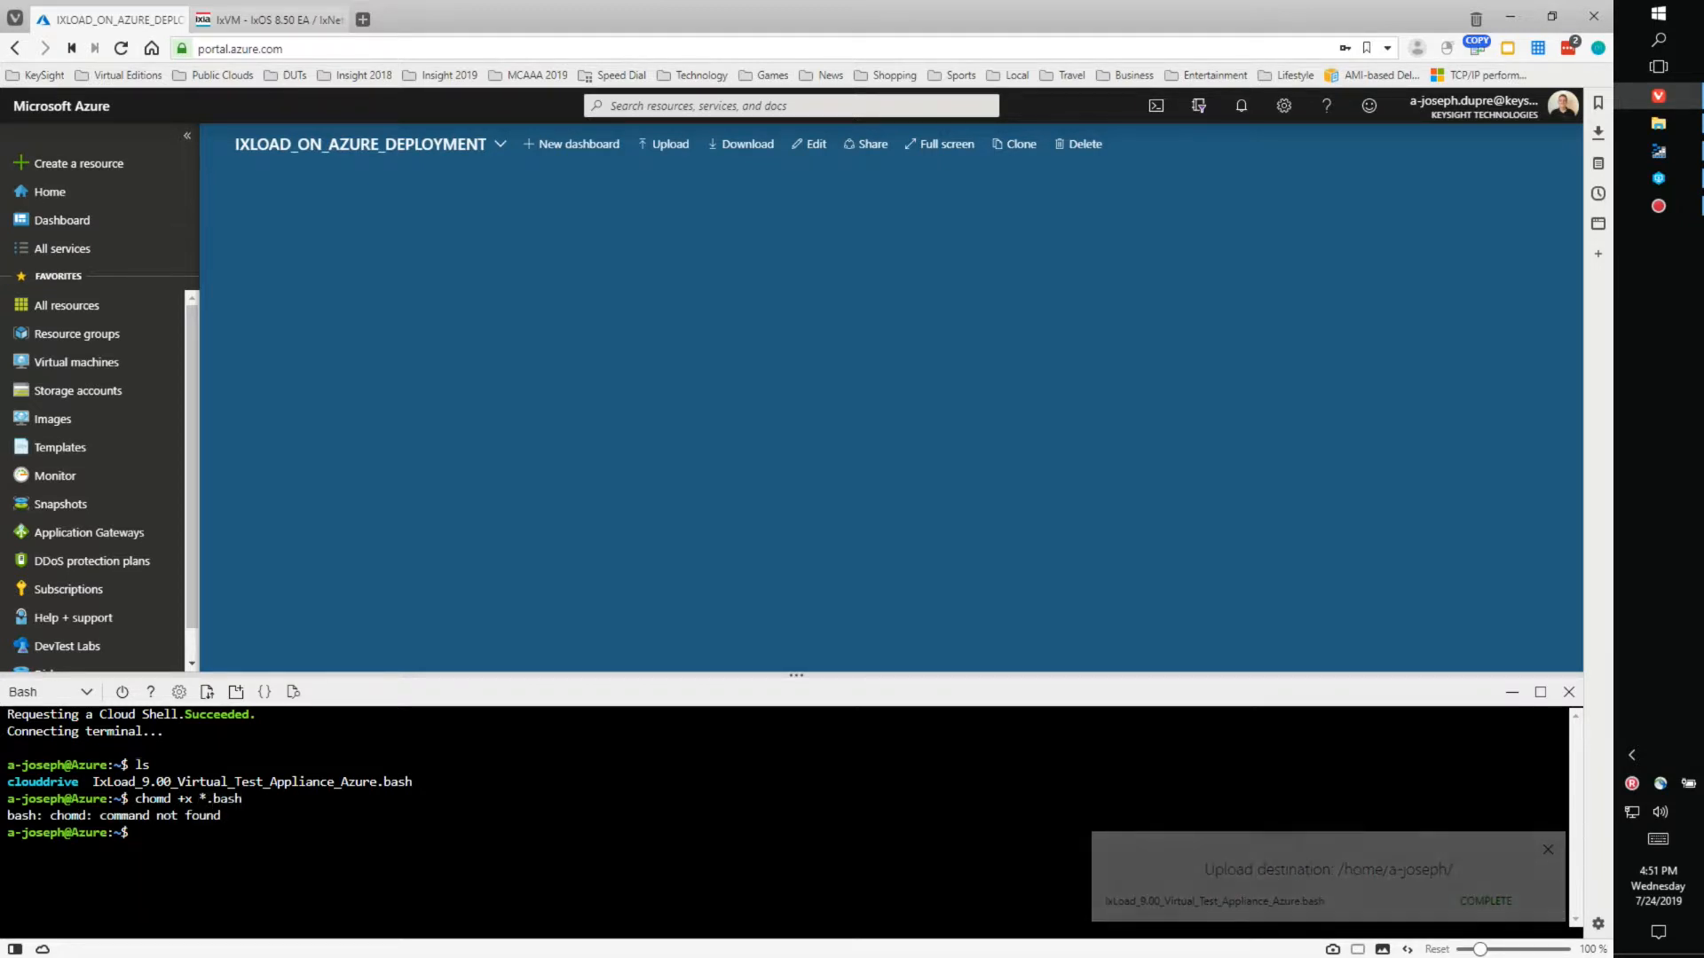
{"action": "key", "text": "Up"}
{"action": "key", "text": "Left"}
{"action": "key", "text": "Left"}
{"action": "key", "text": "Left"}
{"action": "key", "text": "Left"}
{"action": "key", "text": "Left"}
{"action": "key", "text": "Left"}
{"action": "key", "text": "Left"}
{"action": "key", "text": "Left"}
{"action": "key", "text": "Left"}
{"action": "key", "text": "Left"}
{"action": "key", "text": "Left"}
{"action": "key", "text": "Left"}
{"action": "key", "text": "Left"}
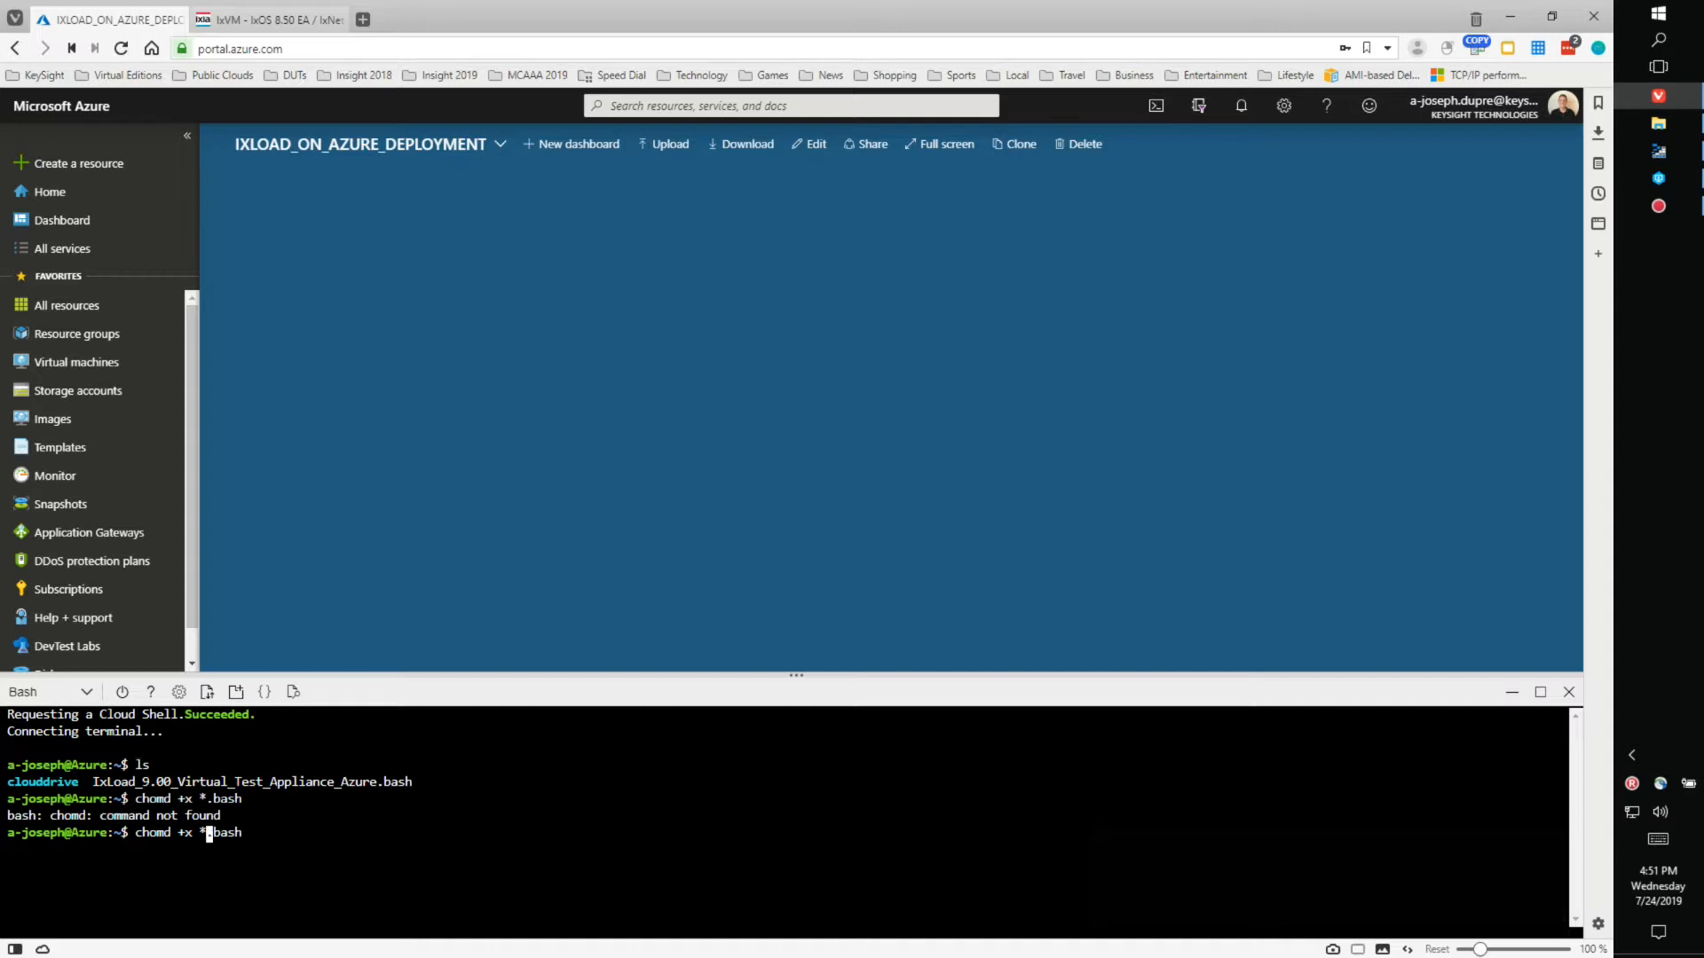
{"action": "key", "text": "Delete"}
{"action": "key", "text": "Right"}
{"action": "type", "text": "o"}
{"action": "key", "text": "Return"}
{"action": "type", "text": "dos2unix"}
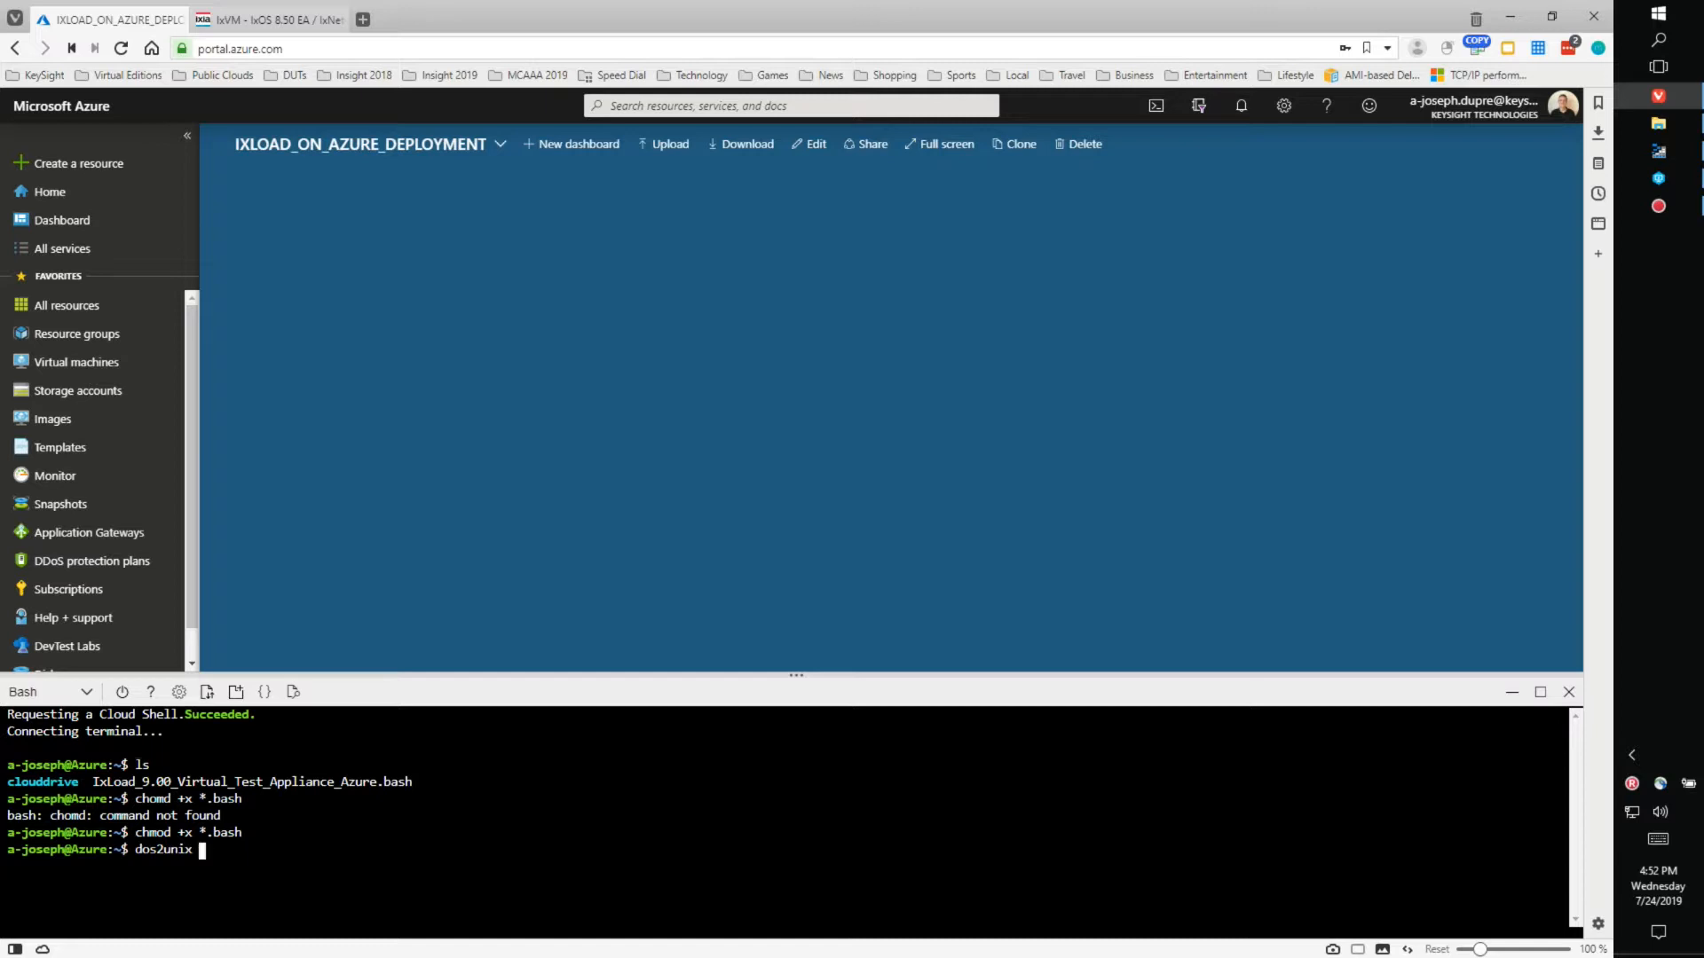
{"action": "type", "text": " *.bash"}
{"action": "key", "text": "Return"}
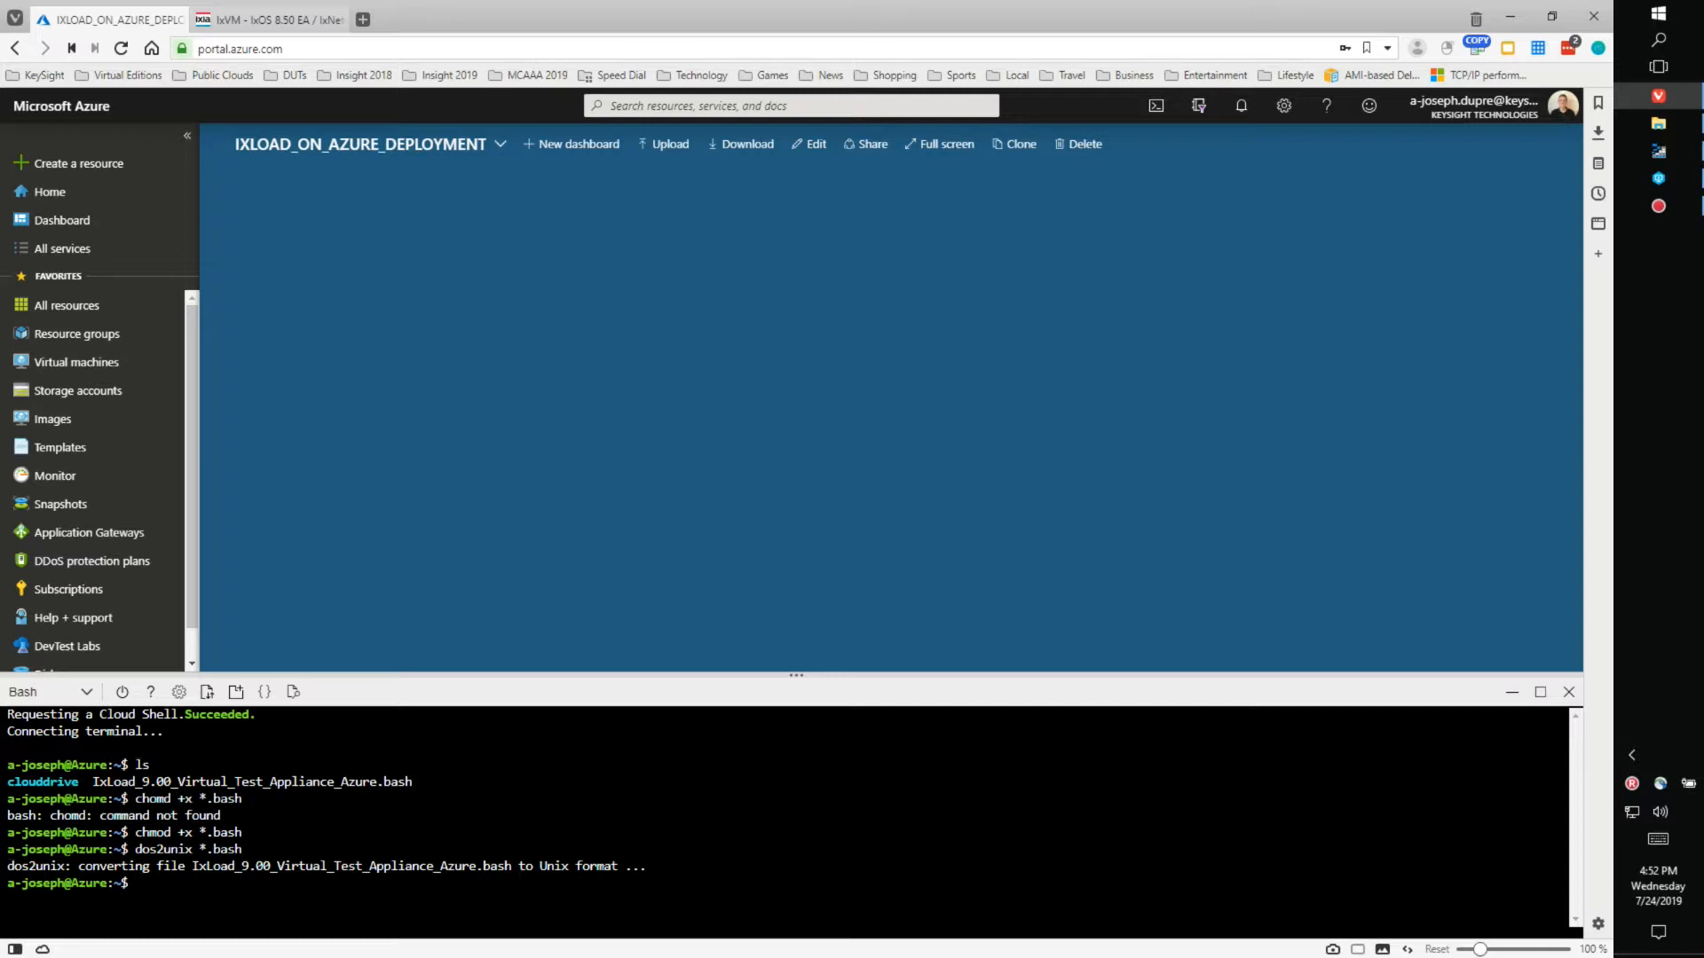
- Run ./IxLoad_9.00_Virtual_Test_Appliance_Azure.bash without arguments to see its usage message
{"action": "type", "text": "./Ix"}
{"action": "key", "text": "Tab"}
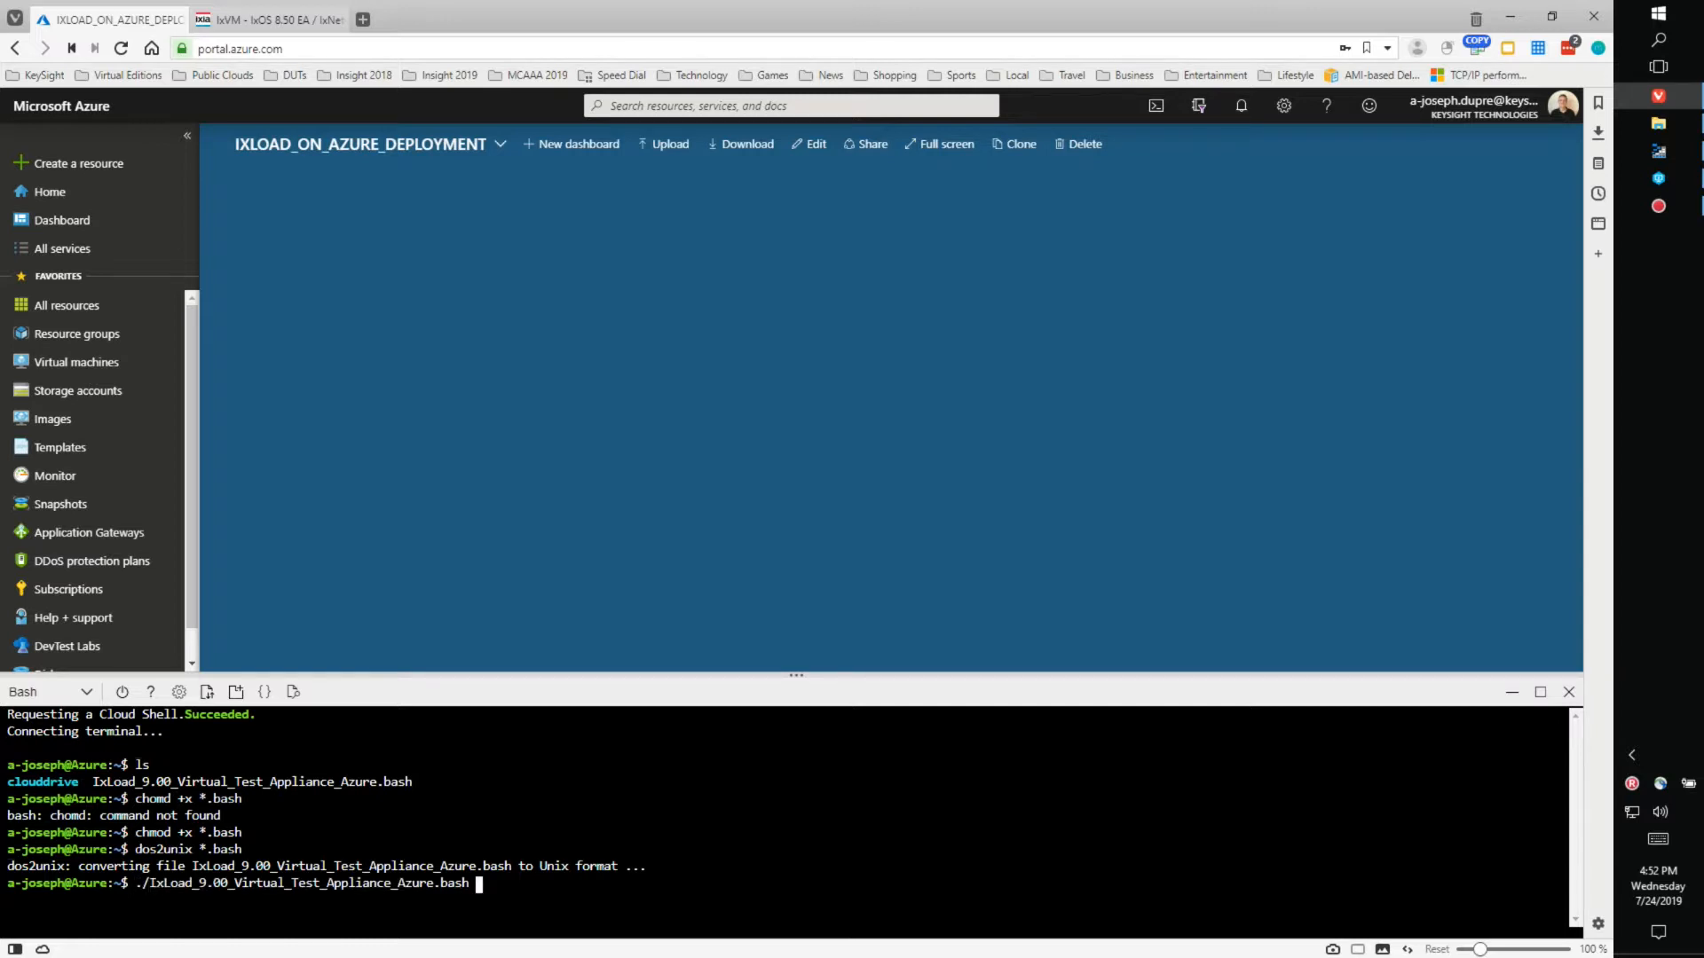
{"action": "key", "text": "Return"}
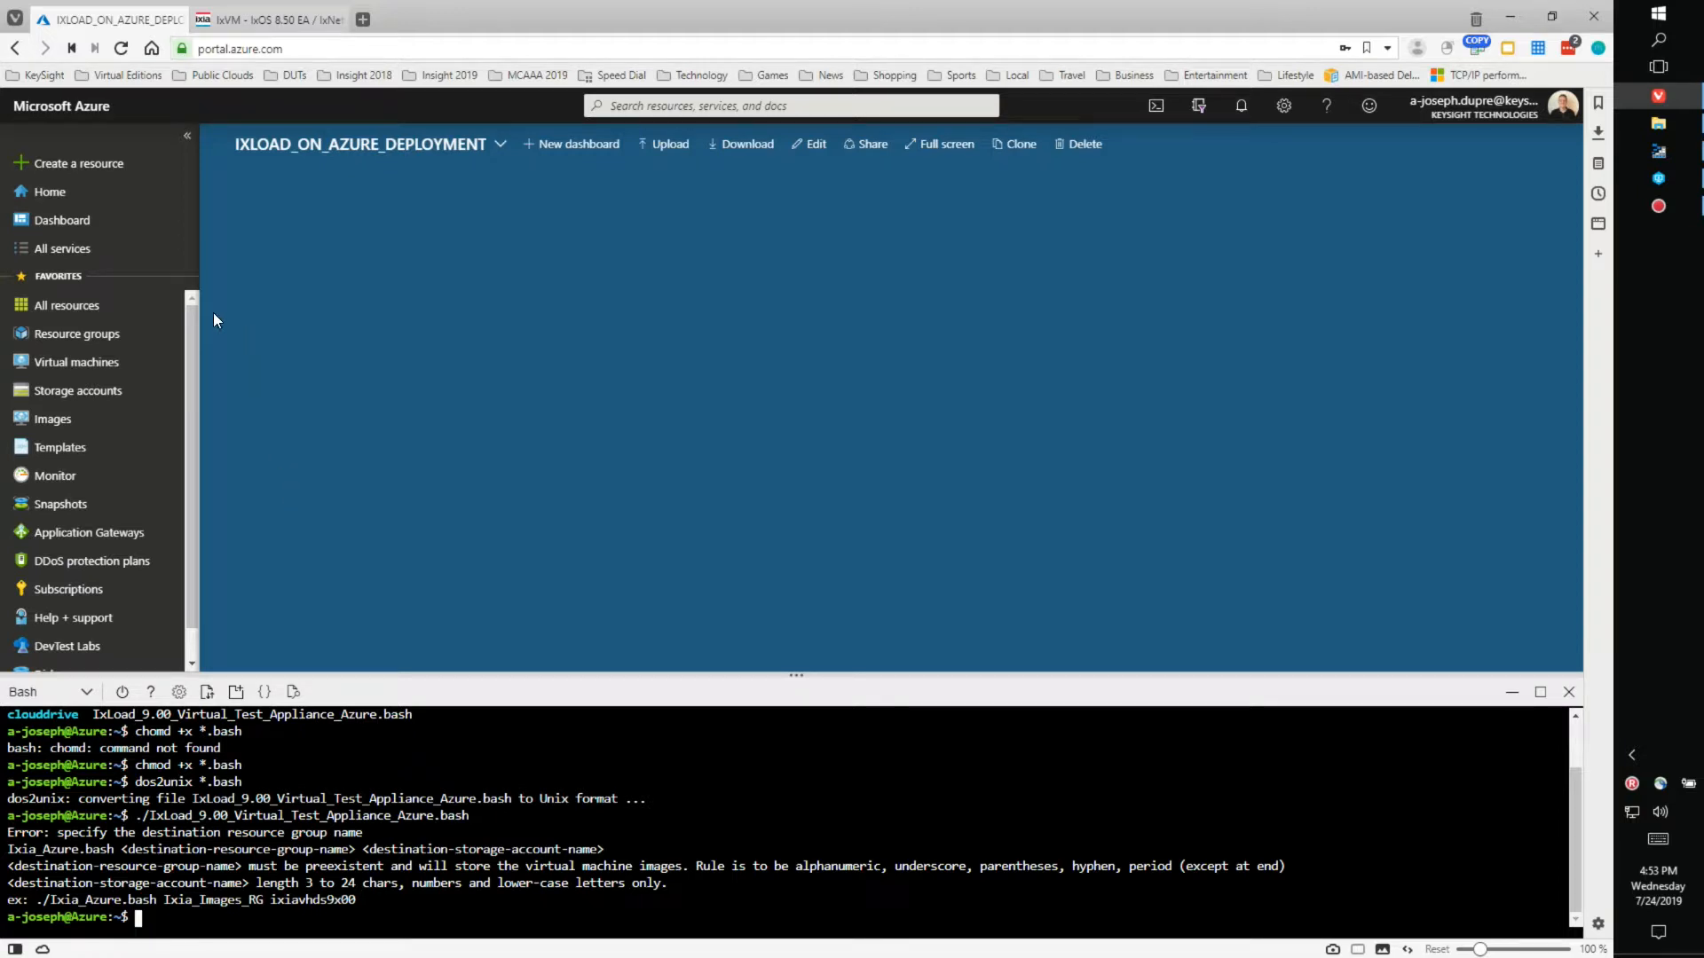
- Open the Resource groups list and start the Create a resource group form
{"action": "left_click", "coordinate": [82, 340]}
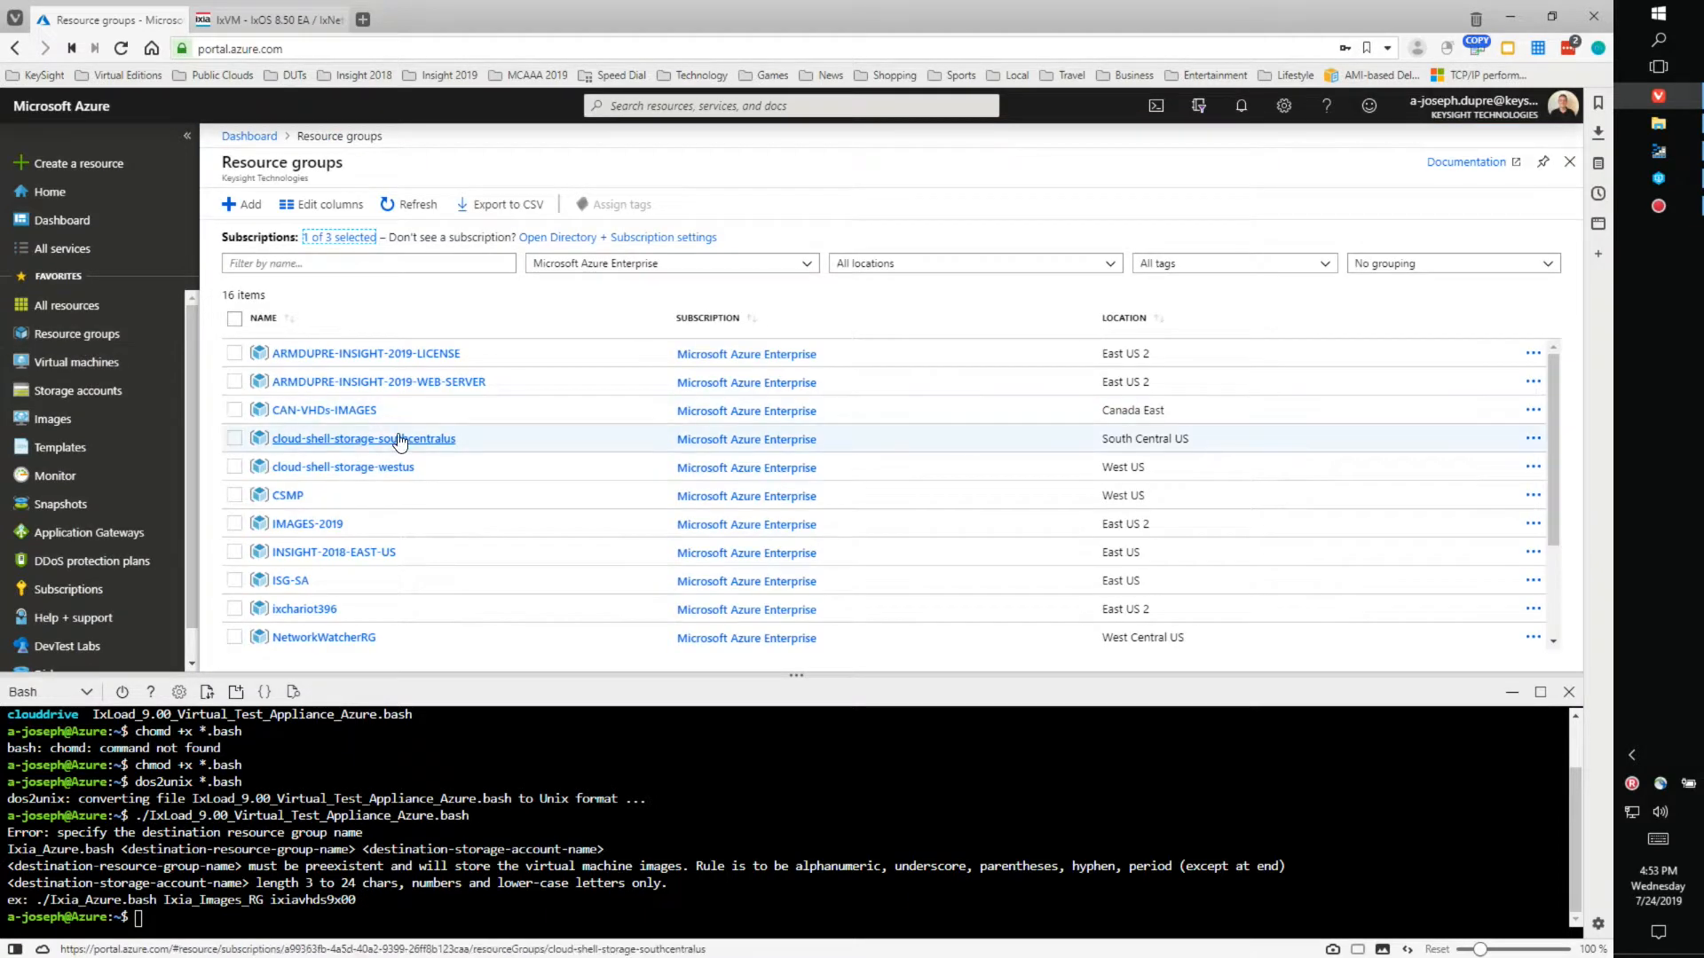
{"action": "scroll", "coordinate": [419, 440], "scroll_direction": "down", "scroll_amount": 2}
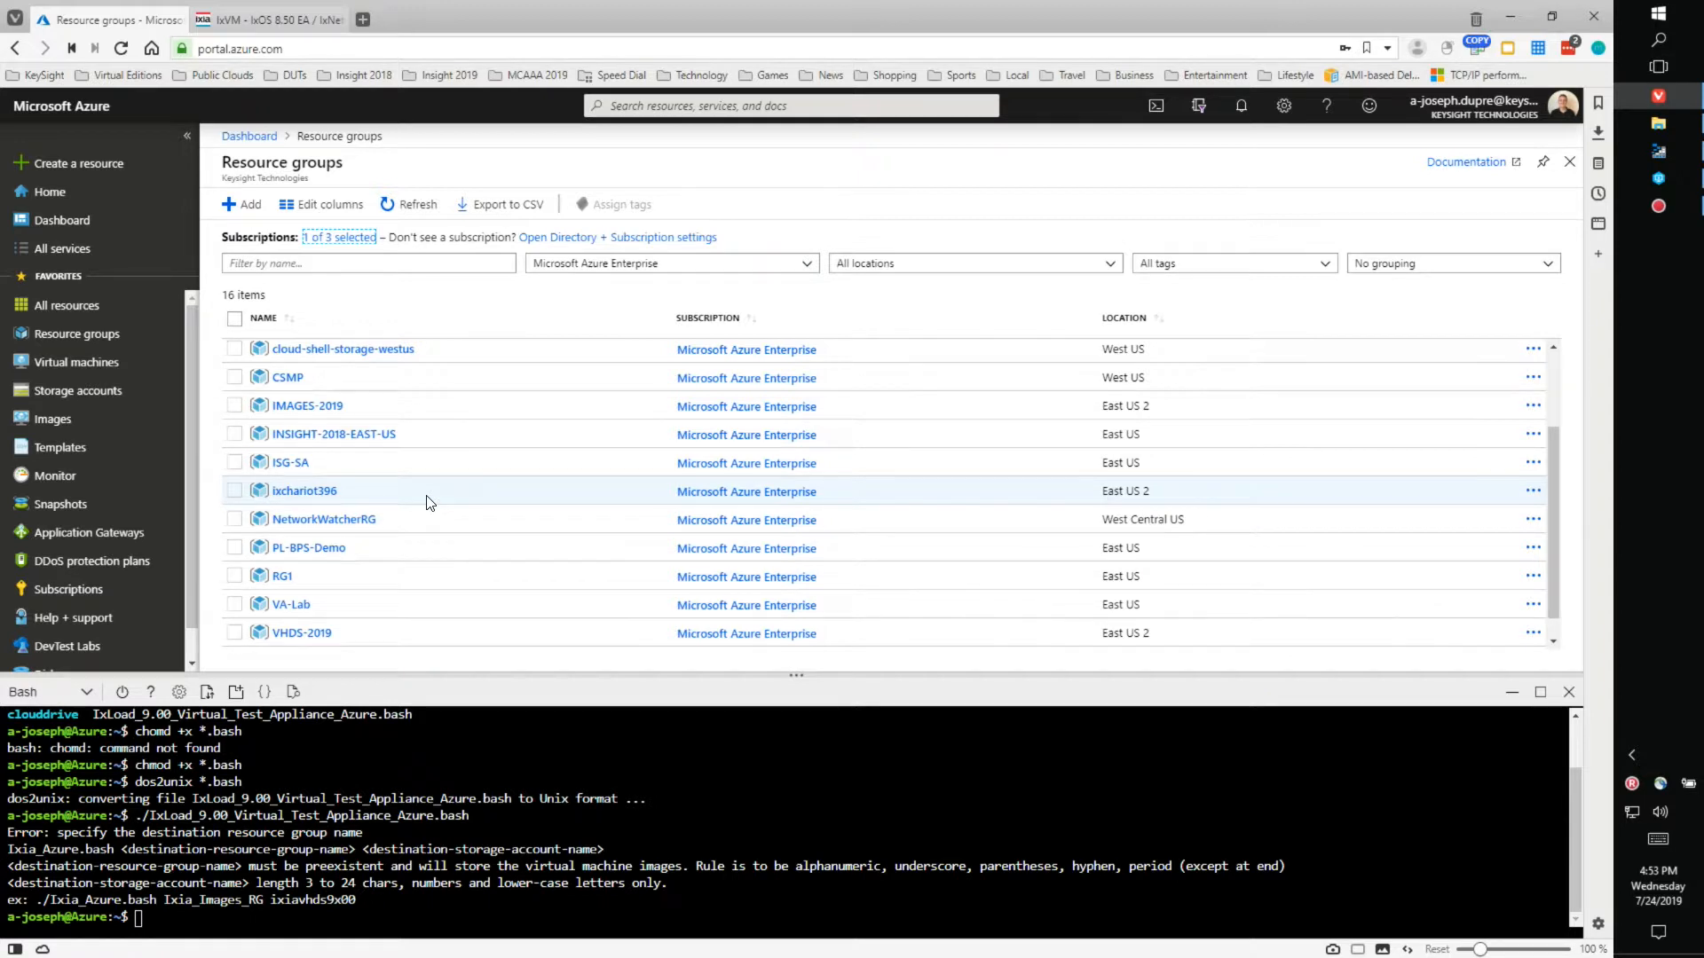
{"action": "left_click", "coordinate": [241, 206]}
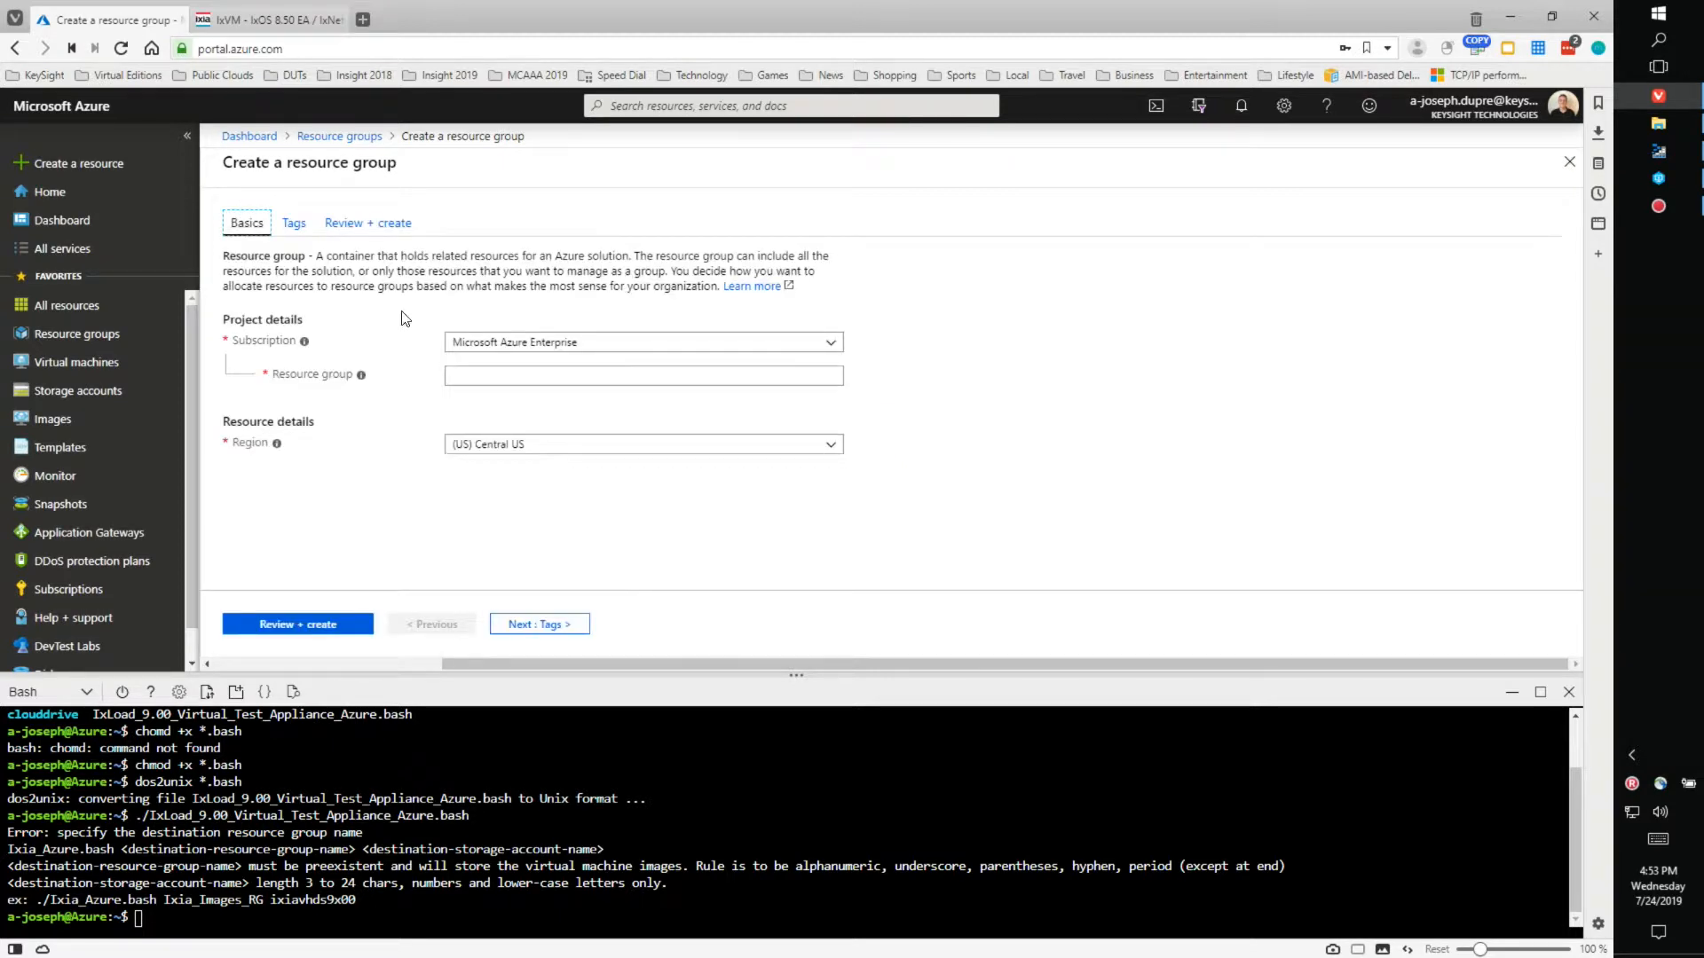
- Create resource group DEMO-IMAGES in (US) East US 2 and refresh the list to confirm it
{"action": "left_click", "coordinate": [527, 374]}
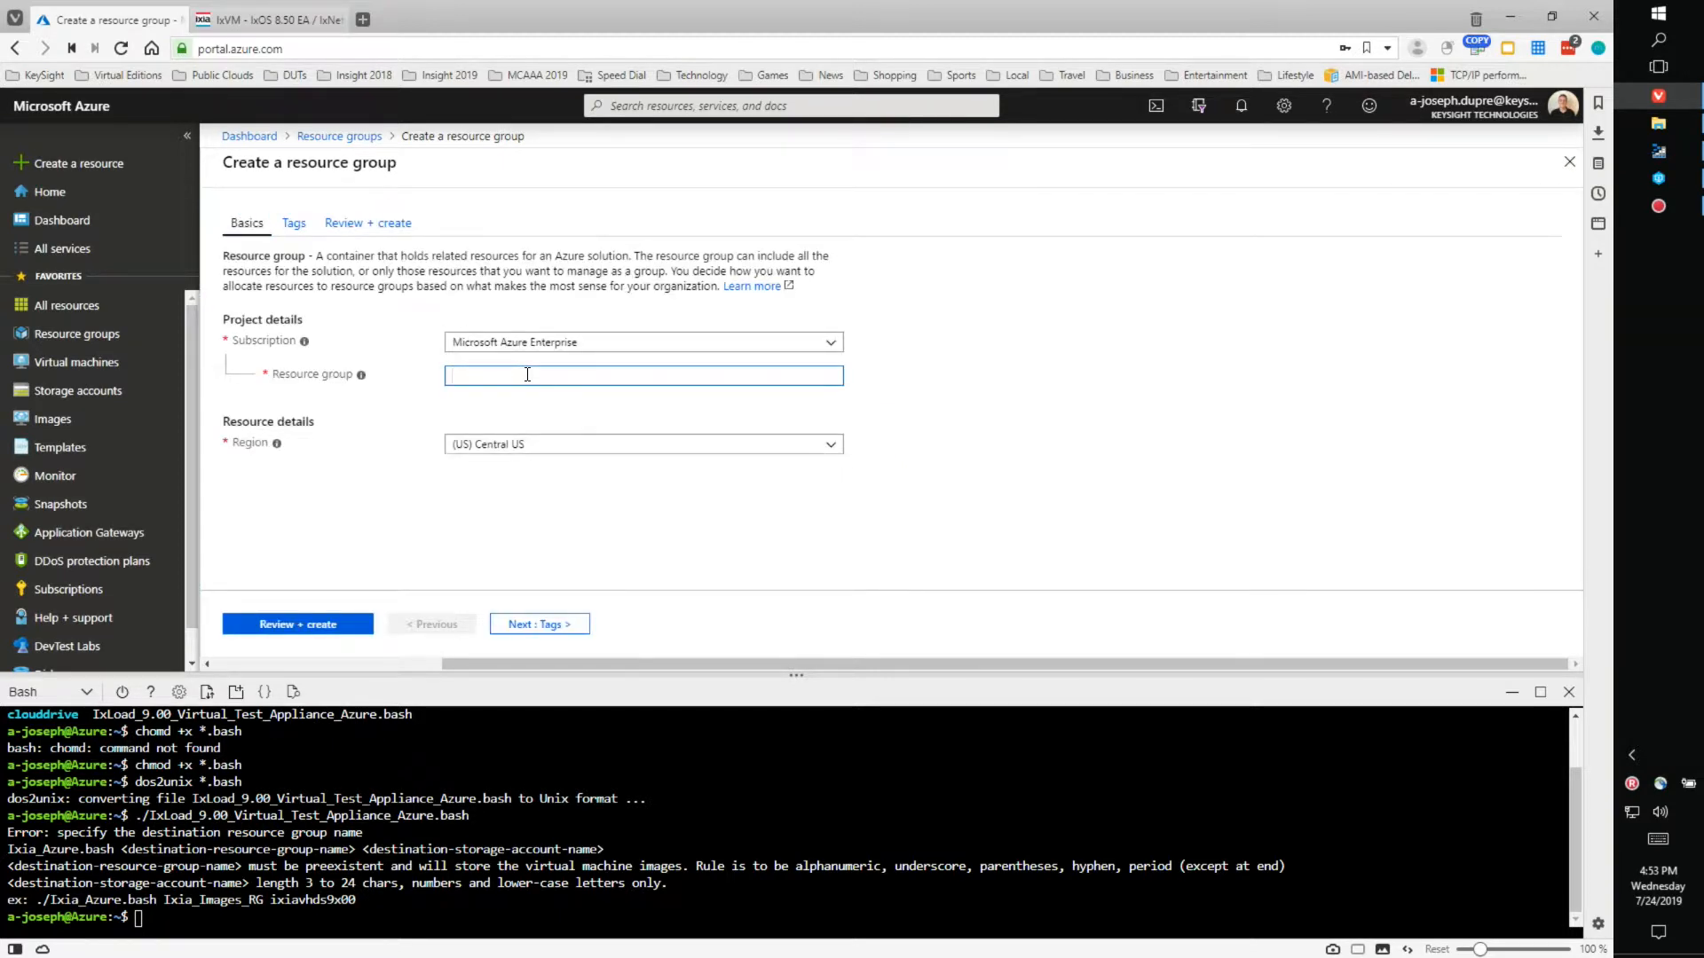
{"action": "type", "text": "DEMO-IMAGES"}
{"action": "left_click", "coordinate": [546, 436]}
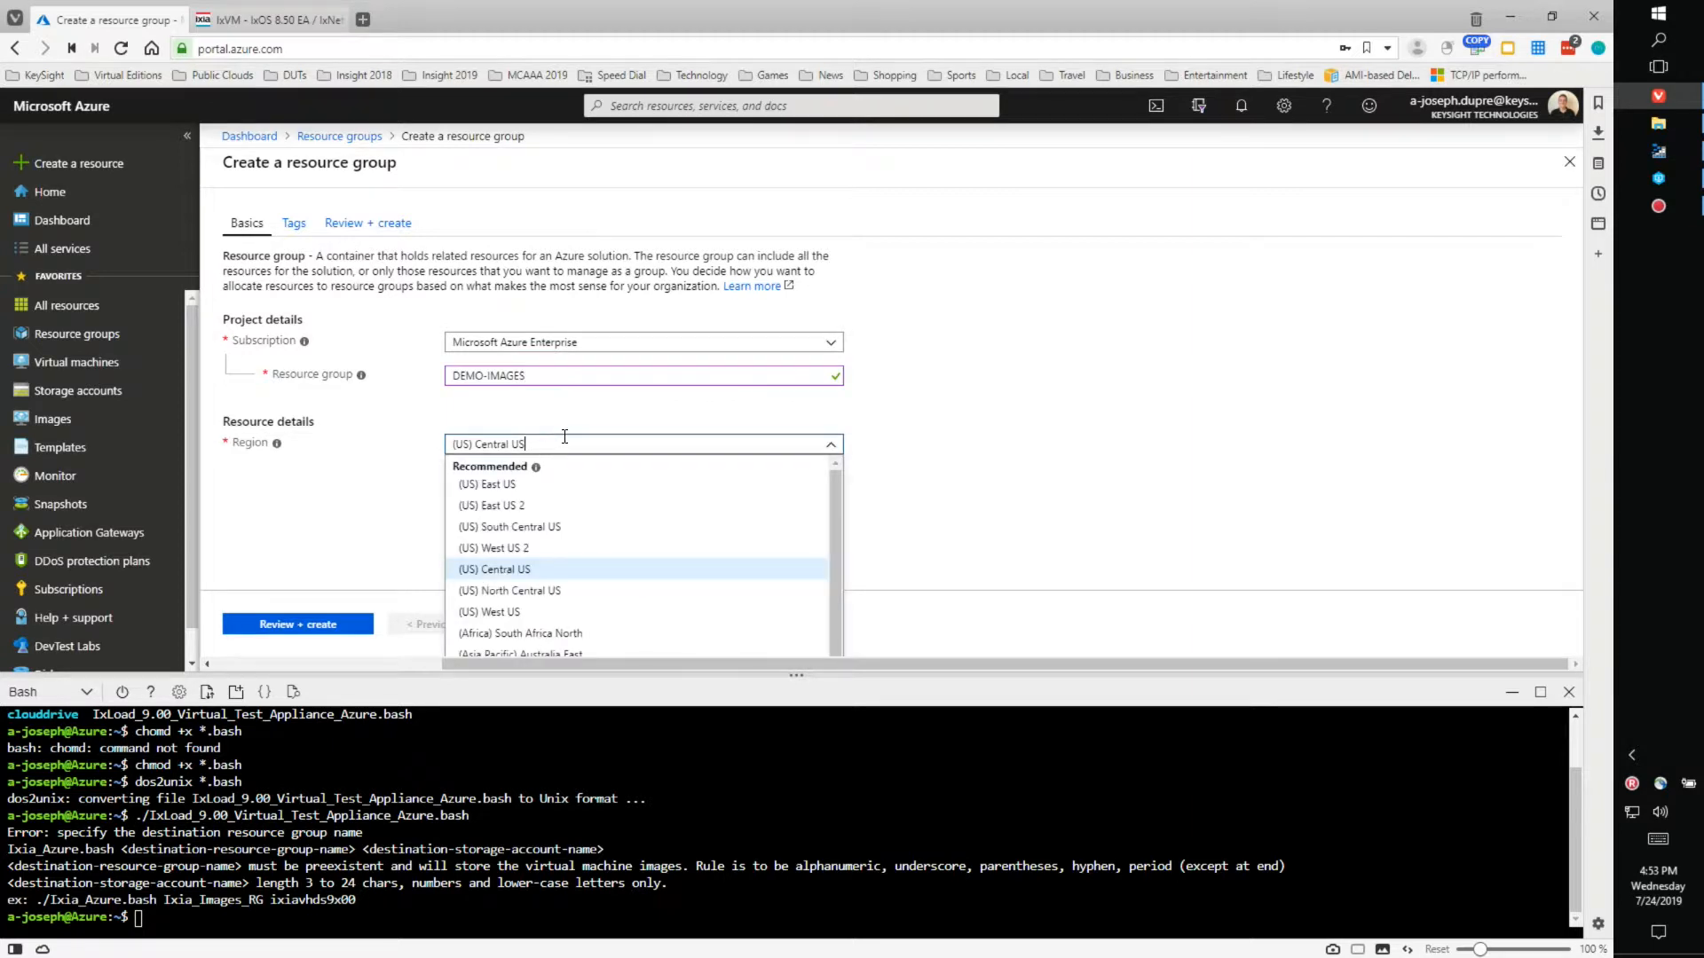
{"action": "left_click", "coordinate": [530, 511]}
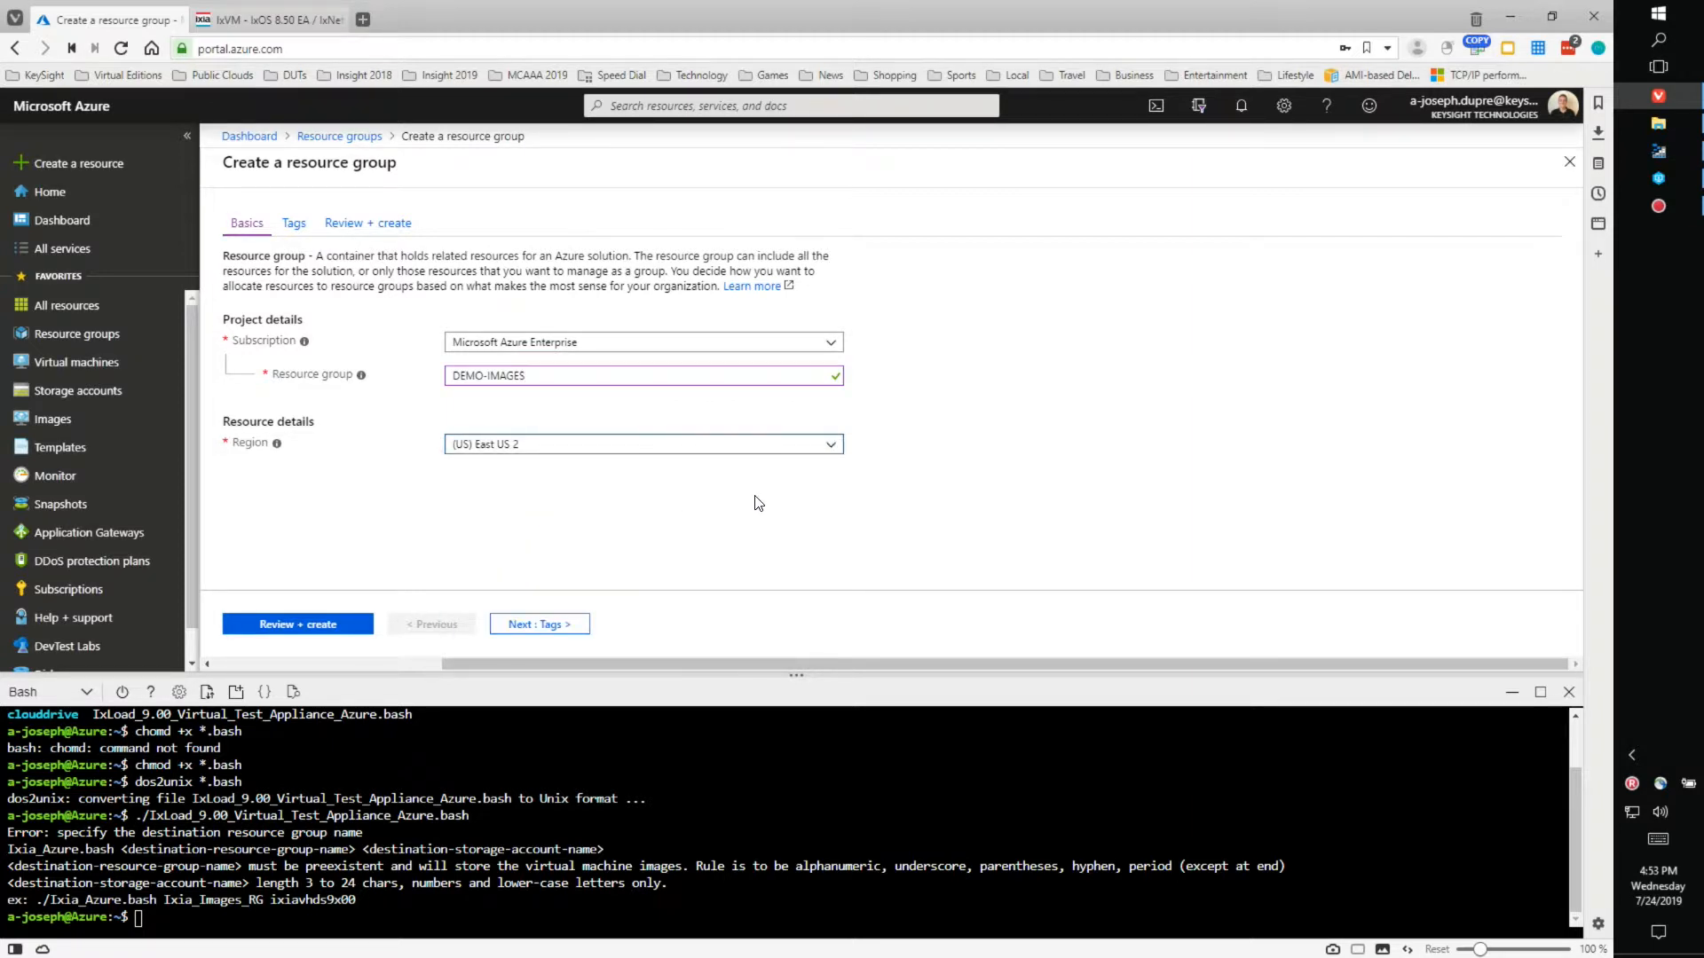
{"action": "left_click", "coordinate": [312, 630]}
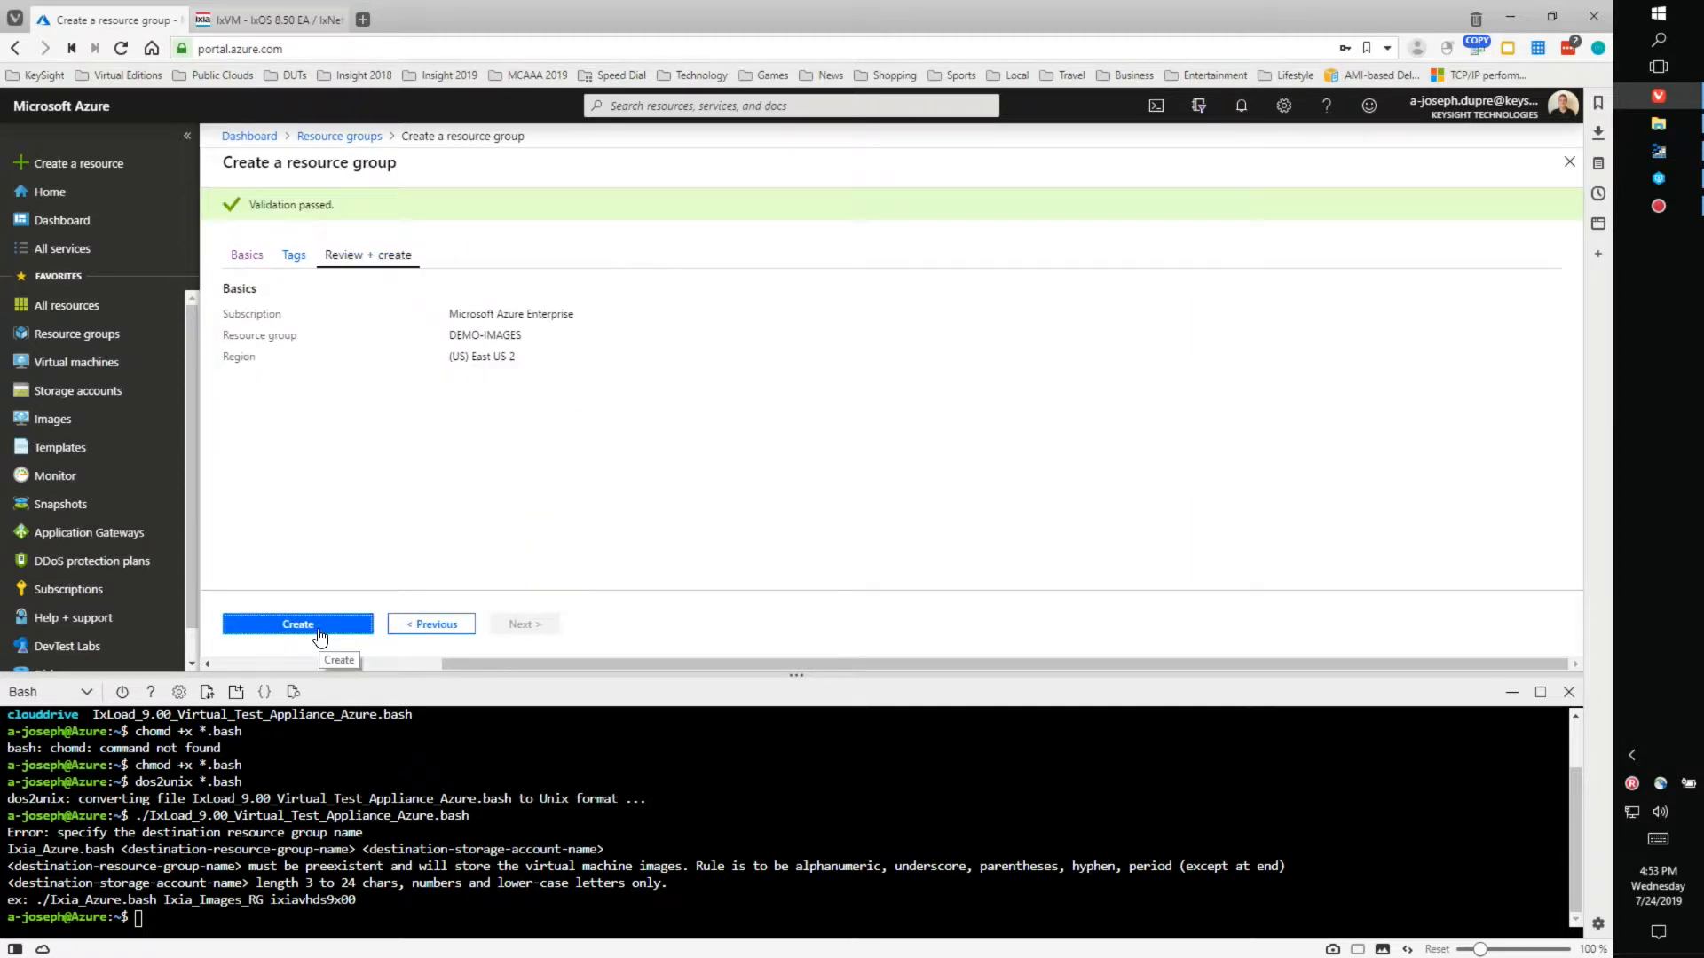
{"action": "left_click", "coordinate": [323, 634]}
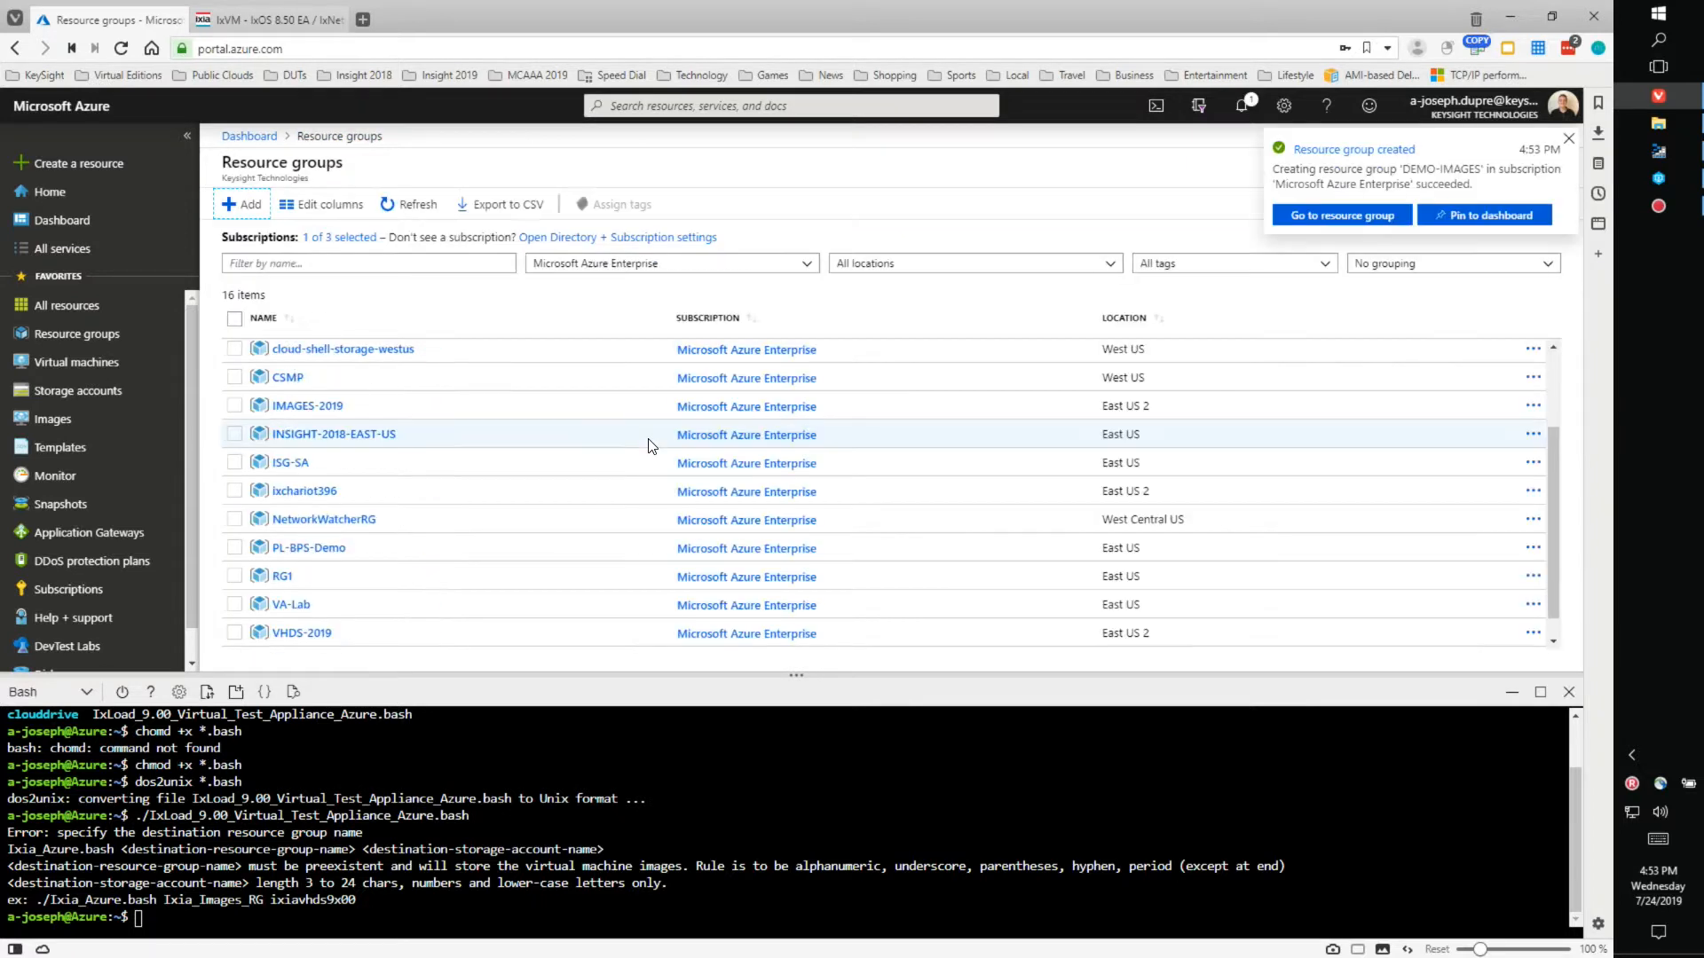
{"action": "left_click", "coordinate": [410, 205]}
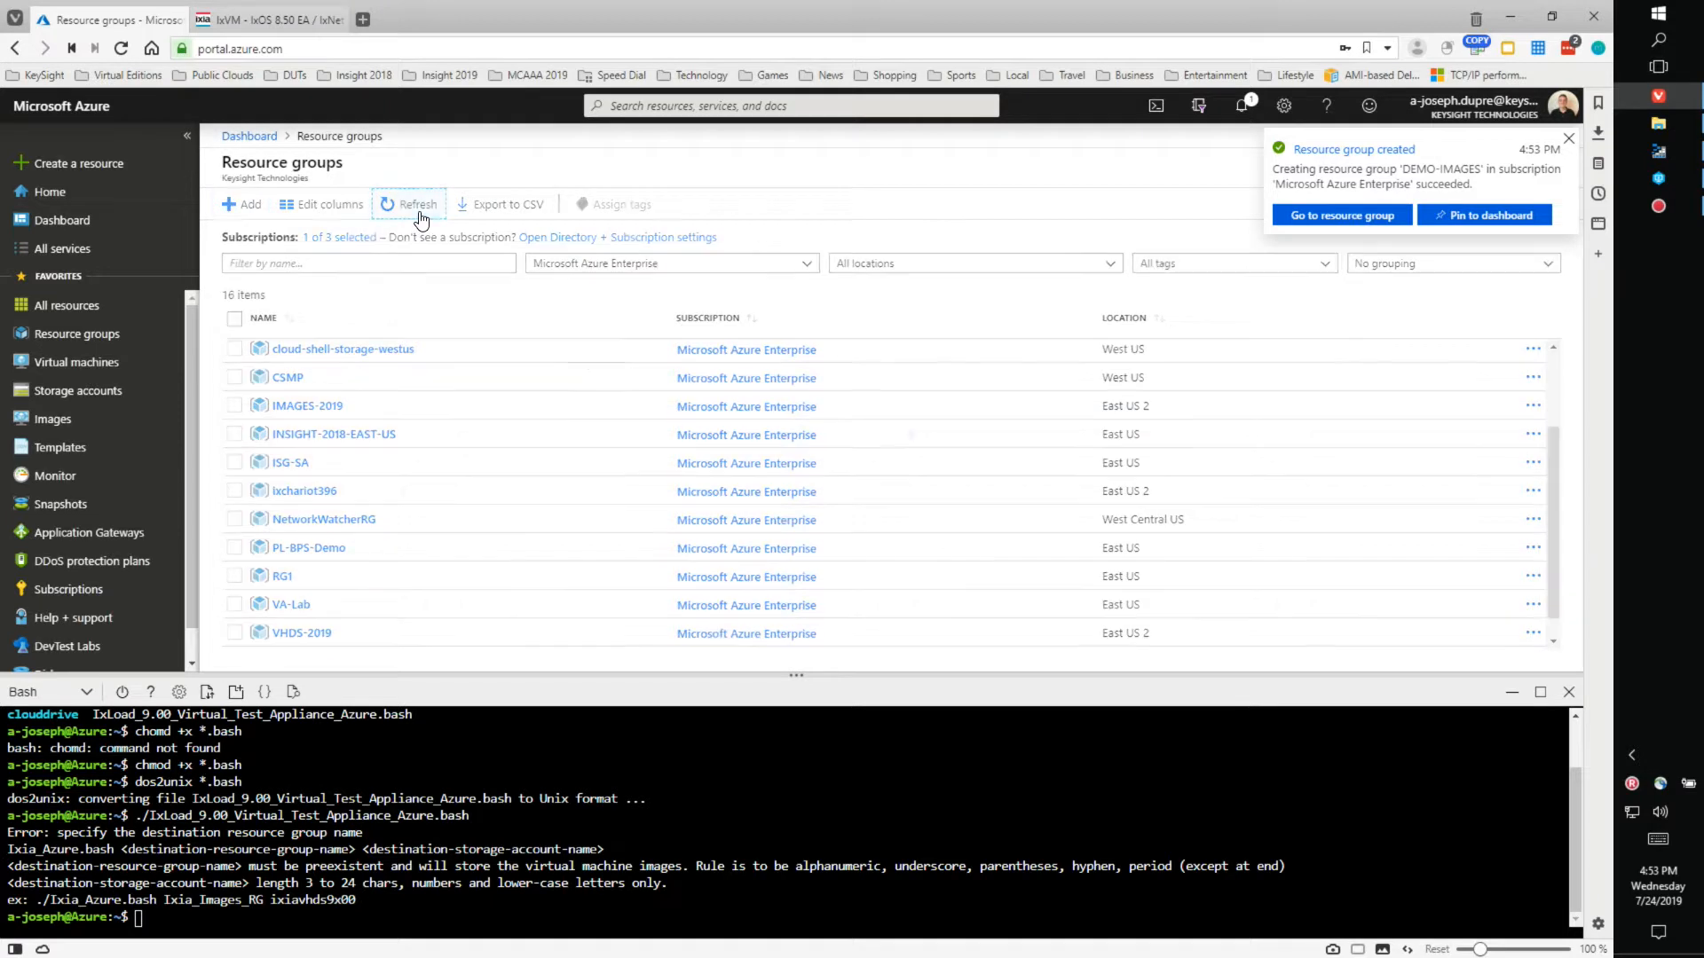
{"action": "scroll", "coordinate": [588, 497], "scroll_direction": "up", "scroll_amount": 3}
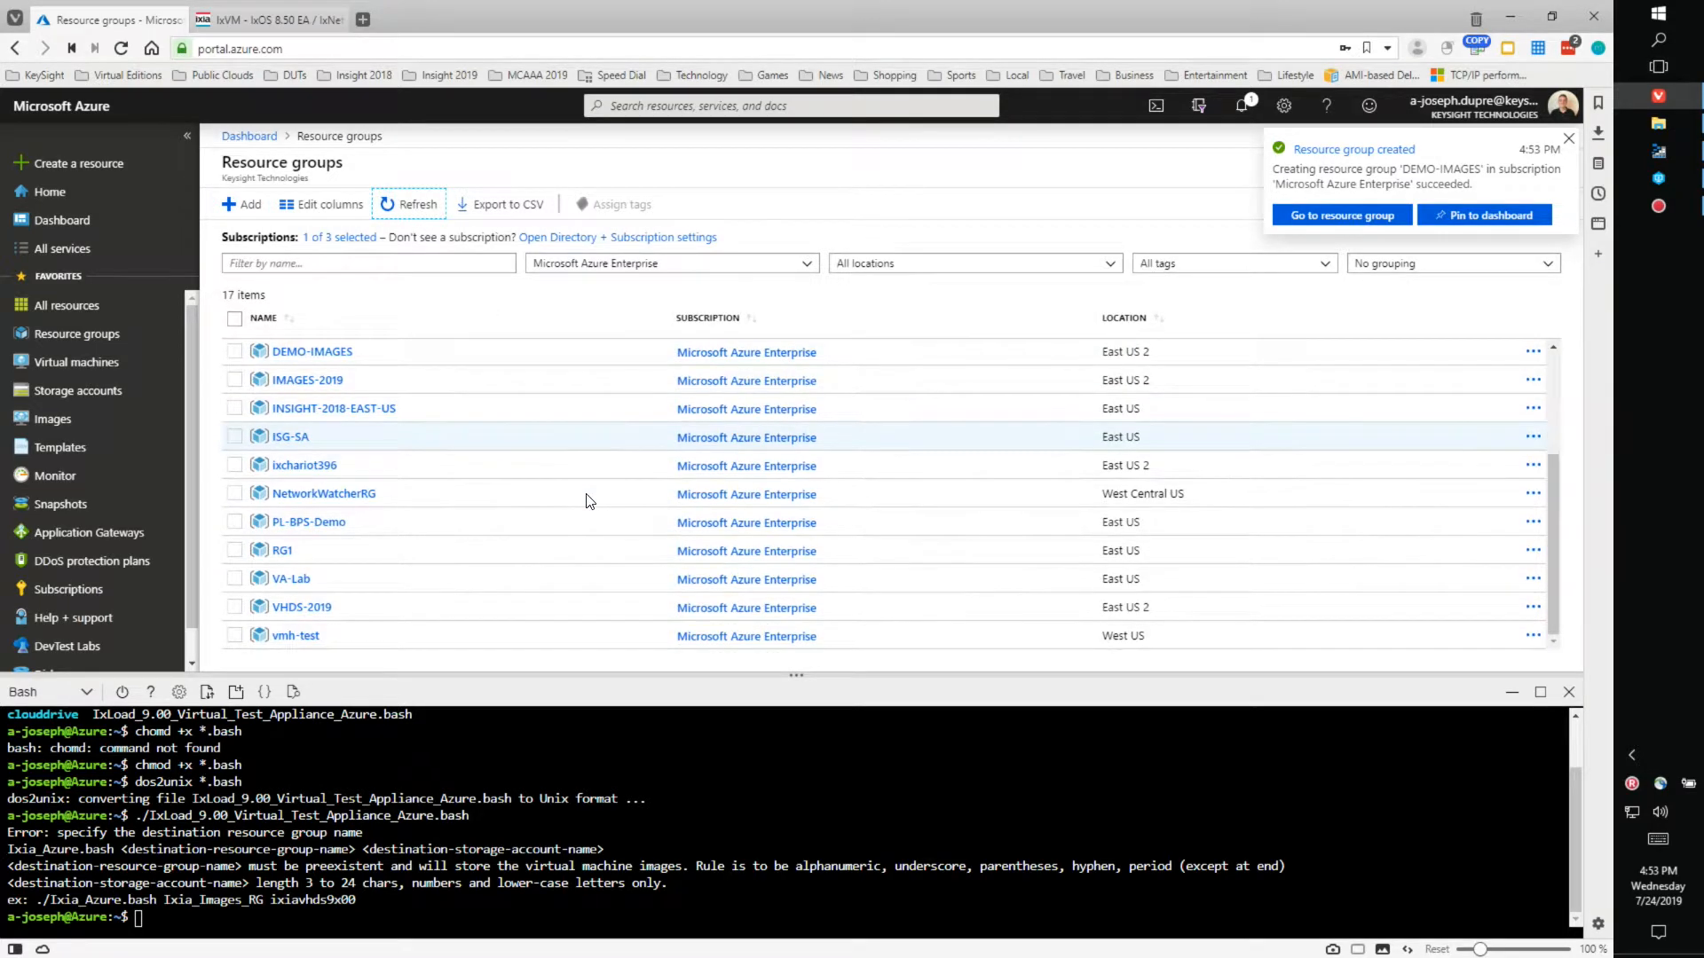
{"action": "scroll", "coordinate": [586, 502], "scroll_direction": "down", "scroll_amount": 1}
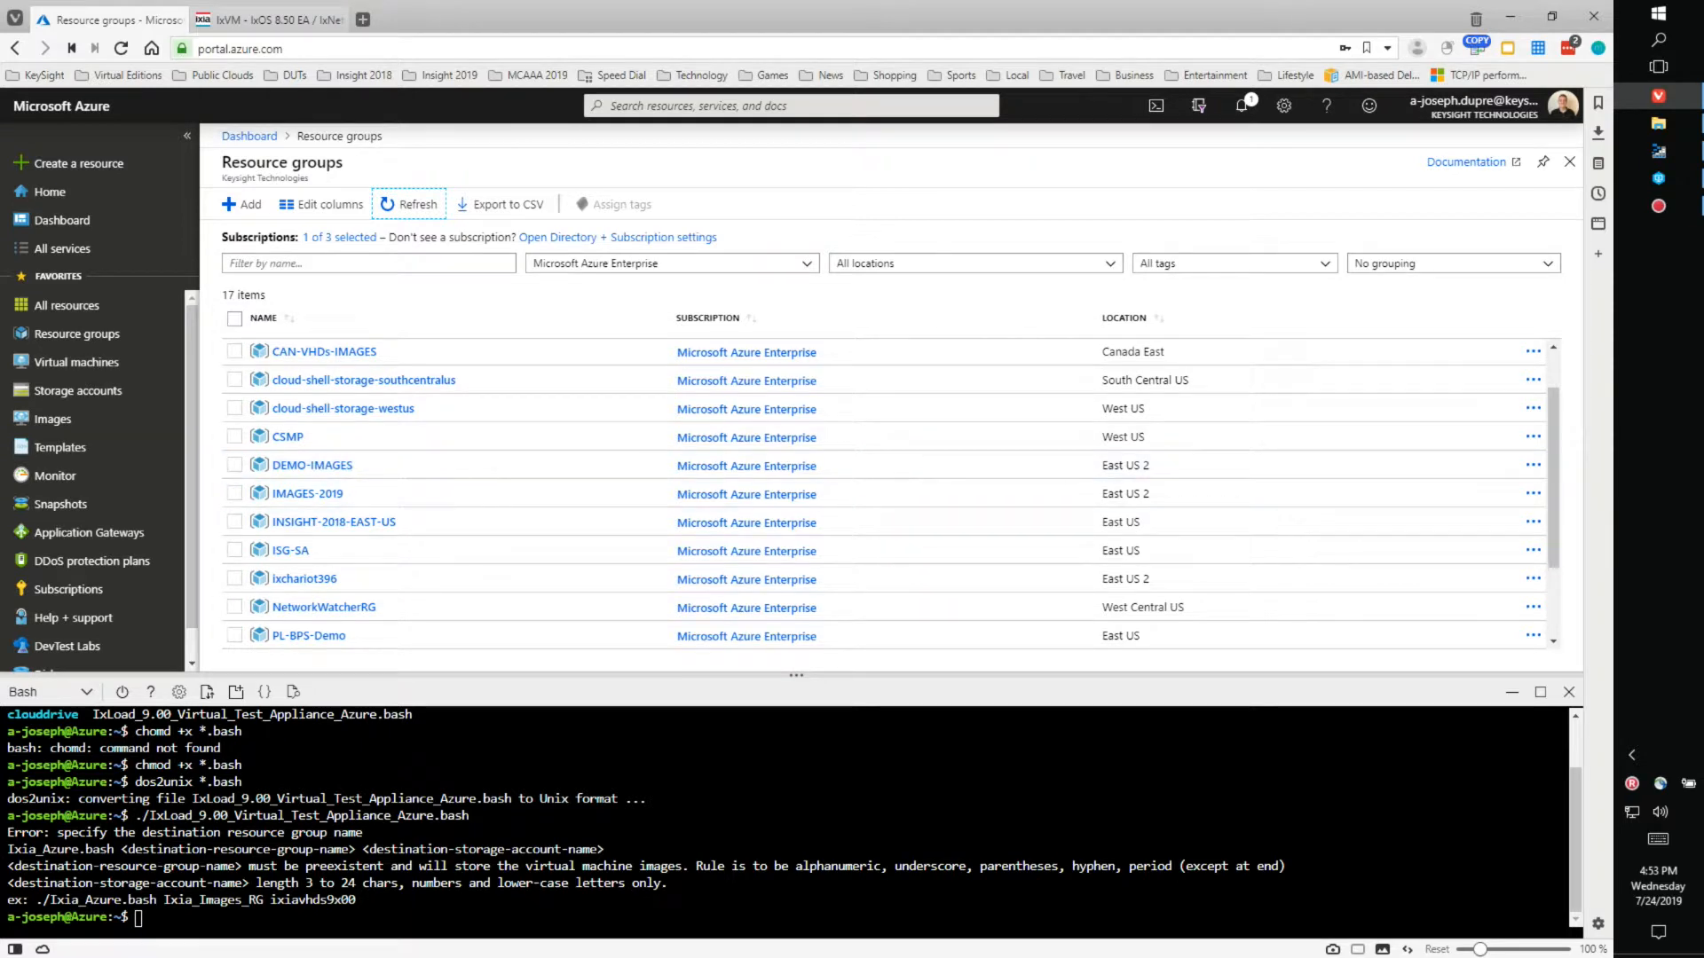
- Rerun the IxLoad script in Cloud Shell with arguments DEMO-IMAGES and demoimgs2019
{"action": "left_click", "coordinate": [139, 918]}
{"action": "key", "text": "Up"}
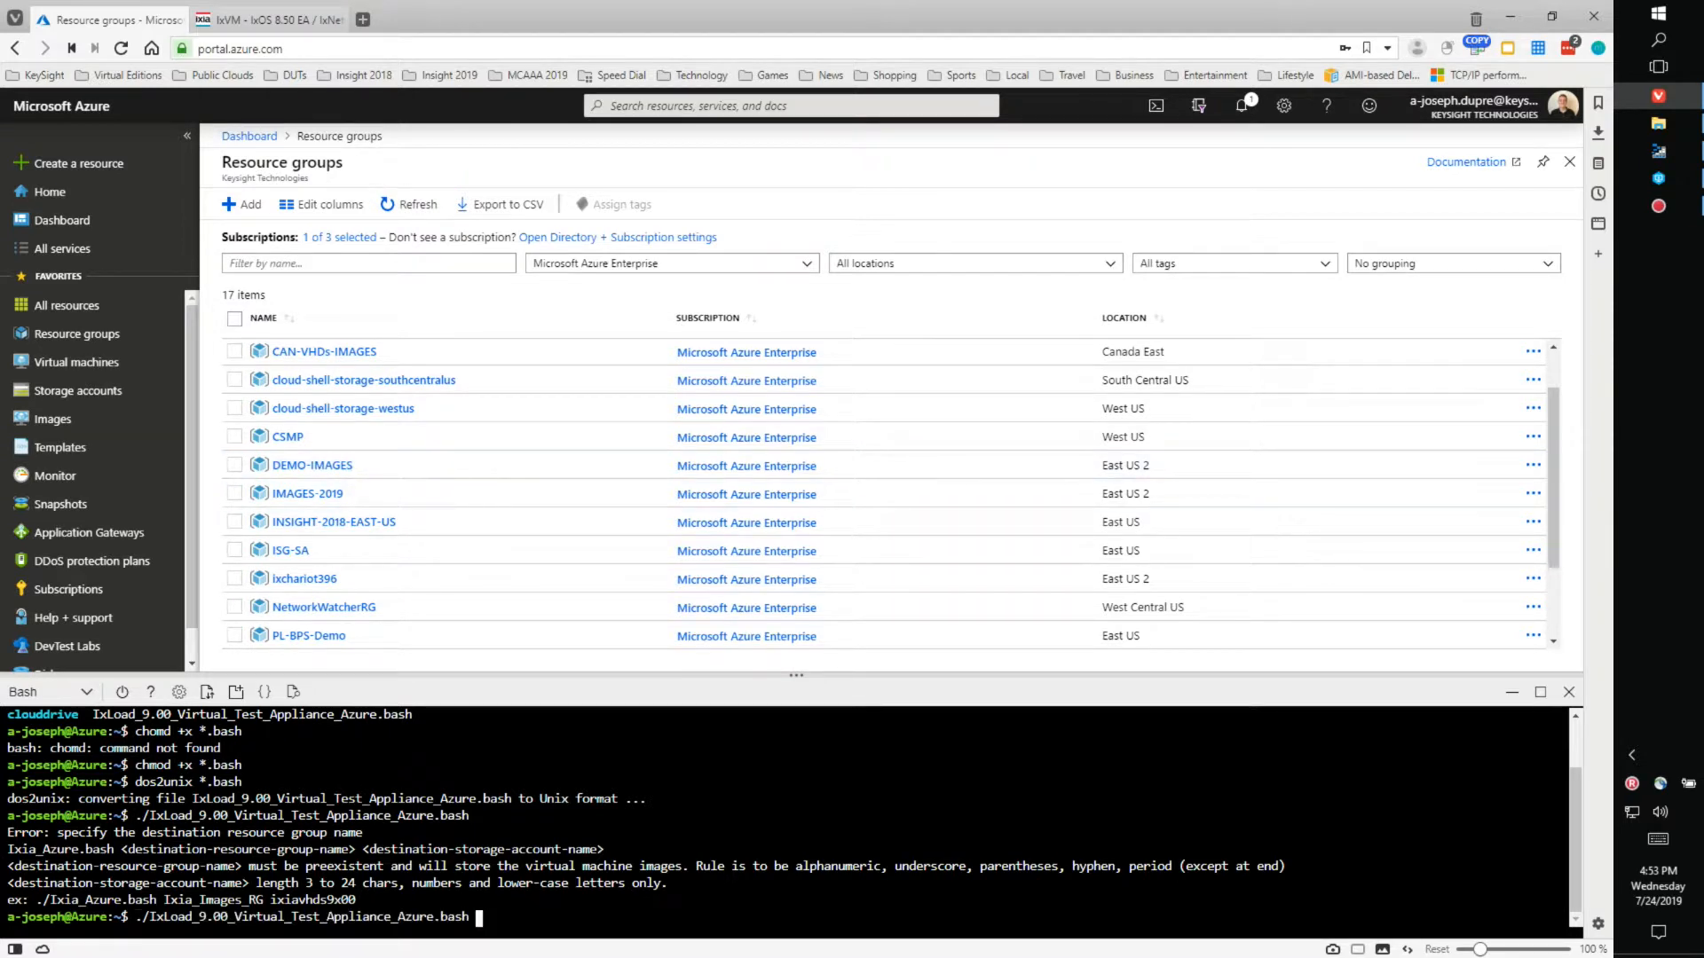
{"action": "type", "text": "DEMO-IMAGES"}
{"action": "type", "text": "demoimgs2019"}
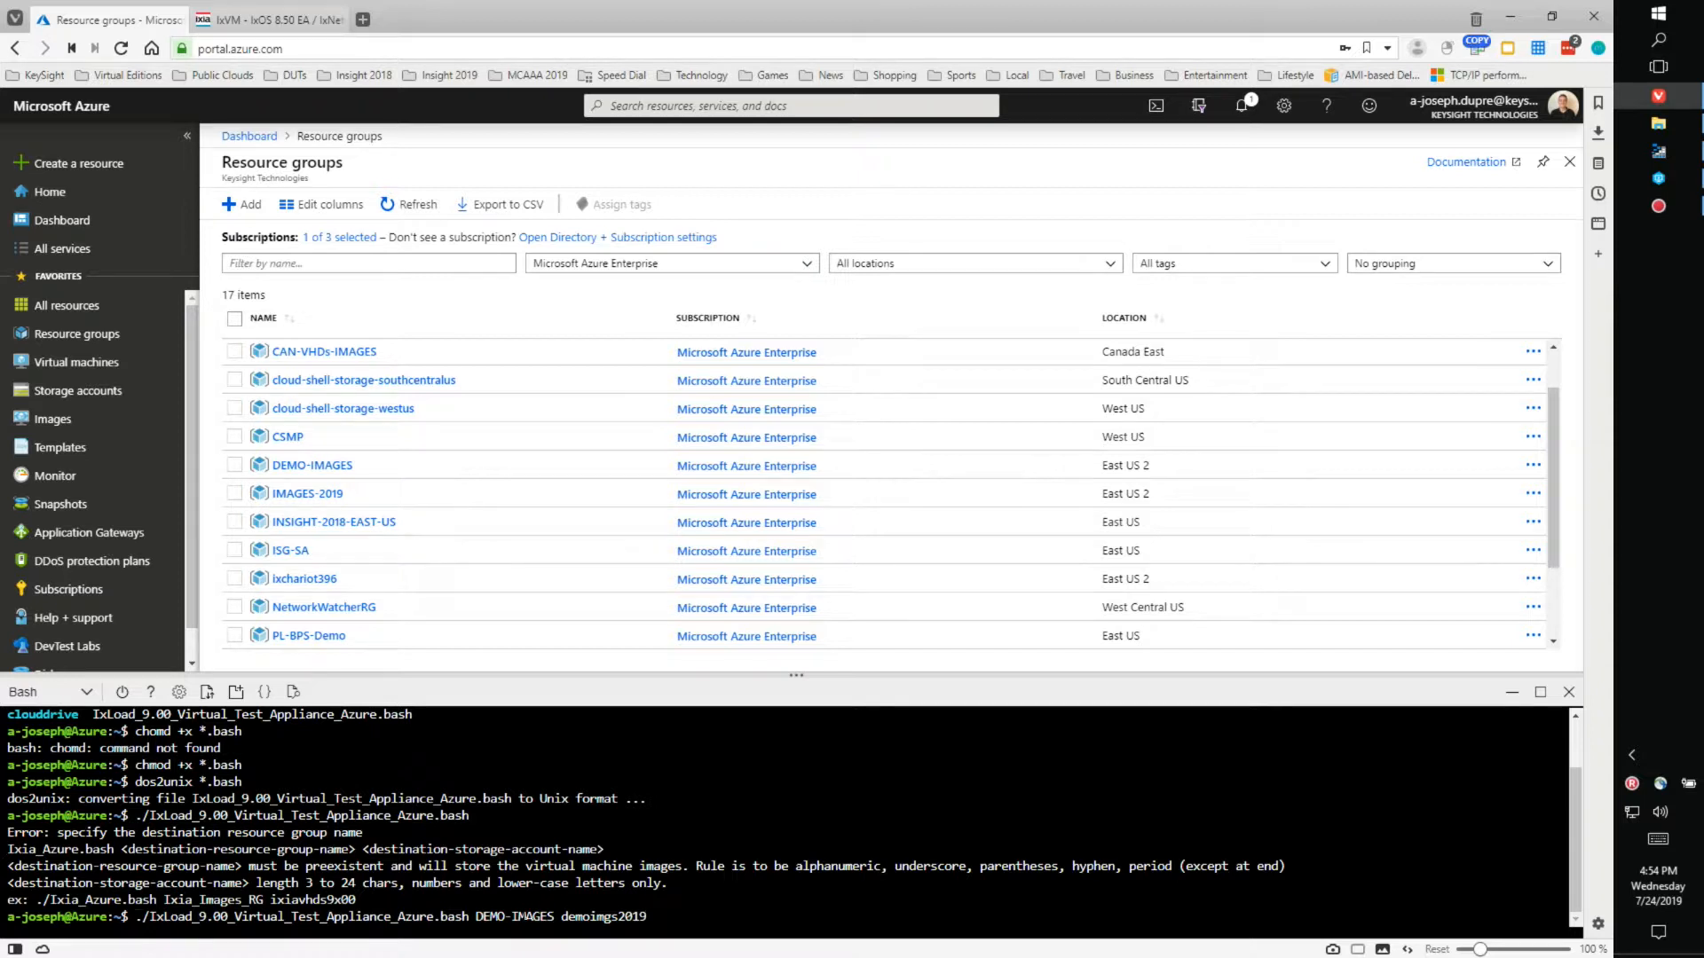
{"action": "key", "text": "Return"}
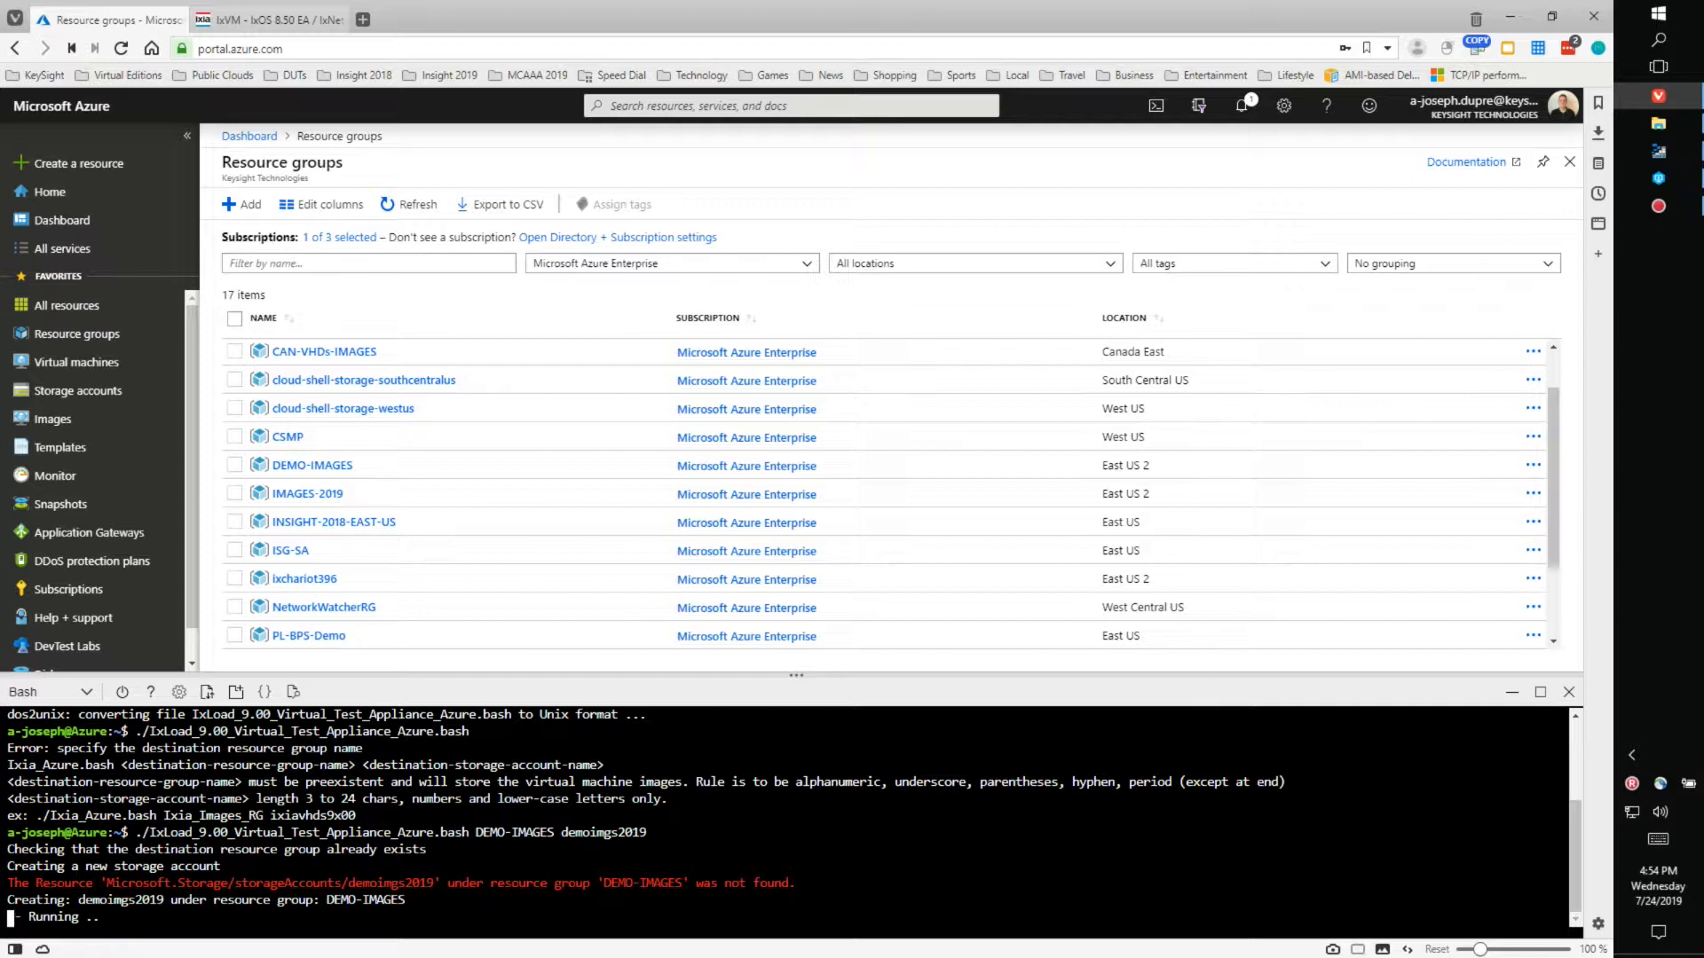
- Refresh DEMO-IMAGES to confirm the new demoimgs2019 storage account, then open its page
{"action": "left_click", "coordinate": [313, 465]}
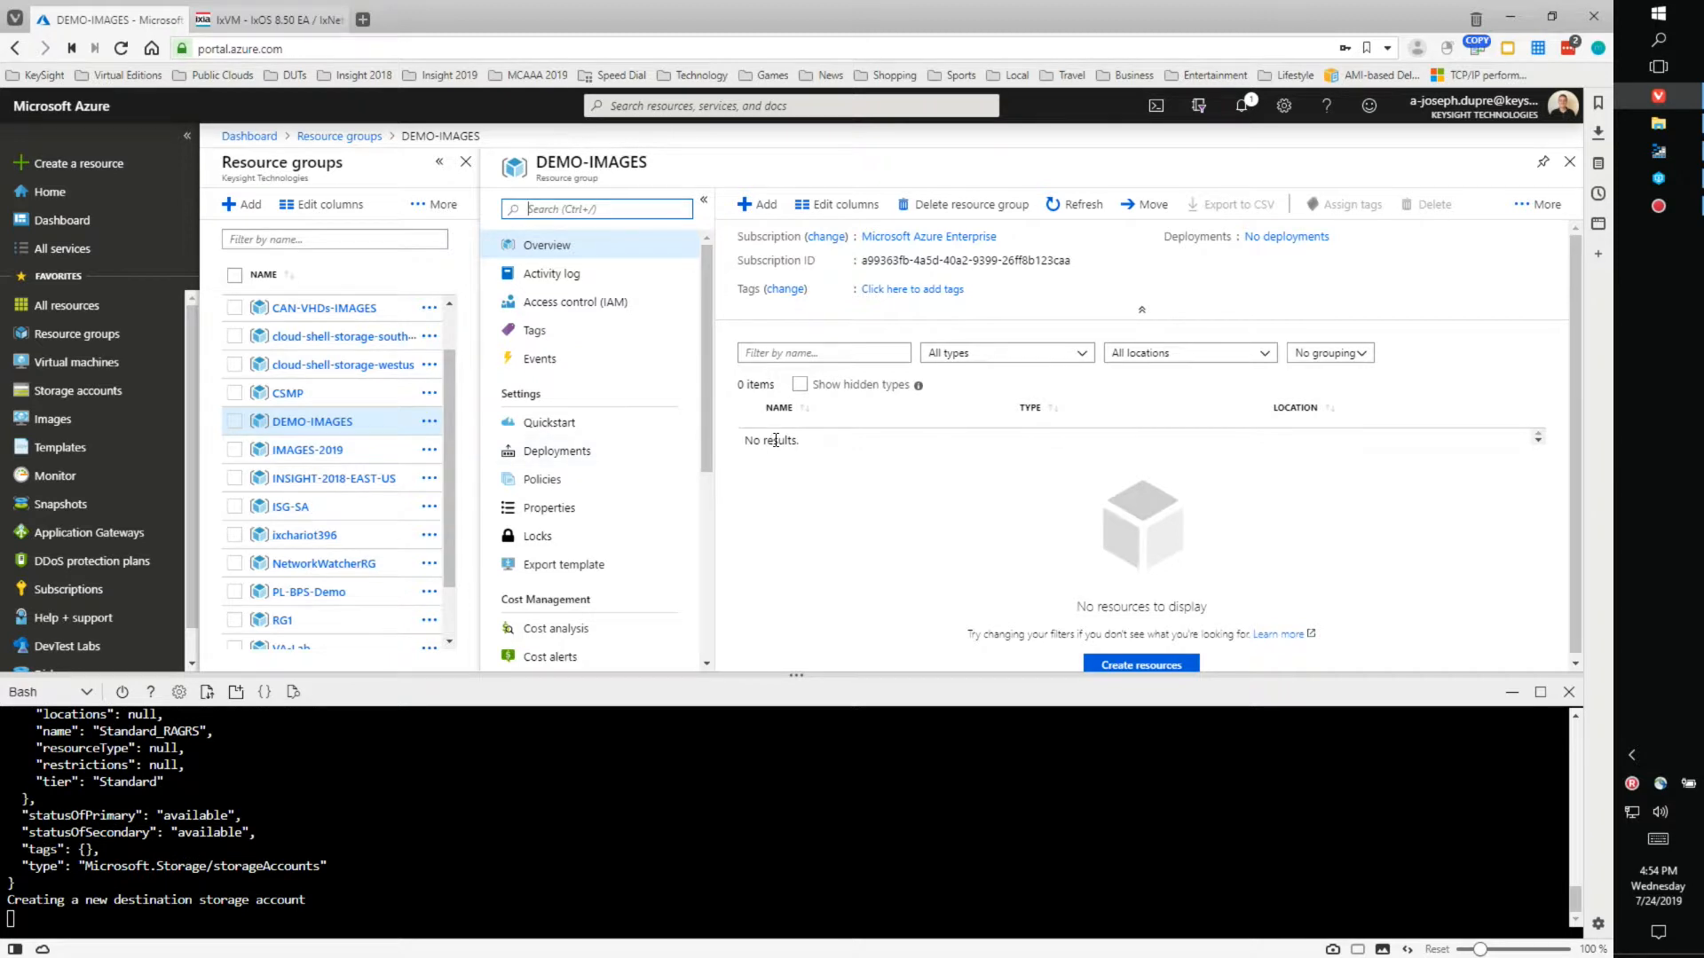
{"action": "left_click_drag", "start_coordinate": [708, 367], "coordinate": [697, 592]}
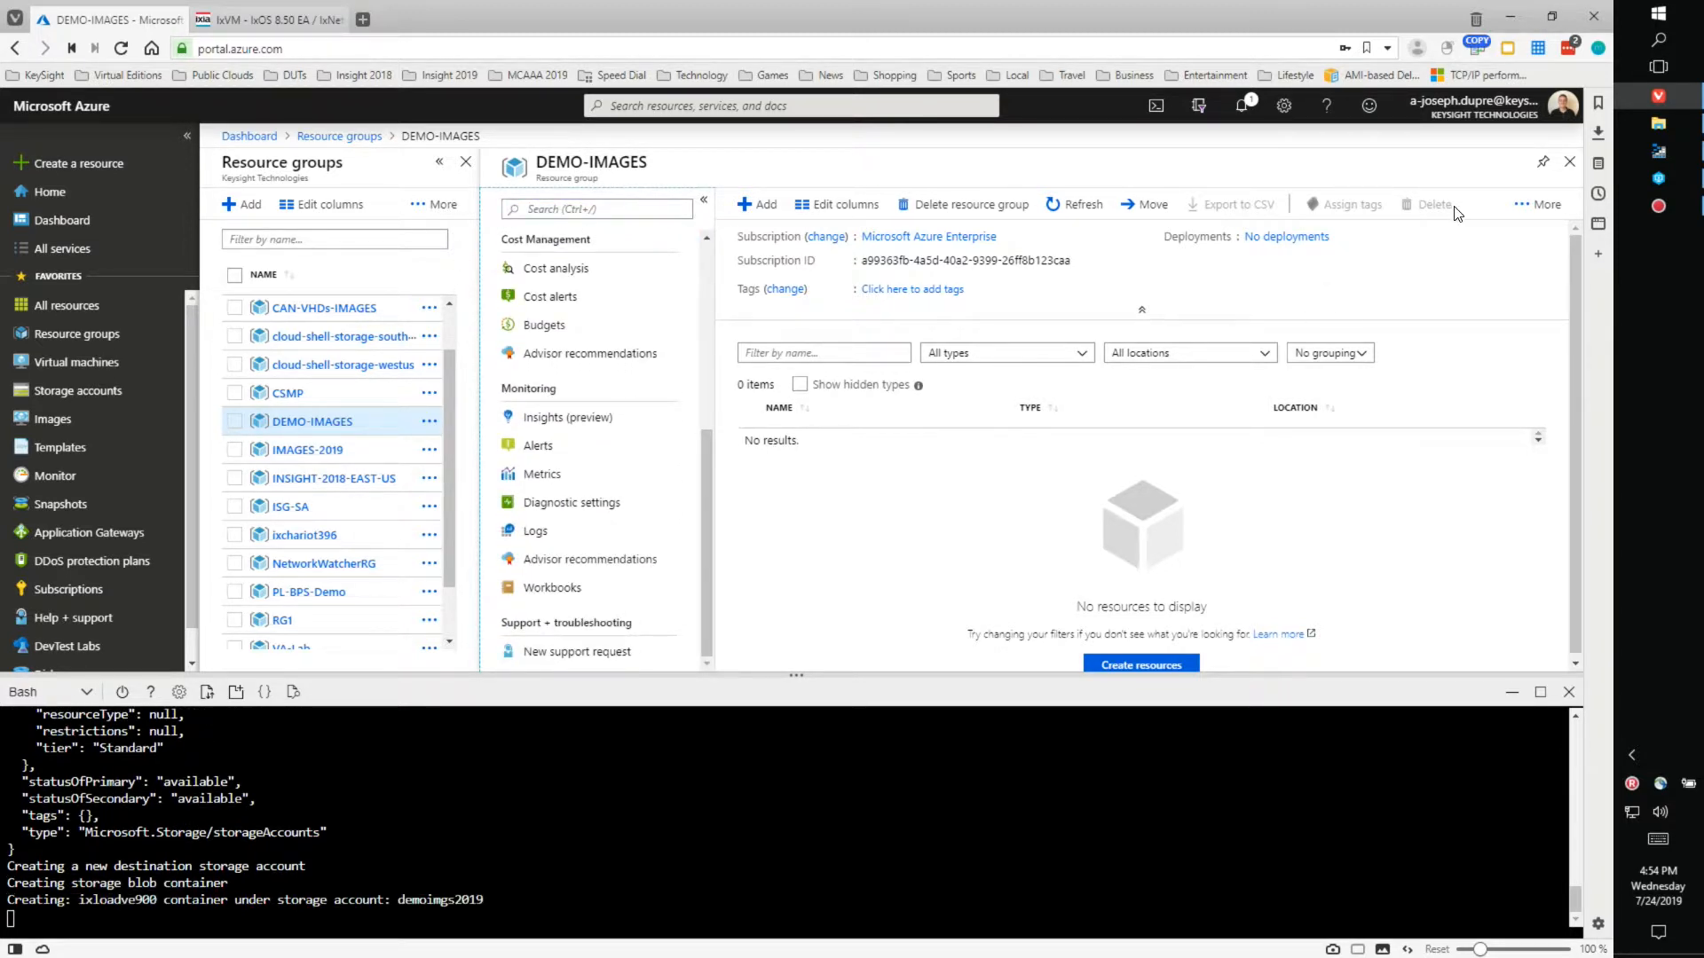
{"action": "left_click", "coordinate": [1084, 206]}
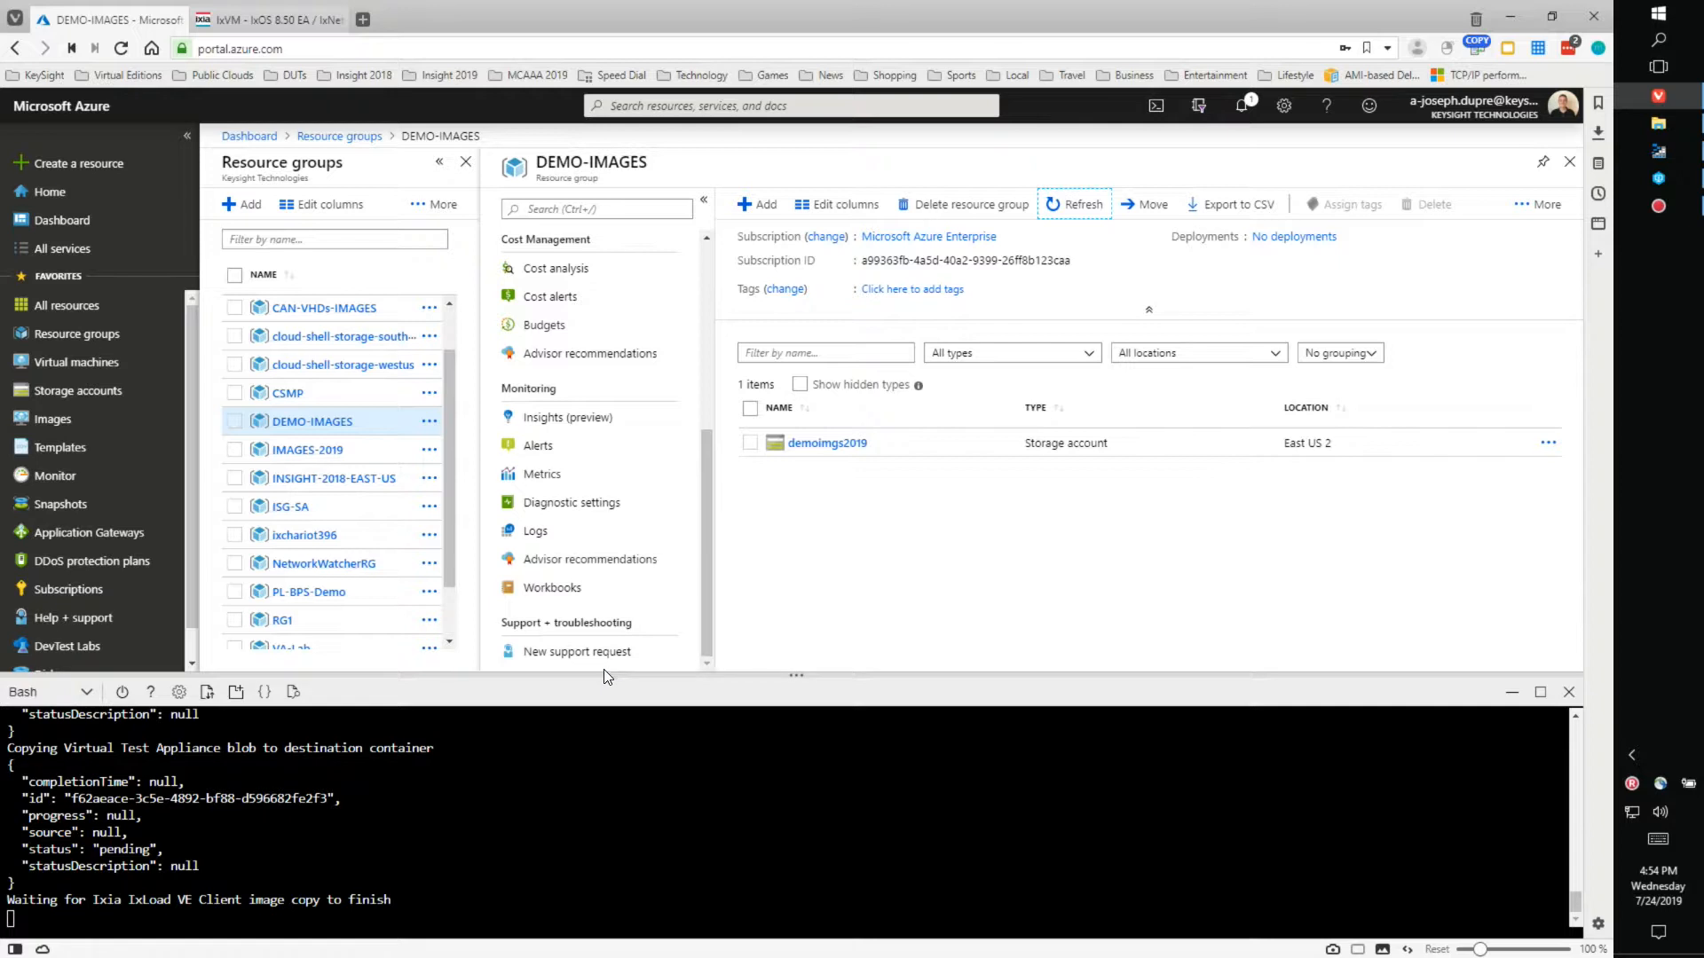
{"action": "left_click_drag", "start_coordinate": [603, 676], "coordinate": [603, 632]}
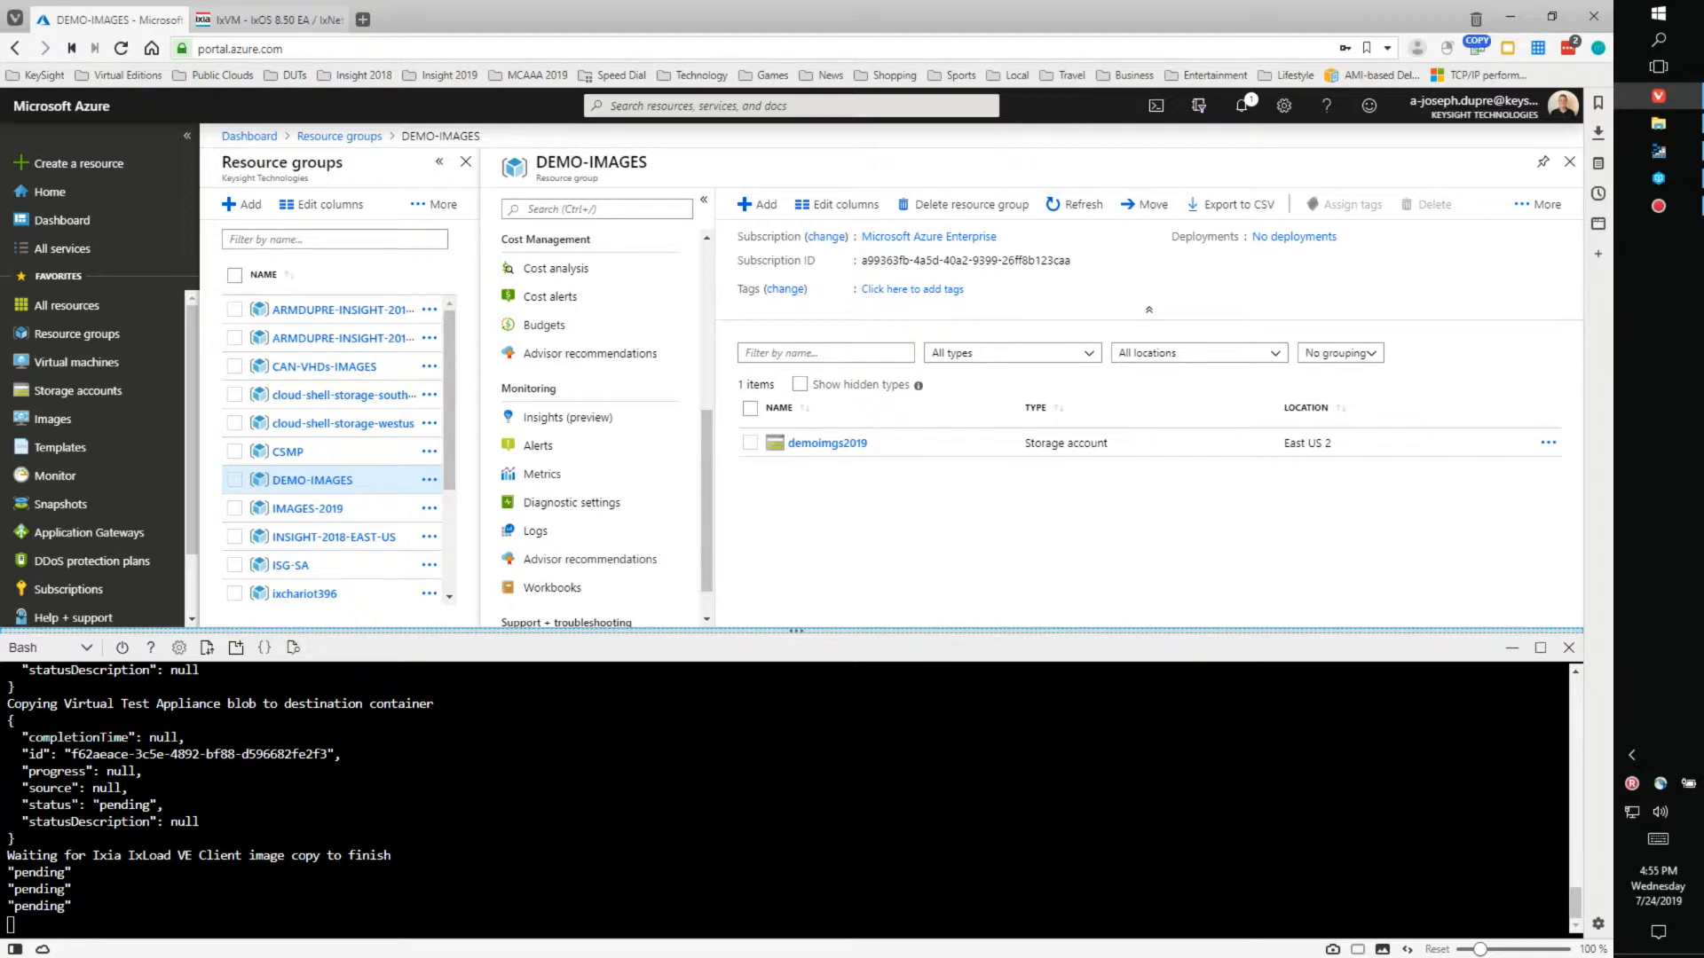
{"action": "left_click", "coordinate": [841, 445]}
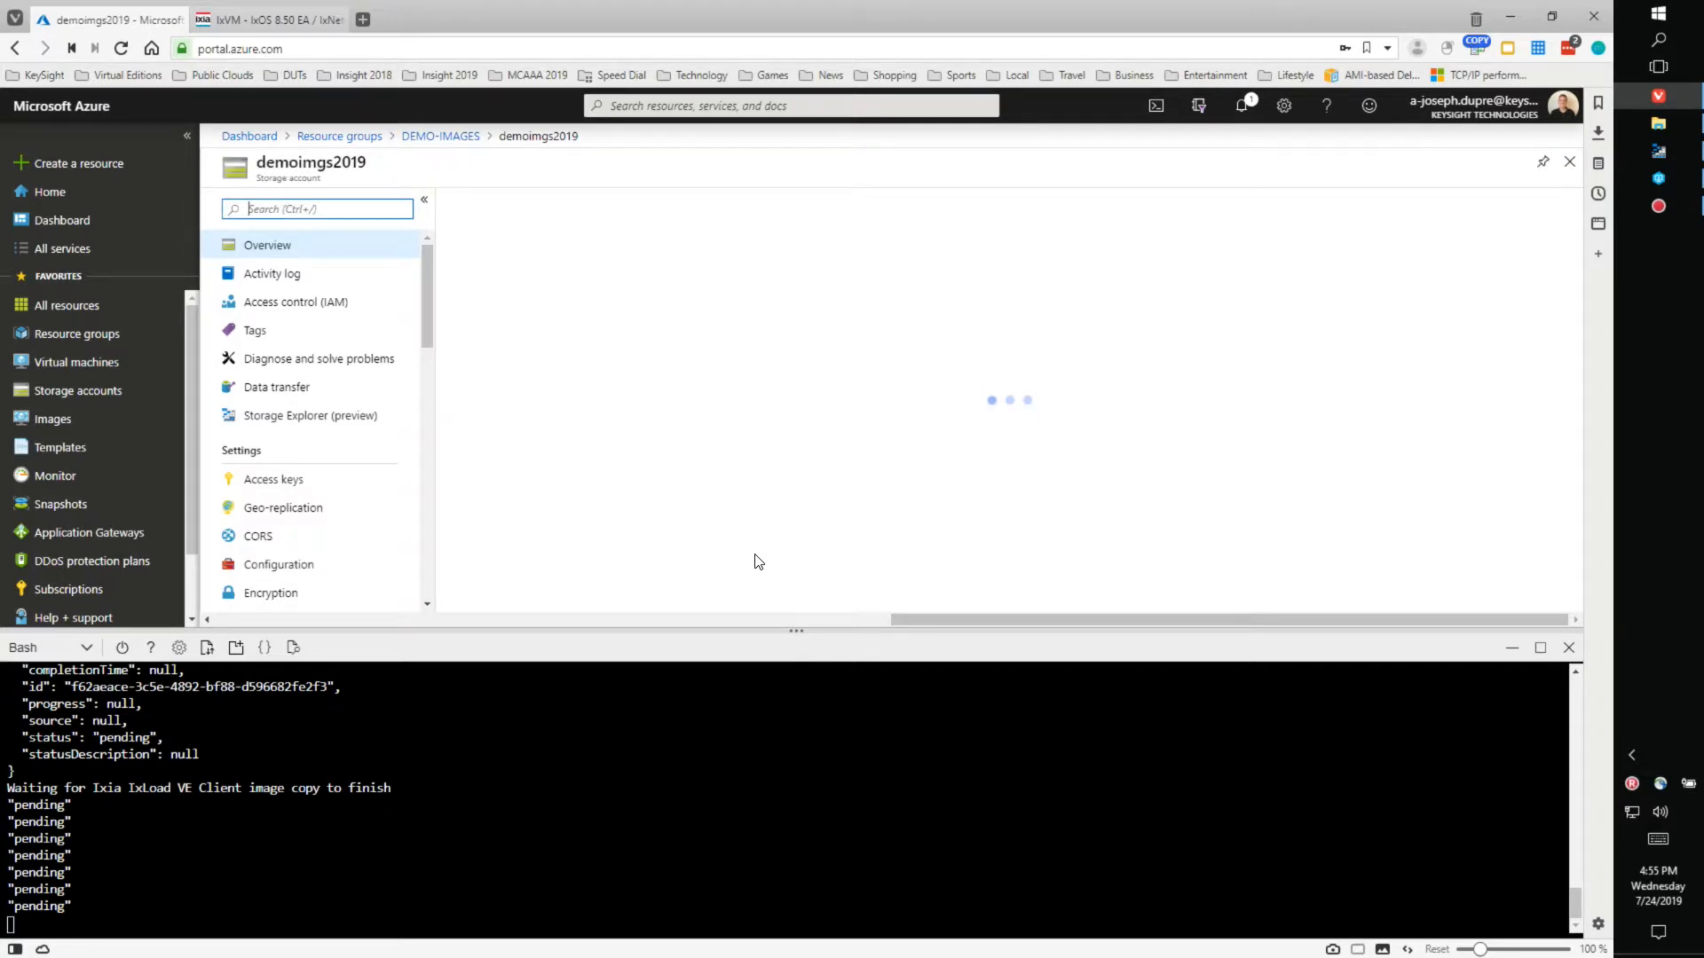
- Open the ixloadve900 container under demoimgs2019's Blobs service
{"action": "scroll", "coordinate": [863, 519], "scroll_direction": "down", "scroll_amount": 4}
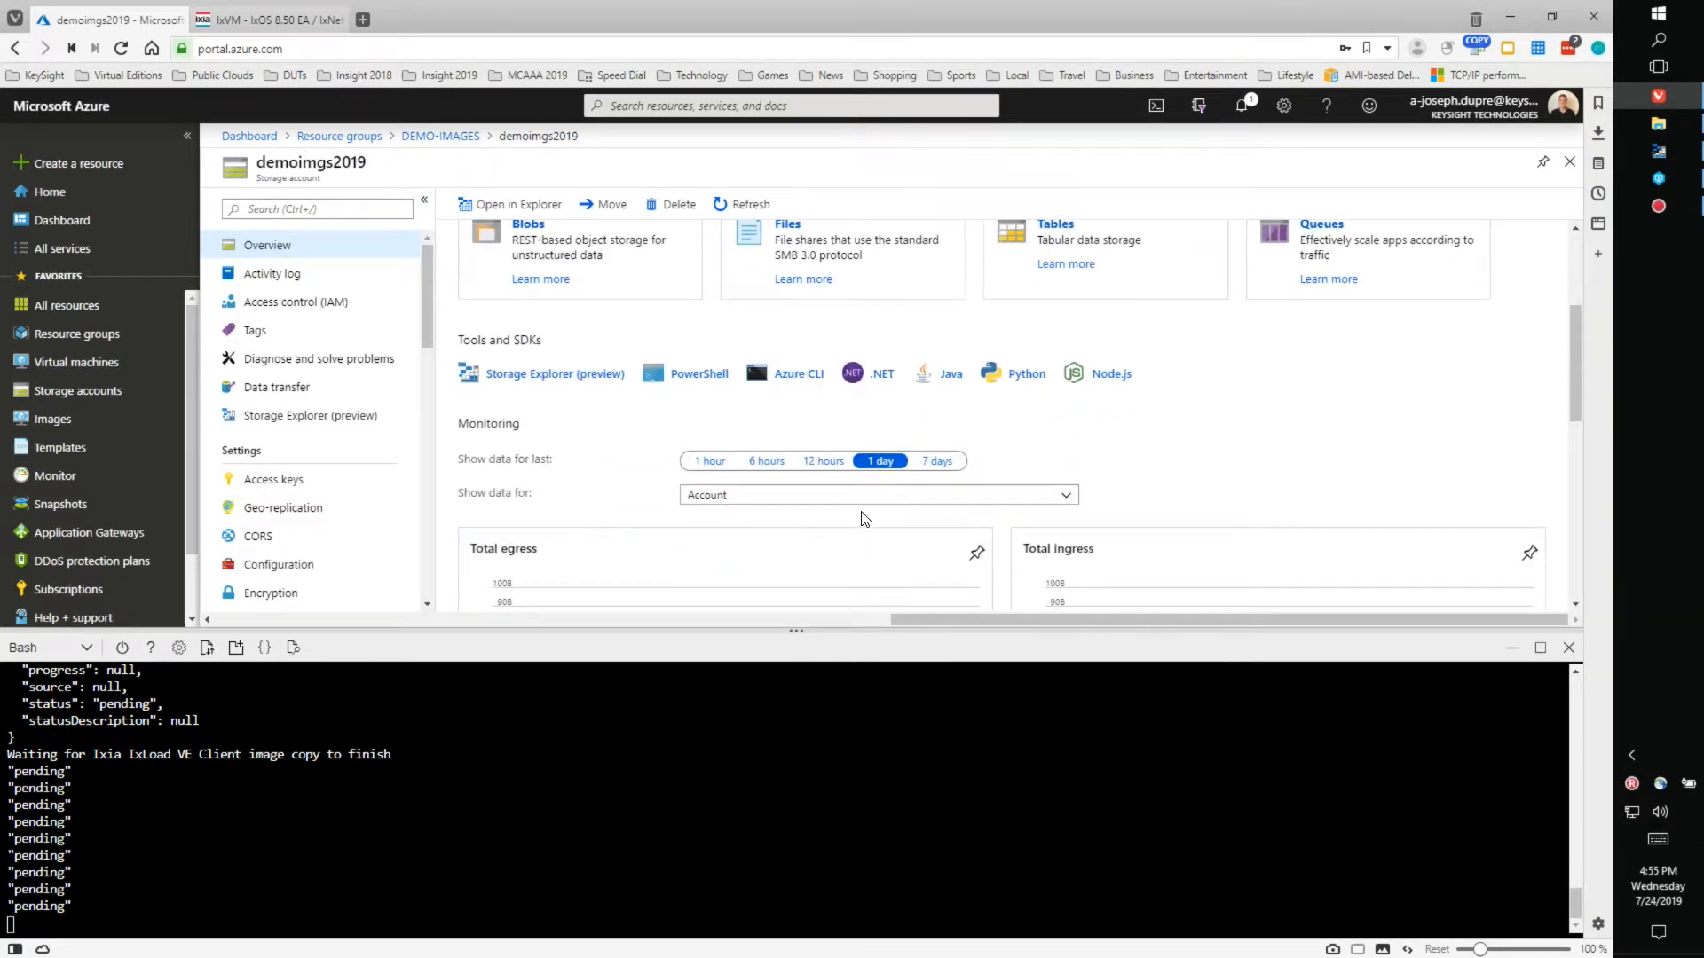
{"action": "scroll", "coordinate": [864, 519], "scroll_direction": "up", "scroll_amount": 1}
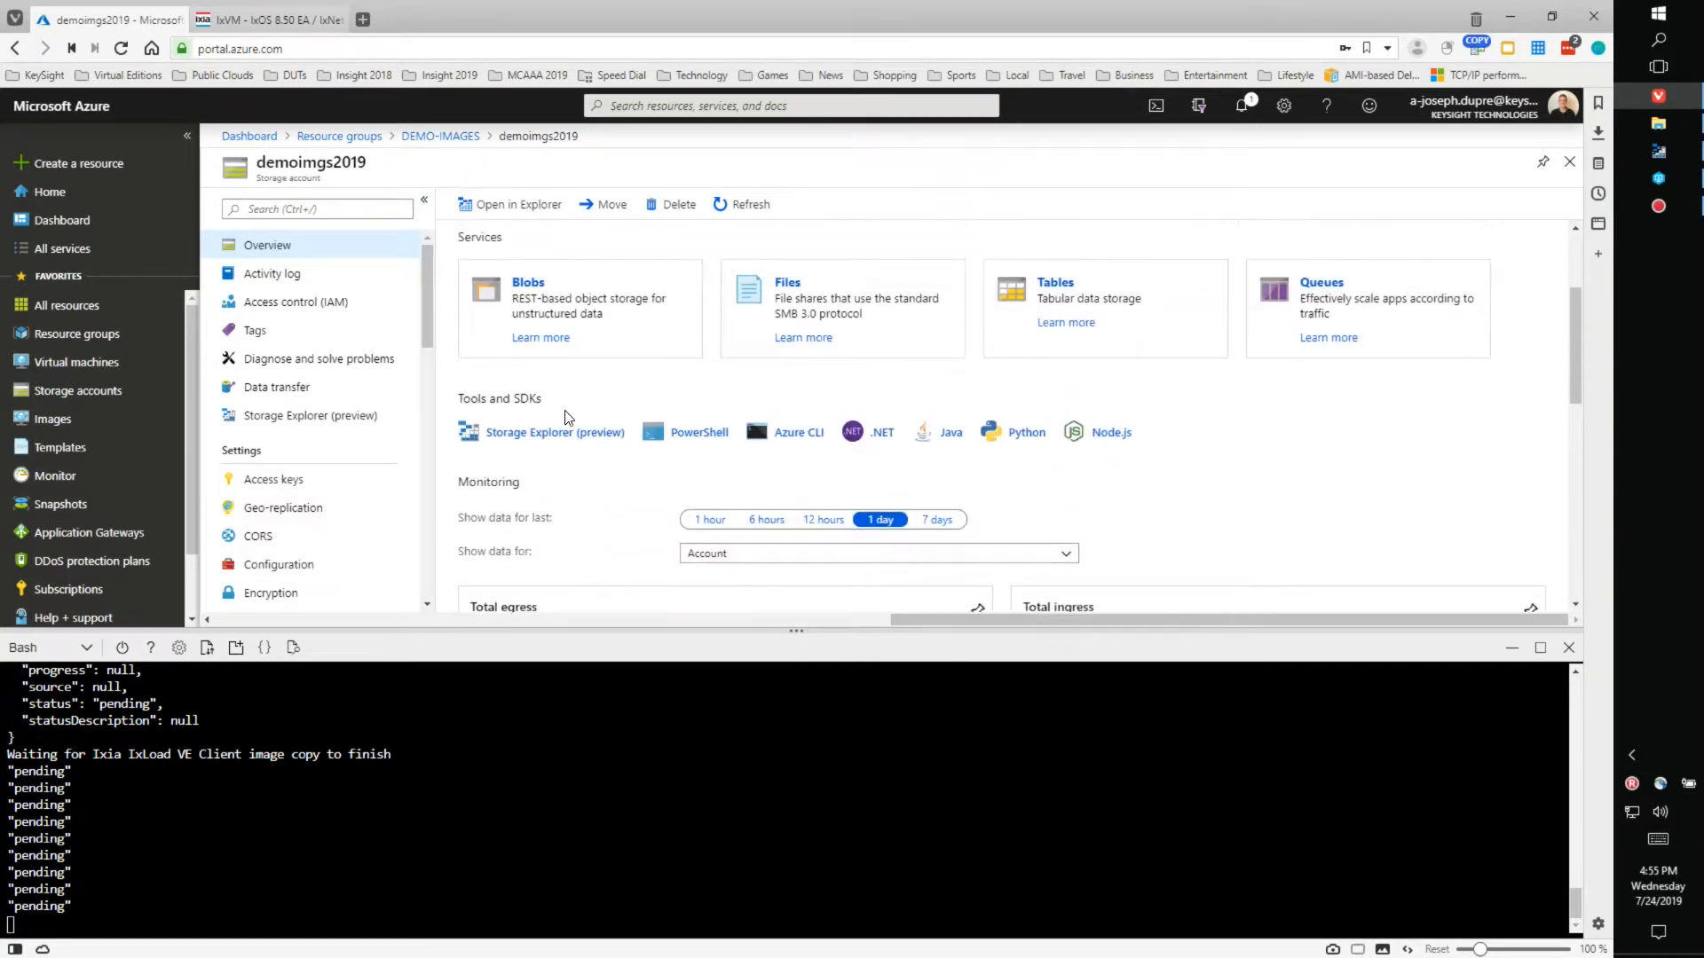
{"action": "left_click", "coordinate": [533, 286]}
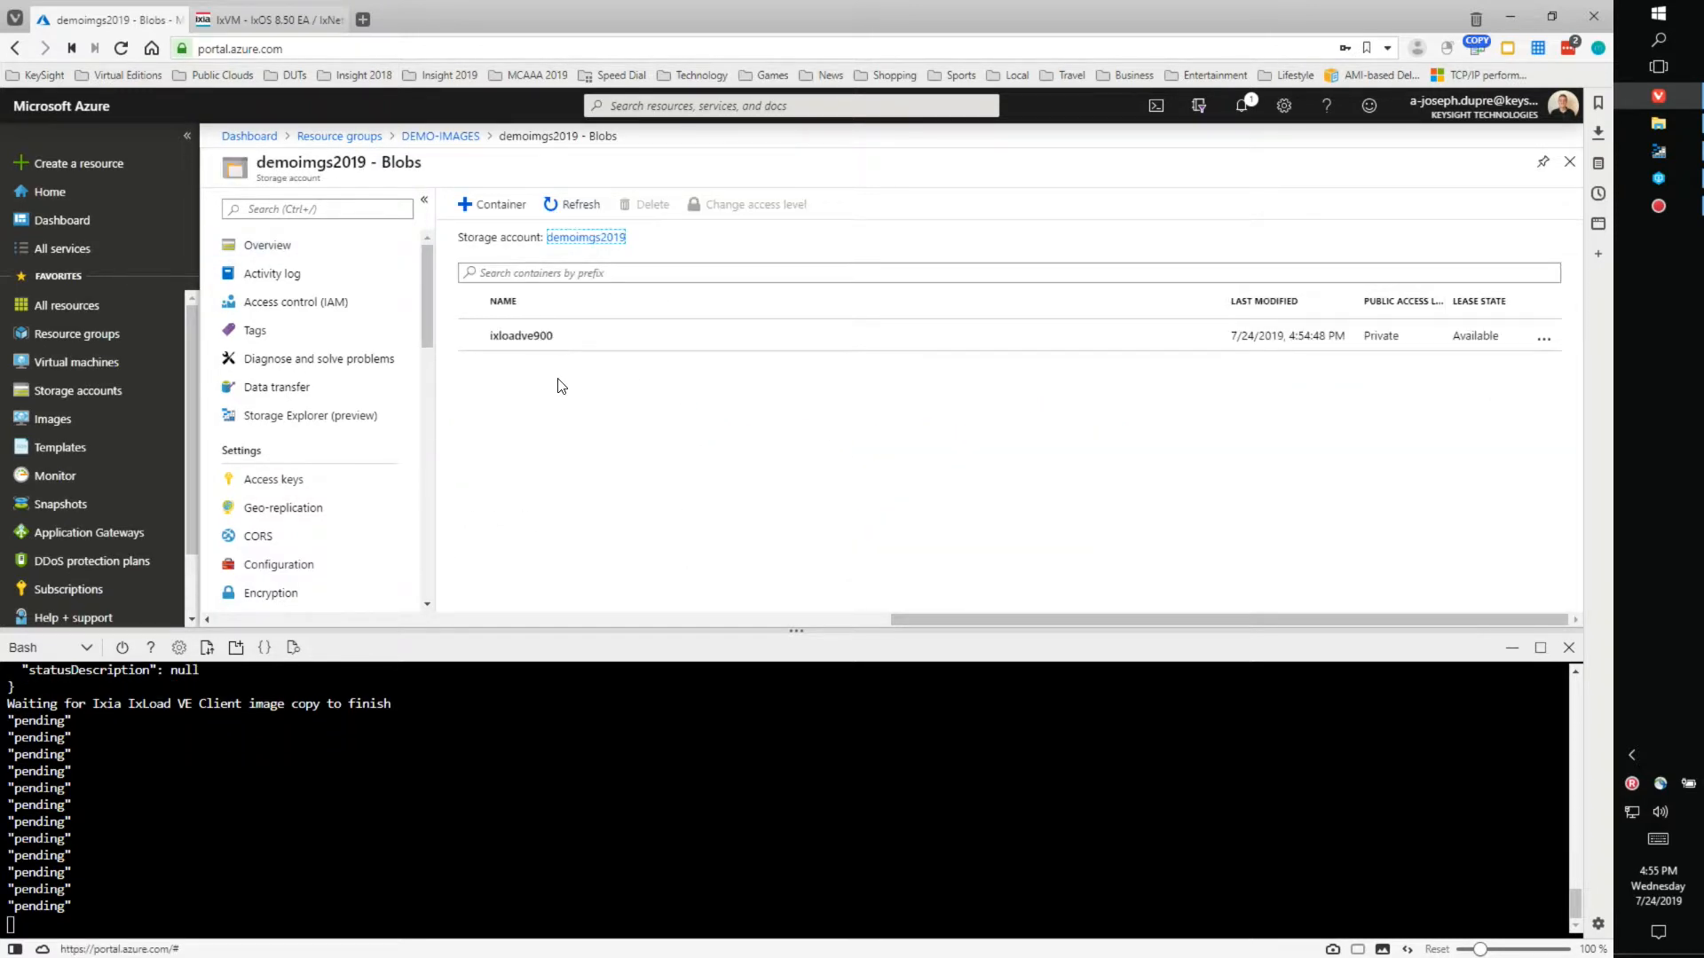
{"action": "left_click", "coordinate": [524, 336]}
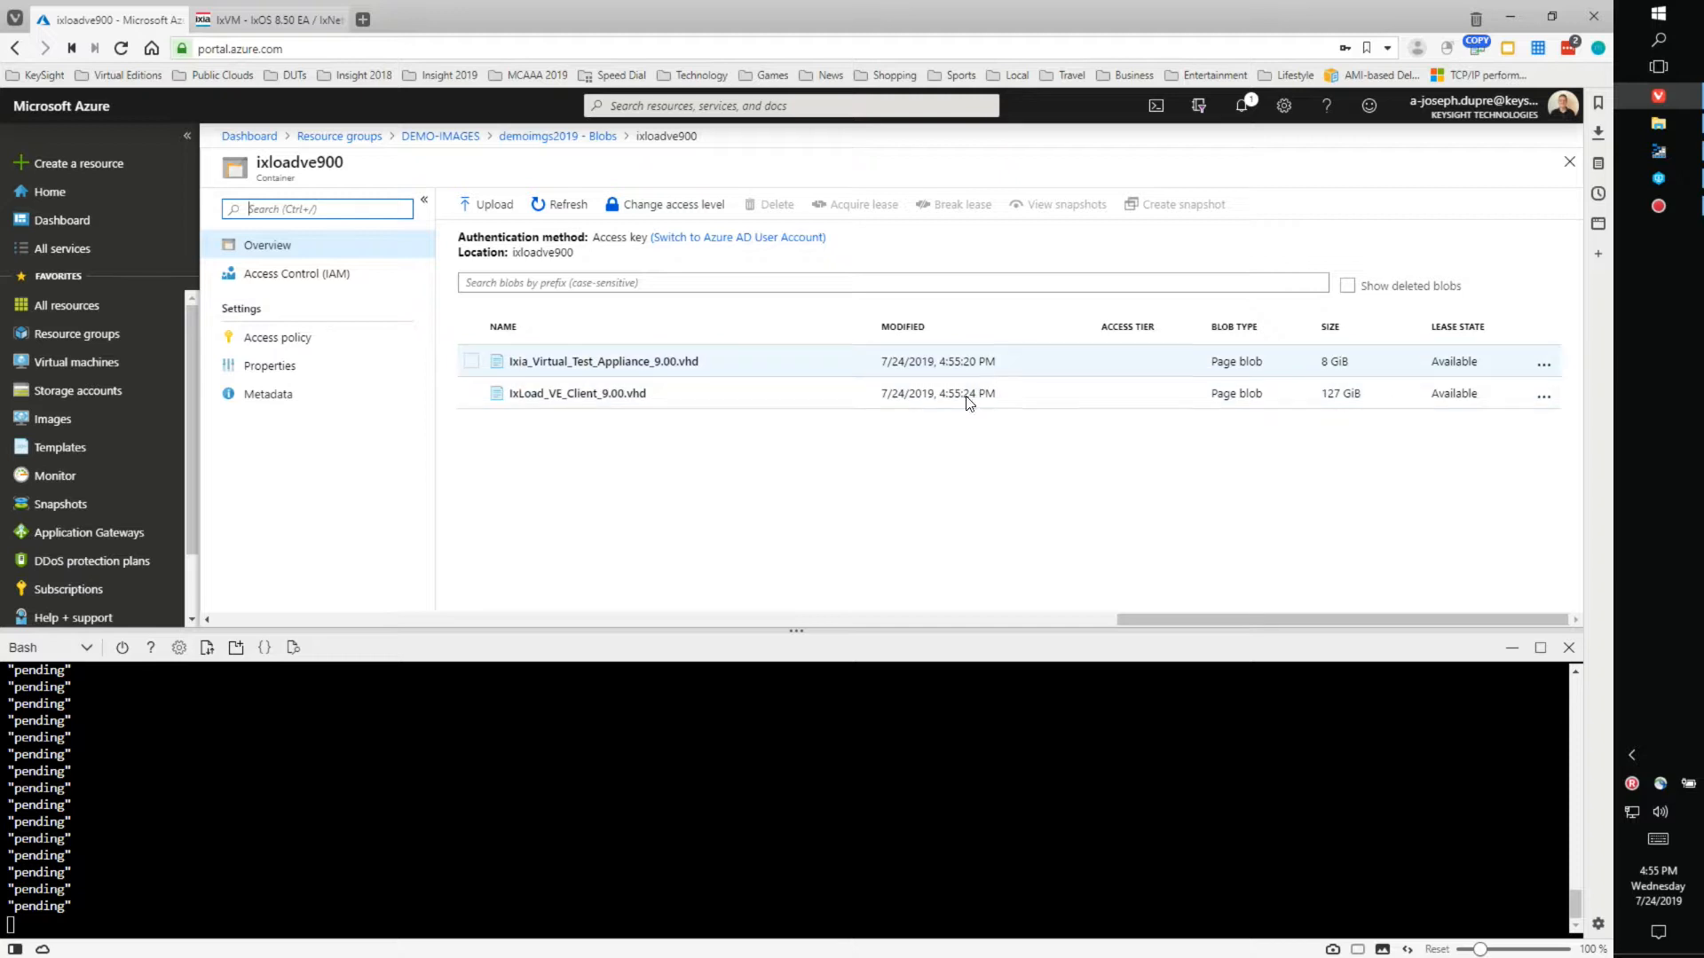
- Refresh the blob list repeatedly to check the two VHD copies' progress
{"action": "left_click", "coordinate": [556, 210]}
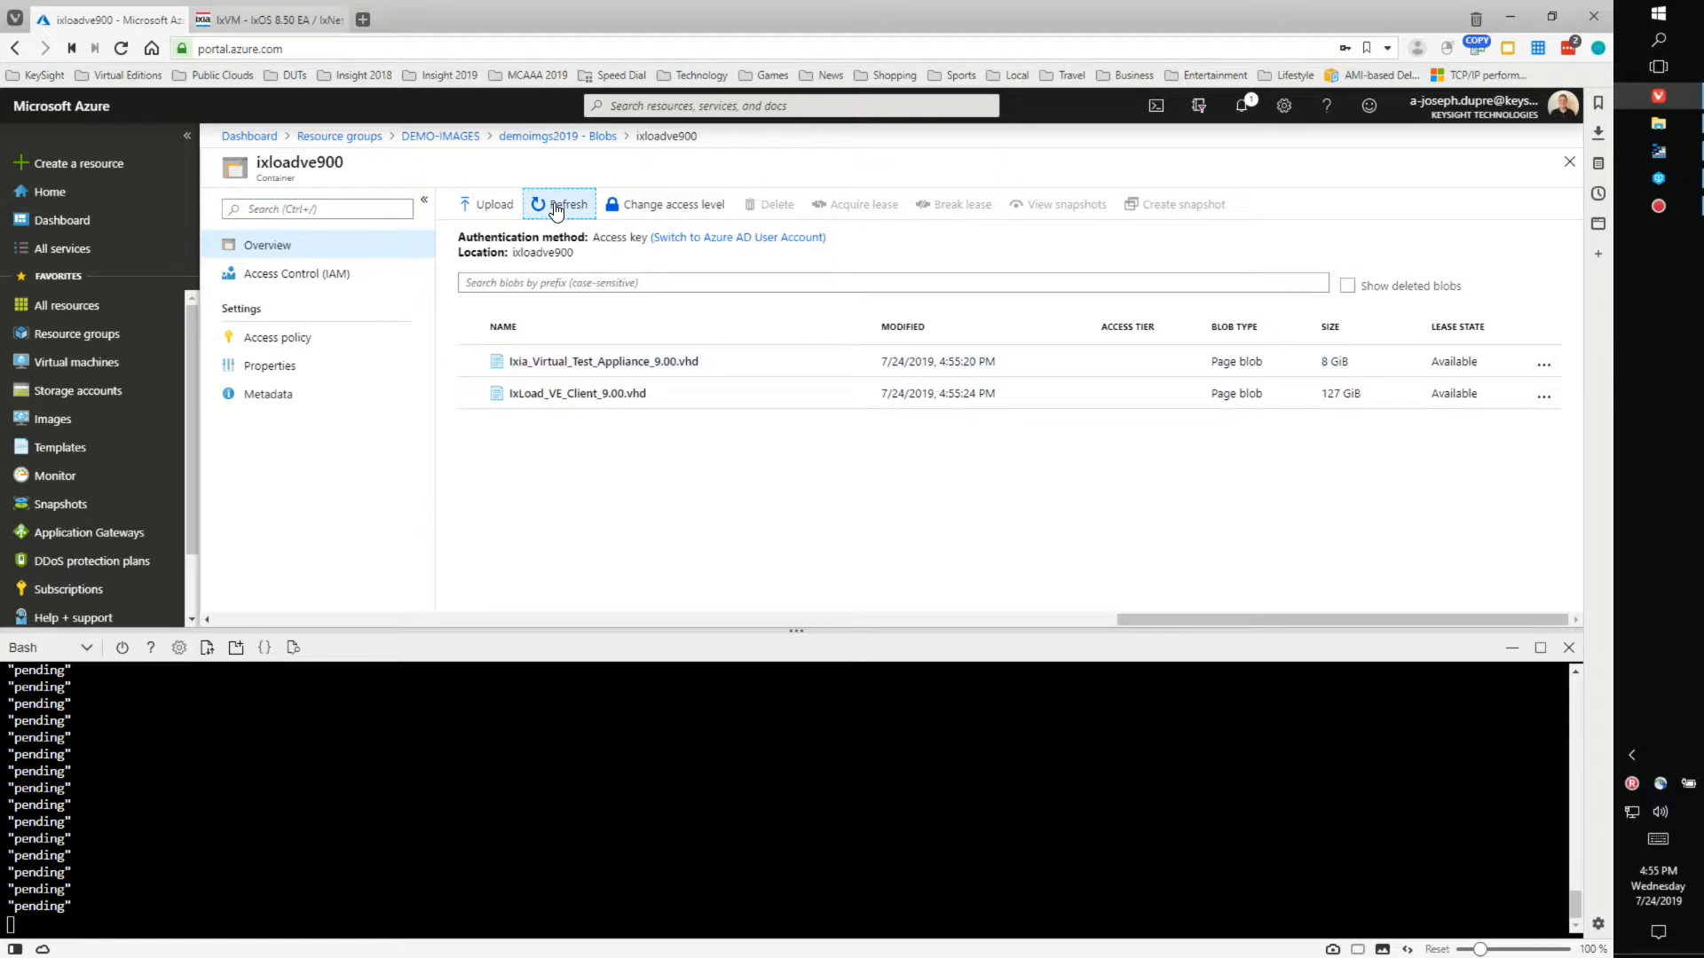
{"action": "double_click", "coordinate": [557, 209]}
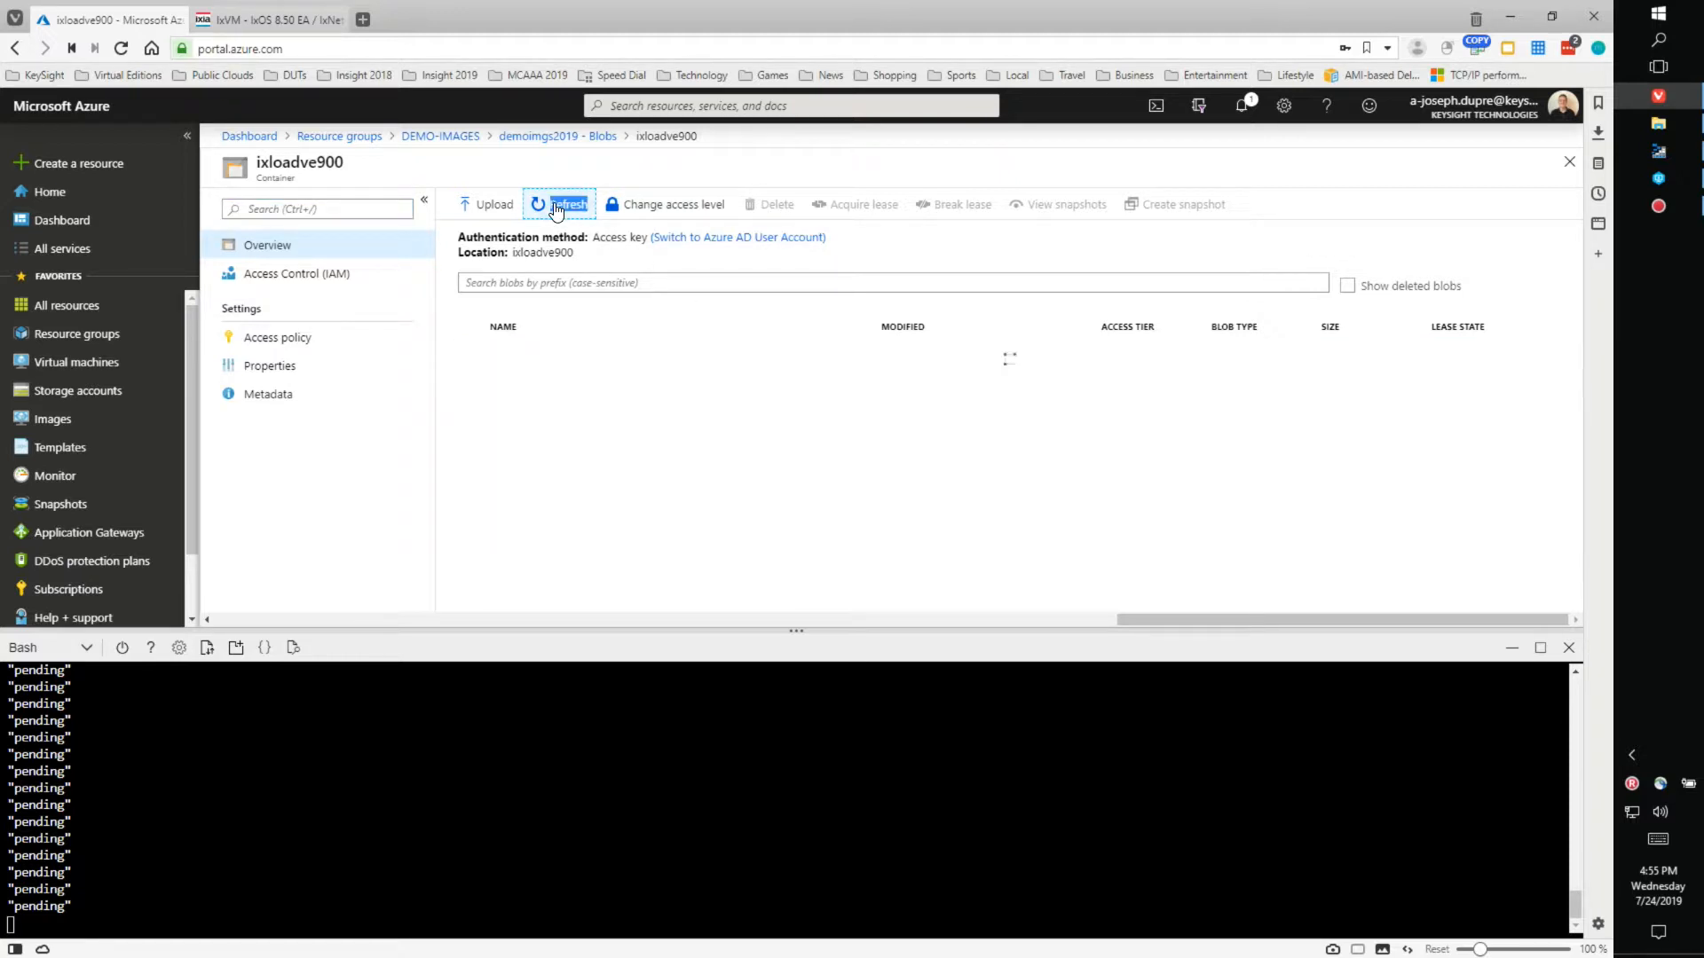
{"action": "left_click", "coordinate": [556, 209]}
{"action": "left_click", "coordinate": [557, 210]}
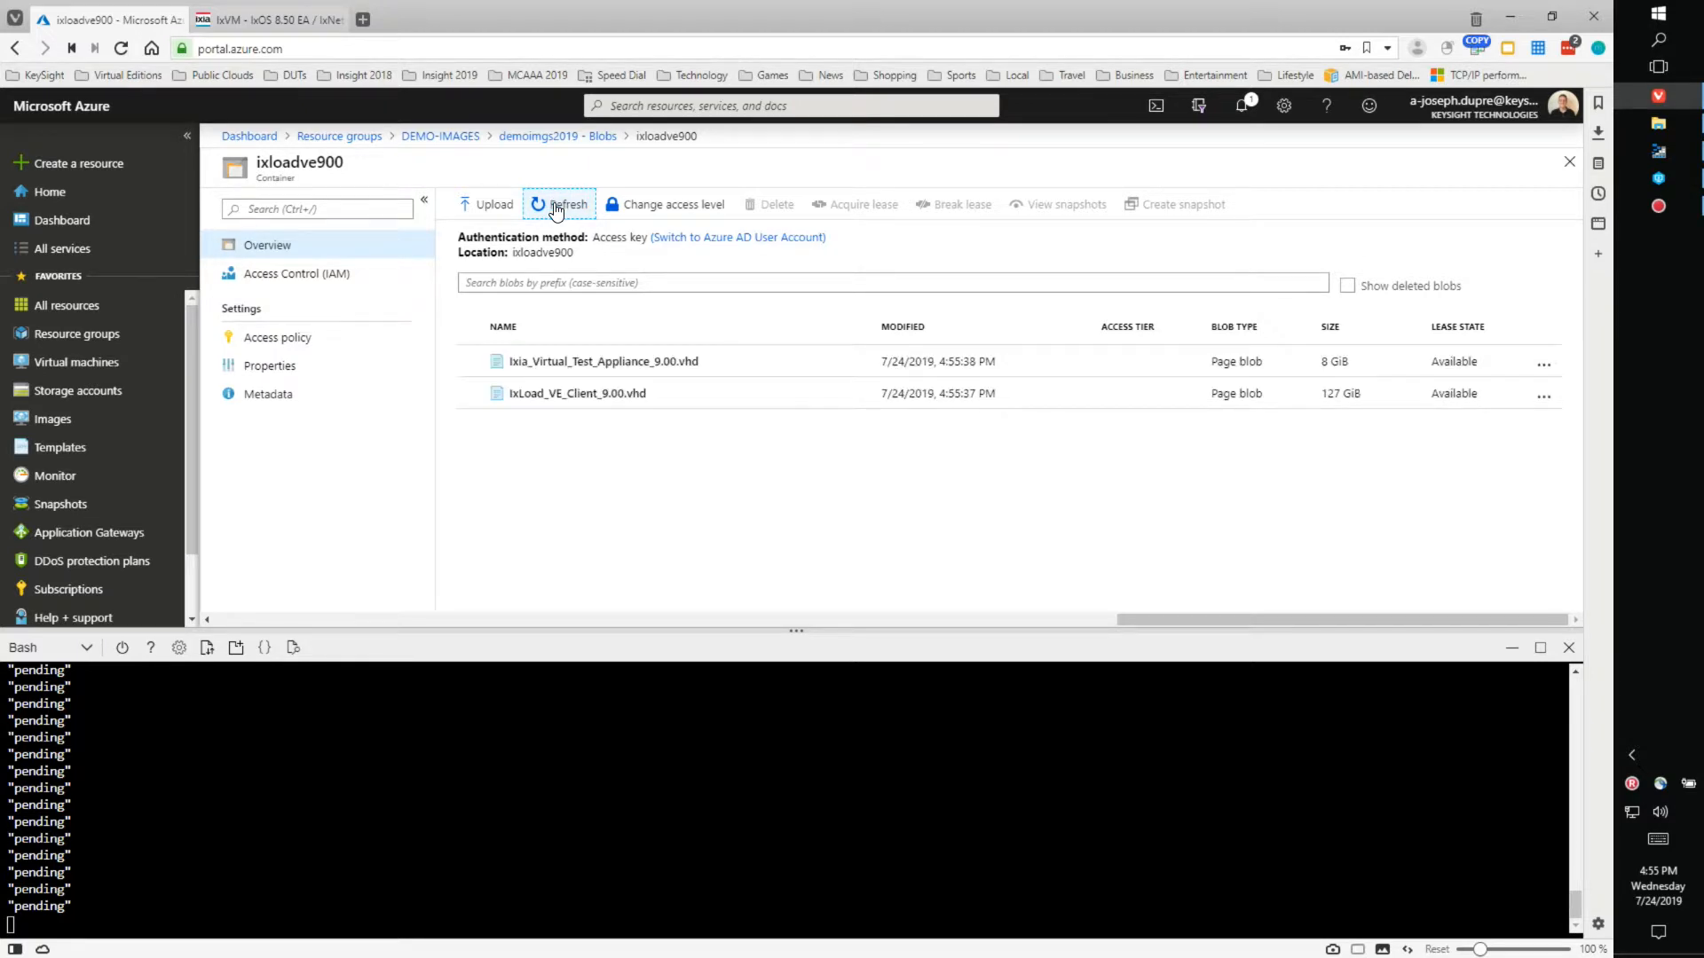
{"action": "left_click", "coordinate": [556, 210]}
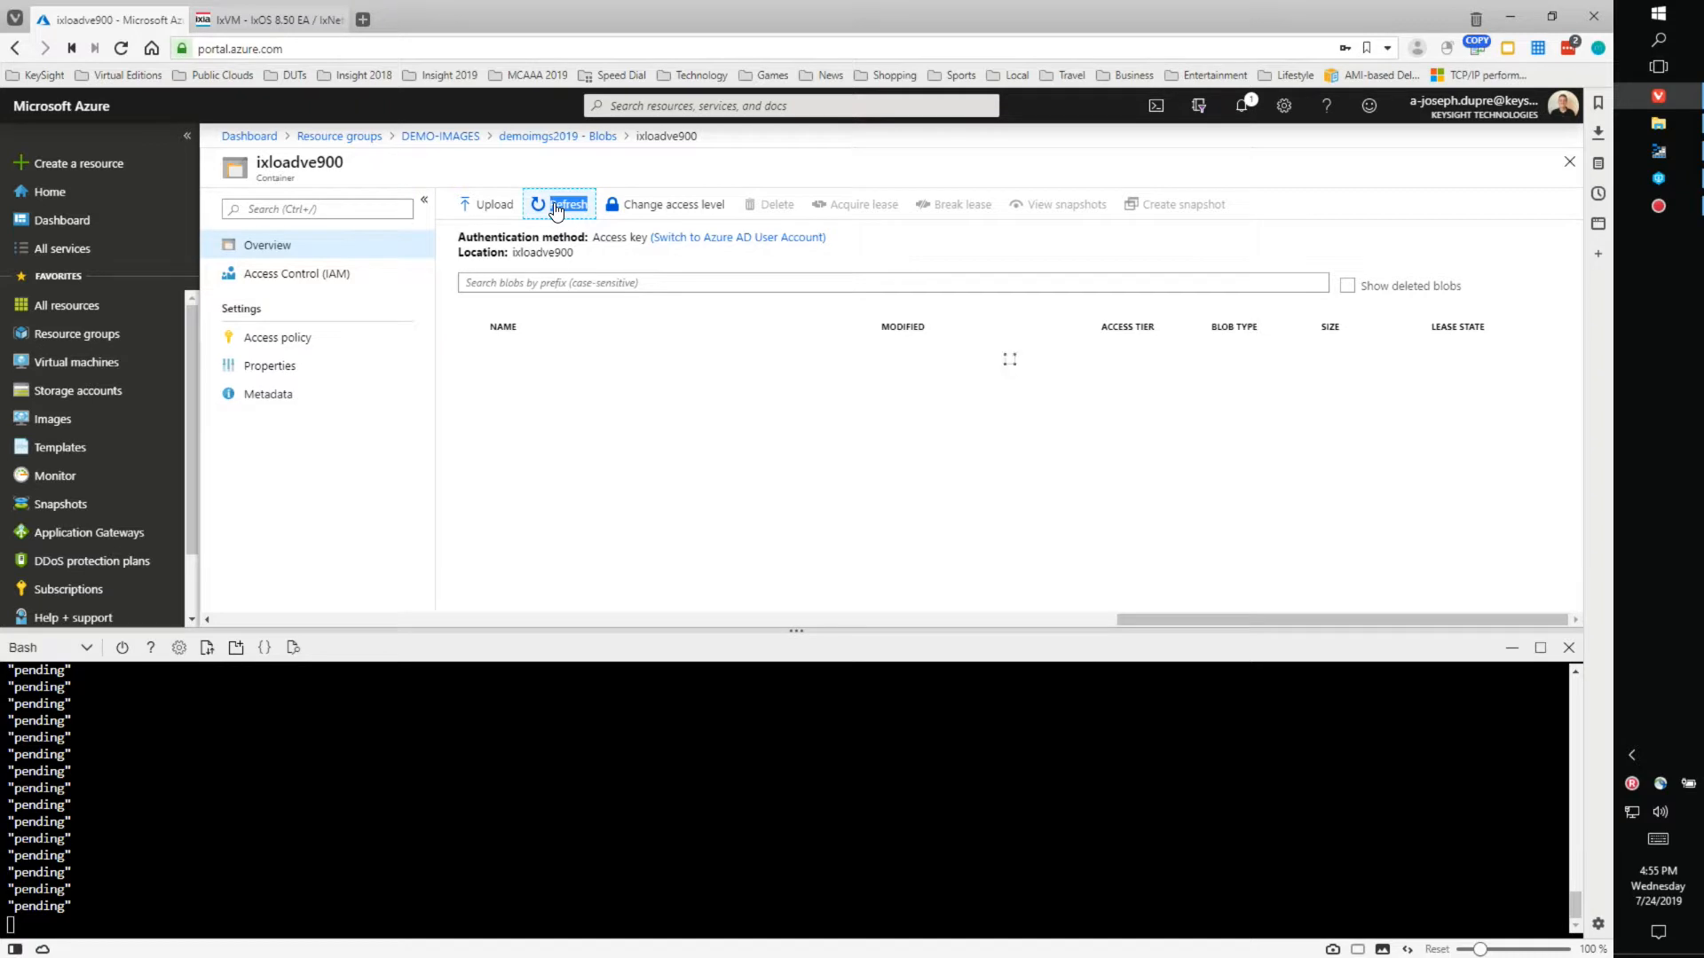
{"action": "left_click", "coordinate": [556, 209]}
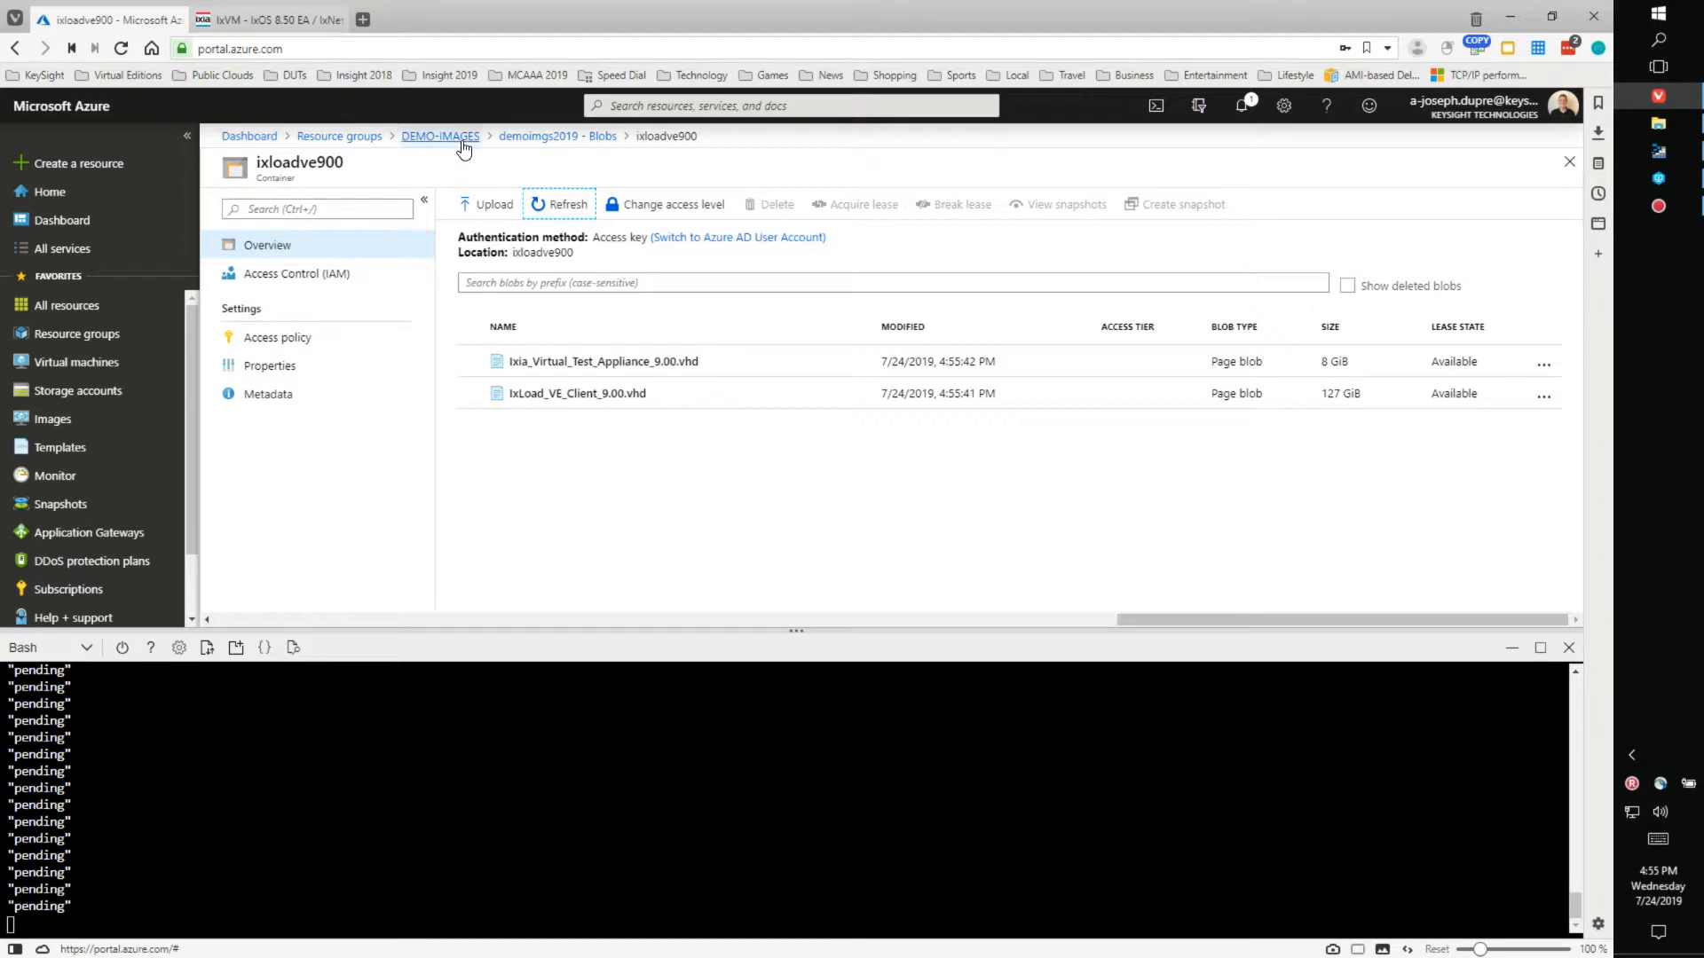
- Open the ixloadve900 container in IMAGES-2019's imgs2019 storage account
{"action": "left_click", "coordinate": [369, 136]}
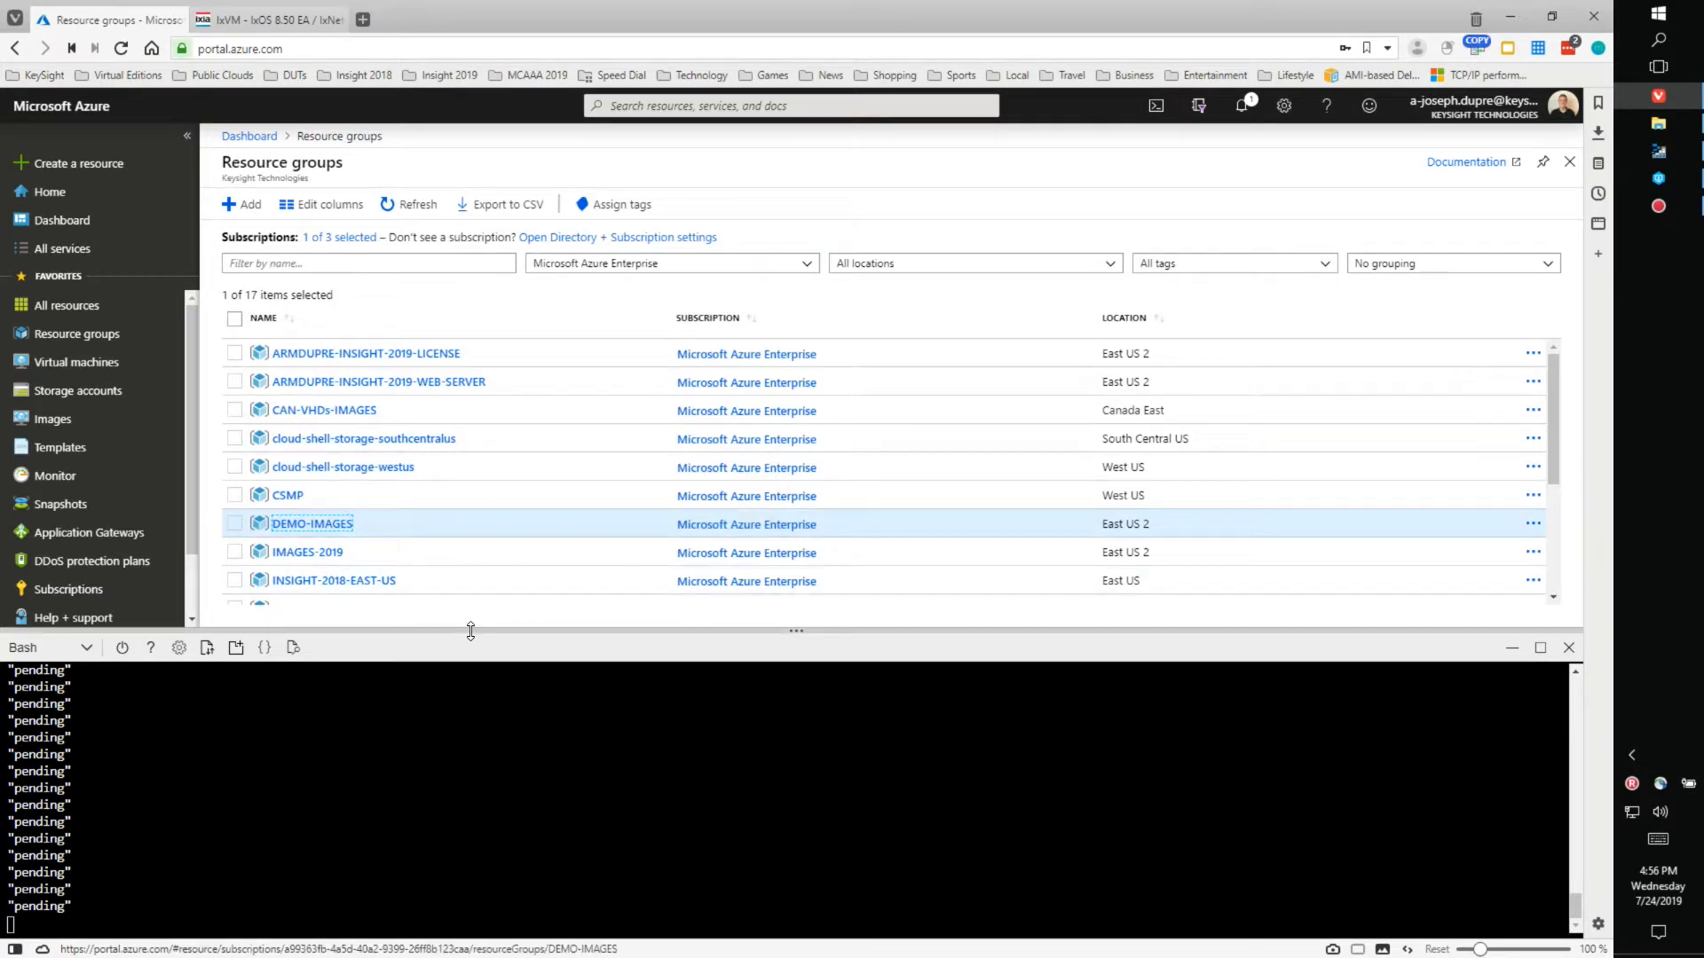
{"action": "left_click_drag", "start_coordinate": [469, 631], "coordinate": [346, 690]}
{"action": "left_click", "coordinate": [307, 552]}
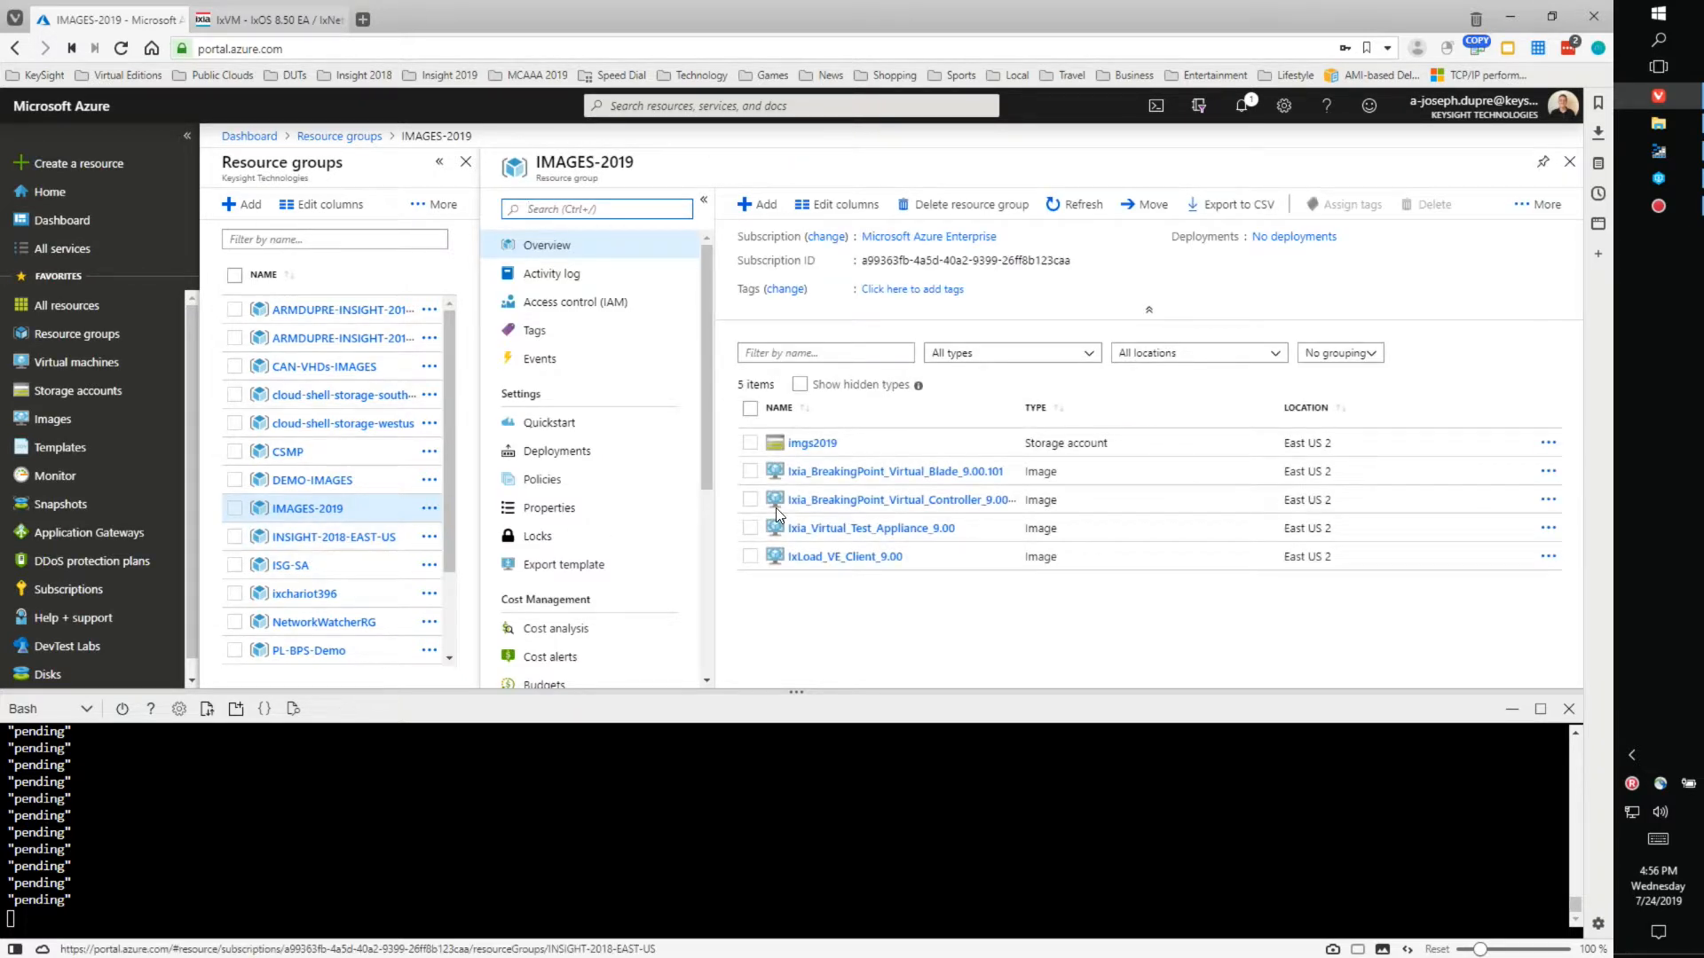
{"action": "left_click", "coordinate": [813, 444]}
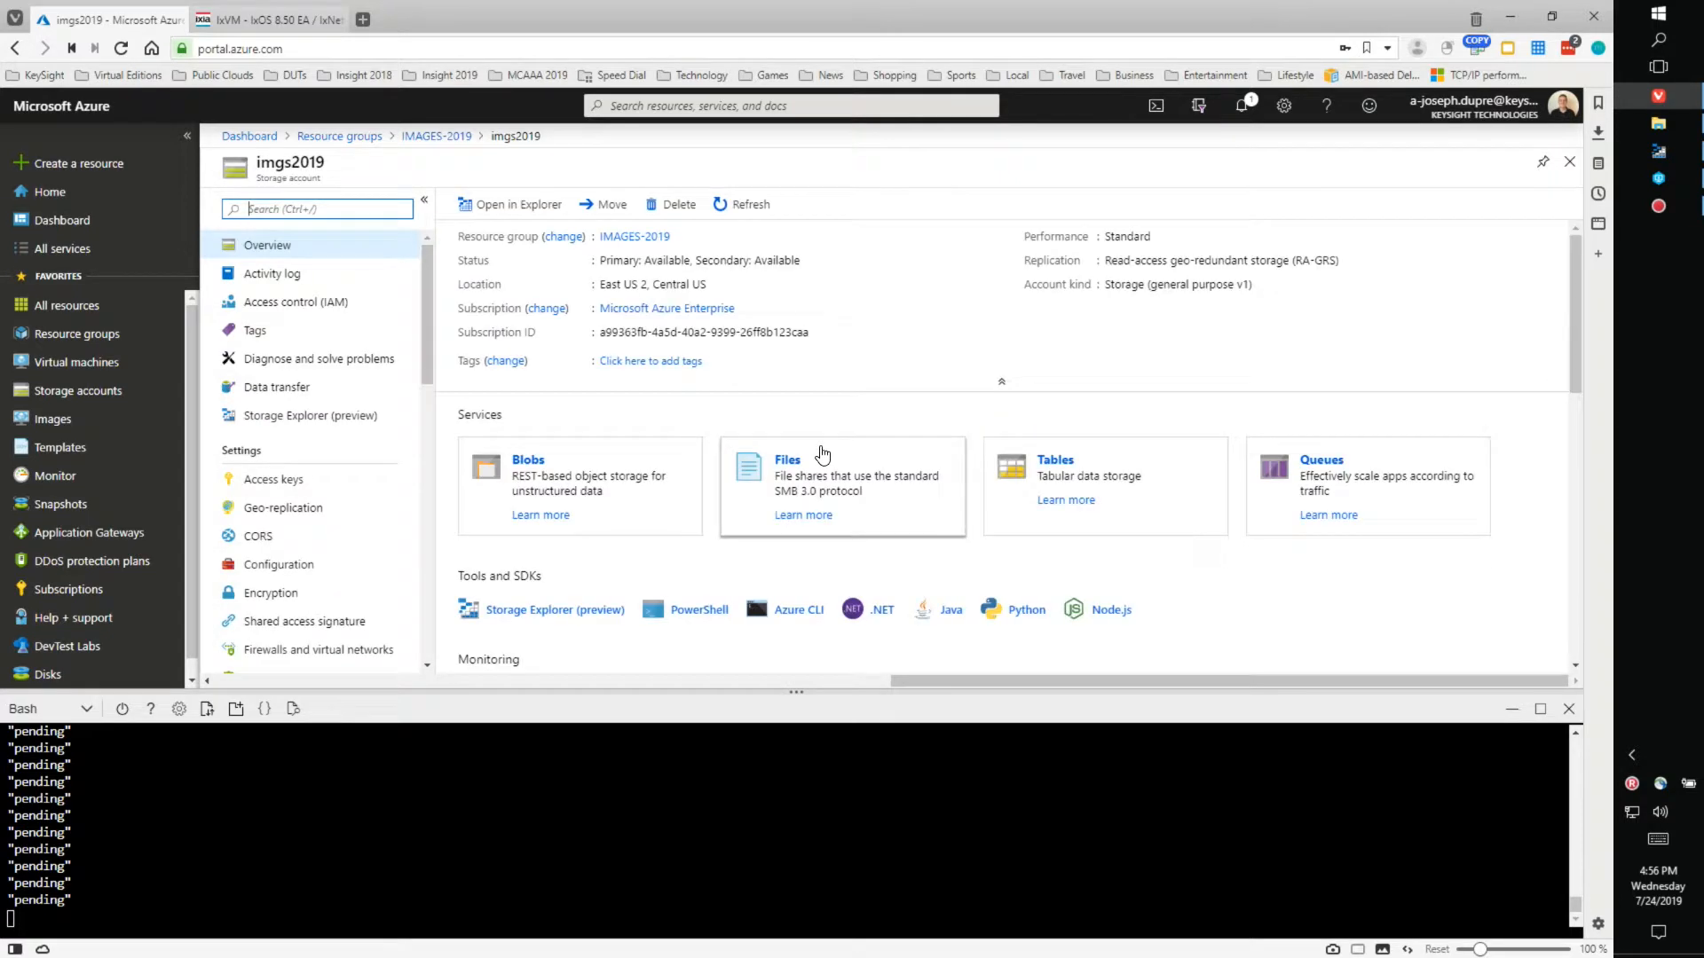
{"action": "left_click", "coordinate": [529, 460]}
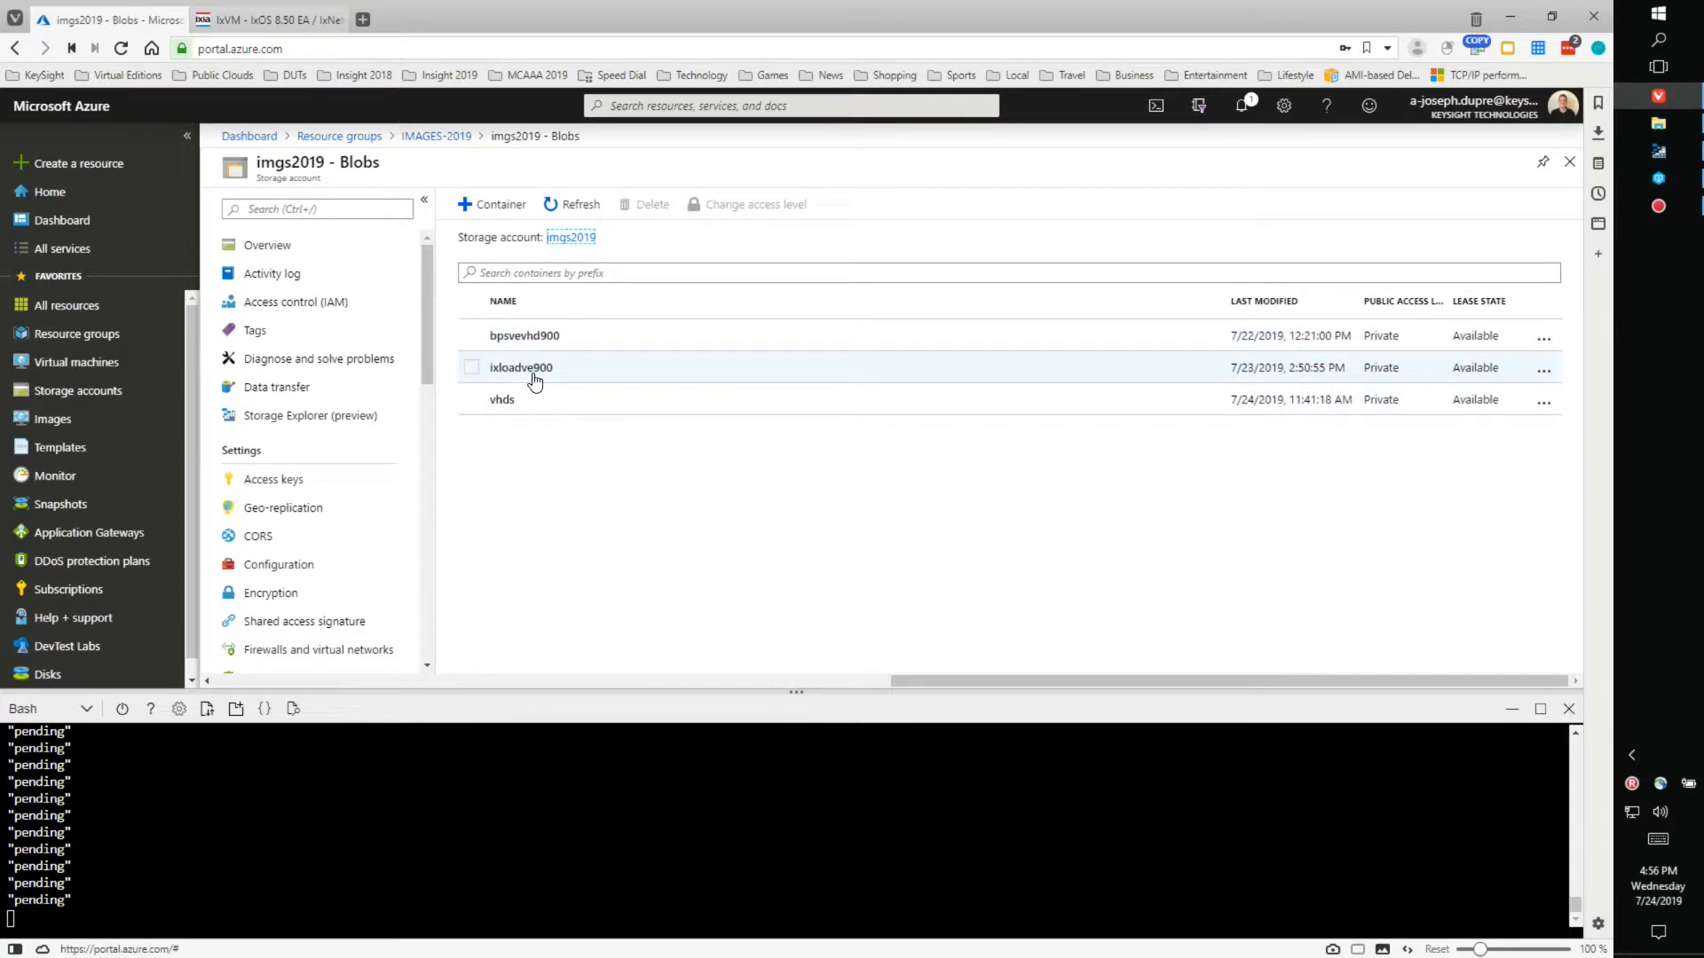
{"action": "left_click", "coordinate": [527, 376]}
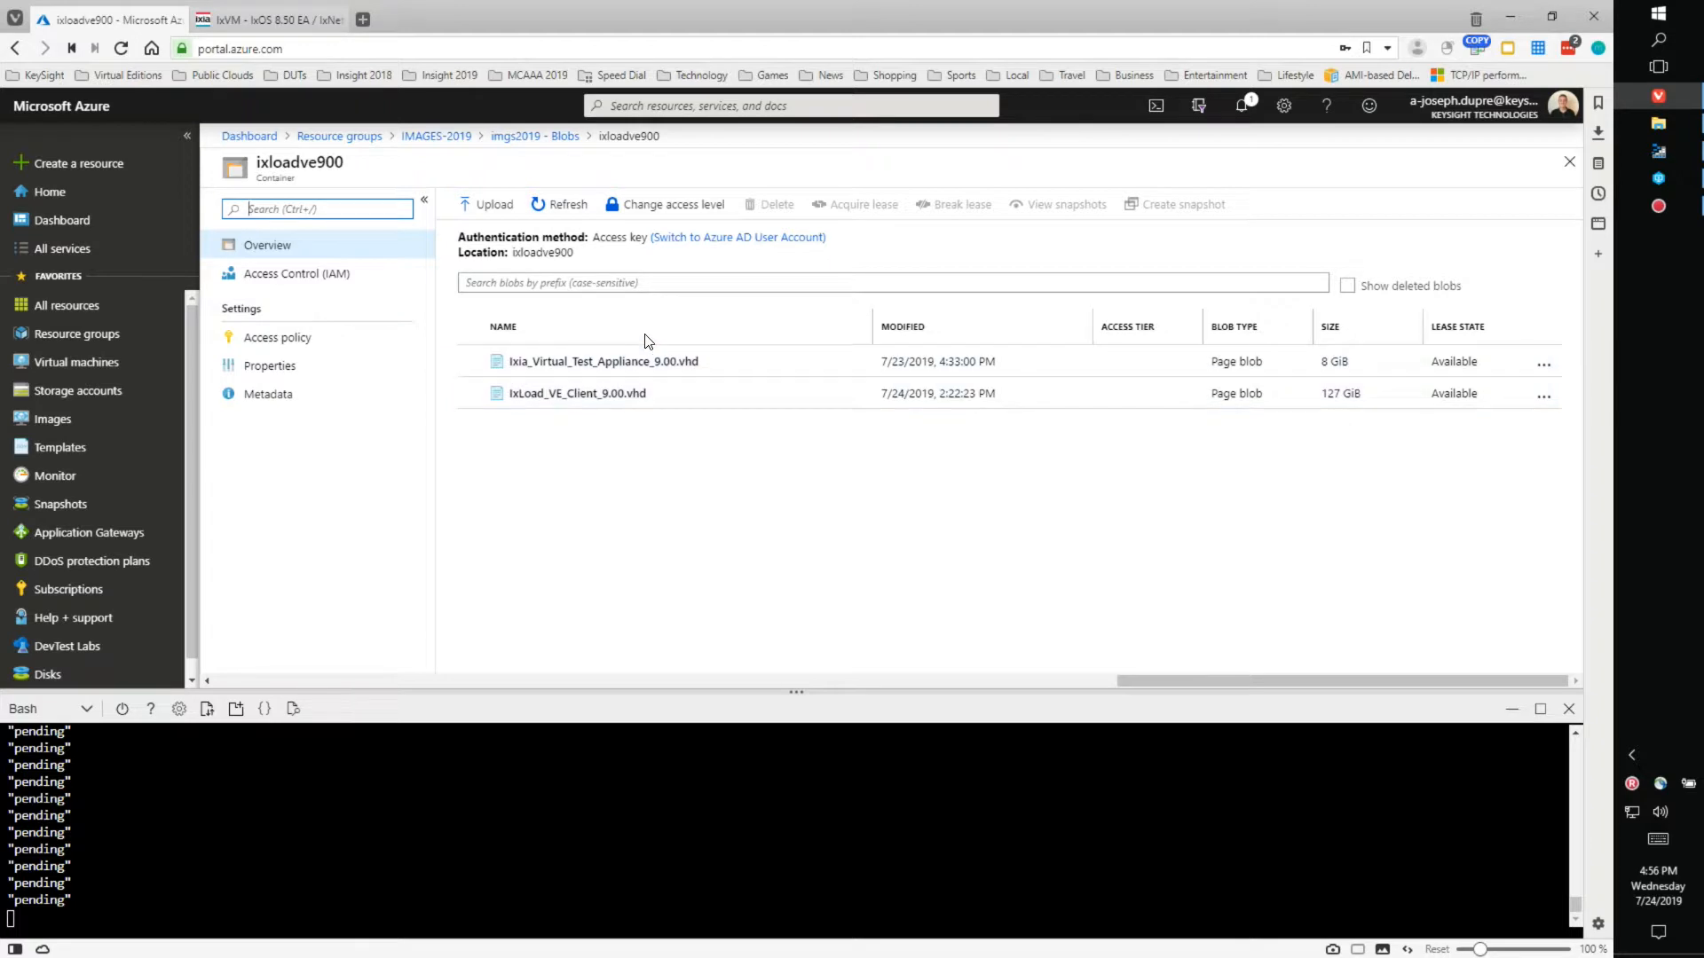
- Return to IMAGES-2019, widen its Name column, and bring up the azure deployment folder
{"action": "left_click", "coordinate": [453, 138]}
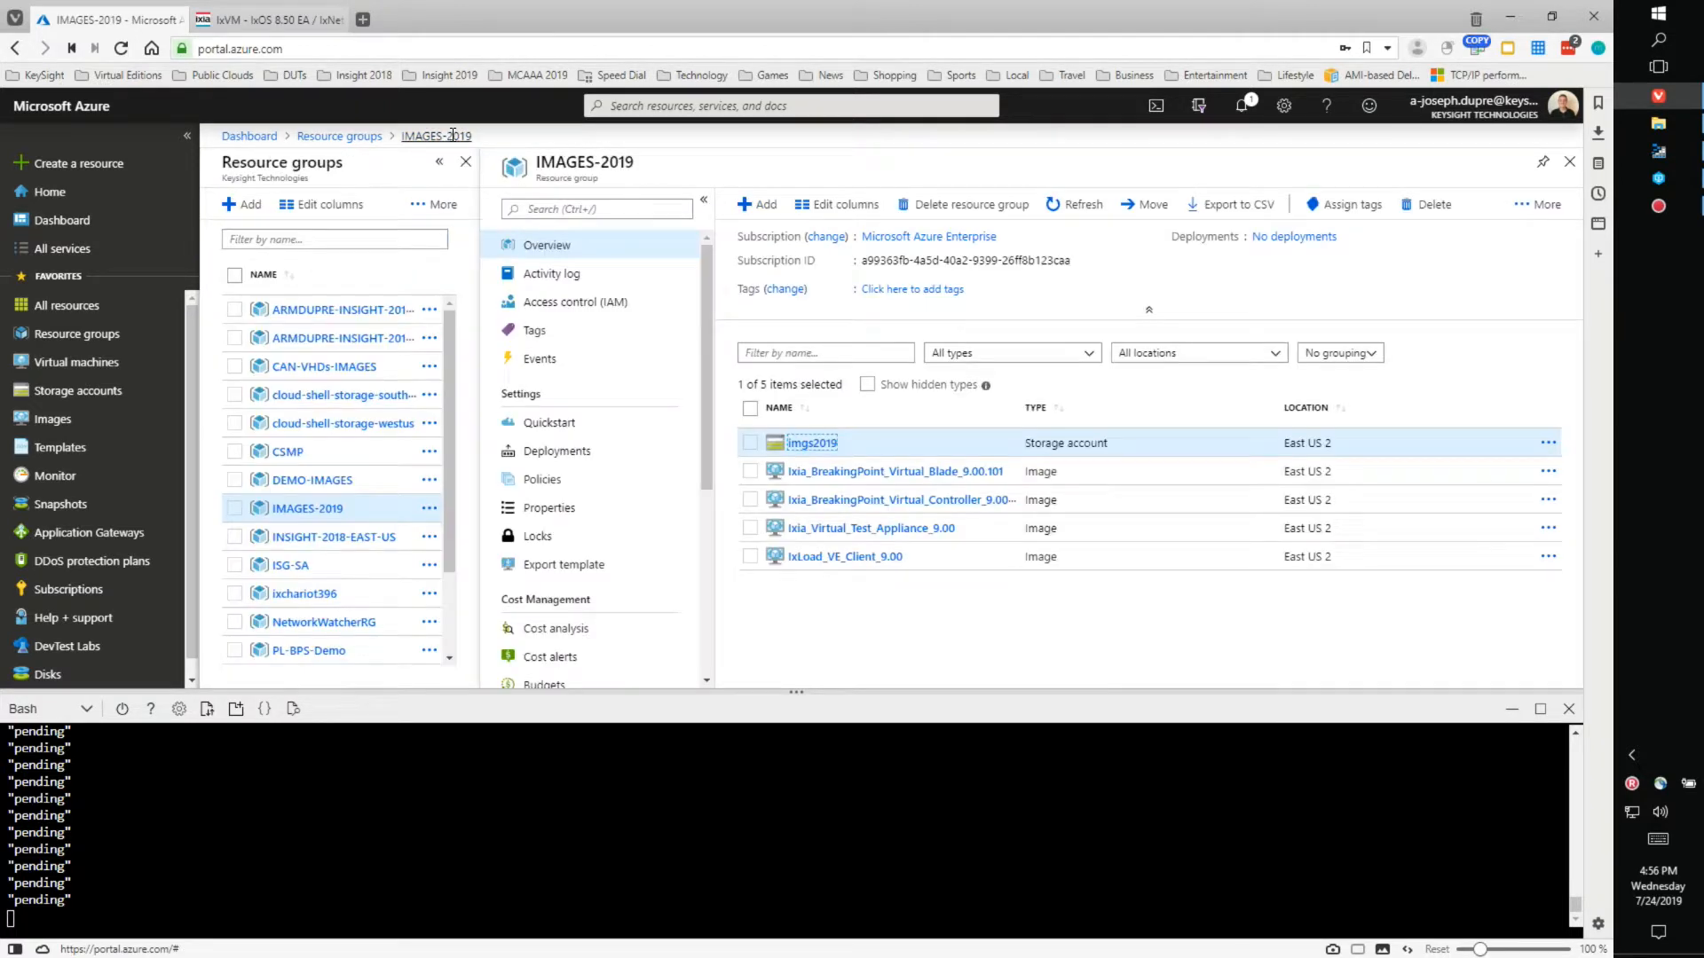
{"action": "left_click_drag", "start_coordinate": [1019, 409], "coordinate": [1121, 408]}
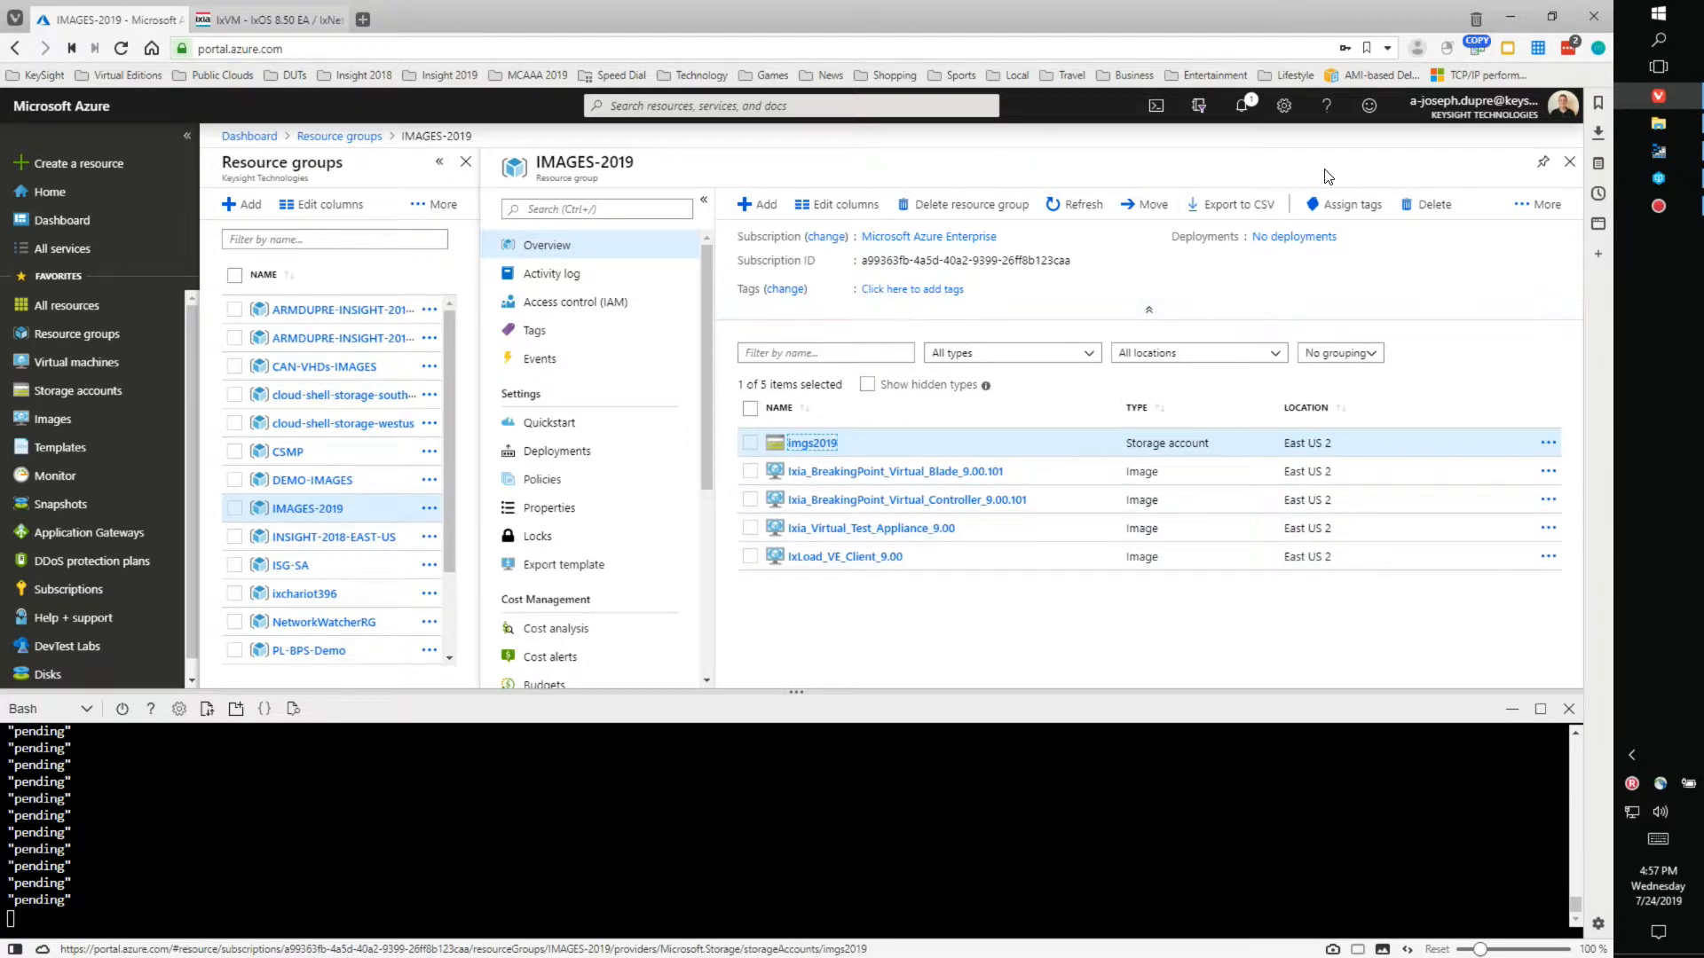
{"action": "left_click", "coordinate": [1652, 122]}
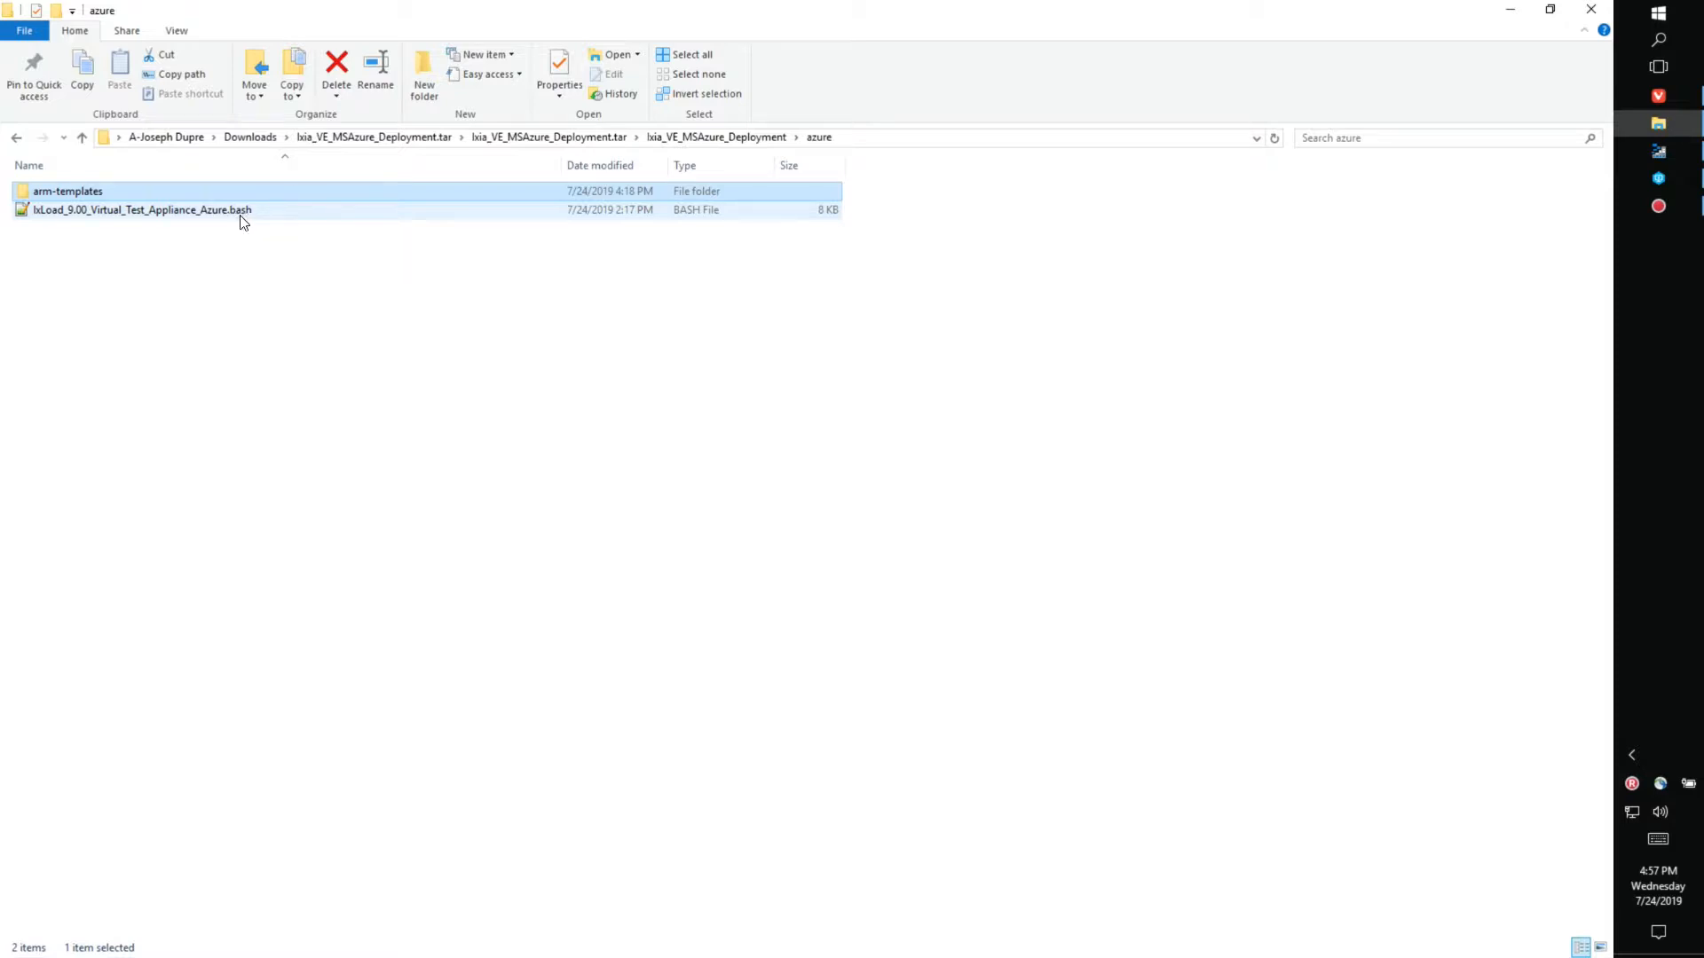
- Open arm-templates and widen the Name column to show the six JSON file names
{"action": "double_click", "coordinate": [91, 190]}
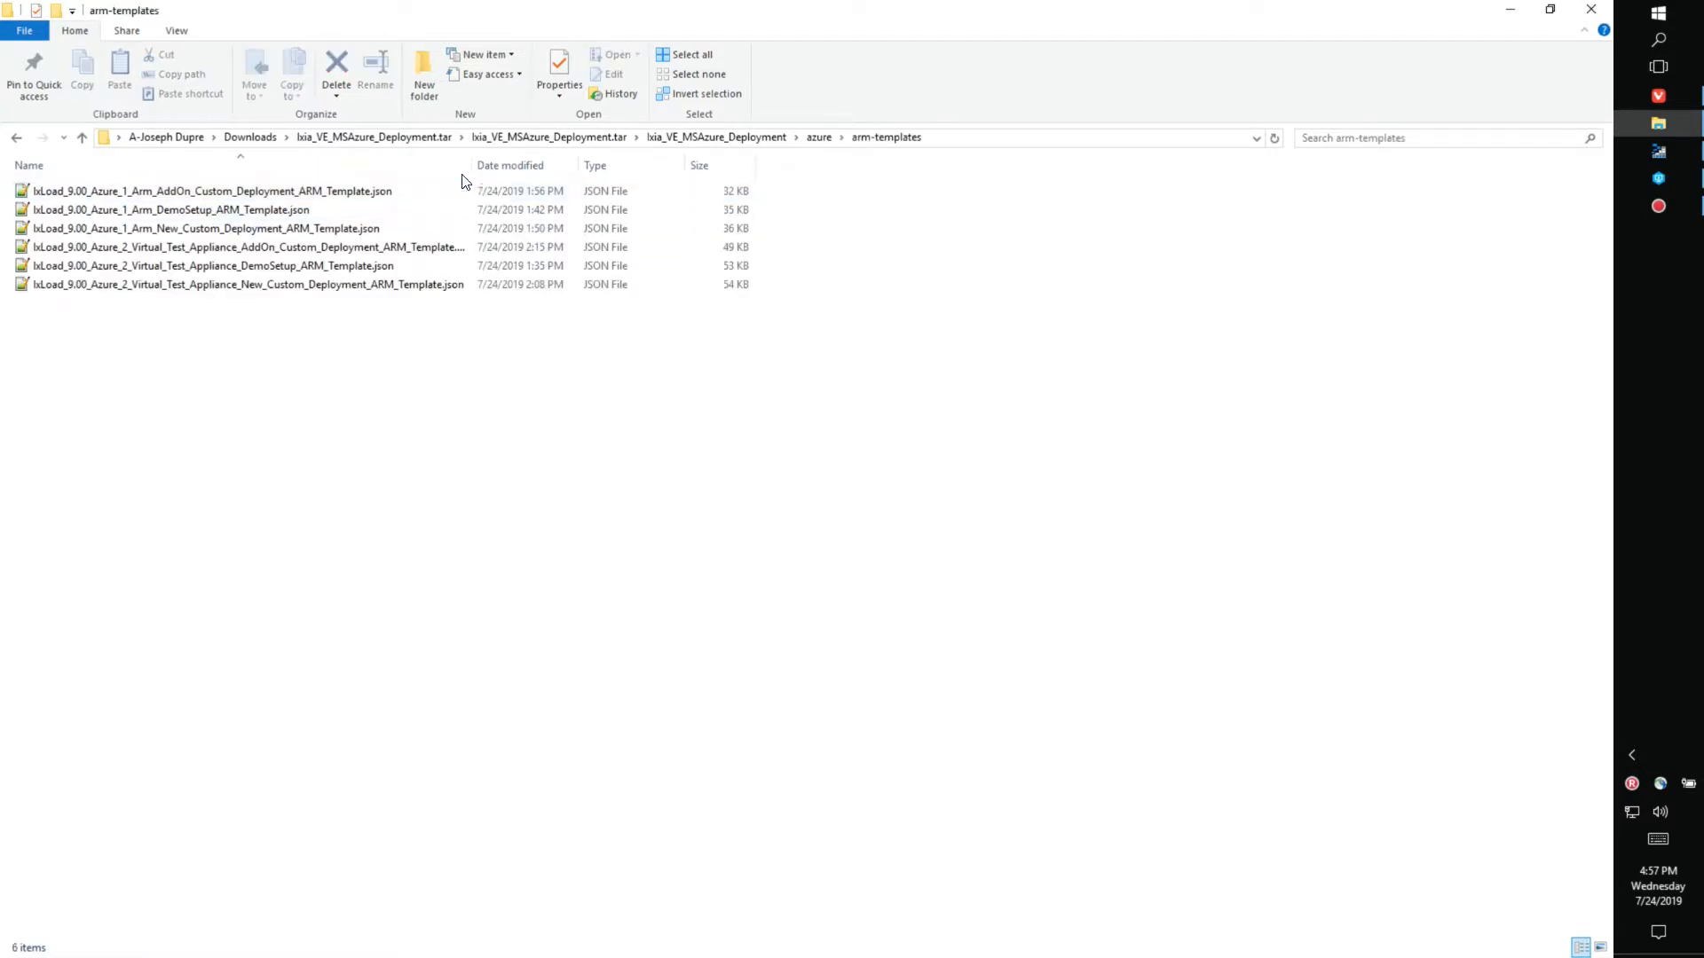
{"action": "left_click_drag", "start_coordinate": [471, 165], "coordinate": [592, 161]}
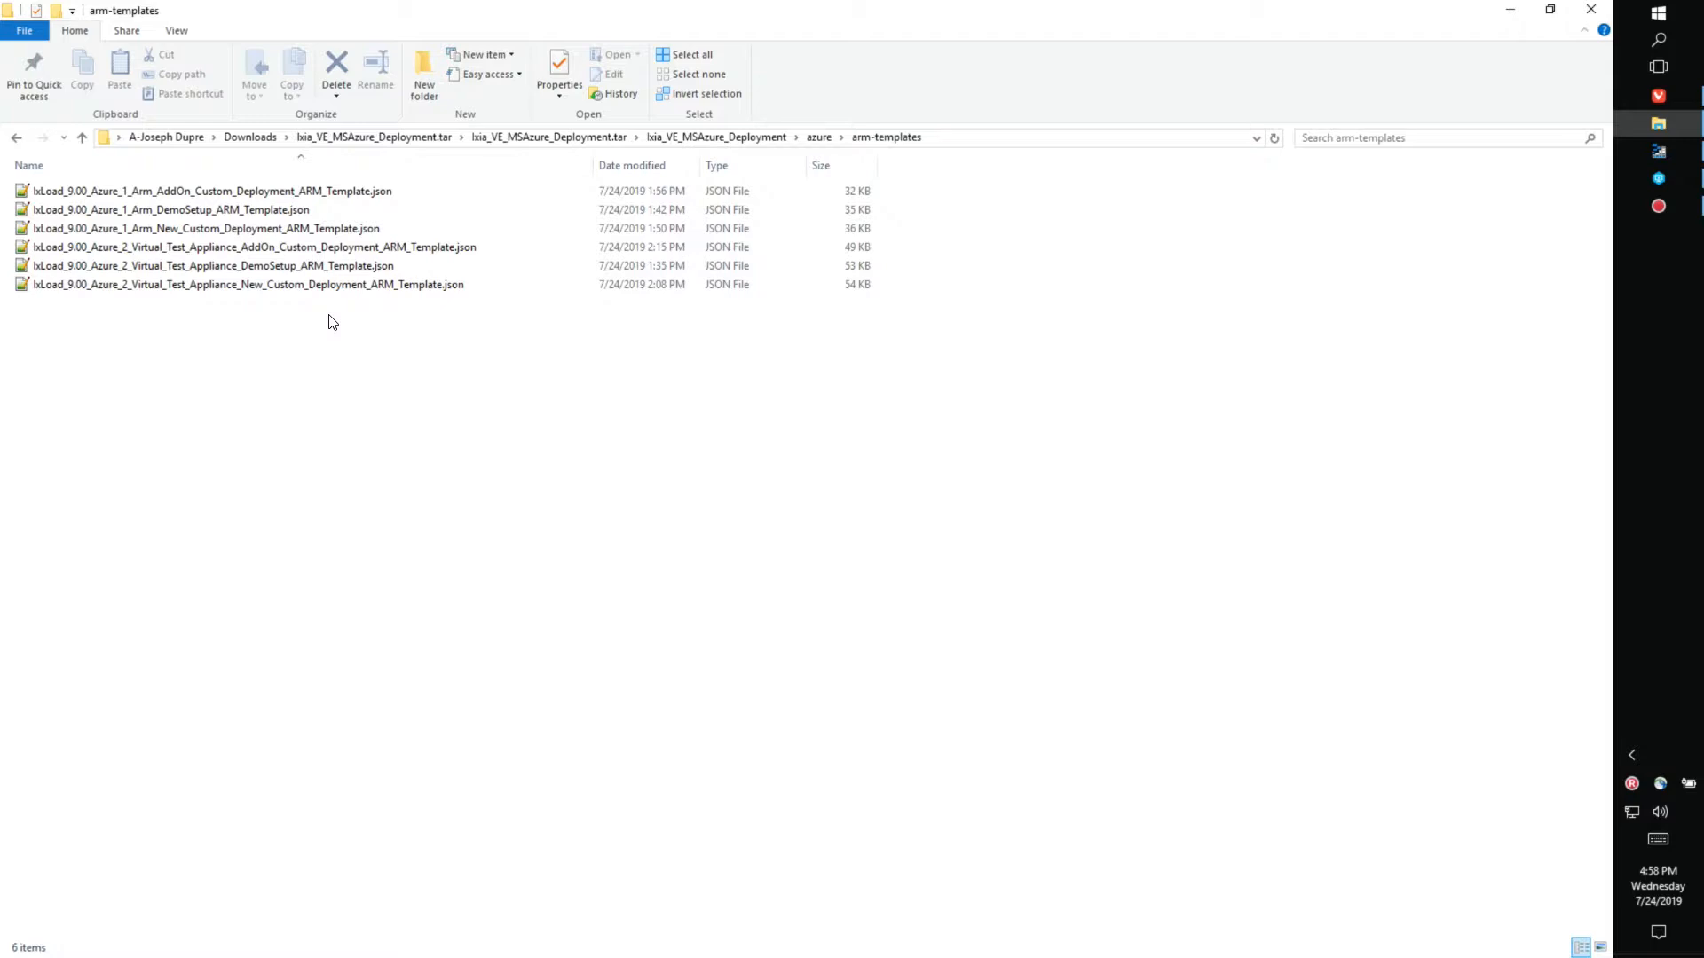
- Select the DemoSetup ARM template JSON and put its file name into edit mode for copying
{"action": "left_click", "coordinate": [246, 266]}
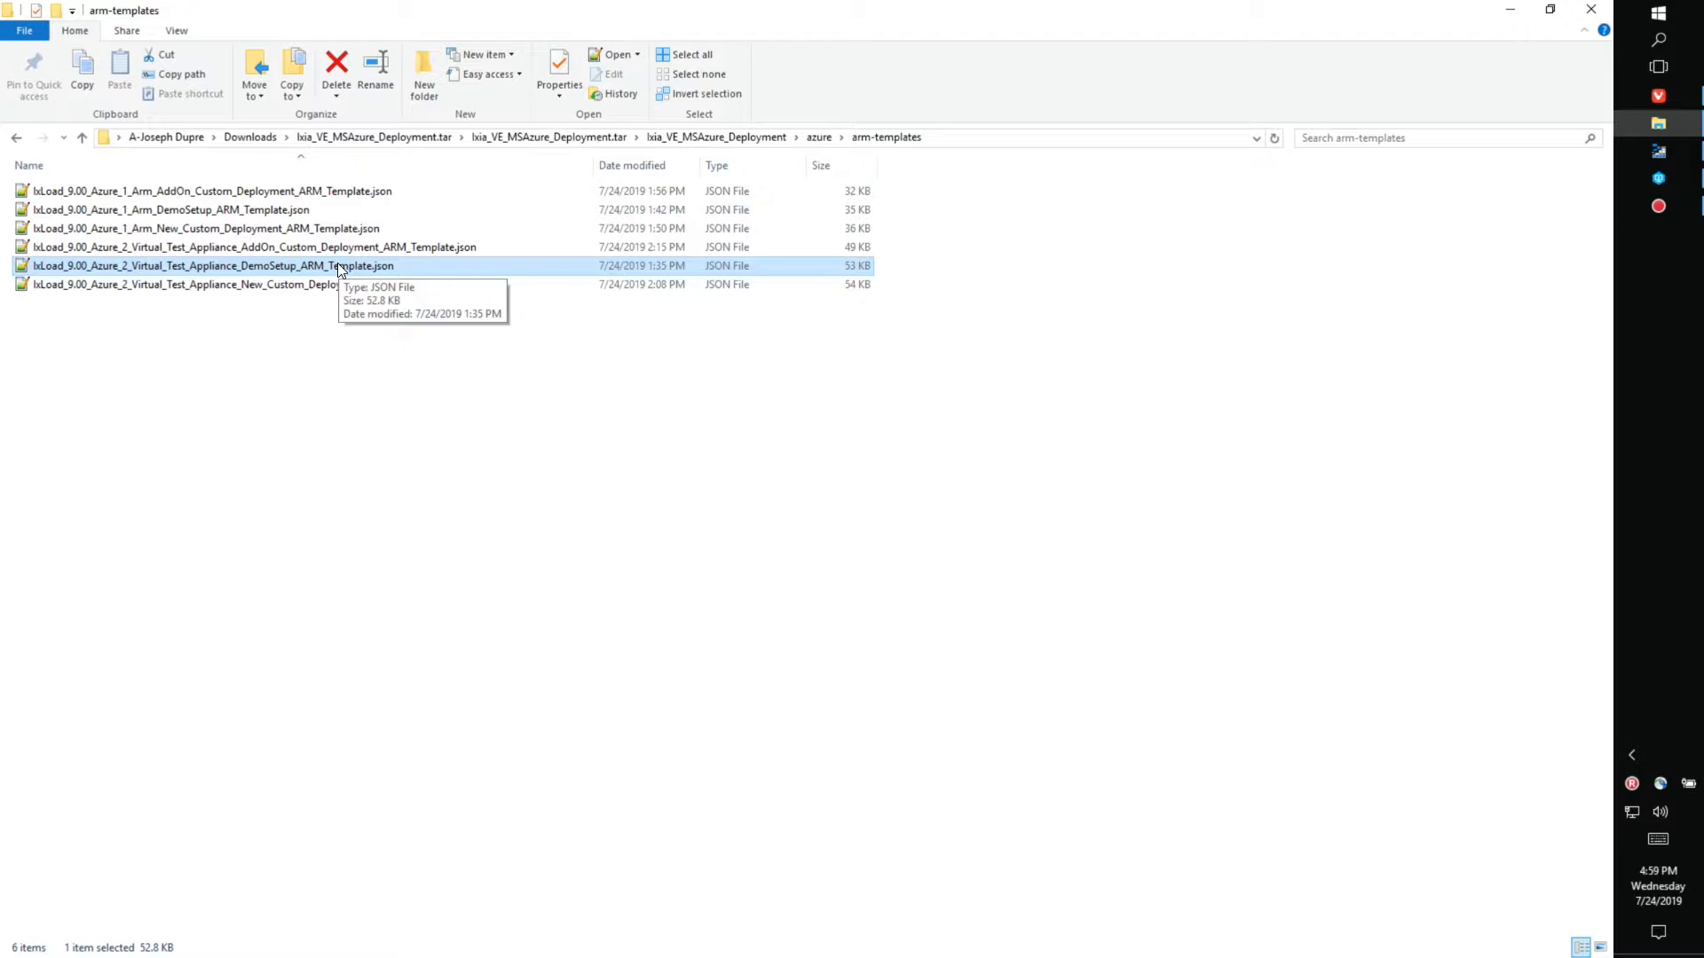
{"action": "left_click", "coordinate": [327, 286]}
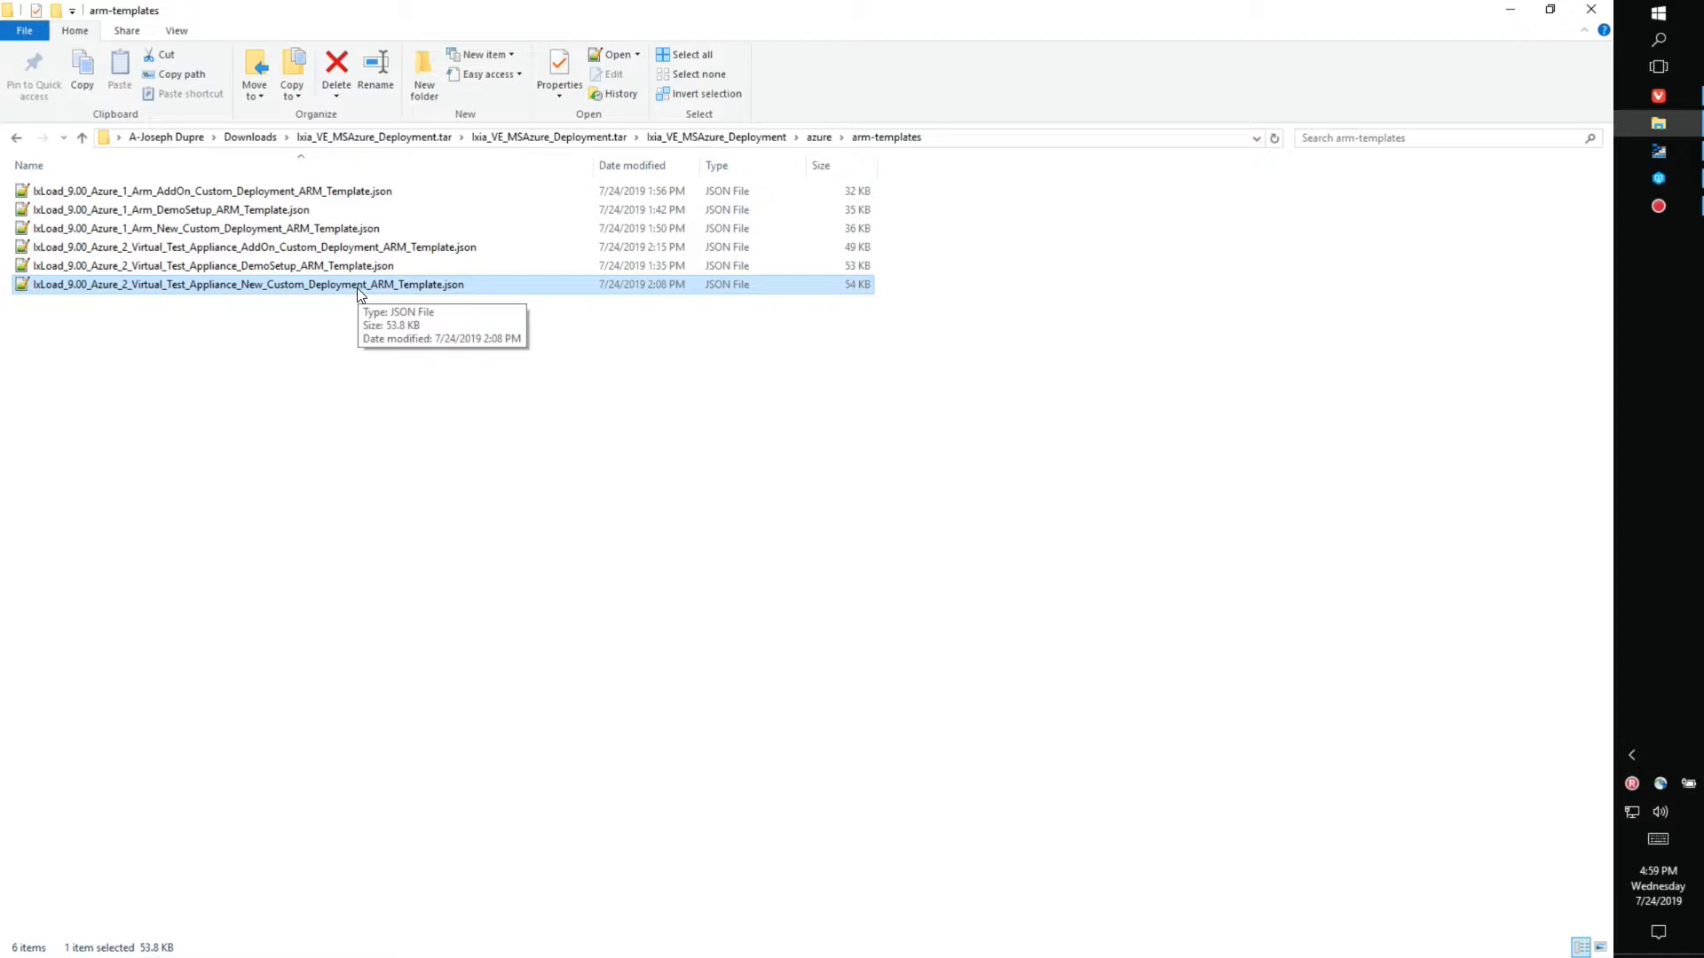
{"action": "left_click", "coordinate": [303, 250]}
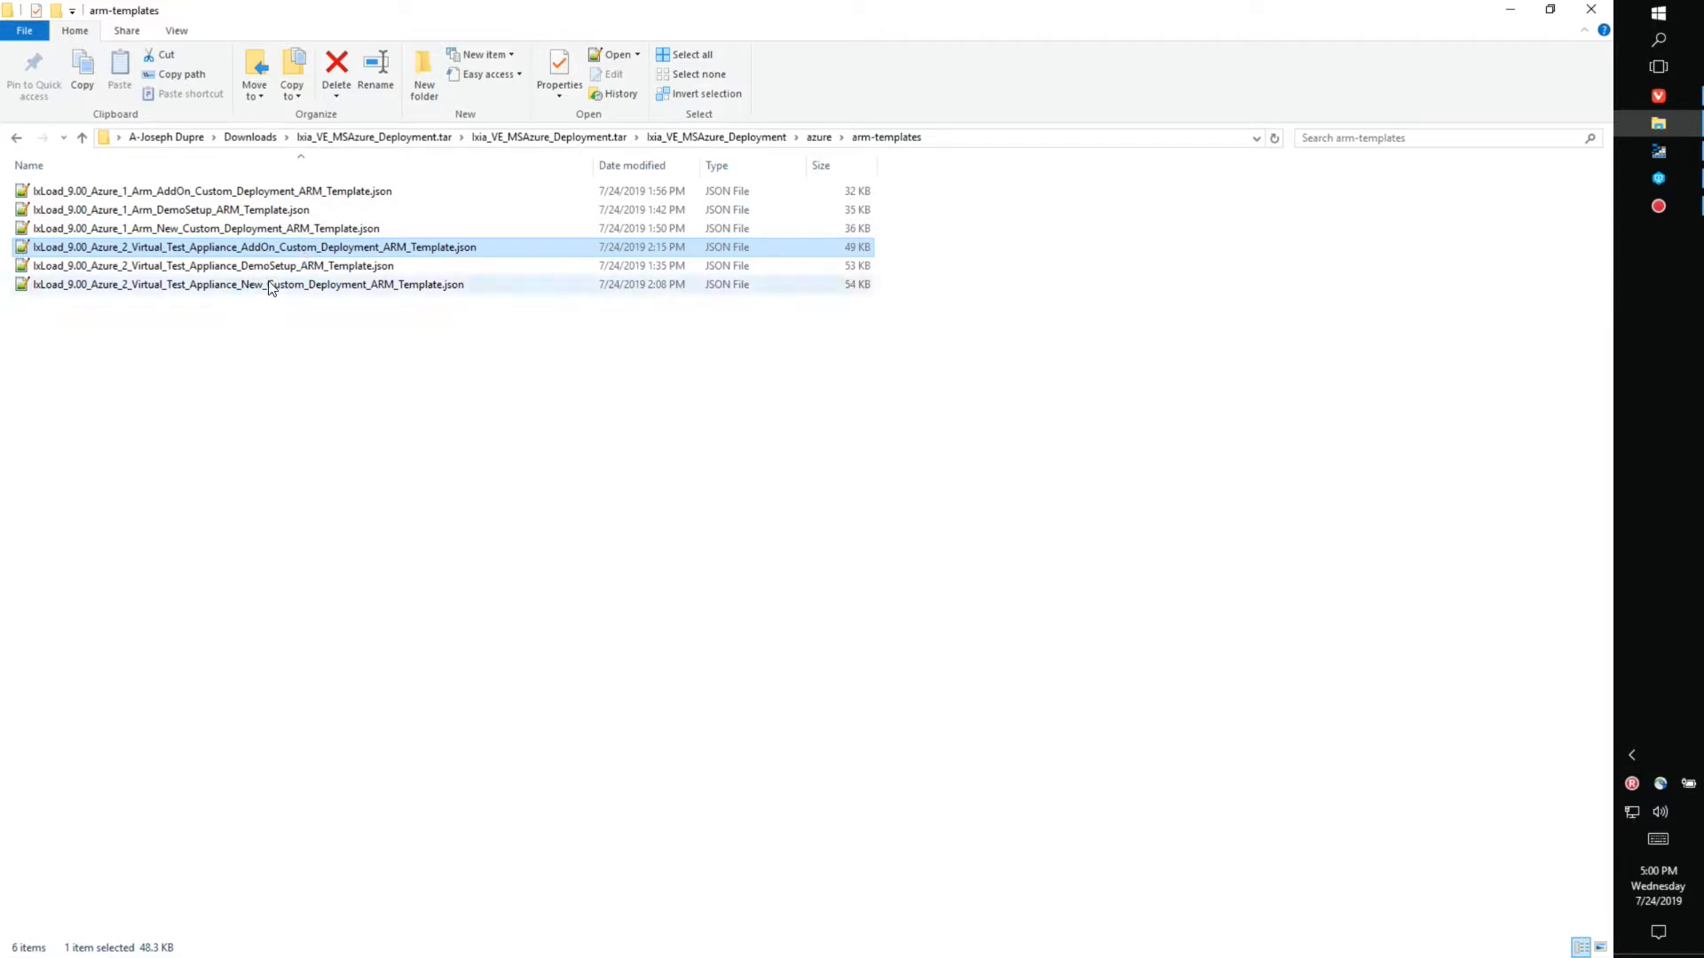
{"action": "left_click", "coordinate": [282, 268]}
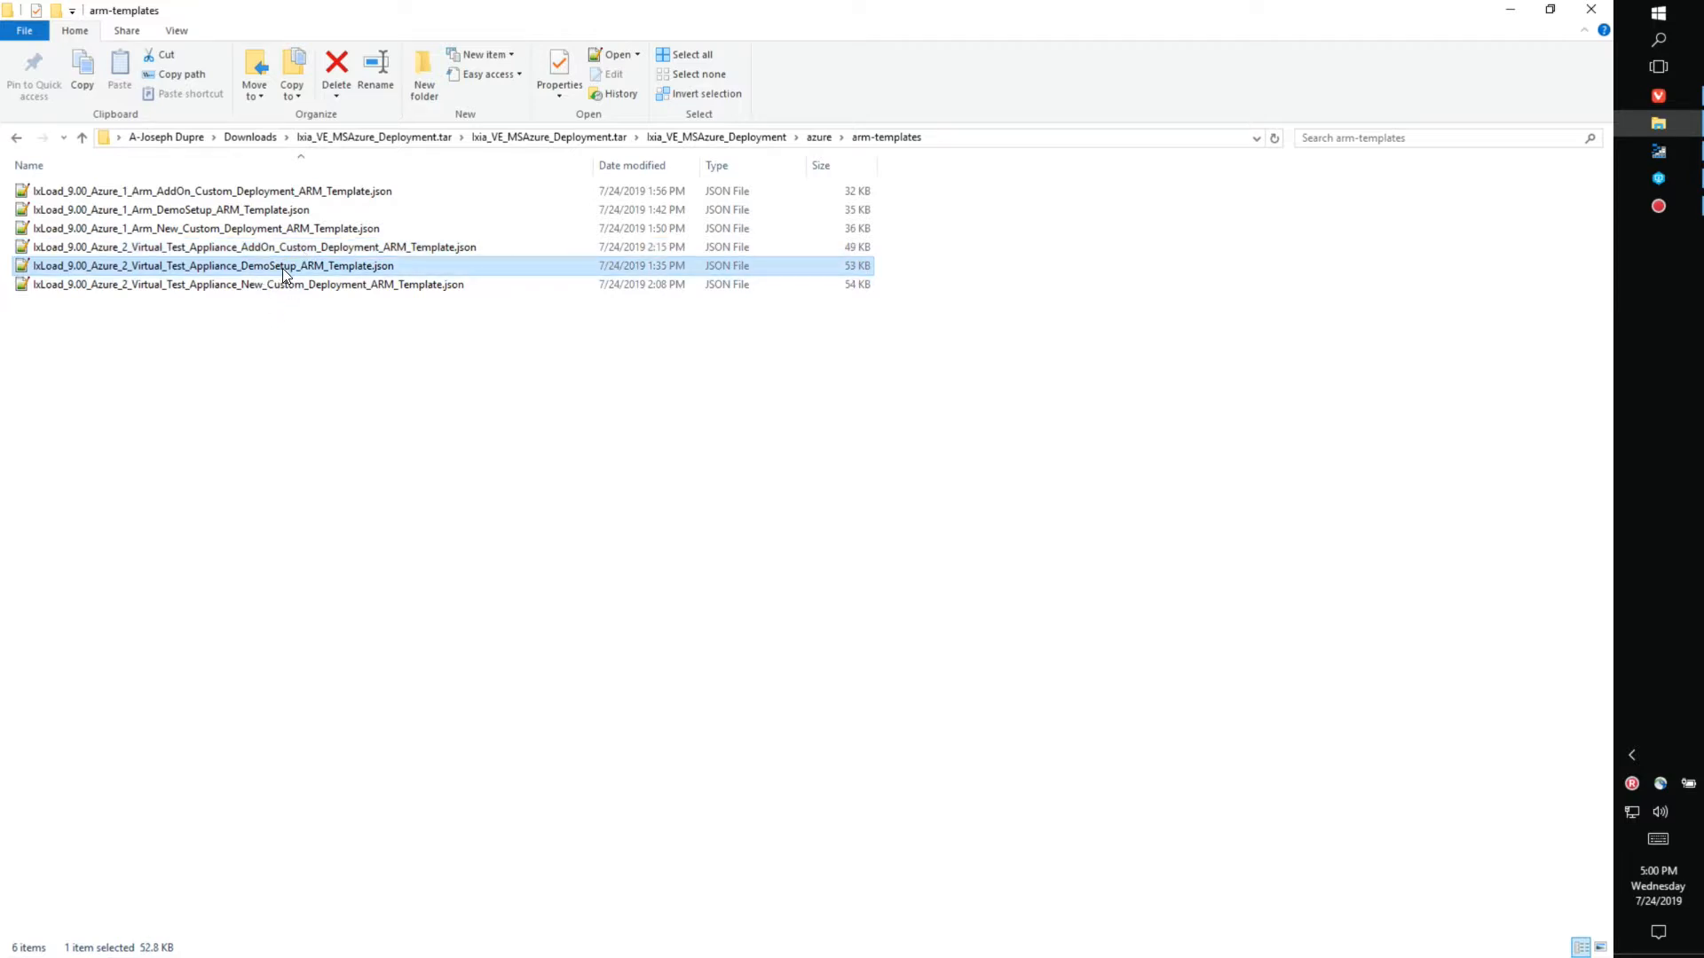
{"action": "left_click", "coordinate": [282, 268]}
{"action": "right_click", "coordinate": [282, 268]}
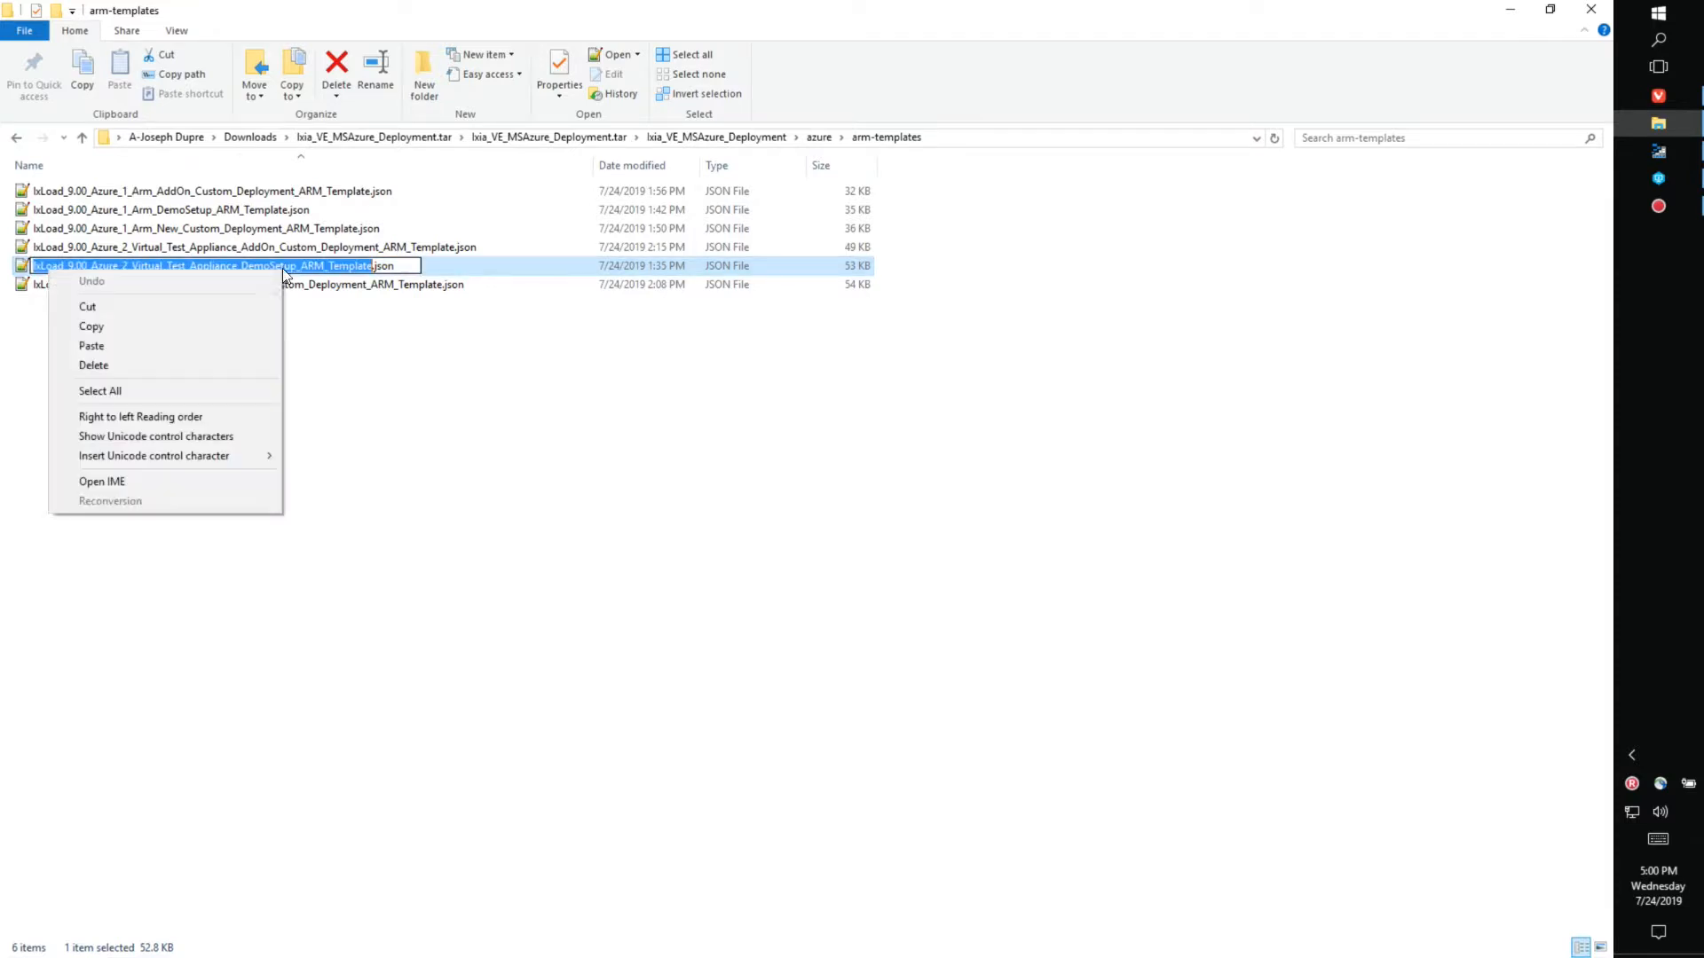
- Copy the DemoSetup file name and start adding a new template in the portal's Templates
{"action": "left_click", "coordinate": [213, 336]}
{"action": "left_click", "coordinate": [338, 353]}
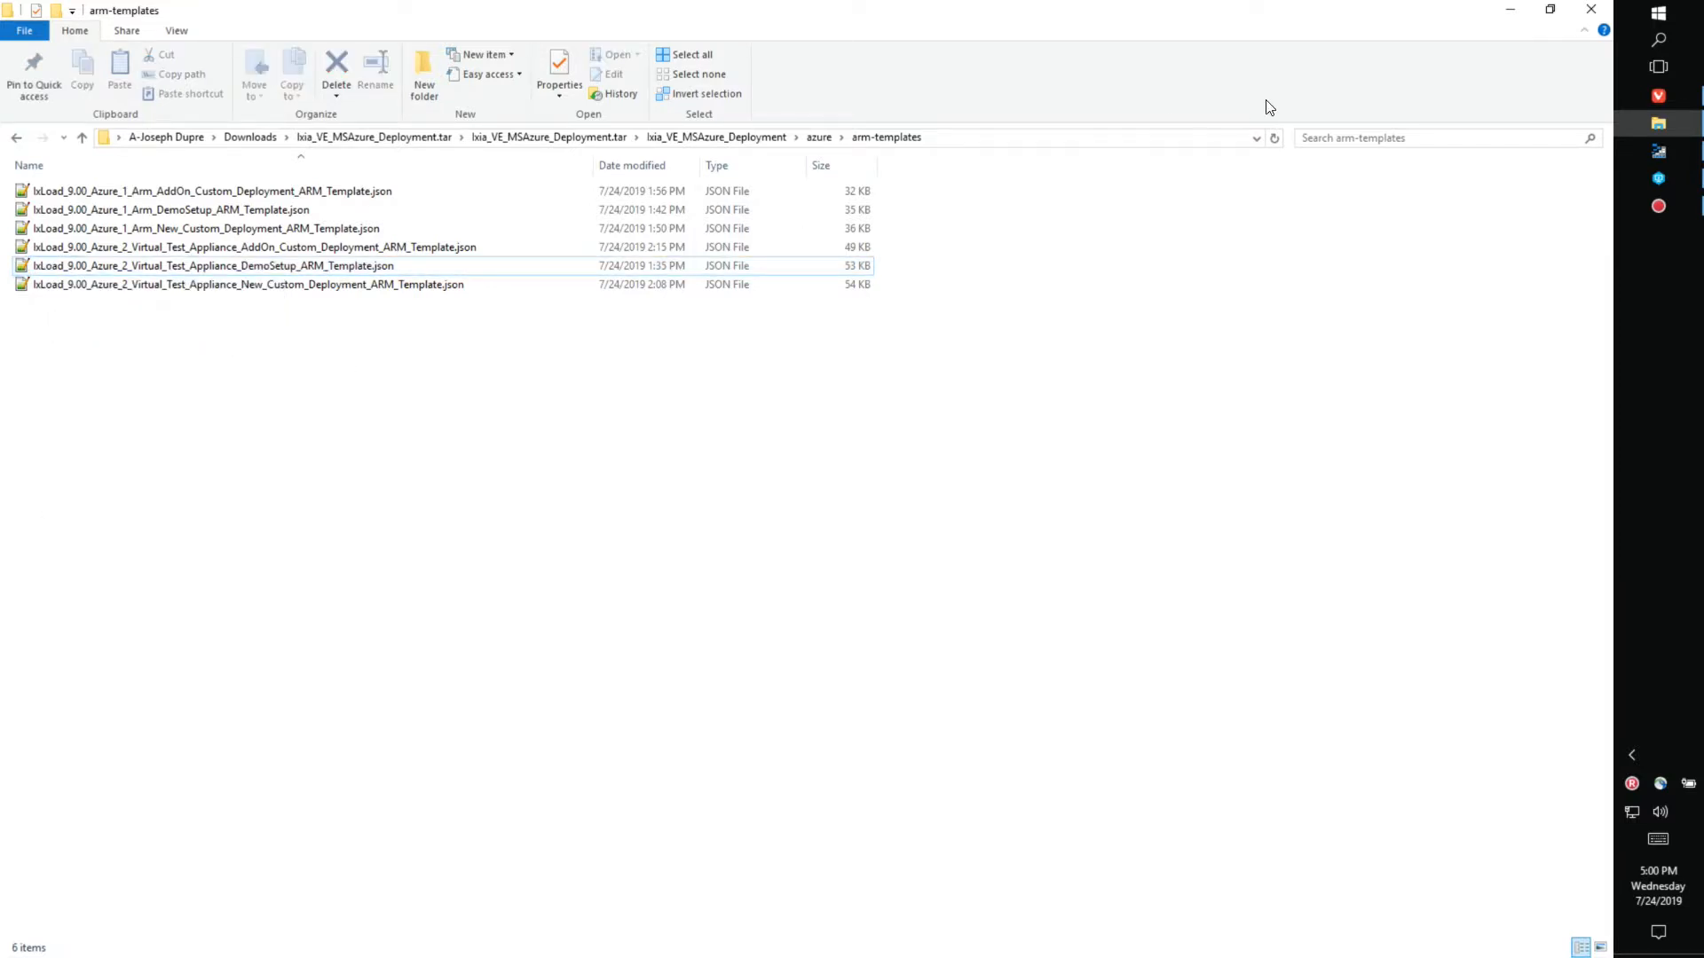
{"action": "left_click", "coordinate": [1652, 95]}
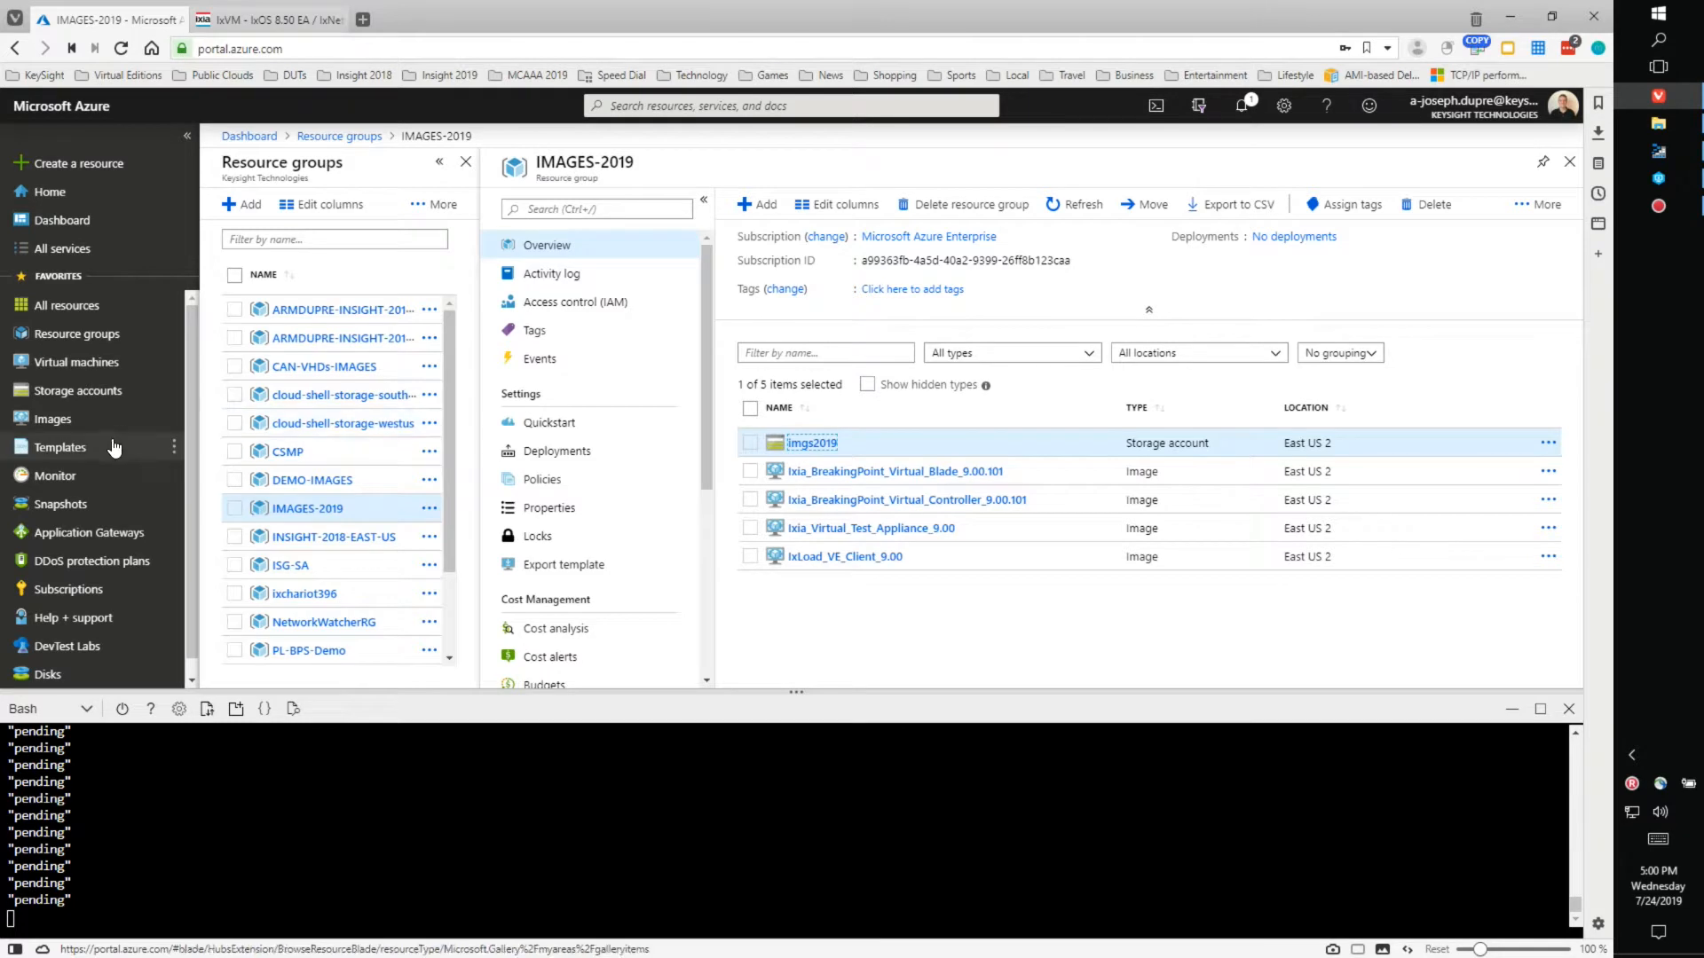
{"action": "left_click", "coordinate": [53, 449]}
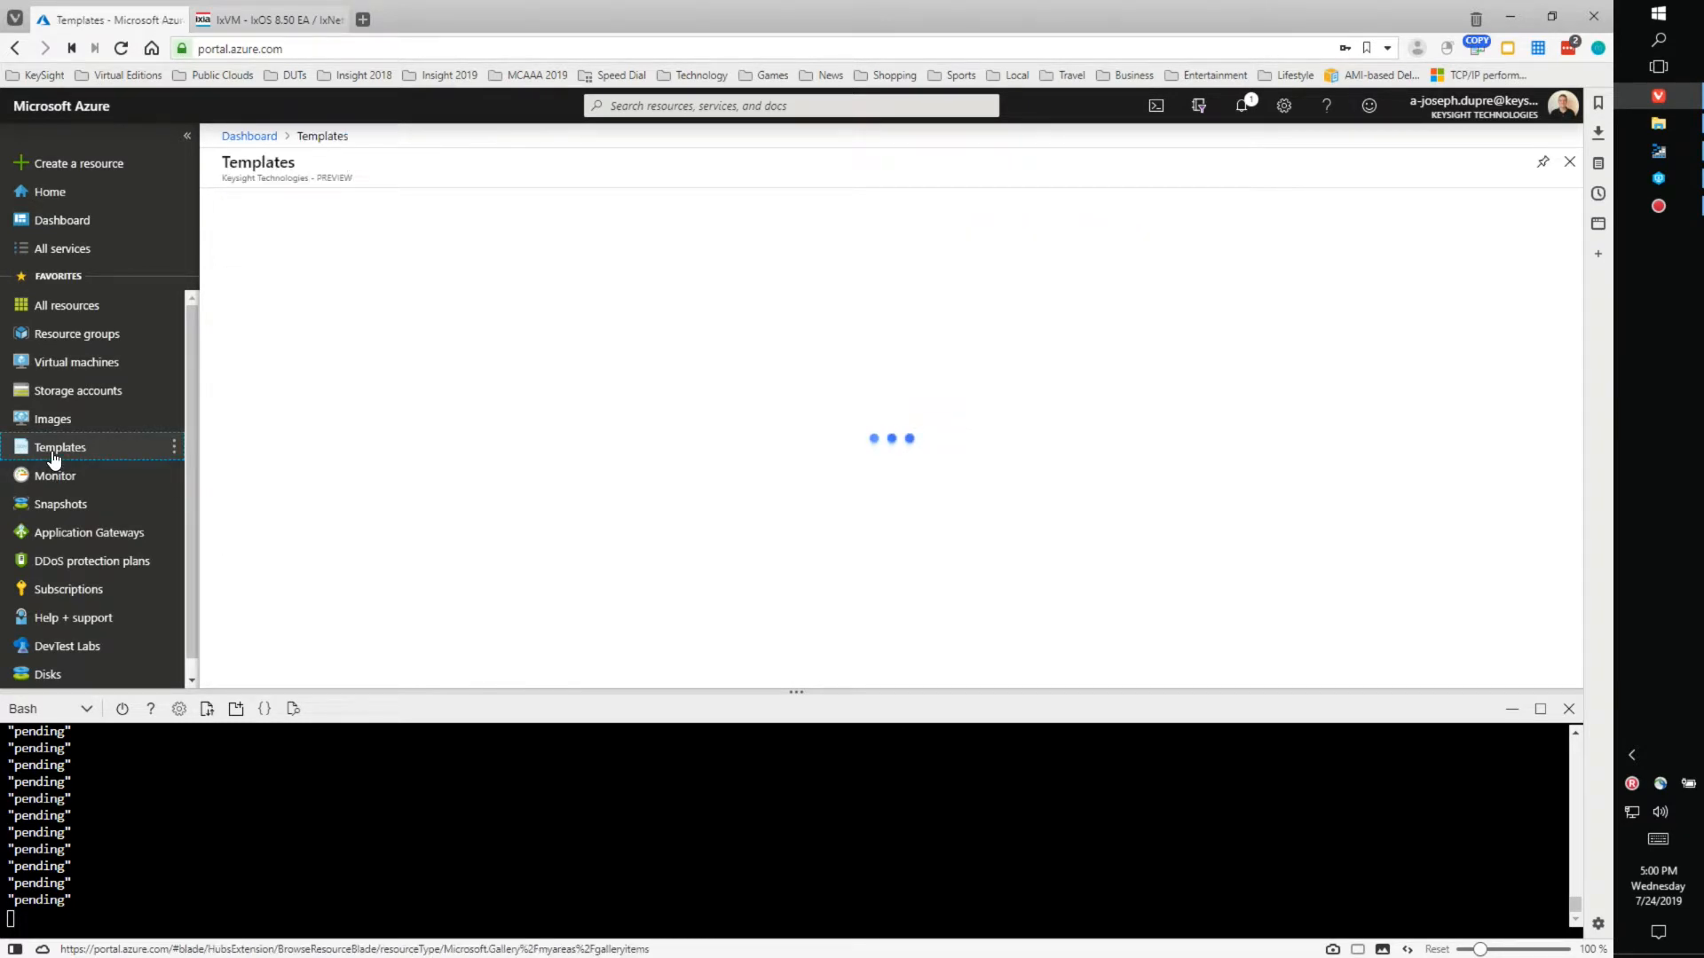
{"action": "left_click", "coordinate": [247, 206]}
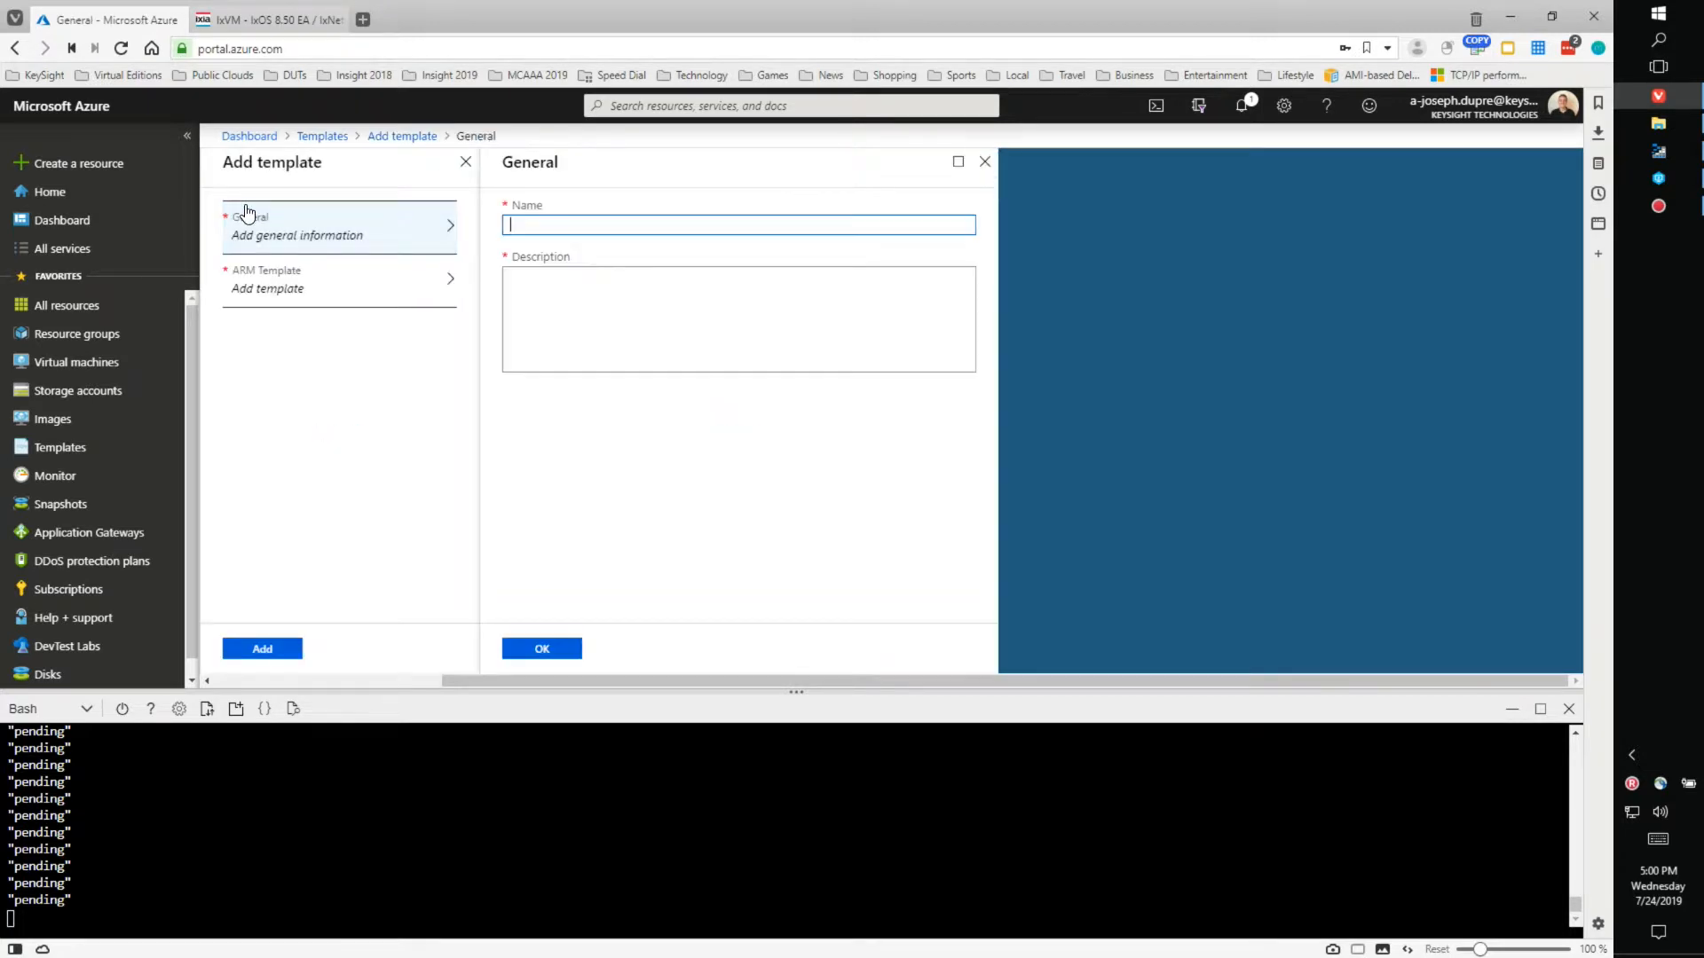
- Name and describe the template IxLoad_9_00_Azure_2_Virtual_Test_Appliance_DemoSetup_ARM_Template and confirm General
{"action": "right_click", "coordinate": [569, 225]}
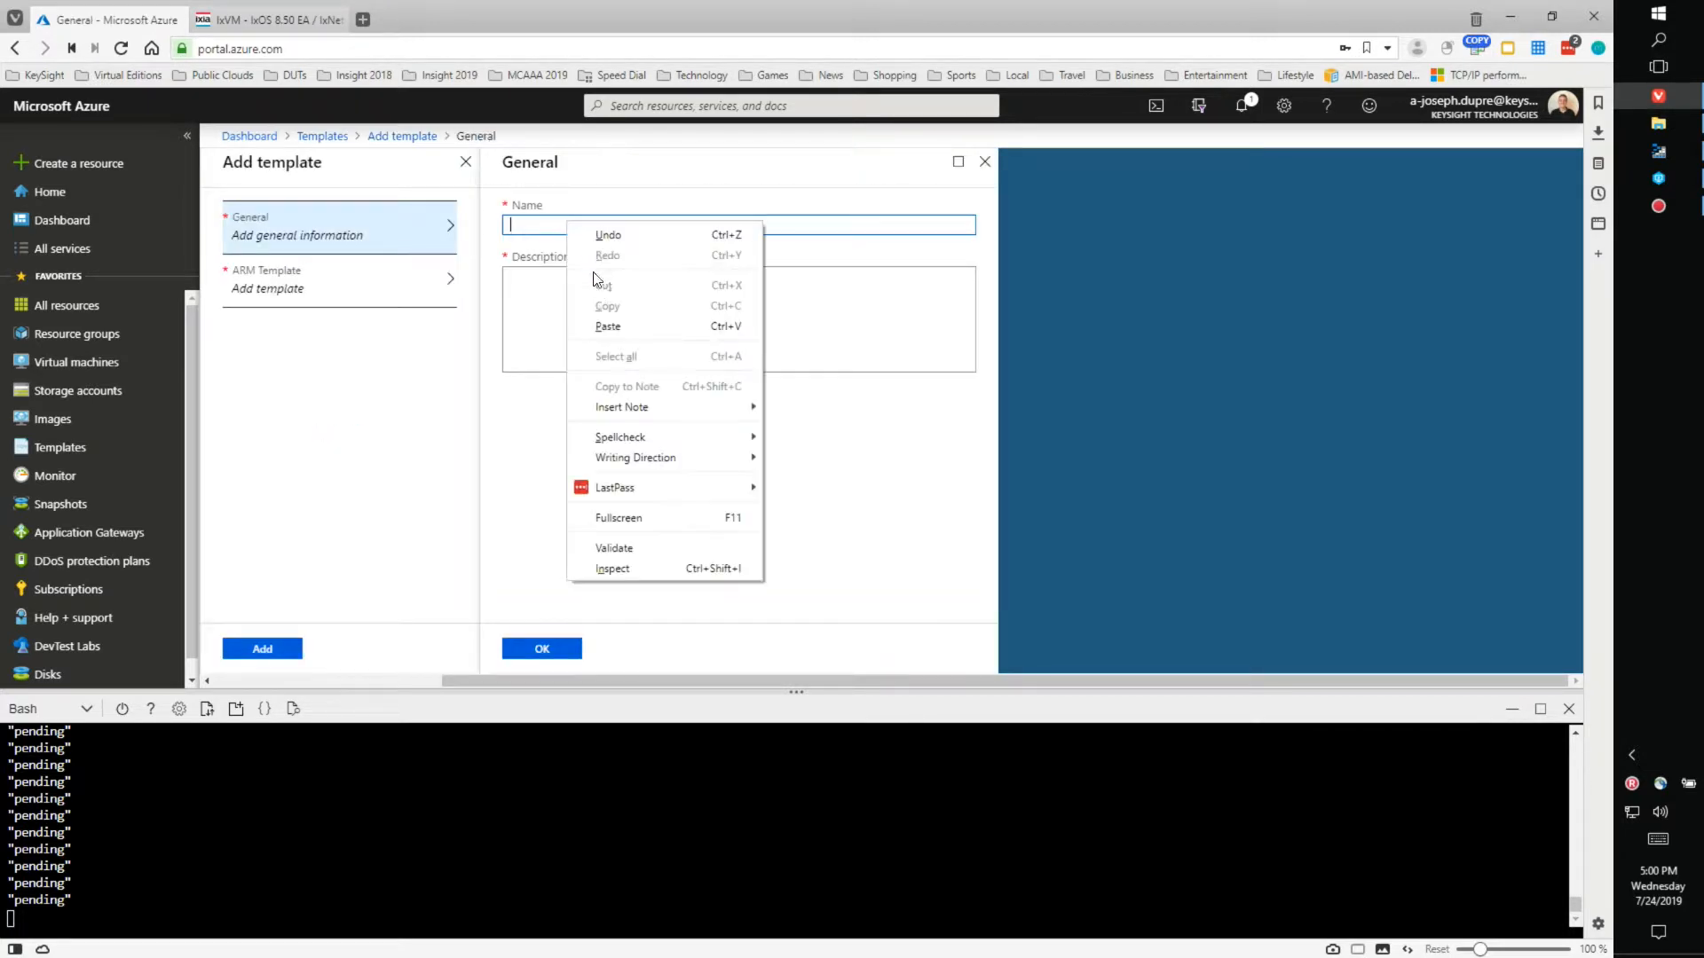
{"action": "left_click", "coordinate": [608, 326]}
{"action": "right_click", "coordinate": [568, 293]}
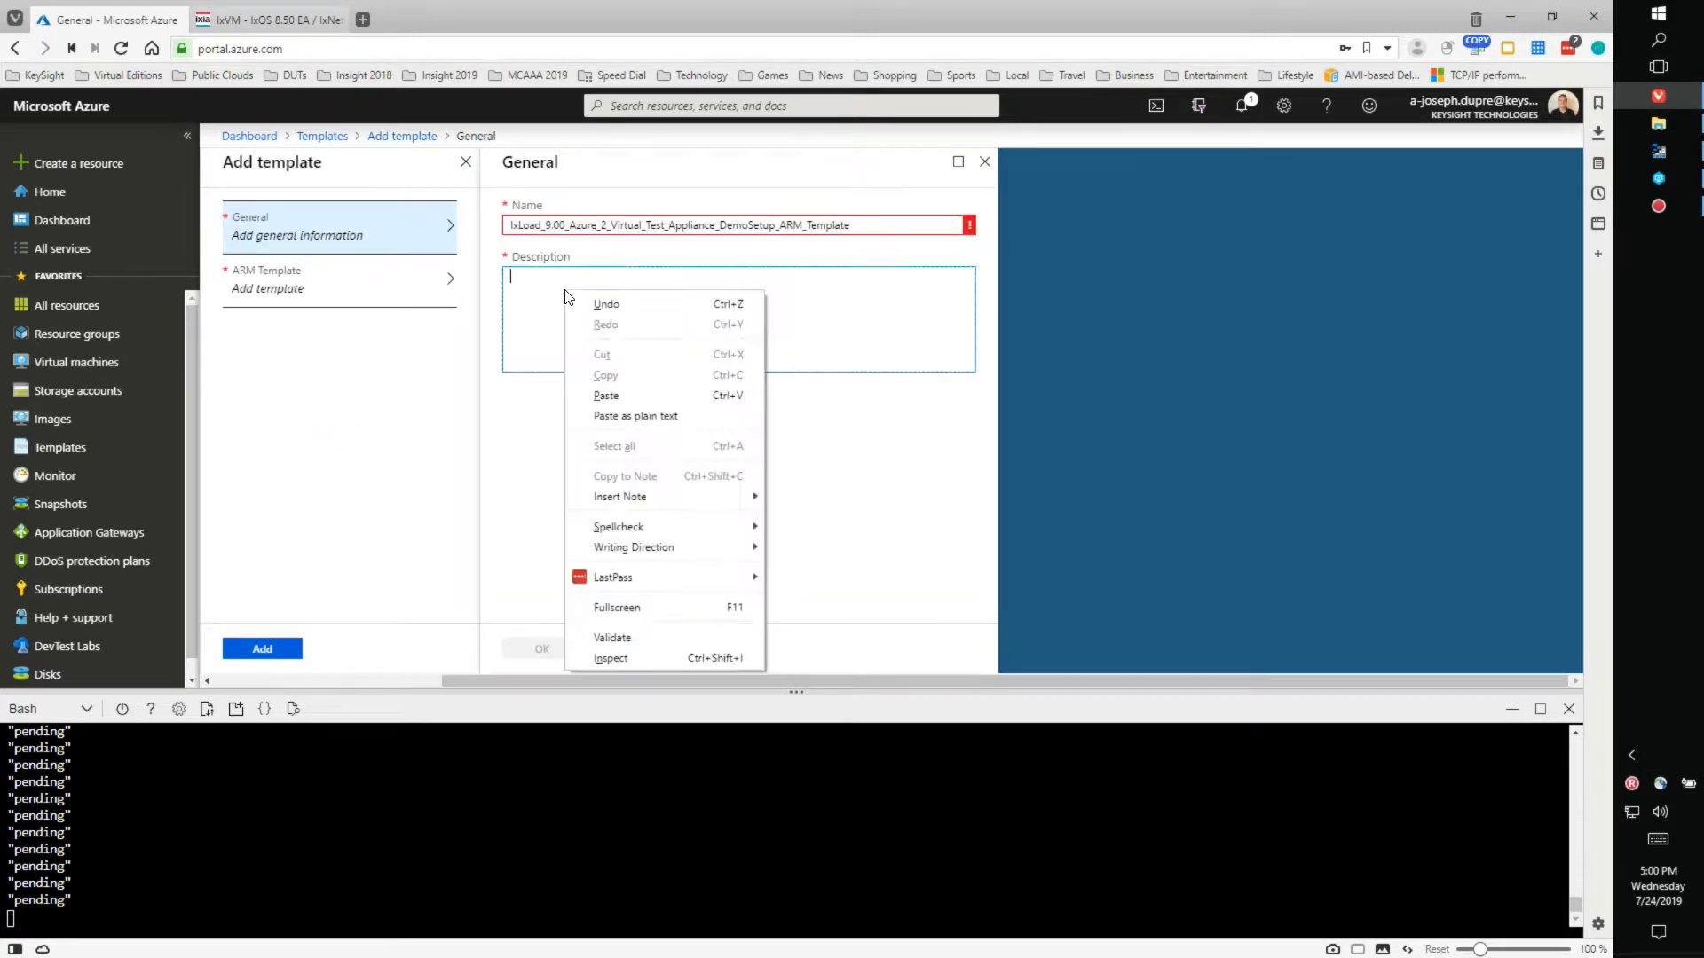
{"action": "left_click", "coordinate": [608, 394]}
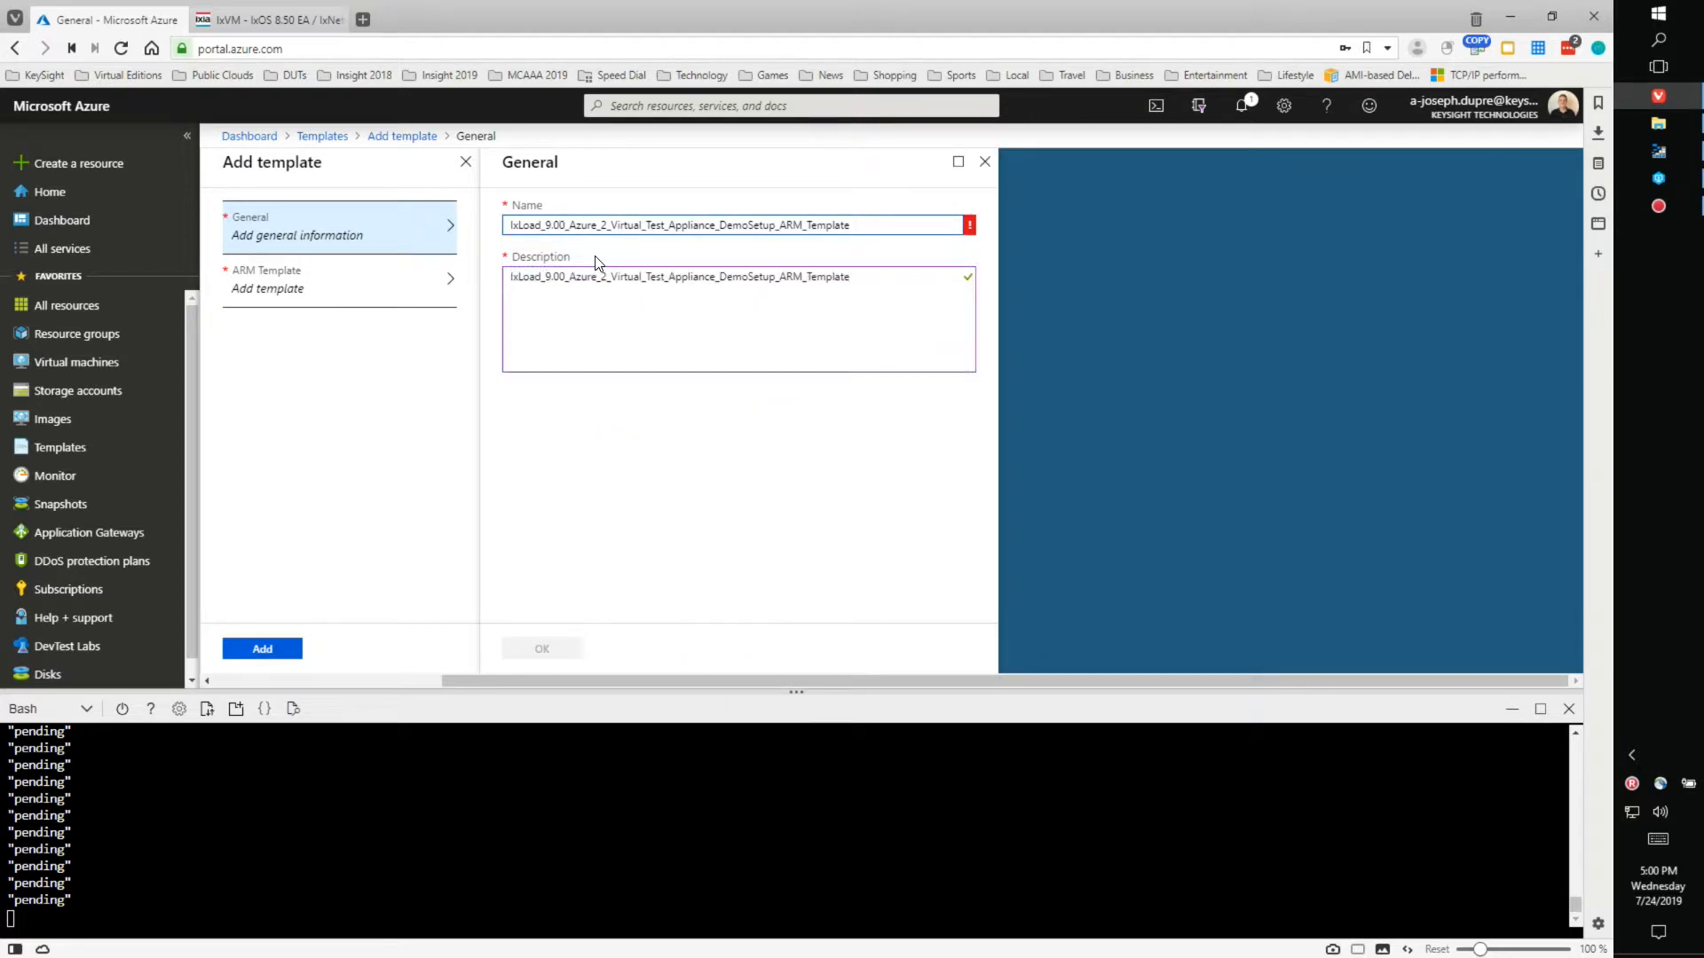
{"action": "key", "text": "BackSpace"}
{"action": "type", "text": "_"}
{"action": "left_click", "coordinate": [696, 331]}
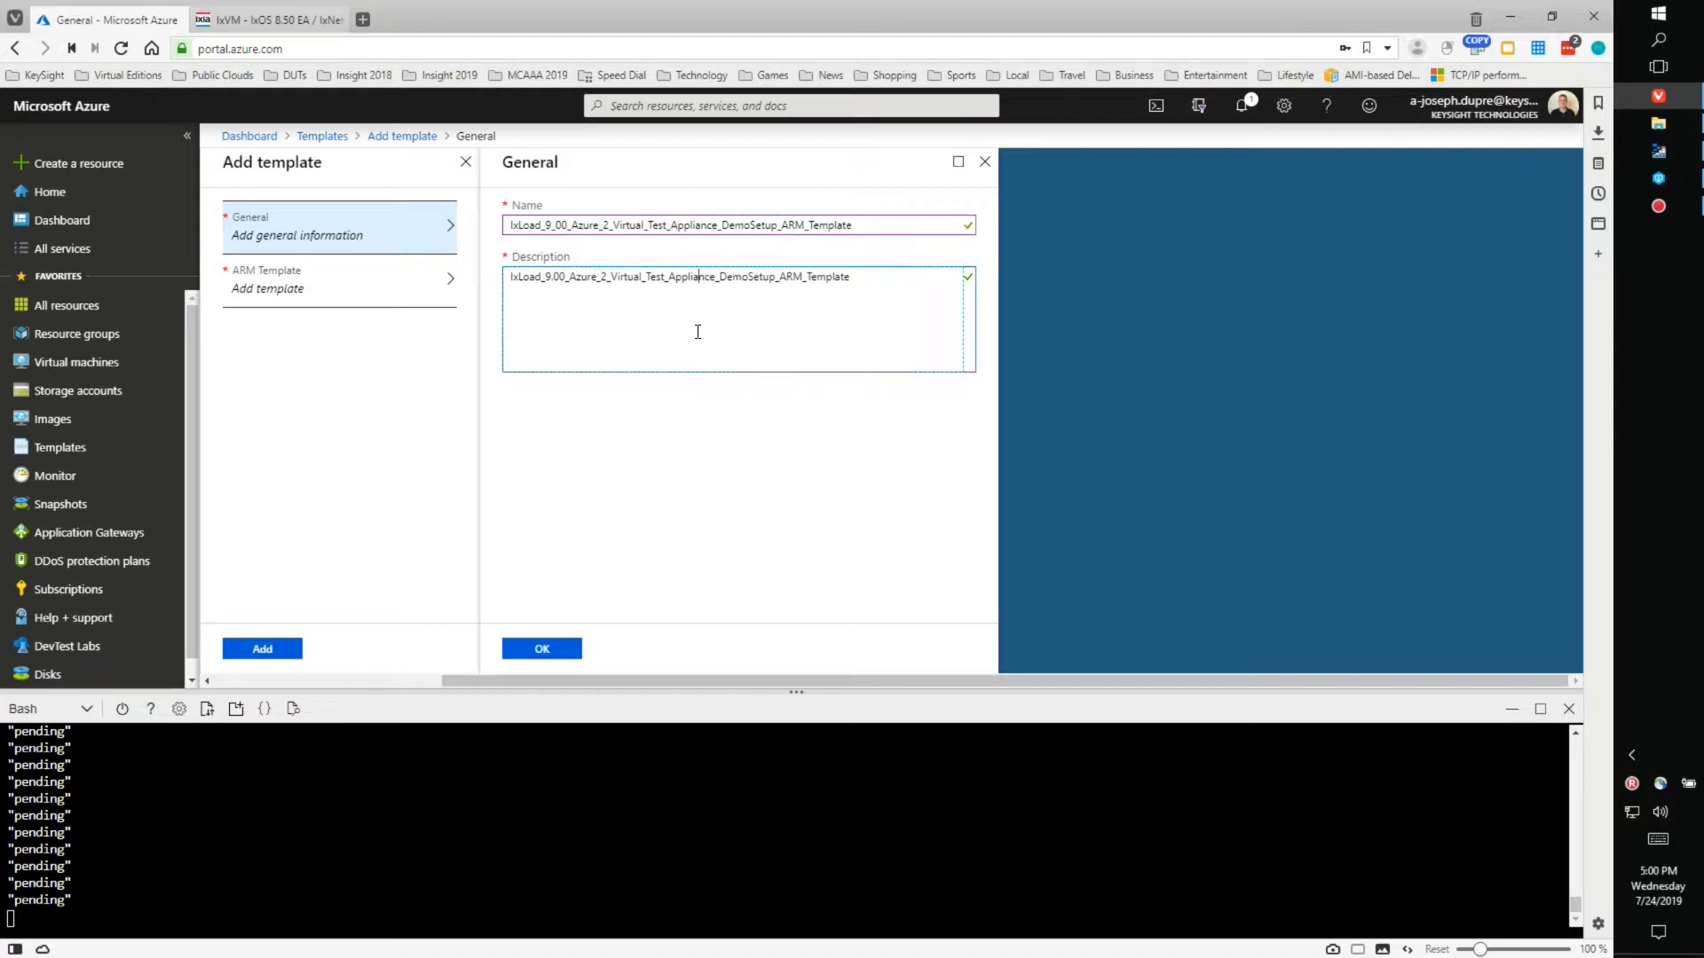
{"action": "left_click", "coordinate": [558, 655]}
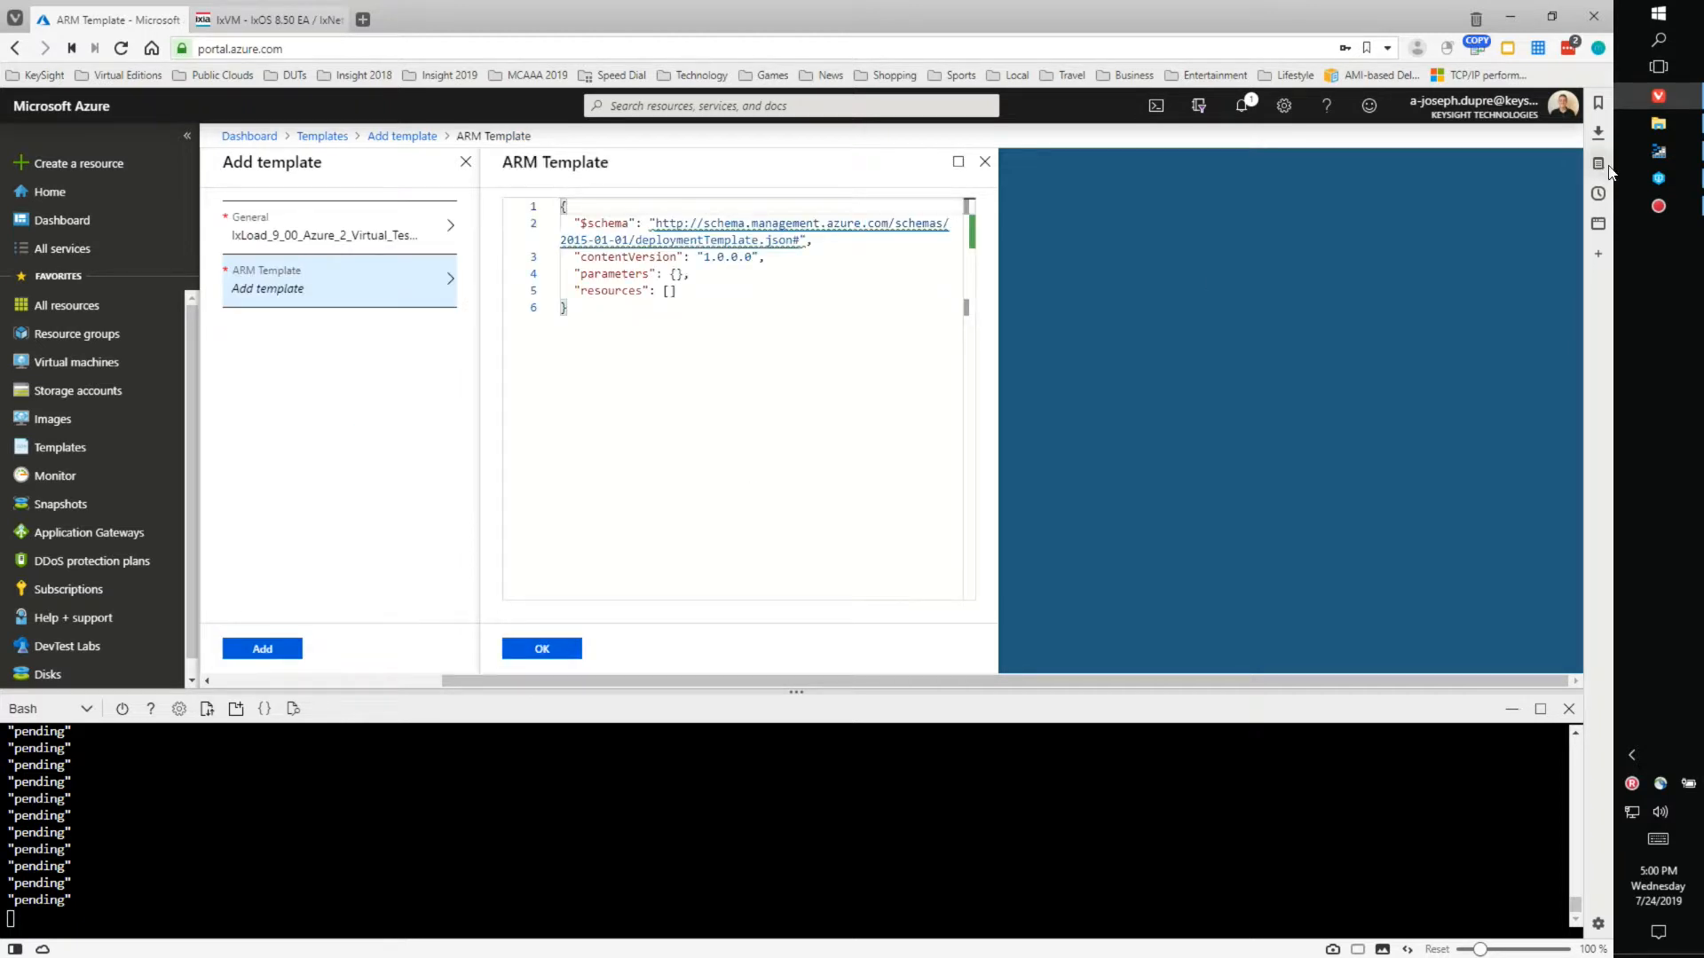
- Copy the entire DemoSetup ARM template JSON text from Notepad++
{"action": "left_click", "coordinate": [1662, 129]}
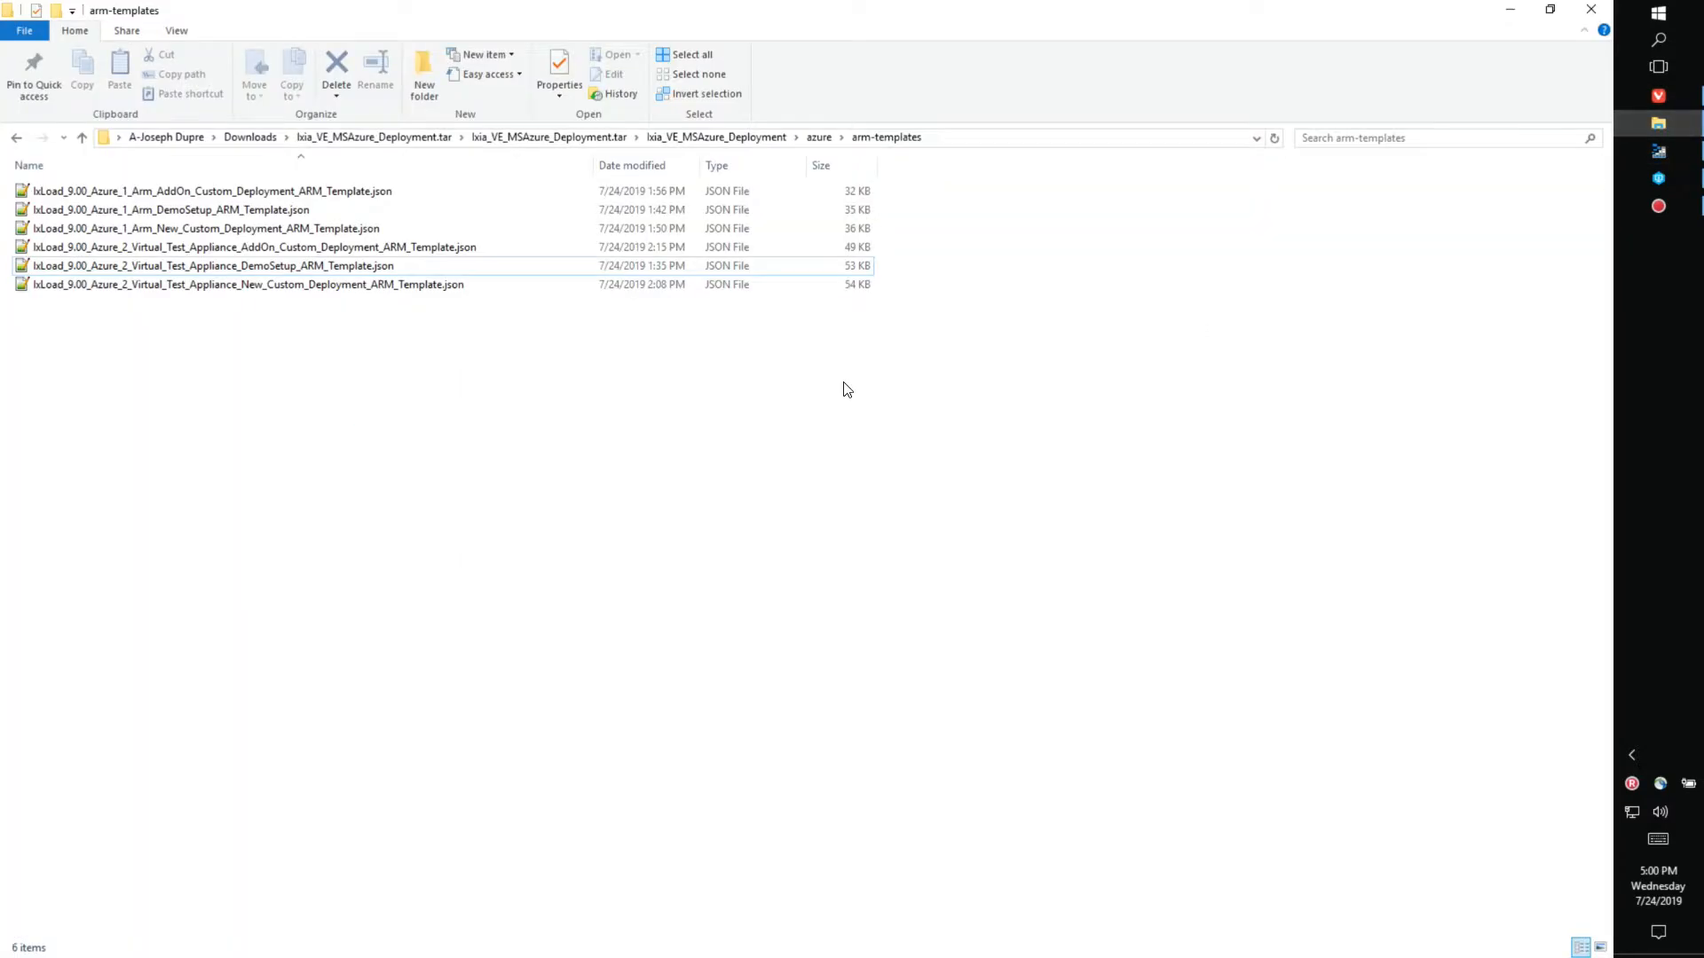
{"action": "left_click", "coordinate": [250, 267]}
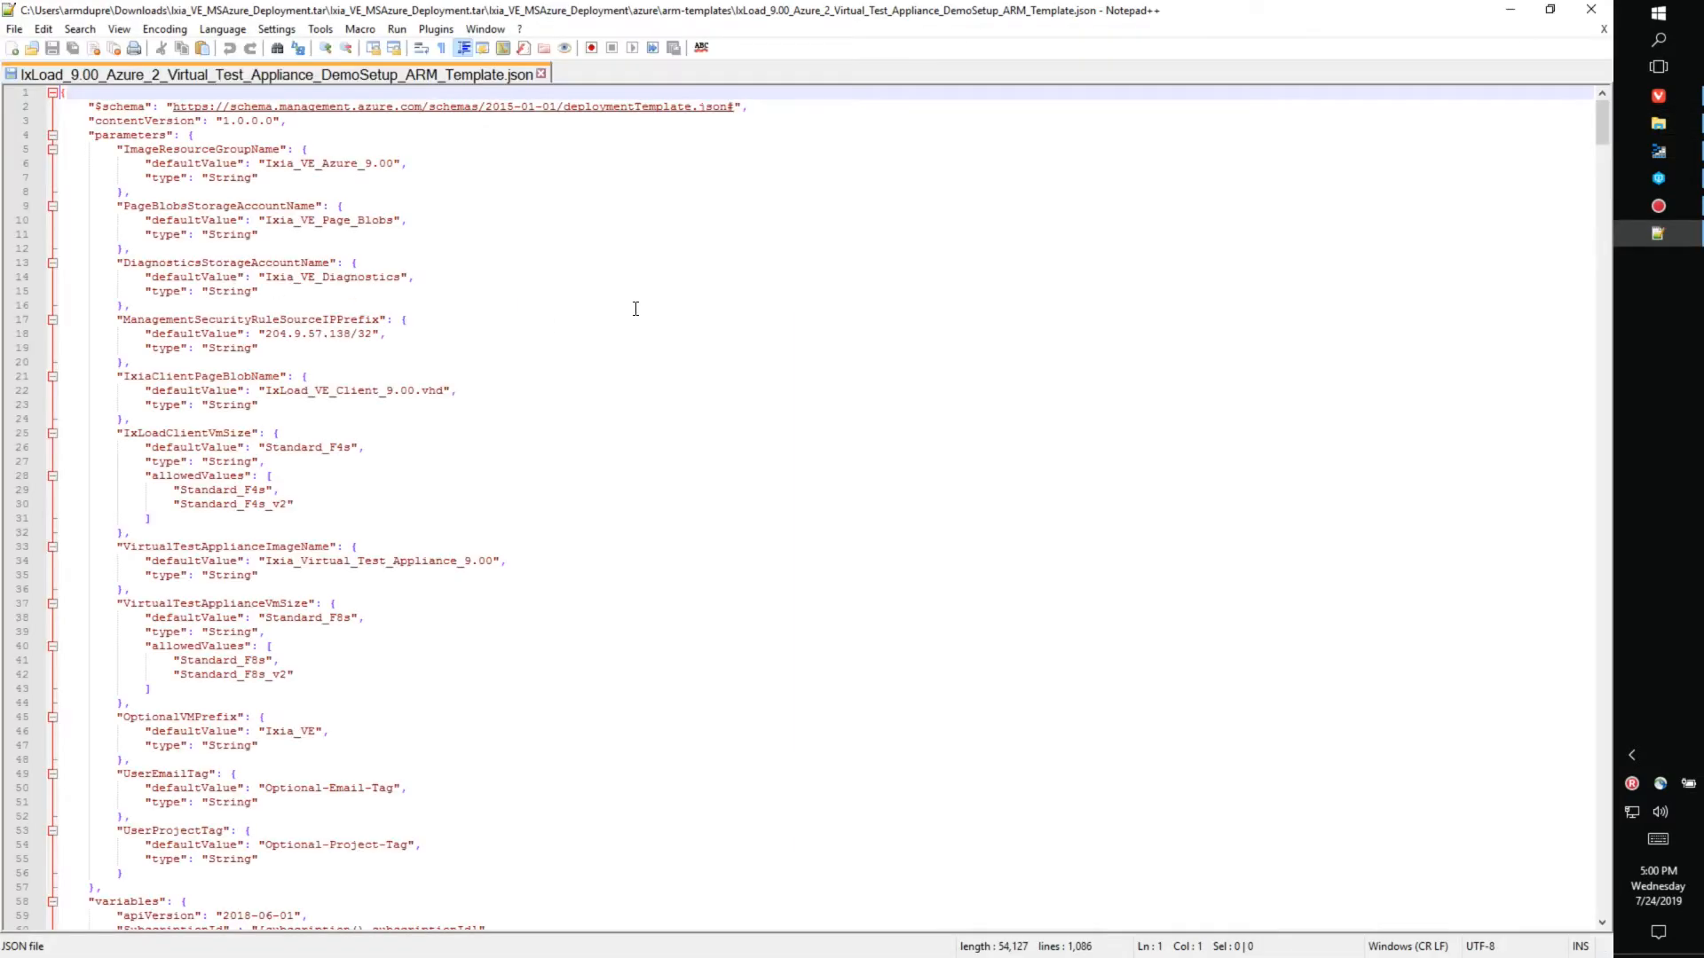
{"action": "right_click", "coordinate": [662, 307]}
{"action": "left_click", "coordinate": [715, 392]}
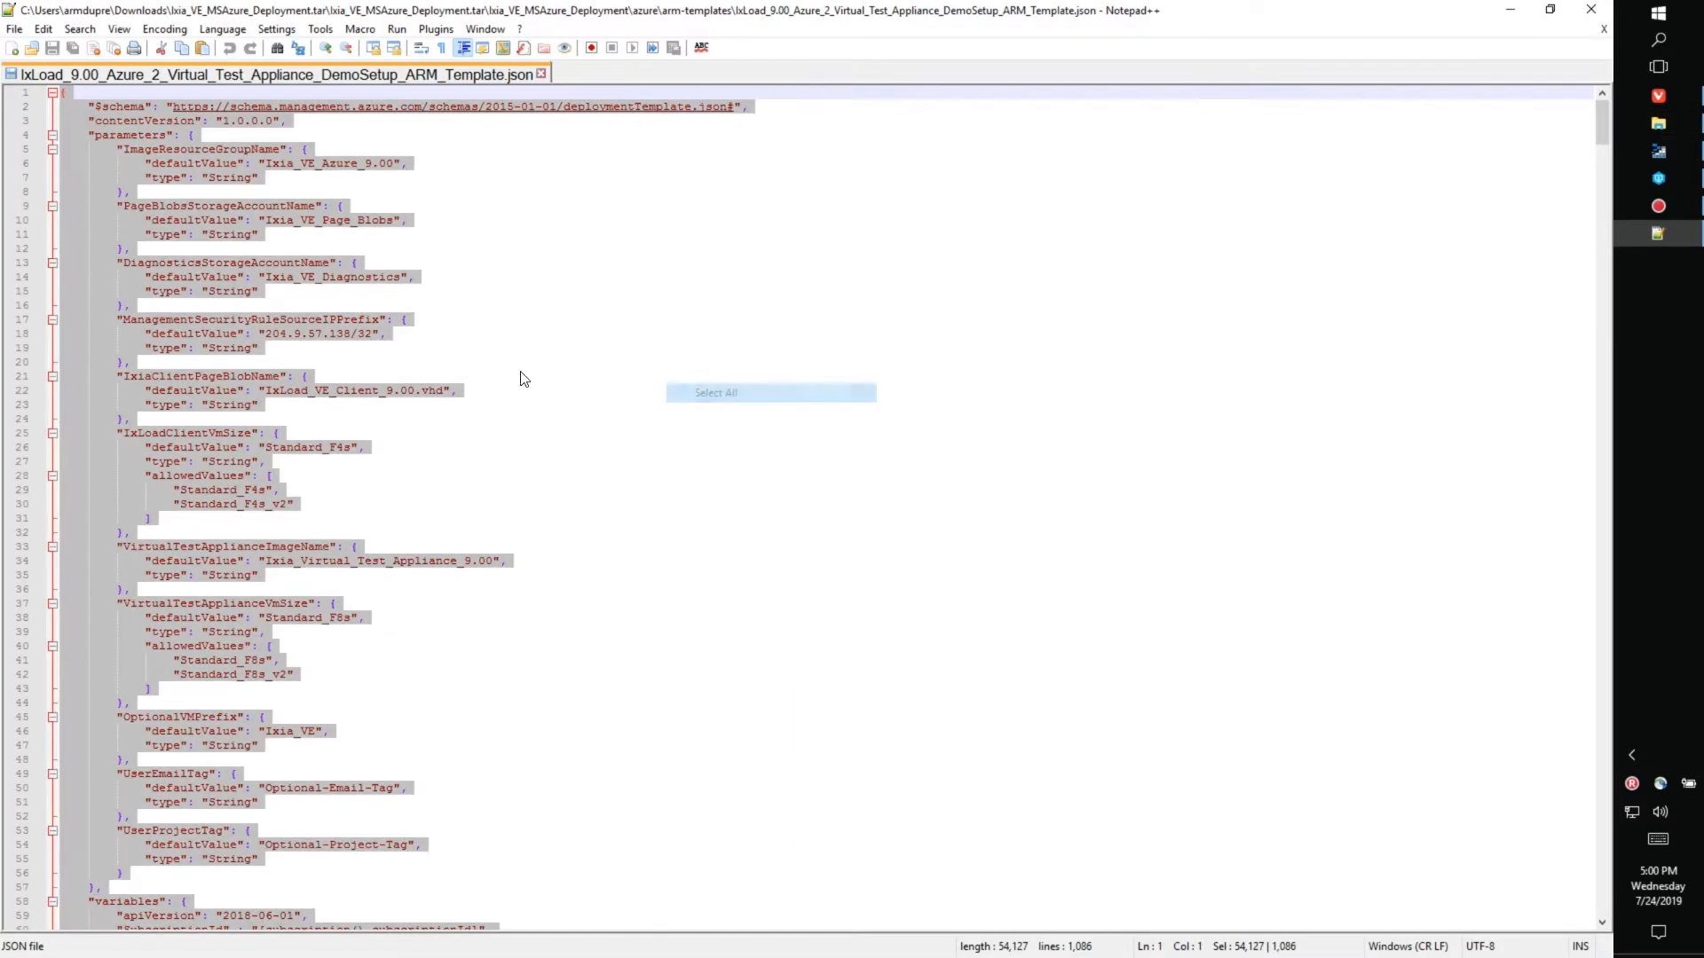
{"action": "right_click", "coordinate": [323, 279]}
{"action": "left_click", "coordinate": [365, 309]}
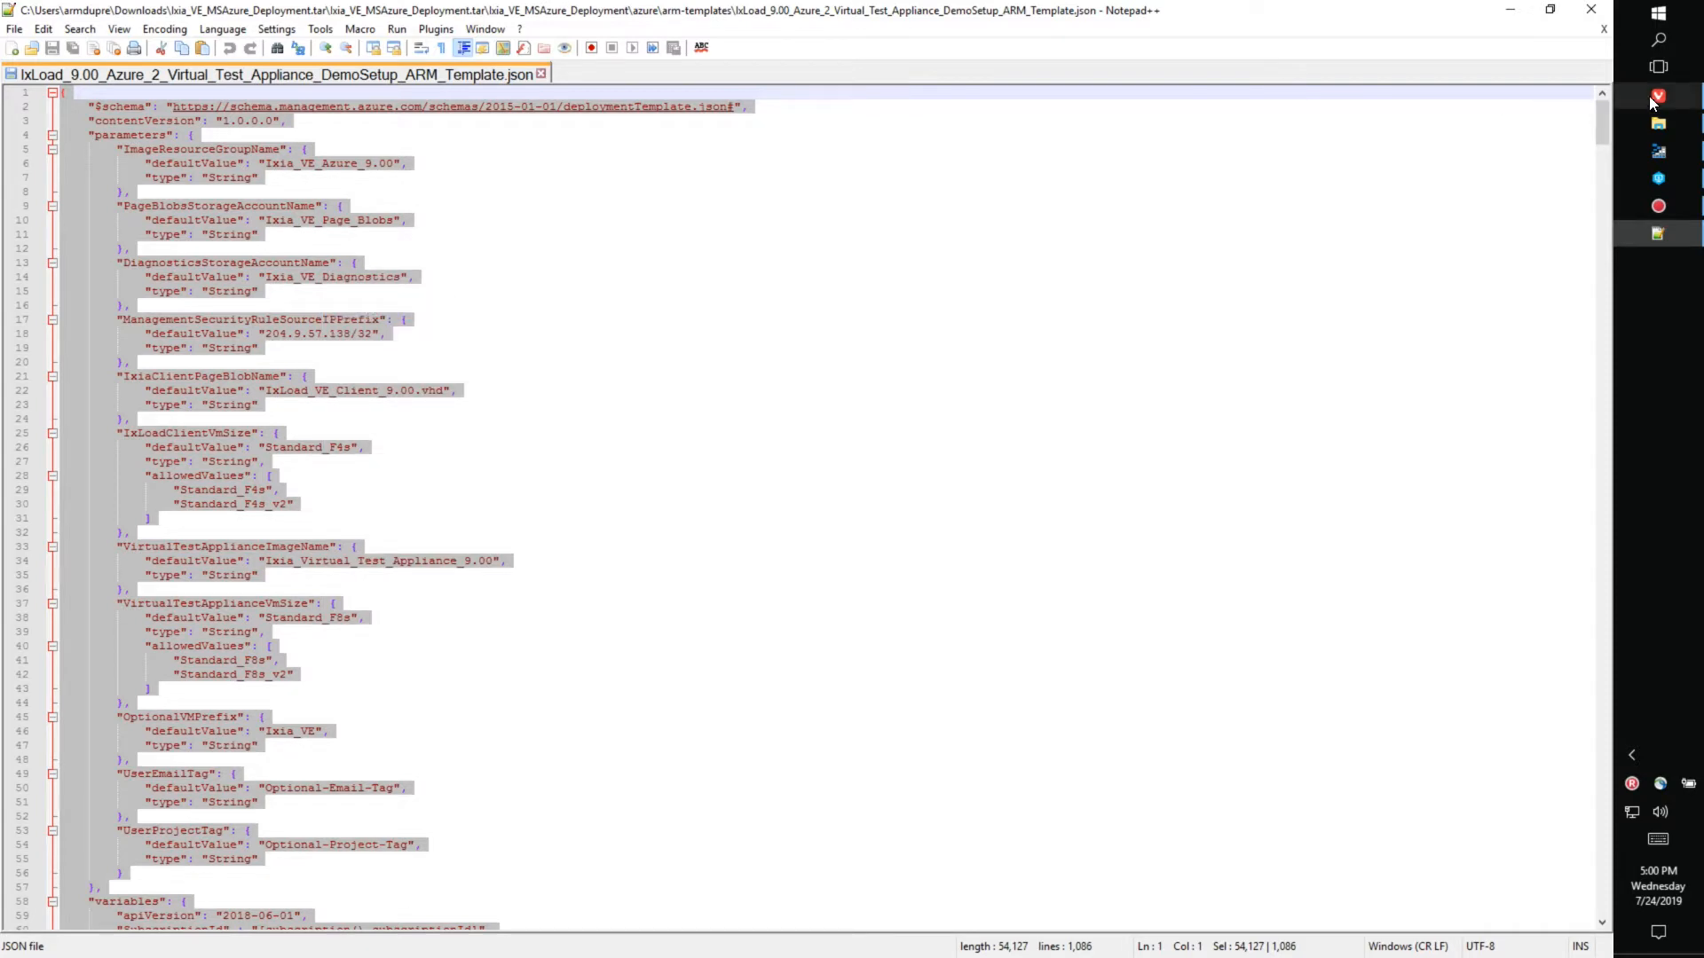
- Paste the DemoSetup JSON over the default ARM template, accept it, and add the template
{"action": "left_click", "coordinate": [1657, 95]}
{"action": "left_click", "coordinate": [780, 429]}
{"action": "key", "text": "ctrl+a"}
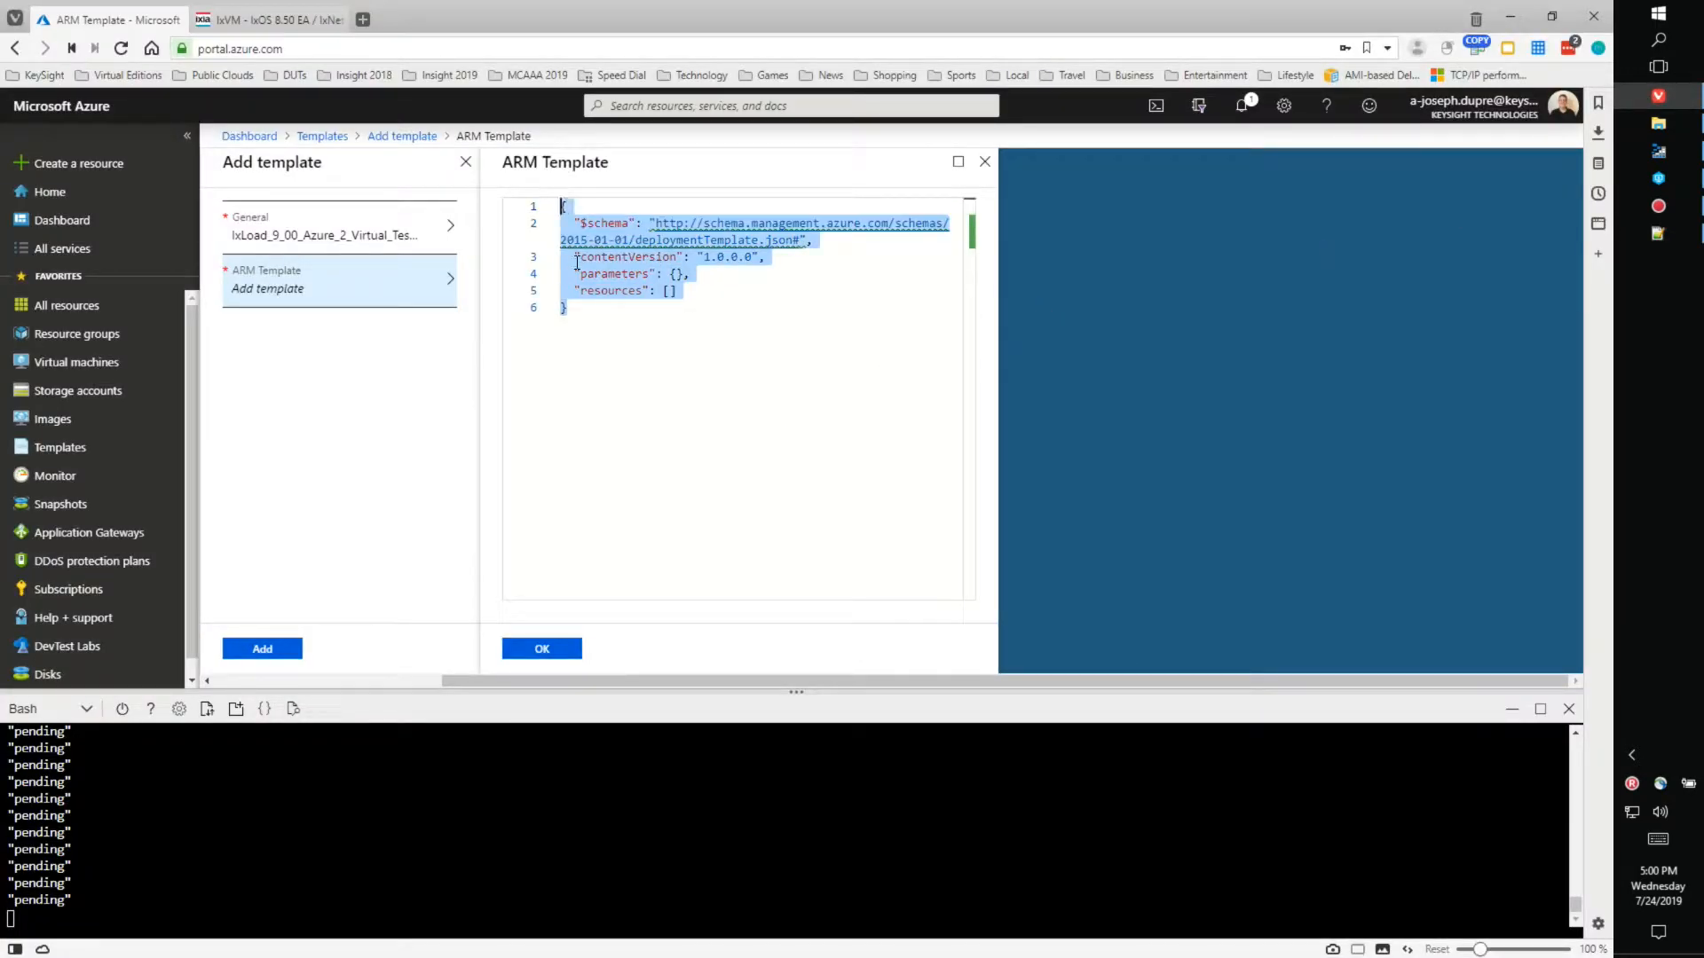
{"action": "key", "text": "ctrl+v"}
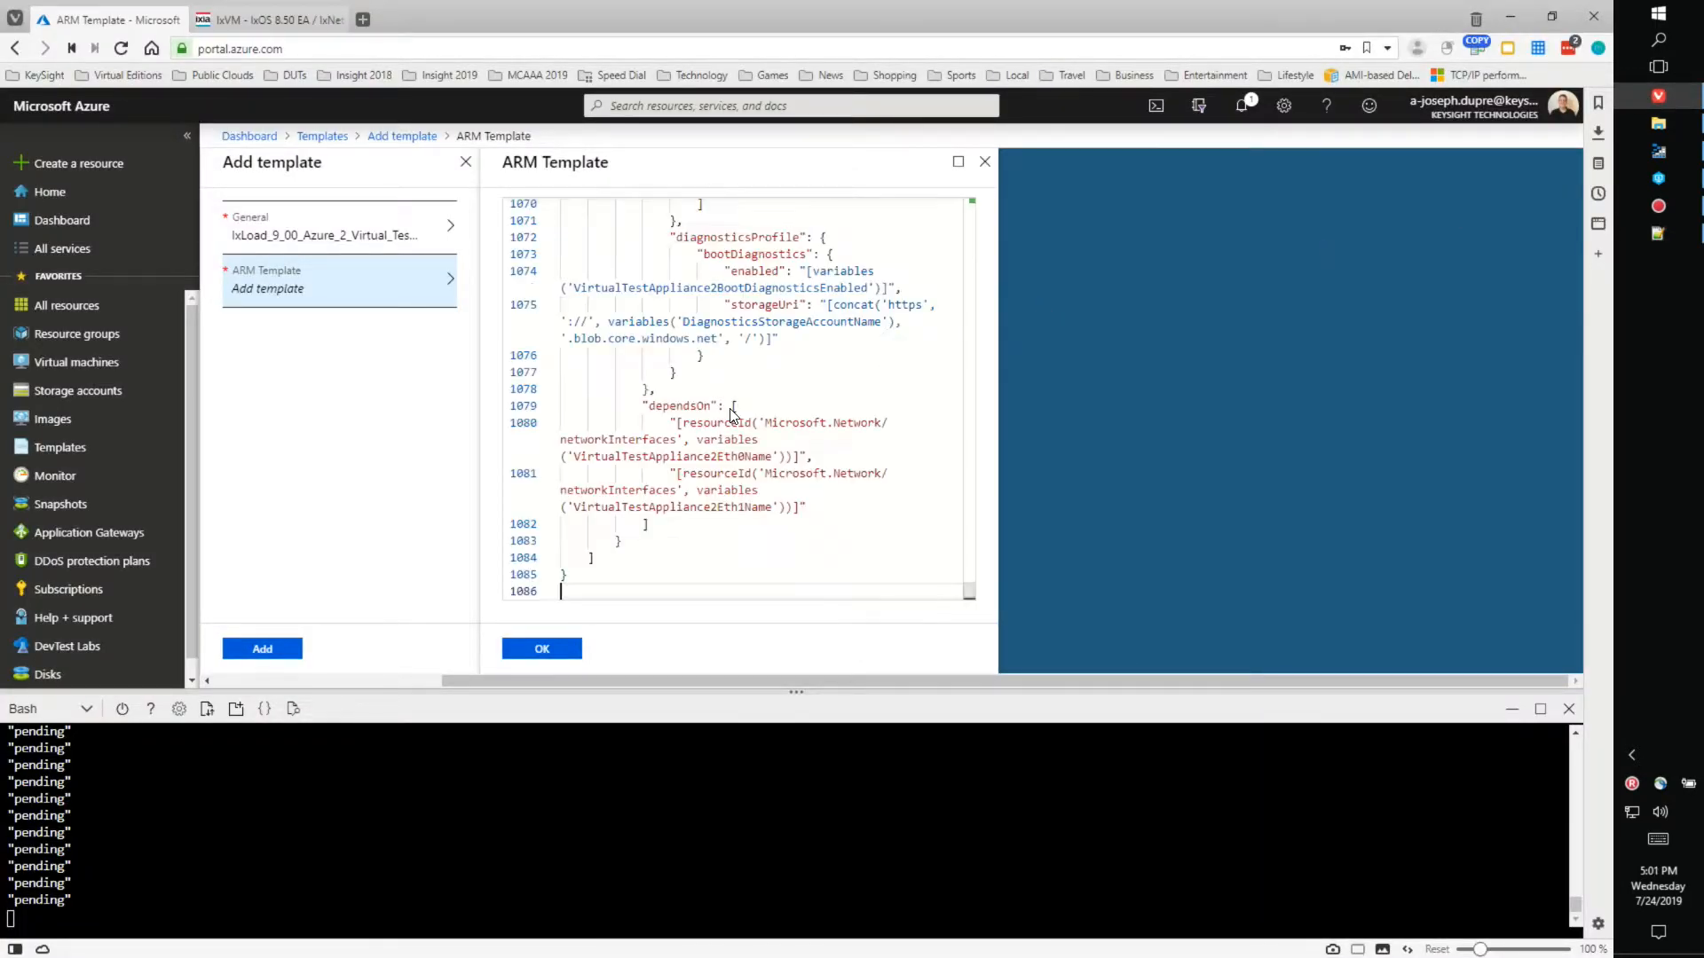
{"action": "left_click", "coordinate": [542, 649]}
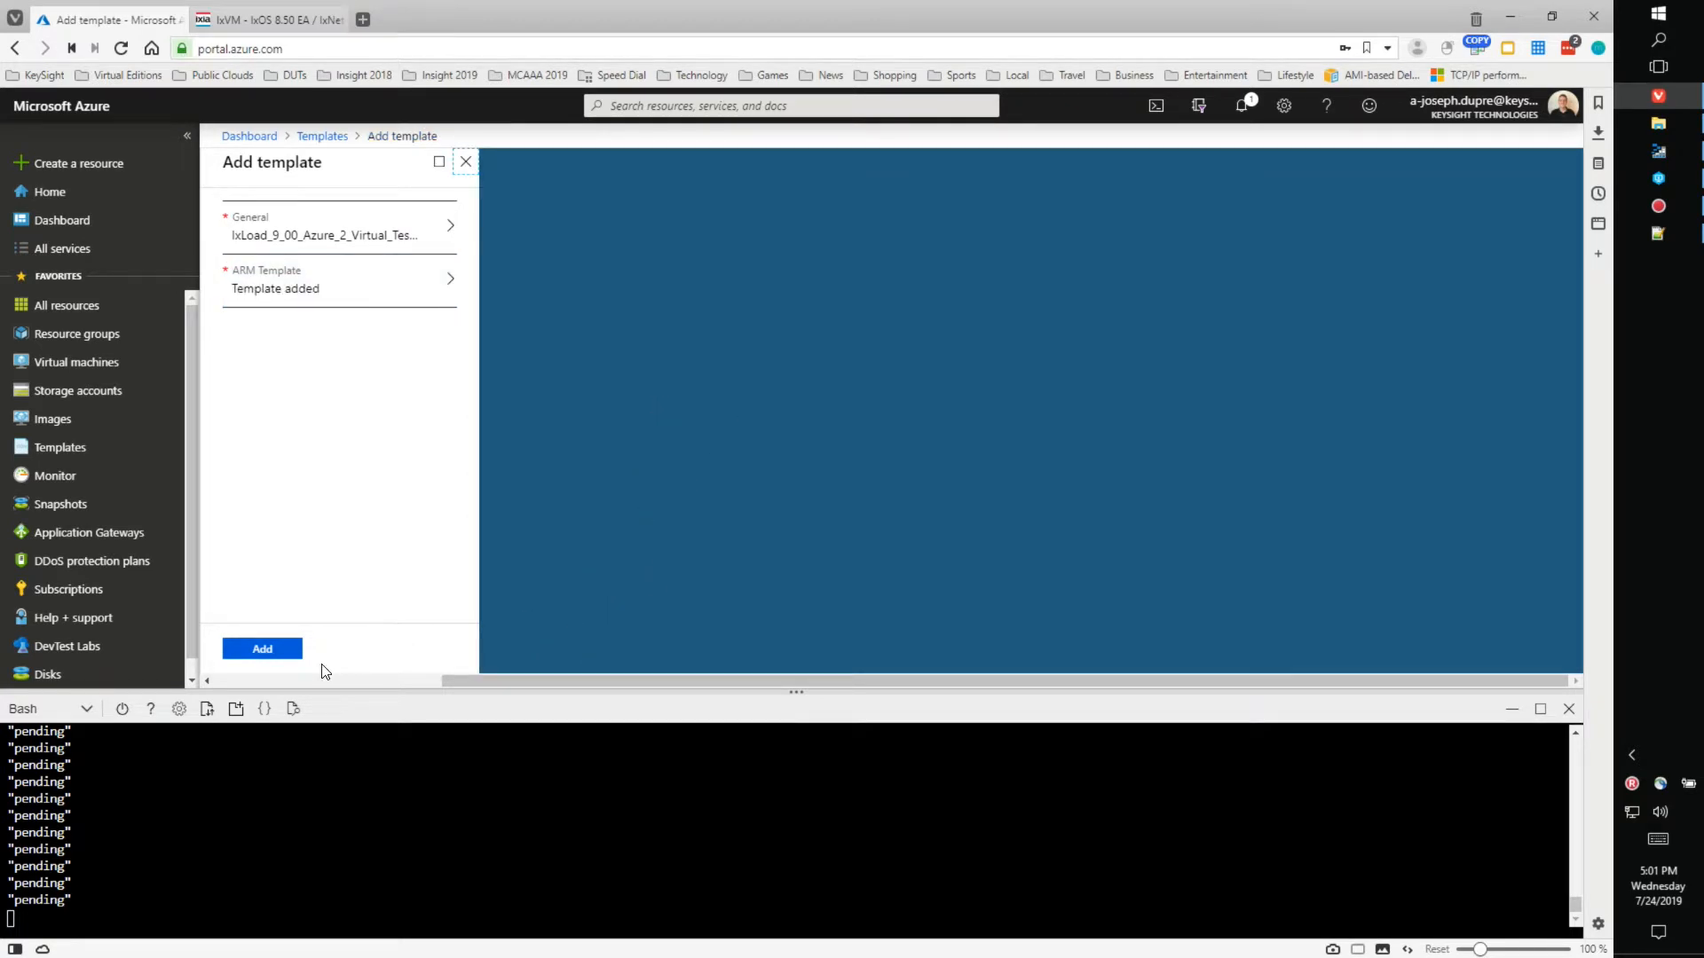
{"action": "left_click", "coordinate": [269, 653]}
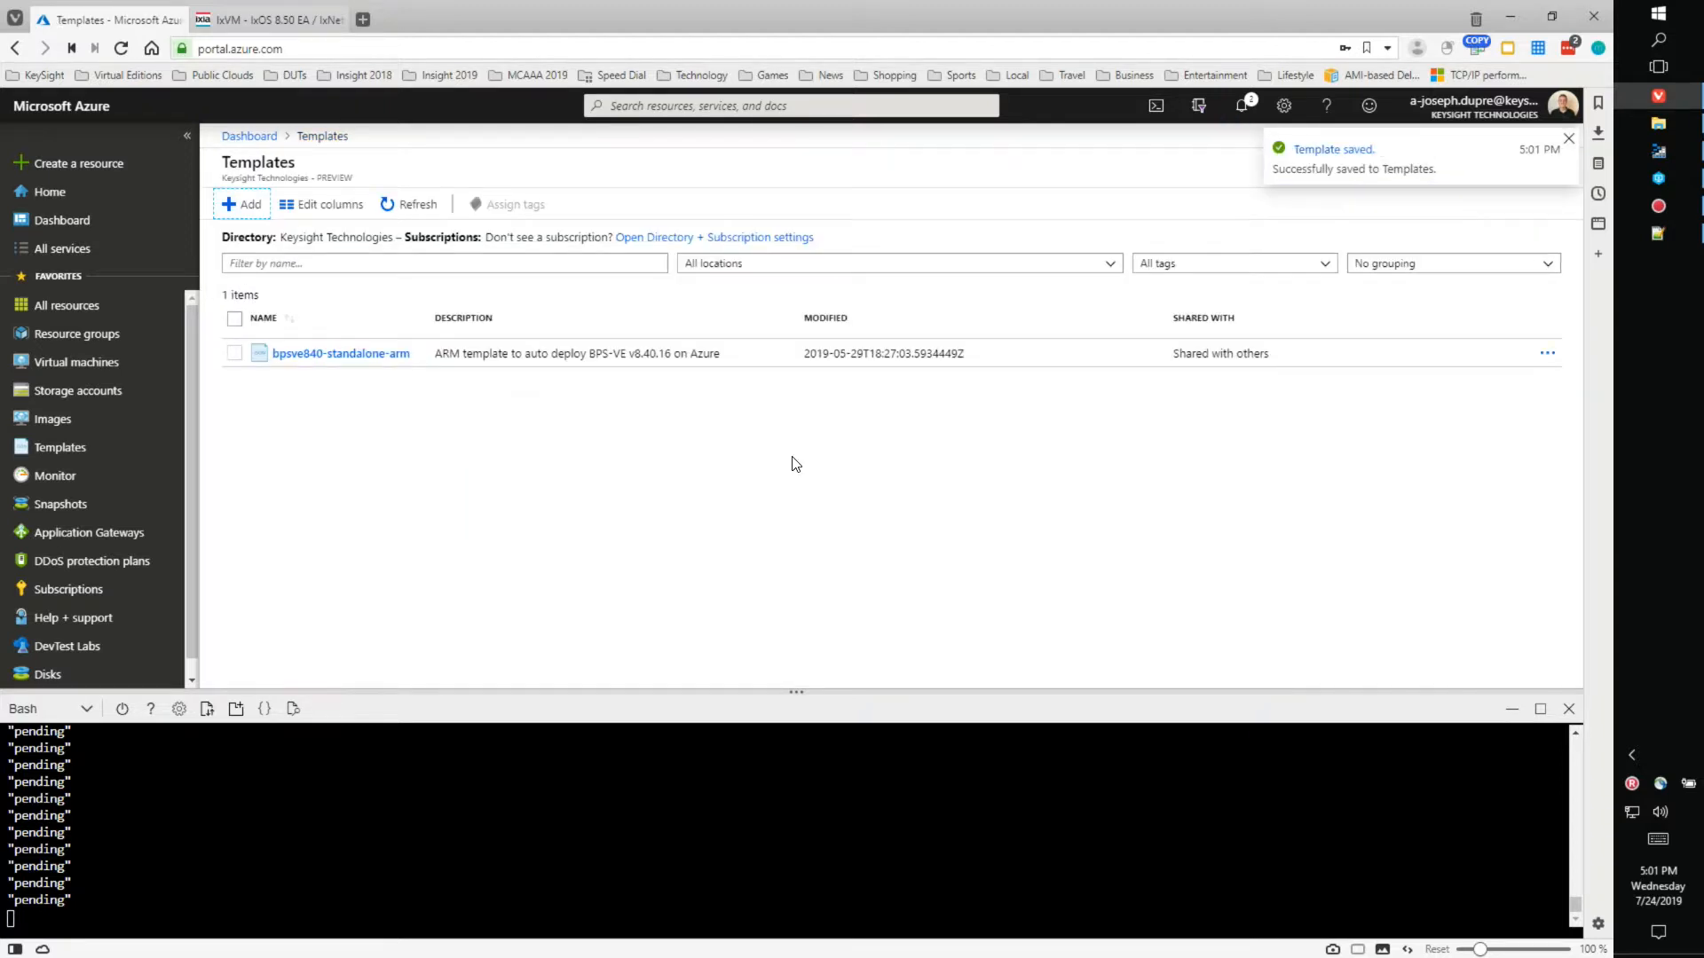
- Refresh Templates, widen the Description column, and open the ixload DemoSetup template's details
{"action": "left_click", "coordinate": [411, 203]}
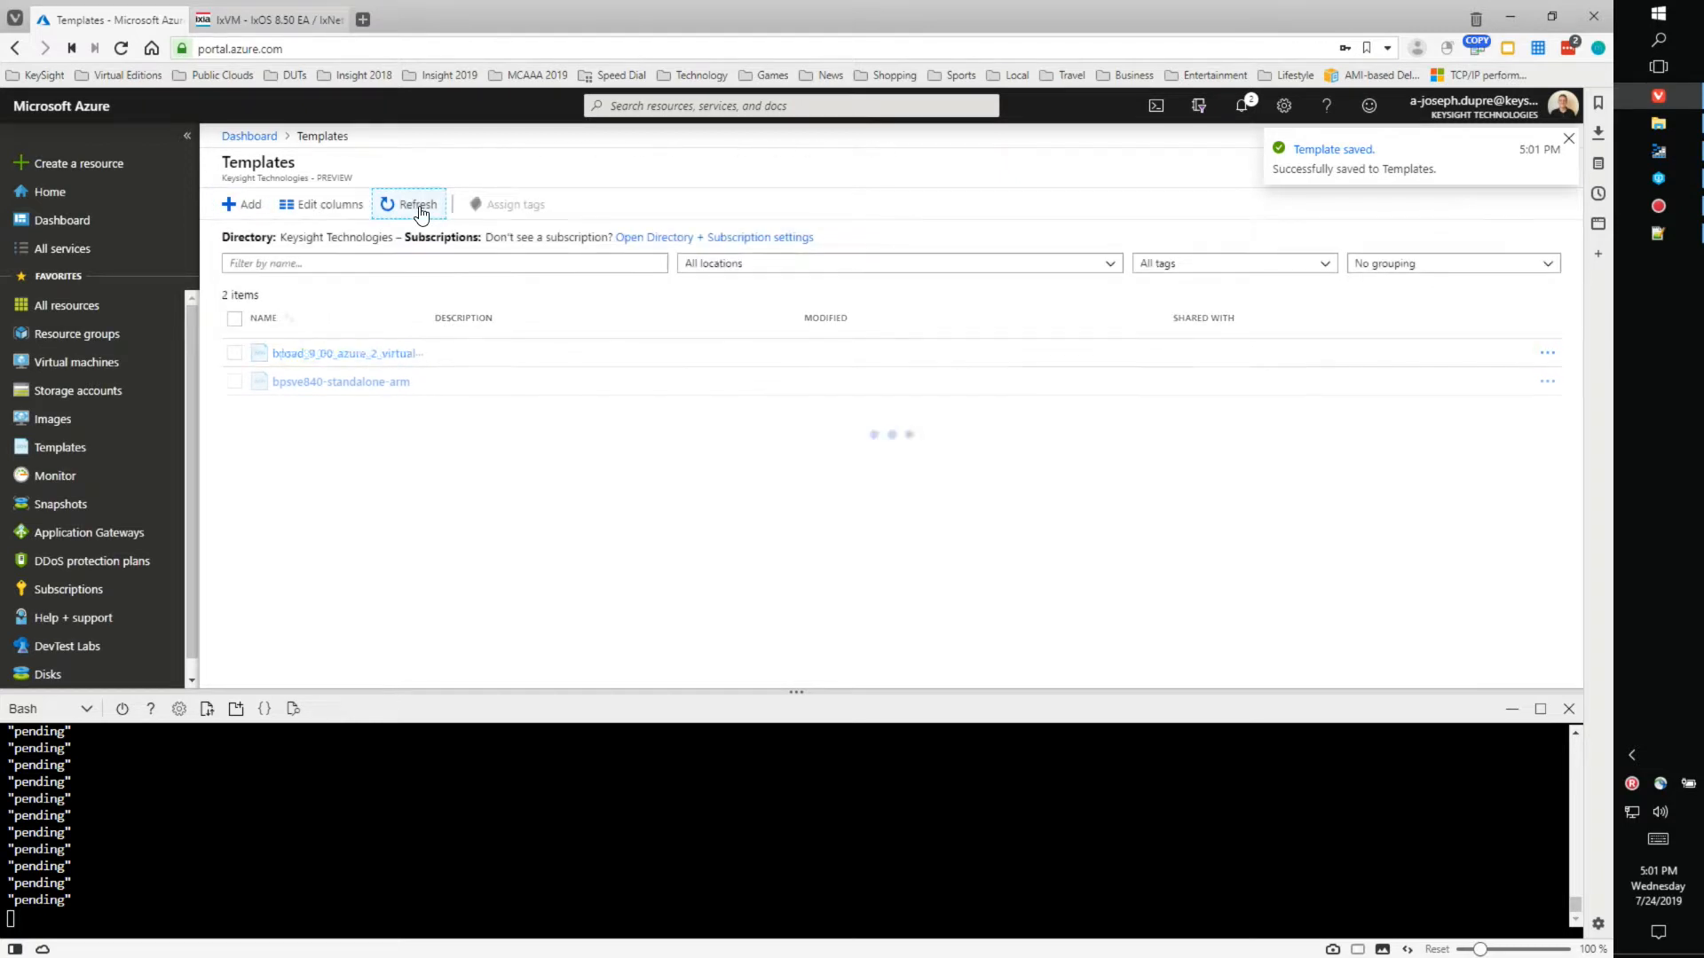
{"action": "left_click", "coordinate": [772, 267]}
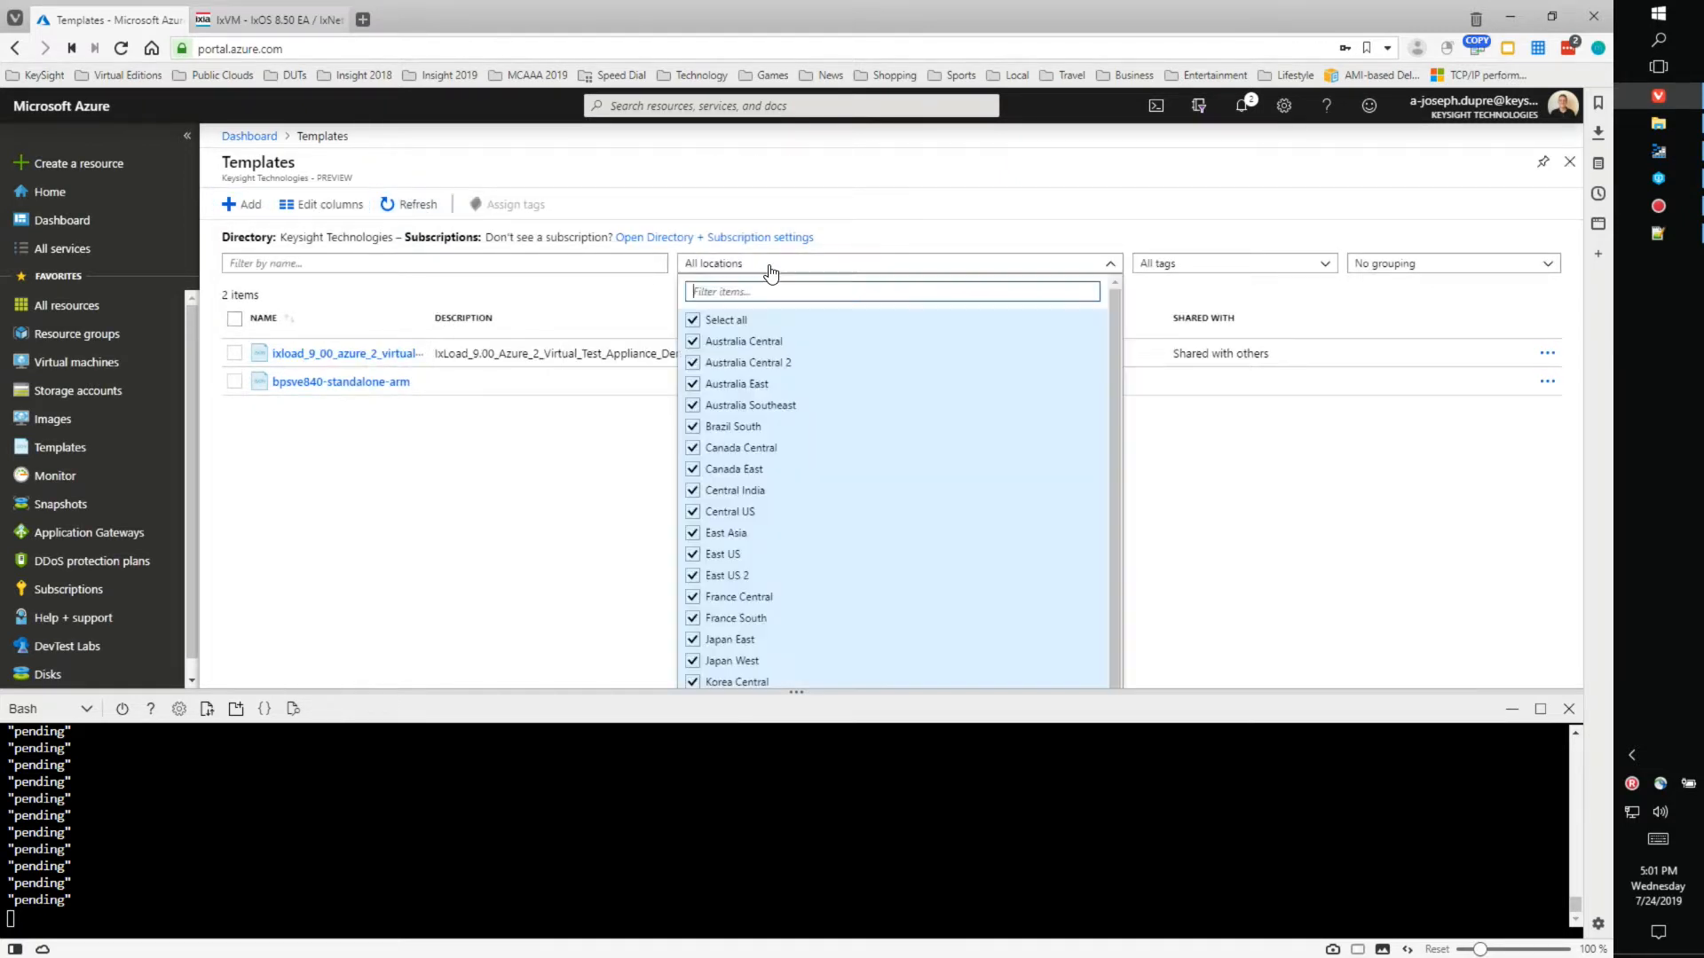
{"action": "left_click", "coordinate": [891, 163]}
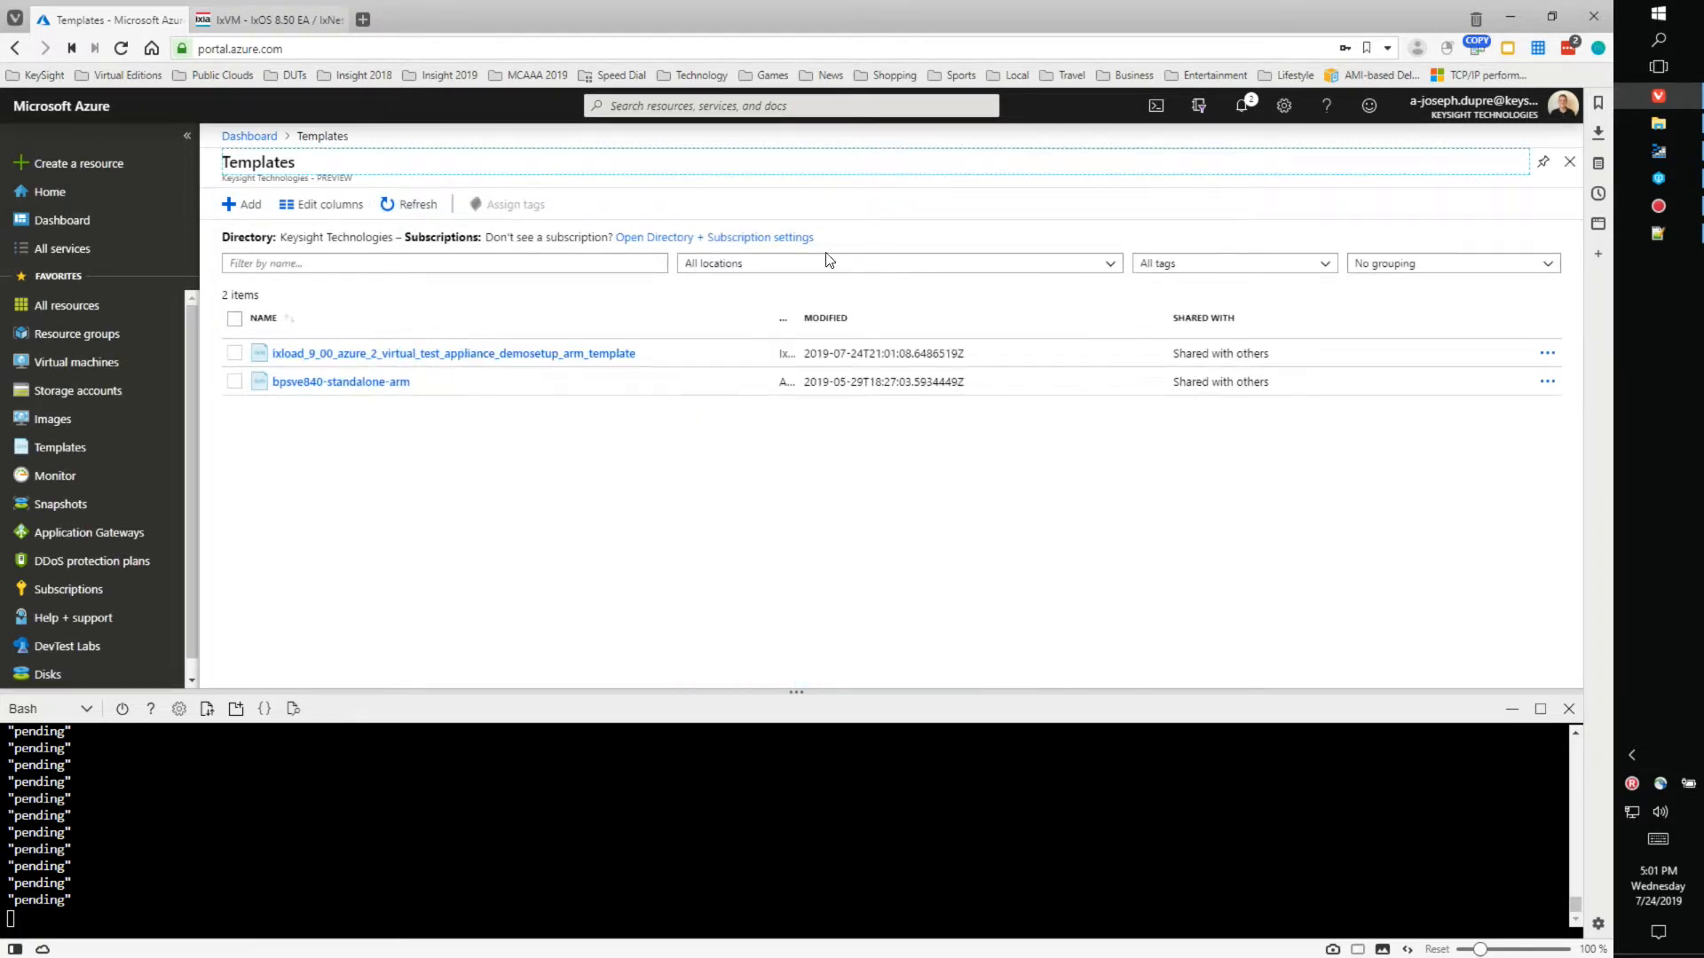
{"action": "left_click_drag", "start_coordinate": [776, 323], "coordinate": [955, 310]}
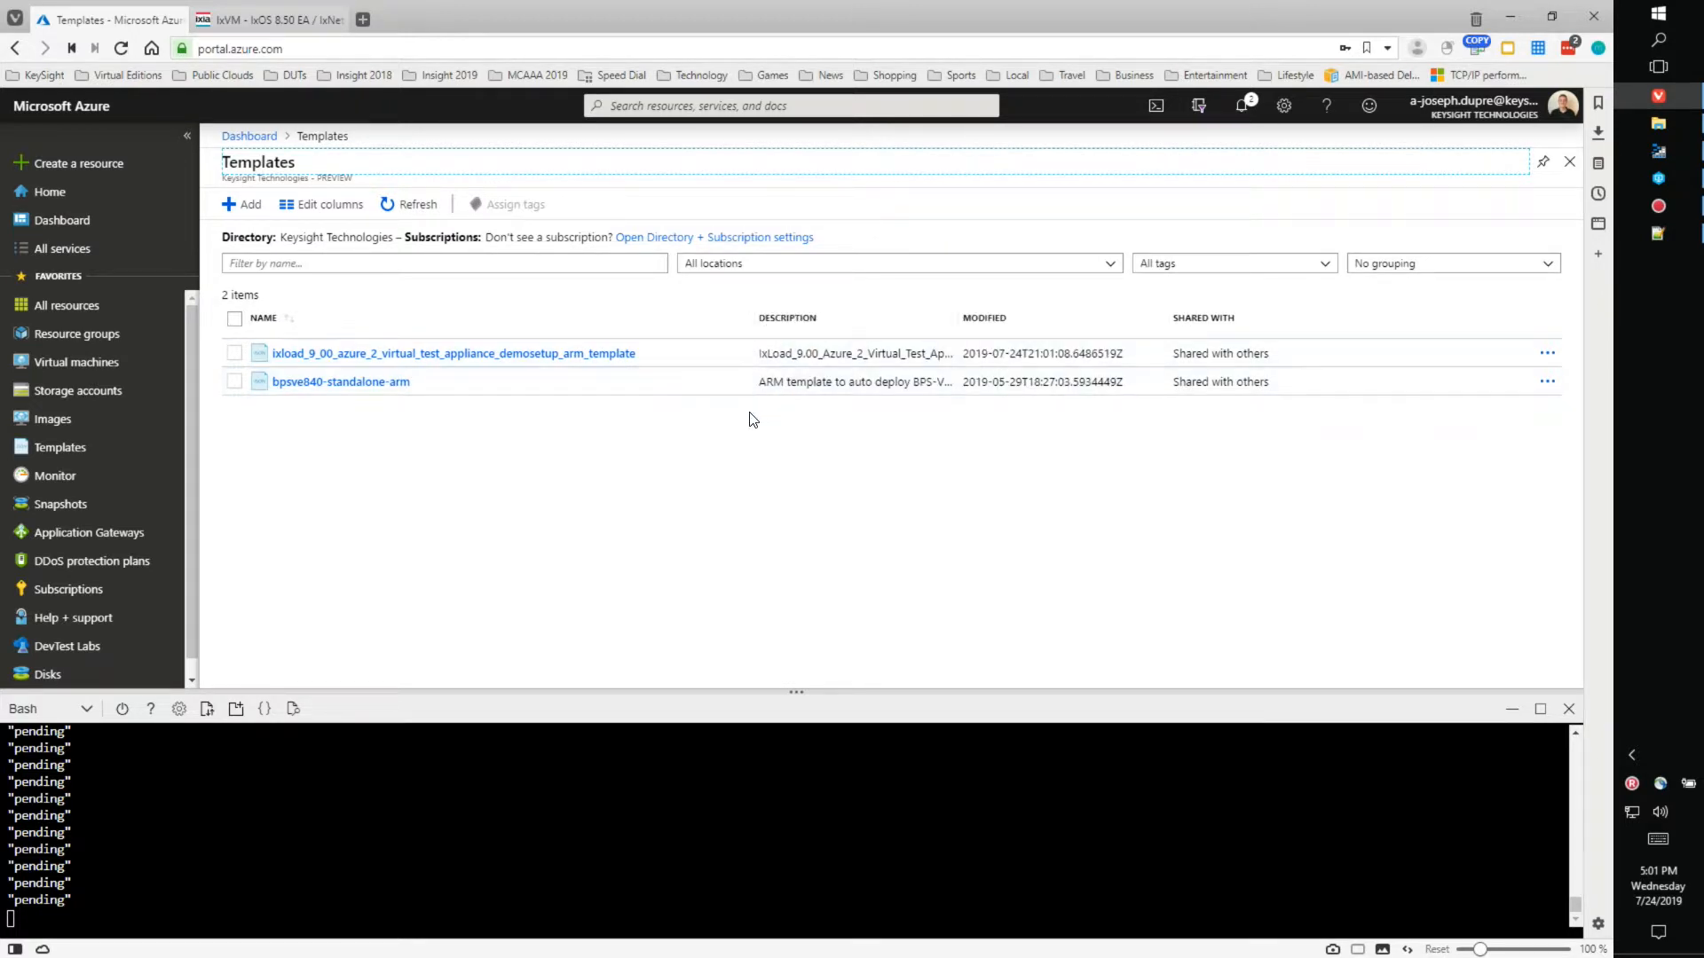
{"action": "left_click", "coordinate": [467, 355]}
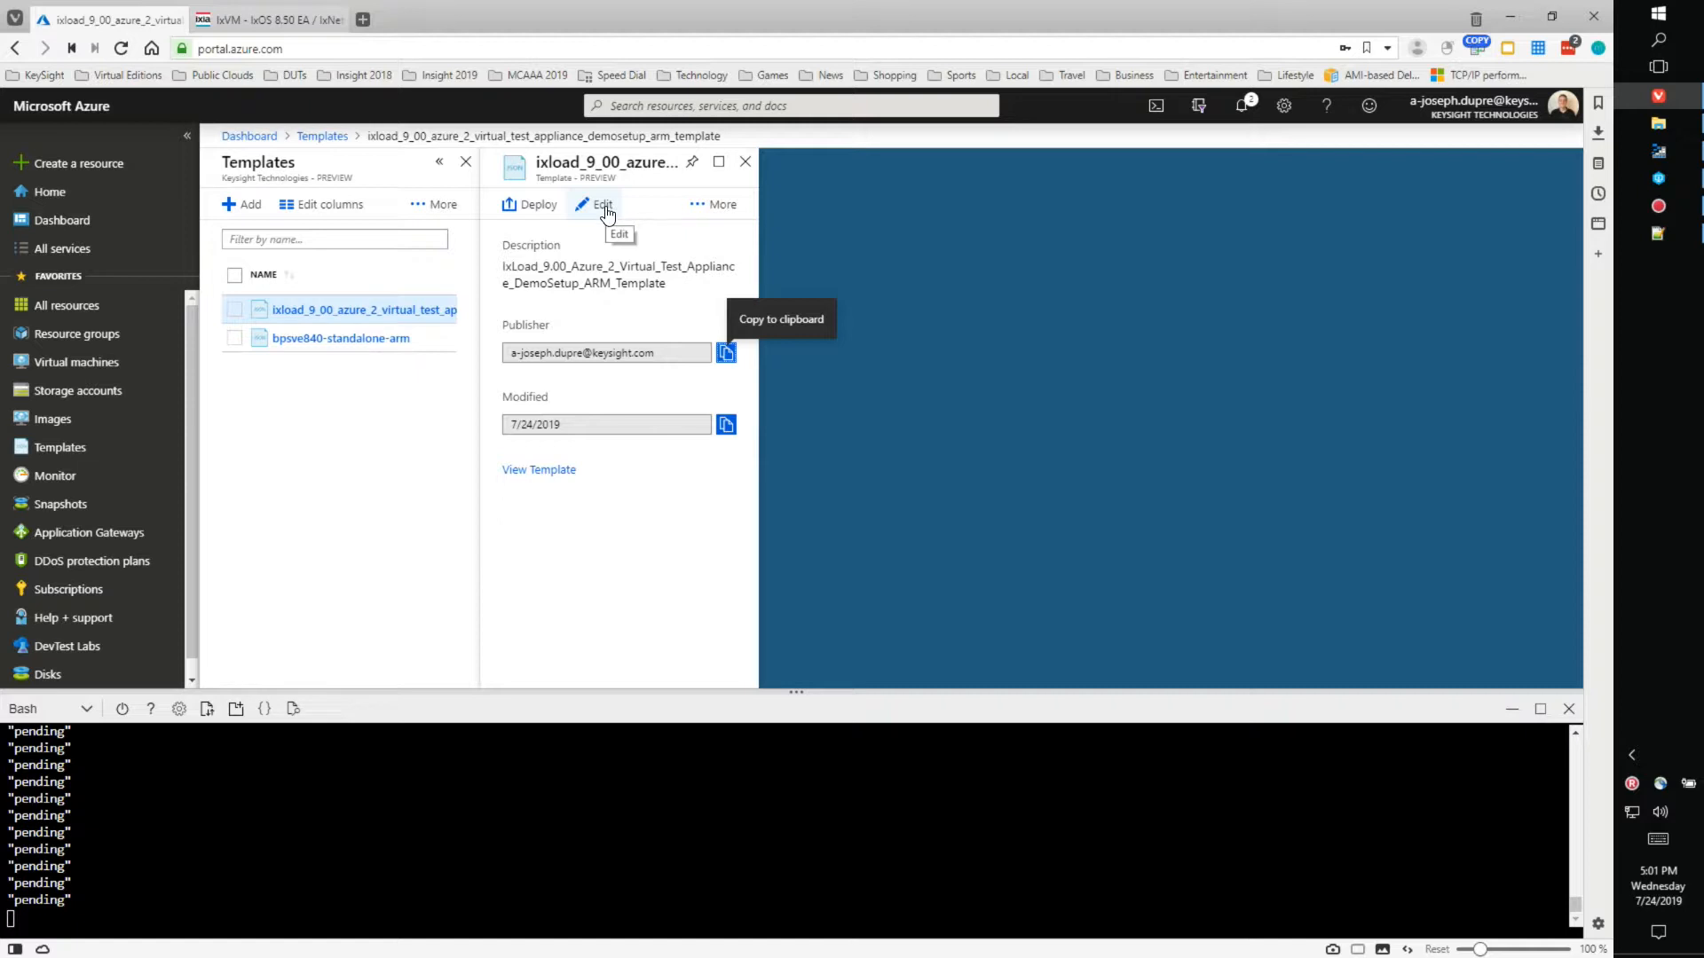
- Deploy the ixload template into a newly created resource group named IXLOAD-DEPLOYMENT
{"action": "left_click", "coordinate": [529, 211]}
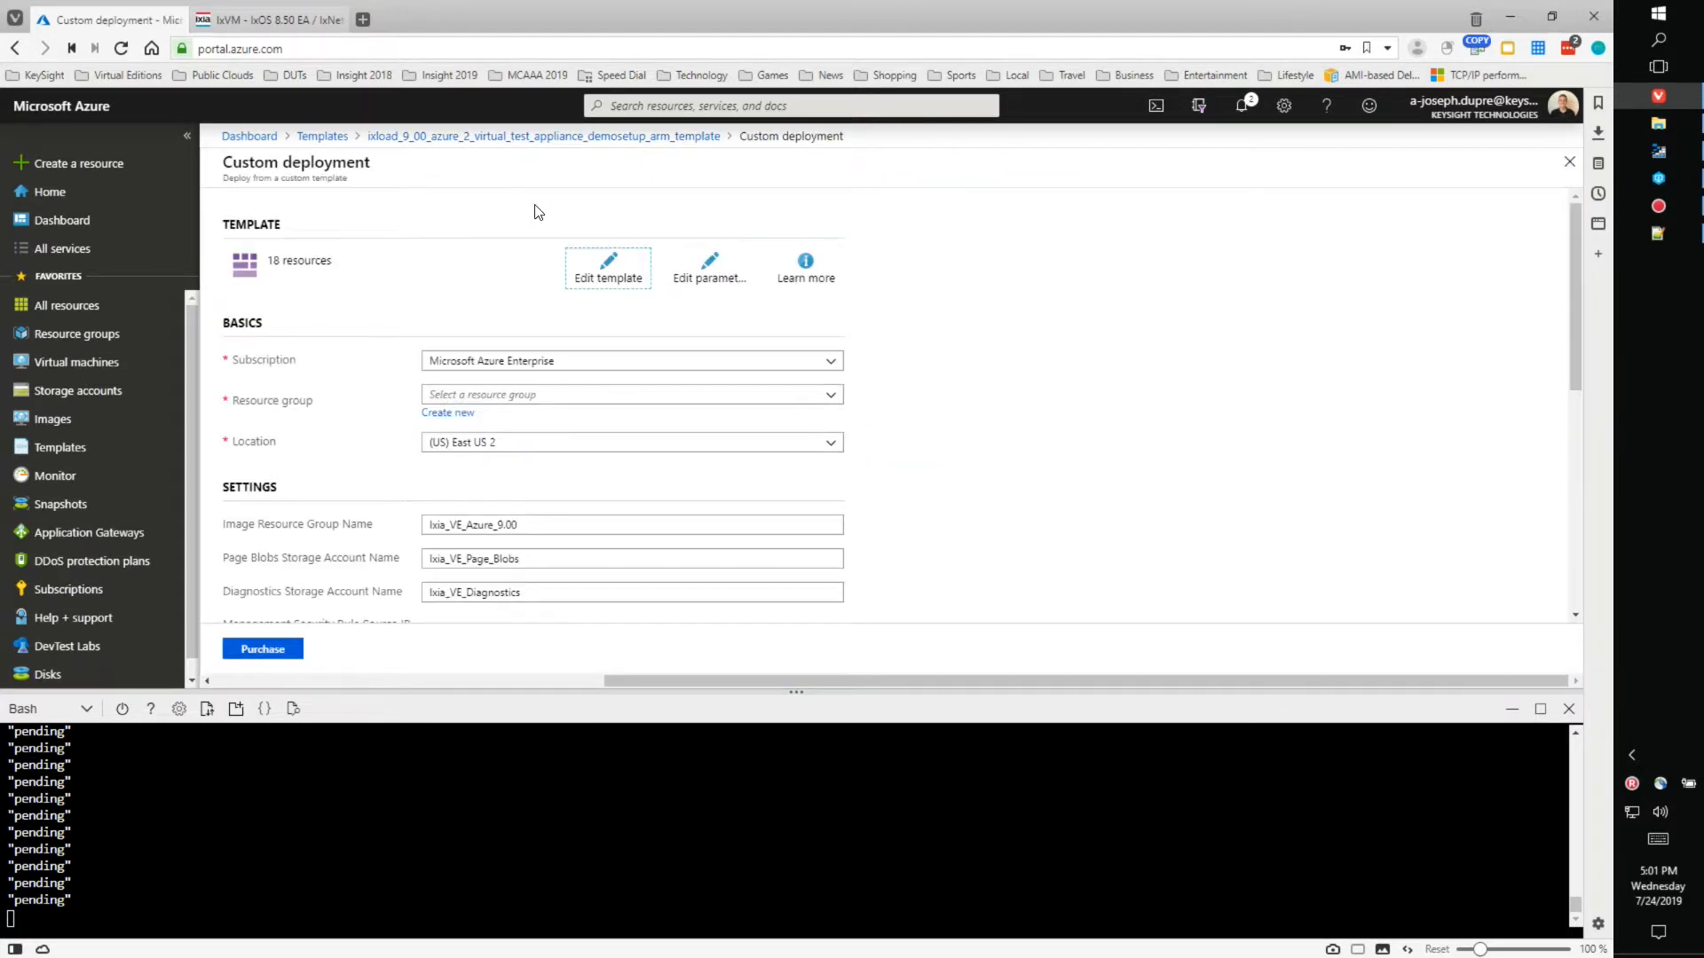
{"action": "scroll", "coordinate": [1118, 315], "scroll_direction": "down", "scroll_amount": 3}
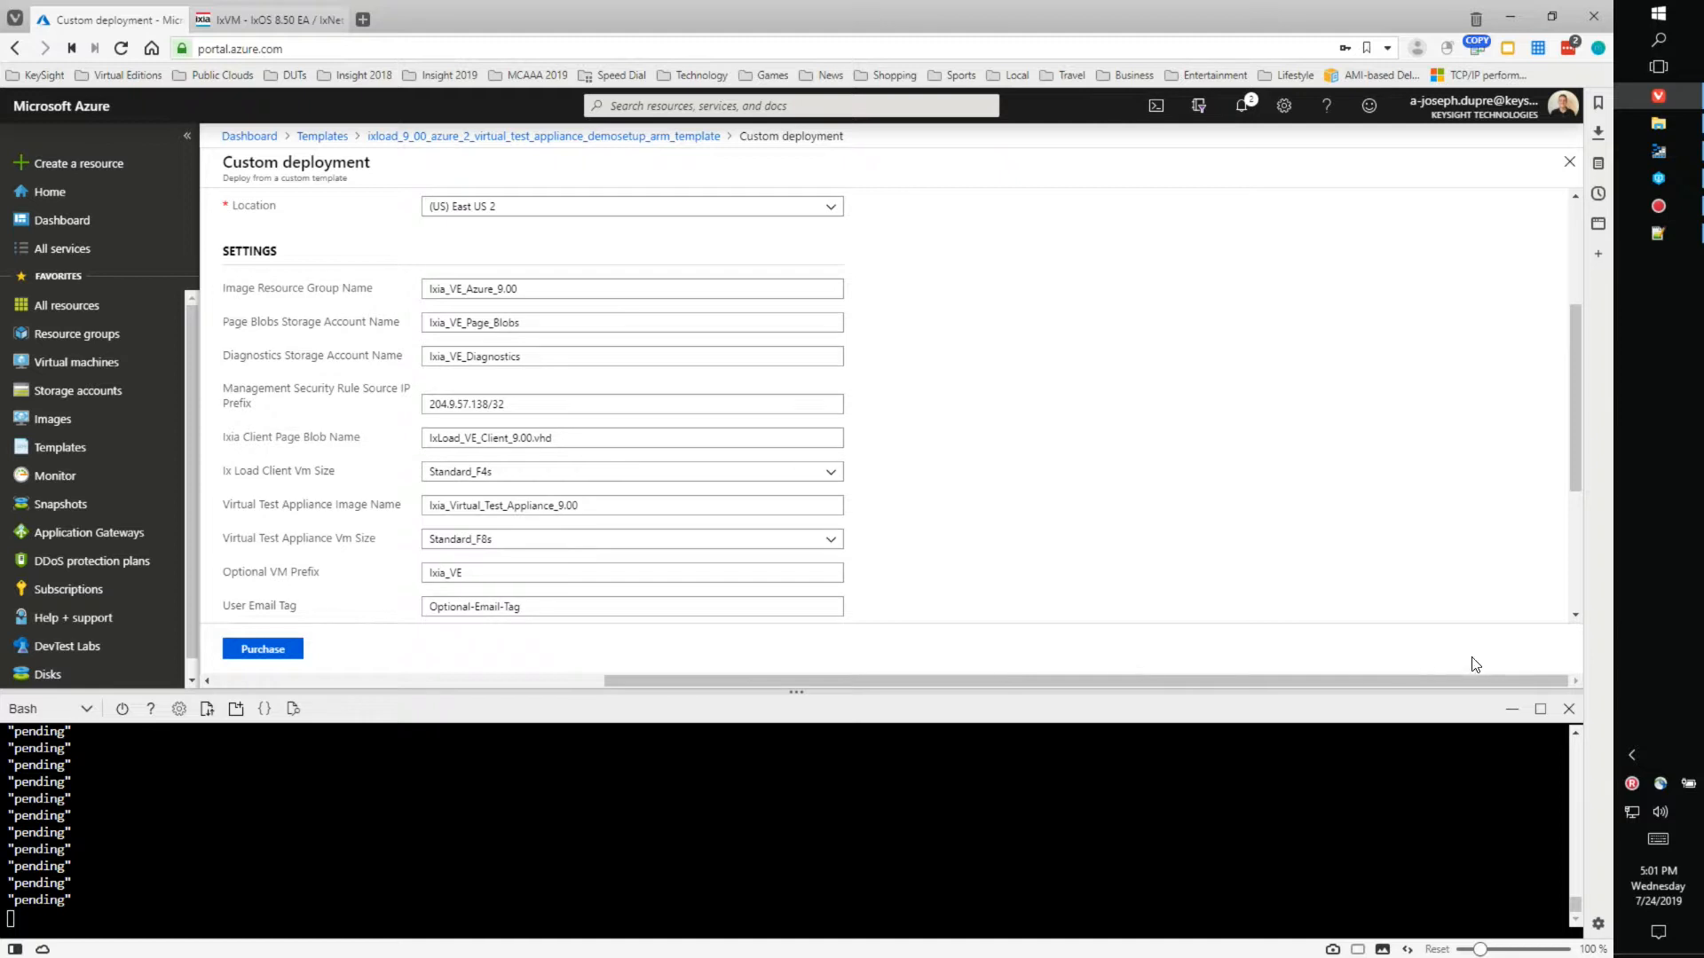
{"action": "left_click", "coordinate": [1568, 711]}
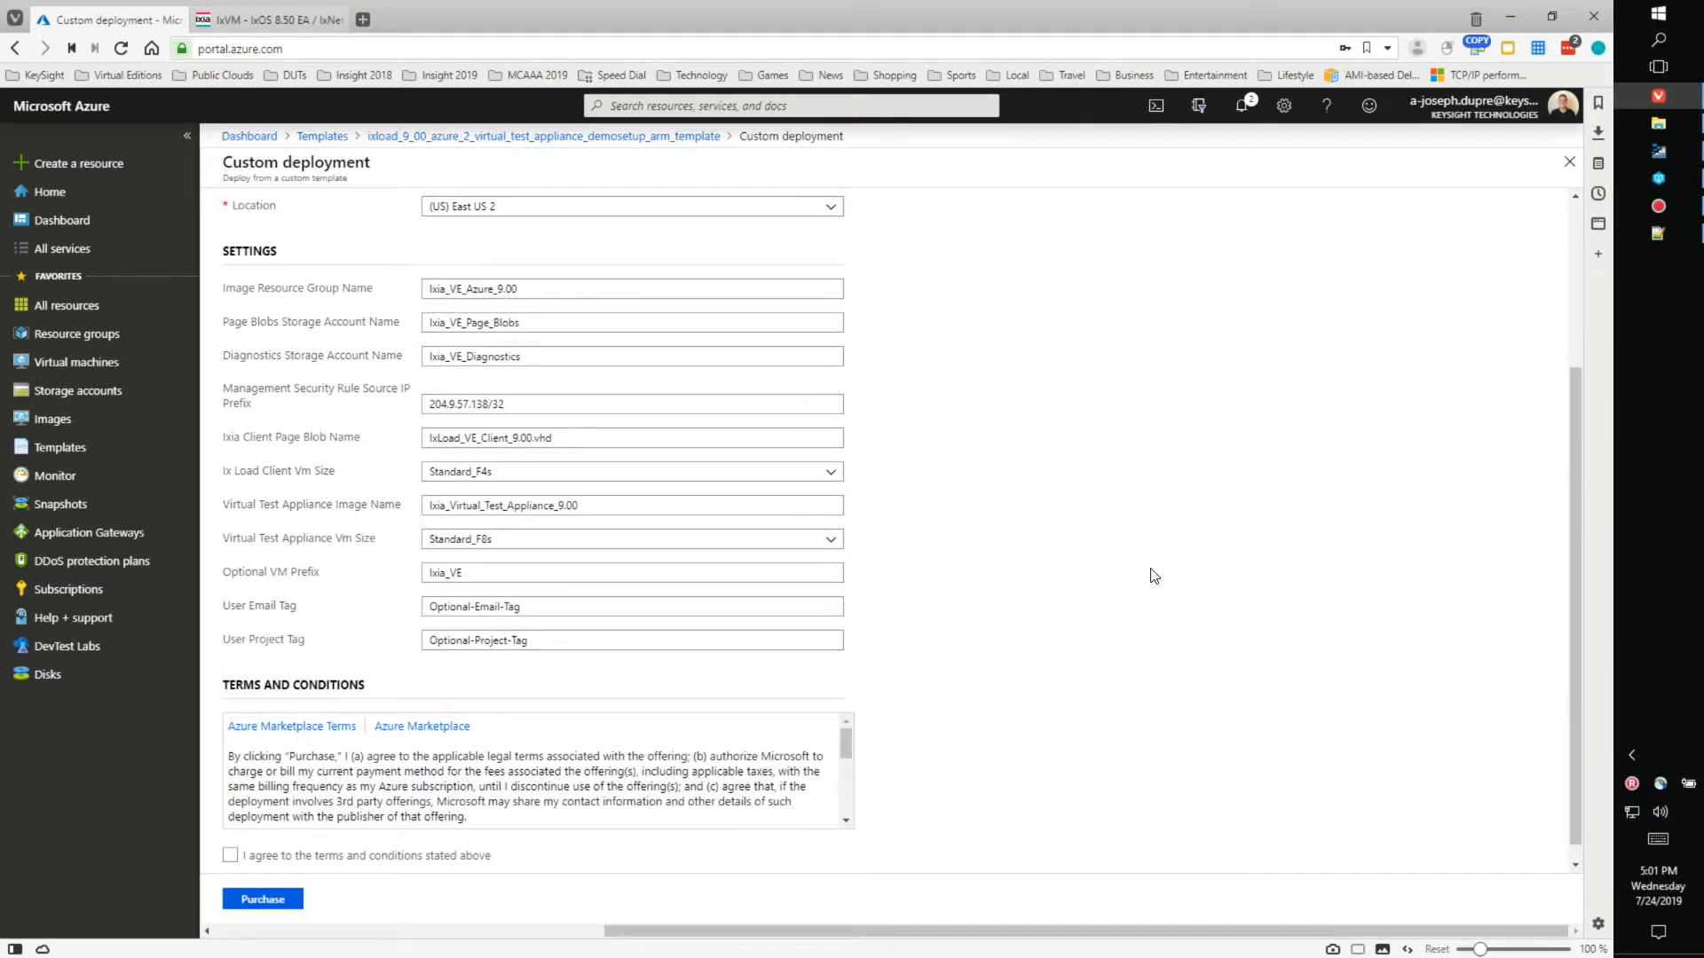
{"action": "scroll", "coordinate": [1166, 562], "scroll_direction": "down", "scroll_amount": 2}
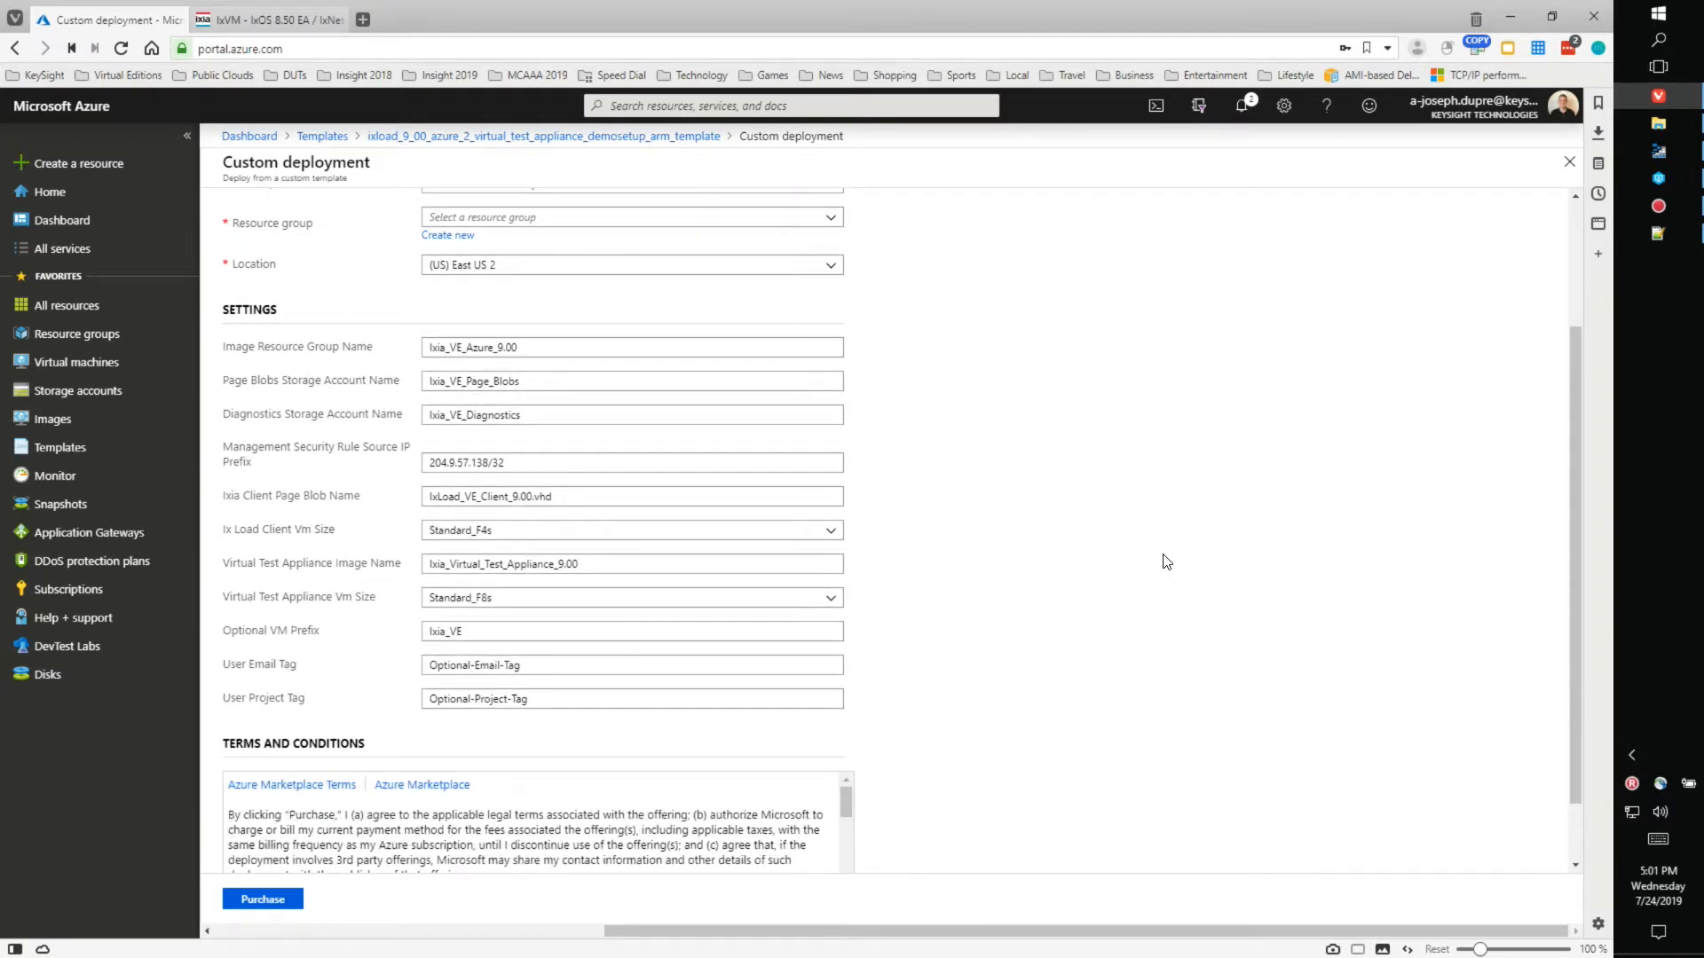
{"action": "scroll", "coordinate": [1165, 561], "scroll_direction": "up", "scroll_amount": 2}
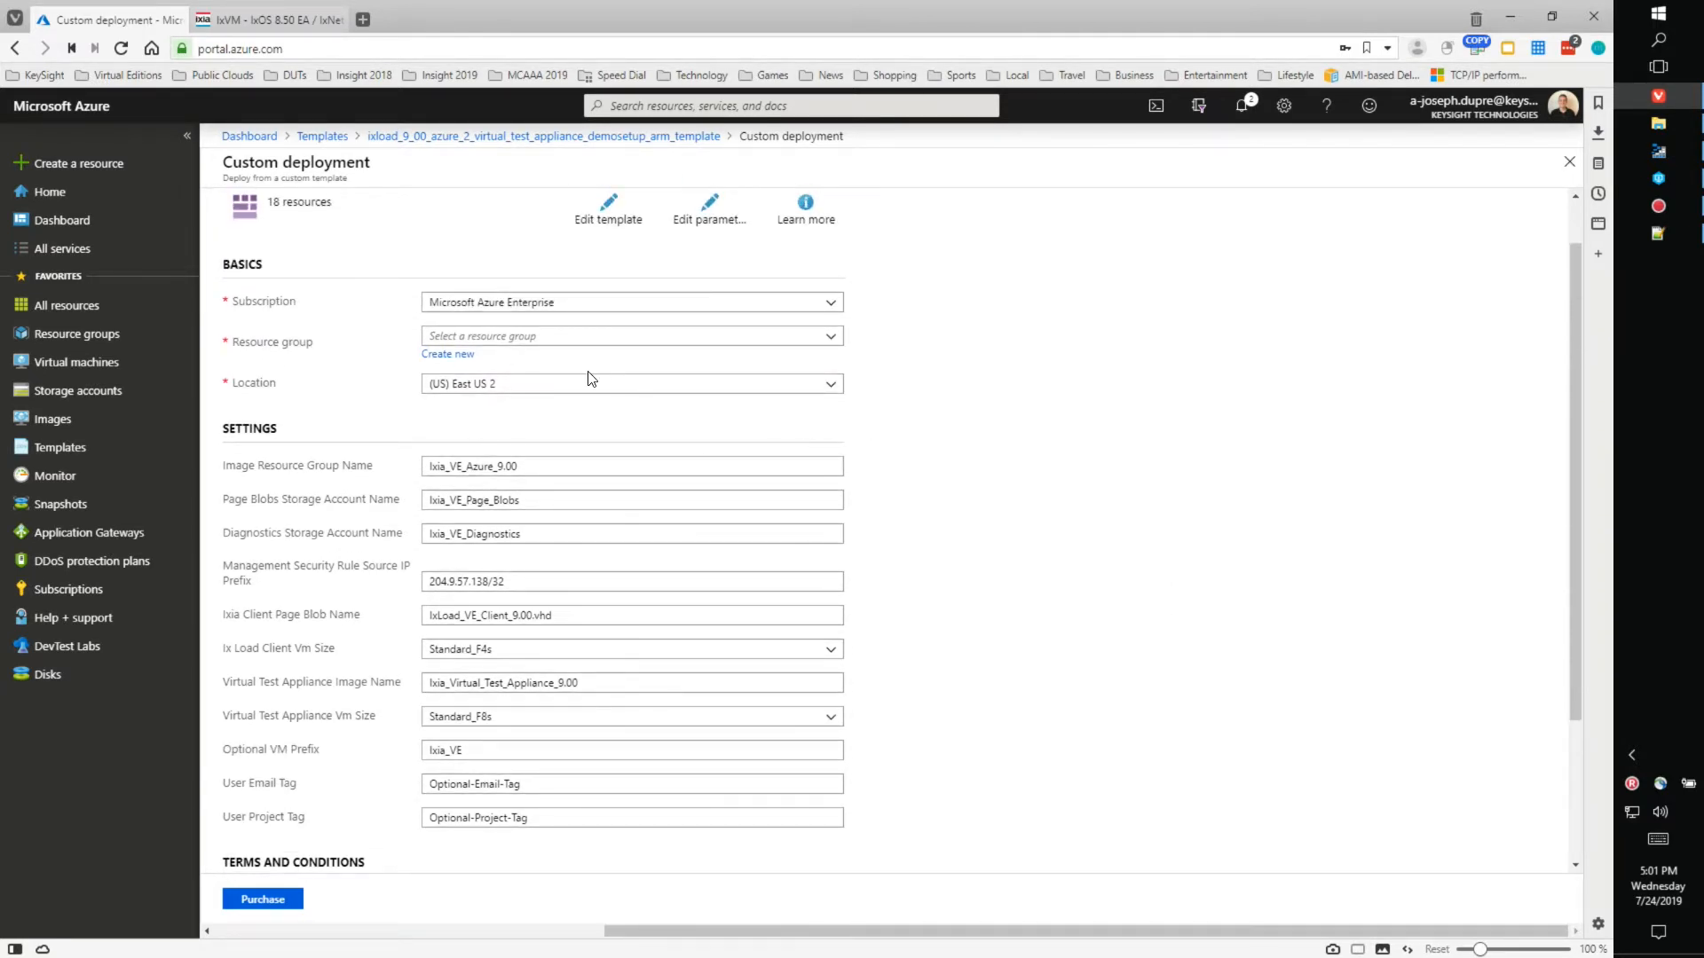
{"action": "left_click", "coordinate": [455, 363]}
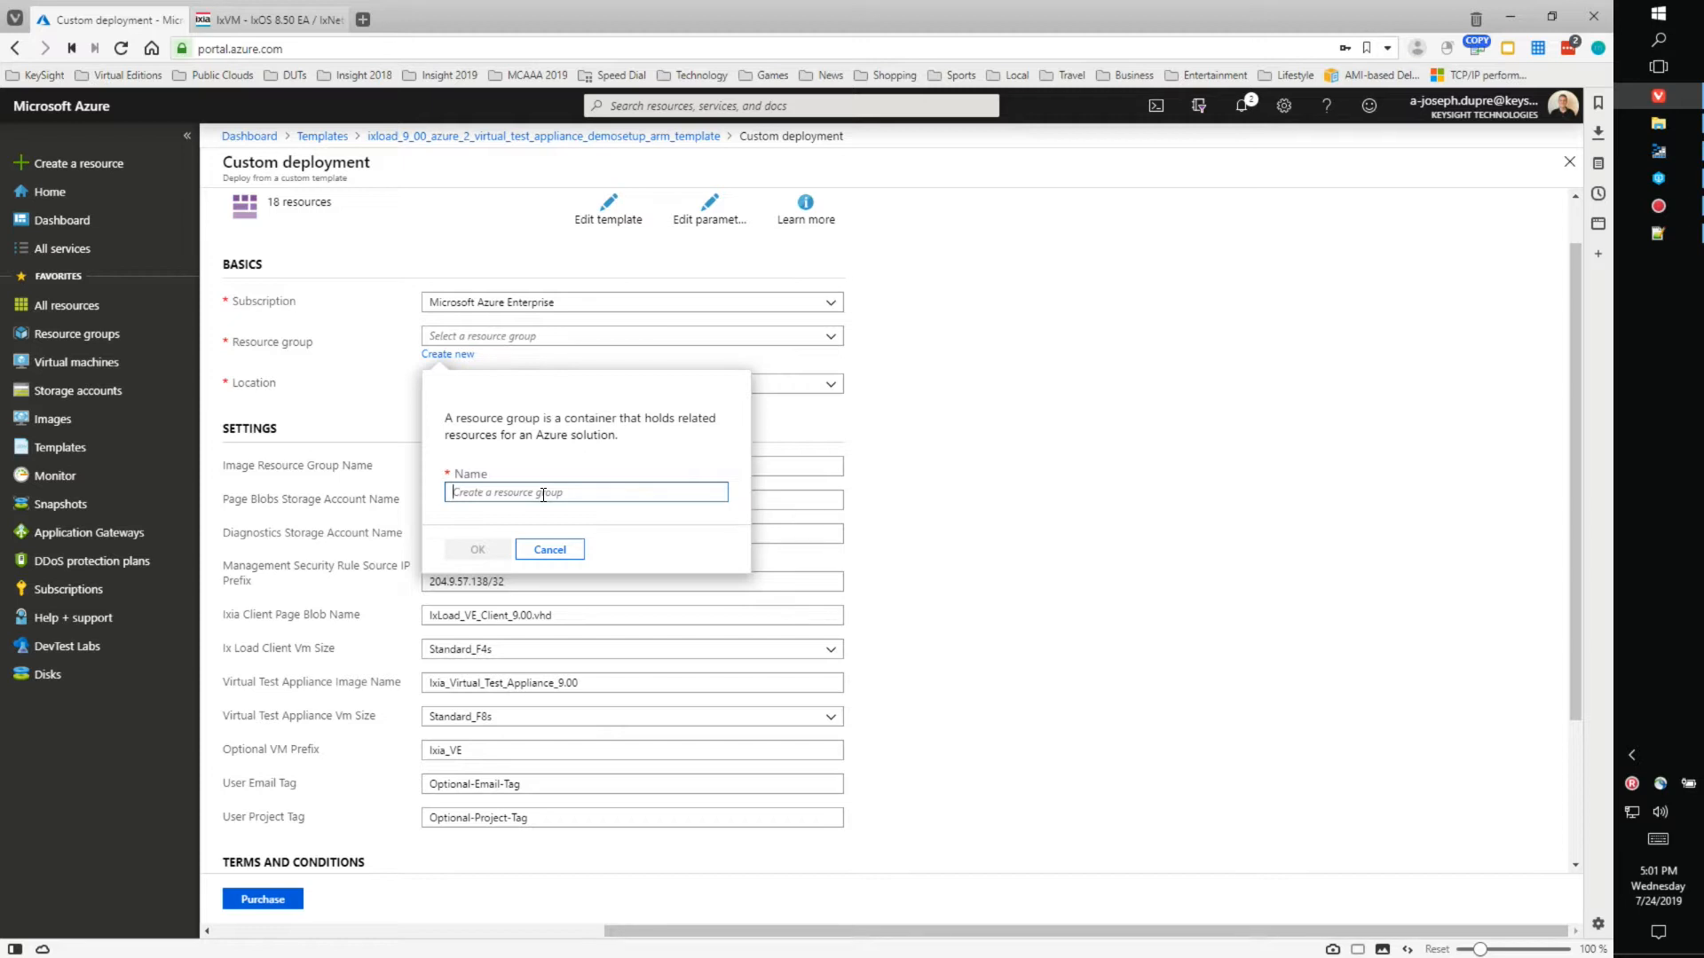
{"action": "type", "text": "IX"}
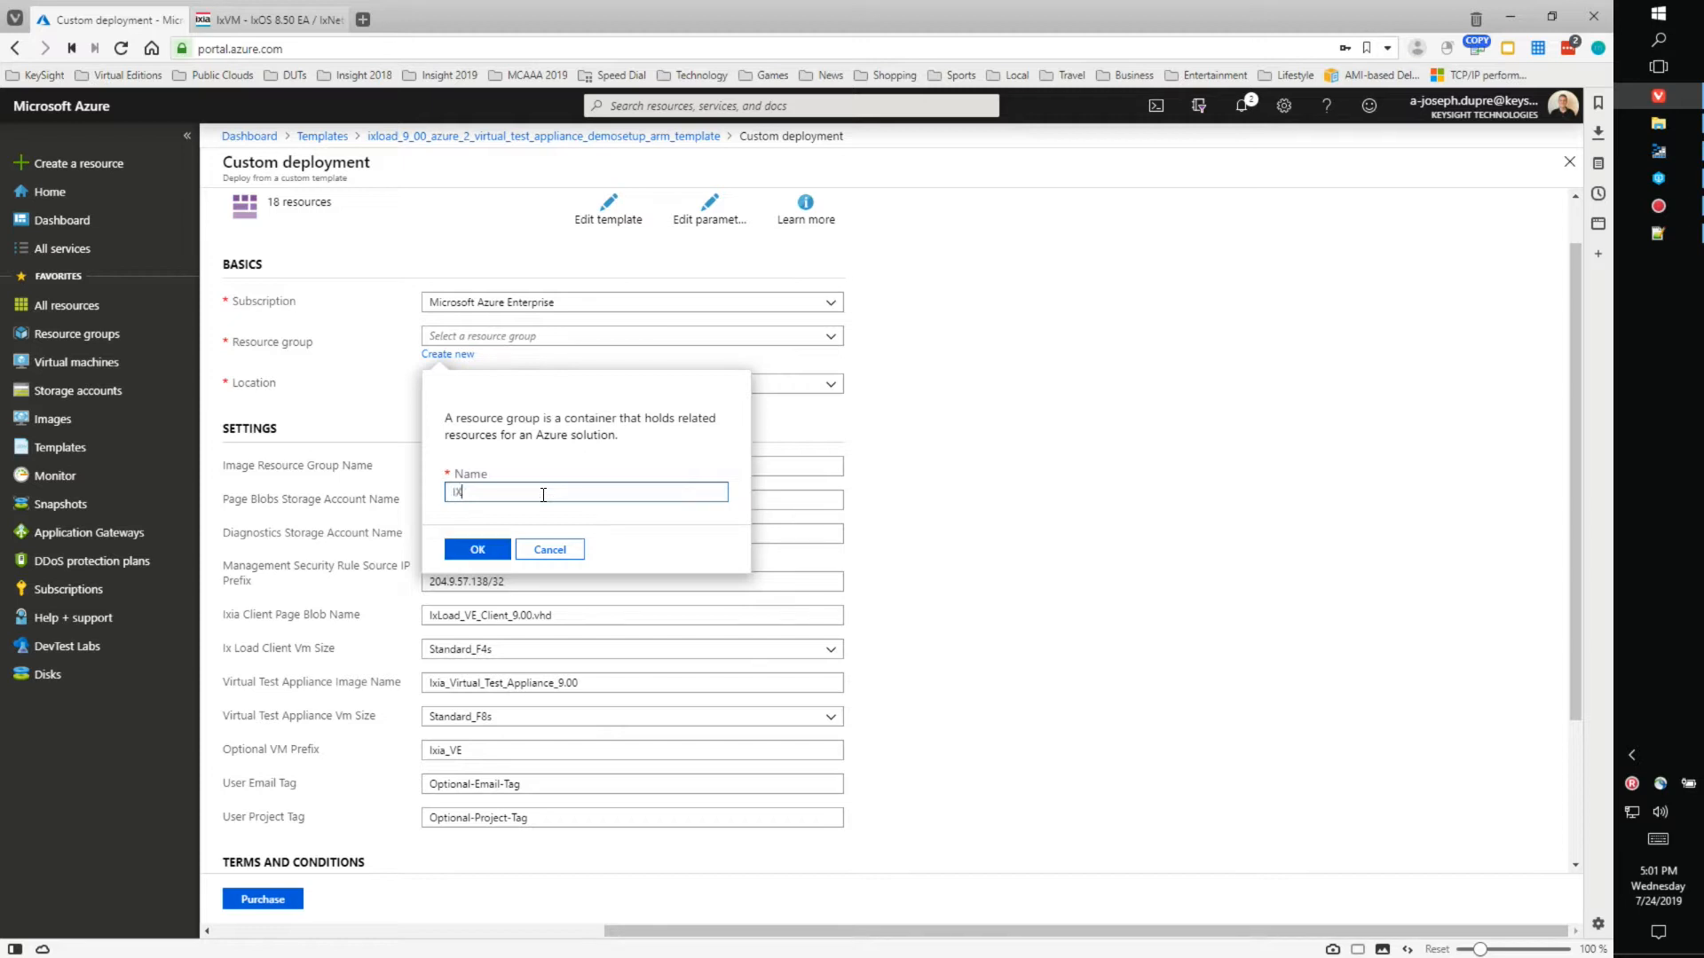
{"action": "type", "text": "LOAD-DEPLOYMENT"}
{"action": "left_click", "coordinate": [478, 550]}
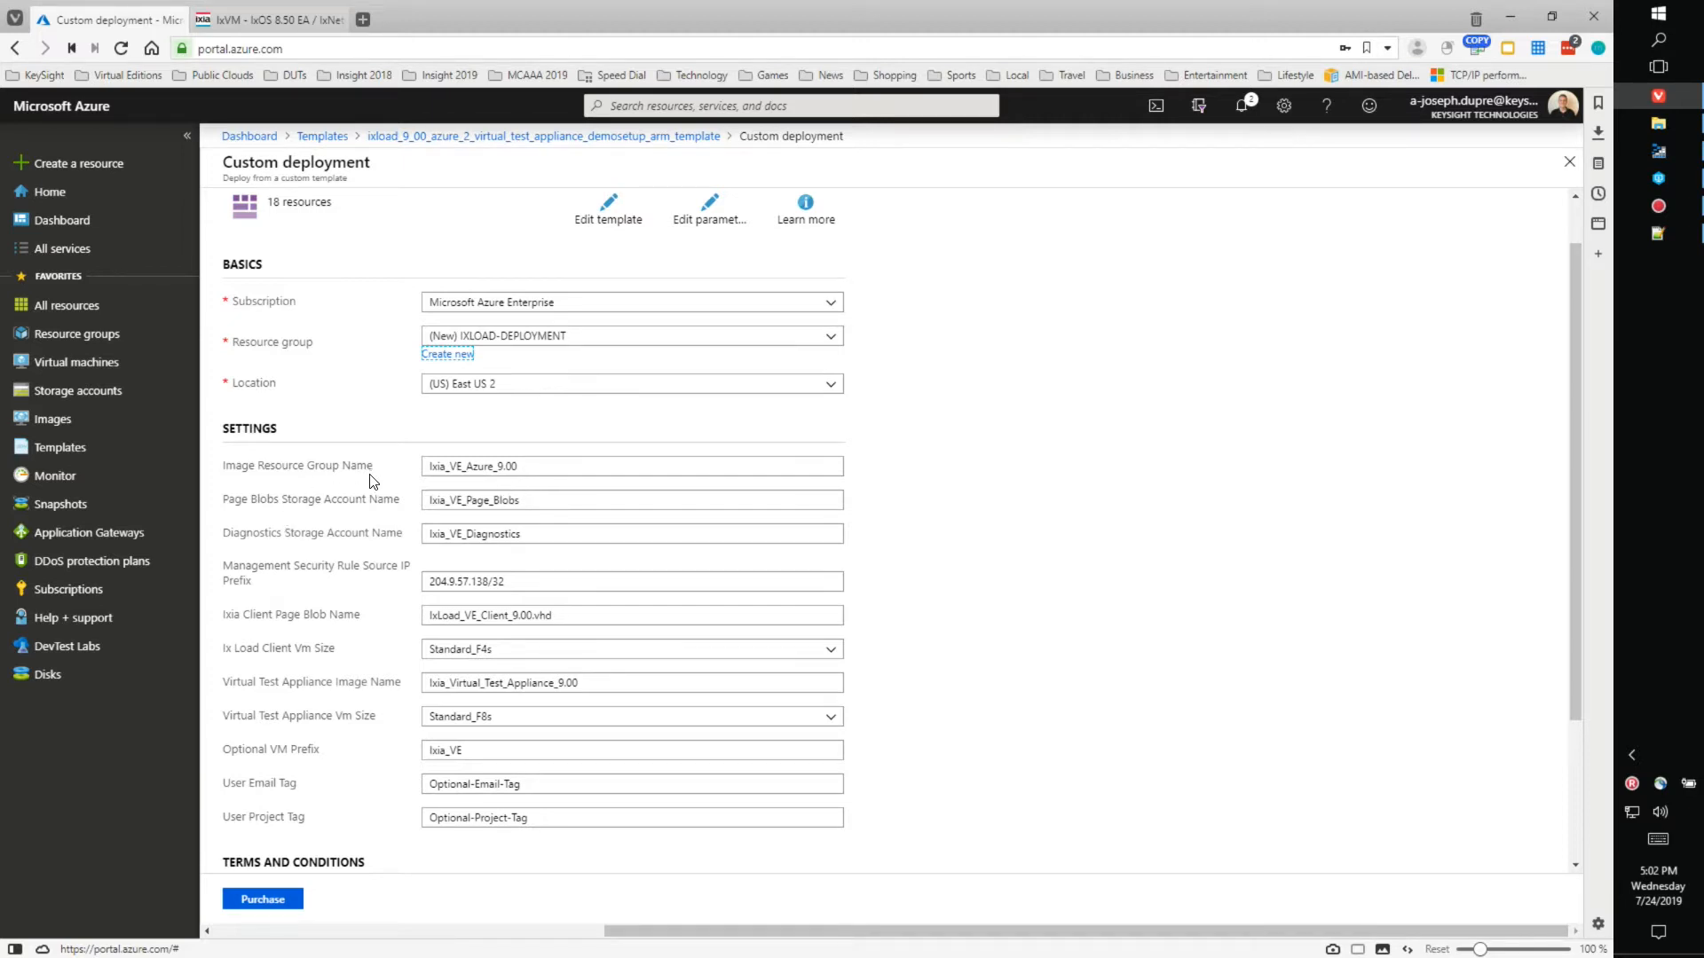
- Enter IMAGES-2019 as Image Resource Group Name and imgs2019 as Page Blobs Storage Account, then bring up Storage Explorer
{"action": "left_click", "coordinate": [536, 468]}
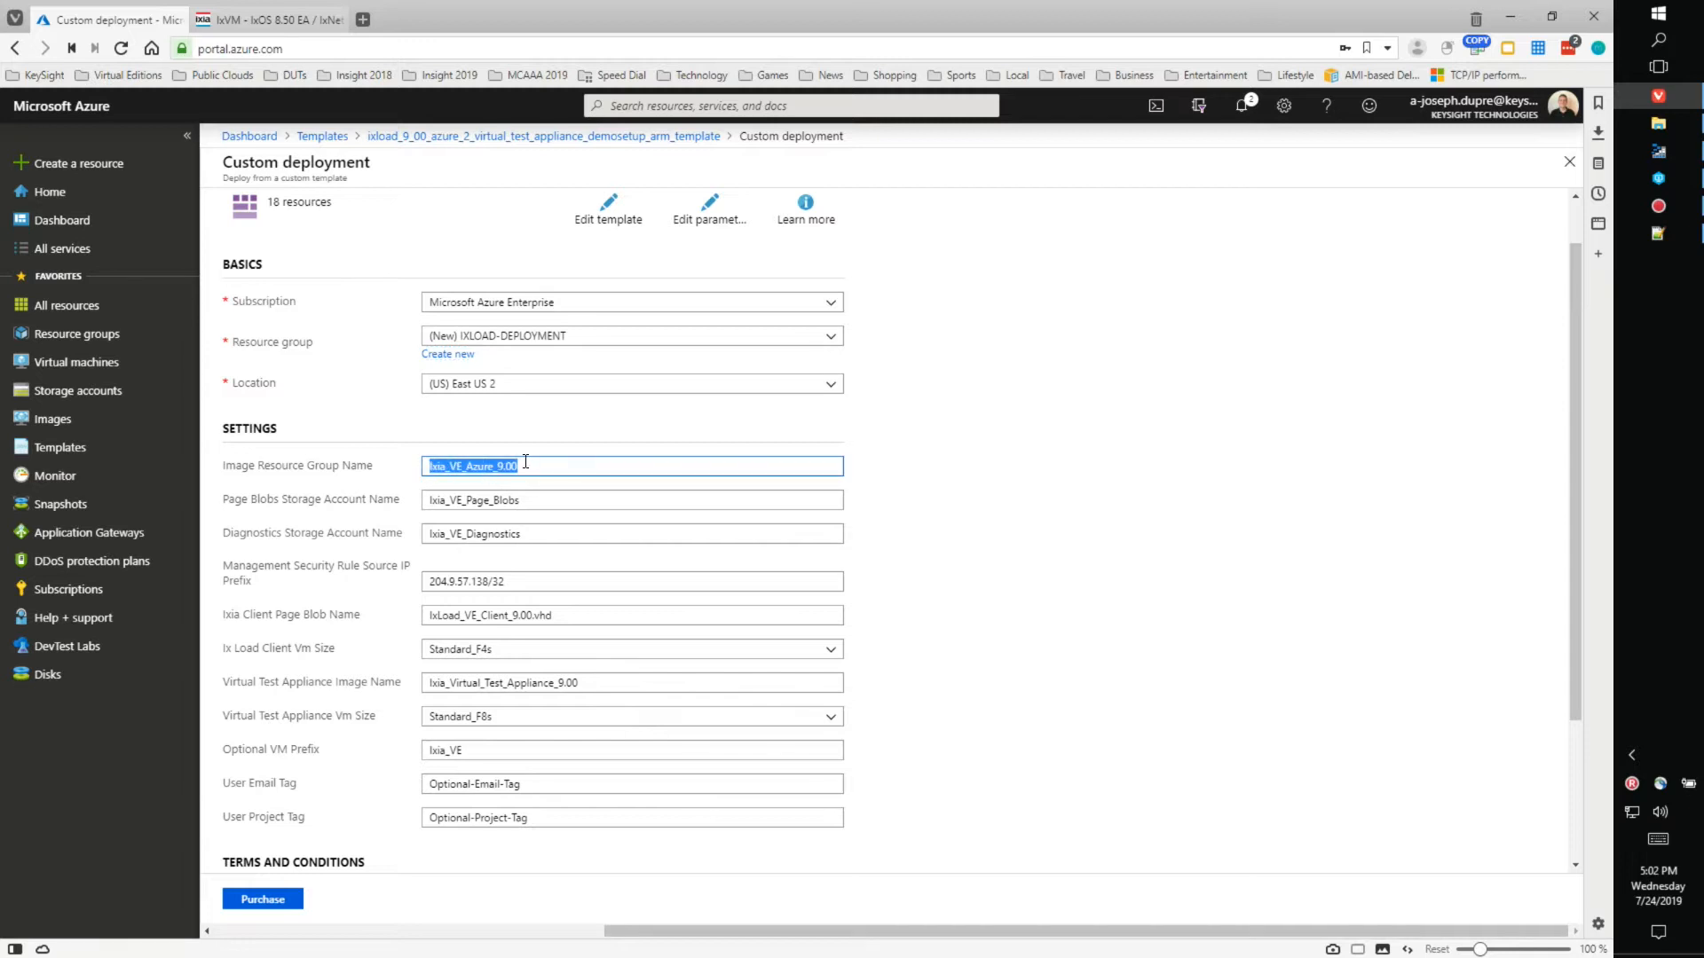
{"action": "type", "text": "IMAGES-2019"}
{"action": "double_click", "coordinate": [584, 504]}
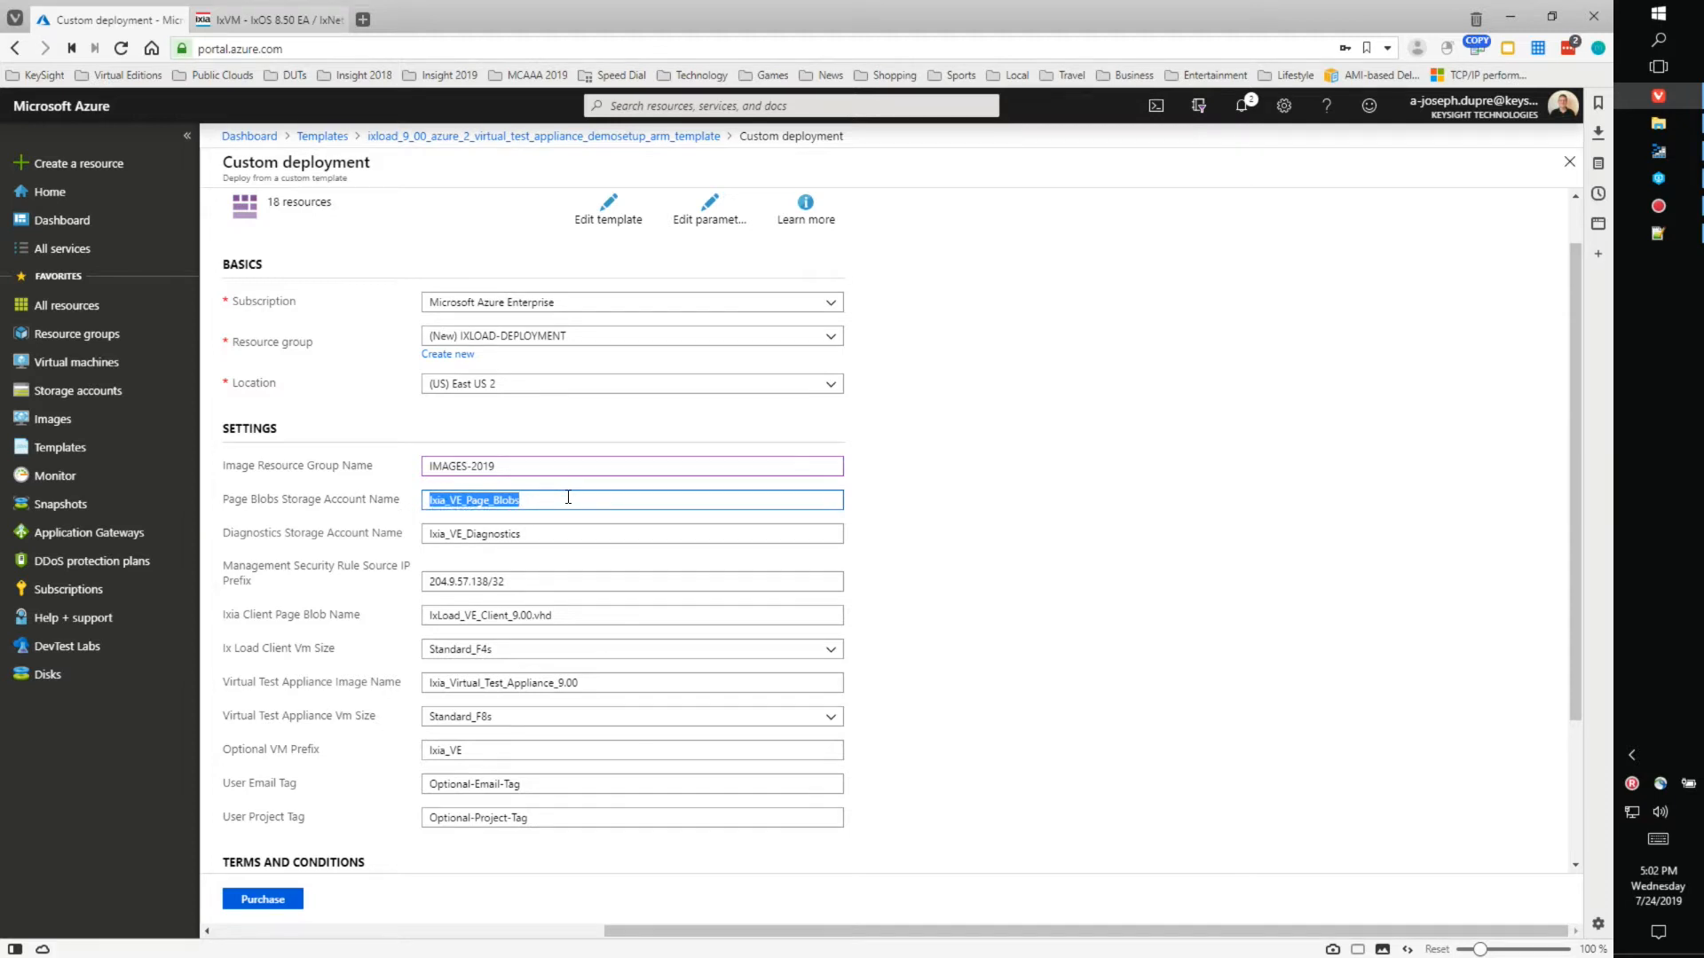
{"action": "type", "text": "imgs2019"}
{"action": "key", "text": "Tab"}
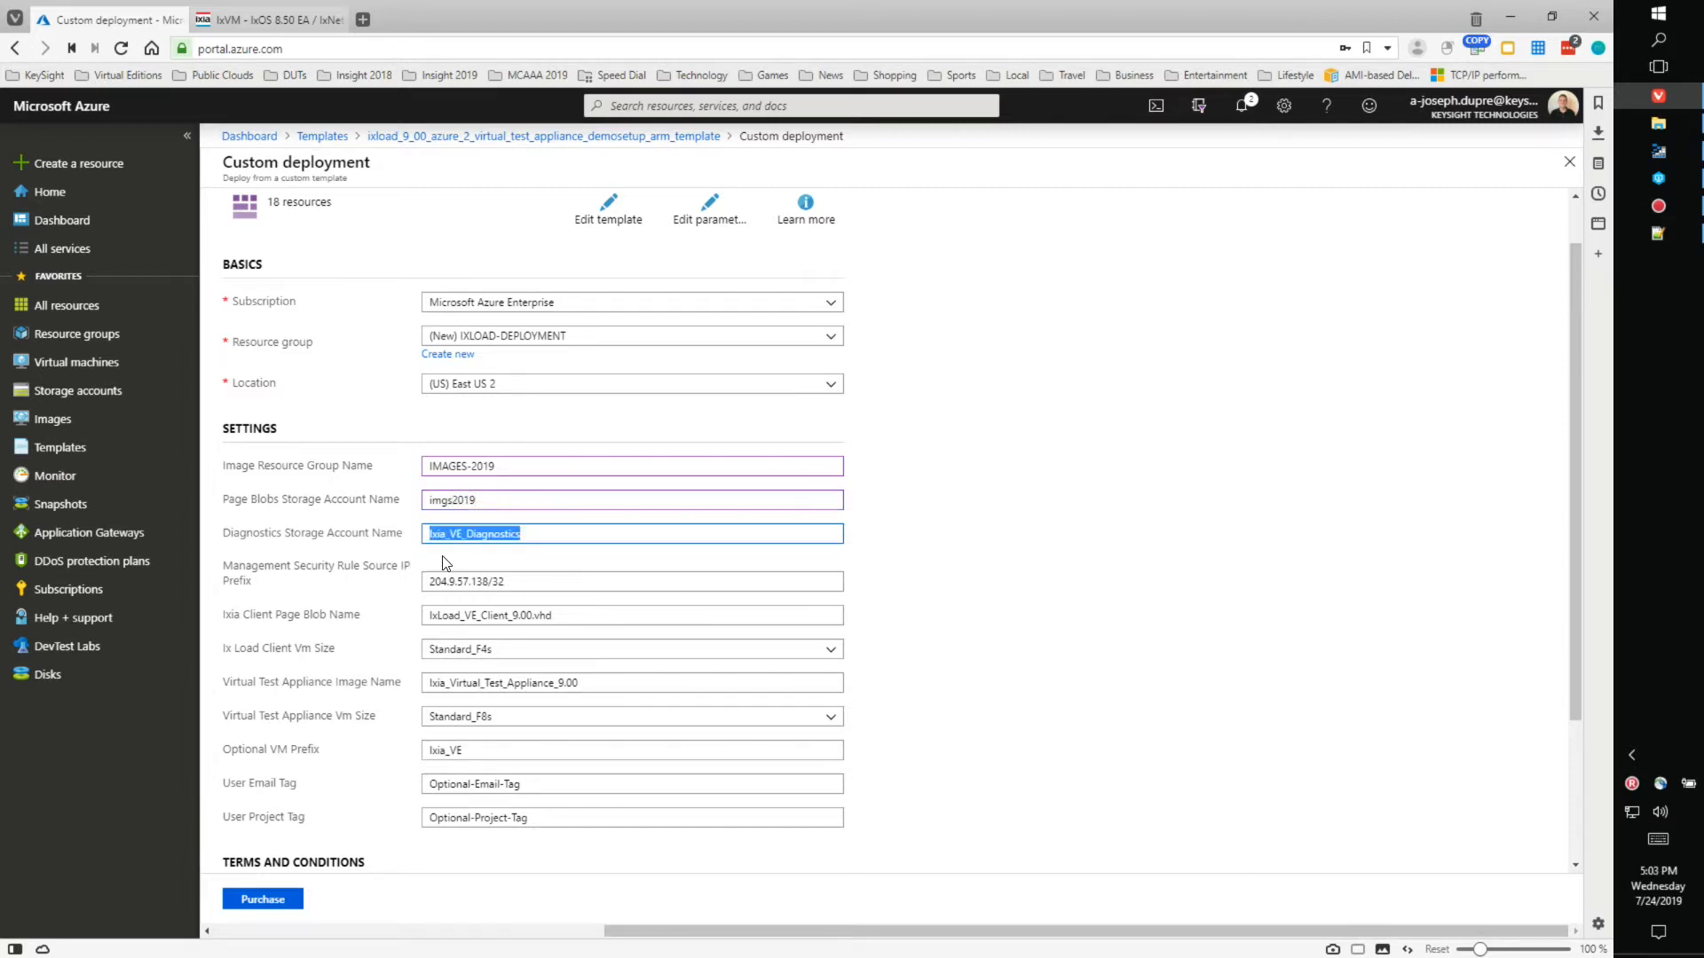
{"action": "left_click", "coordinate": [1670, 151]}
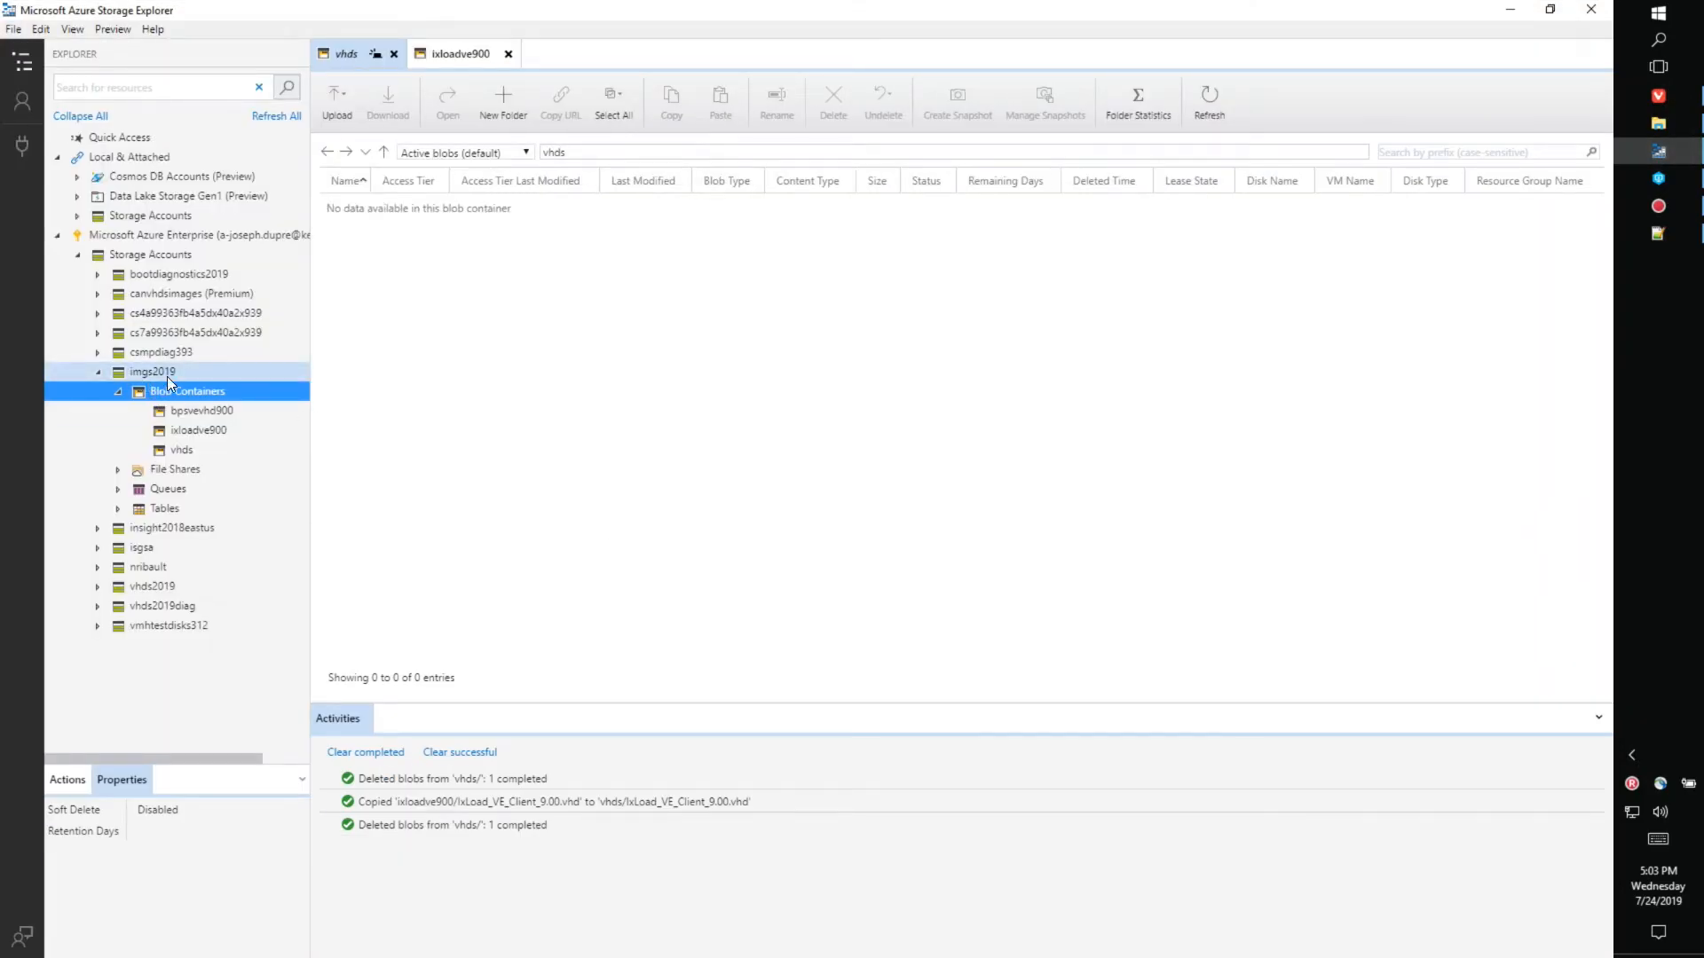
- Copy IxLoad_VE_Client_9.00.vhd from the ixloadve900 blob container
{"action": "left_click", "coordinate": [187, 449]}
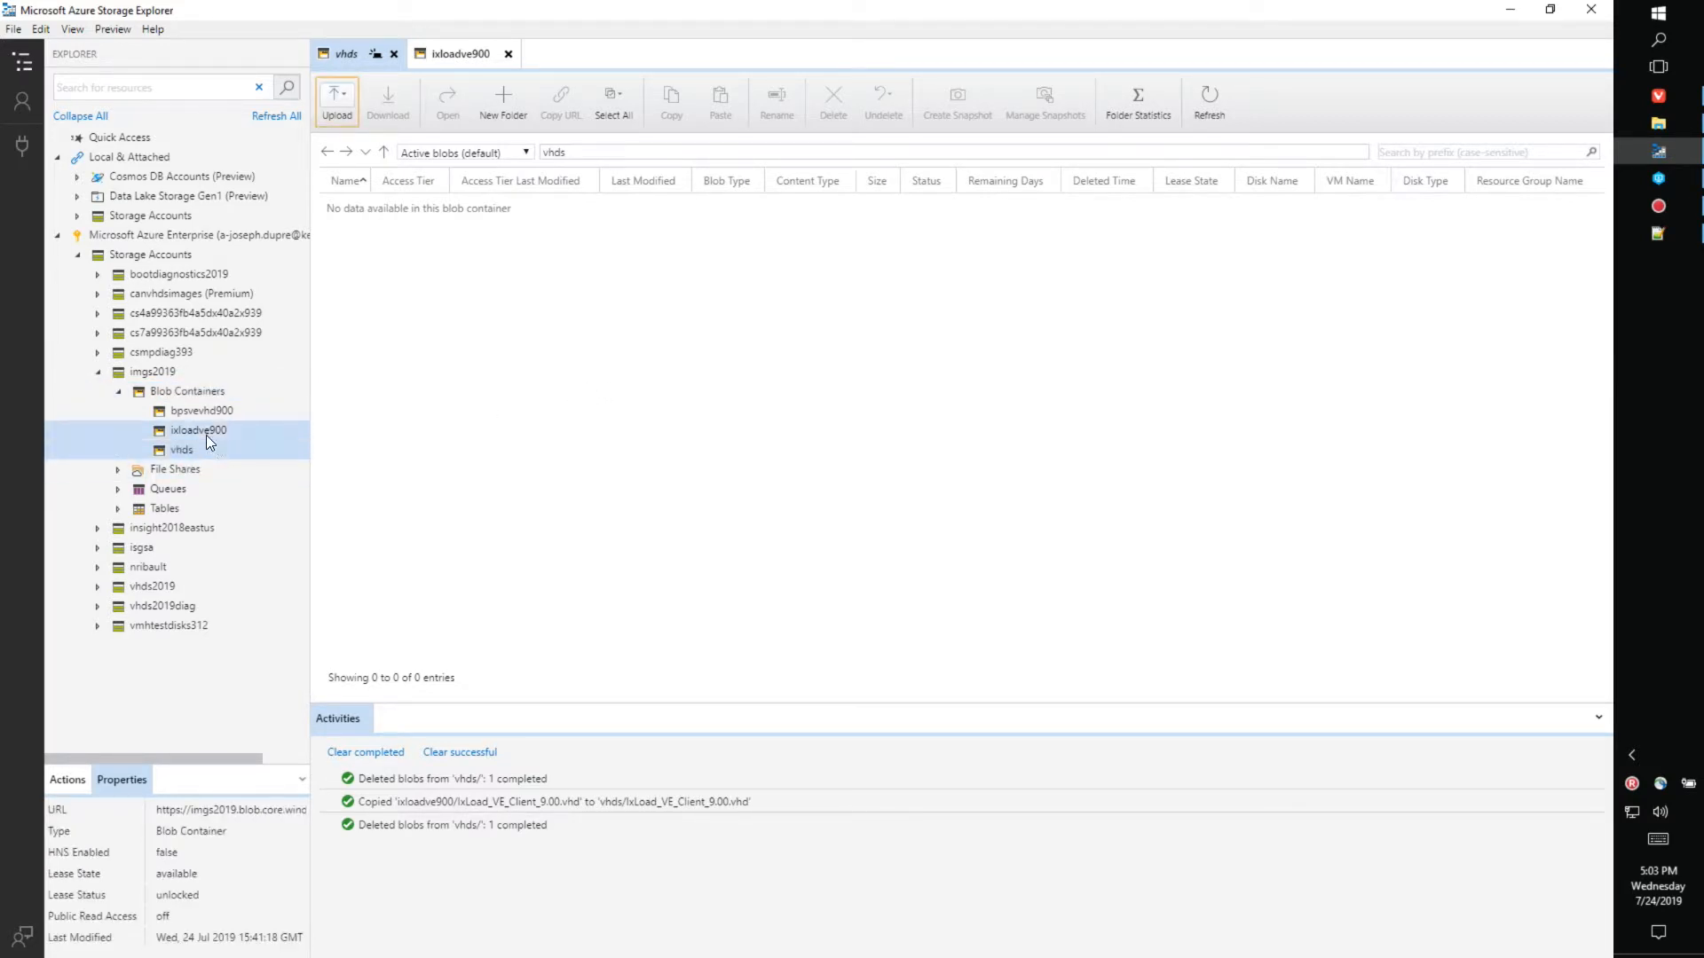
{"action": "left_click", "coordinate": [209, 430]}
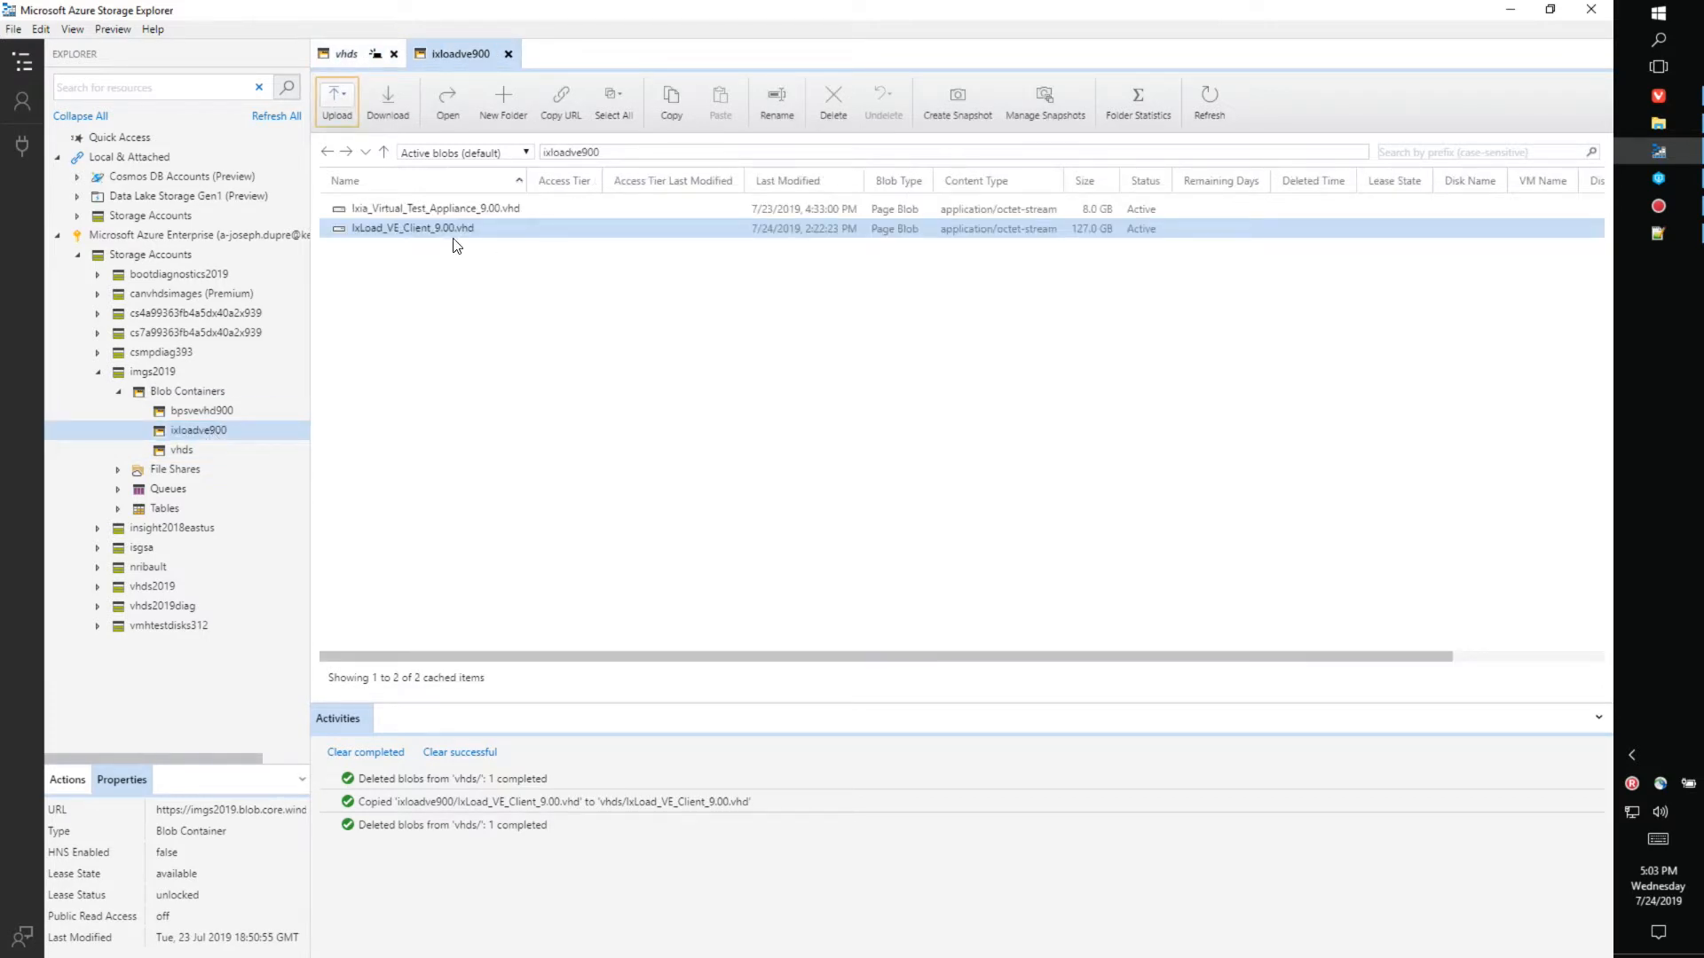
{"action": "right_click", "coordinate": [451, 229]}
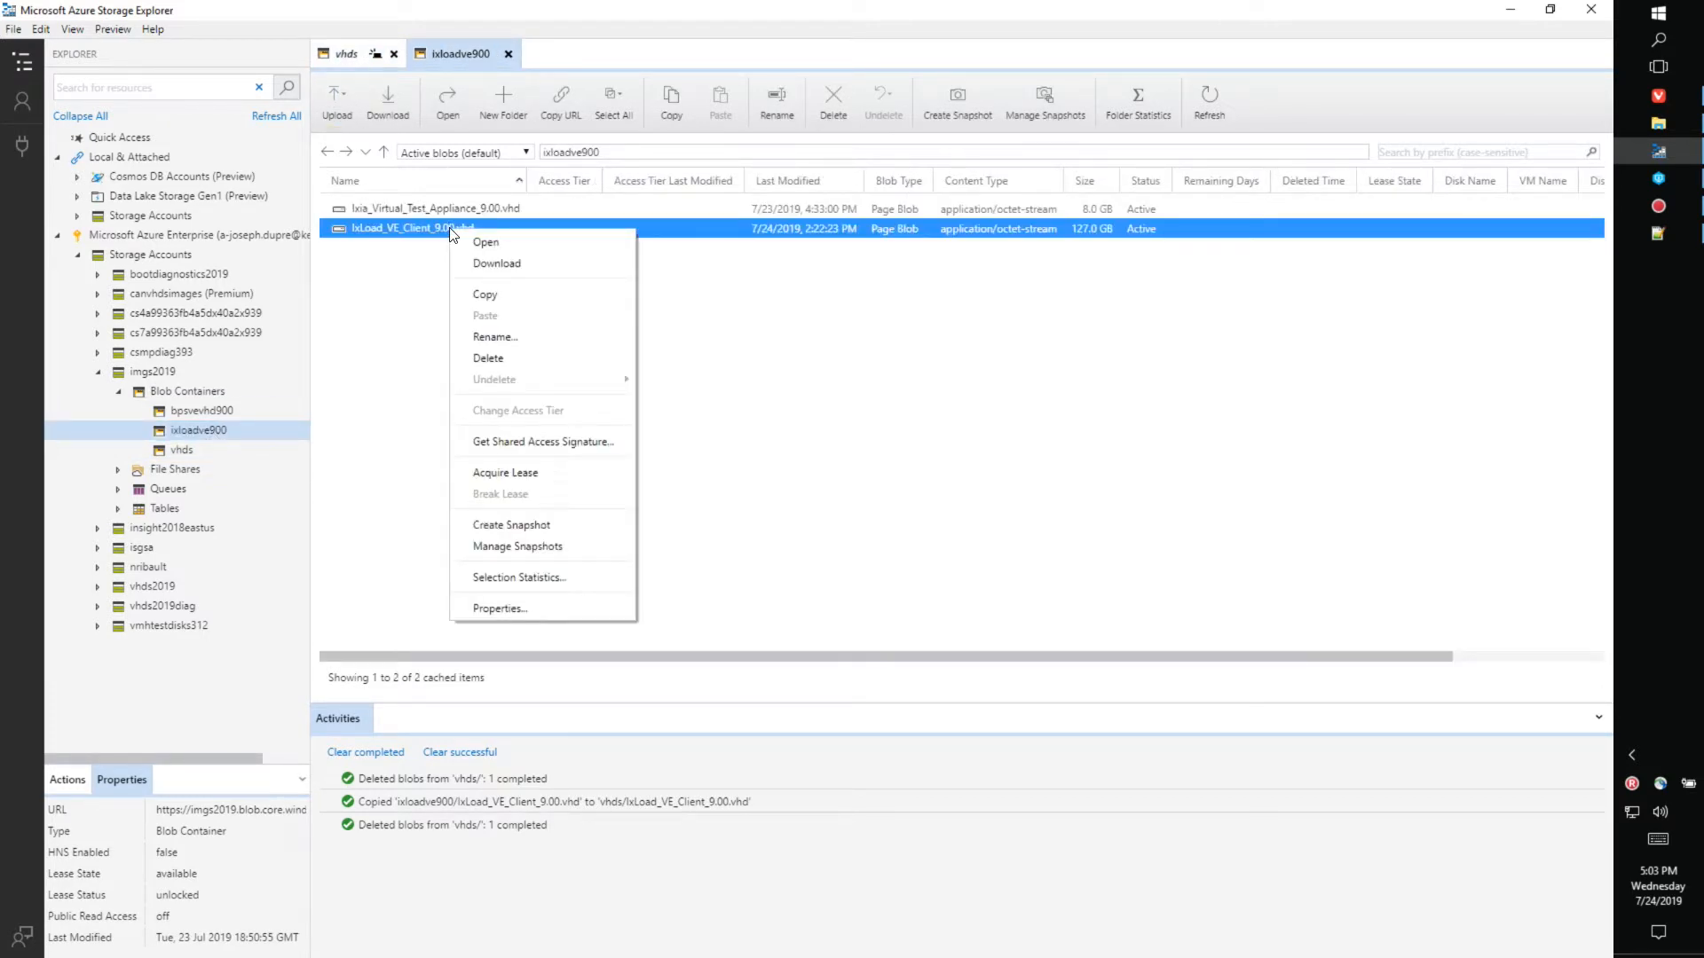
{"action": "left_click", "coordinate": [704, 105]}
{"action": "left_click", "coordinate": [671, 104]}
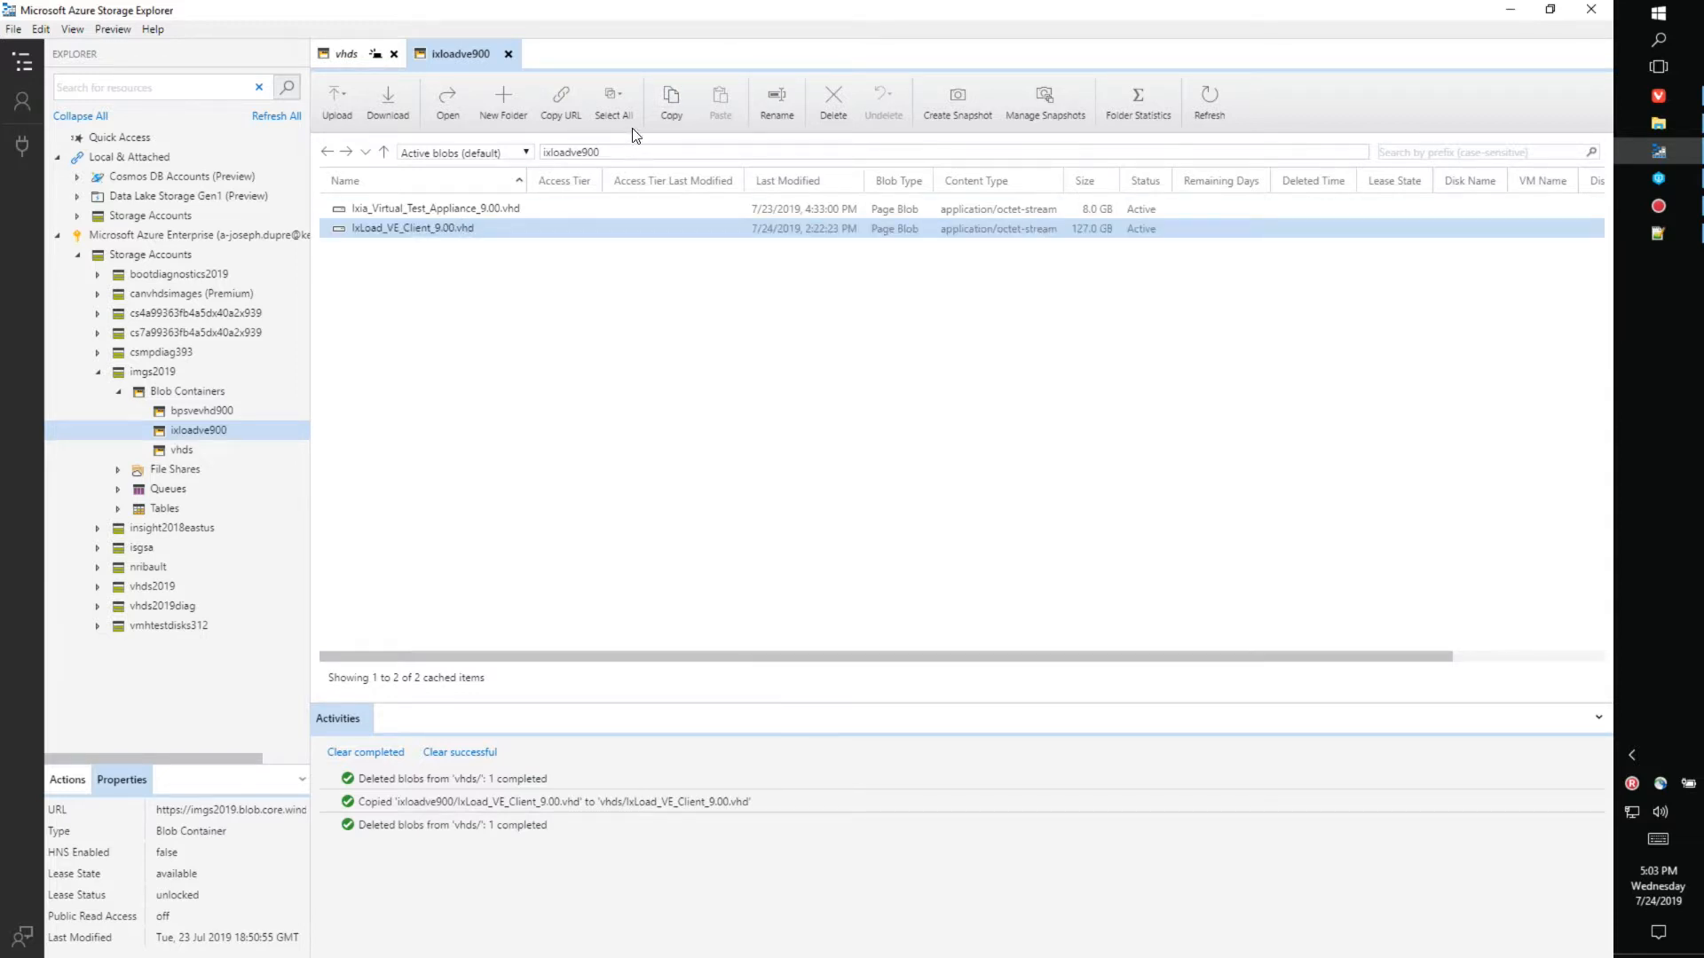
{"action": "left_click", "coordinate": [670, 101]}
- Paste the vhd into the vhds container, refresh it, and return to the Custom deployment form
{"action": "left_click", "coordinate": [182, 450]}
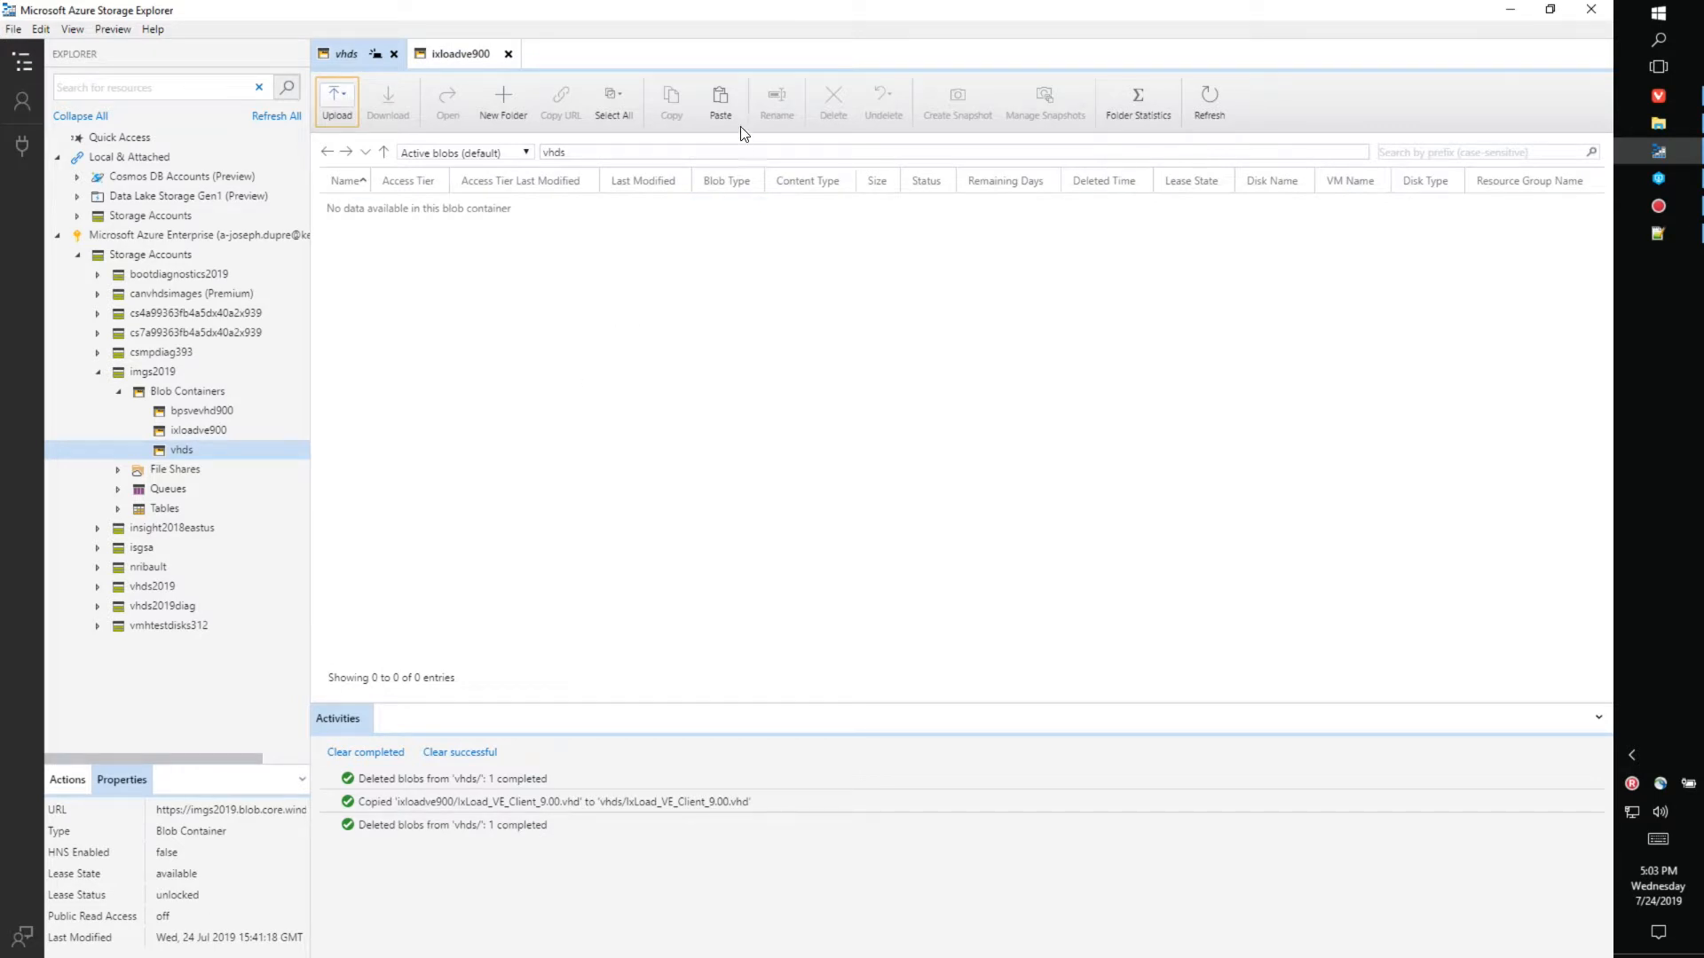
{"action": "left_click", "coordinate": [722, 97]}
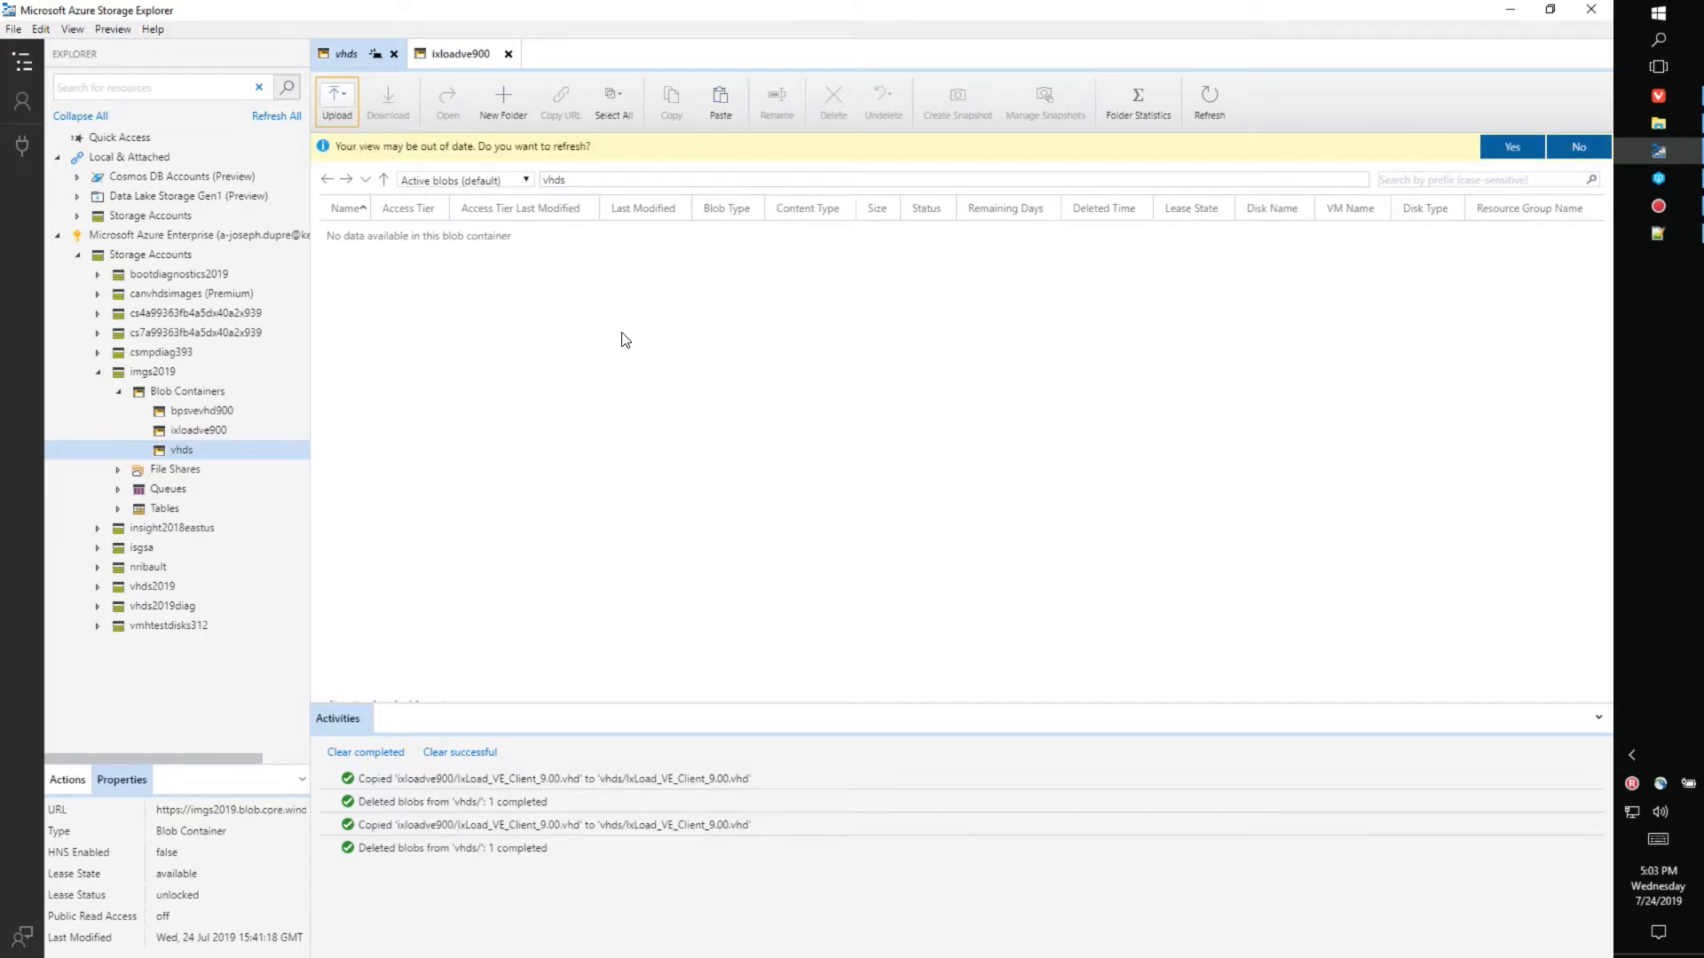
{"action": "left_click", "coordinate": [1511, 147]}
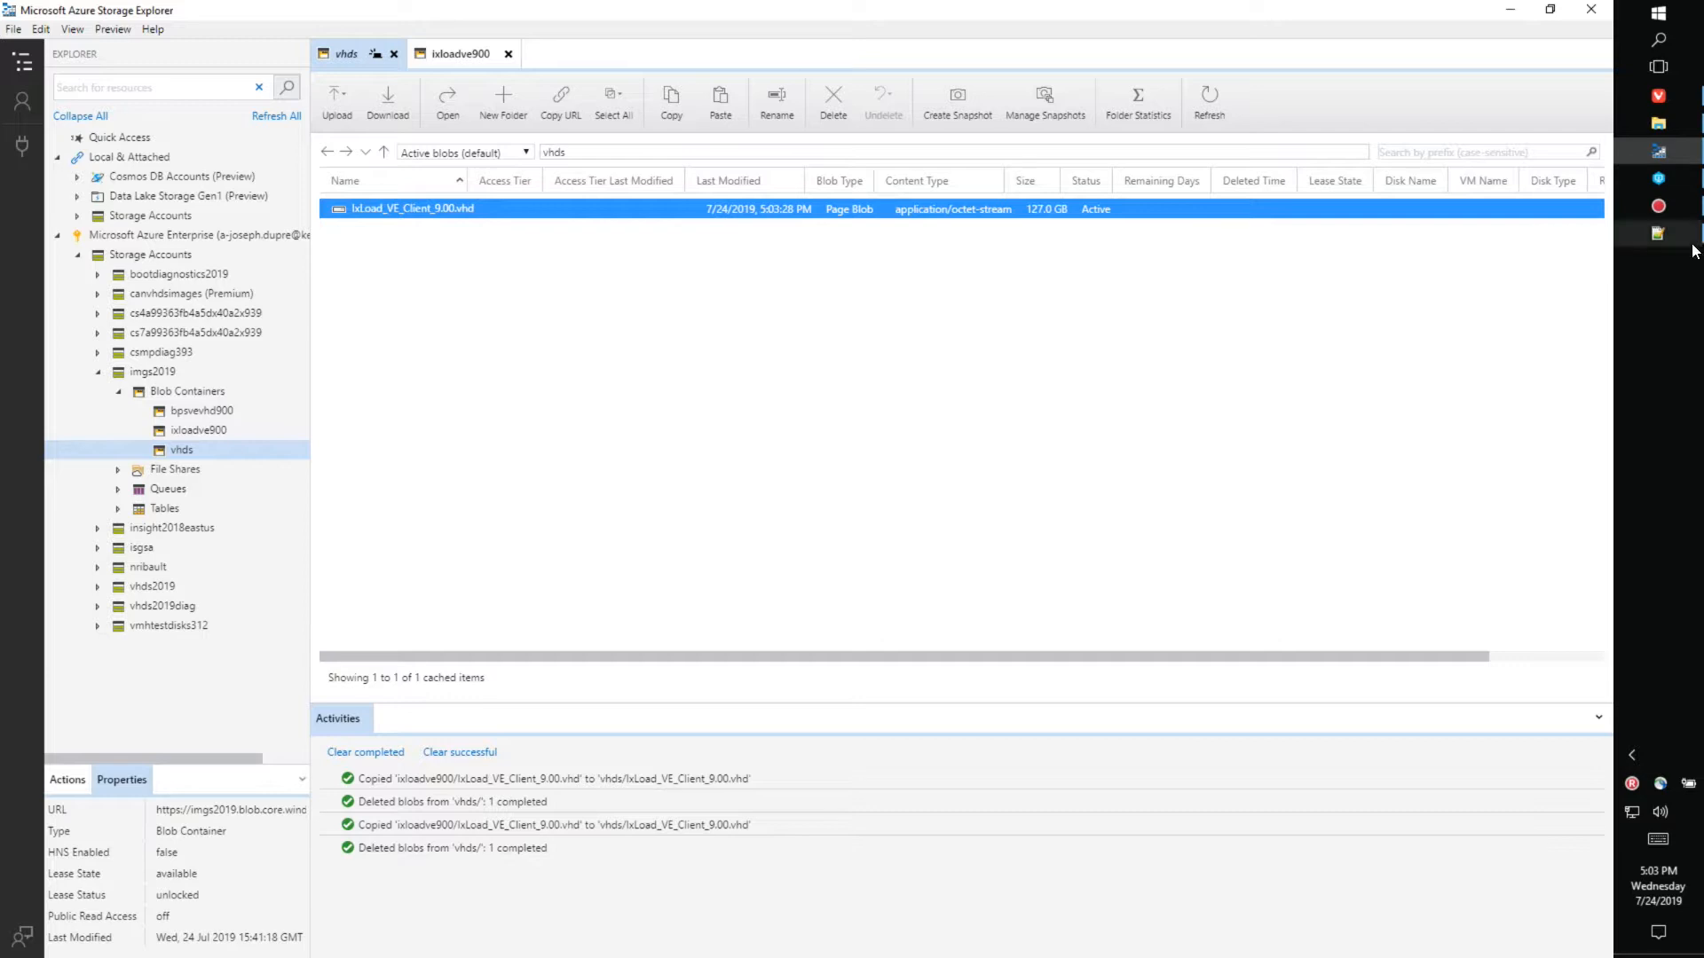
{"action": "left_click", "coordinate": [1658, 234]}
{"action": "left_click", "coordinate": [1657, 95]}
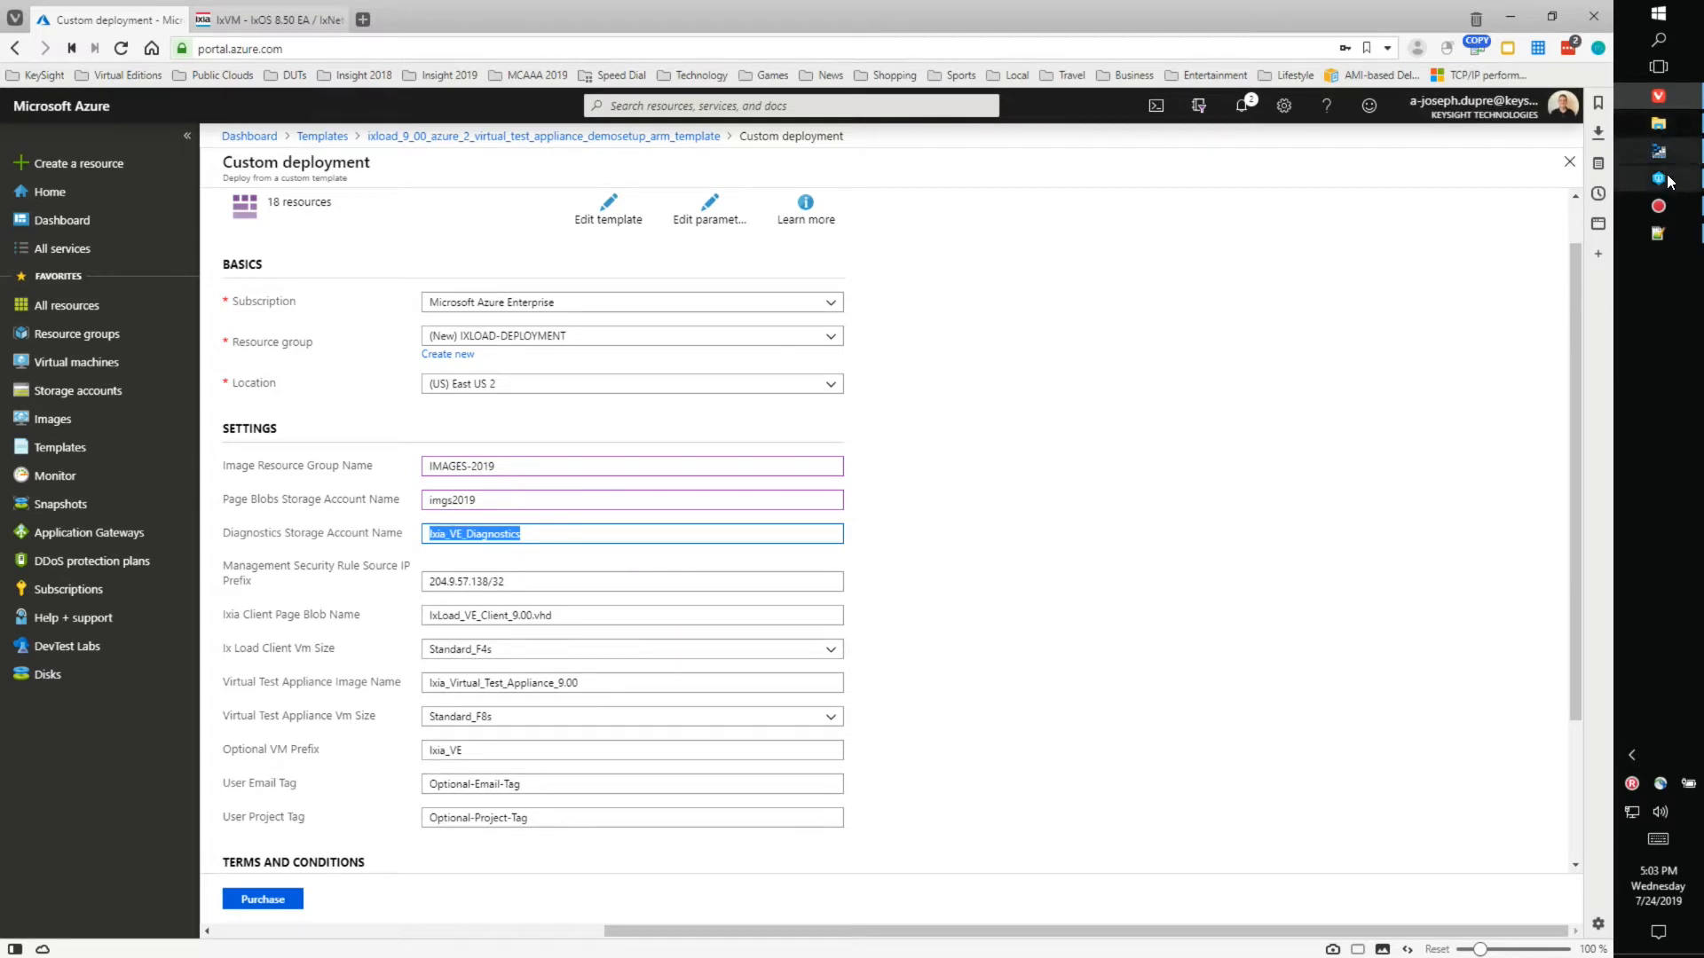
- Enter bootdiagnostics2019 as the Diagnostics Storage Account Name, then move on to the IP prefix and client blob fields
{"action": "left_click", "coordinate": [1657, 151]}
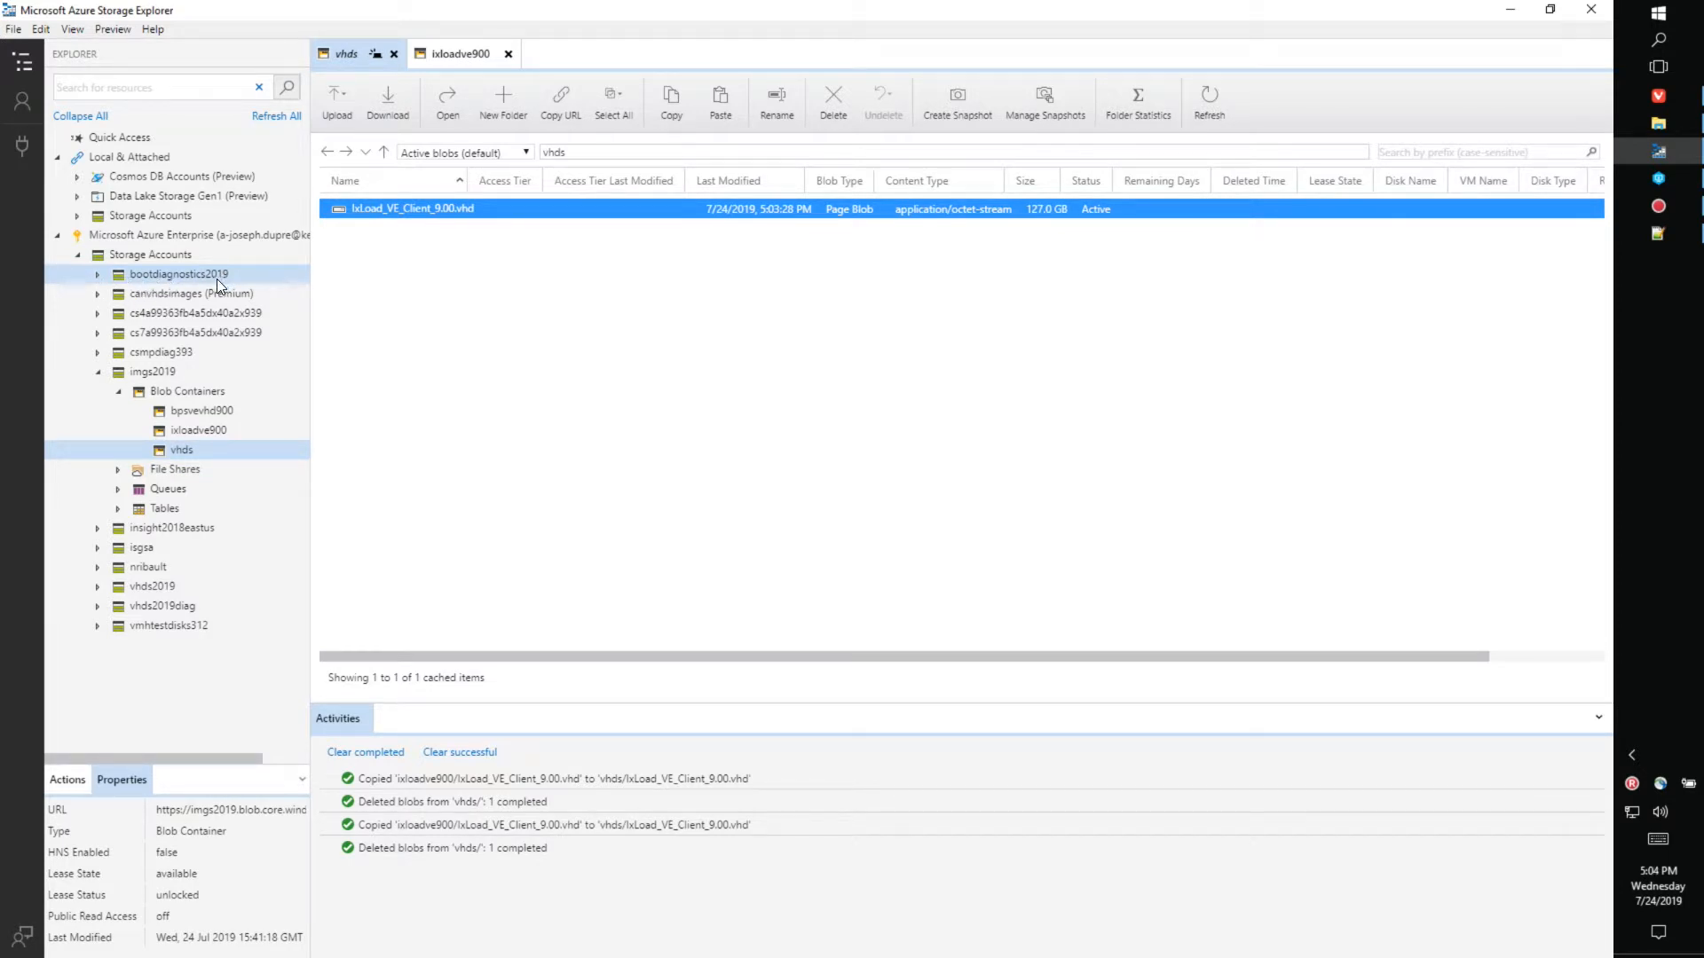
{"action": "mouse_move", "coordinate": [1667, 101]}
{"action": "left_click", "coordinate": [1666, 102]}
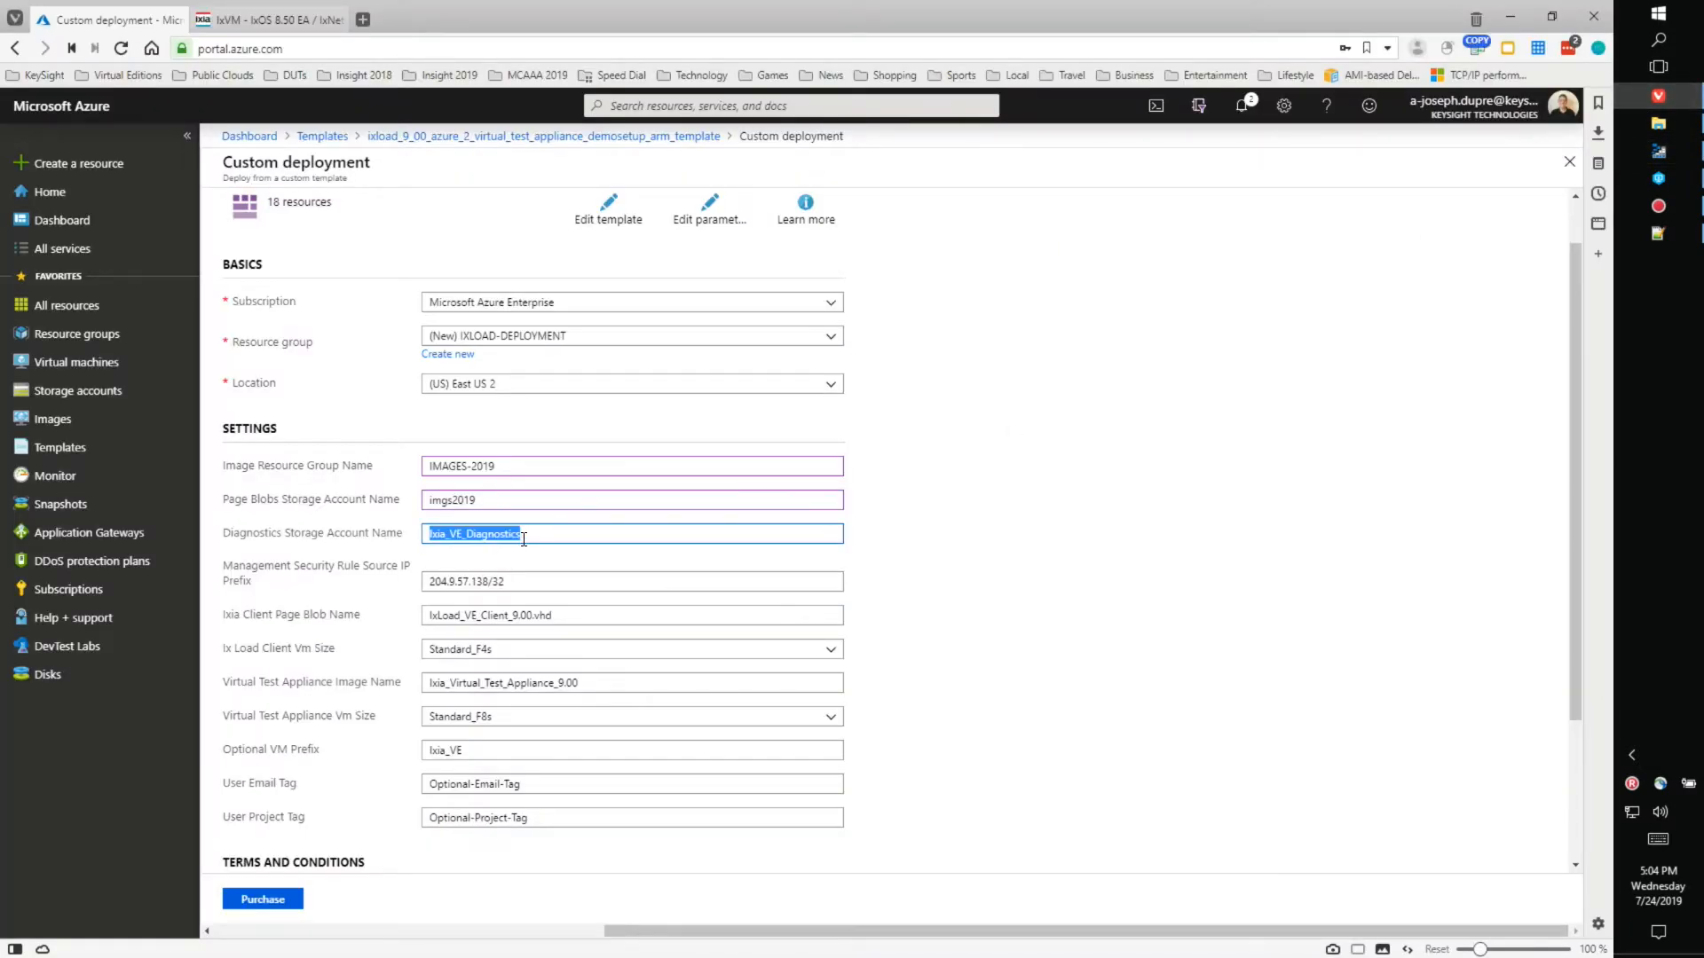
{"action": "type", "text": "bootdiagnostics2019"}
{"action": "left_click", "coordinate": [561, 584]}
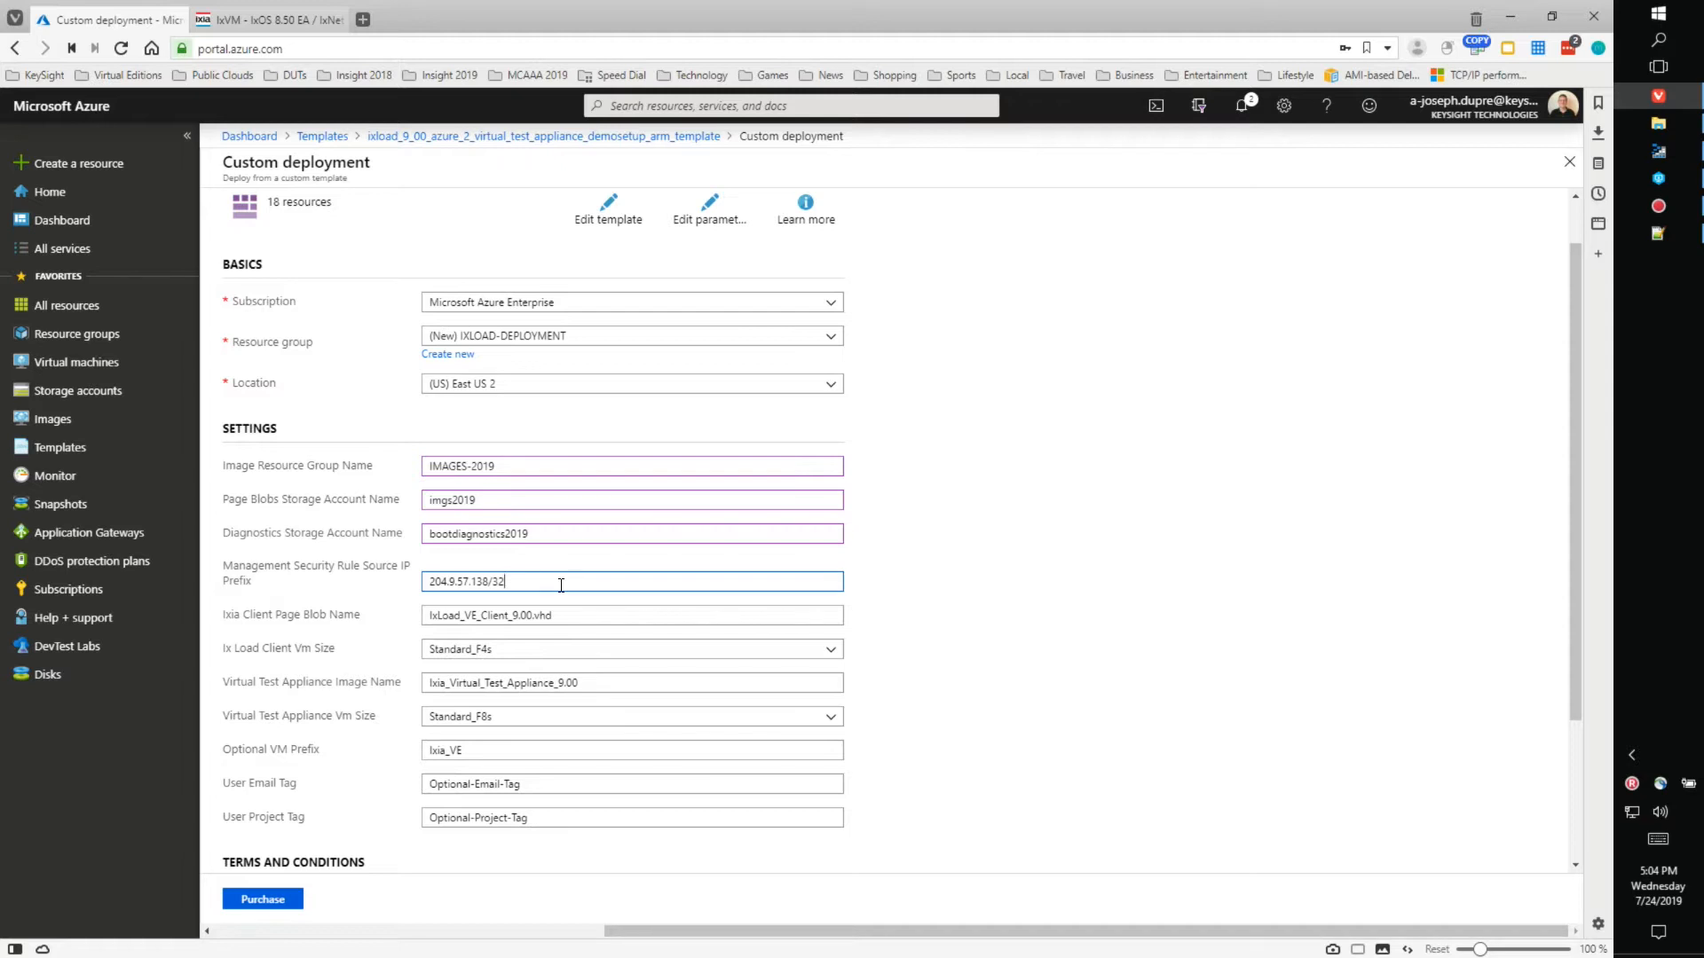
{"action": "left_click", "coordinate": [583, 614]}
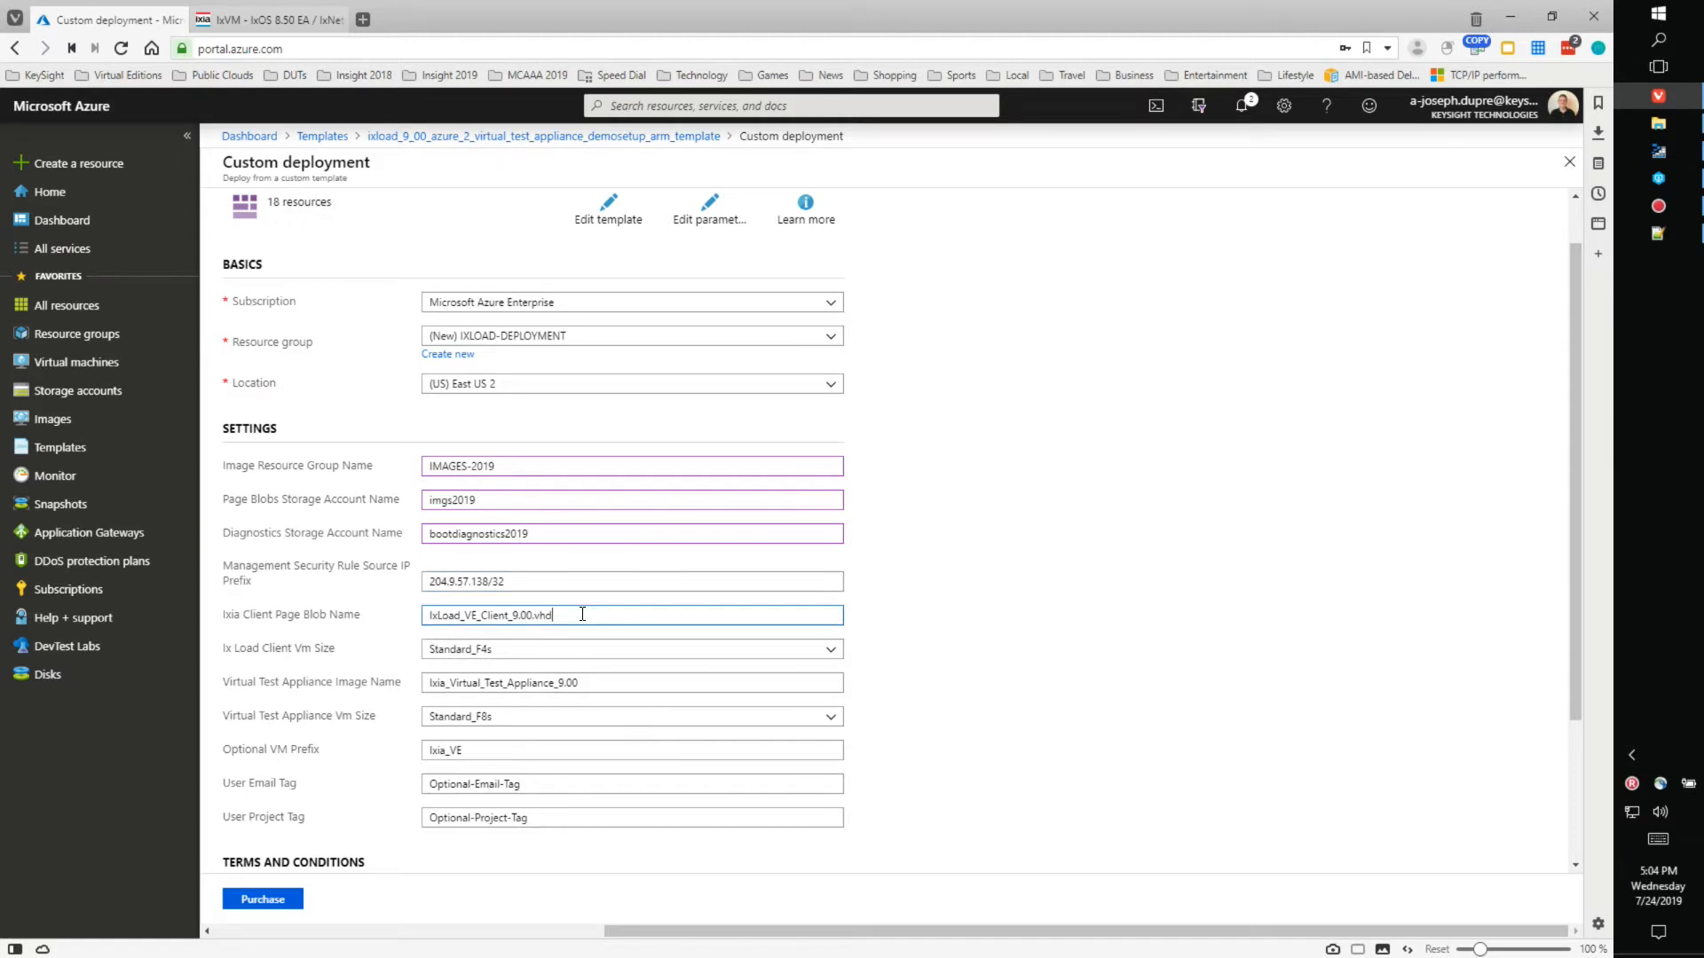
{"action": "key", "text": "ctrl+a"}
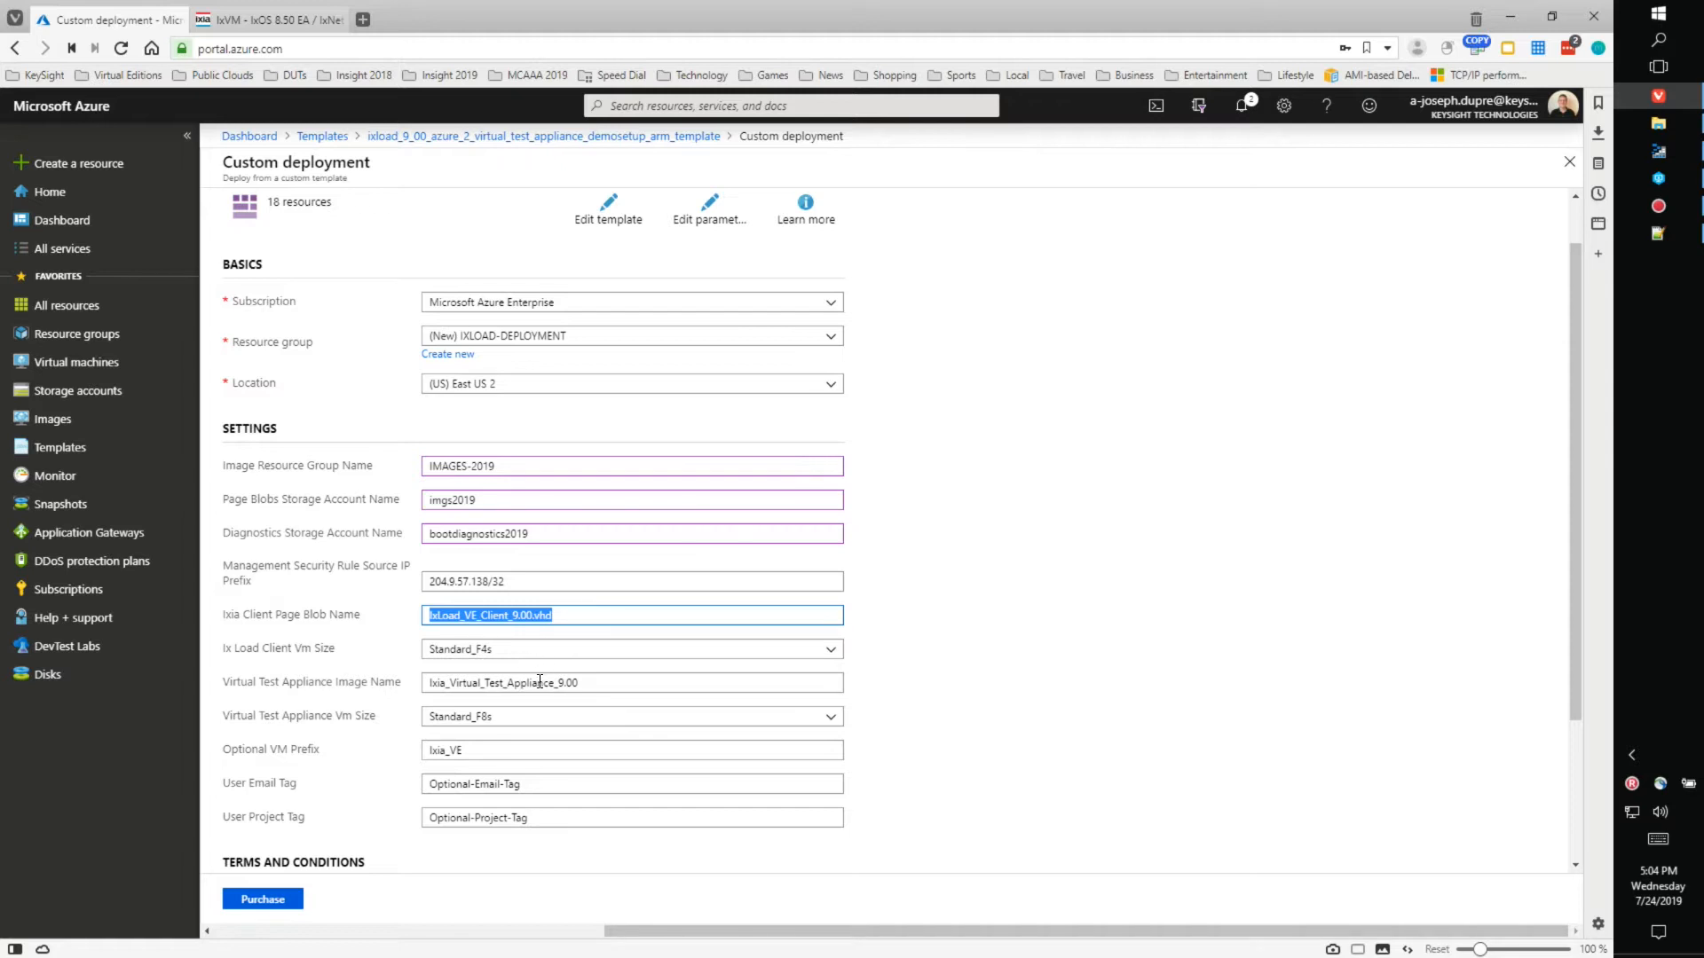
{"action": "left_click_drag", "start_coordinate": [600, 682], "coordinate": [419, 705]}
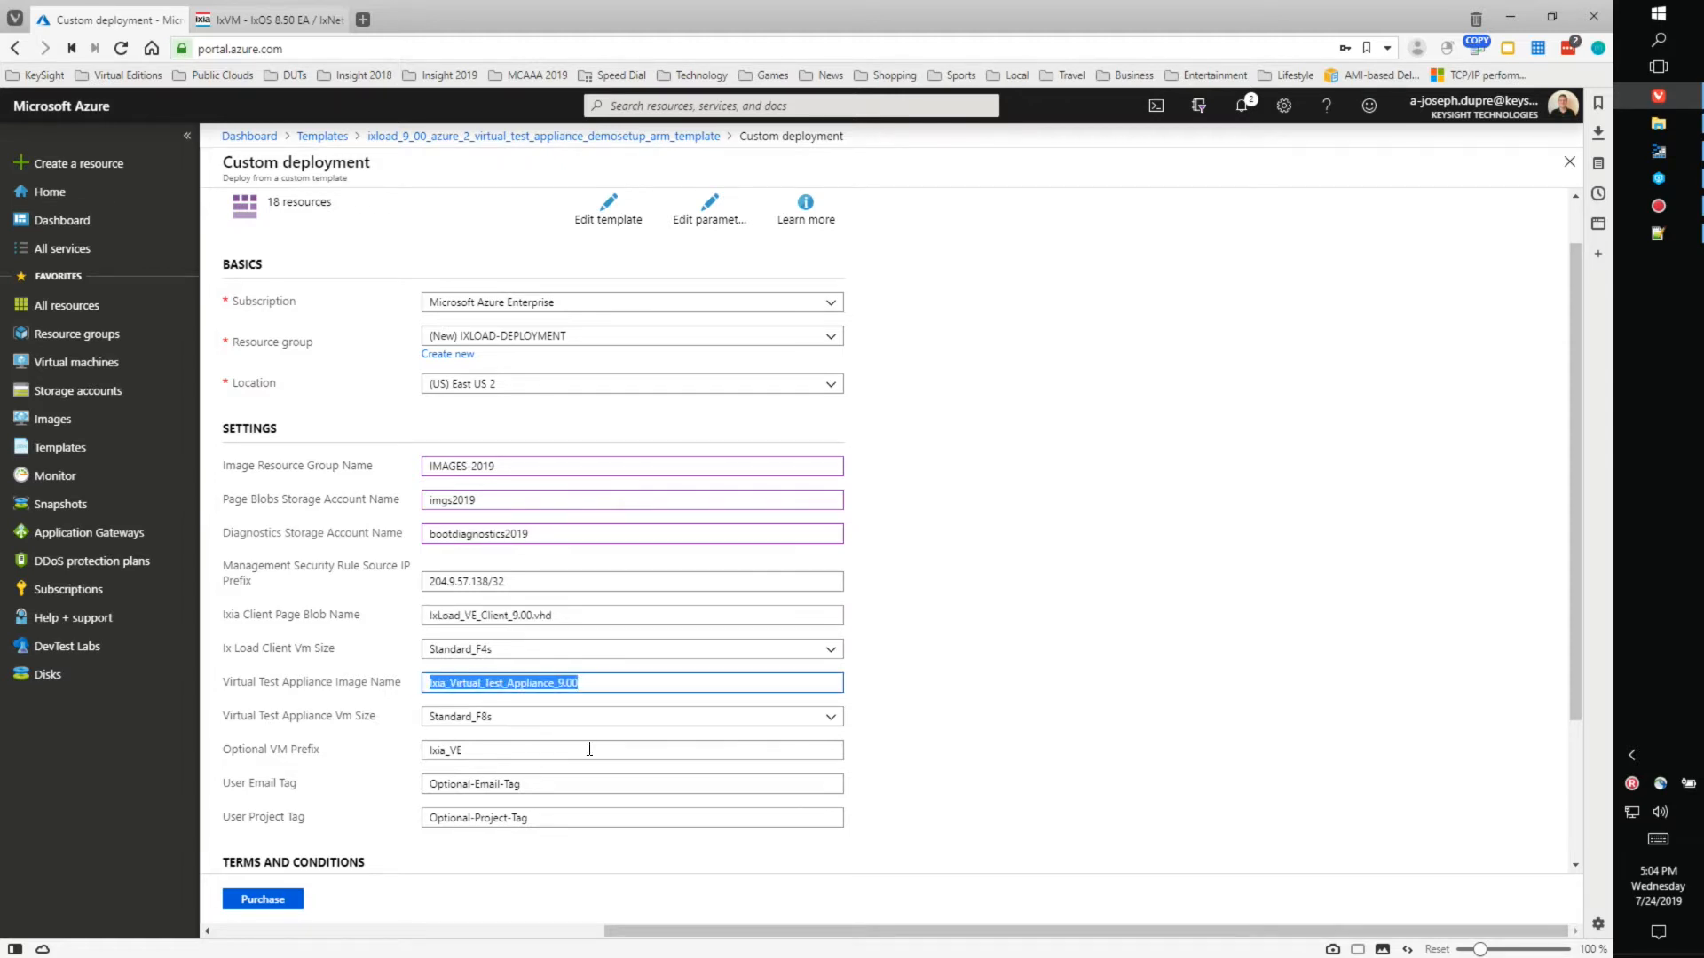
{"action": "left_click", "coordinate": [503, 752]}
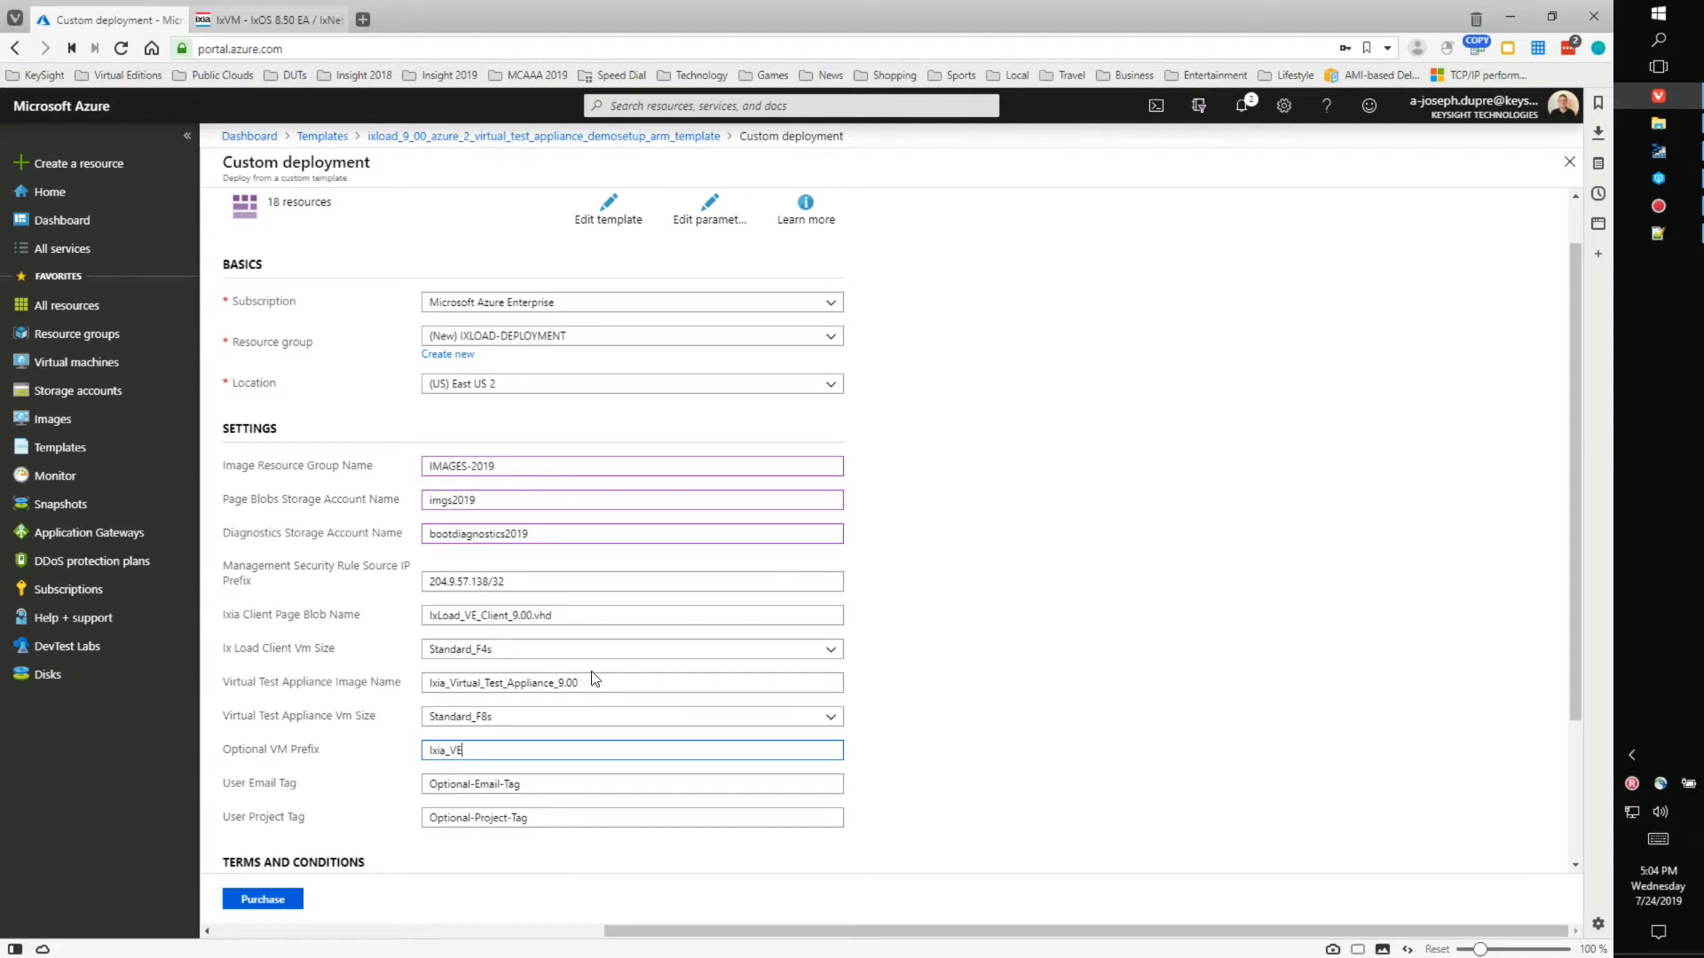
{"action": "left_click_drag", "start_coordinate": [559, 615], "coordinate": [426, 619]}
{"action": "left_click_drag", "start_coordinate": [613, 684], "coordinate": [415, 703]}
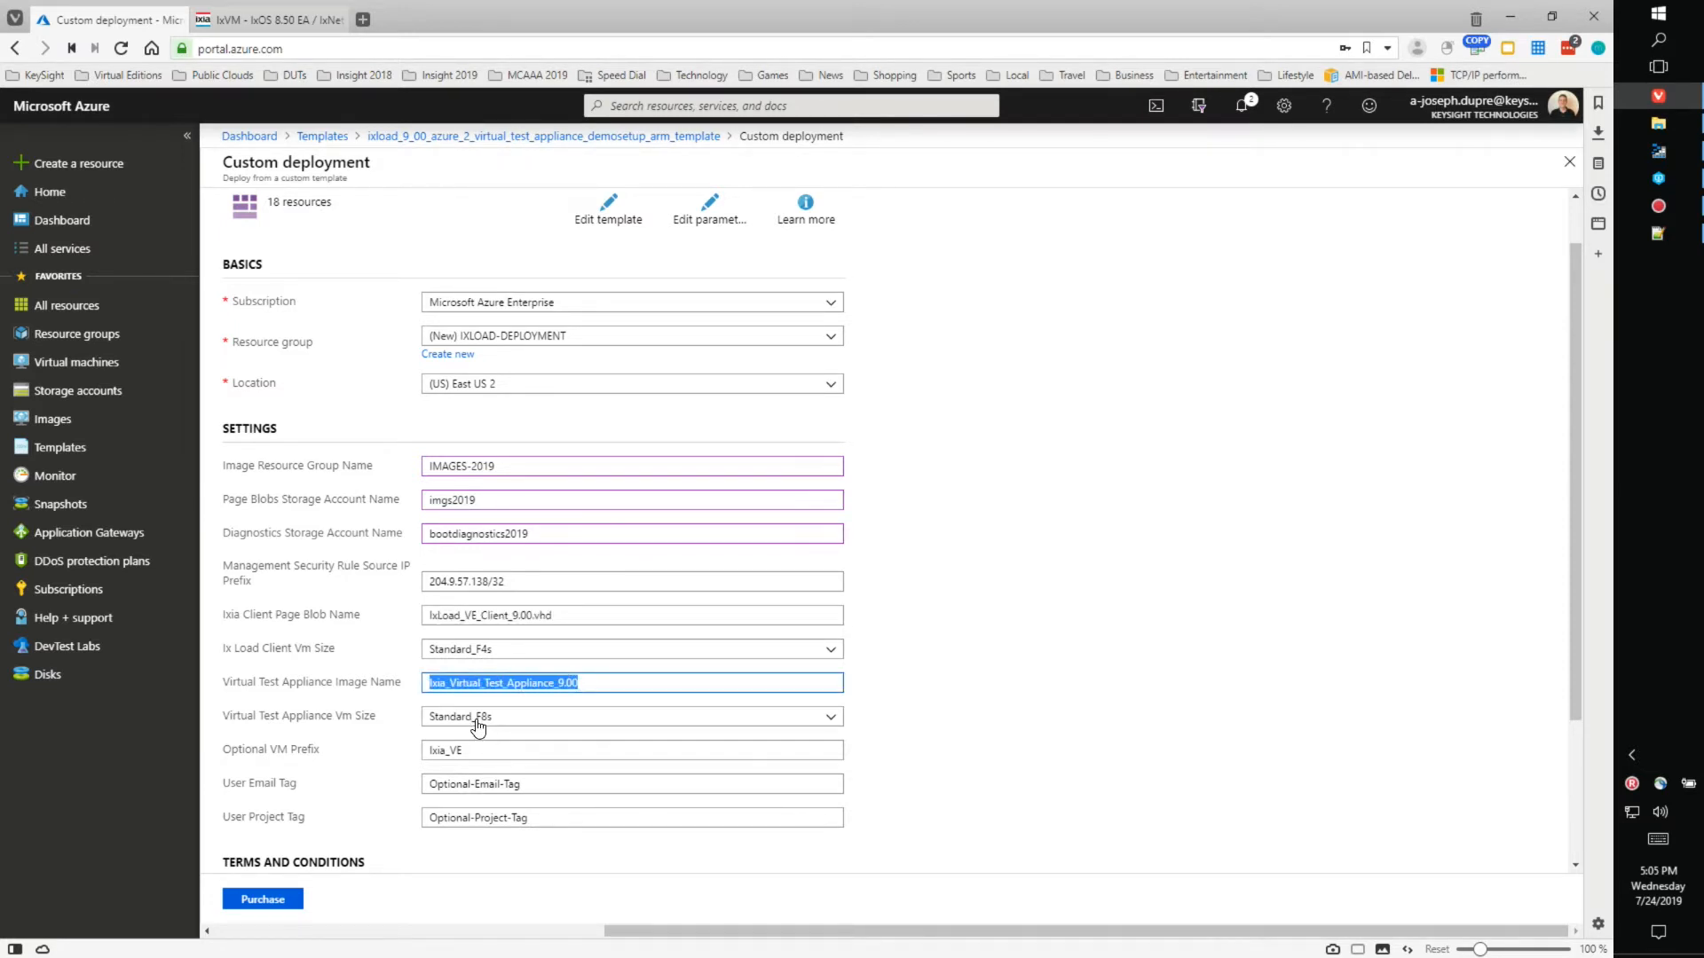
{"action": "double_click", "coordinate": [534, 749]}
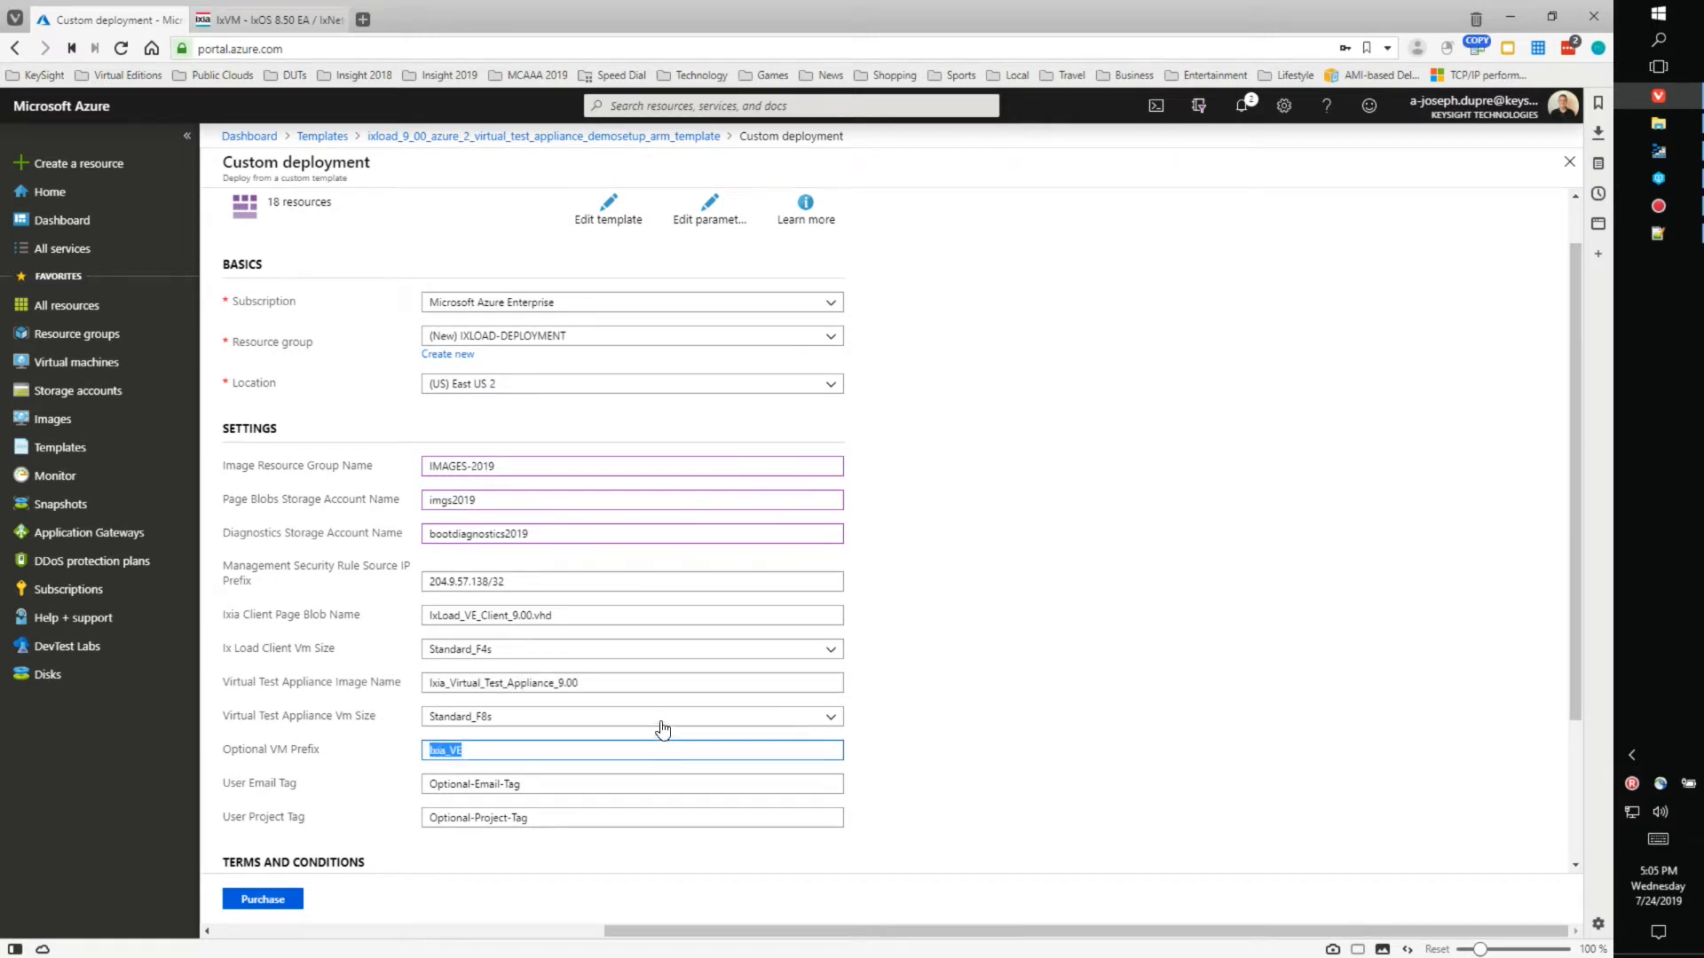
{"action": "left_click", "coordinate": [664, 725]}
{"action": "left_click", "coordinate": [913, 697]}
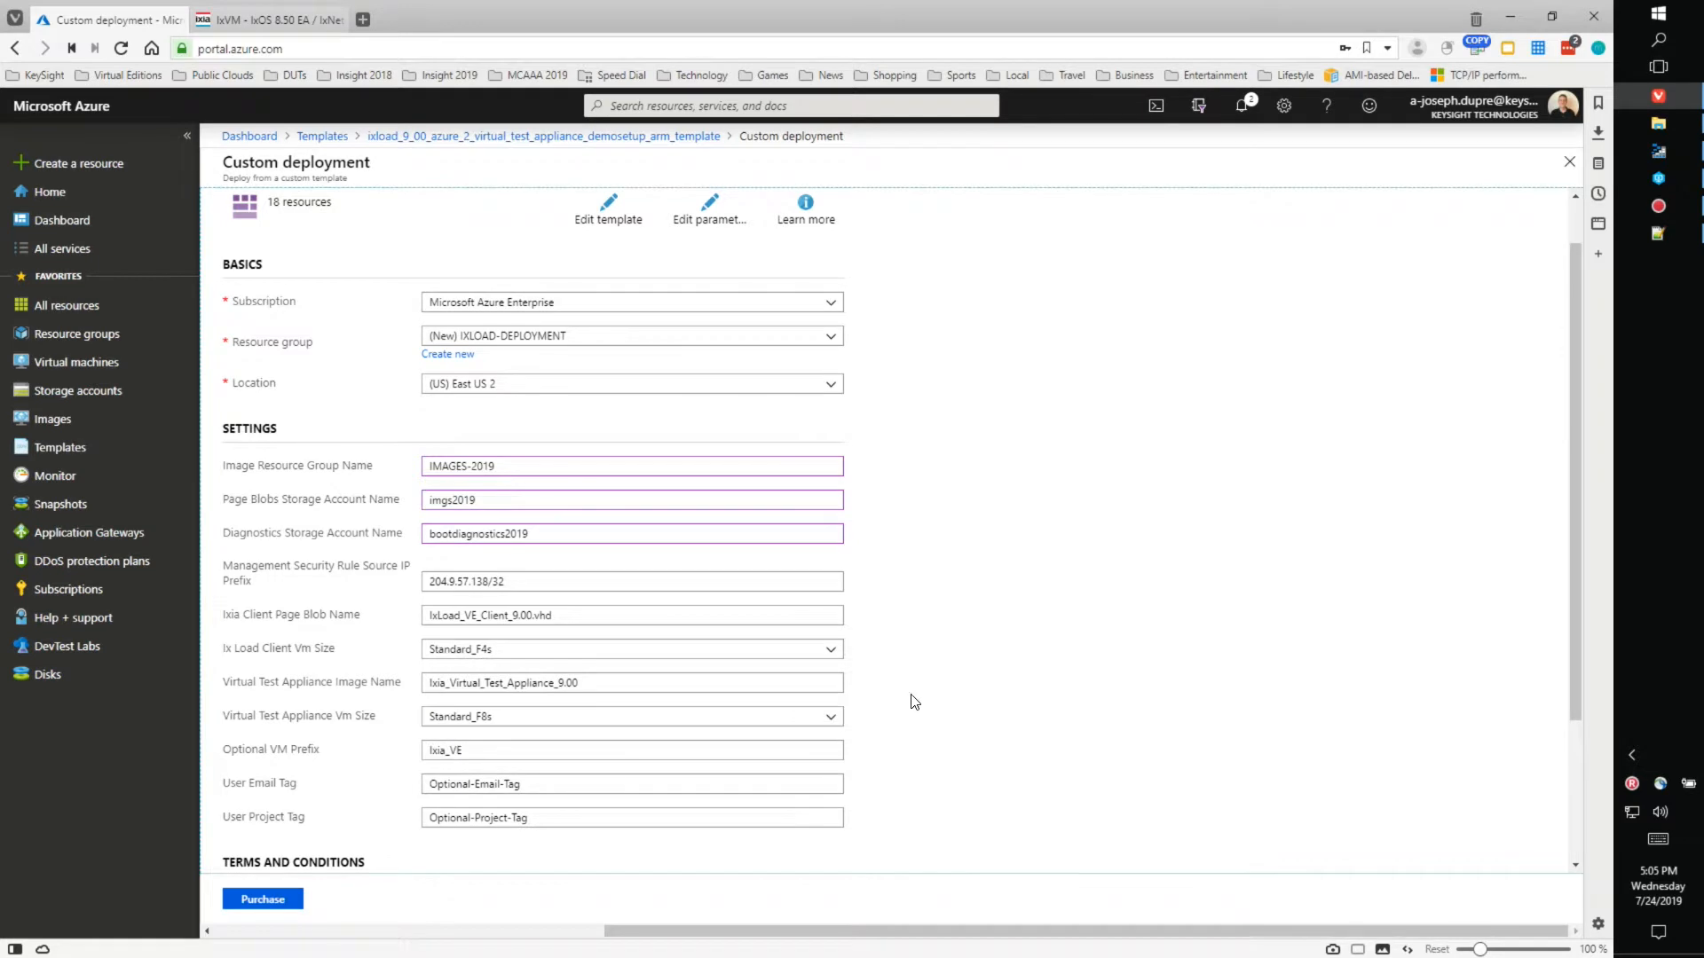
{"action": "double_click", "coordinate": [551, 752]}
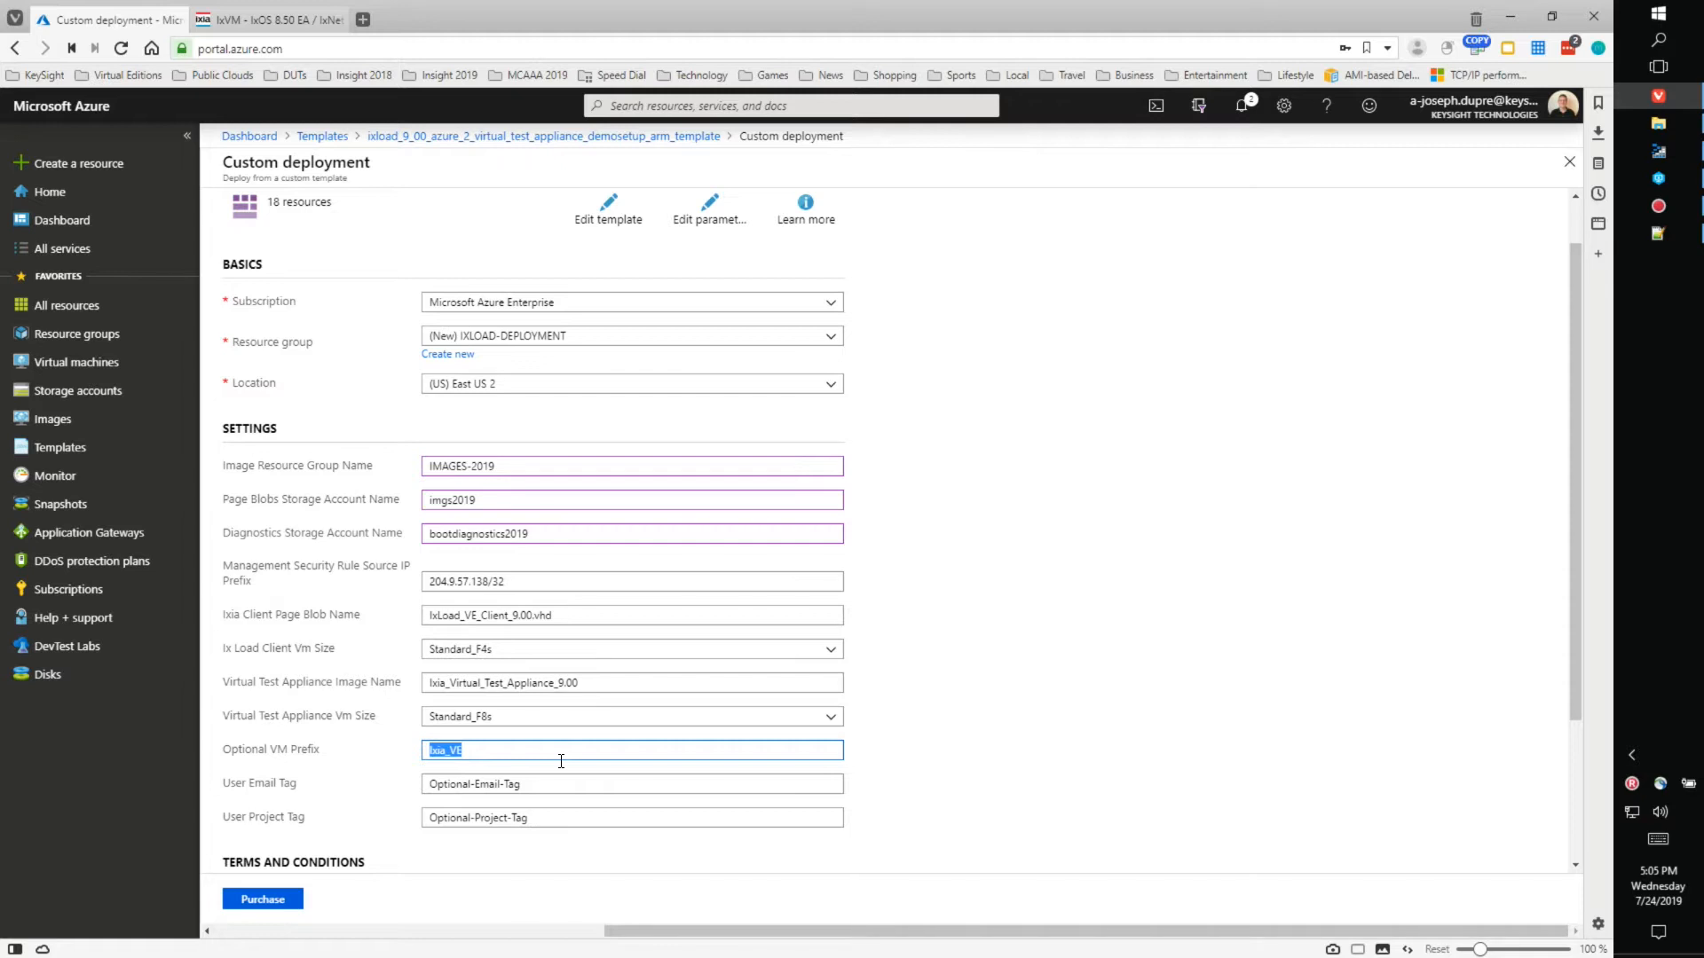
- Fill in VM prefix DEPLOY, an e-mail in the user email tag, and project tag INSIGHT-2019
{"action": "type", "text": "DEPLOY"}
{"action": "triple_click", "coordinate": [522, 785]}
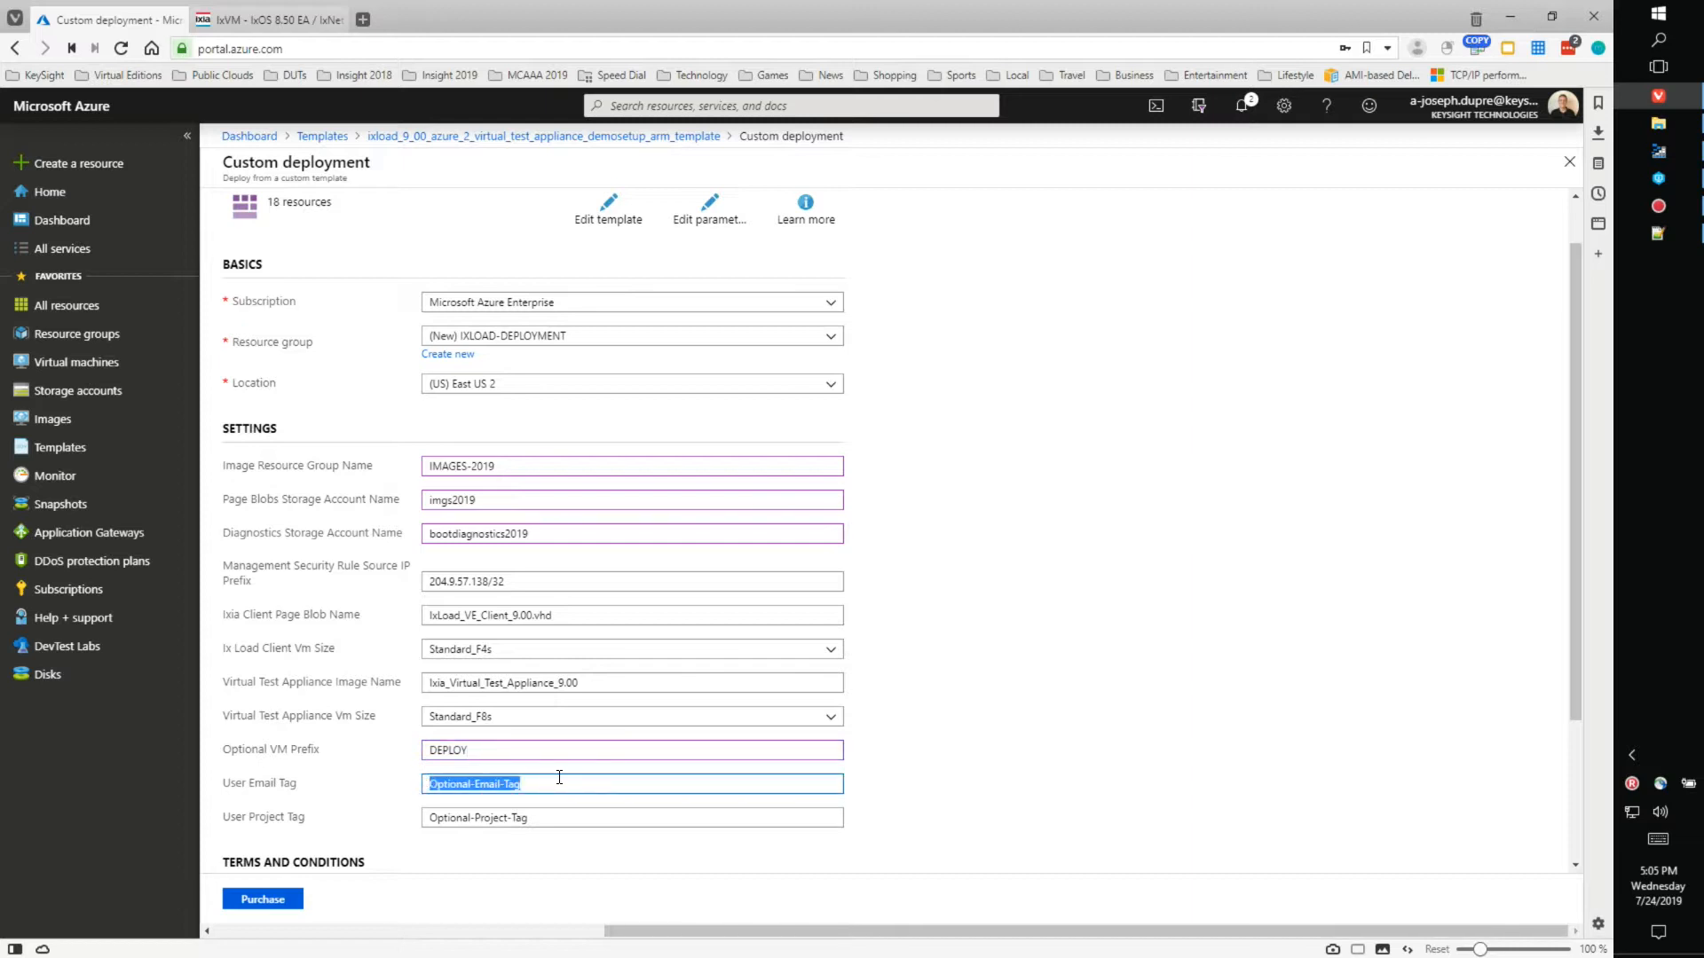
{"action": "left_click_drag", "start_coordinate": [556, 816], "coordinate": [399, 851]}
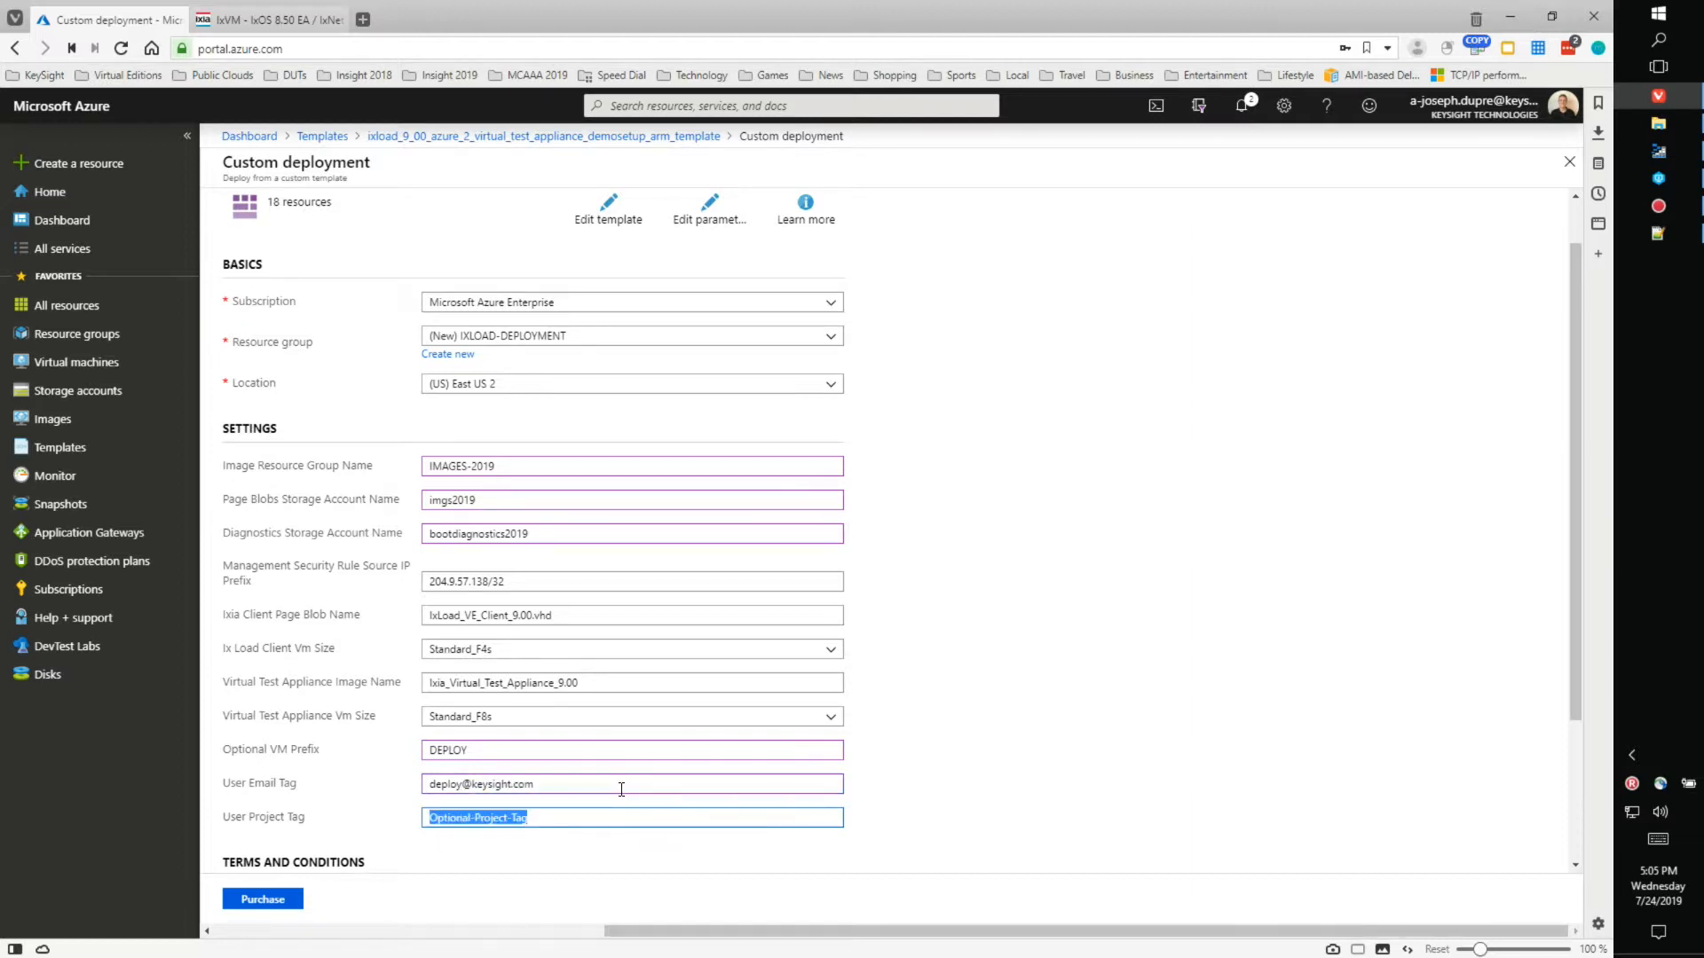
{"action": "type", "text": "IS"}
{"action": "type", "text": "SIGHT-2019"}
{"action": "scroll", "coordinate": [1115, 649], "scroll_direction": "down", "scroll_amount": 2}
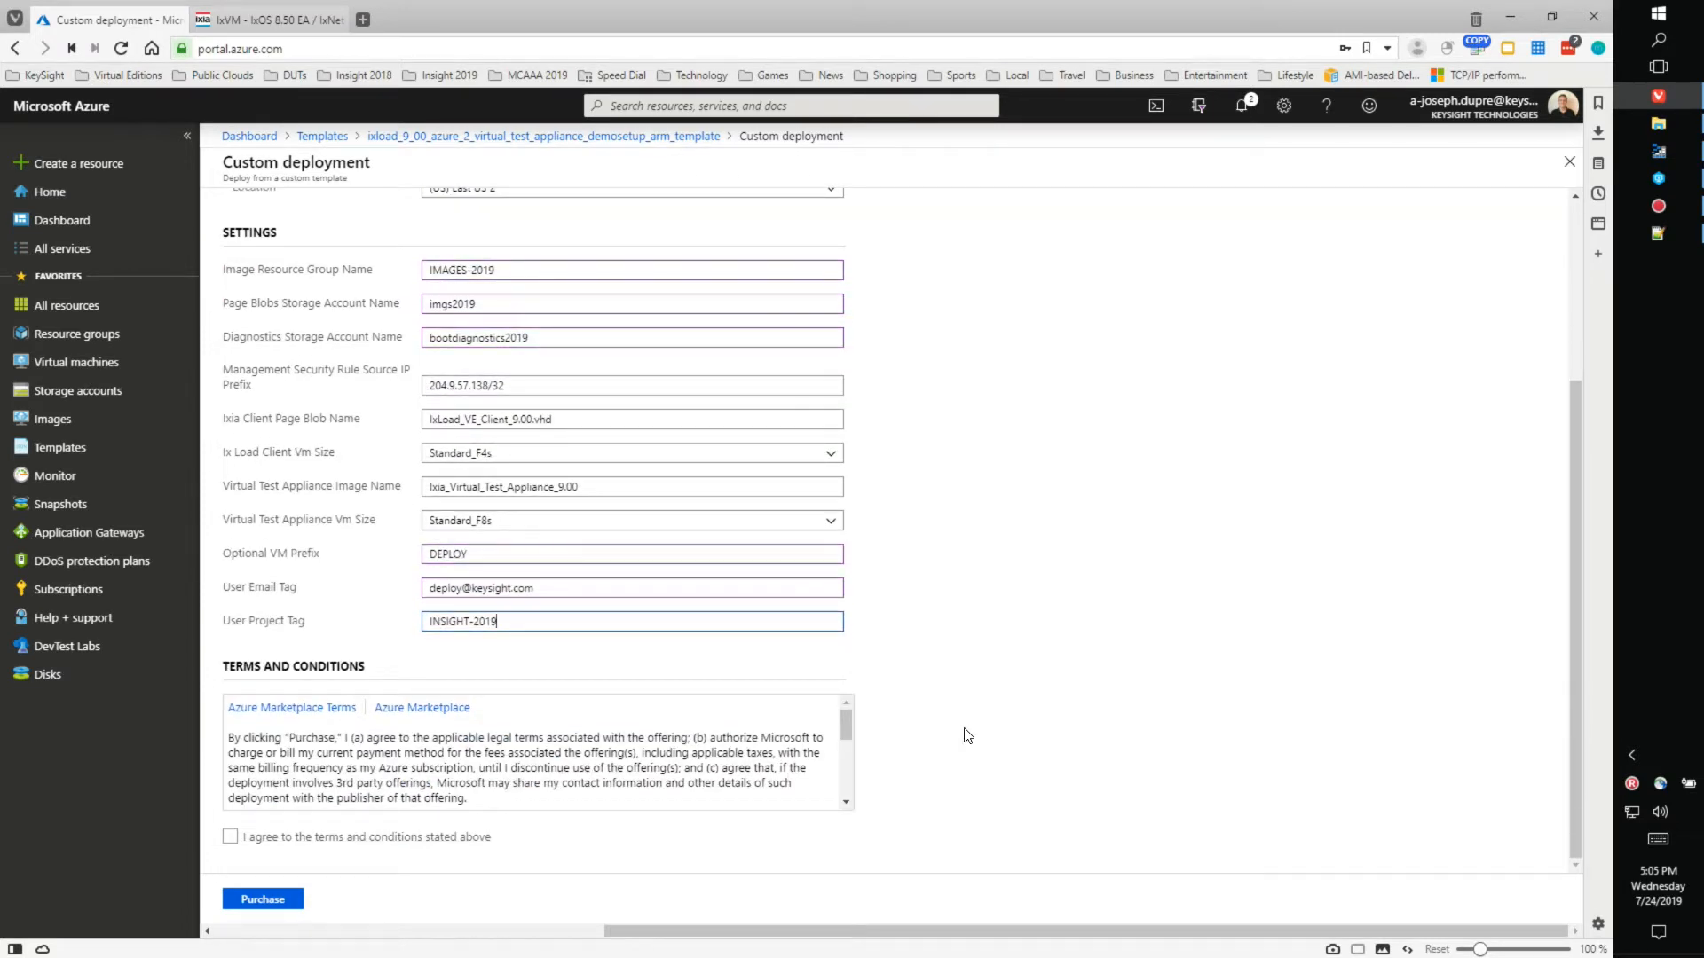
{"action": "left_click_drag", "start_coordinate": [845, 731], "coordinate": [845, 782]}
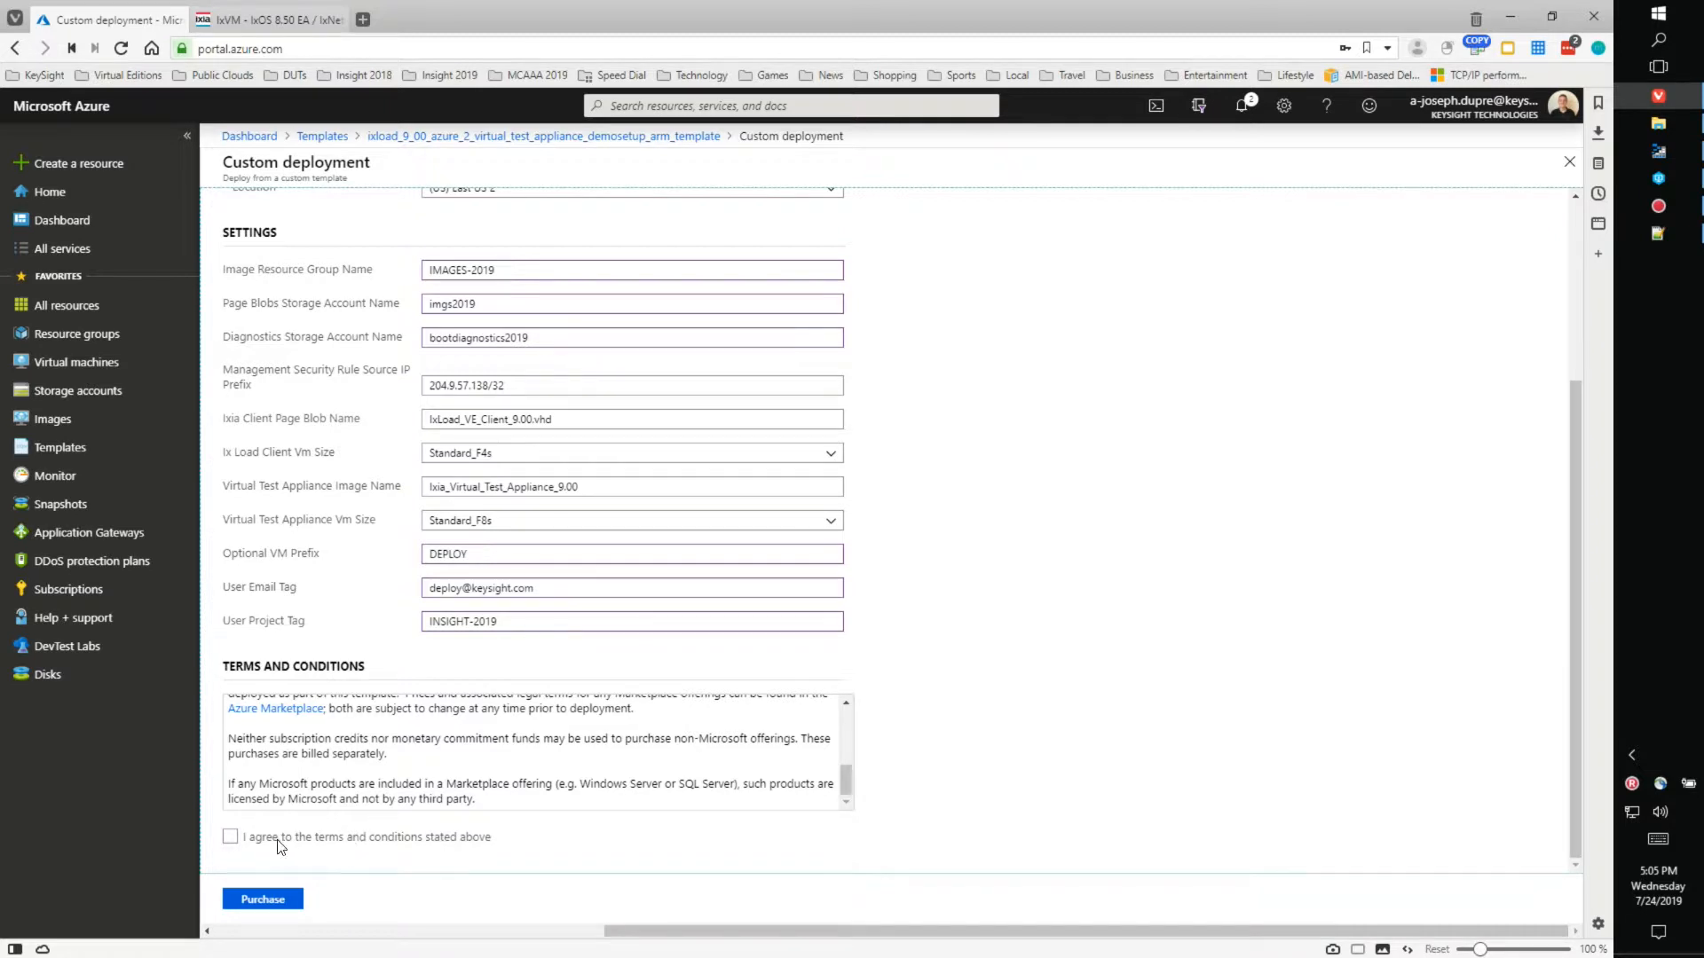
- Agree to the terms and conditions, review the form, and Purchase the deployment
{"action": "left_click", "coordinate": [230, 839]}
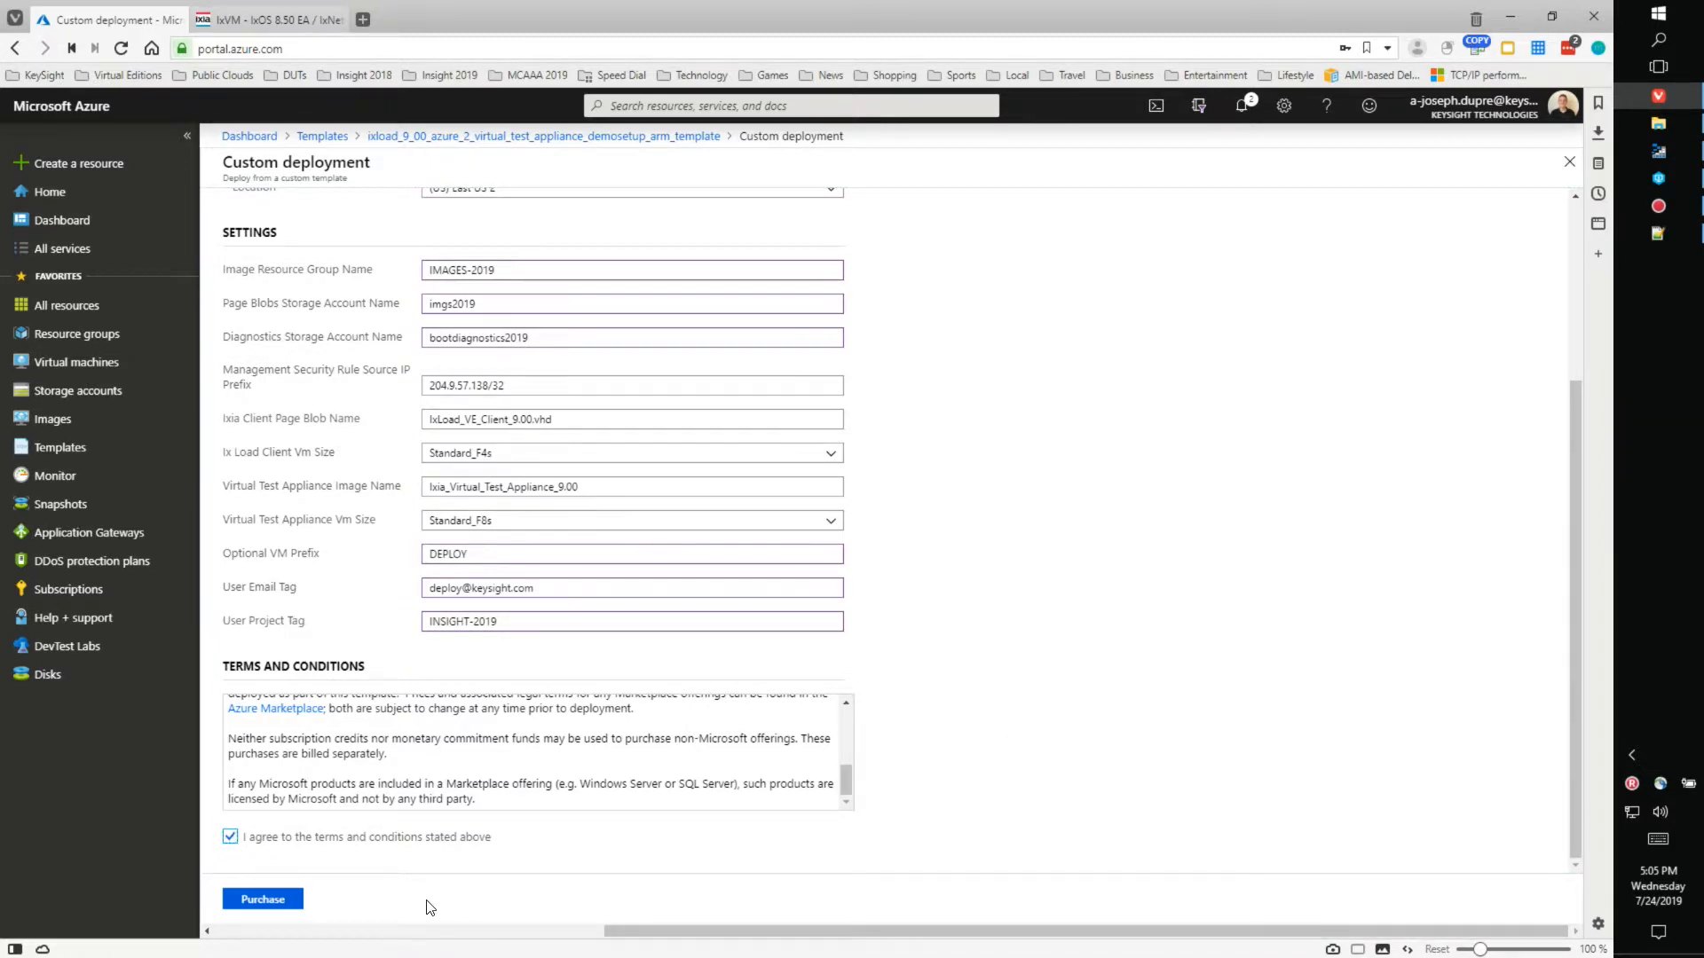
{"action": "scroll", "coordinate": [930, 728], "scroll_direction": "up", "scroll_amount": 3}
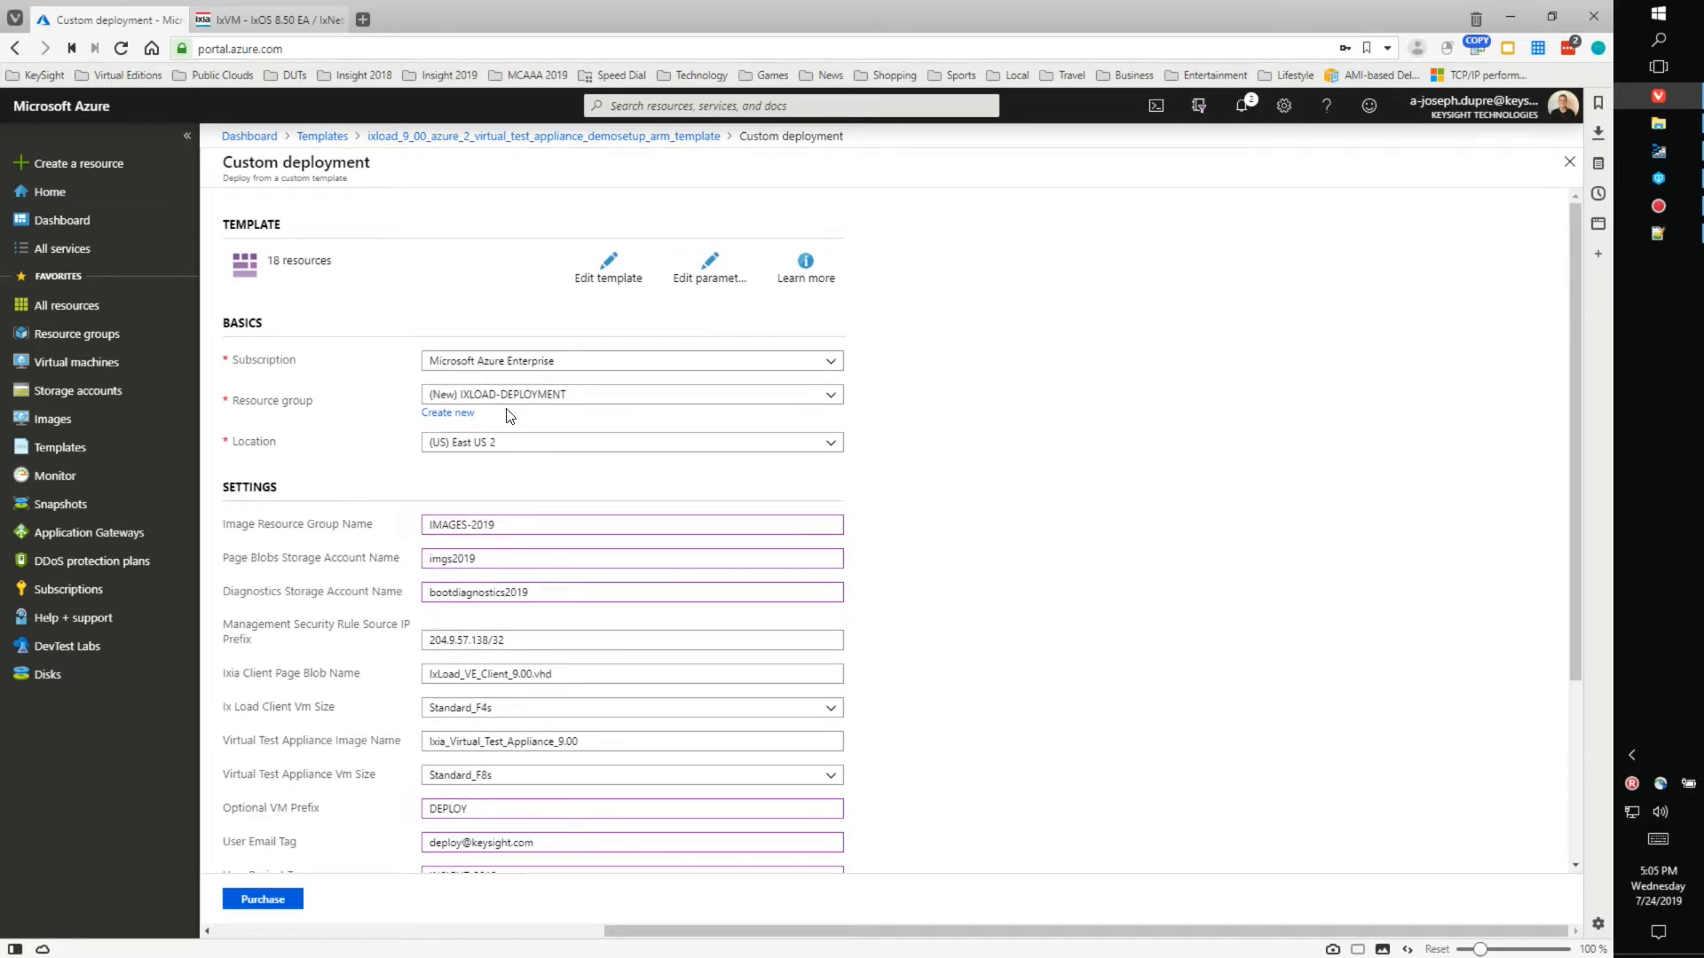
{"action": "scroll", "coordinate": [923, 583], "scroll_direction": "down", "scroll_amount": 1}
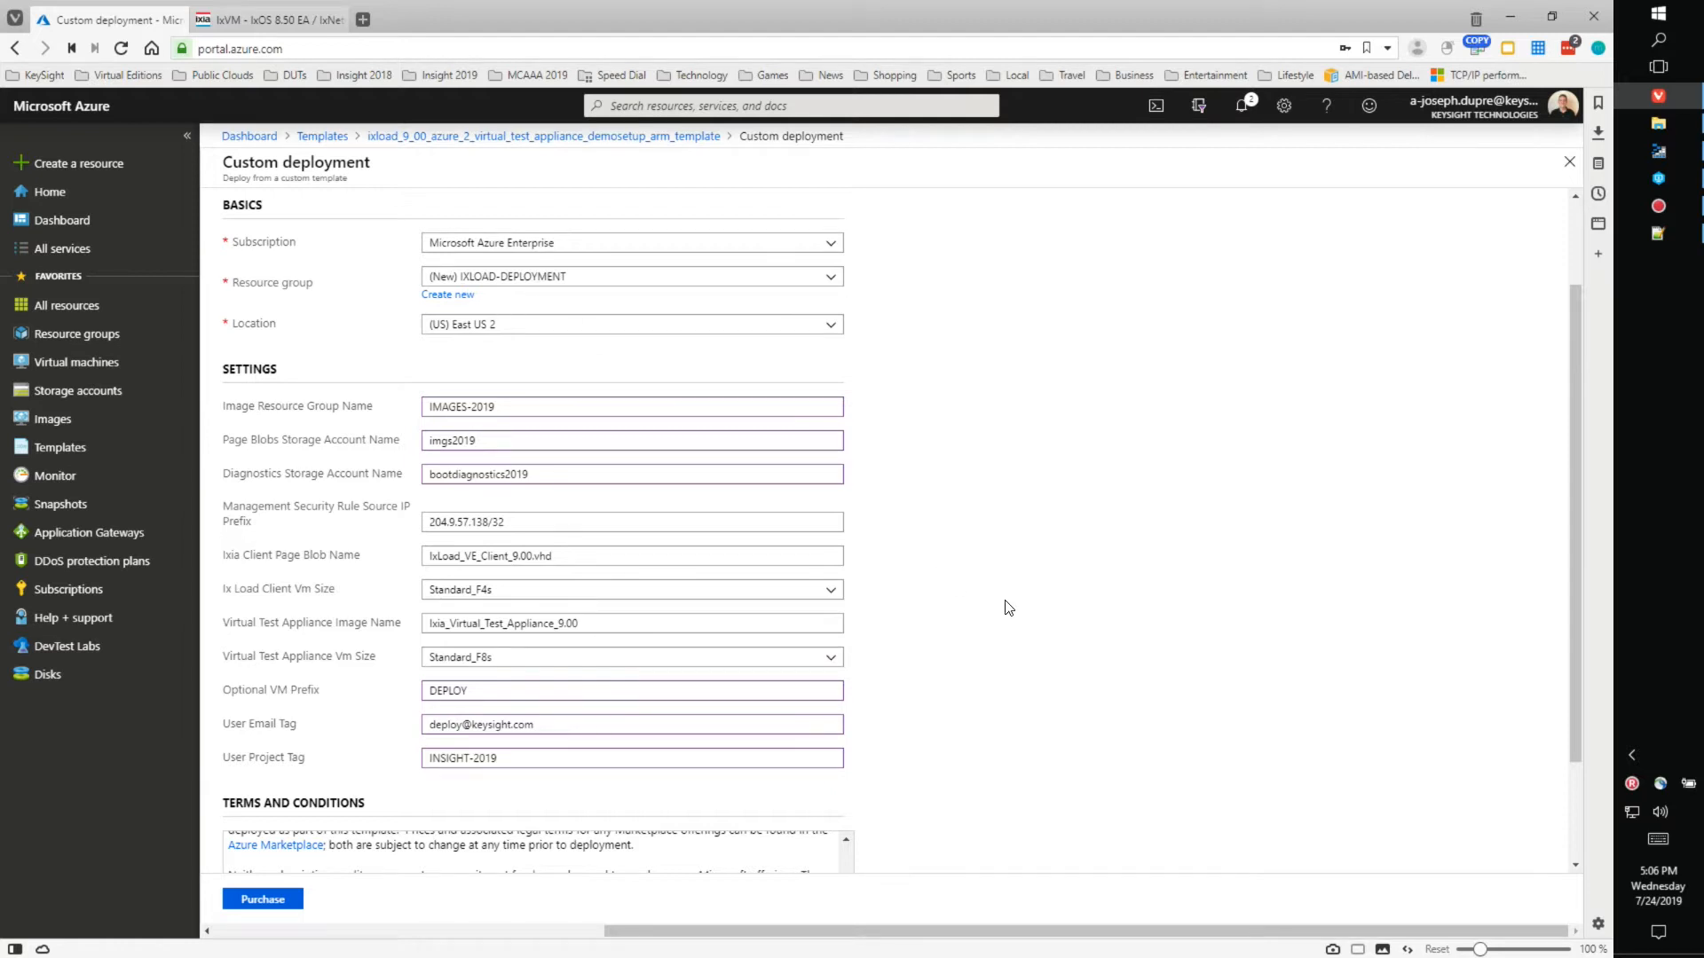
{"action": "scroll", "coordinate": [1006, 605], "scroll_direction": "down", "scroll_amount": 2}
{"action": "scroll", "coordinate": [997, 611], "scroll_direction": "up", "scroll_amount": 3}
{"action": "scroll", "coordinate": [993, 615], "scroll_direction": "down", "scroll_amount": 3}
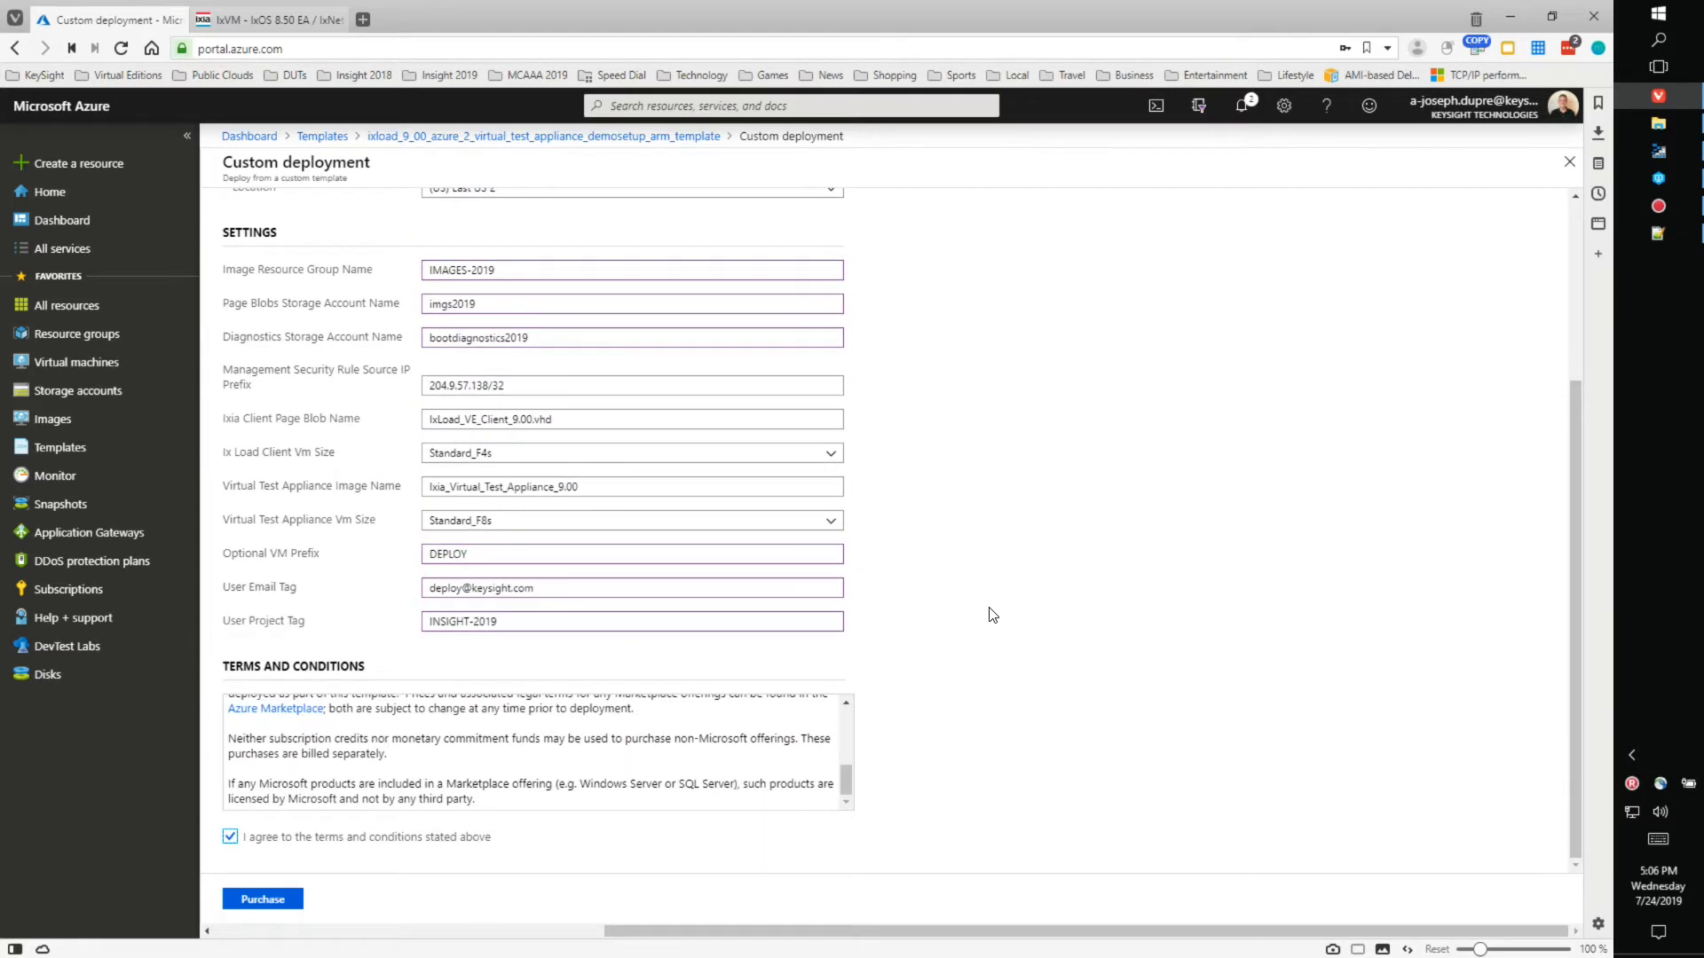
{"action": "left_click", "coordinate": [273, 902]}
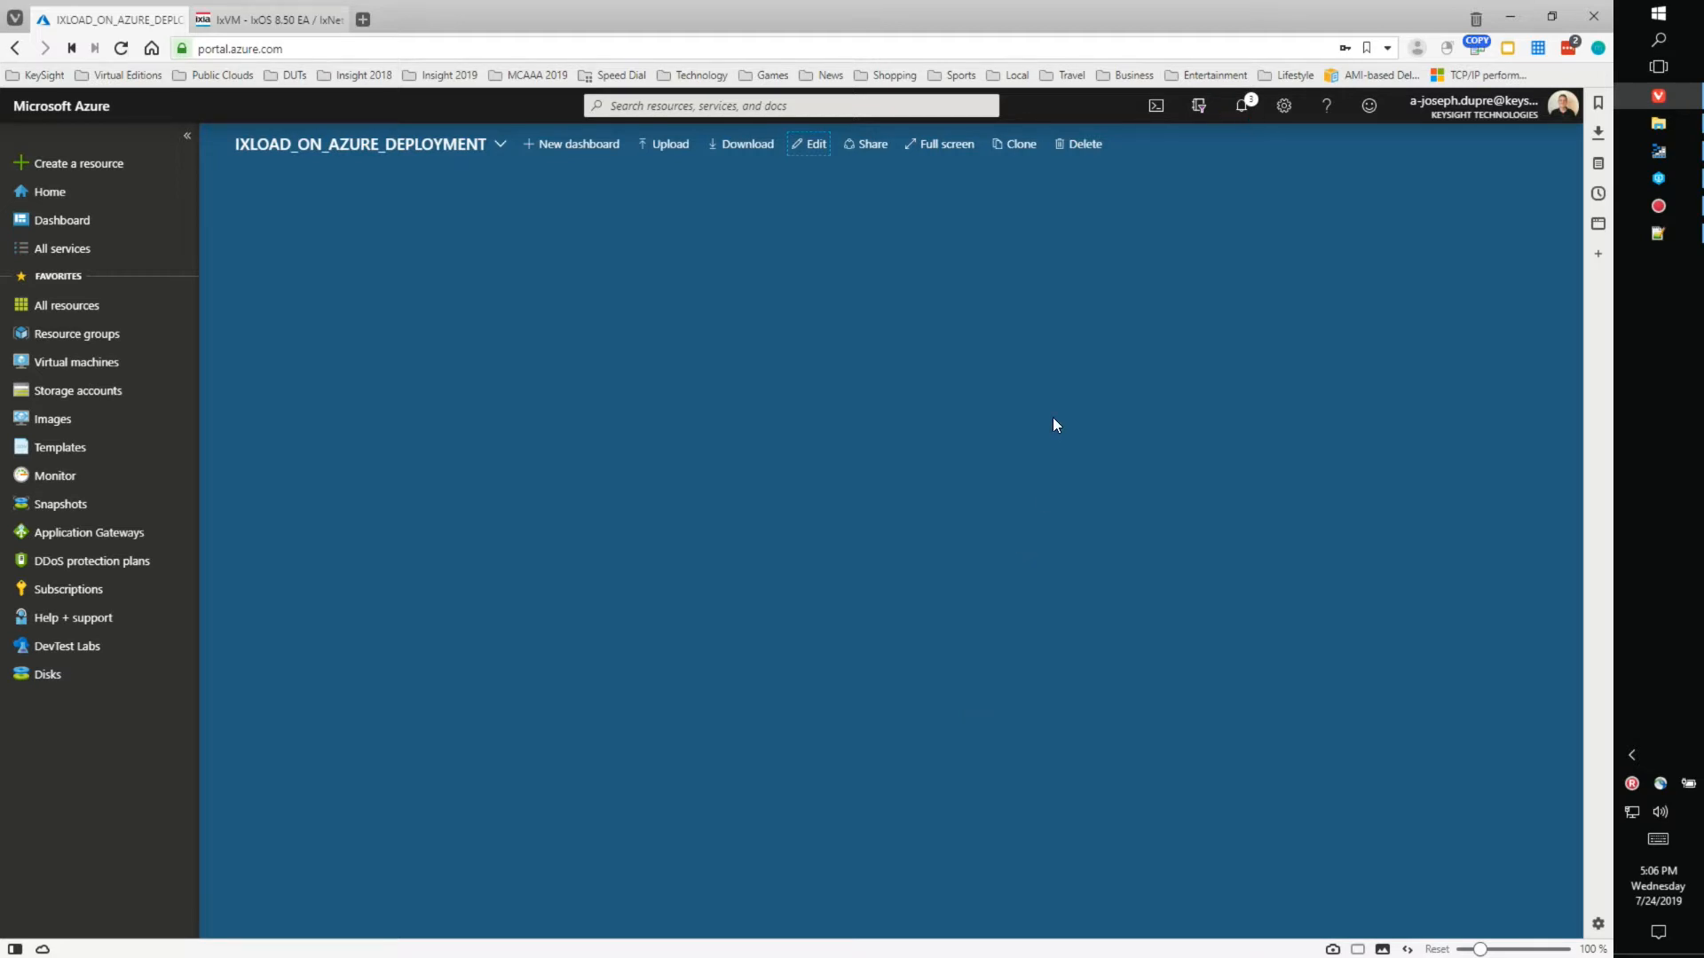
- Dismiss completed notifications and open the running IXLOAD-DEPLOYMENT deployment's overview
{"action": "left_click", "coordinate": [1242, 108]}
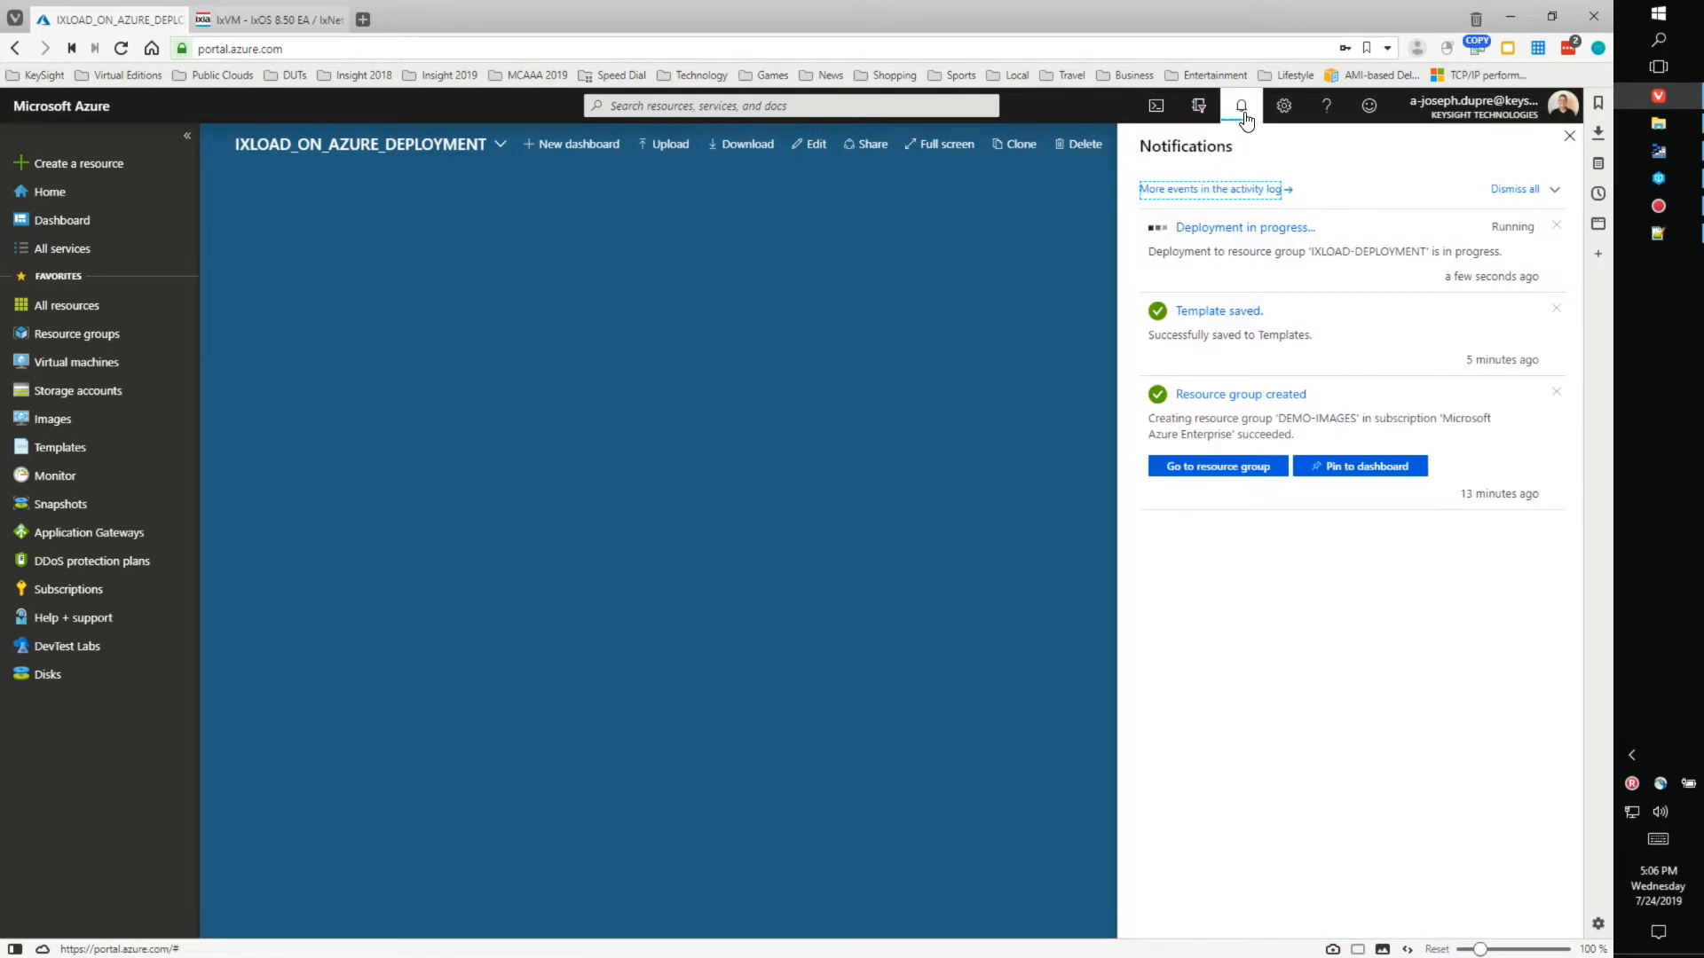
{"action": "left_click", "coordinate": [1559, 197]}
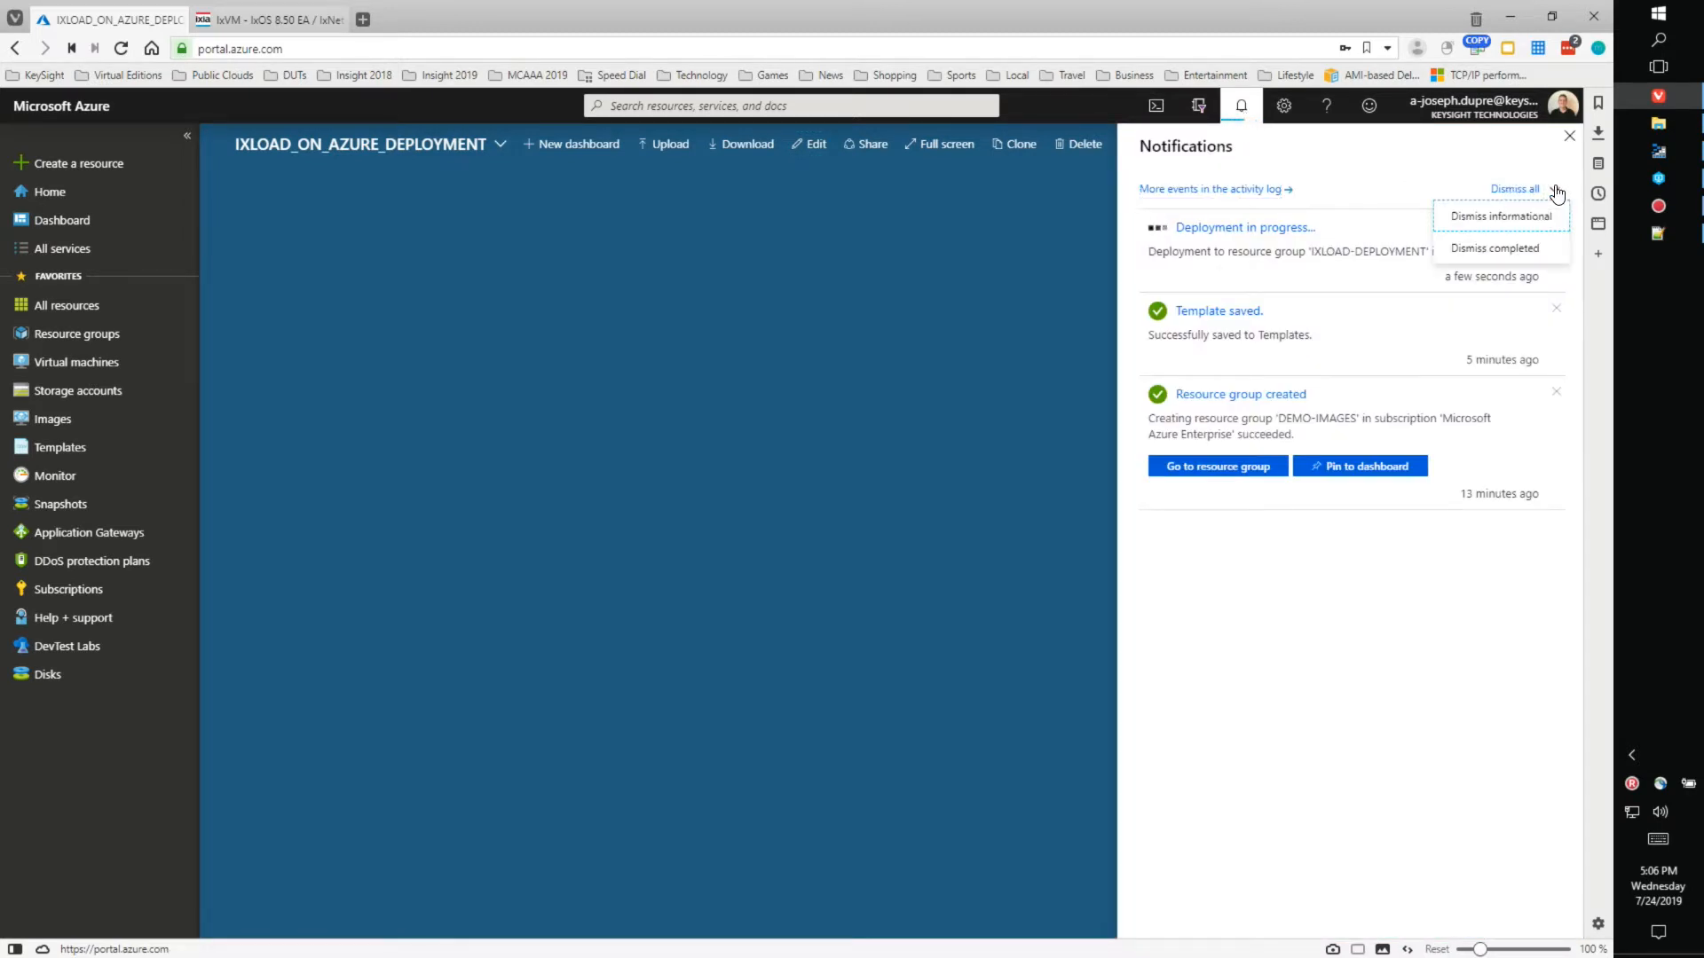
{"action": "left_click", "coordinate": [1513, 247]}
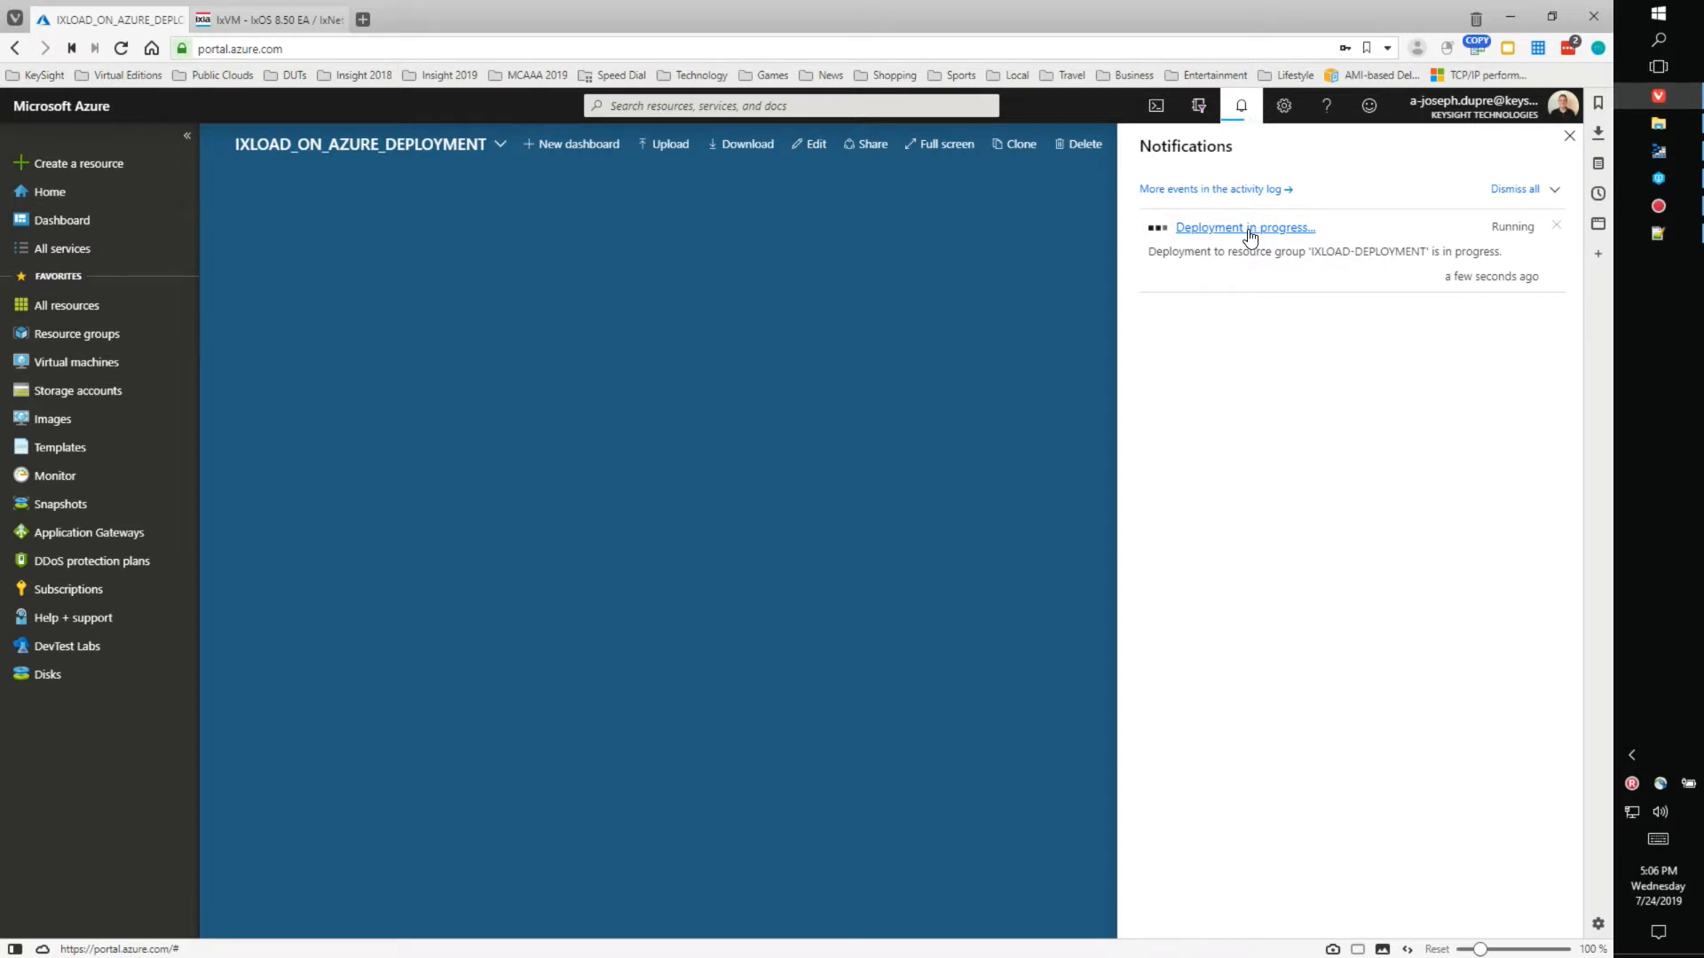
{"action": "left_click", "coordinate": [1257, 229]}
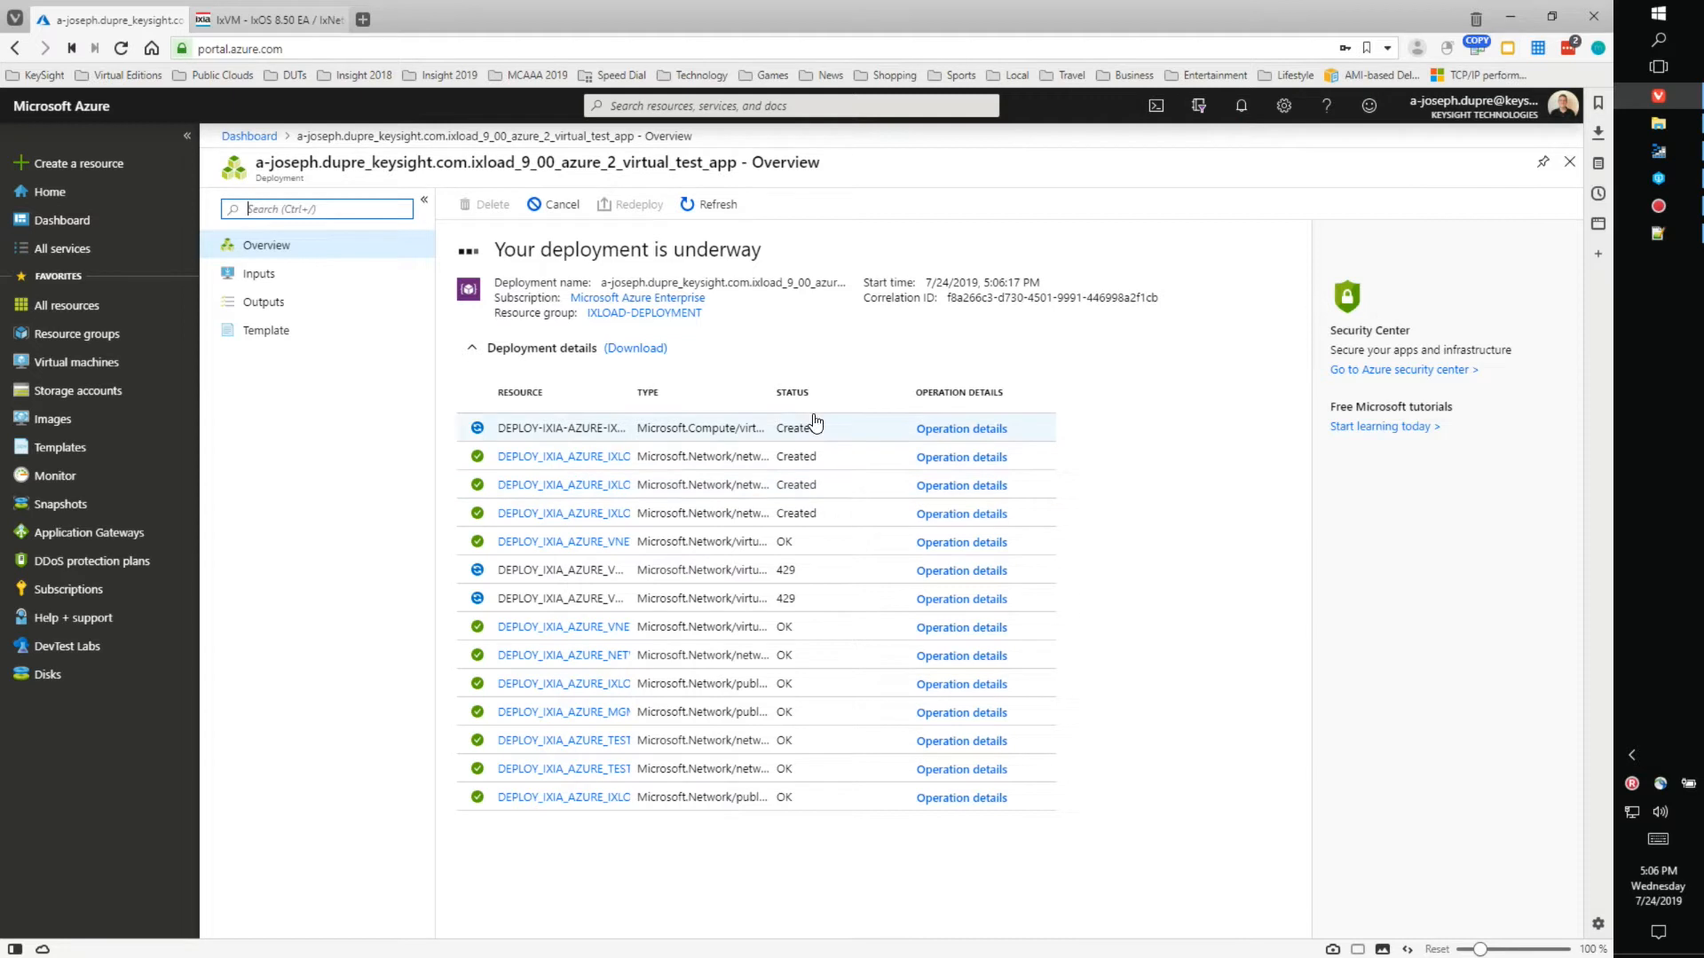
- Widen the Resource and Type columns, refresh resource statuses, and return to the dashboard
{"action": "left_click_drag", "start_coordinate": [912, 397], "coordinate": [984, 391]}
{"action": "left_click_drag", "start_coordinate": [778, 395], "coordinate": [921, 392]}
{"action": "left_click_drag", "start_coordinate": [631, 393], "coordinate": [828, 389]}
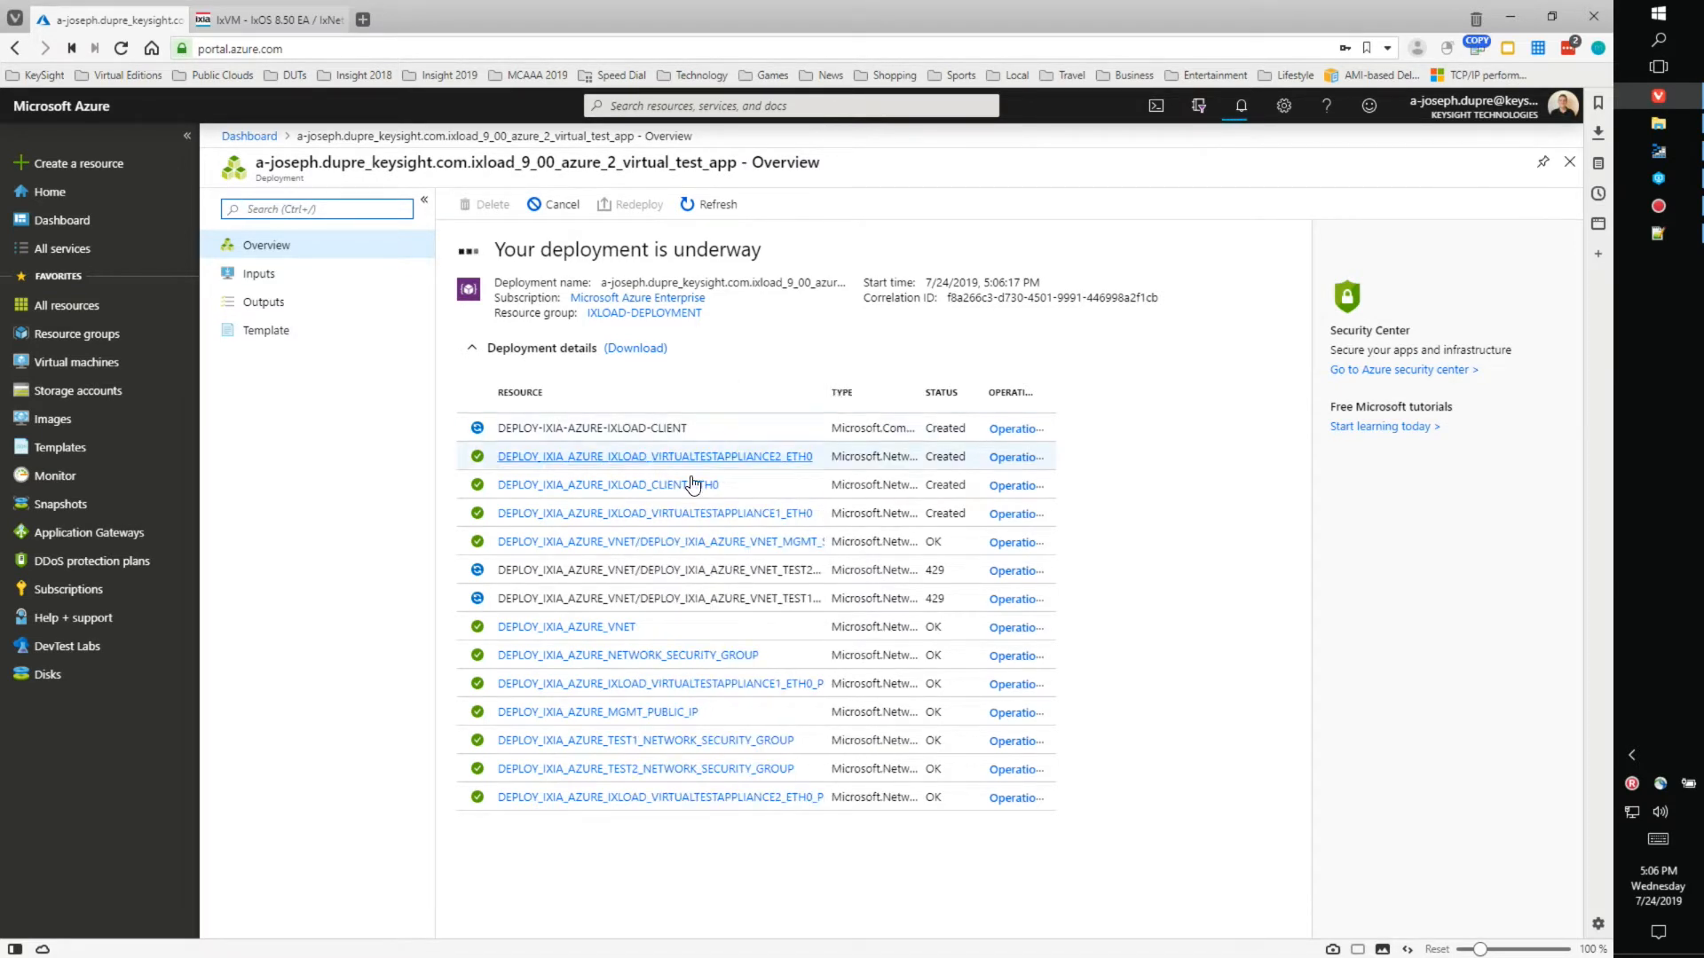
{"action": "left_click", "coordinate": [722, 211]}
{"action": "left_click", "coordinate": [726, 216]}
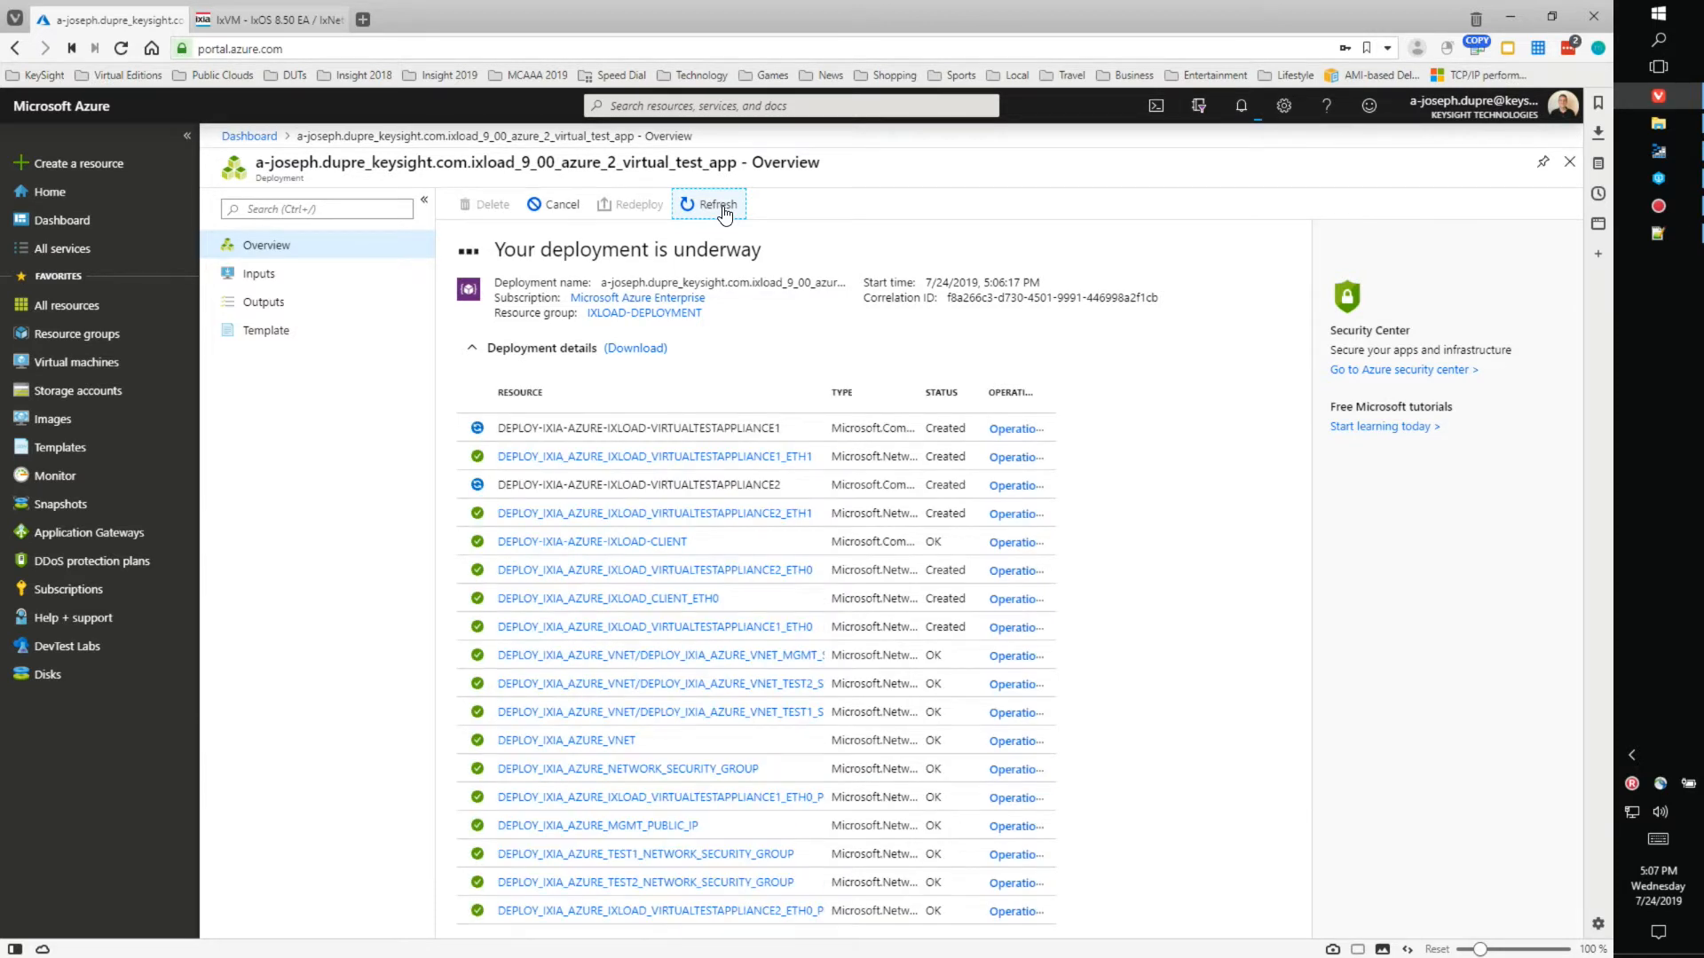
{"action": "left_click", "coordinate": [729, 209]}
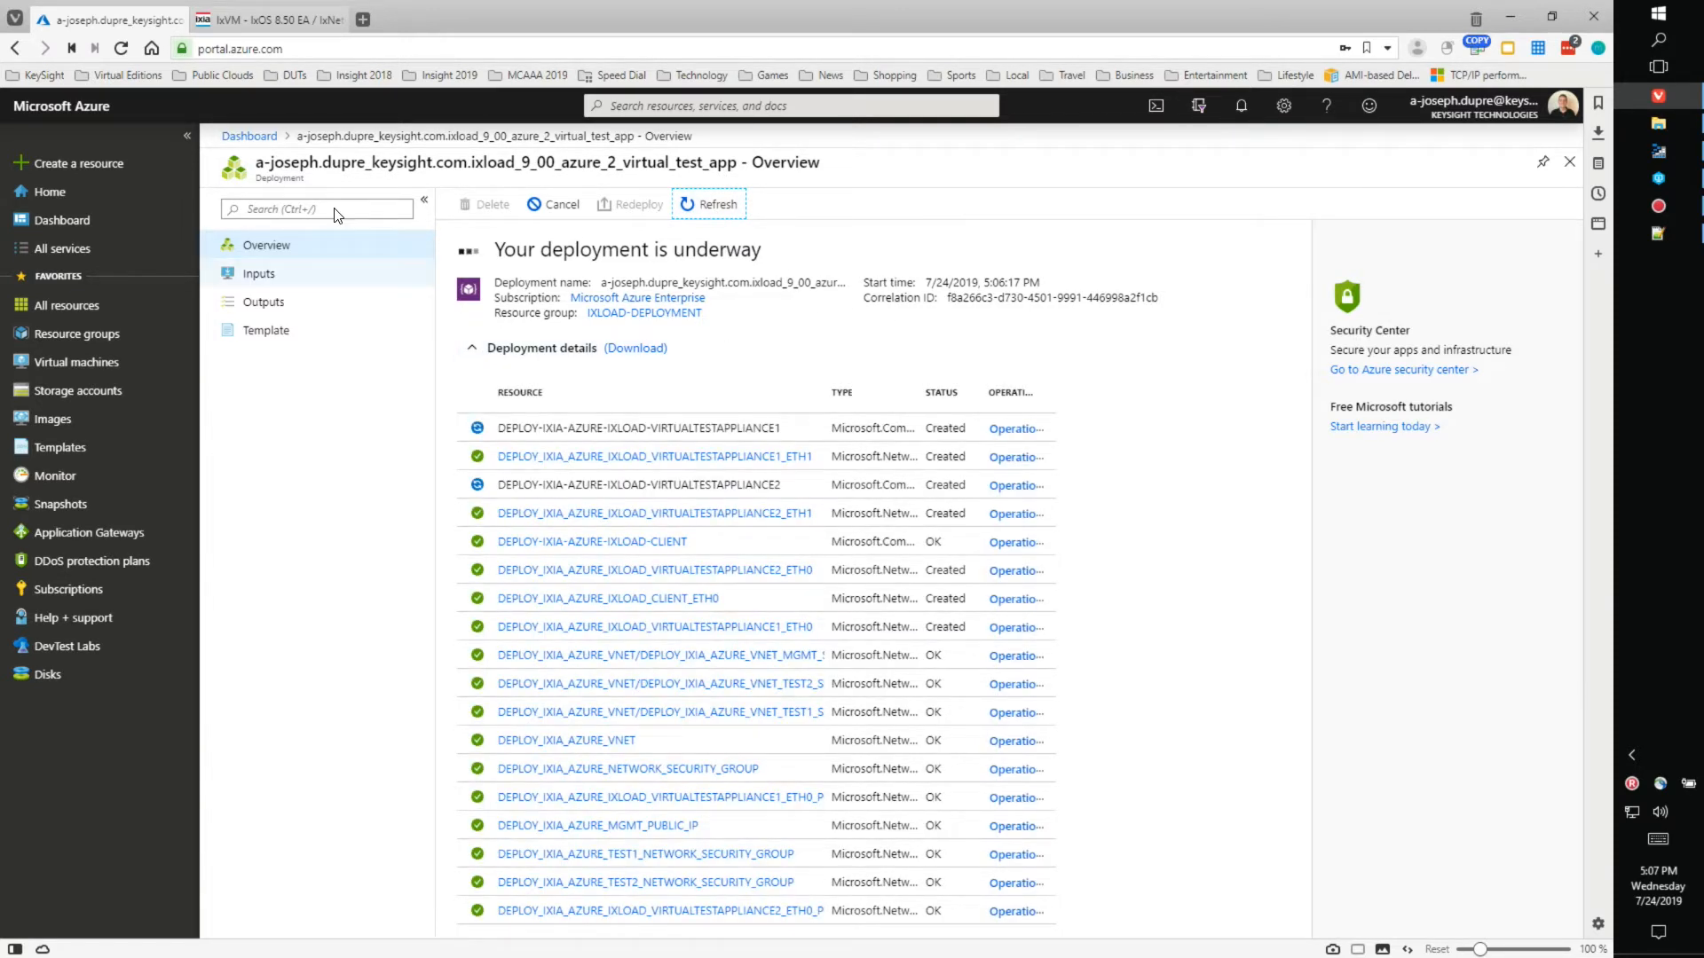
{"action": "left_click", "coordinate": [240, 137]}
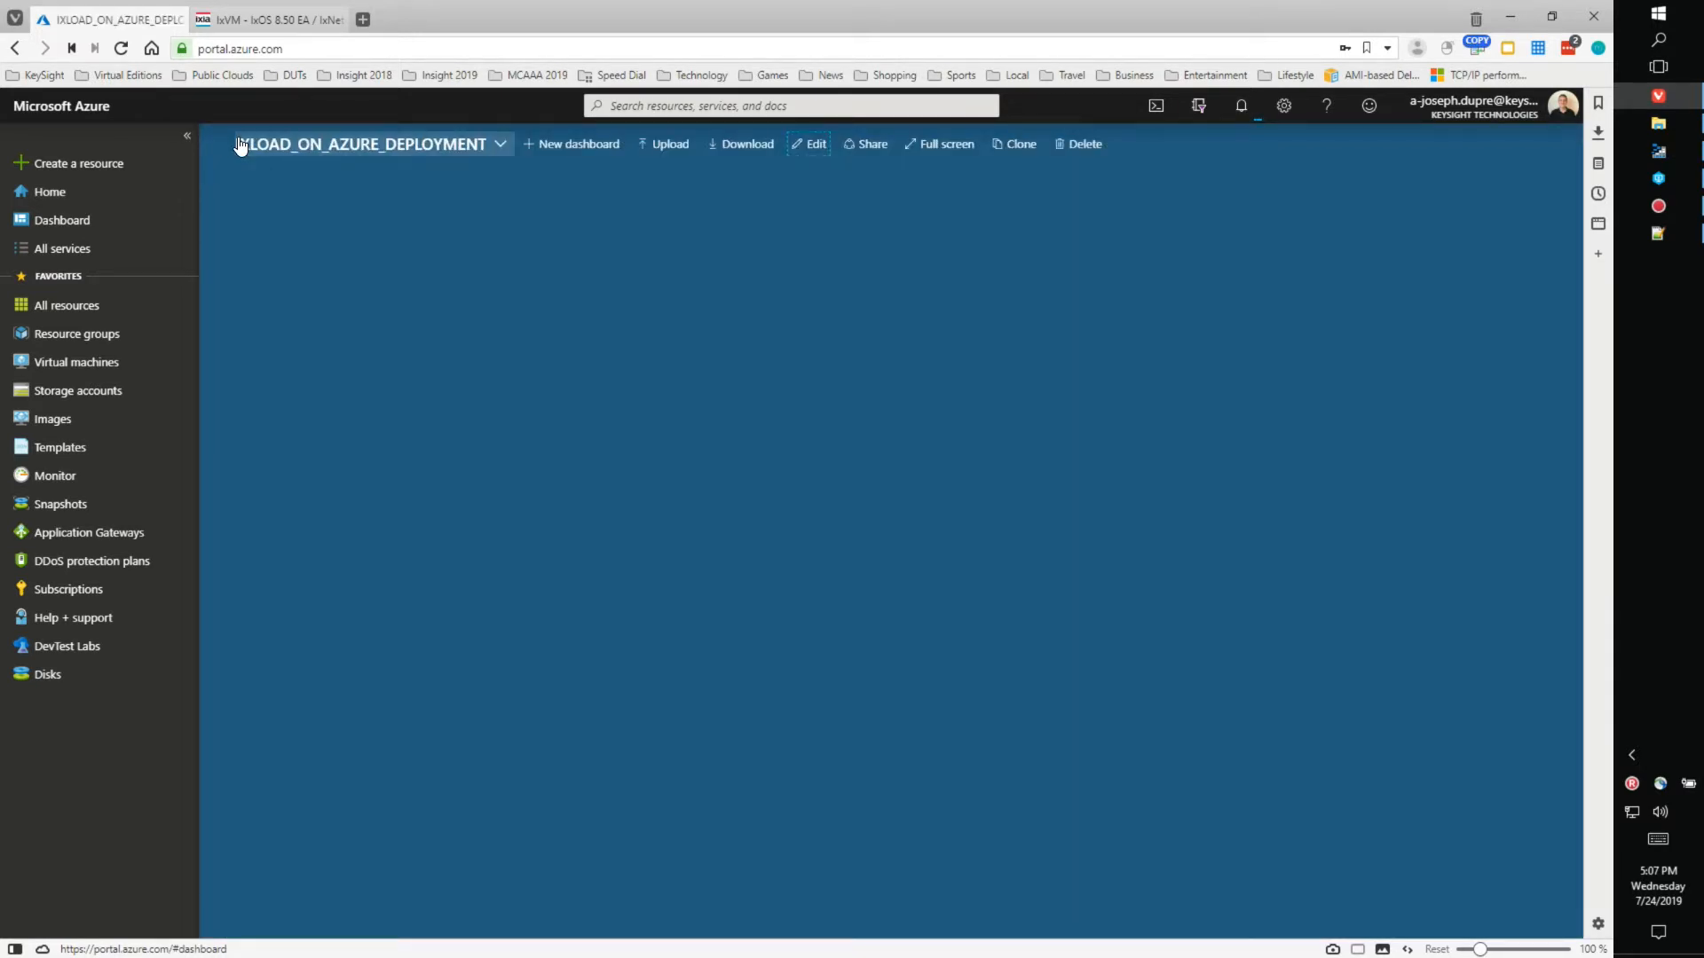
- Open the IXLOAD-DEPLOYMENT resource group from Resource groups and pin it to the dashboard
{"action": "left_click", "coordinate": [79, 348]}
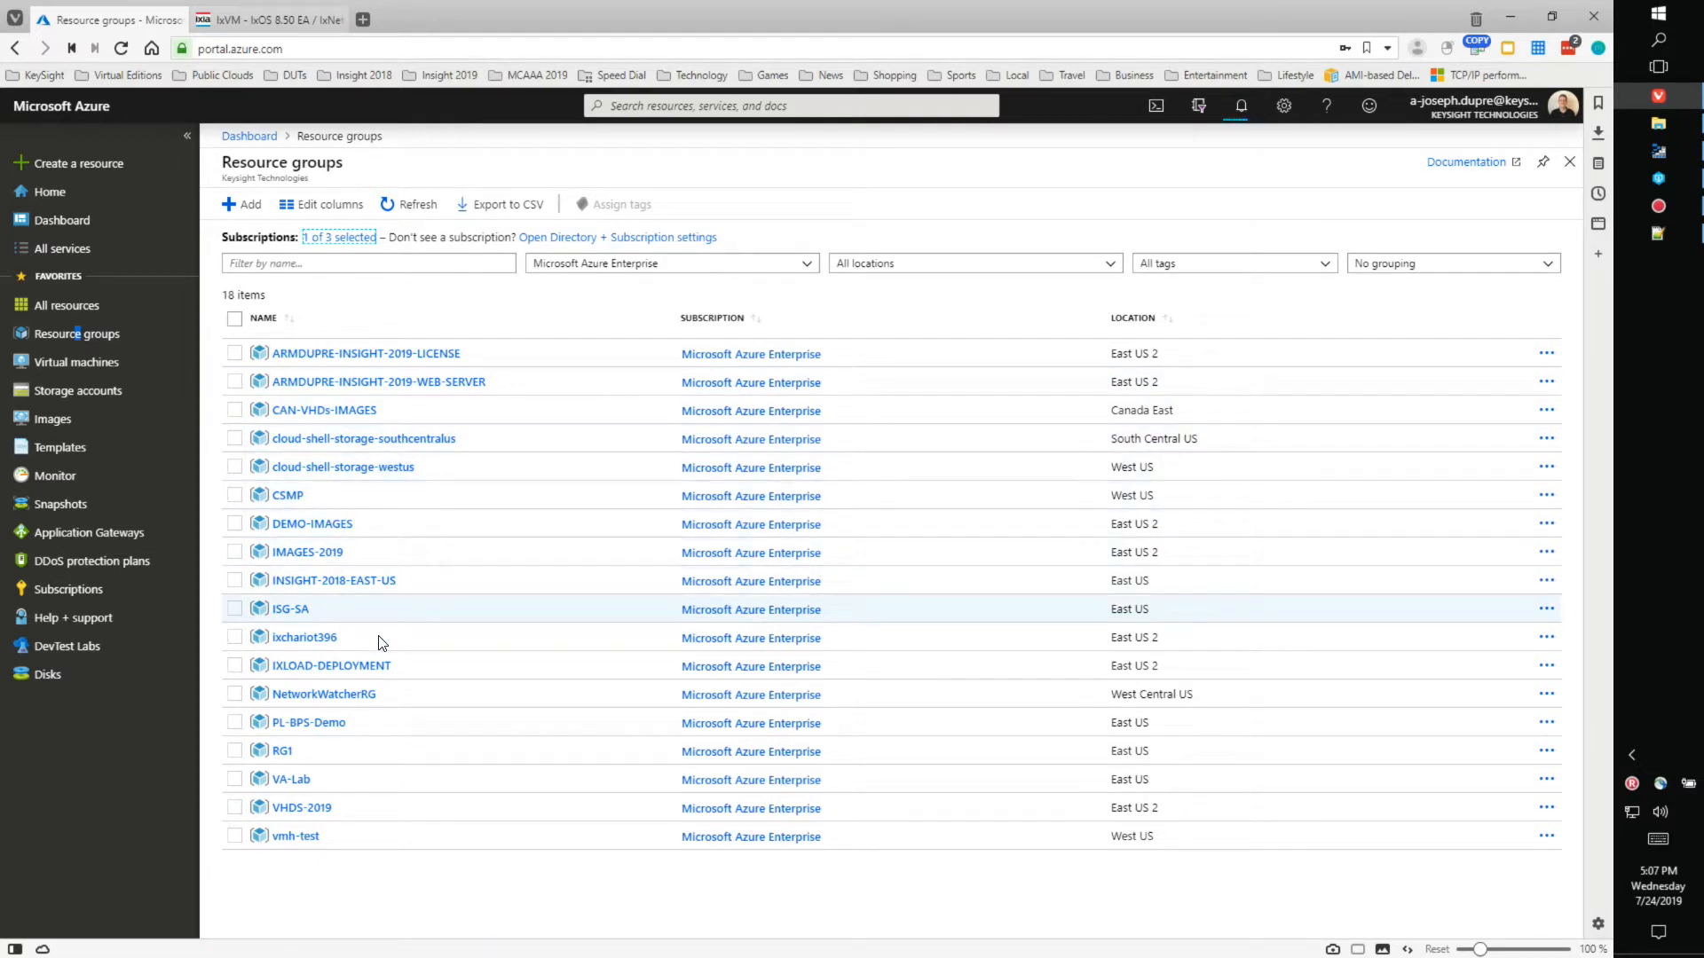
{"action": "left_click", "coordinate": [327, 666]}
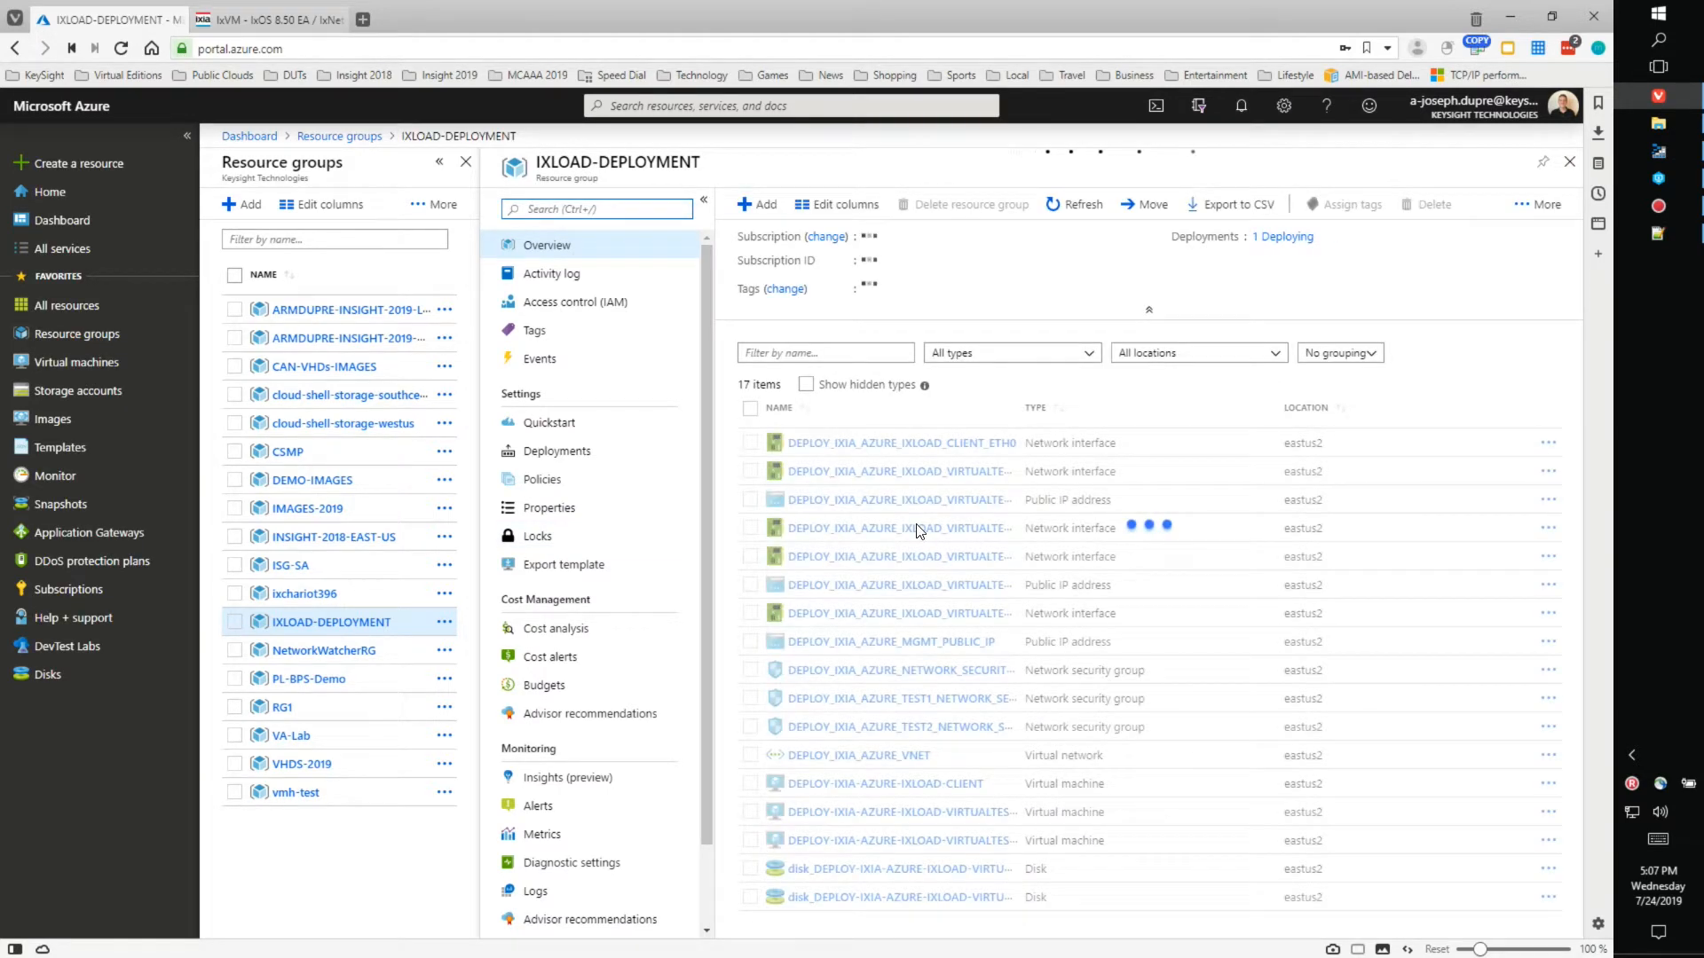
{"action": "left_click", "coordinate": [1543, 162]}
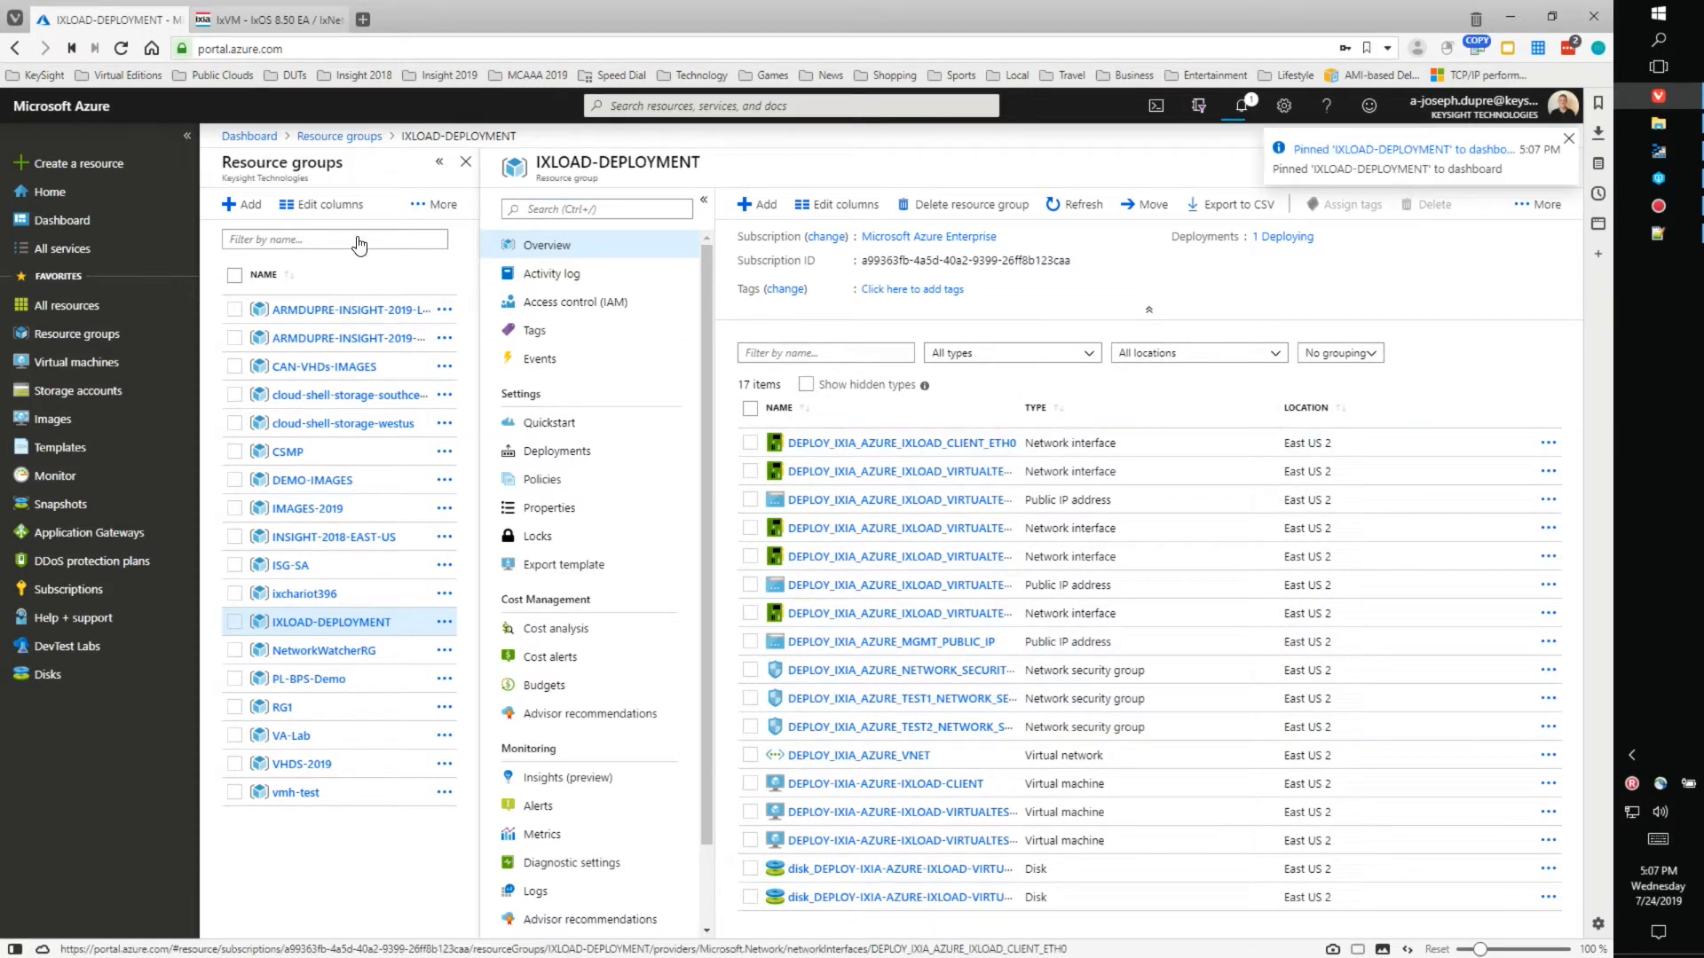
{"action": "left_click", "coordinate": [252, 142]}
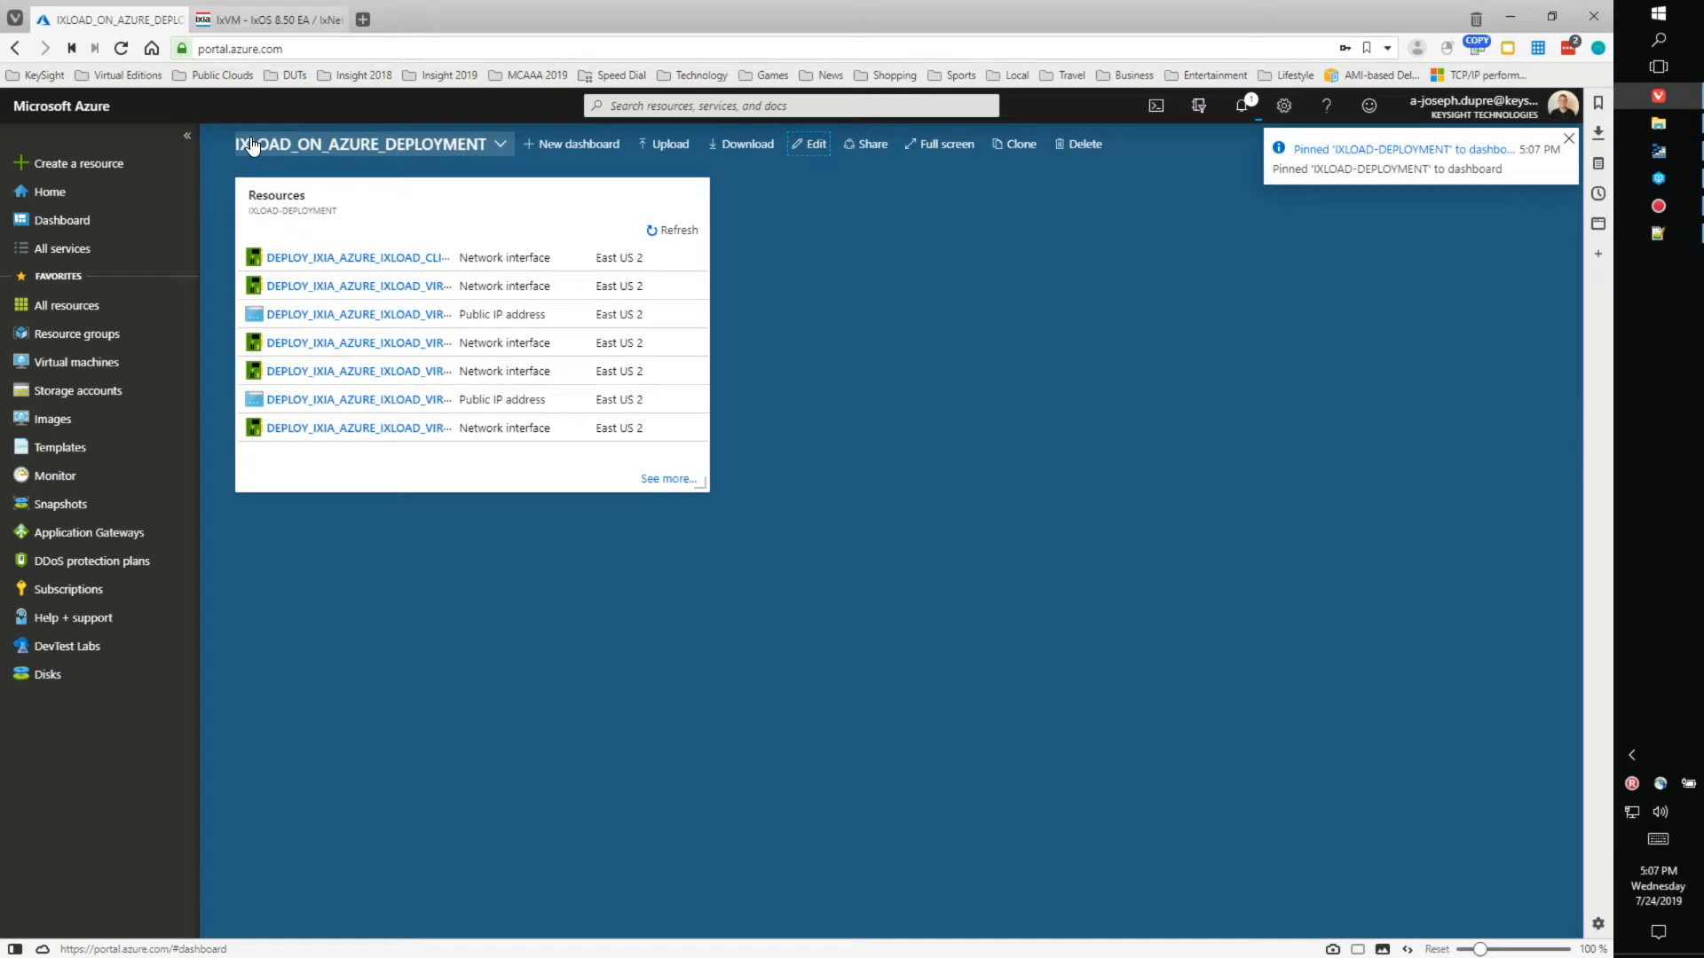
- Enlarge the Resources tile and refresh its resource list
{"action": "left_click_drag", "start_coordinate": [697, 484], "coordinate": [1283, 715]}
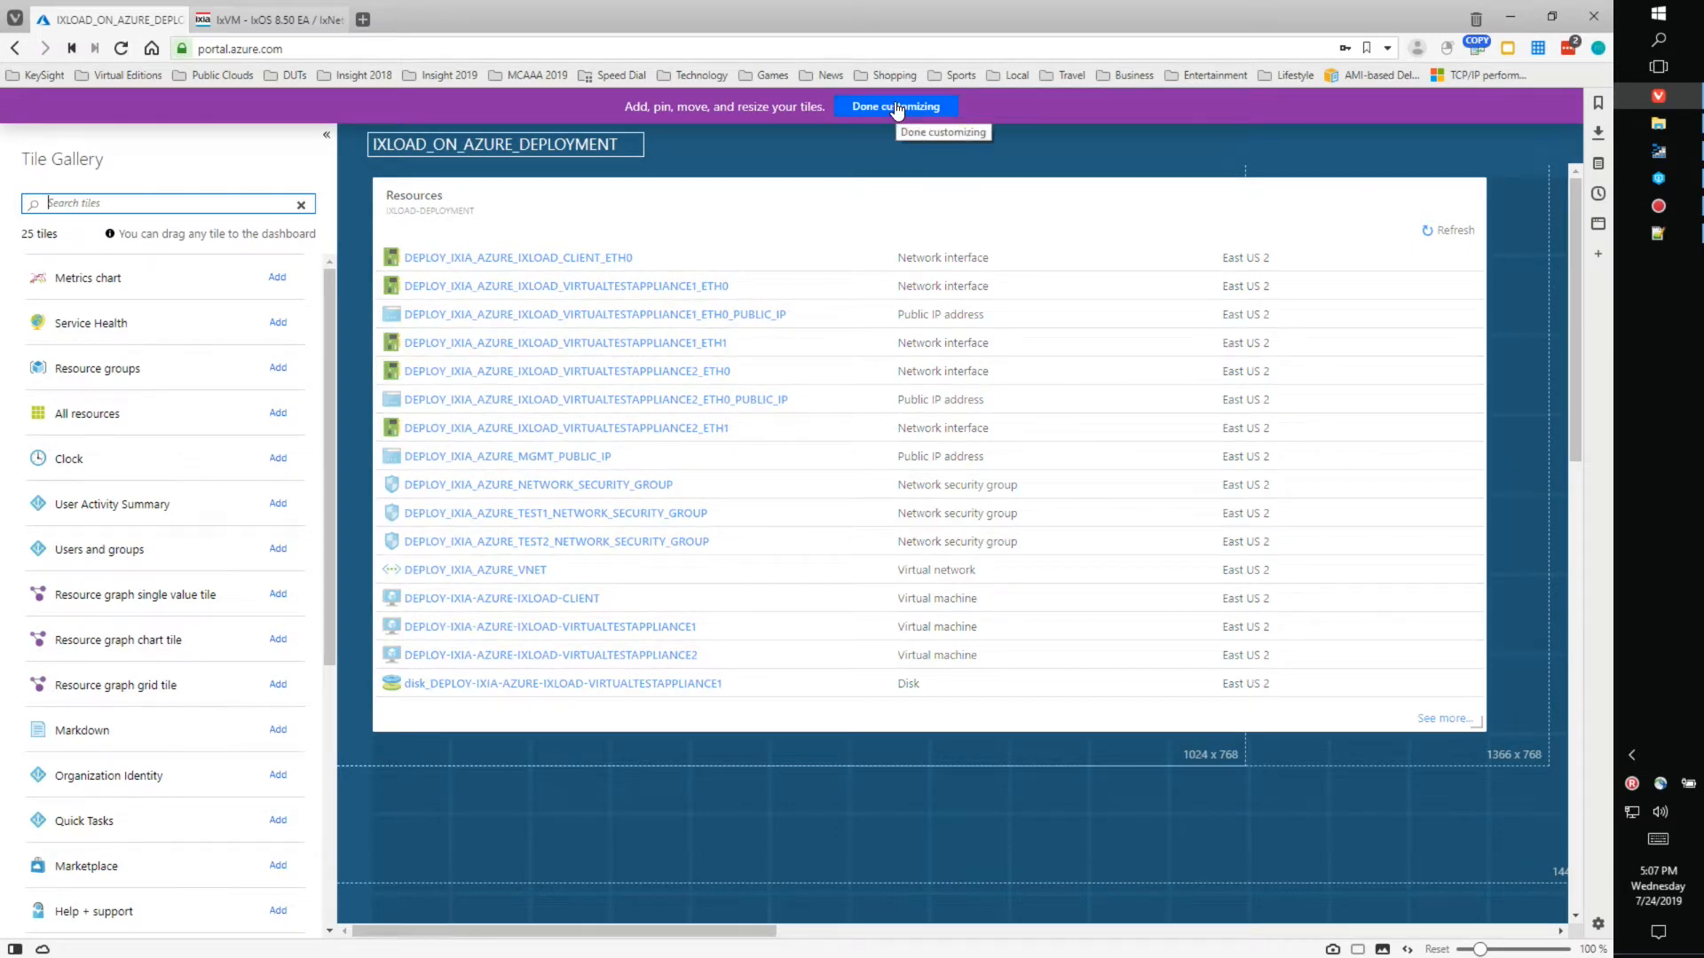
{"action": "left_click", "coordinate": [896, 107]}
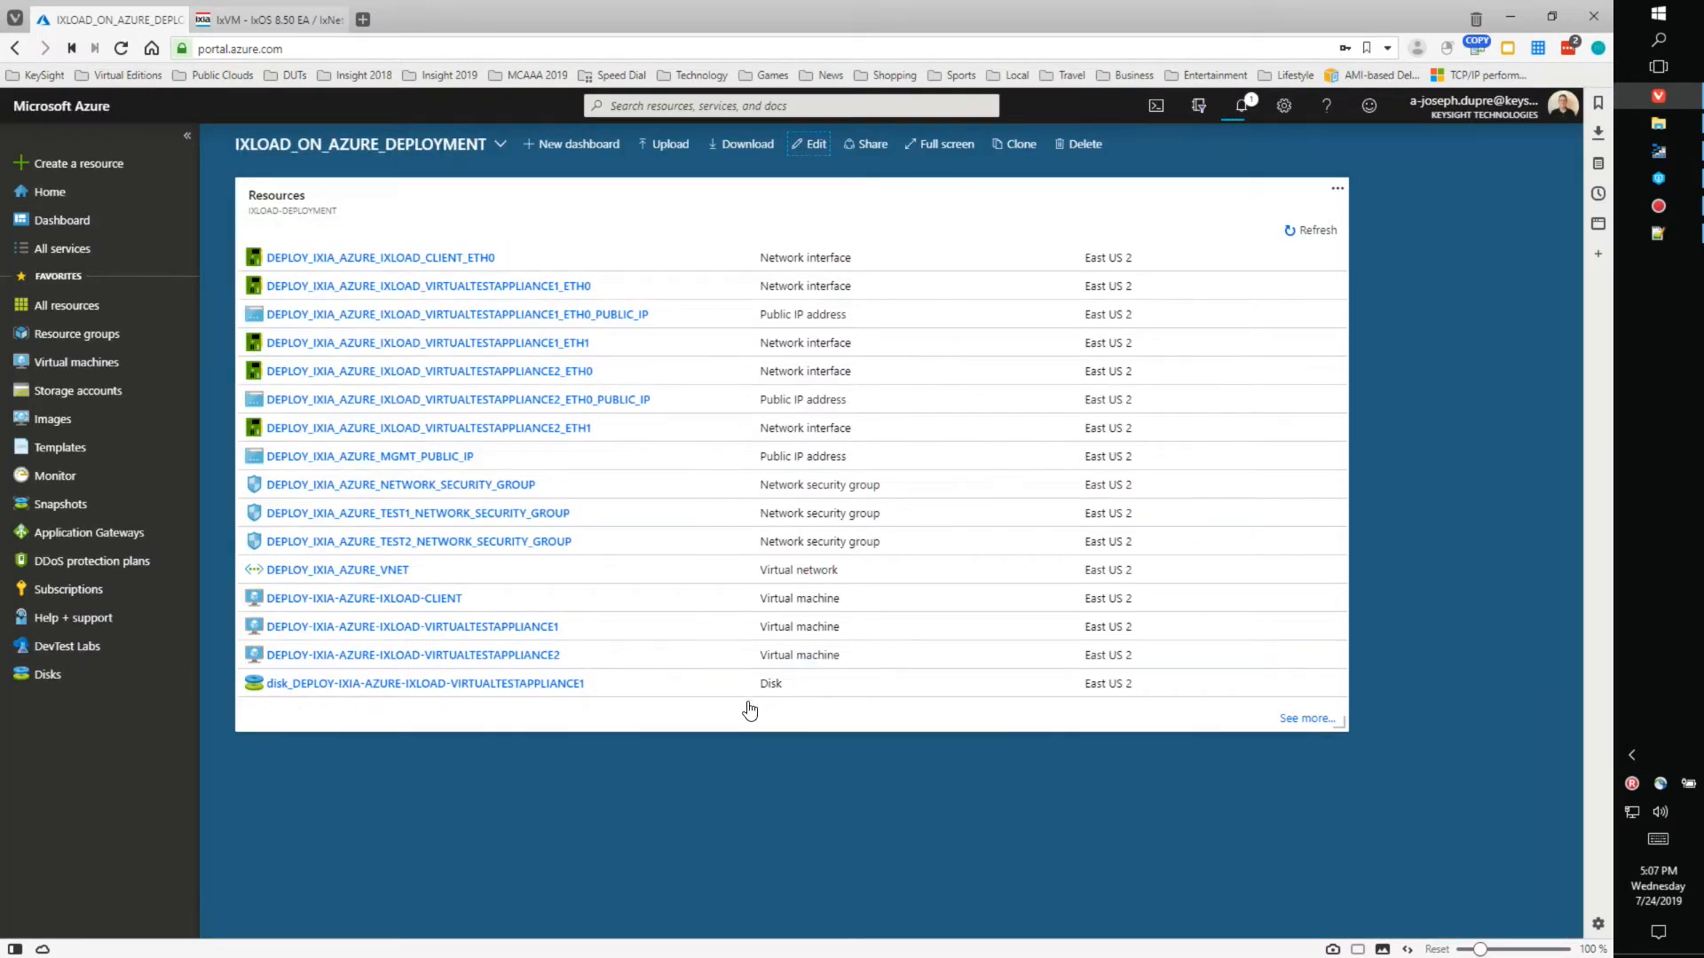
{"action": "left_click", "coordinate": [1293, 234]}
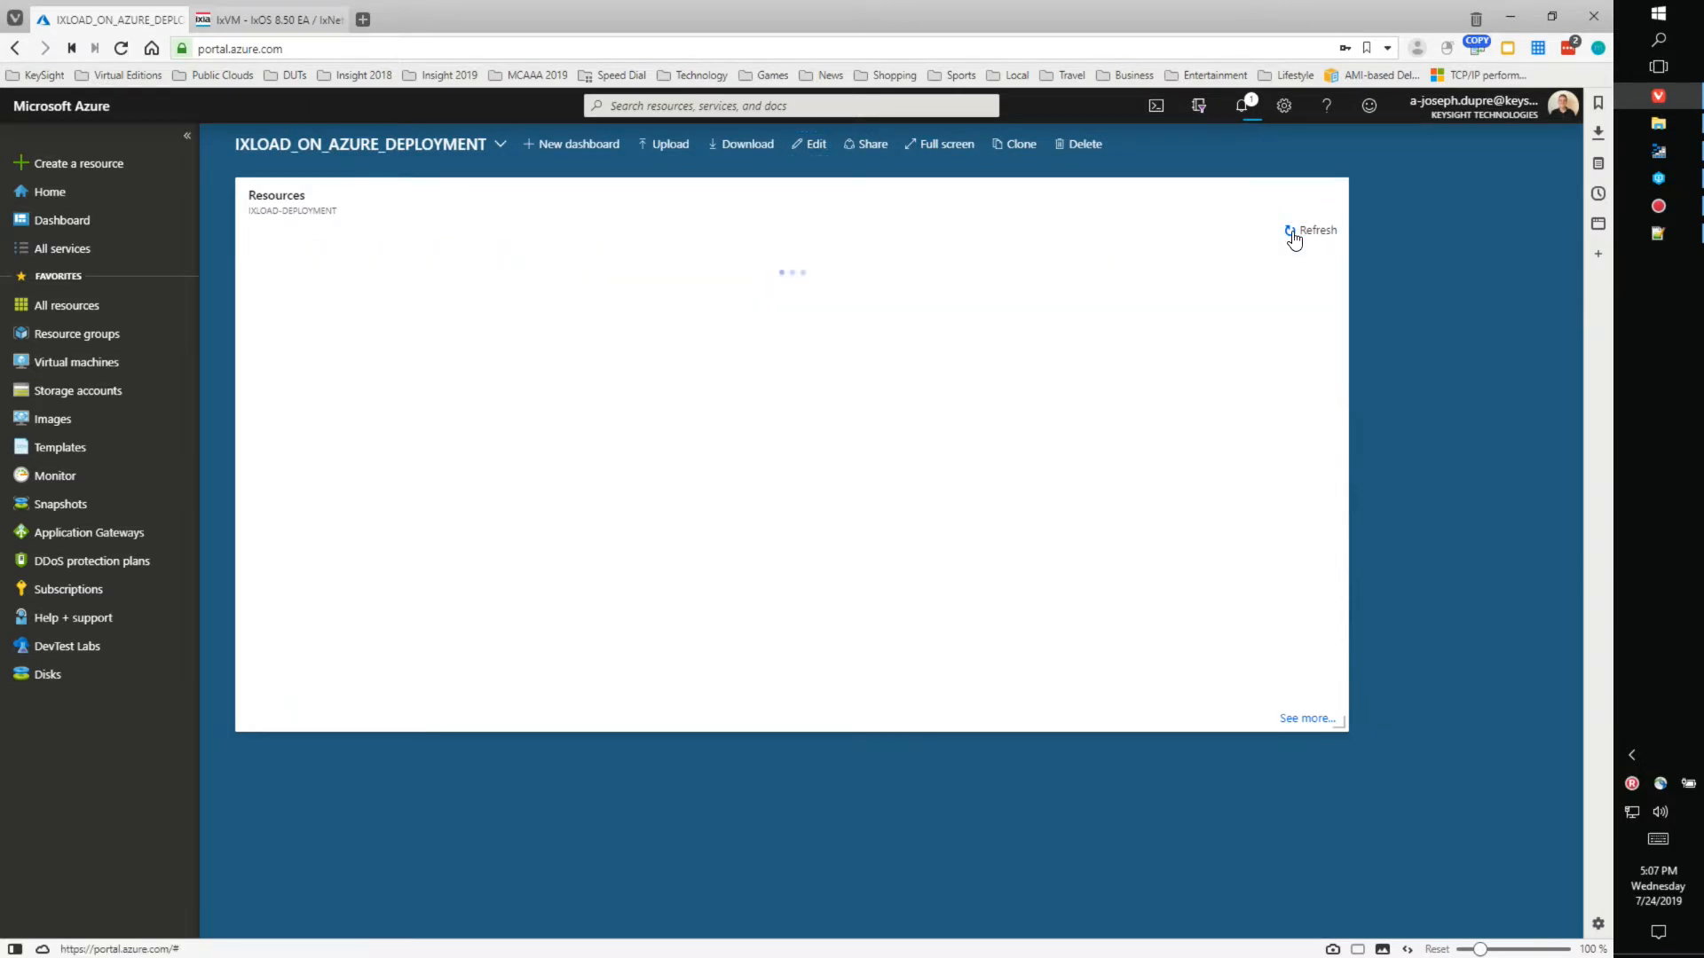
{"action": "left_click_drag", "start_coordinate": [1342, 726], "coordinate": [1338, 831]}
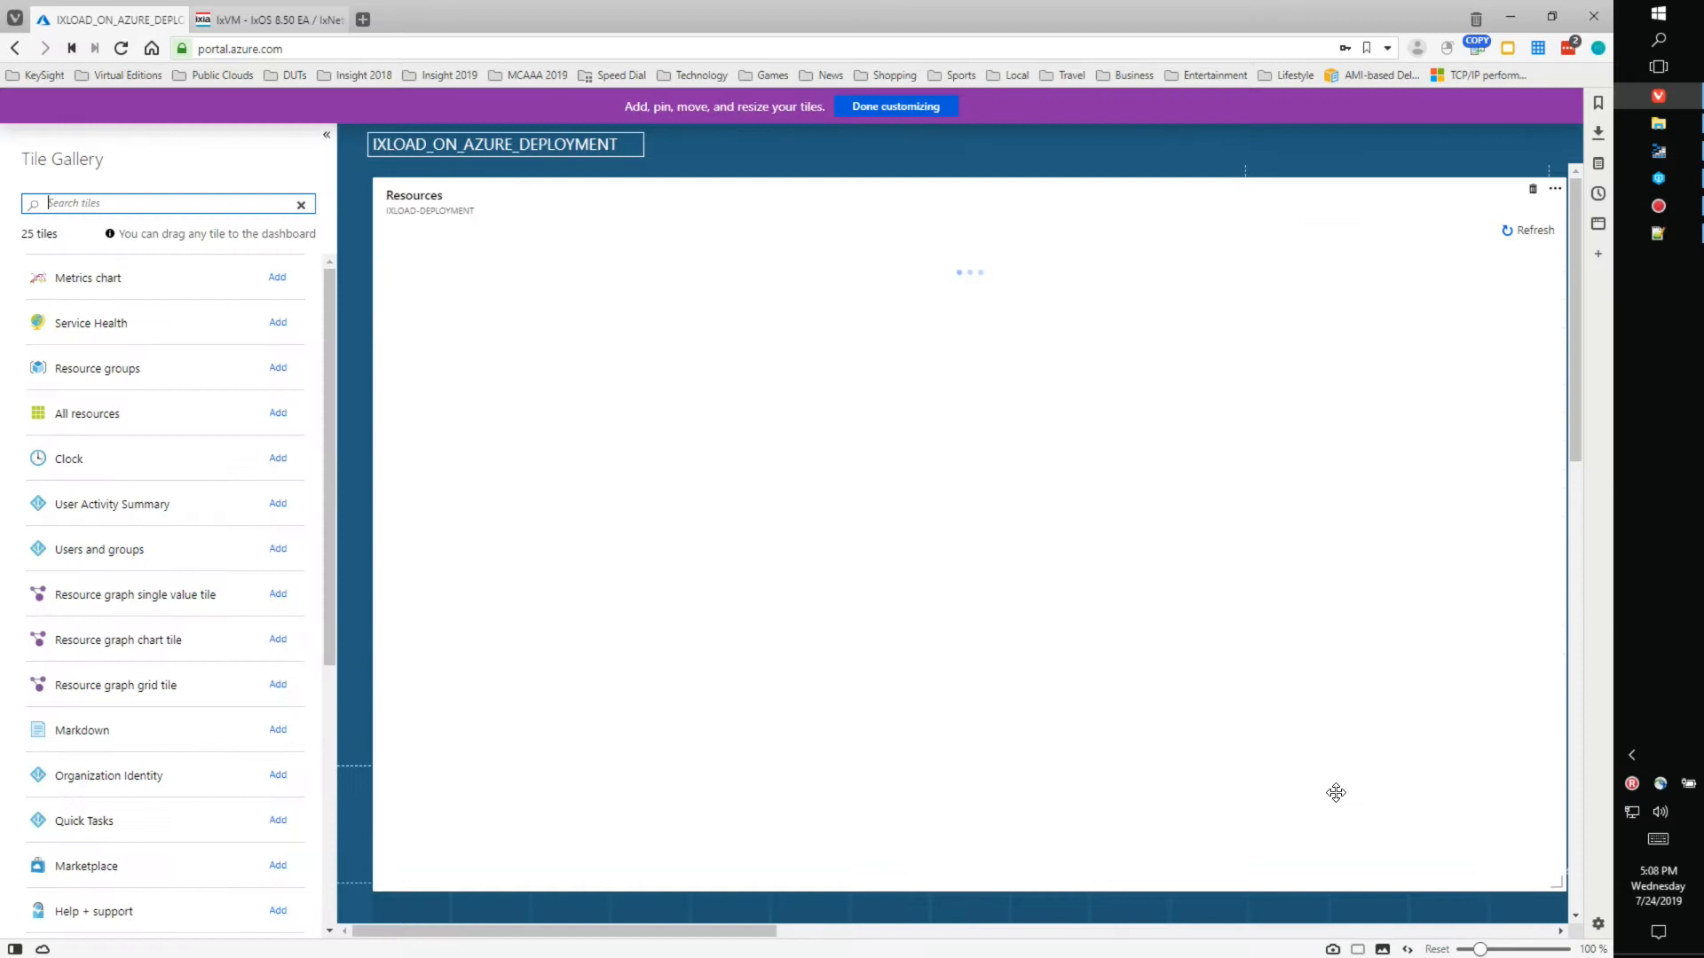
{"action": "left_click", "coordinate": [898, 108]}
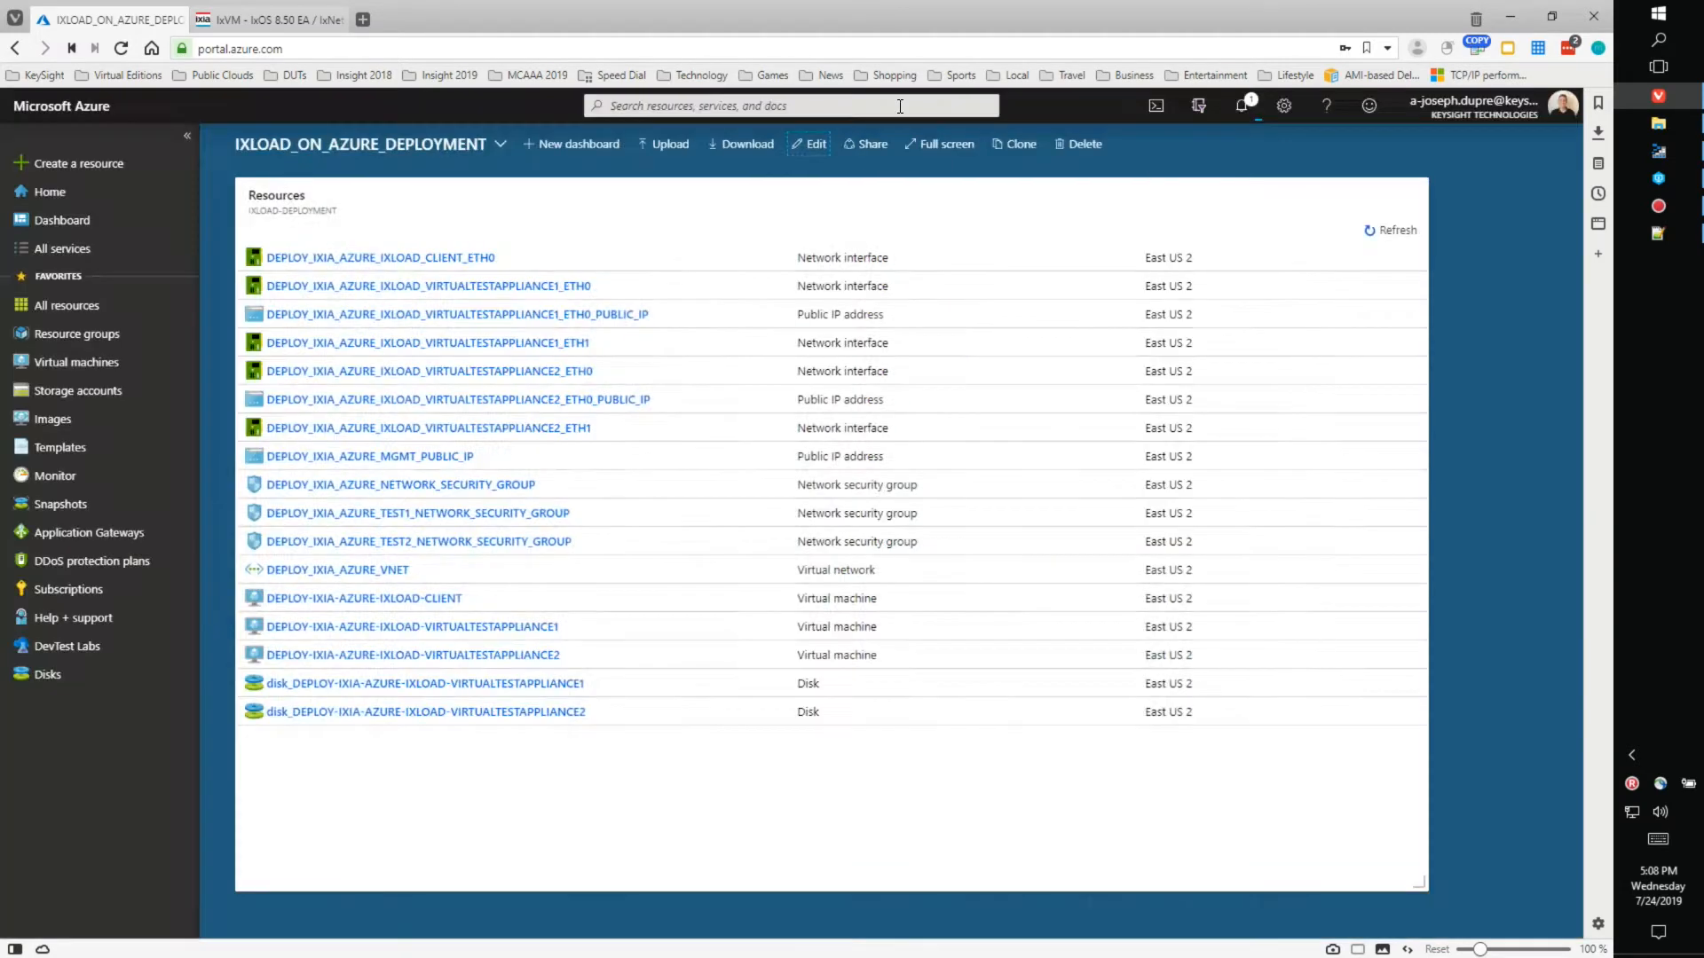
{"action": "left_click", "coordinate": [1382, 236]}
- Fit the Resources tile to the list and open the DEPLOY-IXIA-AZURE-IXLOAD-CLIENT virtual machine
{"action": "left_click_drag", "start_coordinate": [1418, 883], "coordinate": [1431, 814]}
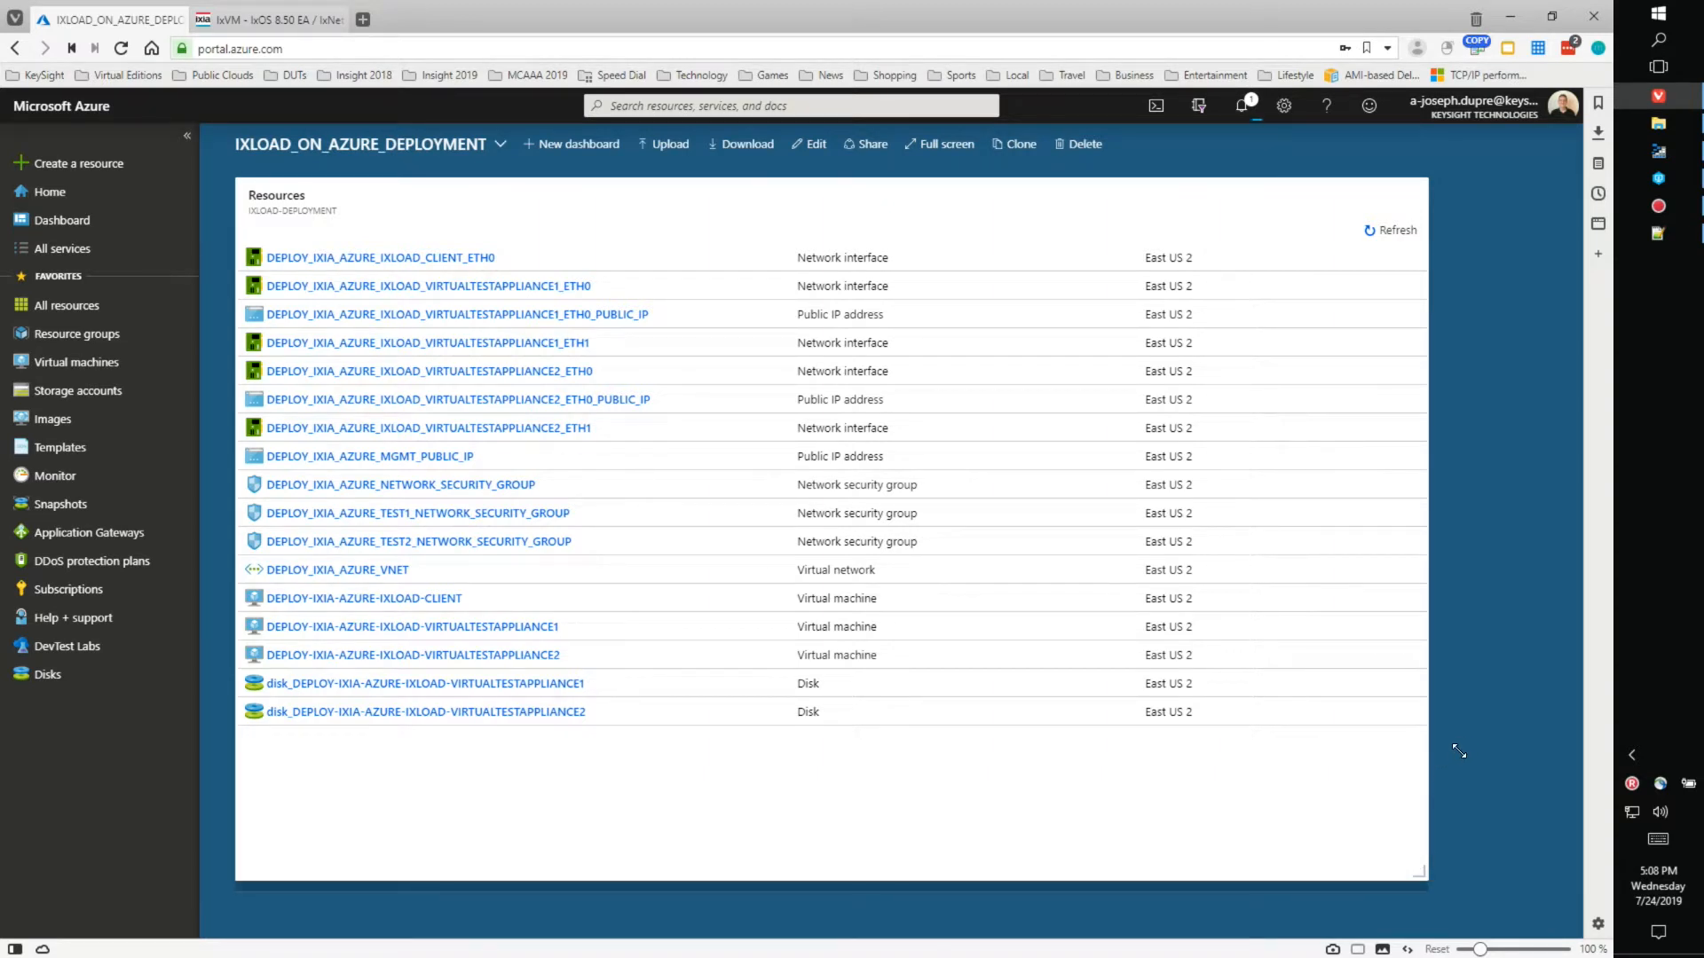
{"action": "left_click_drag", "start_coordinate": [1465, 747], "coordinate": [1448, 772]}
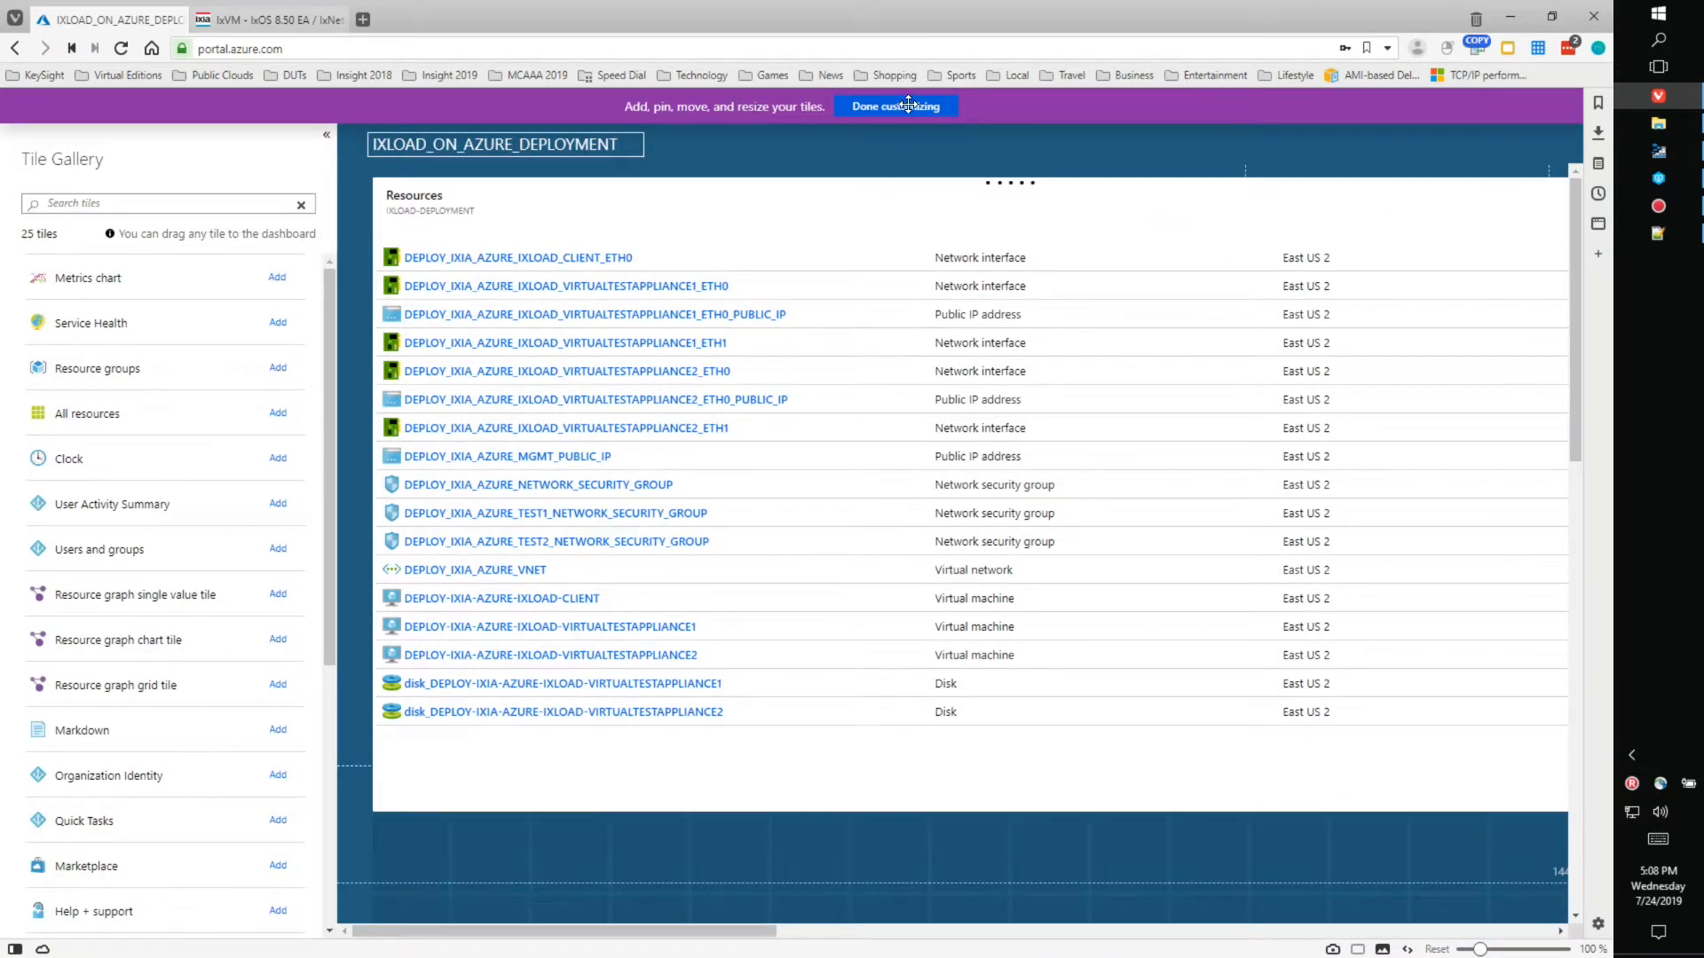
{"action": "left_click", "coordinate": [900, 105]}
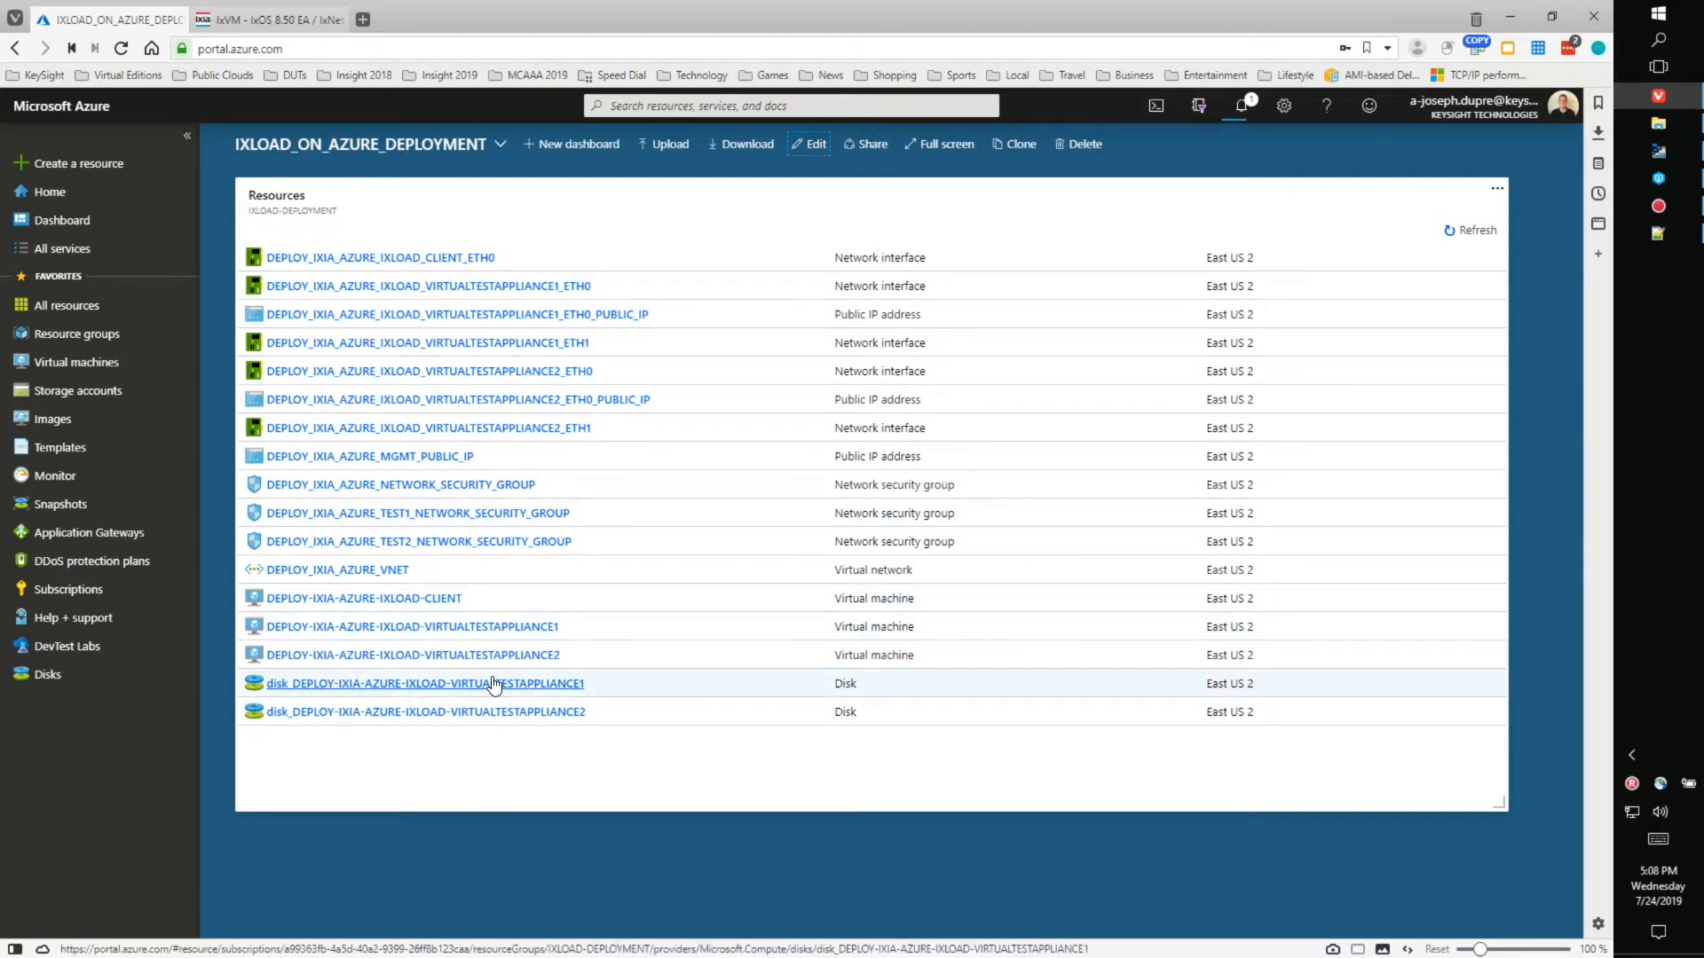
{"action": "left_click", "coordinate": [399, 602]}
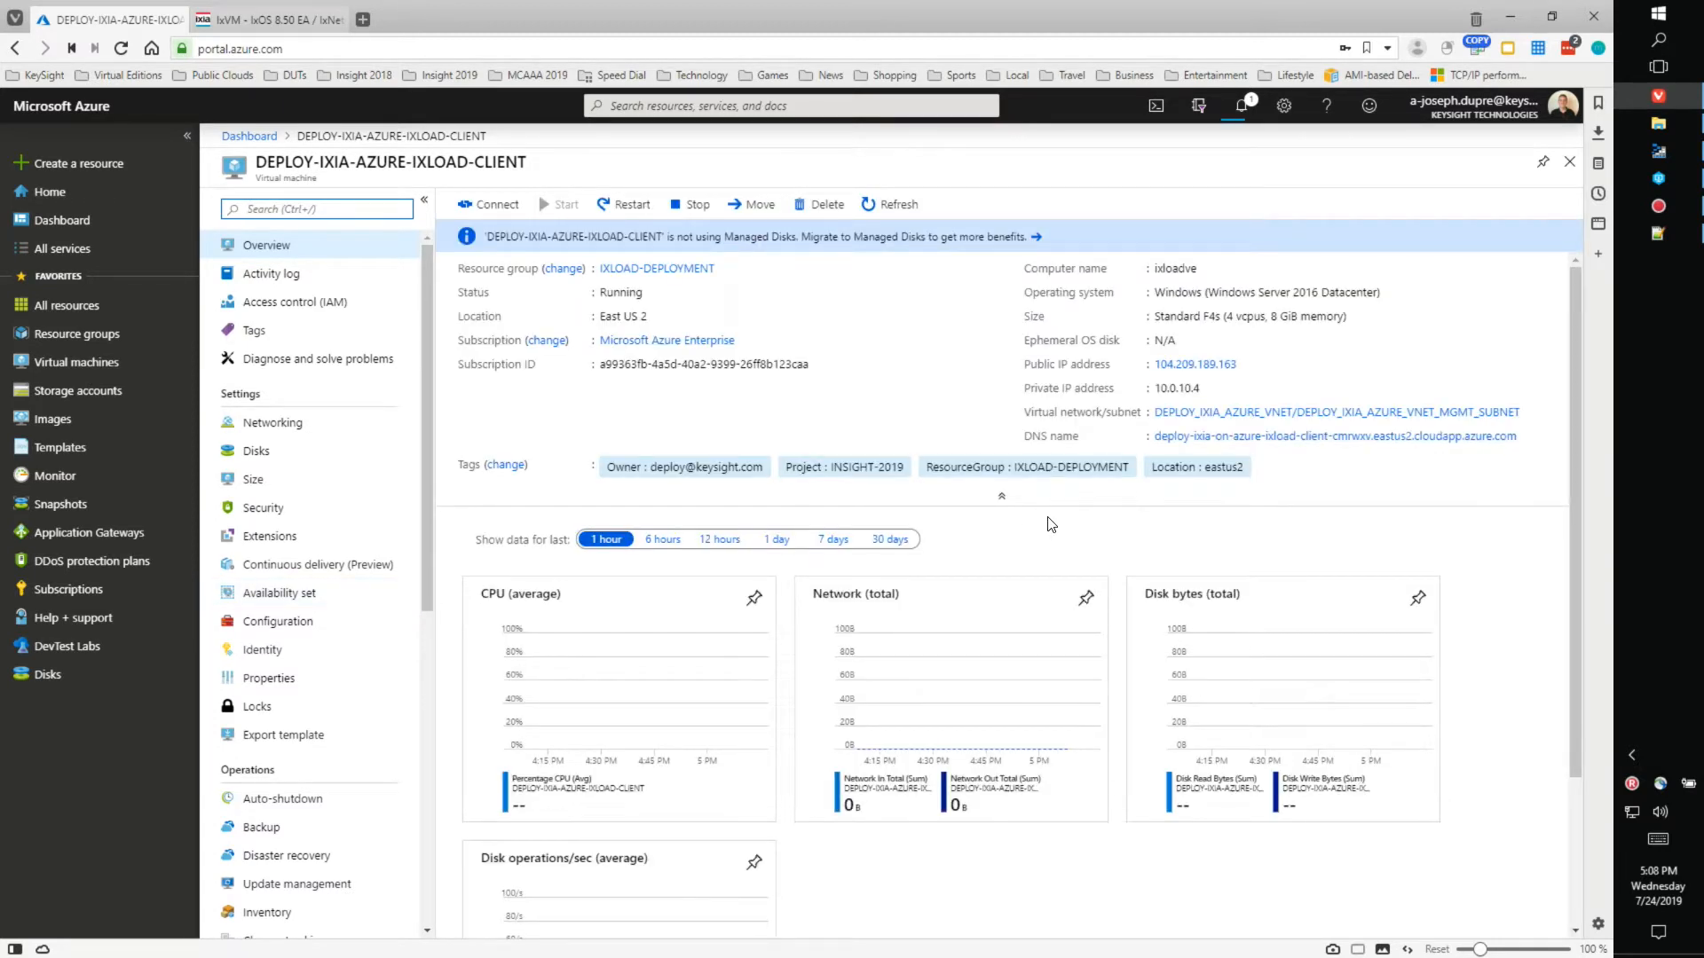
- Pin the client VM and DEPLOY-IXIA-AZURE-IXLOAD-VIRTUALTESTAPPLIANCE1 to the dashboard
{"action": "left_click", "coordinate": [1545, 166]}
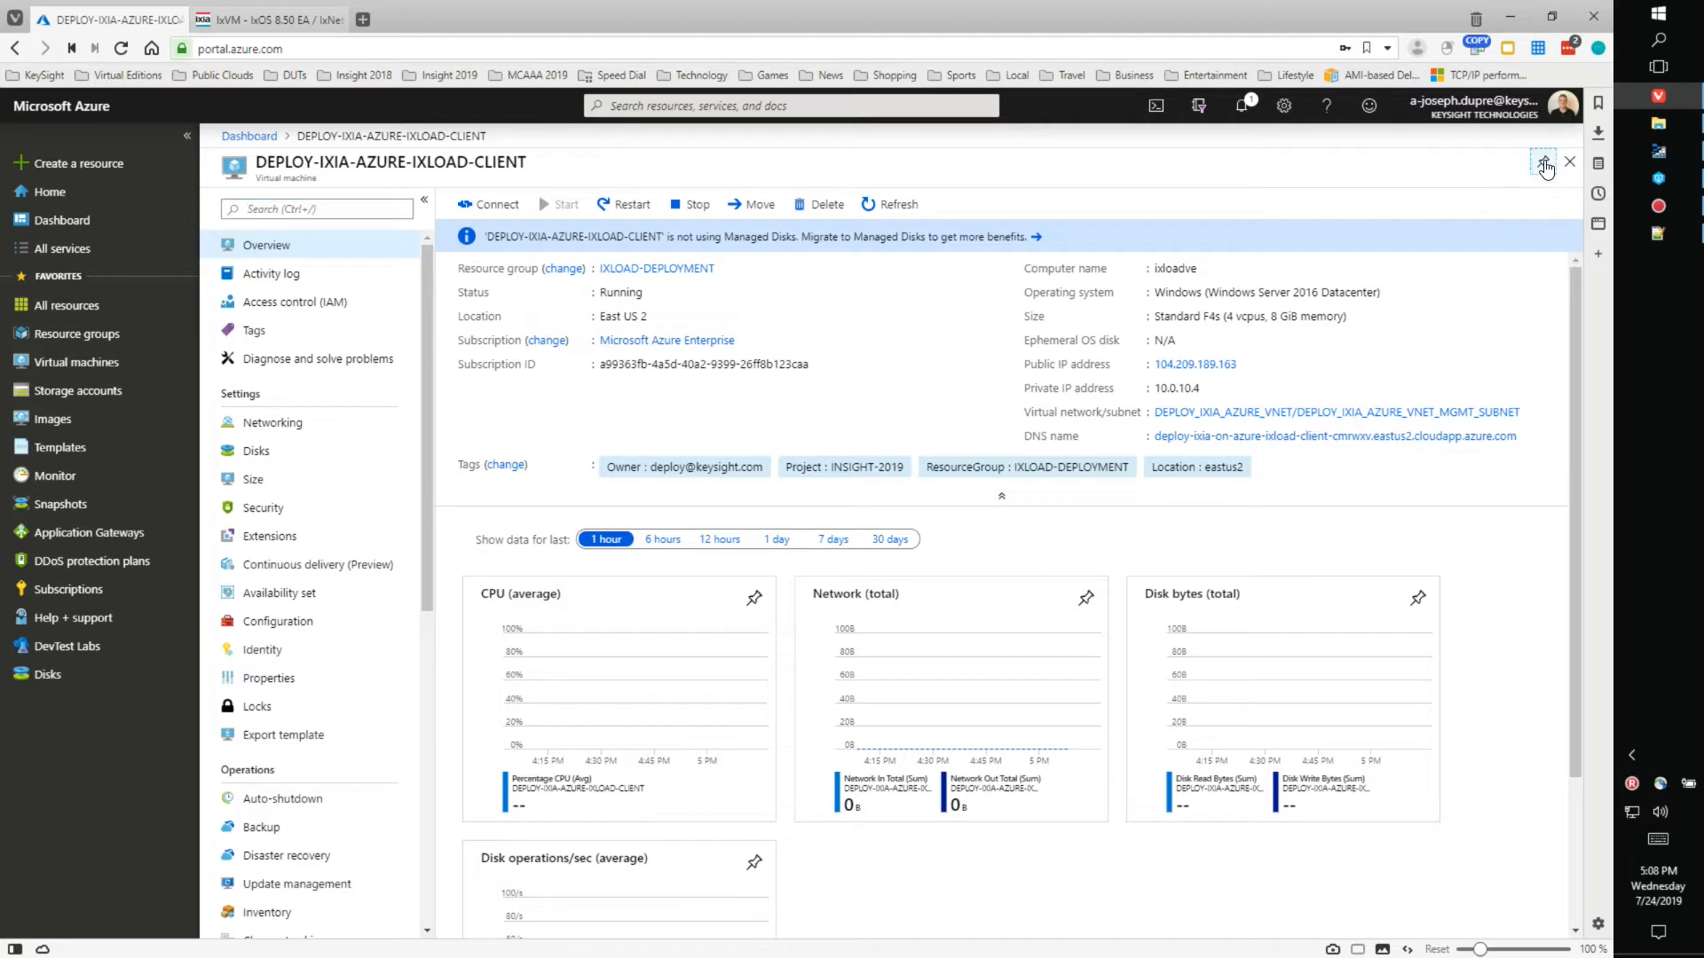
{"action": "left_click", "coordinate": [250, 136]}
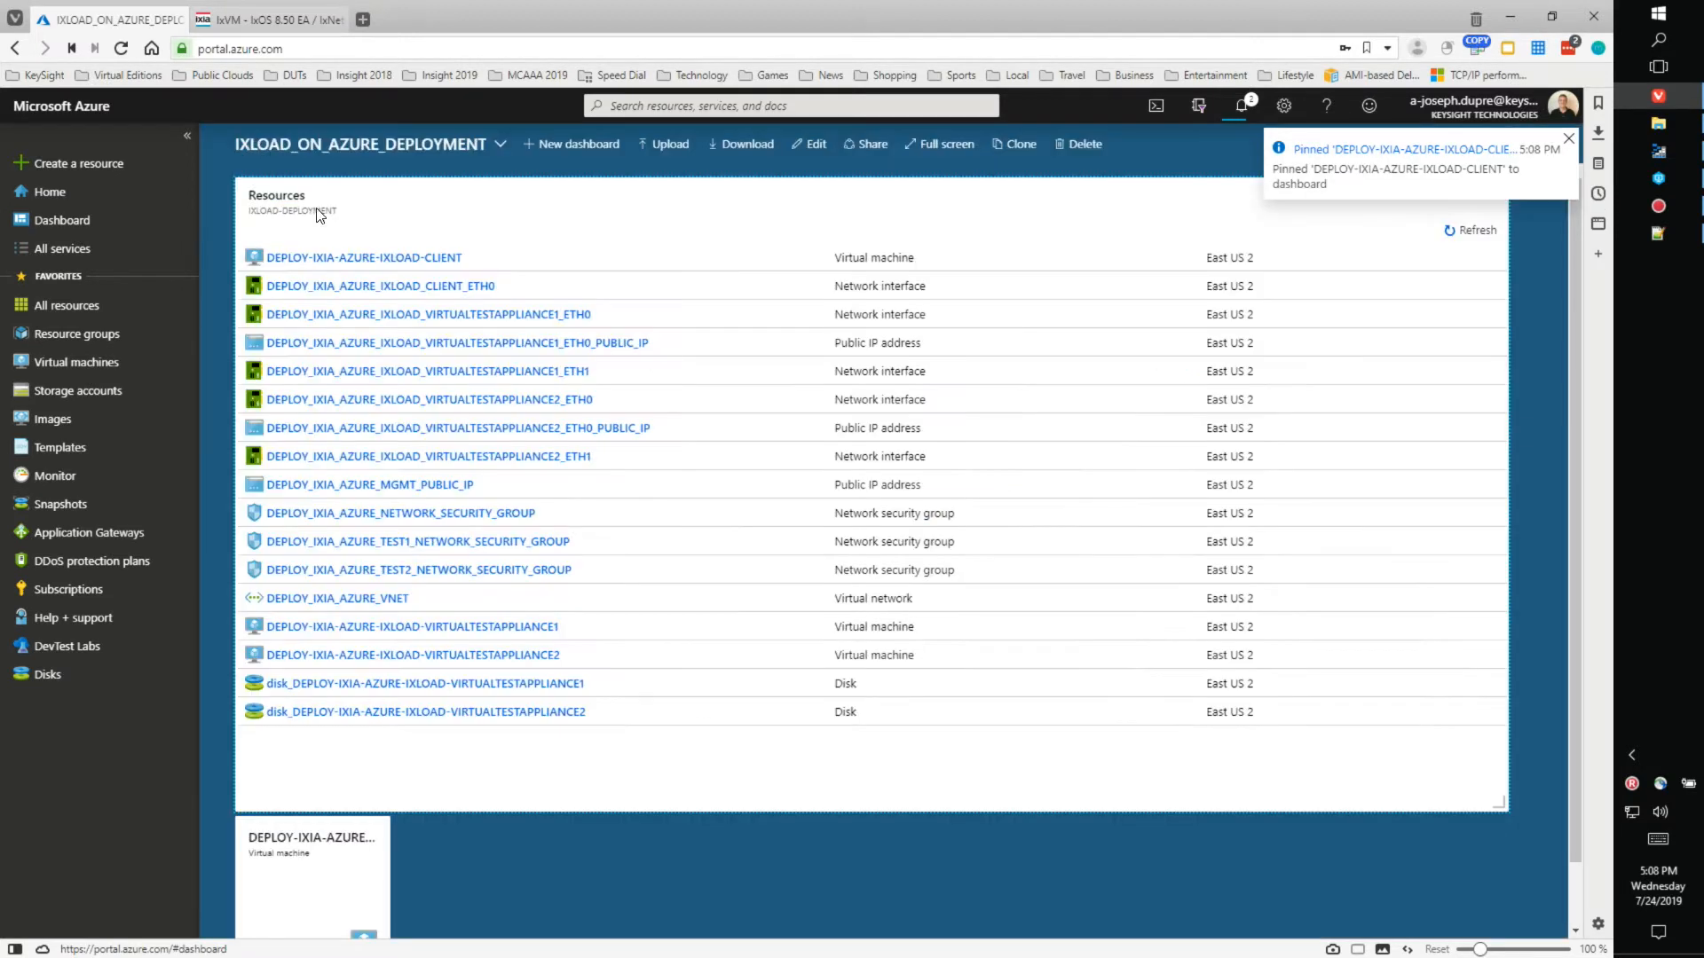
{"action": "left_click", "coordinate": [481, 630]}
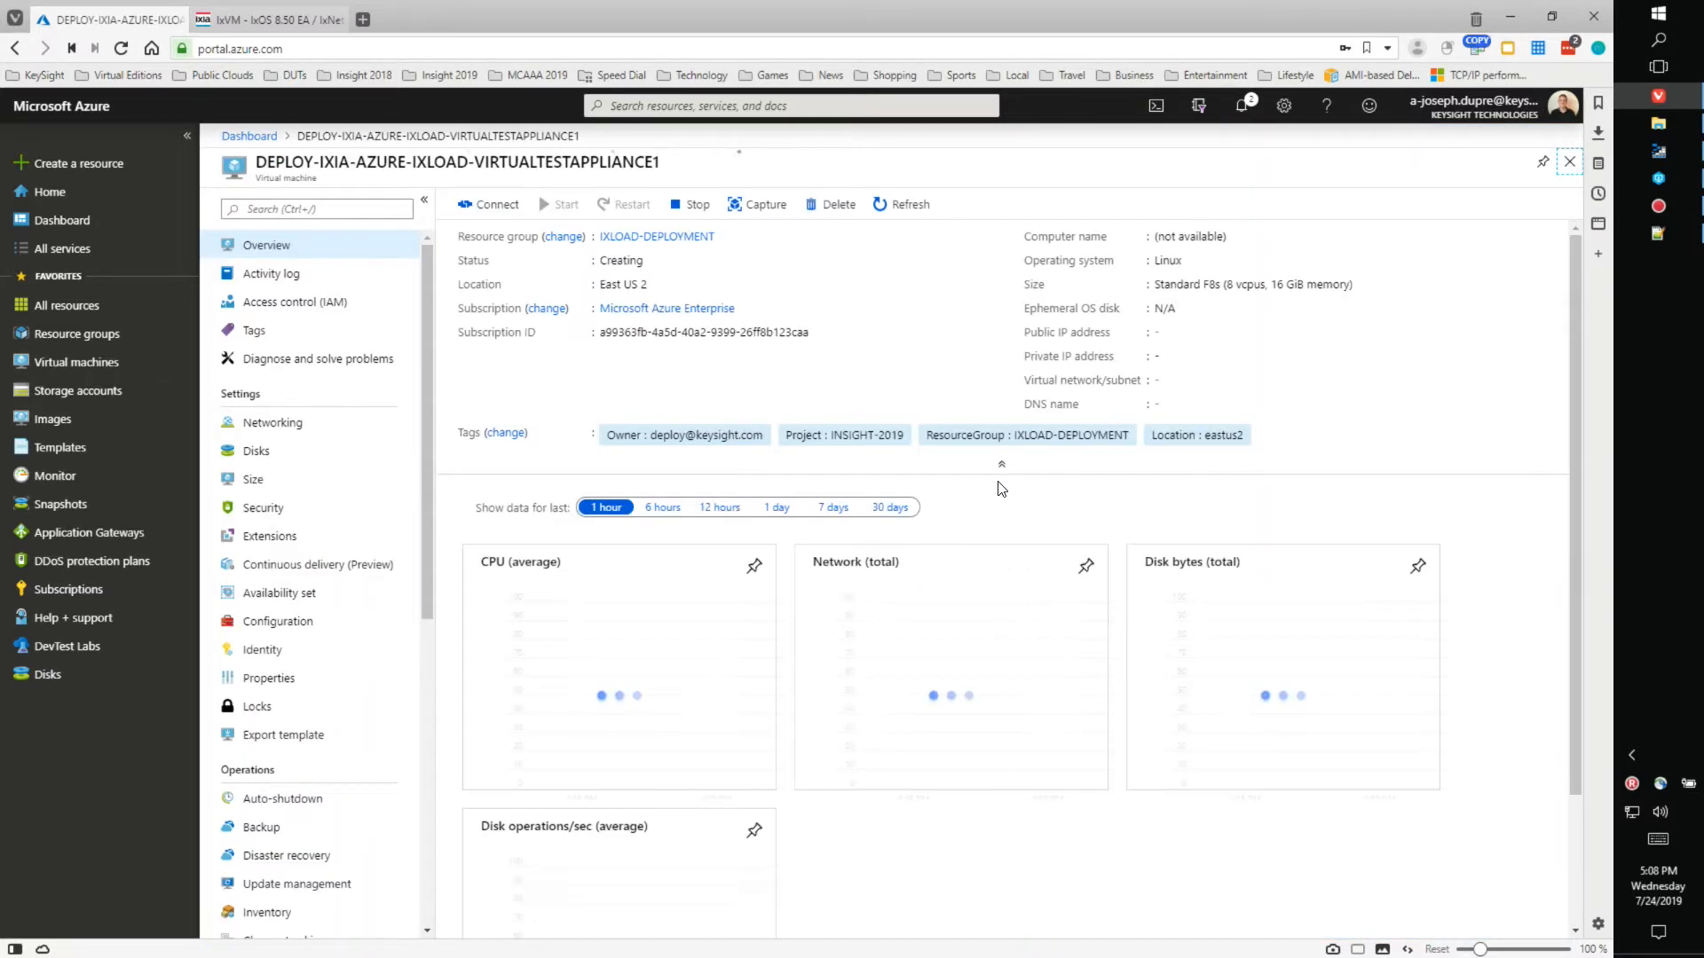
{"action": "left_click", "coordinate": [1541, 169]}
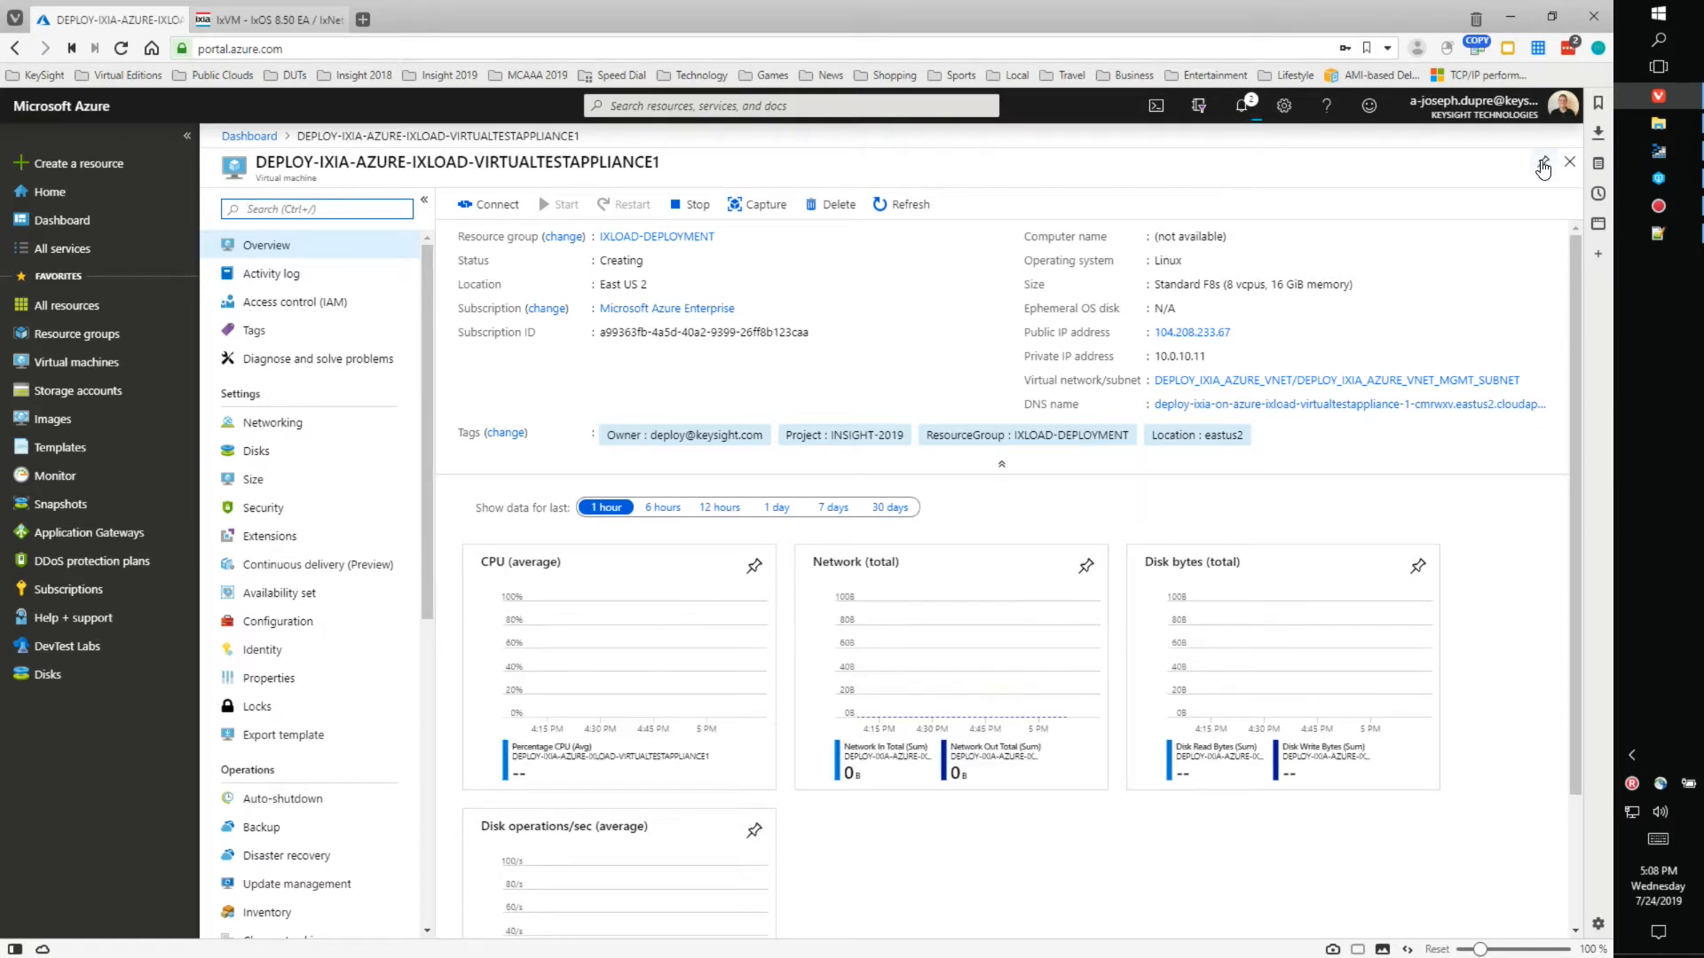
{"action": "left_click", "coordinate": [252, 137]}
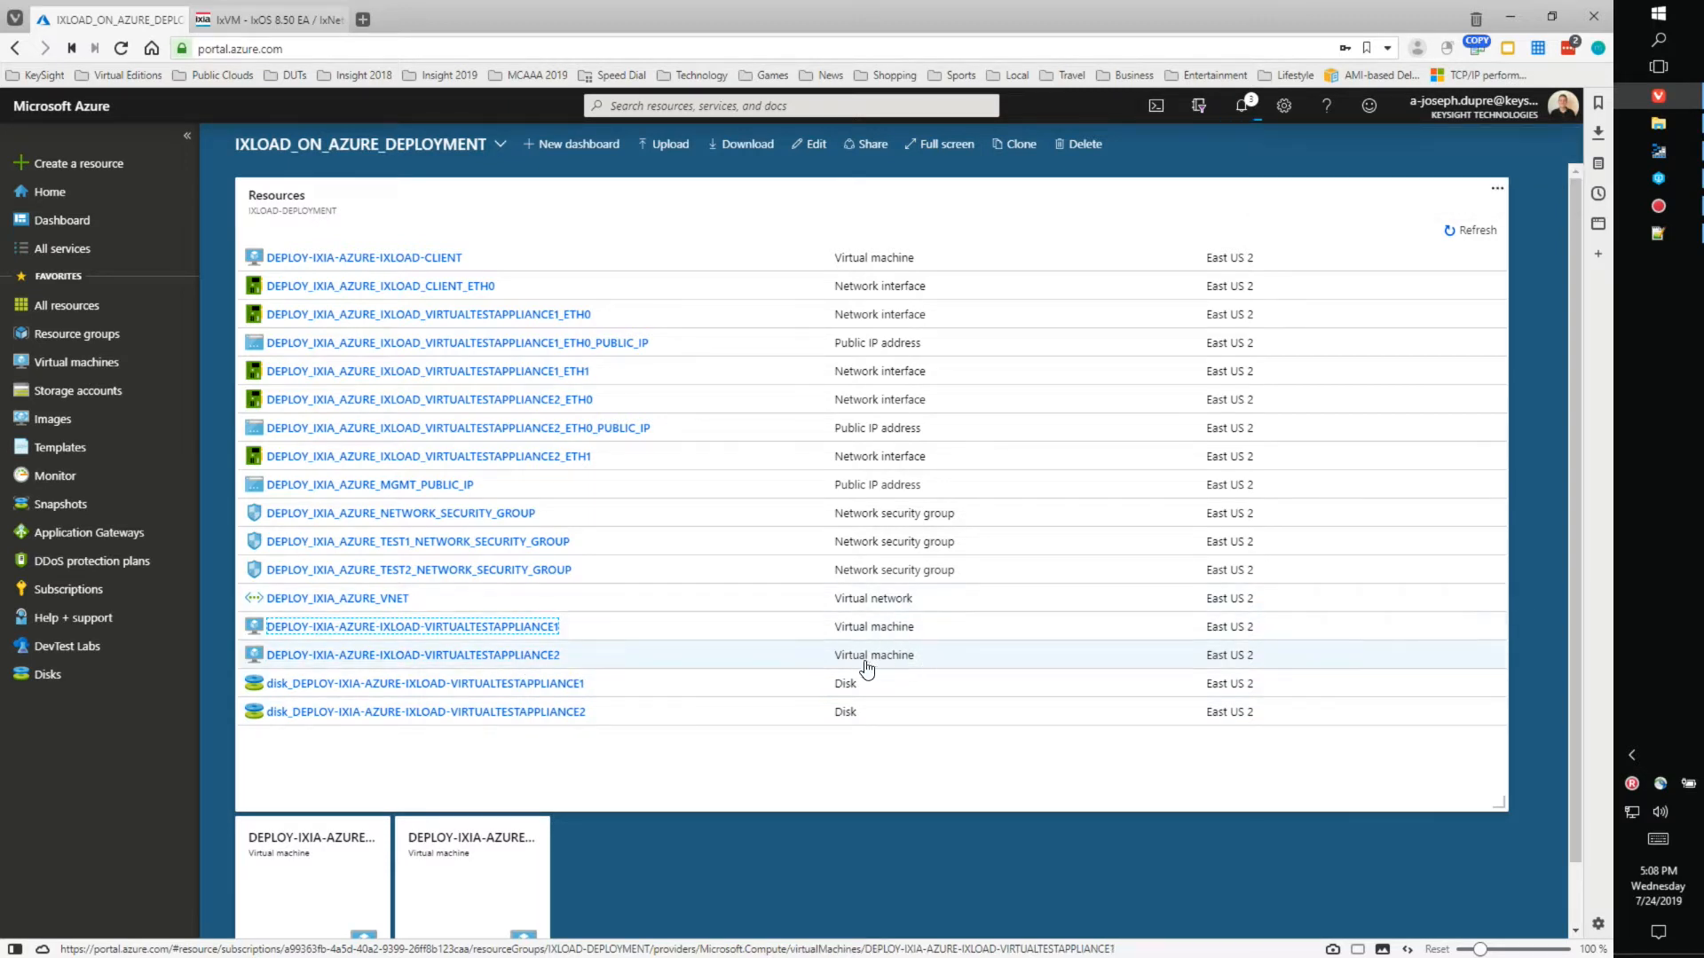
- Pin DEPLOY-IXIA-AZURE-IXLOAD-VIRTUALTESTAPPLIANCE2 to the dashboard, then open the client VM from its tile
{"action": "left_click", "coordinate": [494, 657]}
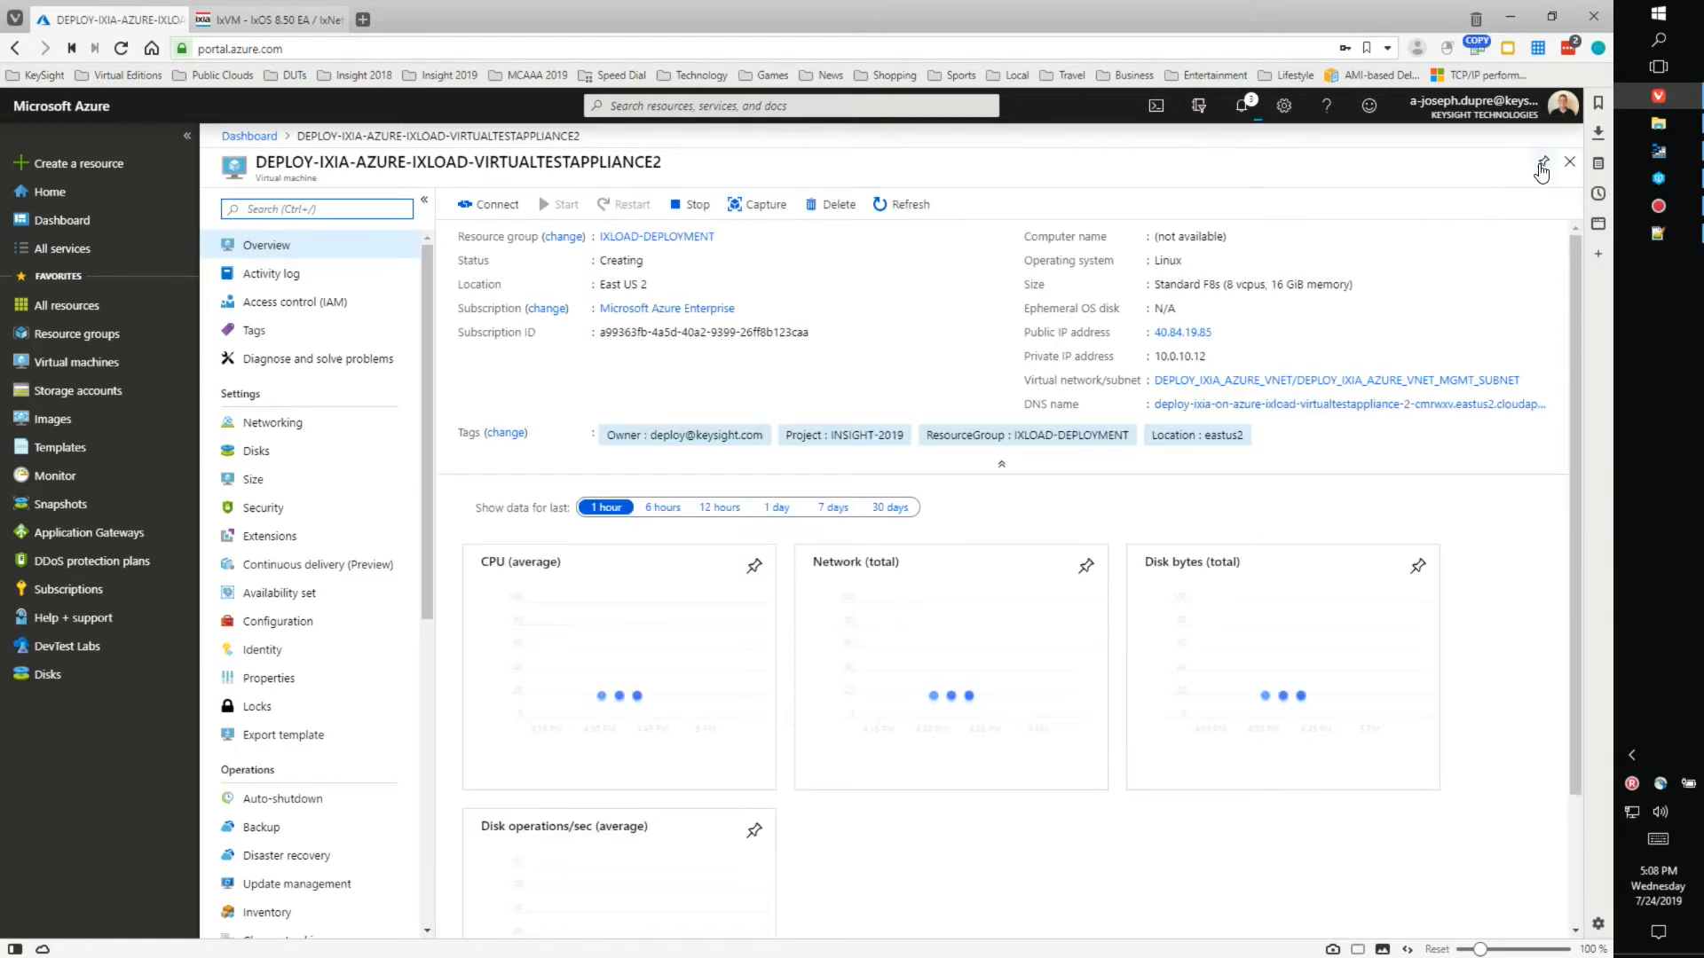
{"action": "left_click", "coordinate": [1544, 162]}
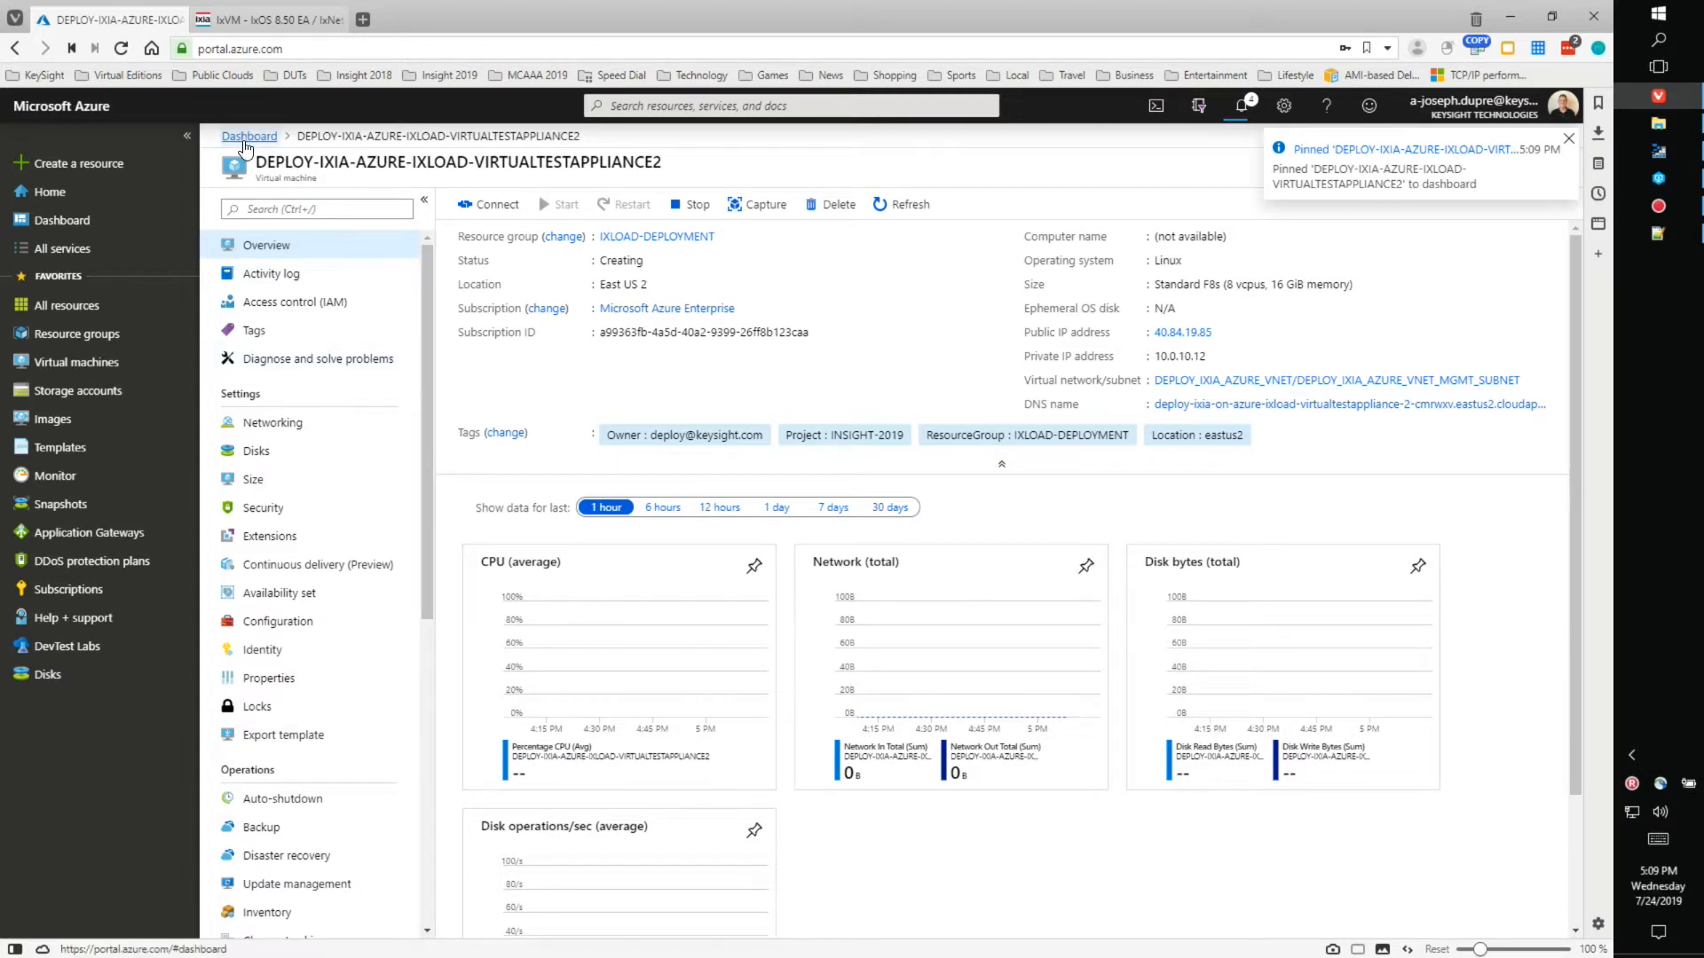
{"action": "left_click", "coordinate": [245, 137]}
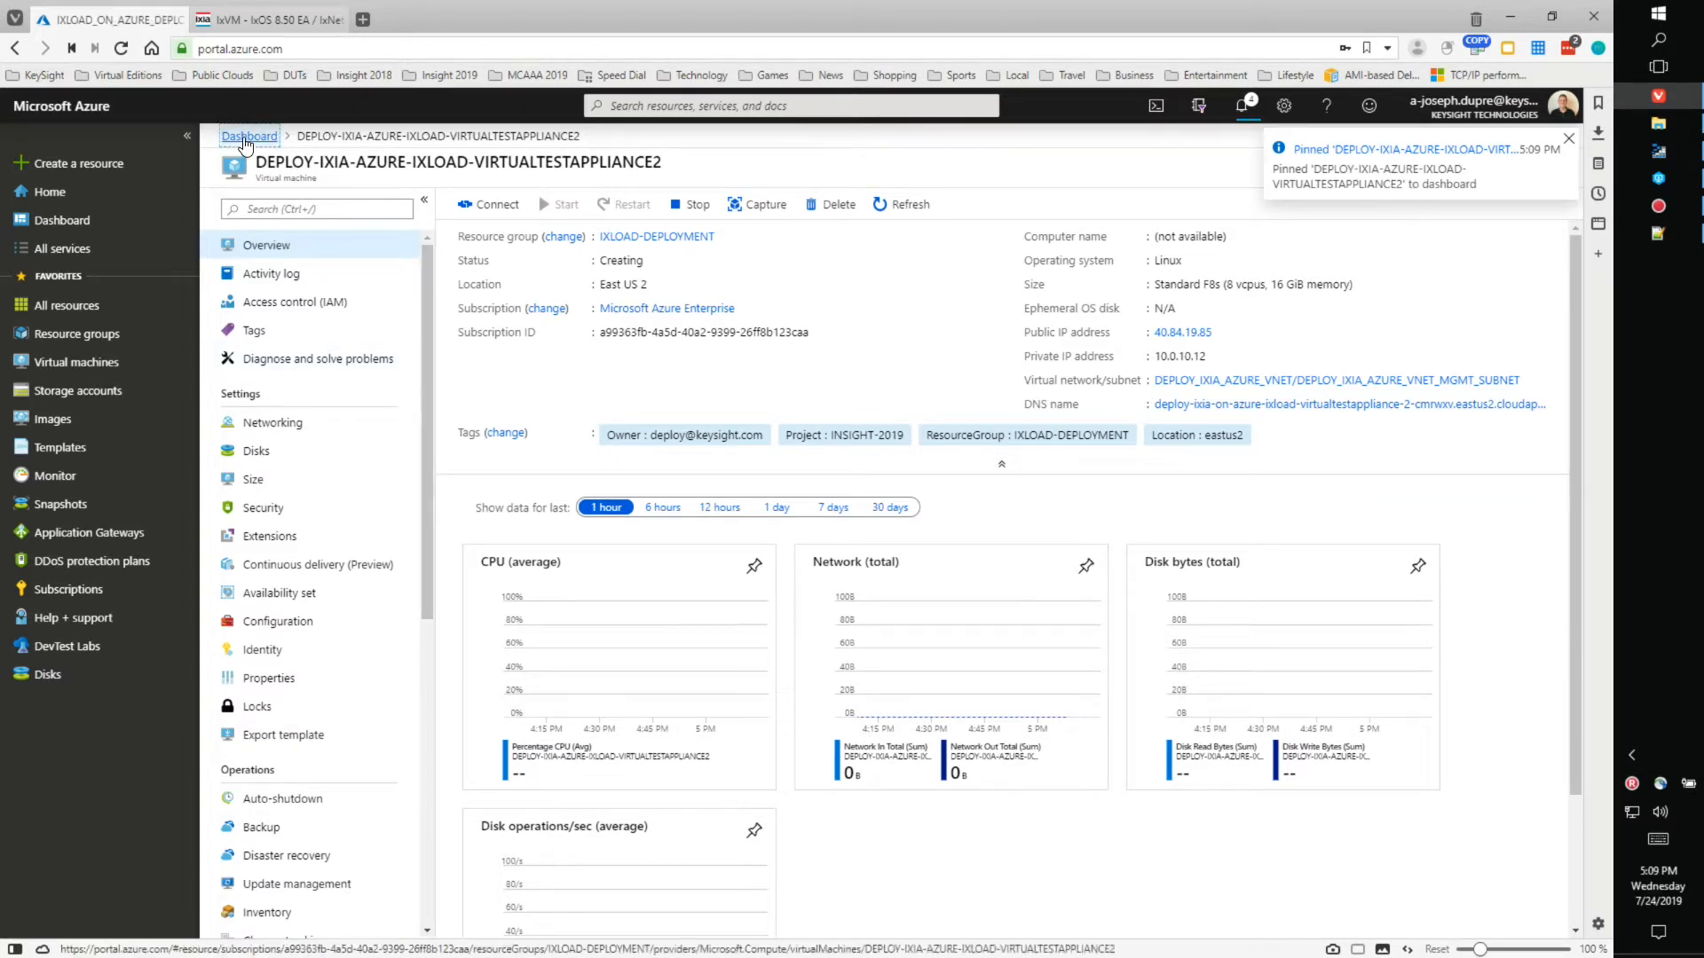
{"action": "scroll", "coordinate": [1186, 761], "scroll_direction": "down", "scroll_amount": 1}
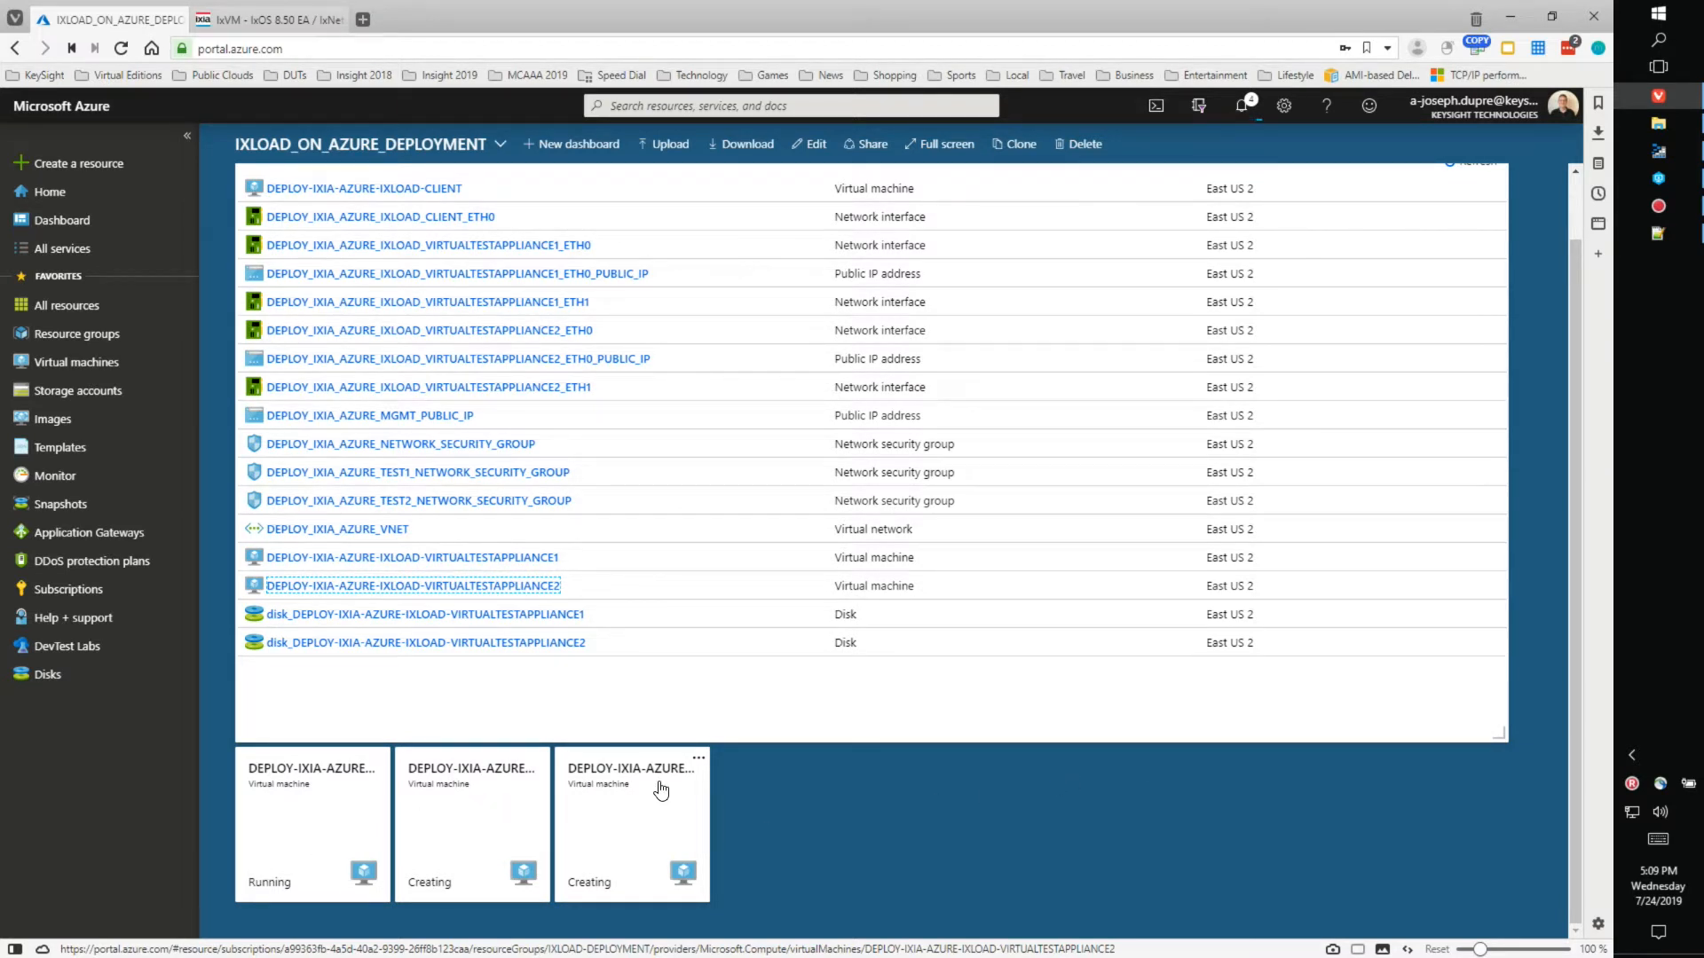
{"action": "left_click", "coordinate": [317, 812]}
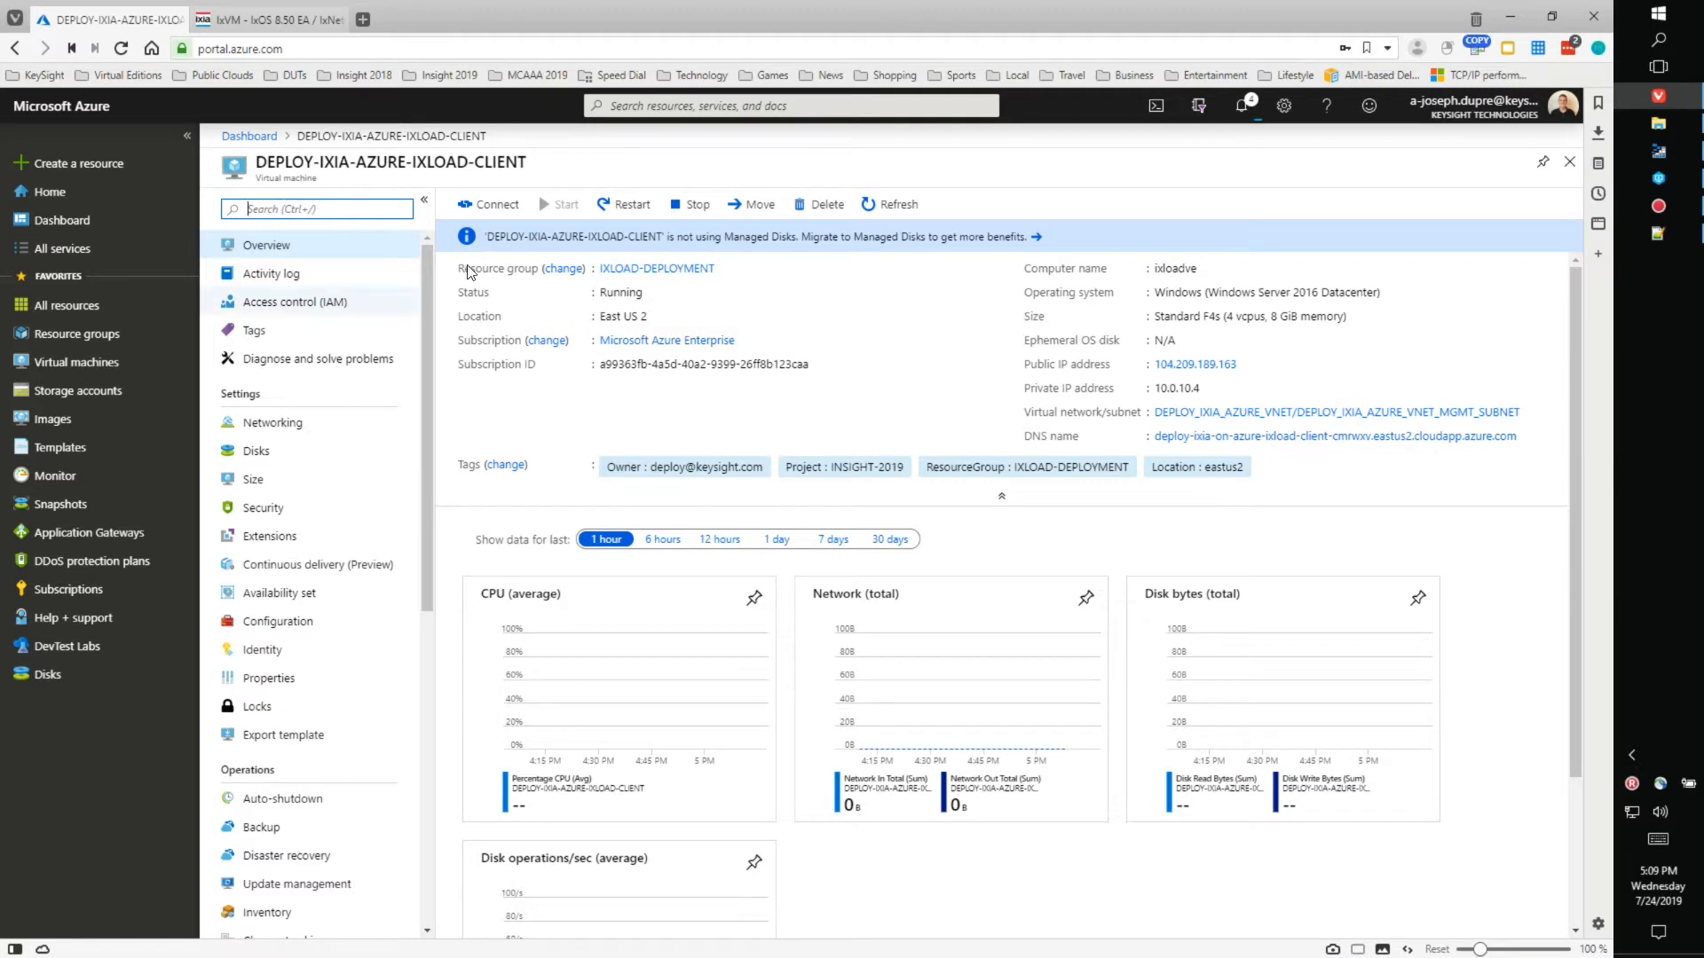
- View and refresh the client VM's Boot diagnostics screenshot, then go back to the dashboard
{"action": "left_click_drag", "start_coordinate": [428, 515], "coordinate": [416, 854]}
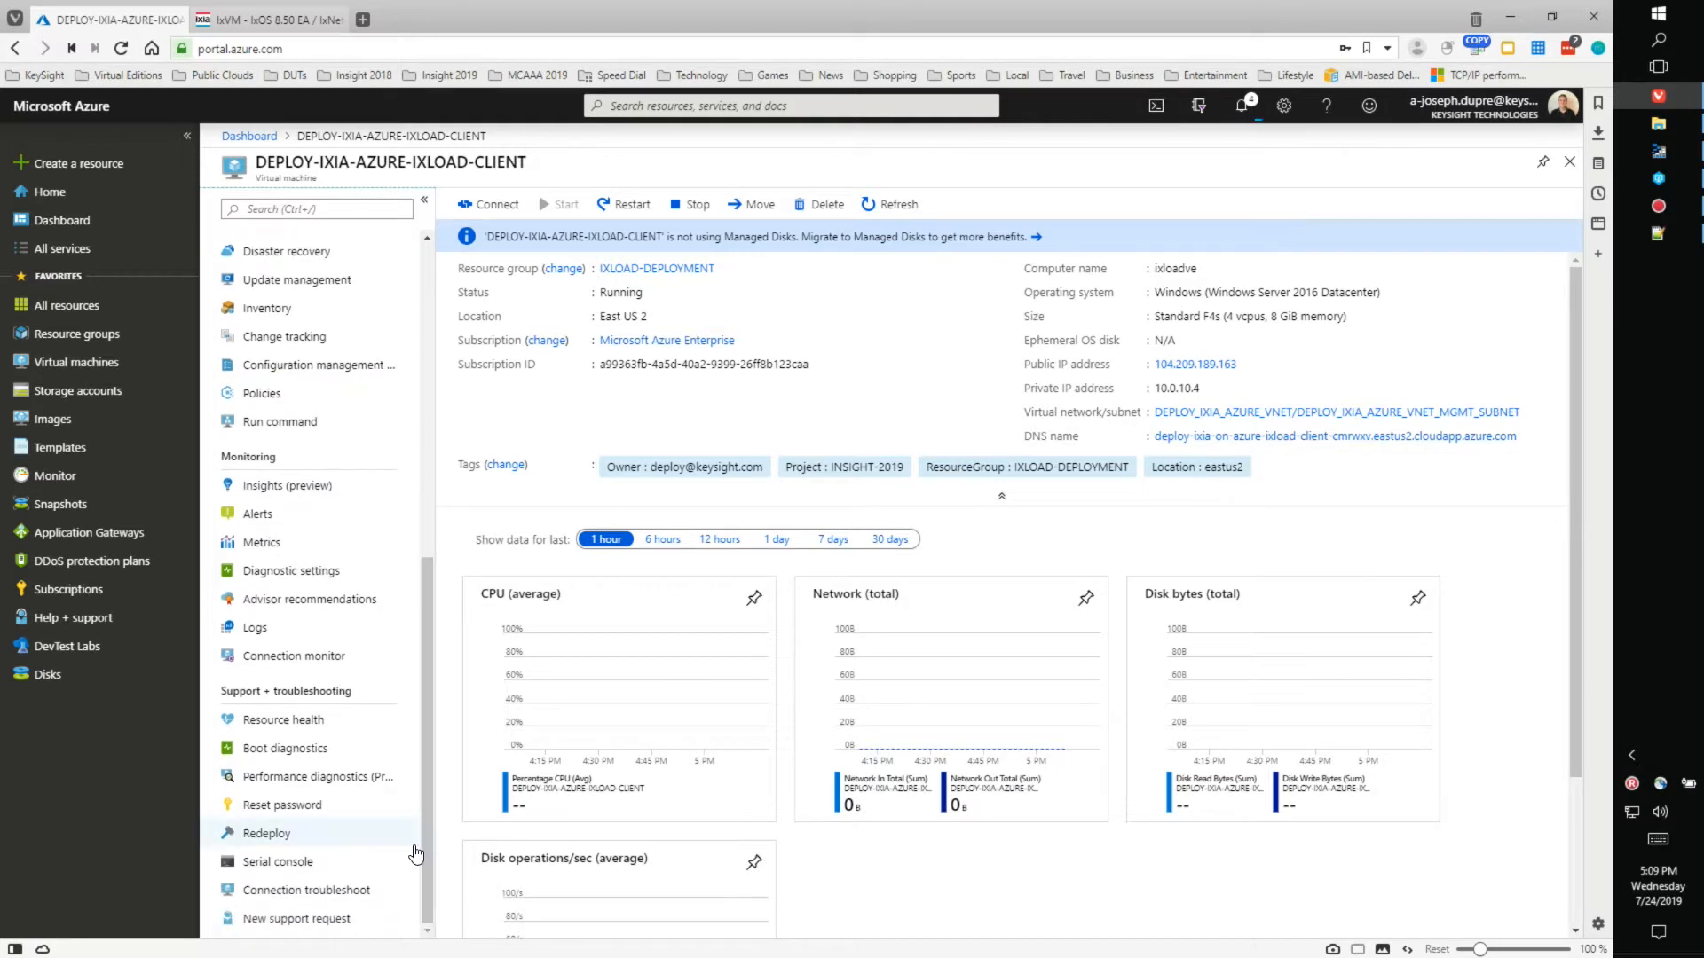
{"action": "left_click", "coordinate": [282, 750]}
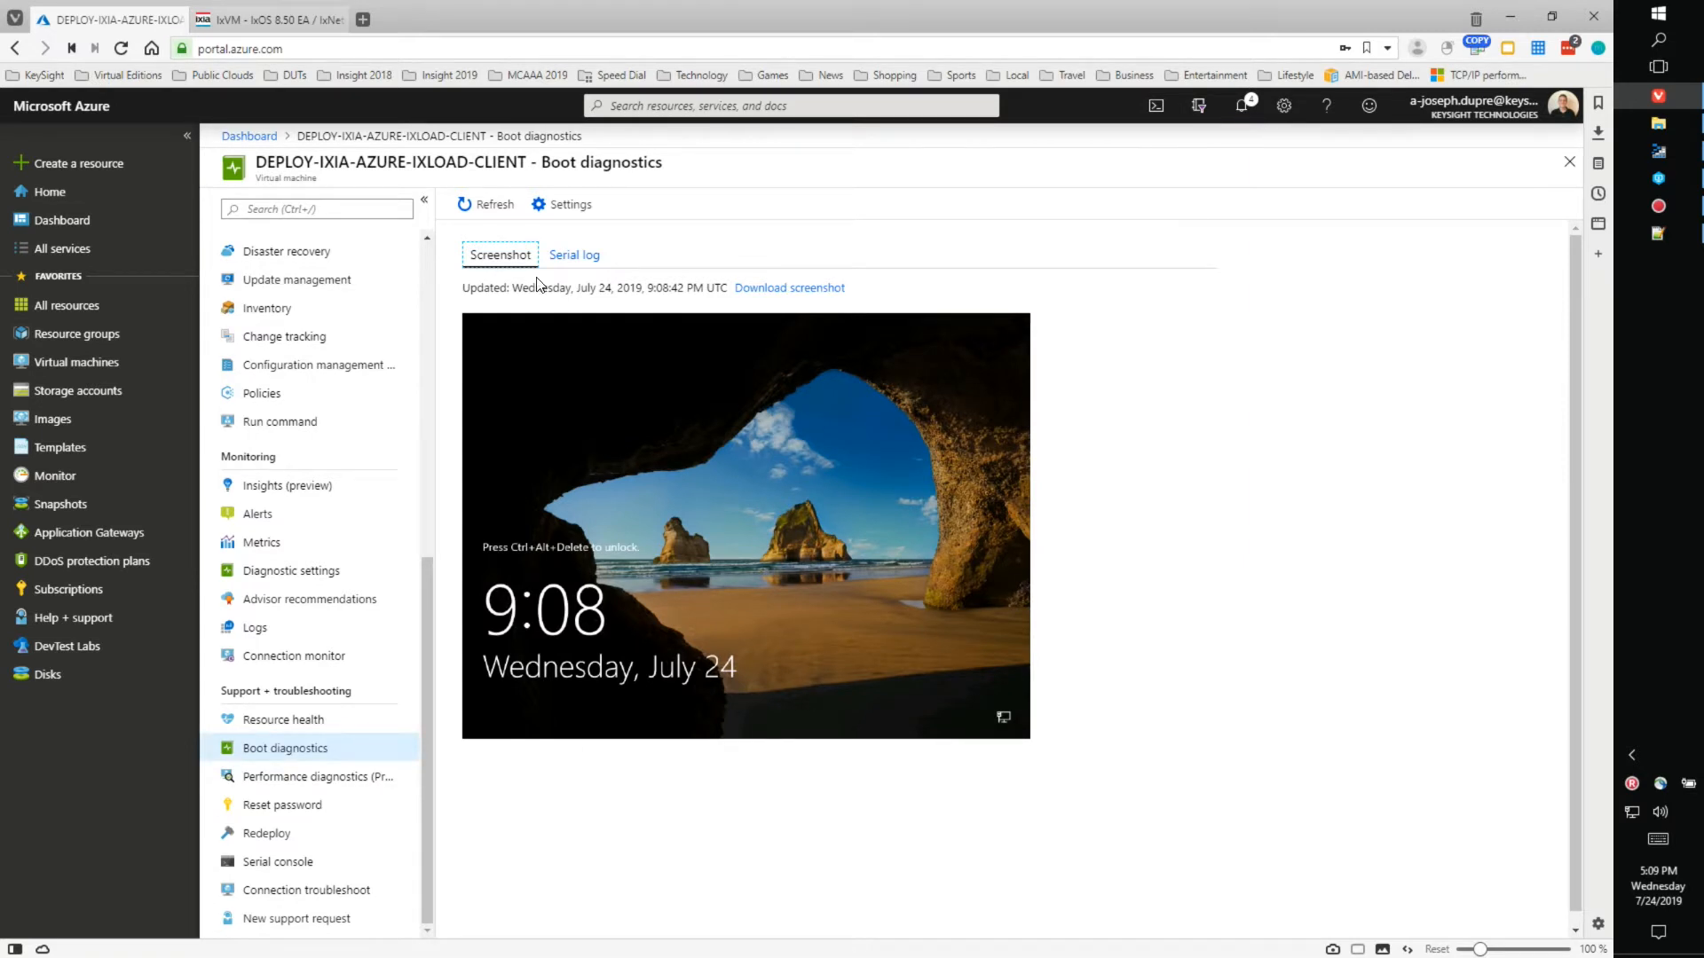
{"action": "left_click", "coordinate": [487, 211]}
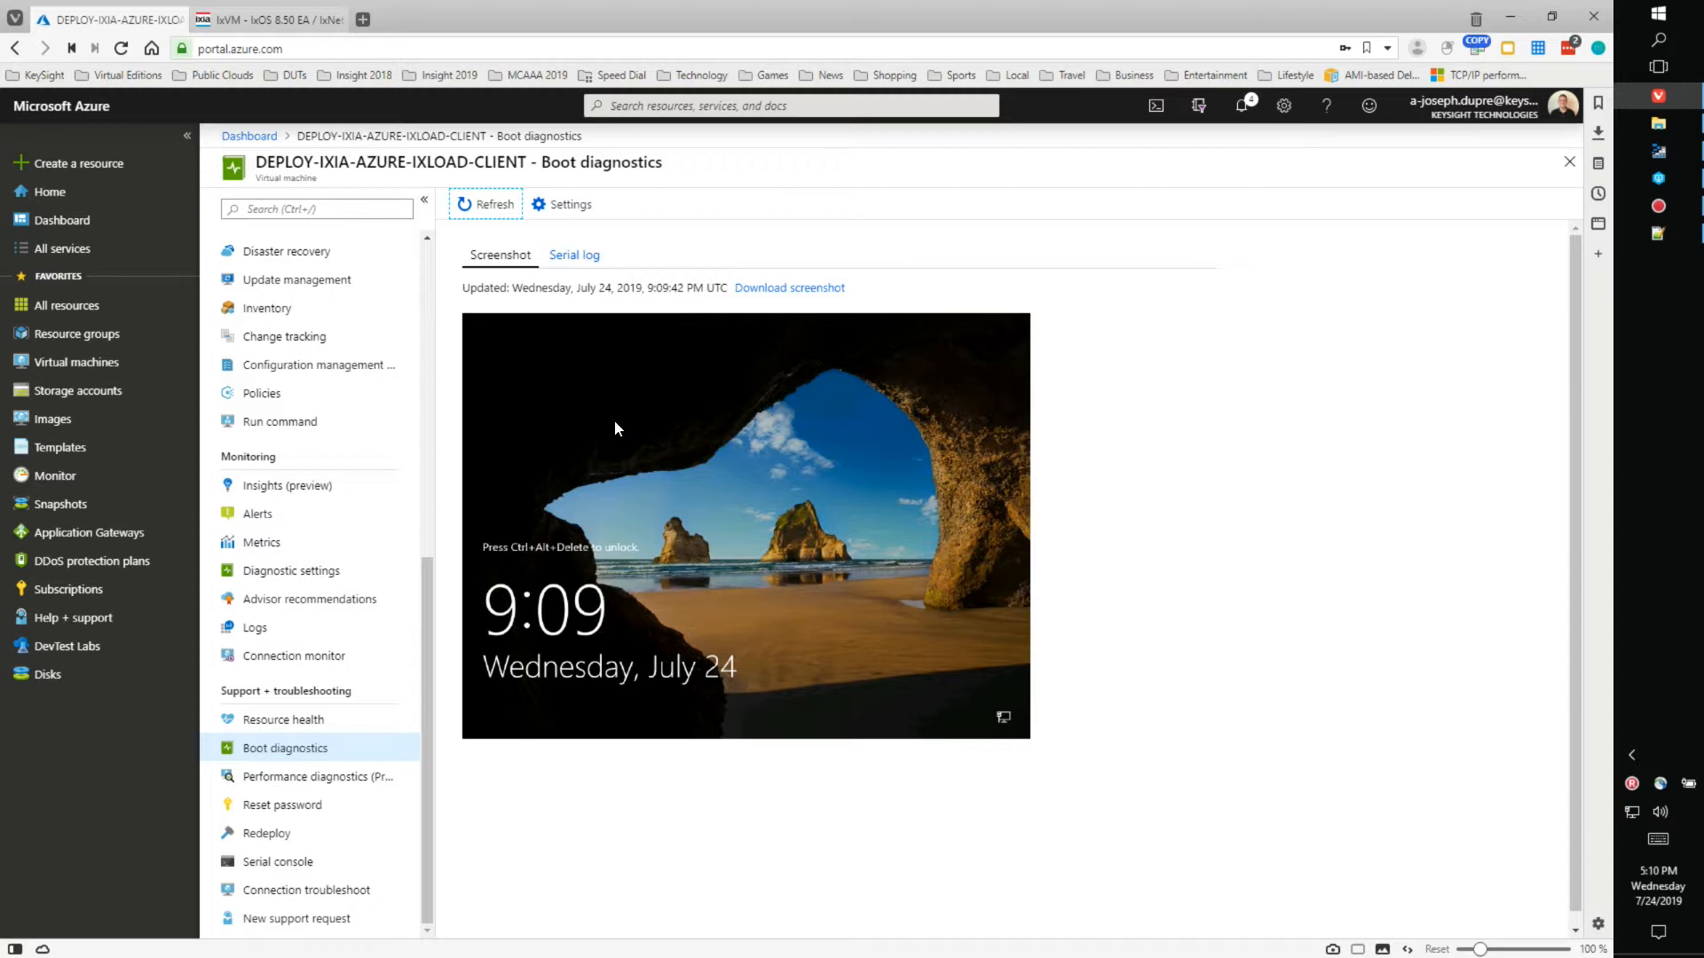
{"action": "left_click", "coordinate": [252, 137]}
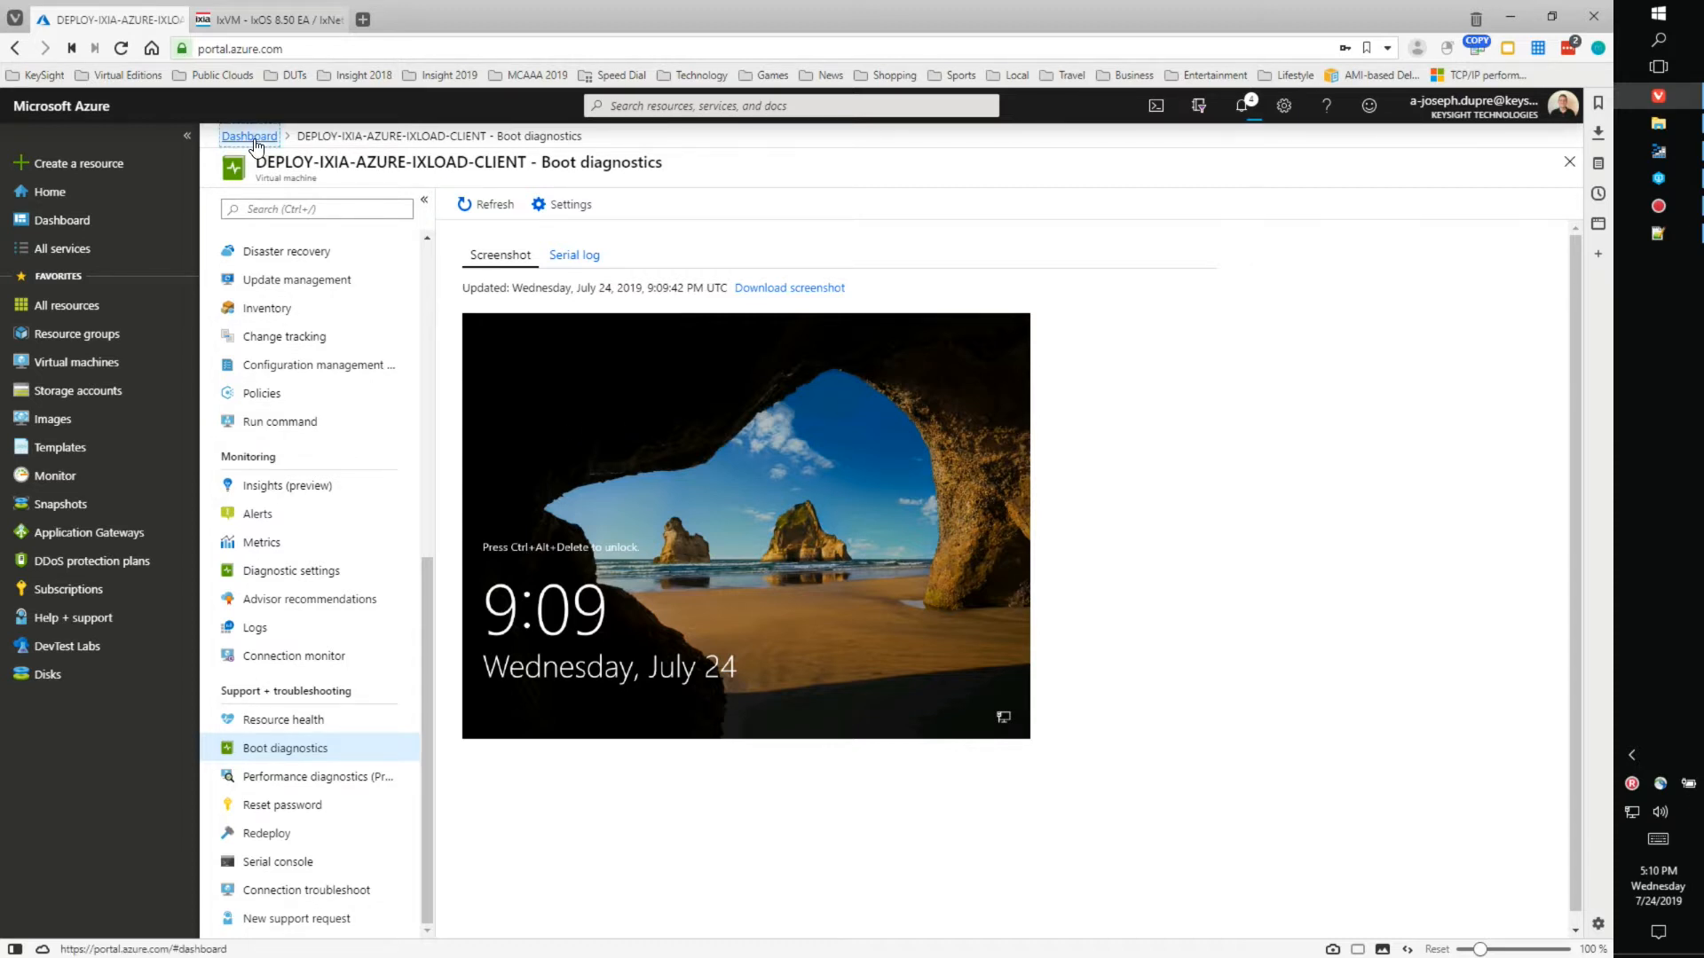
- Sort the IXLOAD-DEPLOYMENT resources by type with full names, then open DEPLOY_IXIA_AZURE_VNET (10.0.0.0/16)
{"action": "scroll", "coordinate": [1154, 351], "scroll_direction": "up", "scroll_amount": 1}
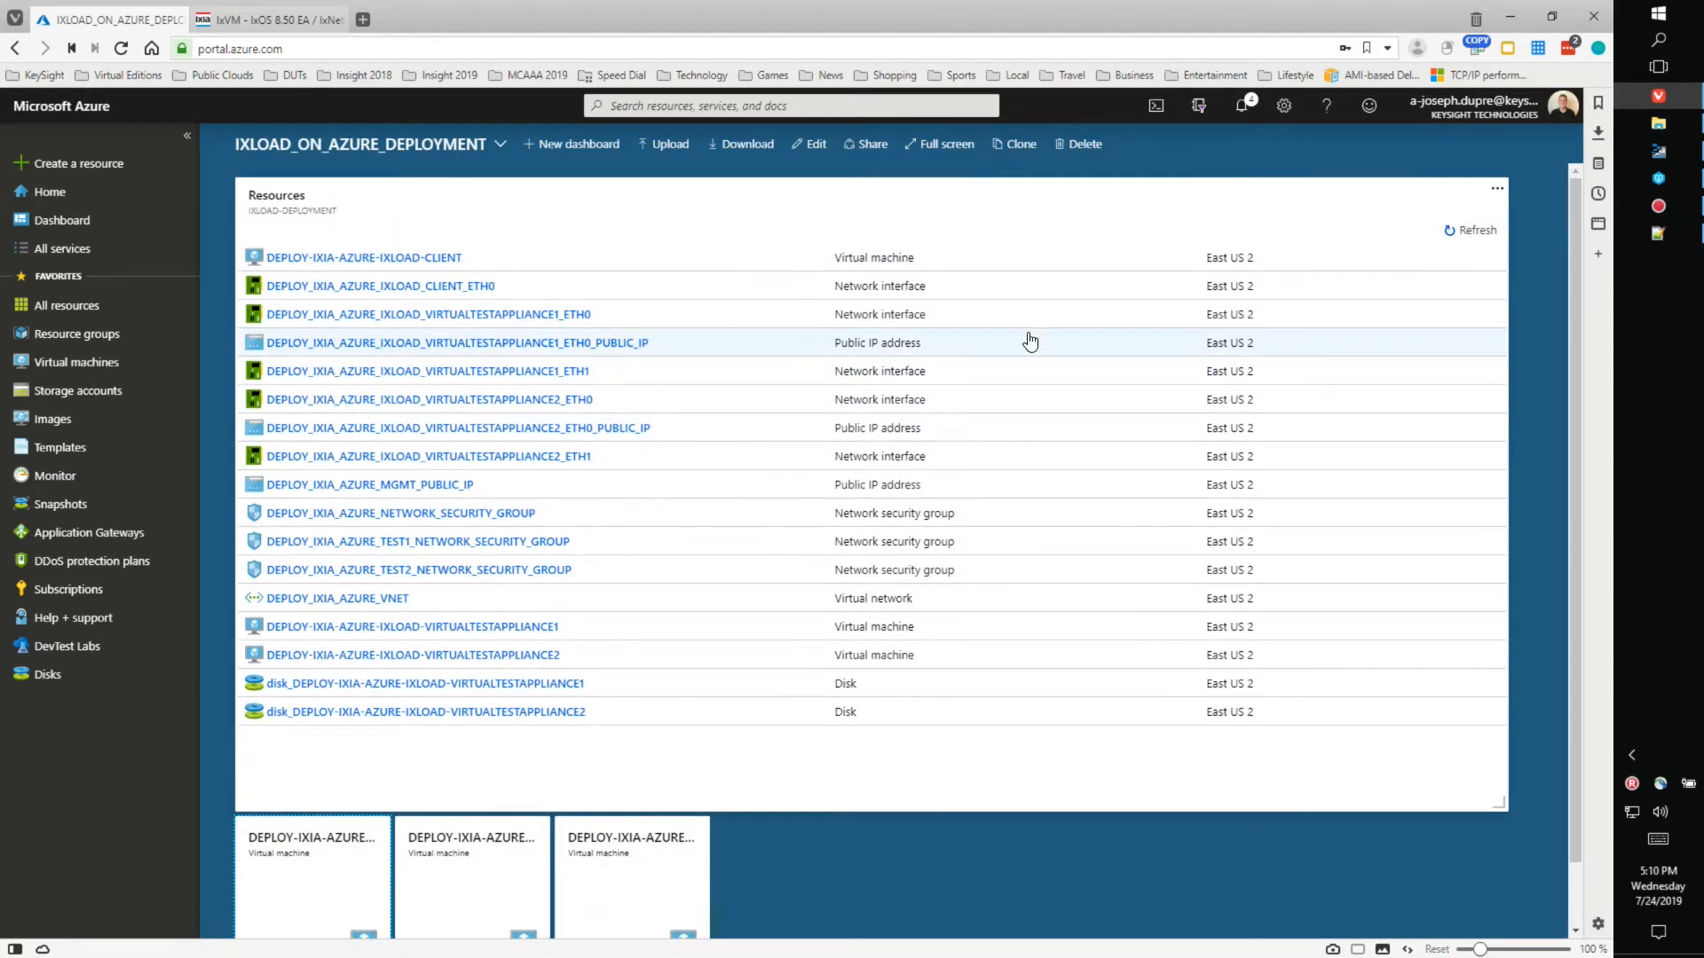
{"action": "left_click", "coordinate": [582, 225]}
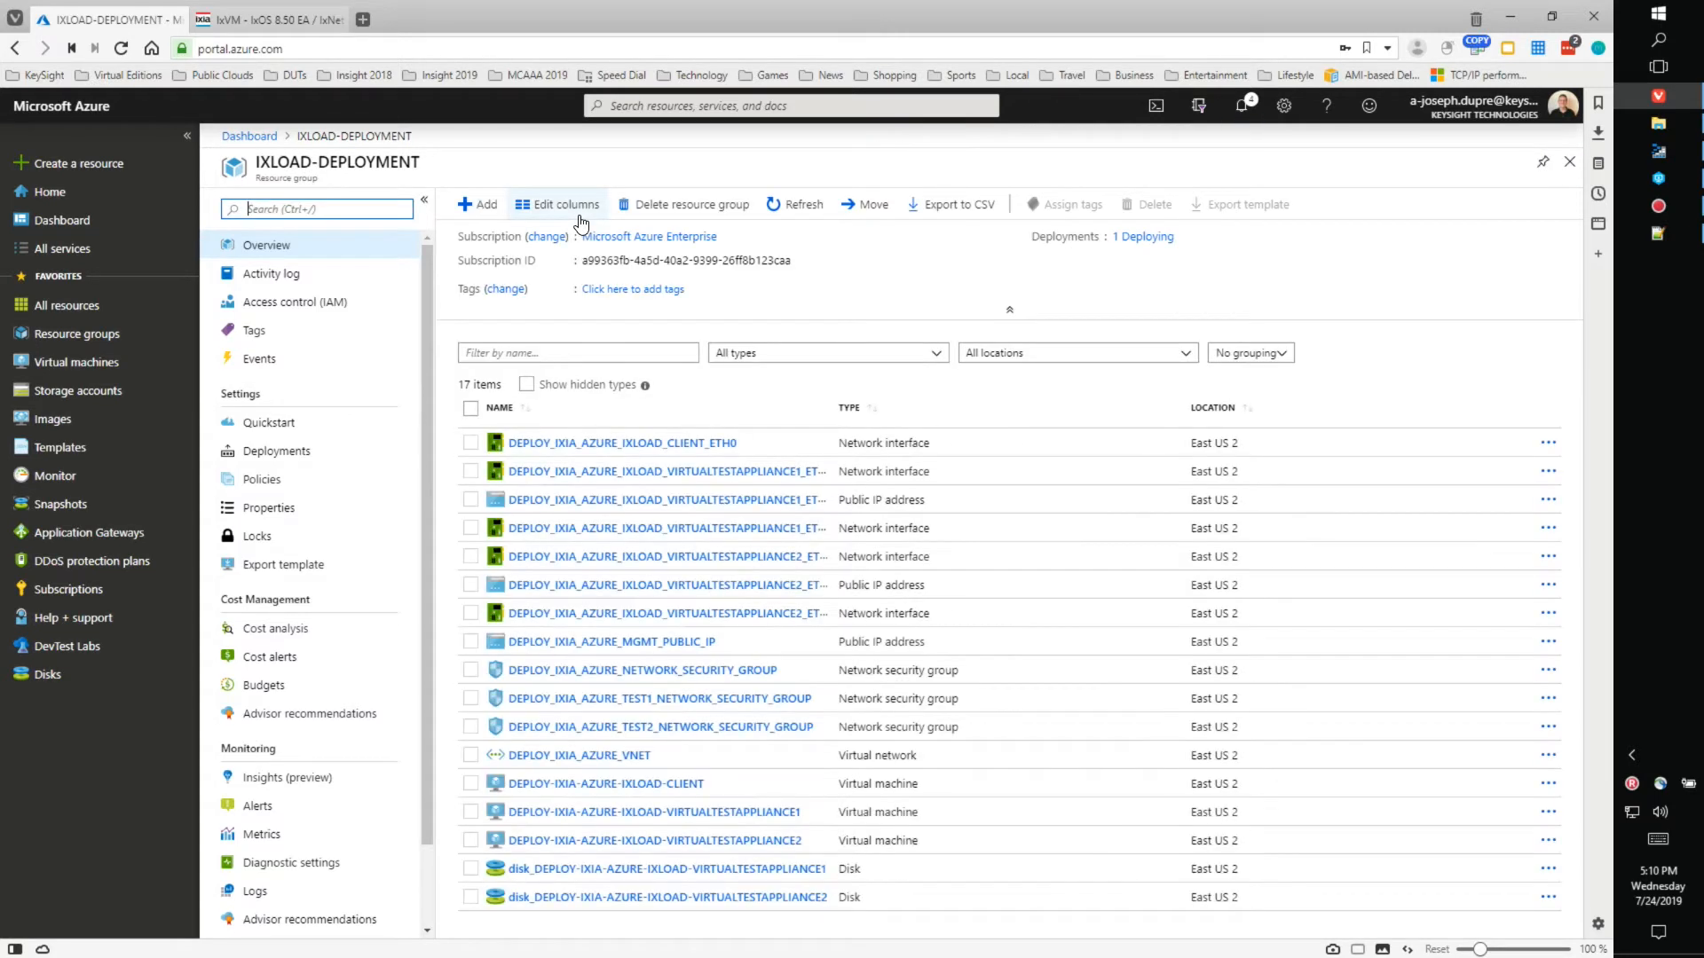
{"action": "left_click_drag", "start_coordinate": [832, 406], "coordinate": [972, 406]}
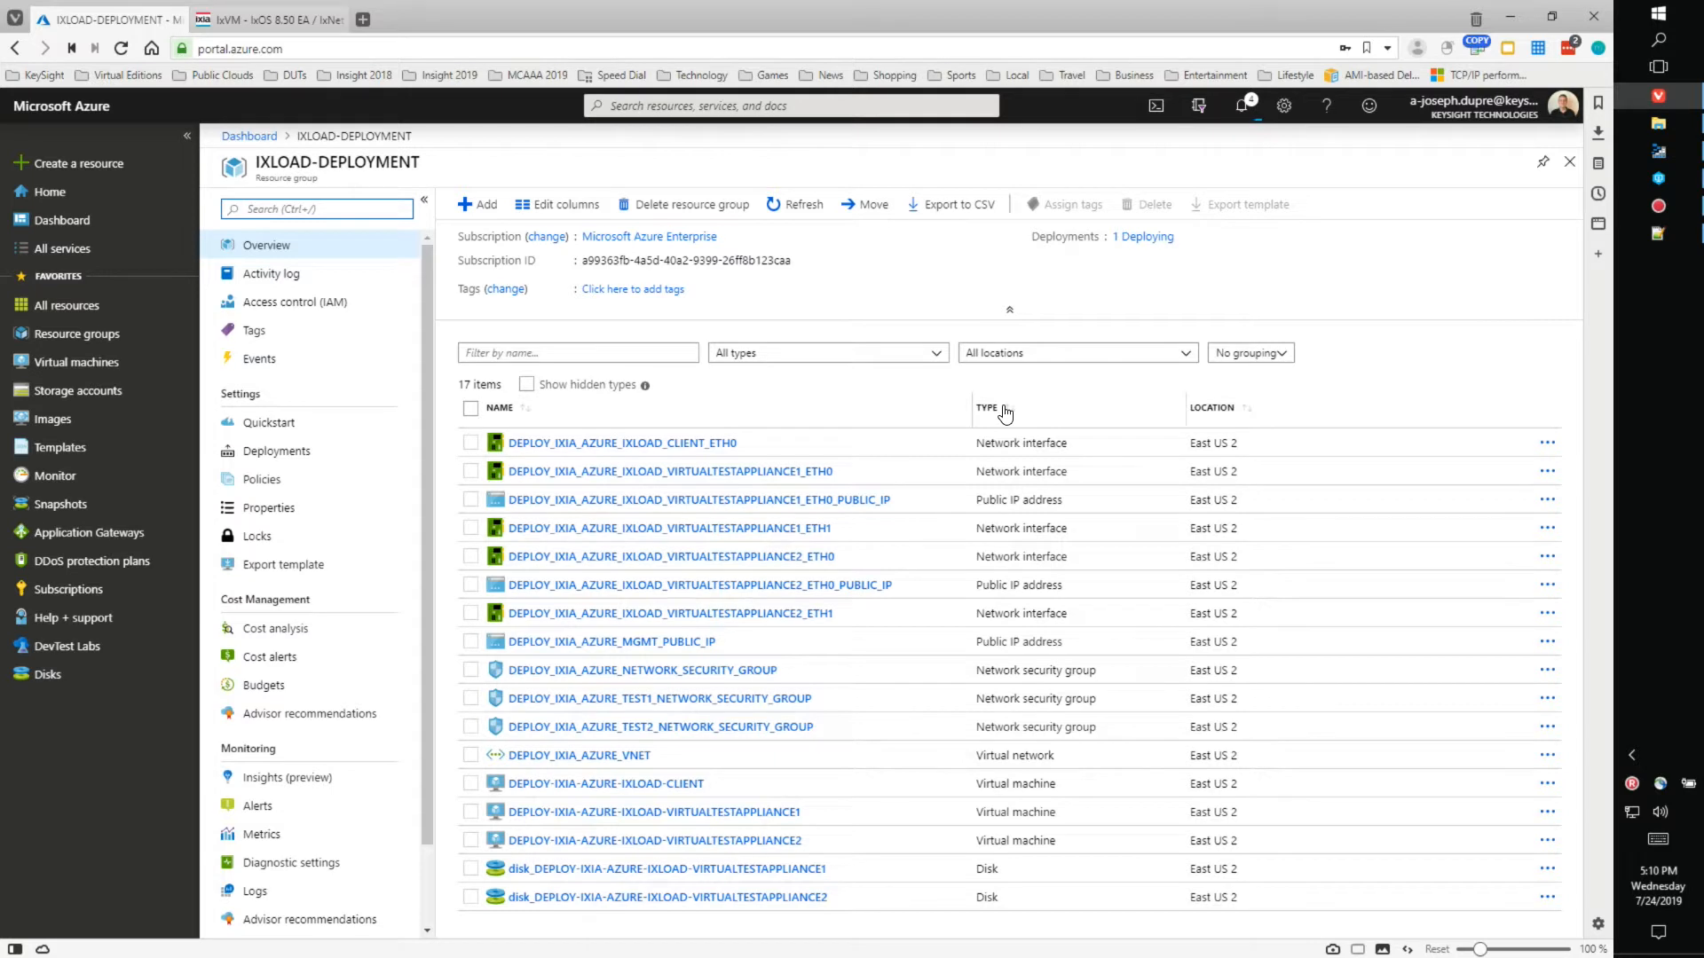
{"action": "left_click", "coordinate": [1006, 411]}
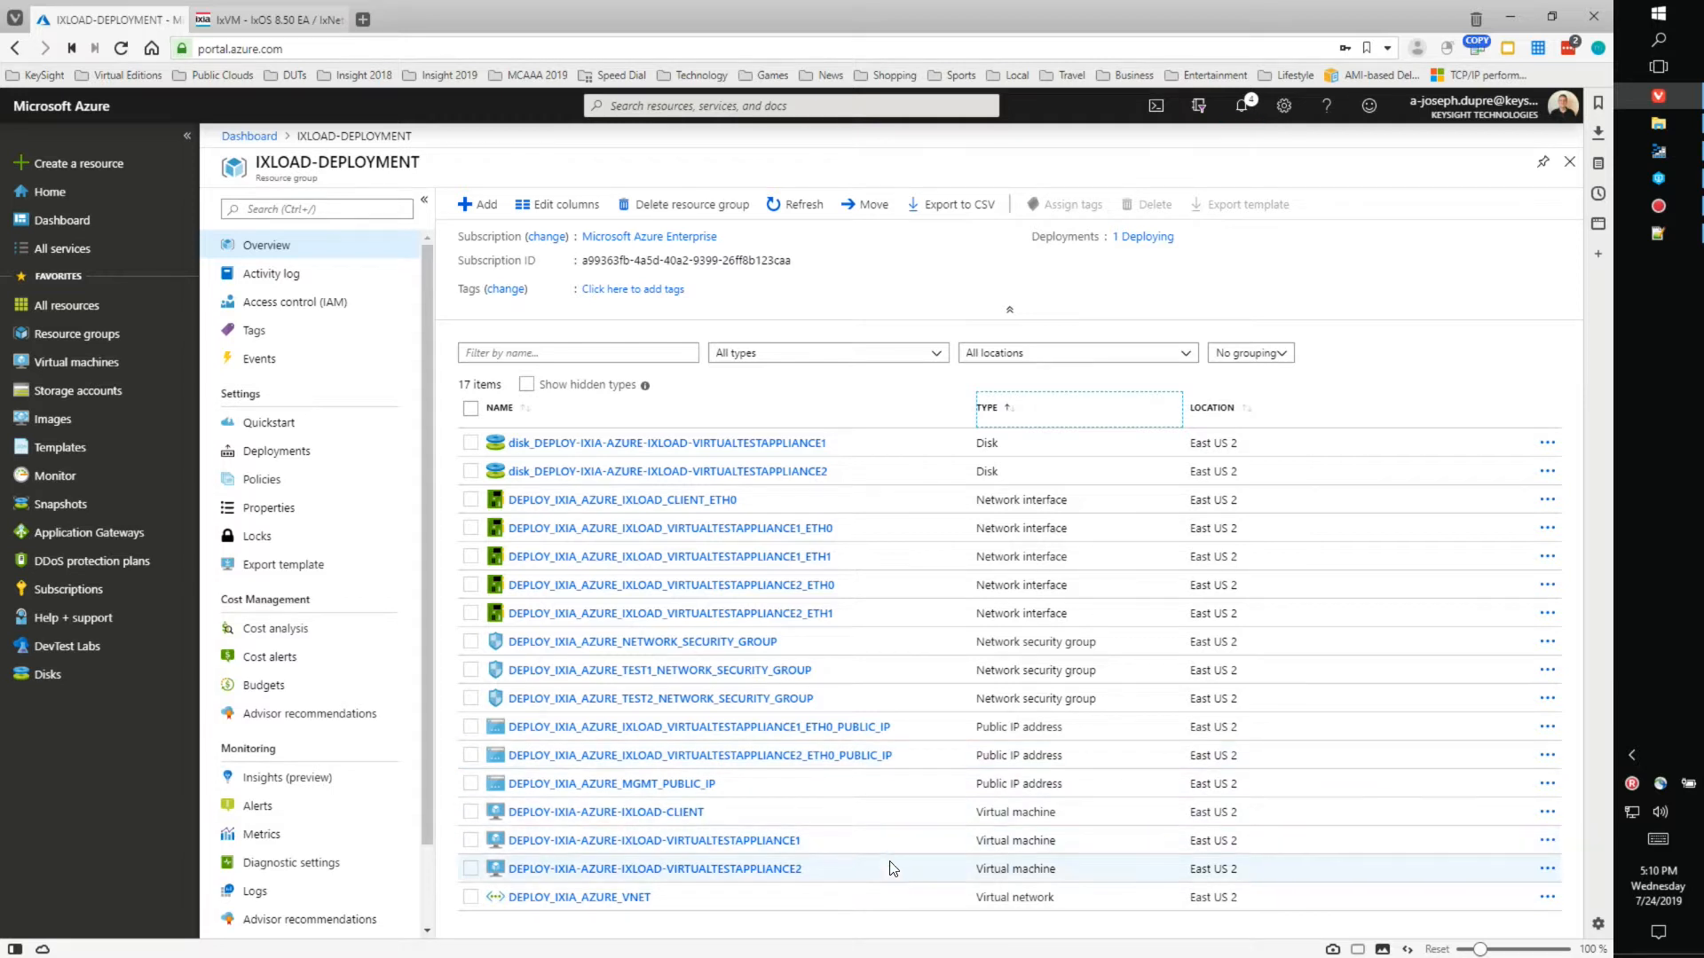
{"action": "left_click", "coordinate": [615, 900]}
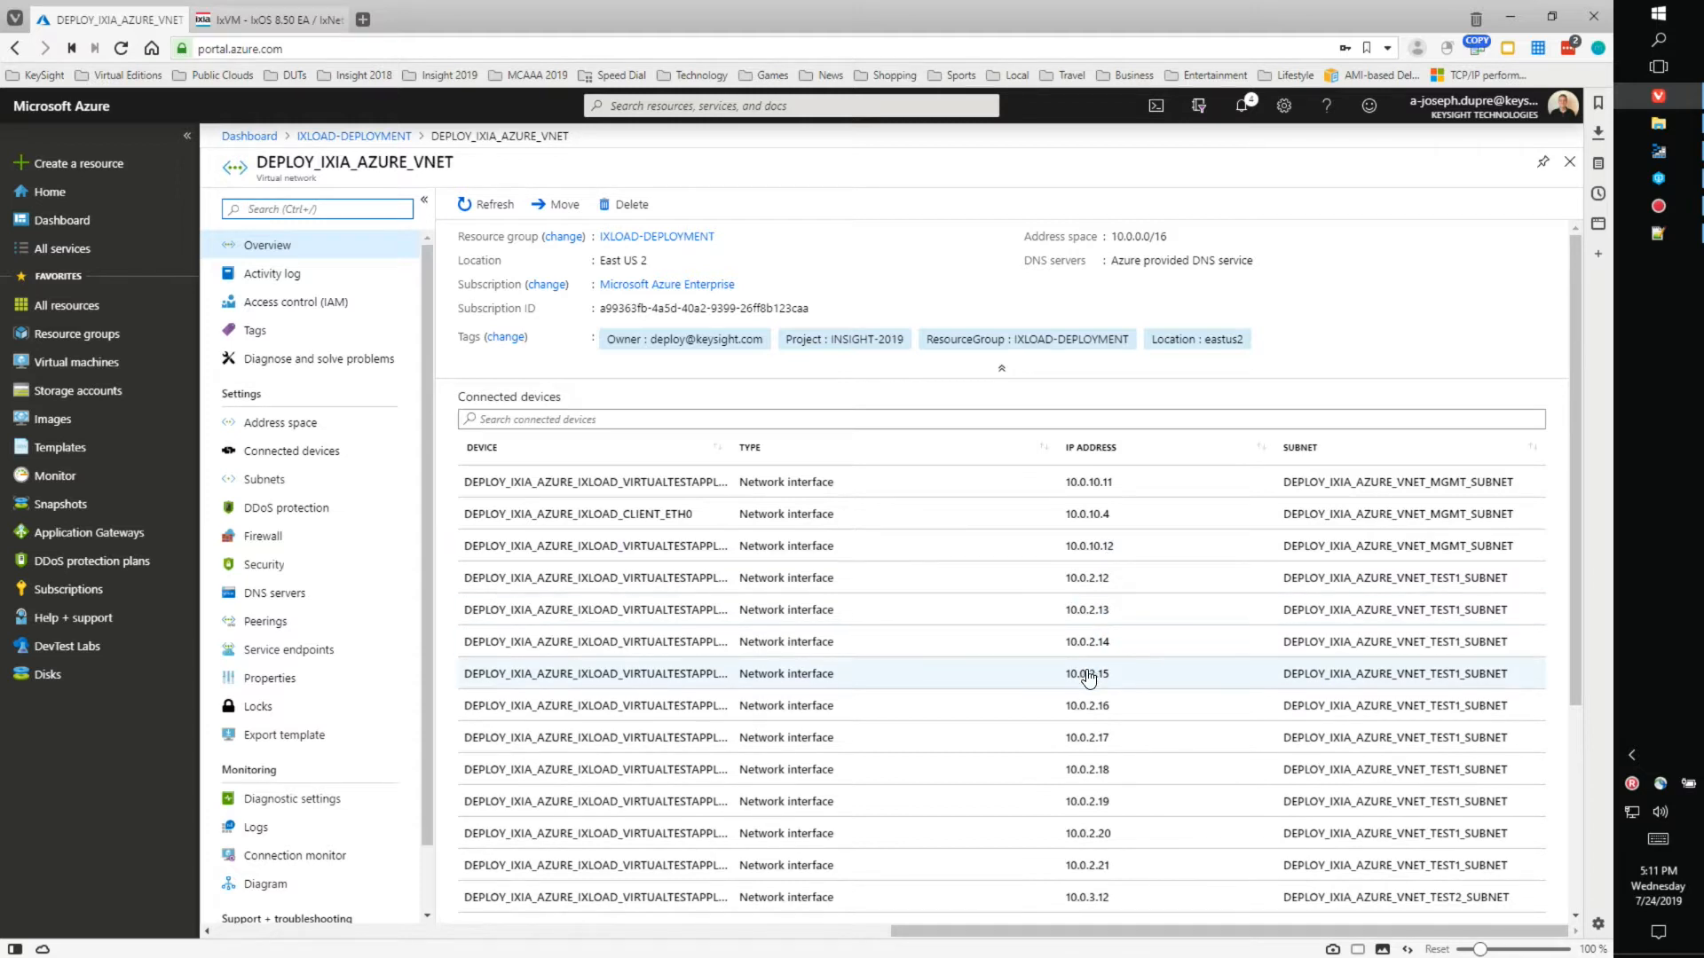
- Widen the DEVICE column to review the VNET's connected network interfaces with full names
{"action": "scroll", "coordinate": [1092, 677], "scroll_direction": "down", "scroll_amount": 3}
{"action": "scroll", "coordinate": [1090, 679], "scroll_direction": "up", "scroll_amount": 2}
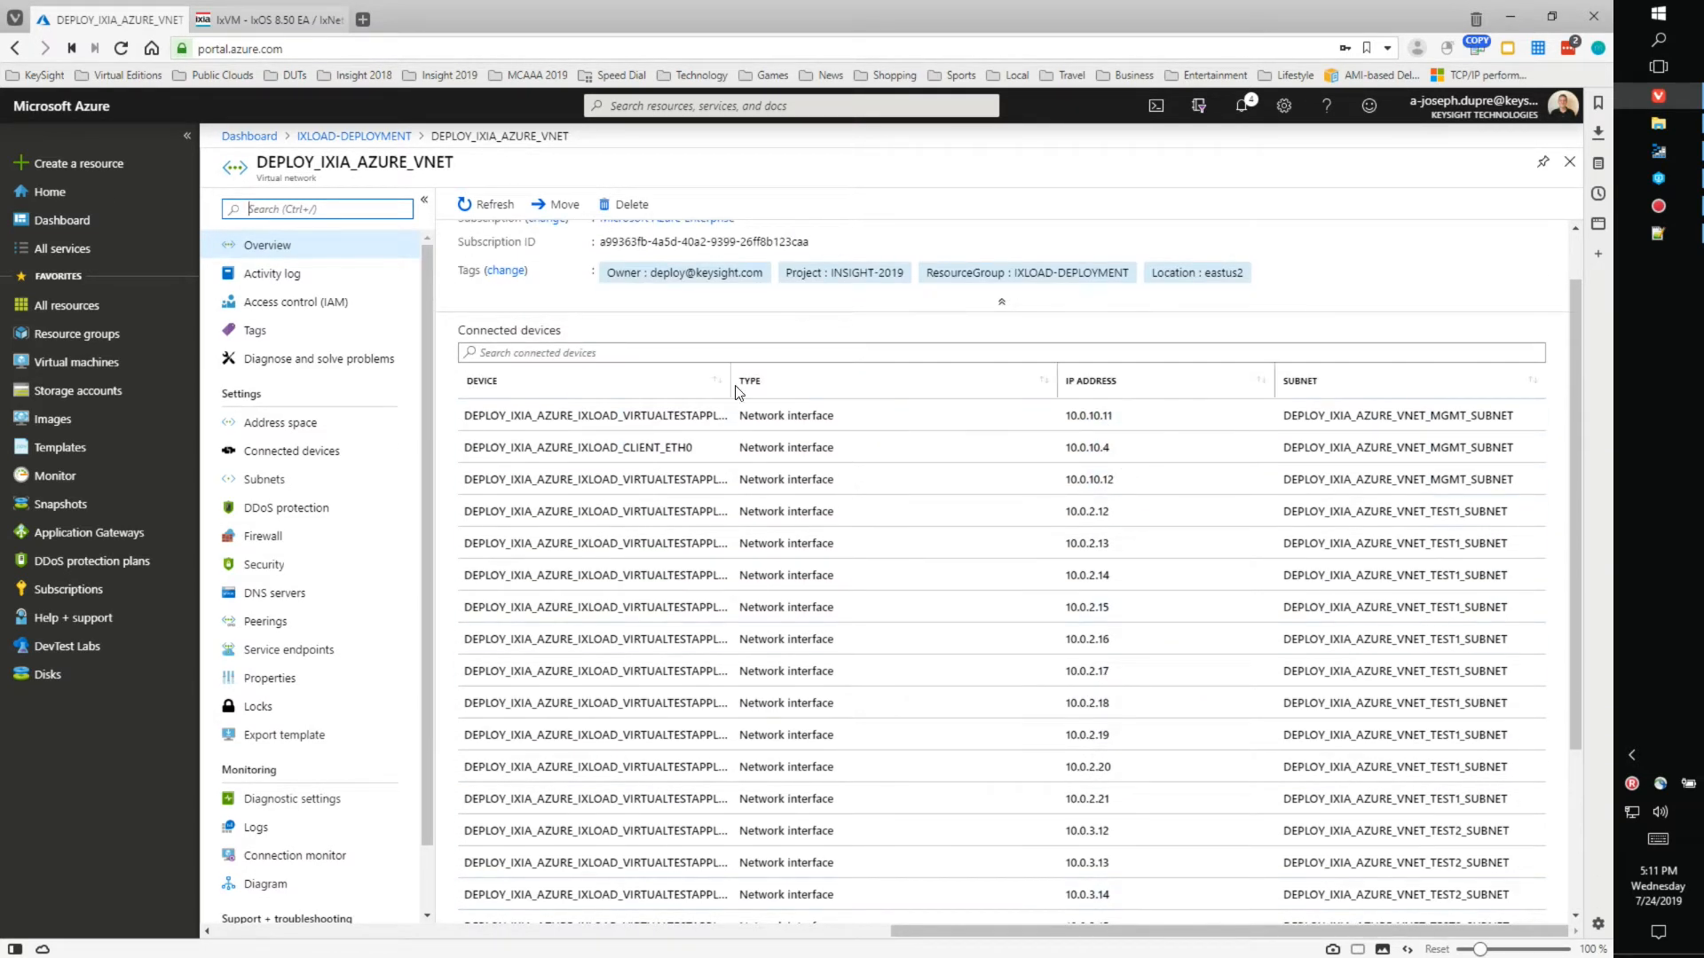
{"action": "left_click_drag", "start_coordinate": [728, 382], "coordinate": [923, 383]}
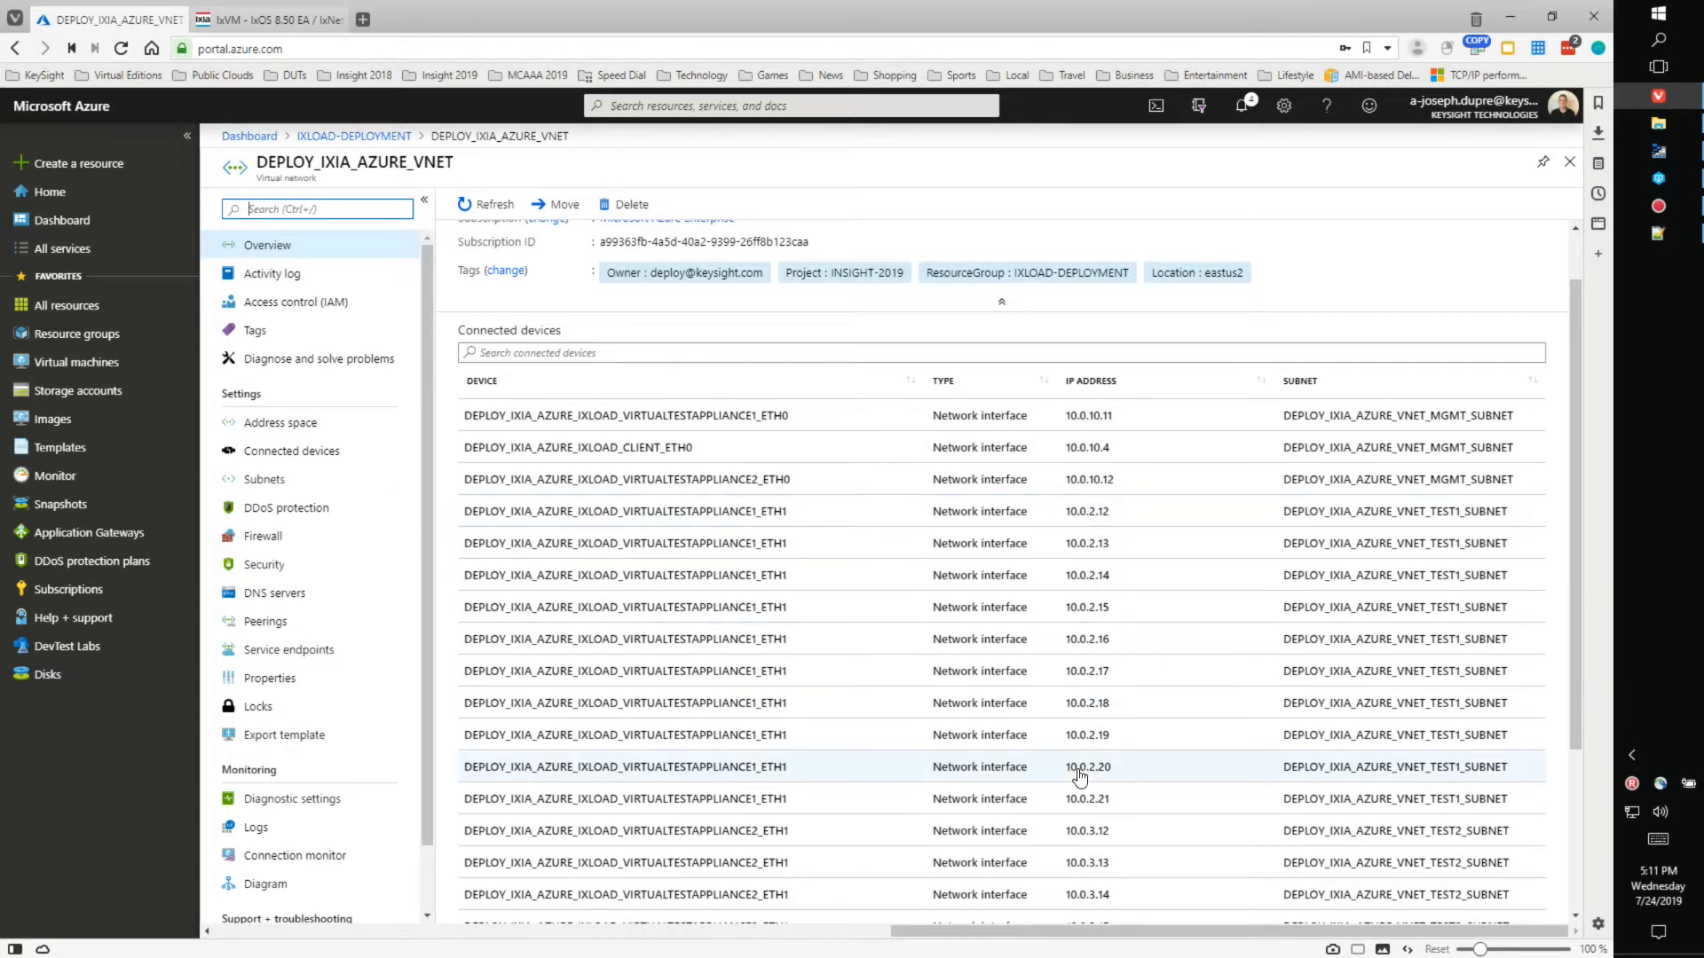
{"action": "scroll", "coordinate": [1142, 801], "scroll_direction": "down", "scroll_amount": 3}
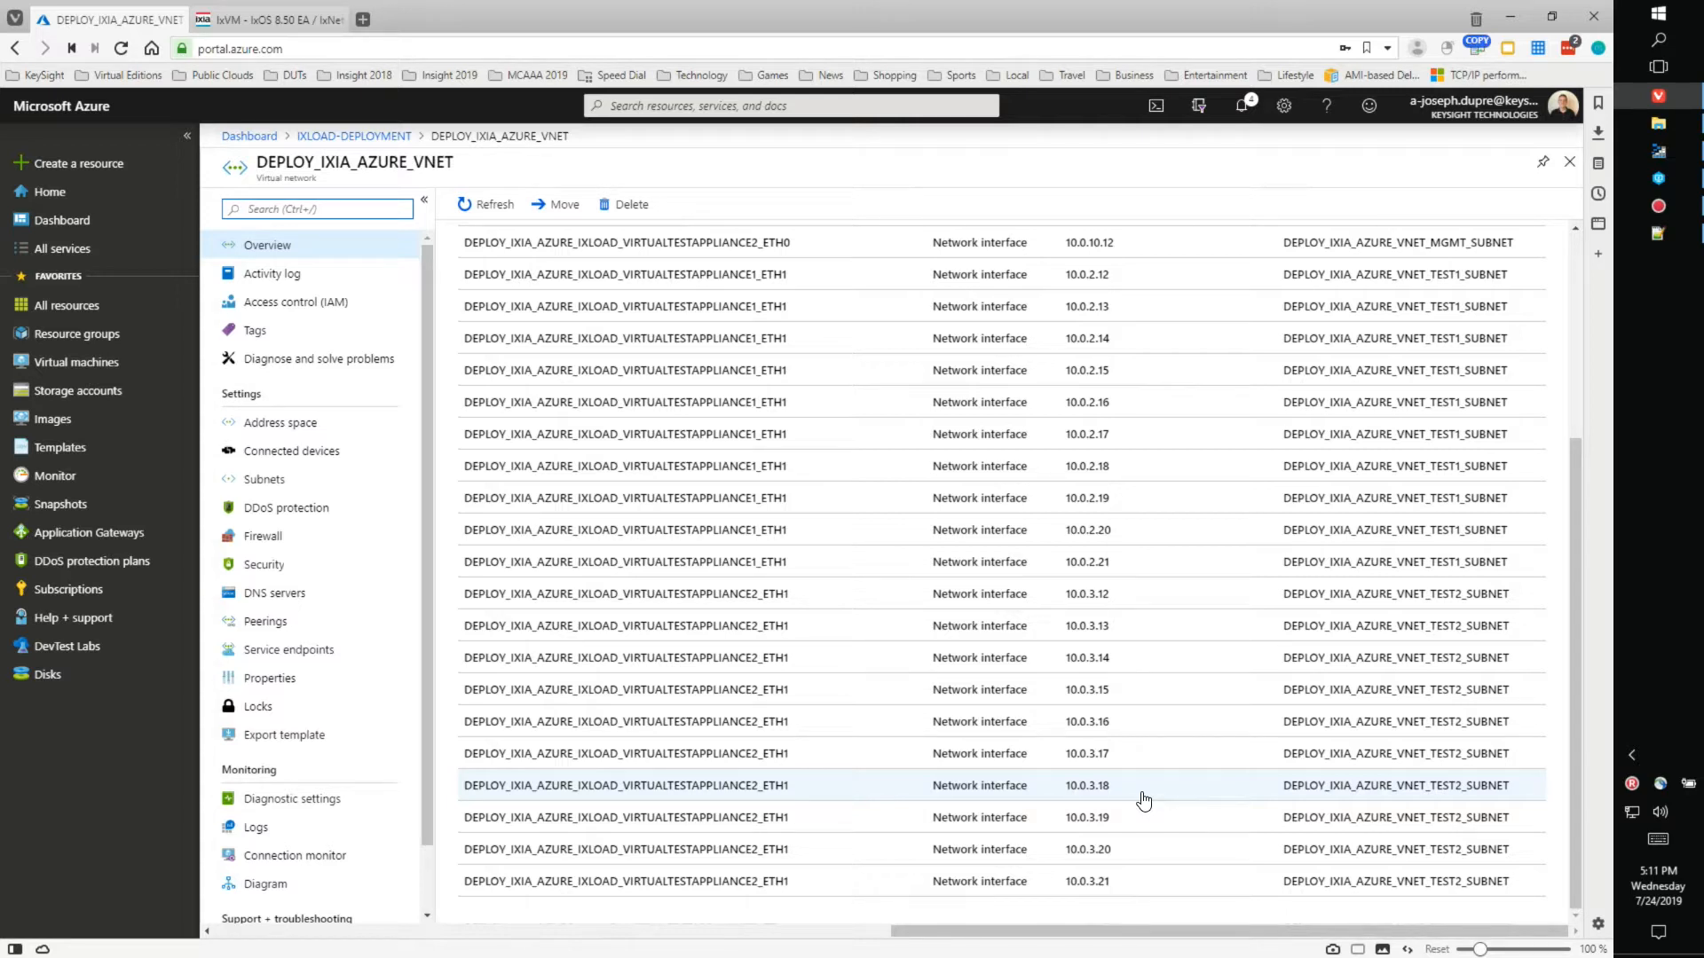
{"action": "scroll", "coordinate": [1016, 665], "scroll_direction": "up", "scroll_amount": 4}
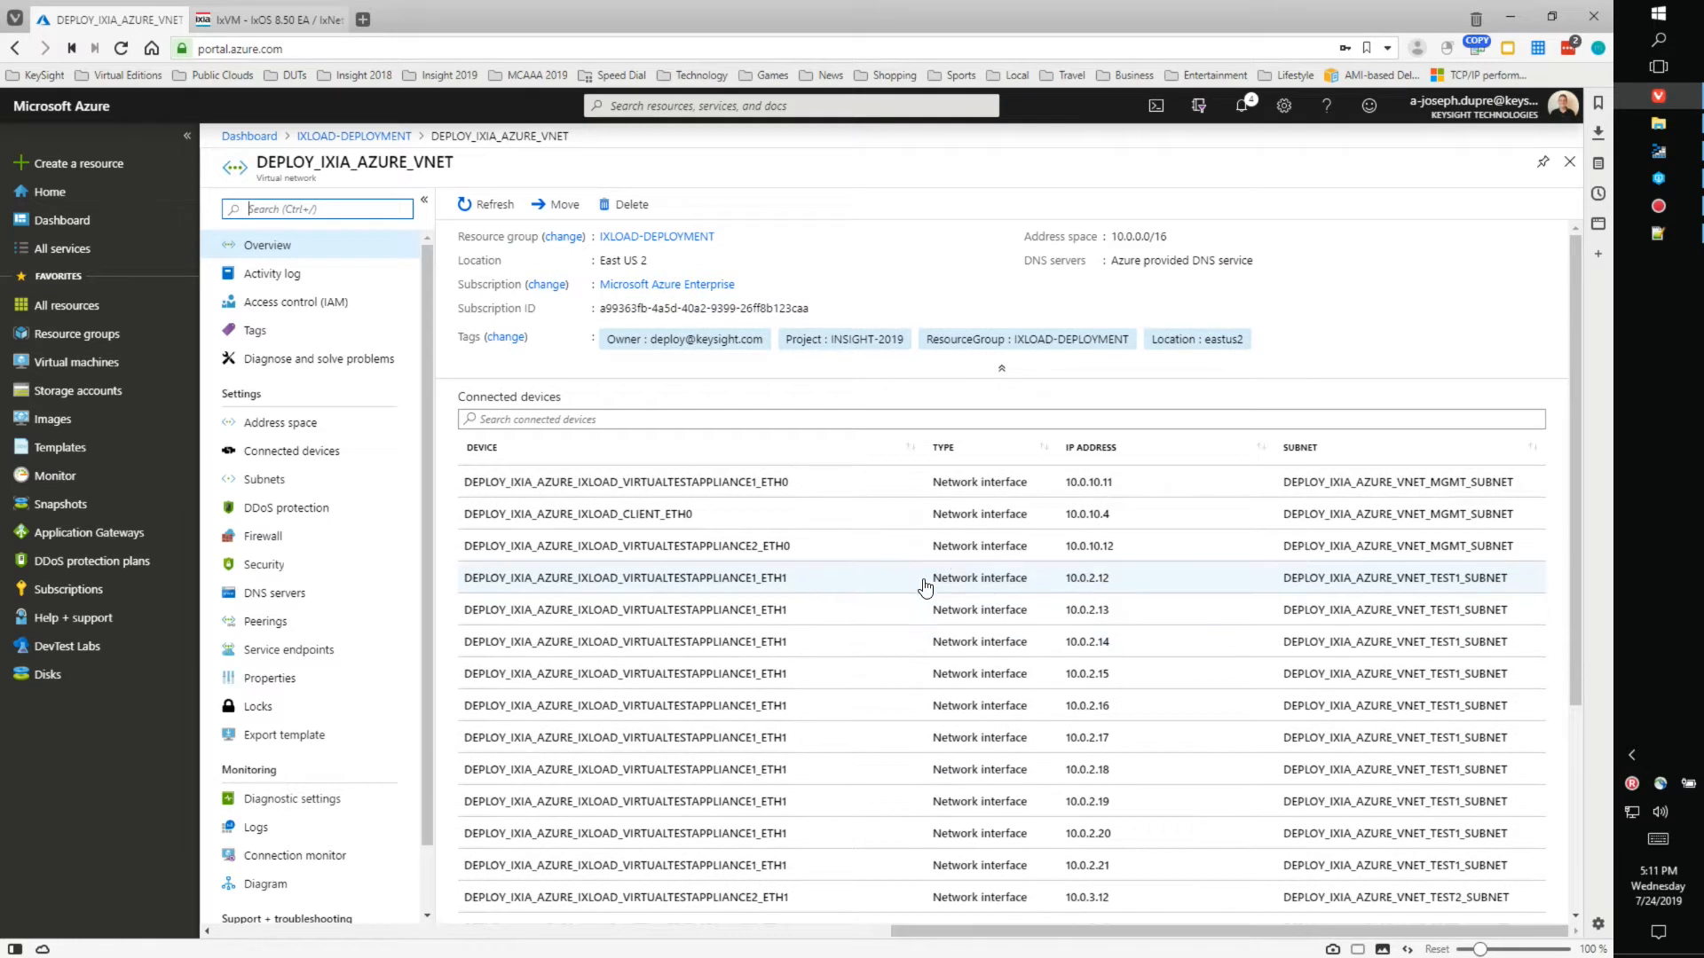
- Show subnets 10.0.10.0/24, 10.0.2.0/24 and 10.0.3.0/24 with widened name and address range columns
{"action": "left_click", "coordinate": [269, 486]}
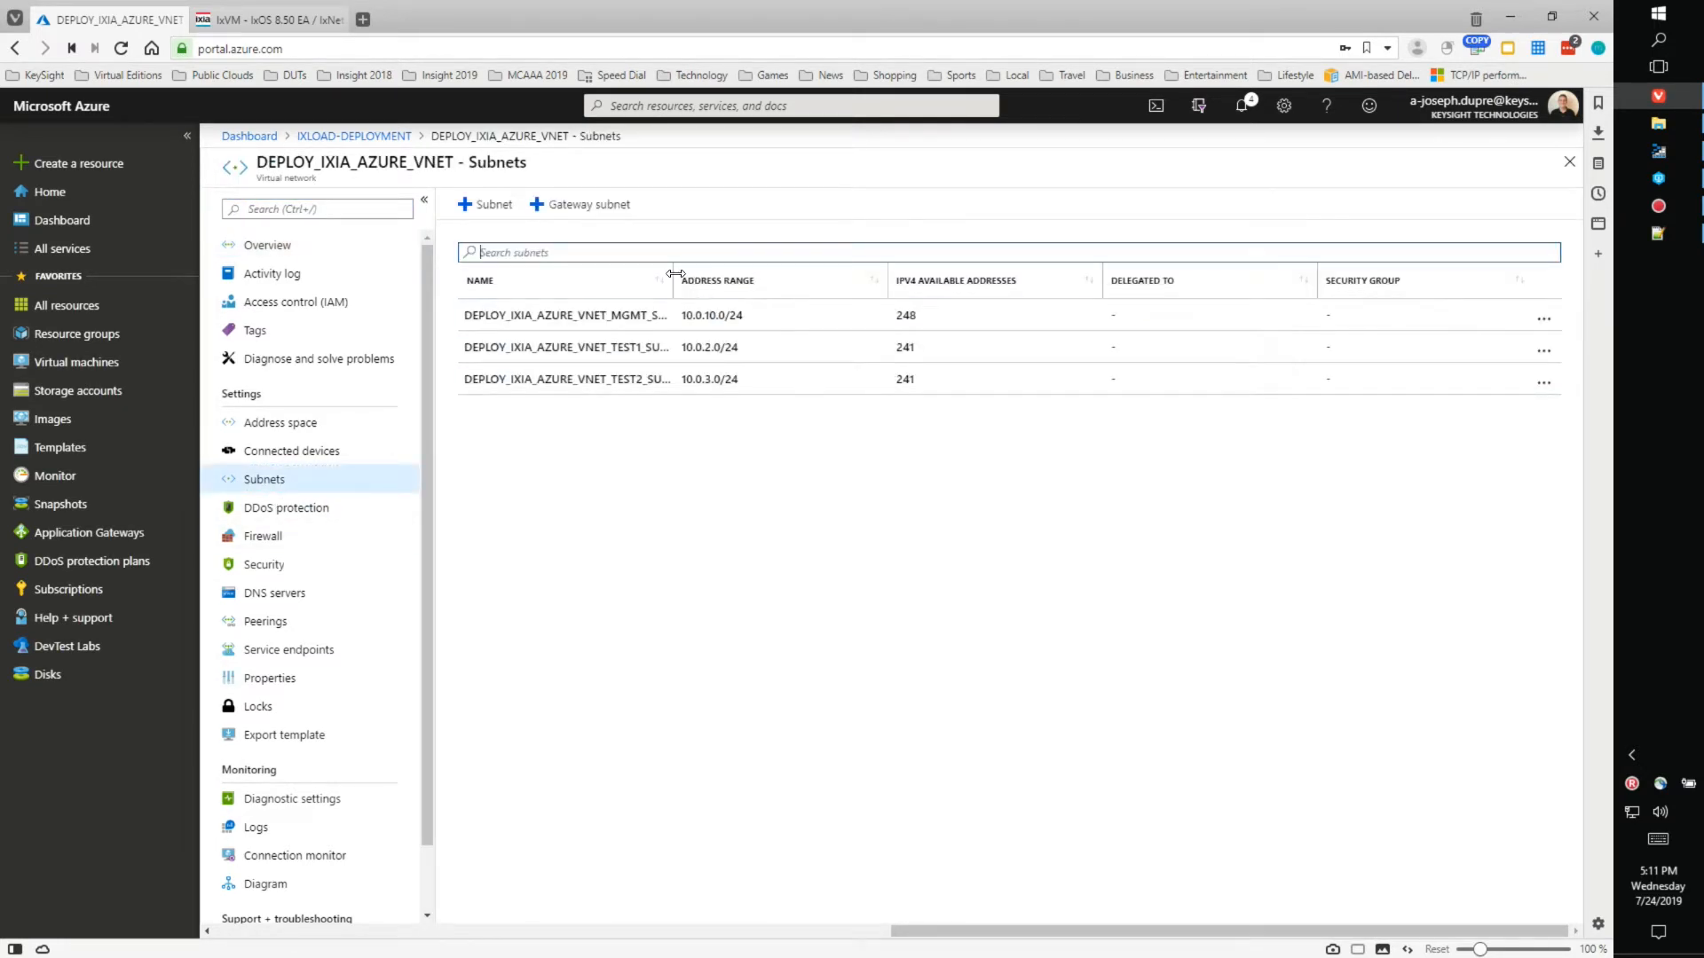
{"action": "left_click_drag", "start_coordinate": [801, 273], "coordinate": [797, 275]}
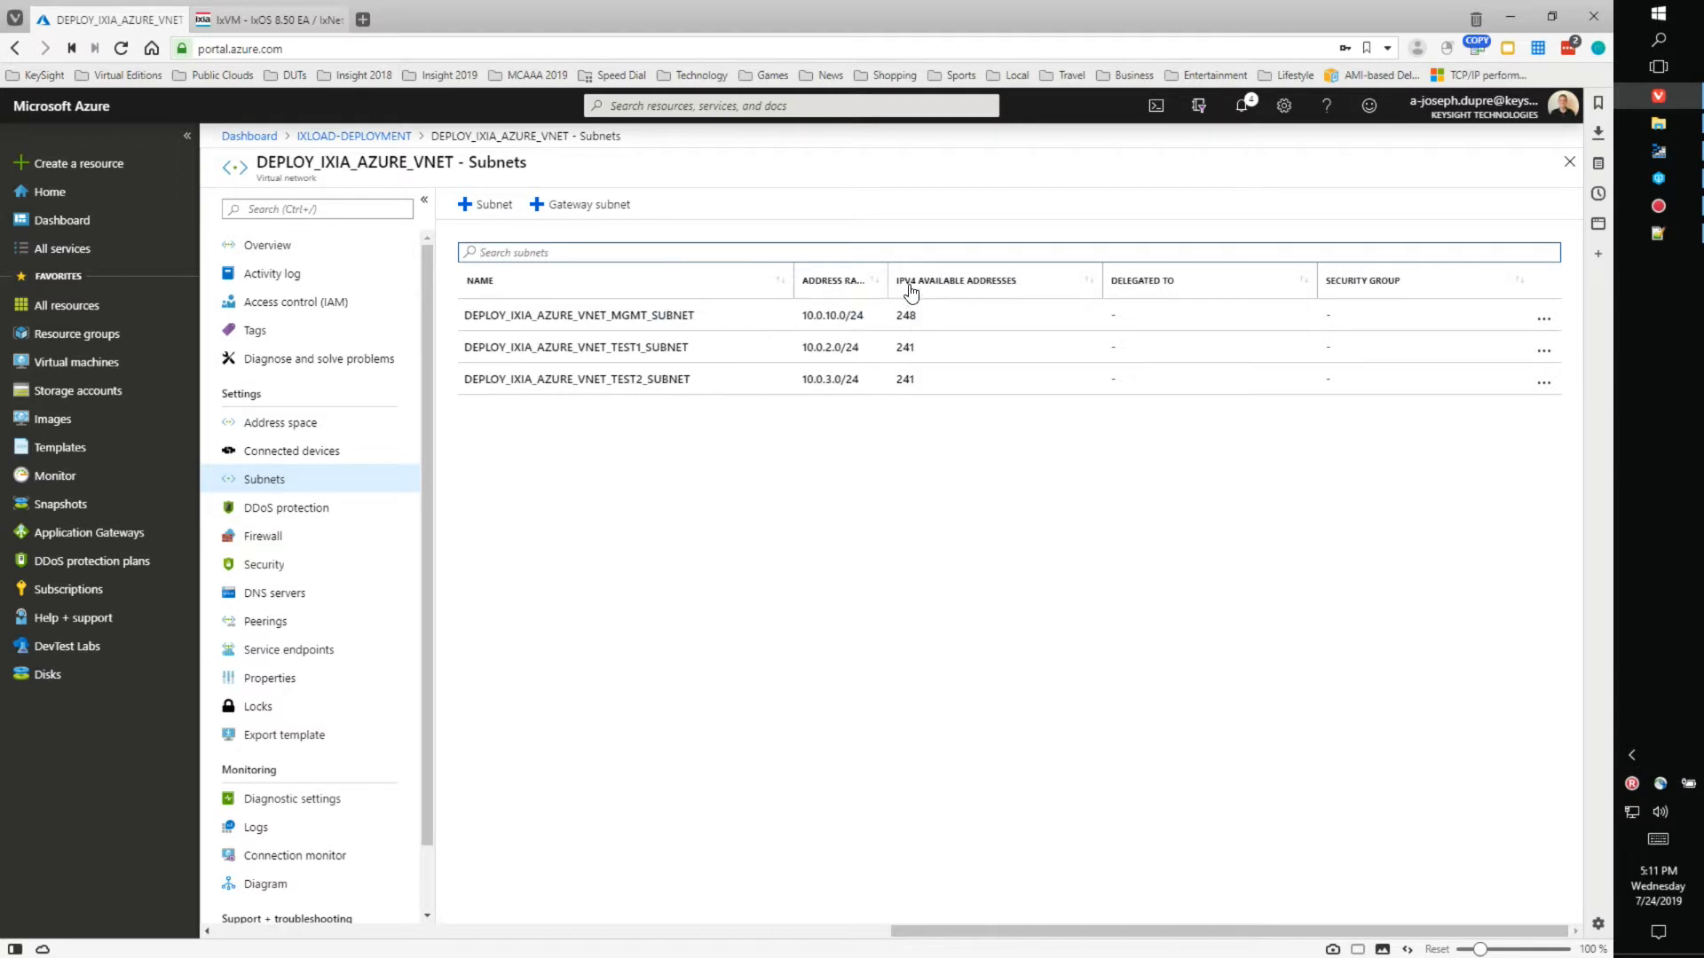
{"action": "left_click_drag", "start_coordinate": [888, 280], "coordinate": [1005, 282]}
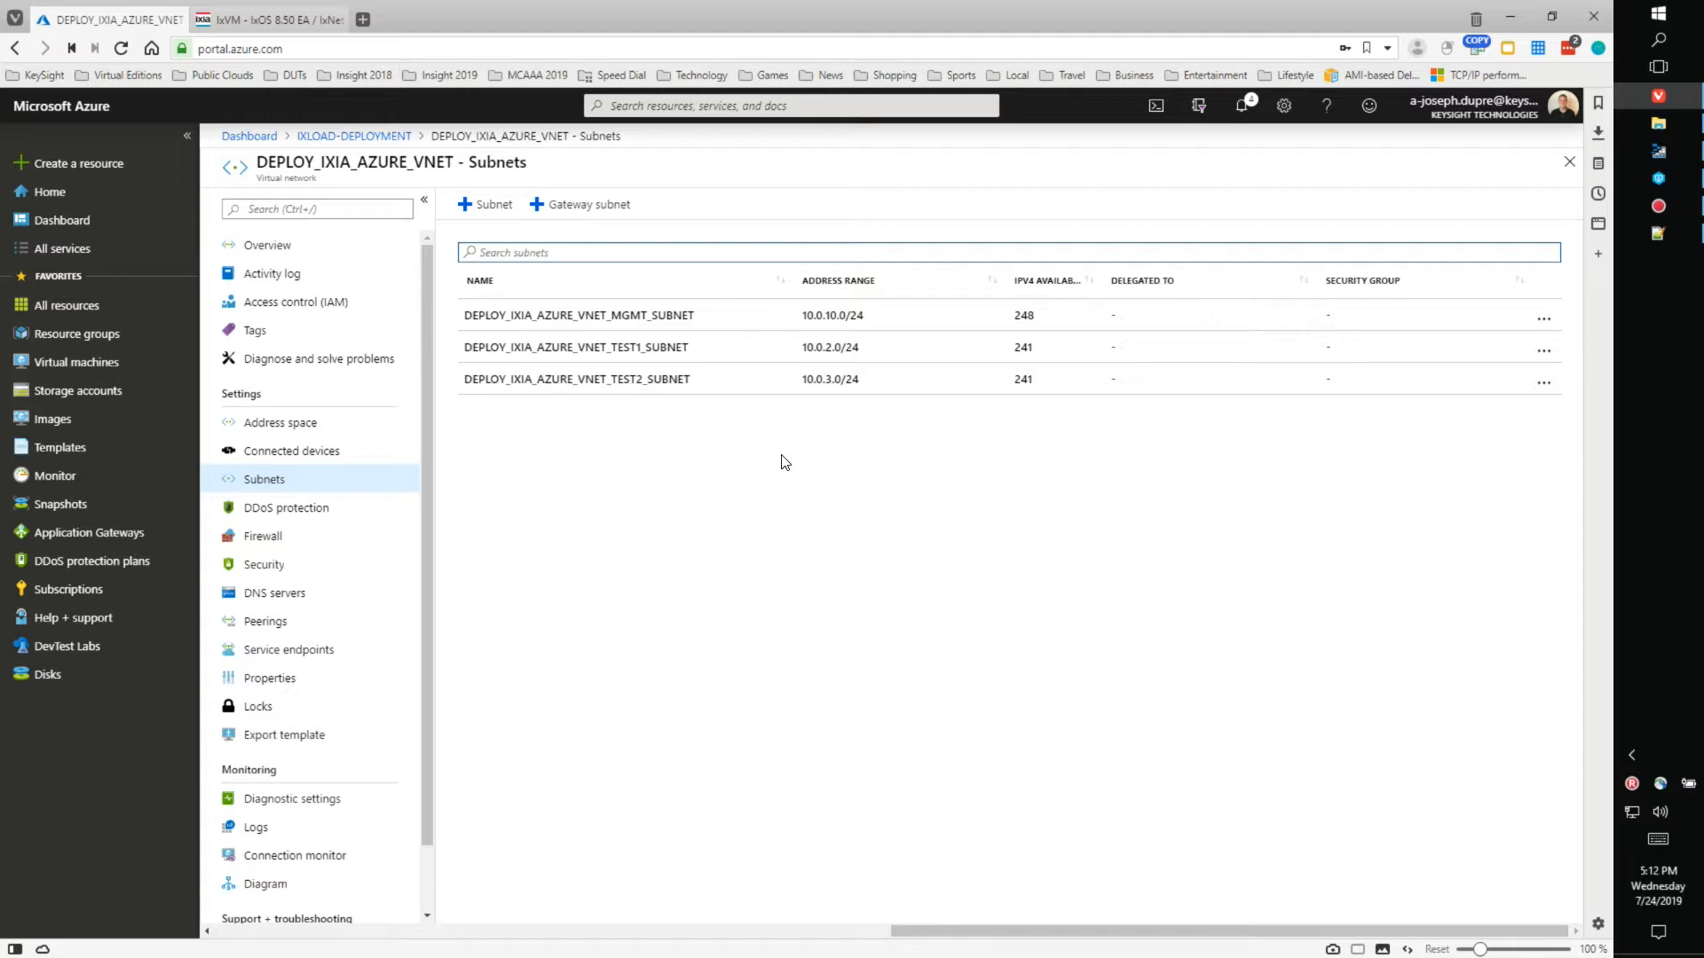
{"action": "left_click", "coordinate": [1246, 111]}
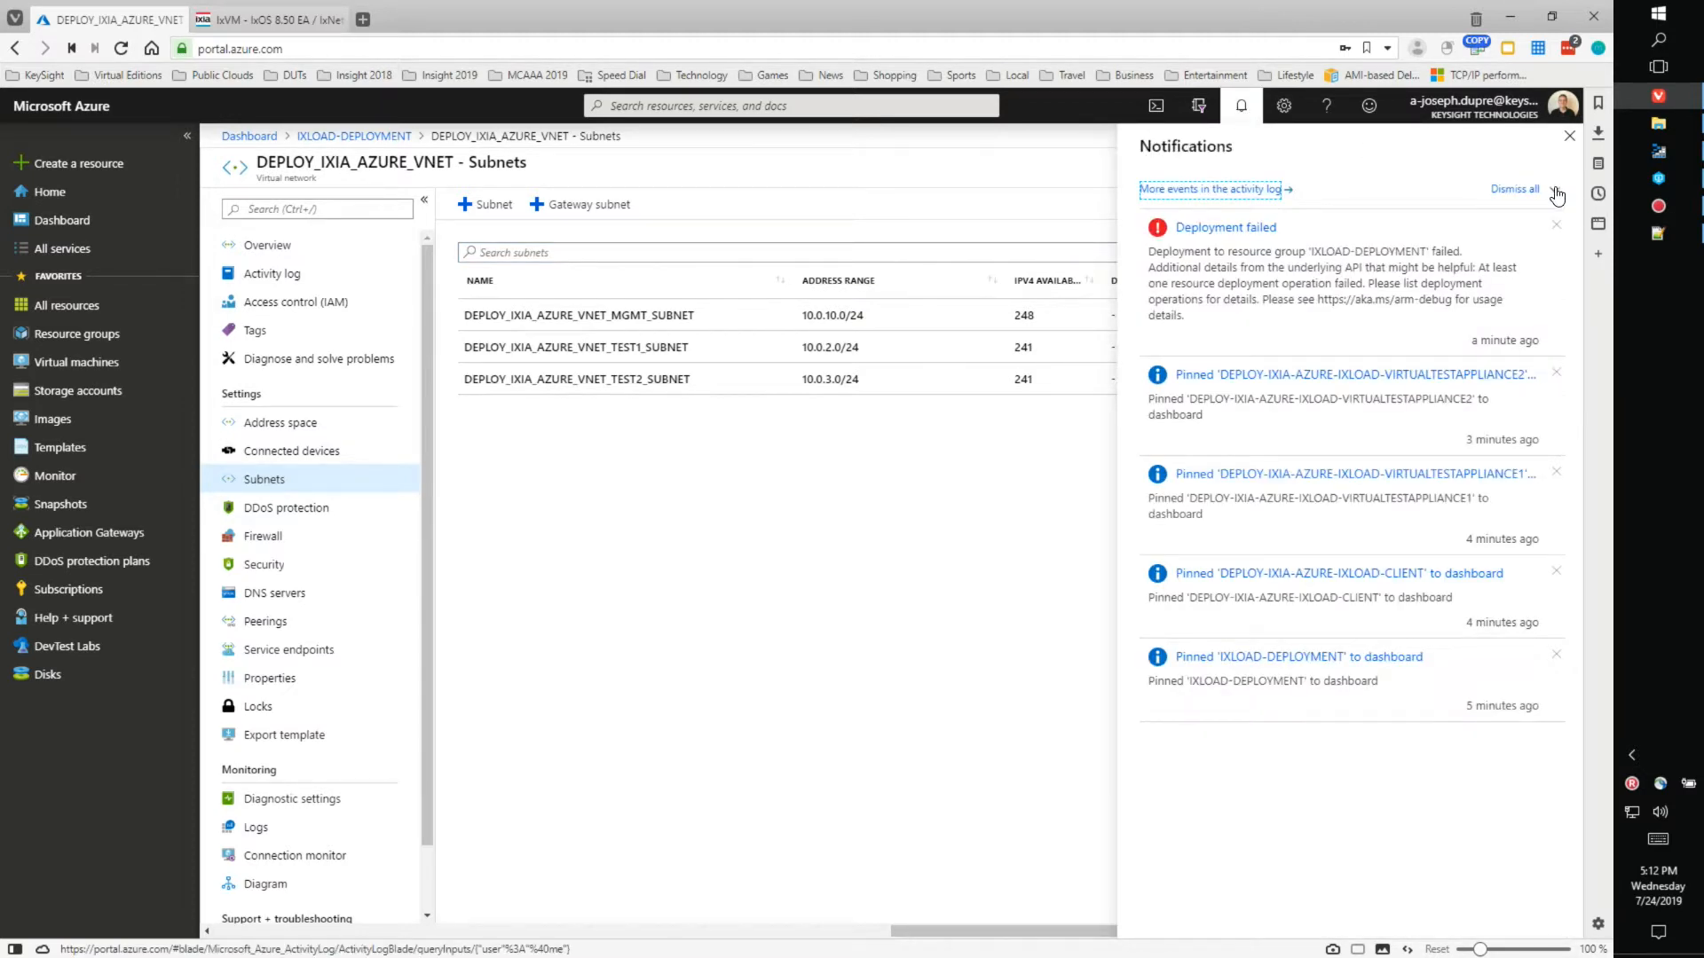
- Dismiss the four pinned notifications for the appliances, client VM and IXLOAD-DEPLOYMENT
{"action": "left_click", "coordinate": [1556, 372]}
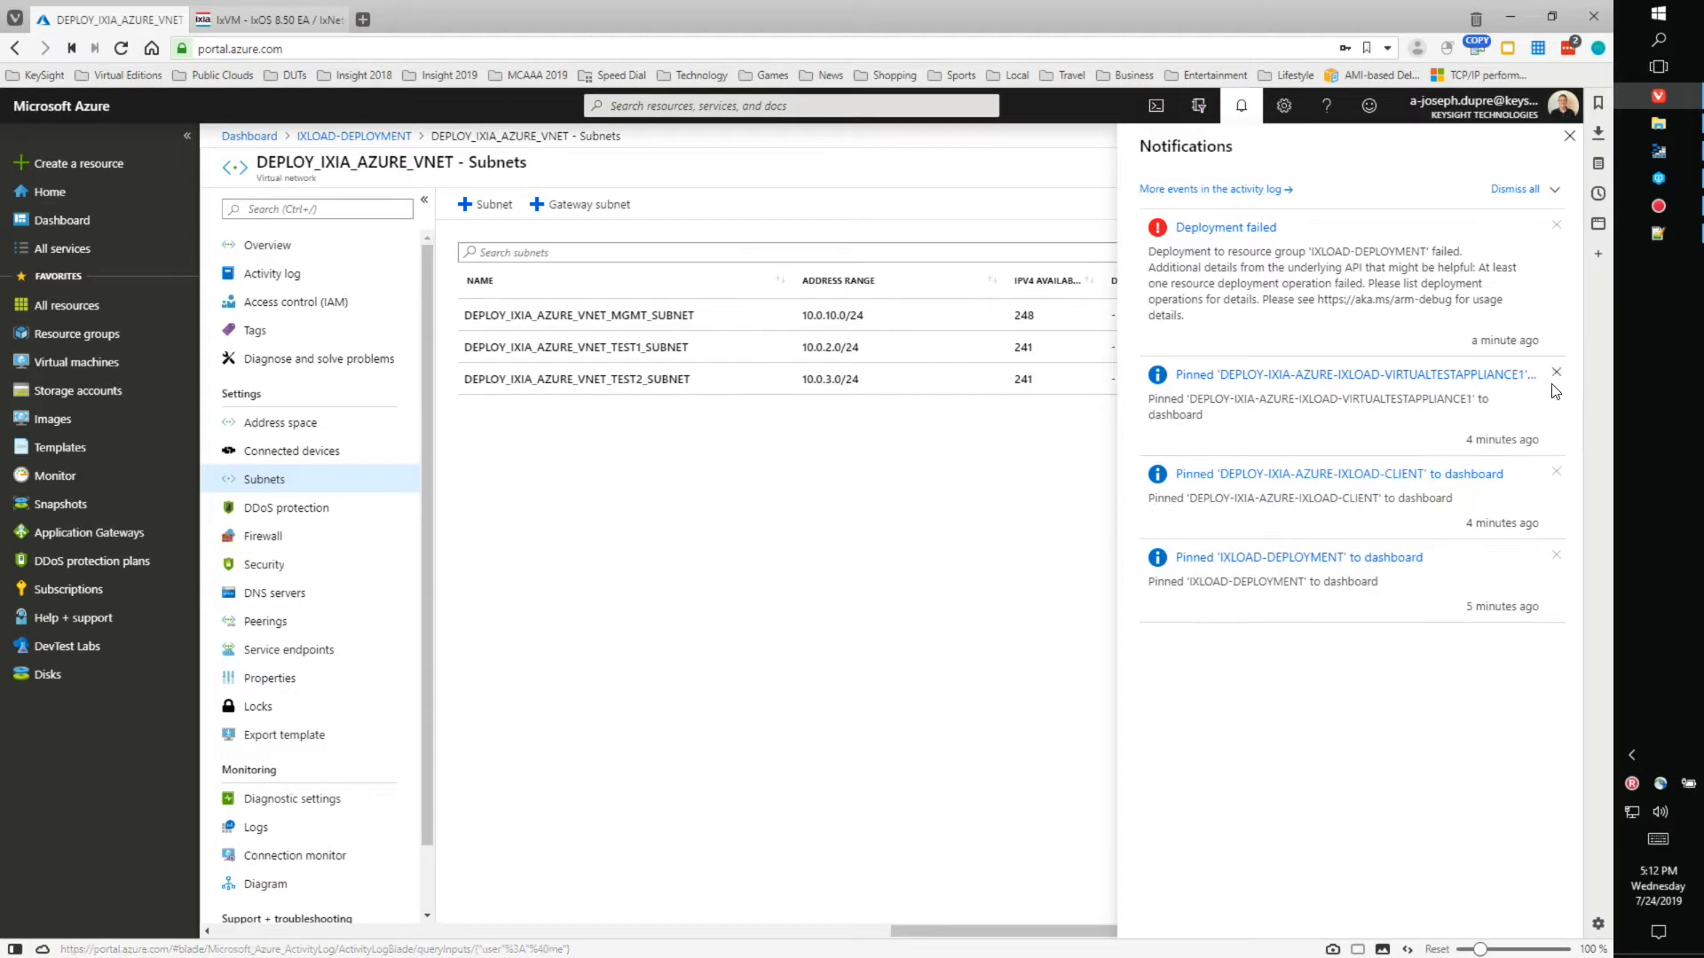
{"action": "left_click", "coordinate": [1555, 373]}
{"action": "left_click", "coordinate": [1555, 373]}
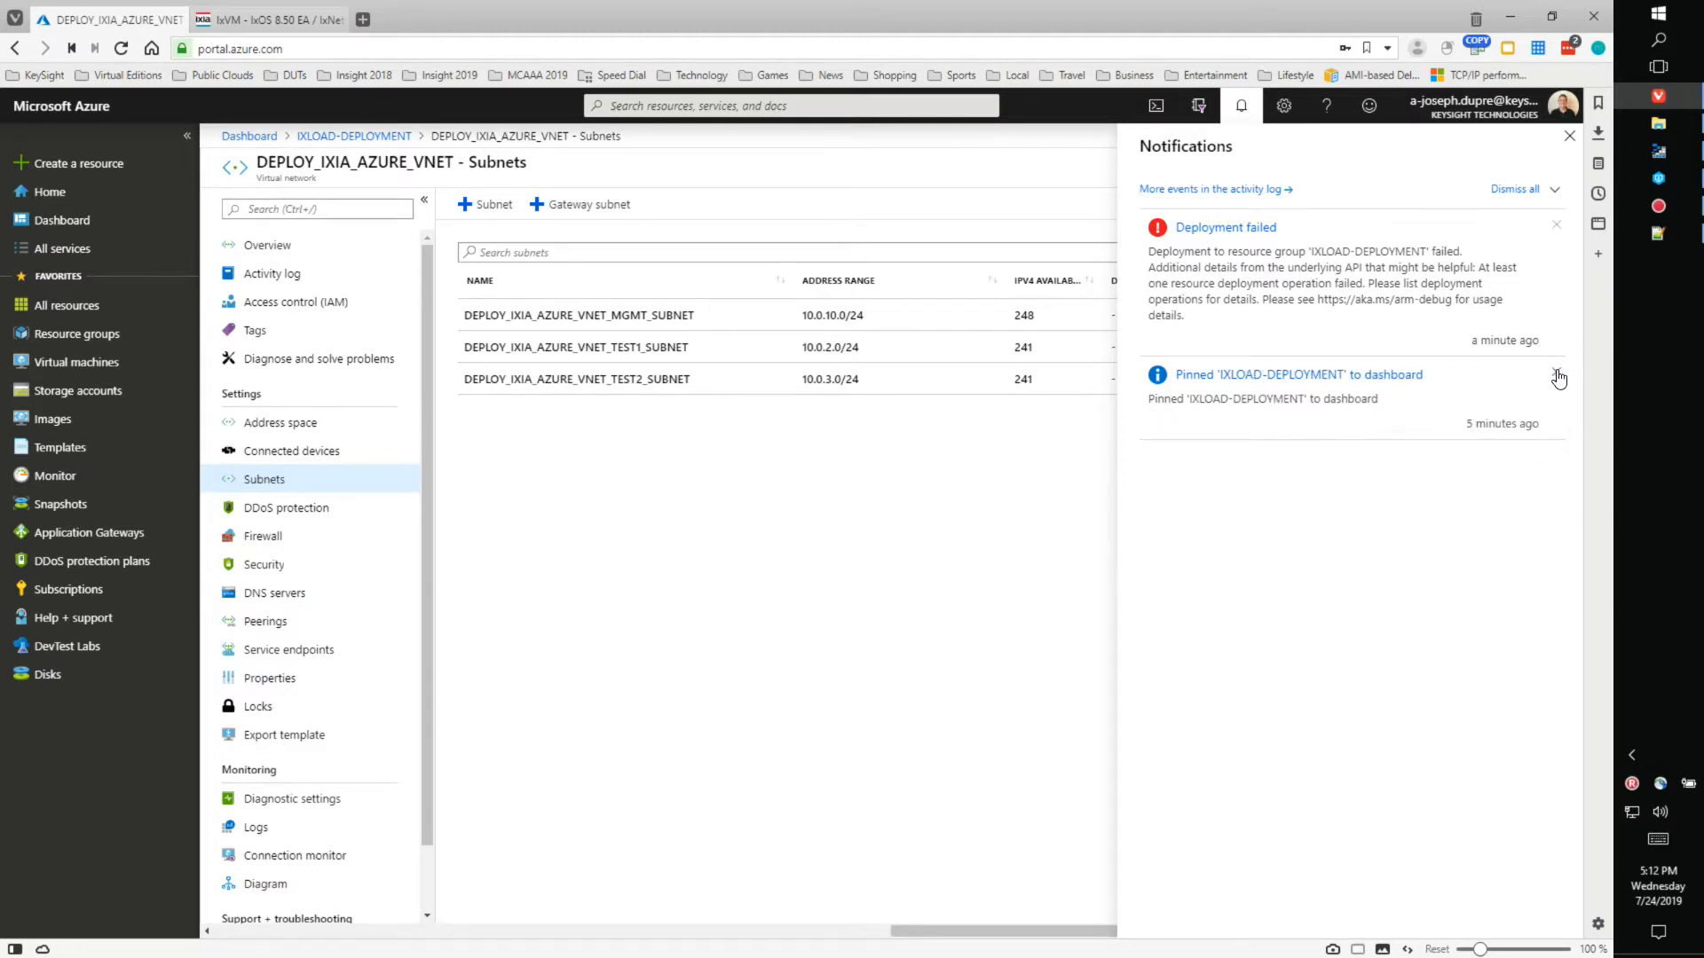
{"action": "left_click", "coordinate": [1556, 372]}
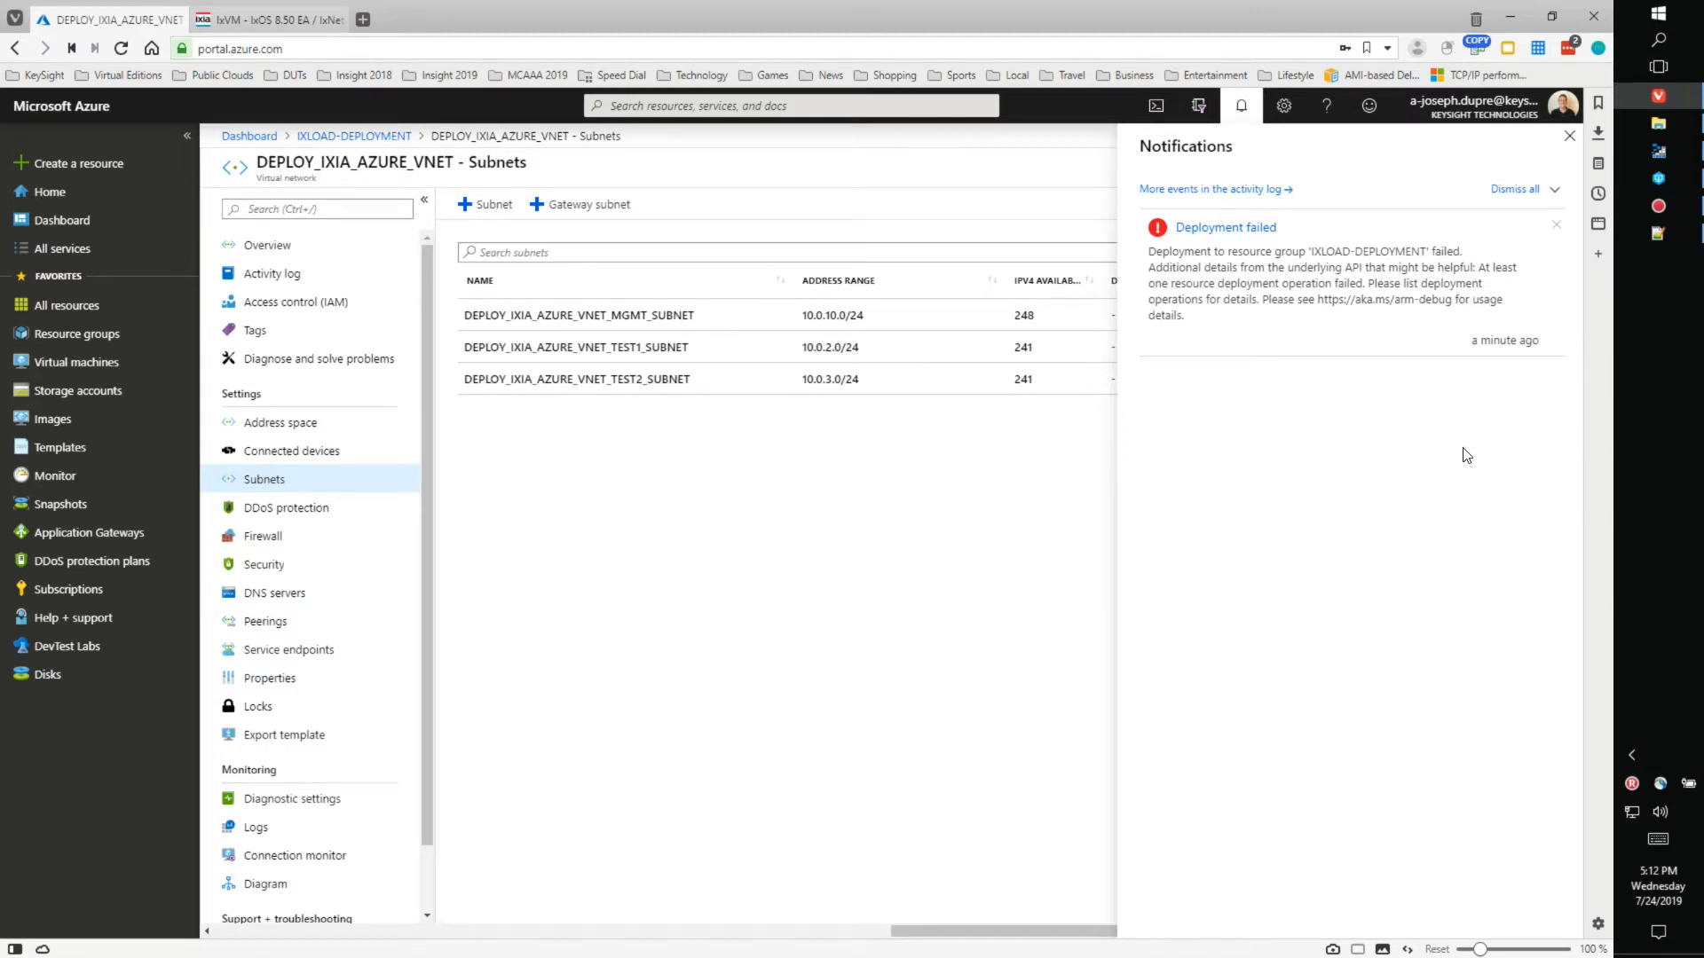
- Inspect VIRTUALTESTAPPLIANCE1's Conflict failure (OSProvisioningClientError), then return to the dashboard showing all three VMs running
{"action": "left_click", "coordinate": [1231, 230]}
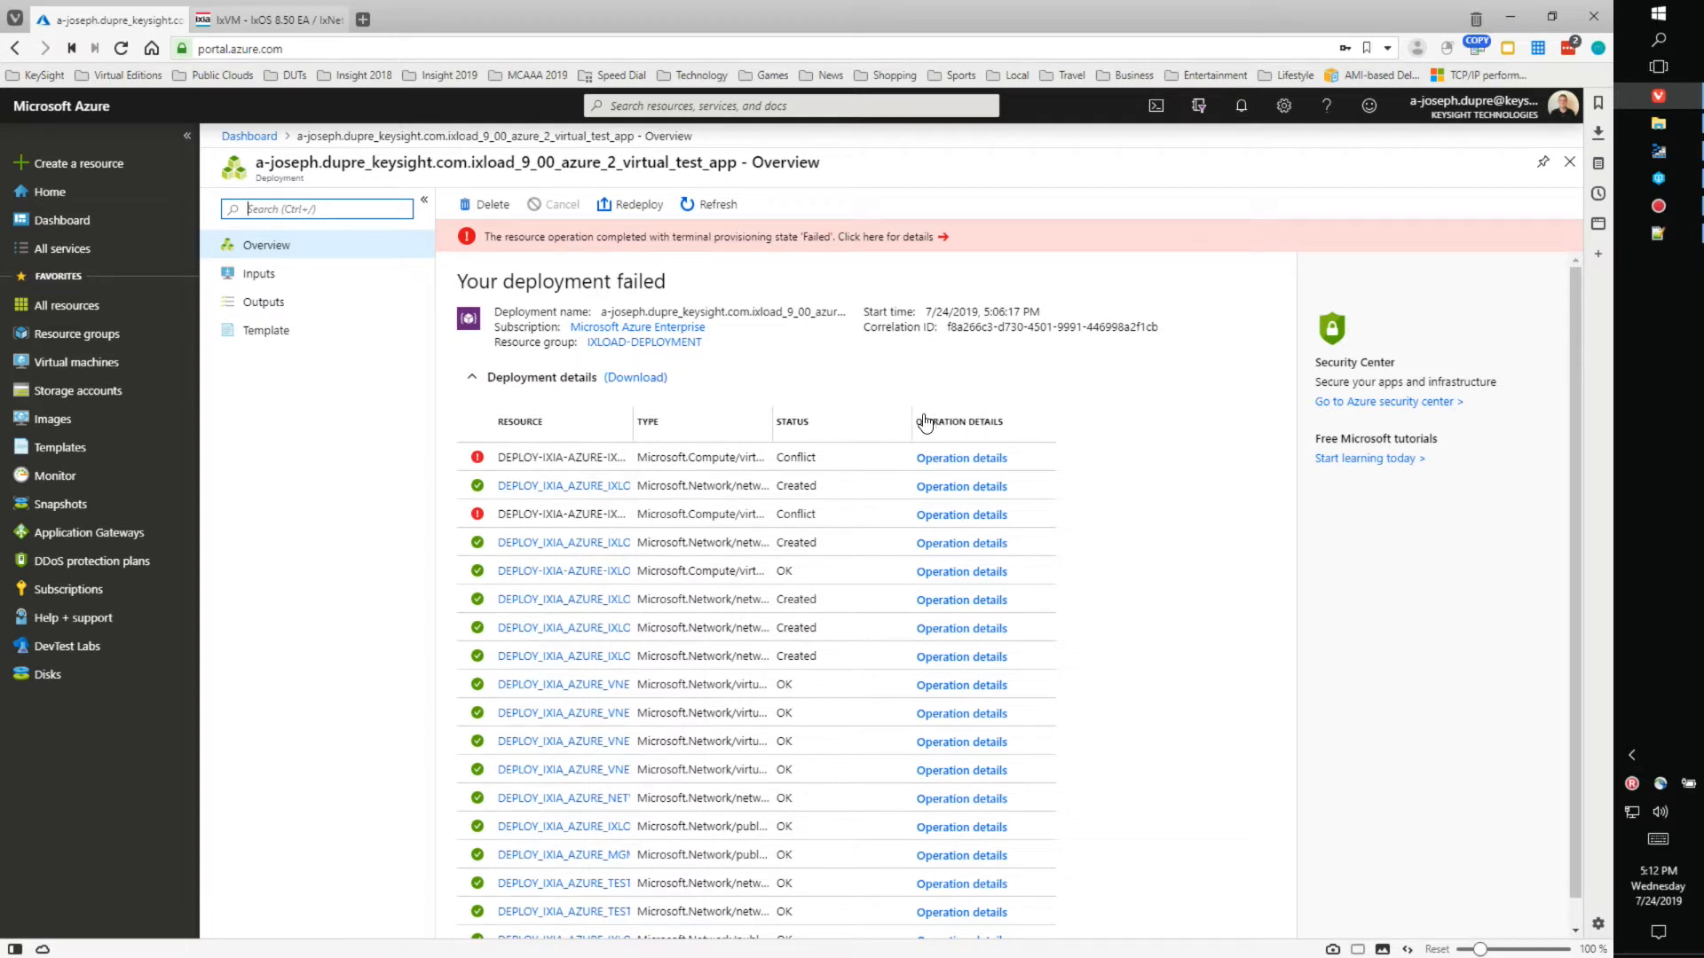
{"action": "left_click_drag", "start_coordinate": [911, 420], "coordinate": [1012, 421]}
{"action": "left_click_drag", "start_coordinate": [772, 427], "coordinate": [942, 422]}
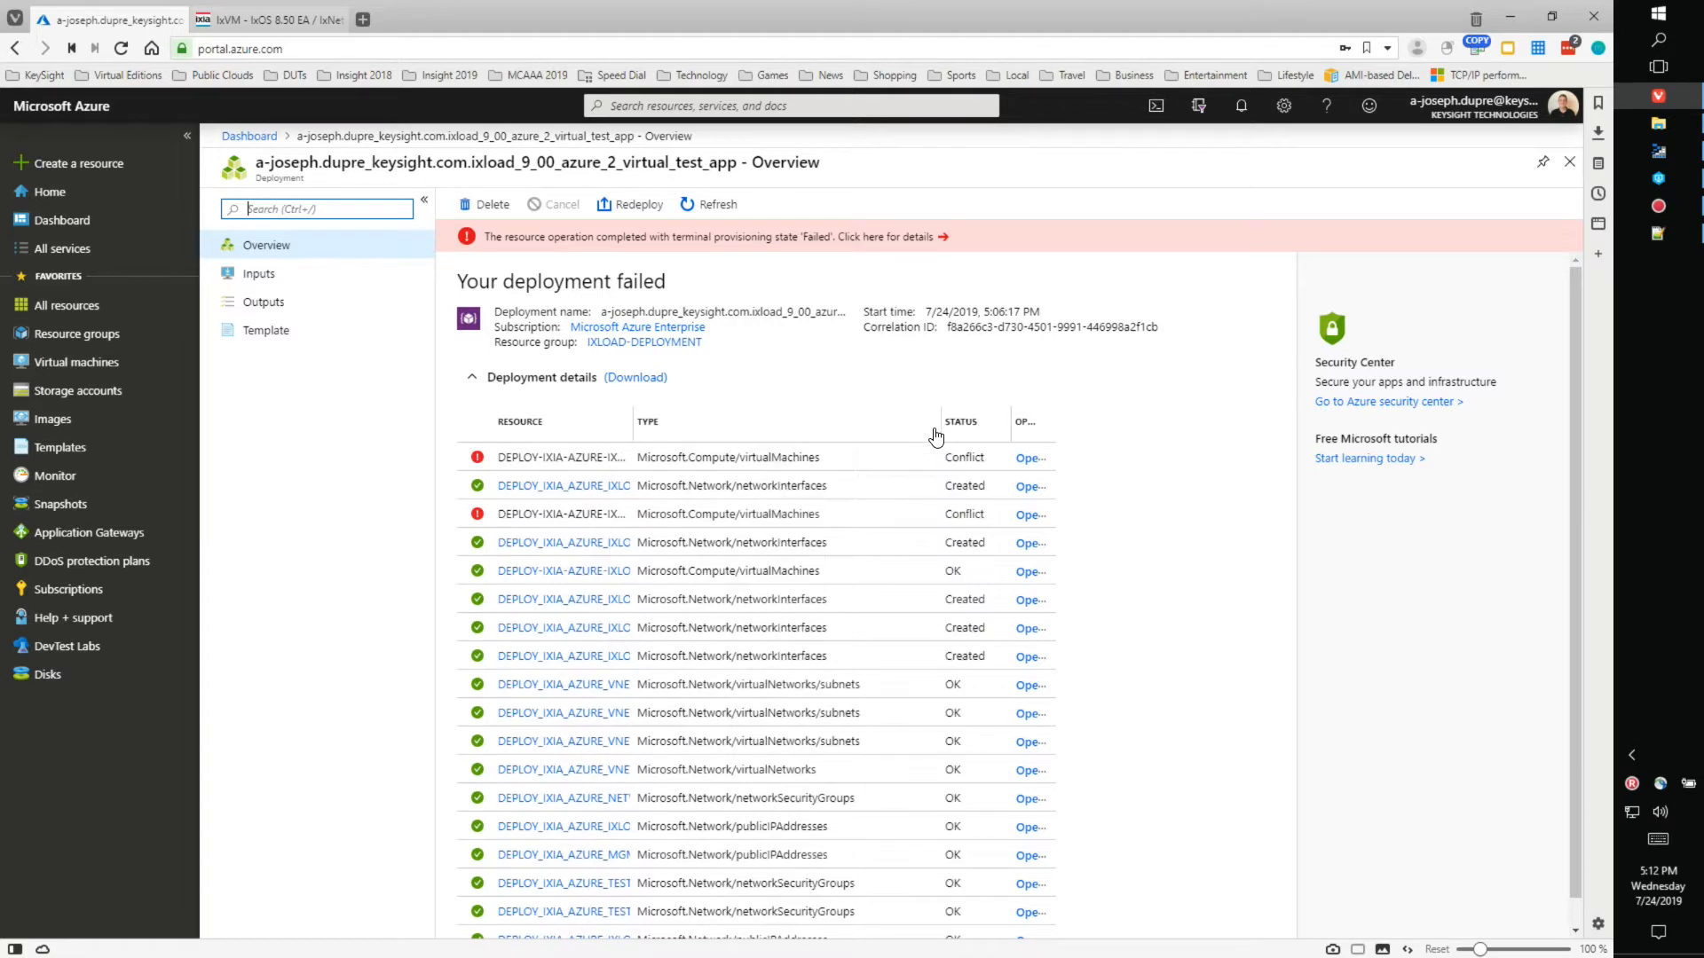
{"action": "left_click_drag", "start_coordinate": [632, 422], "coordinate": [830, 406]}
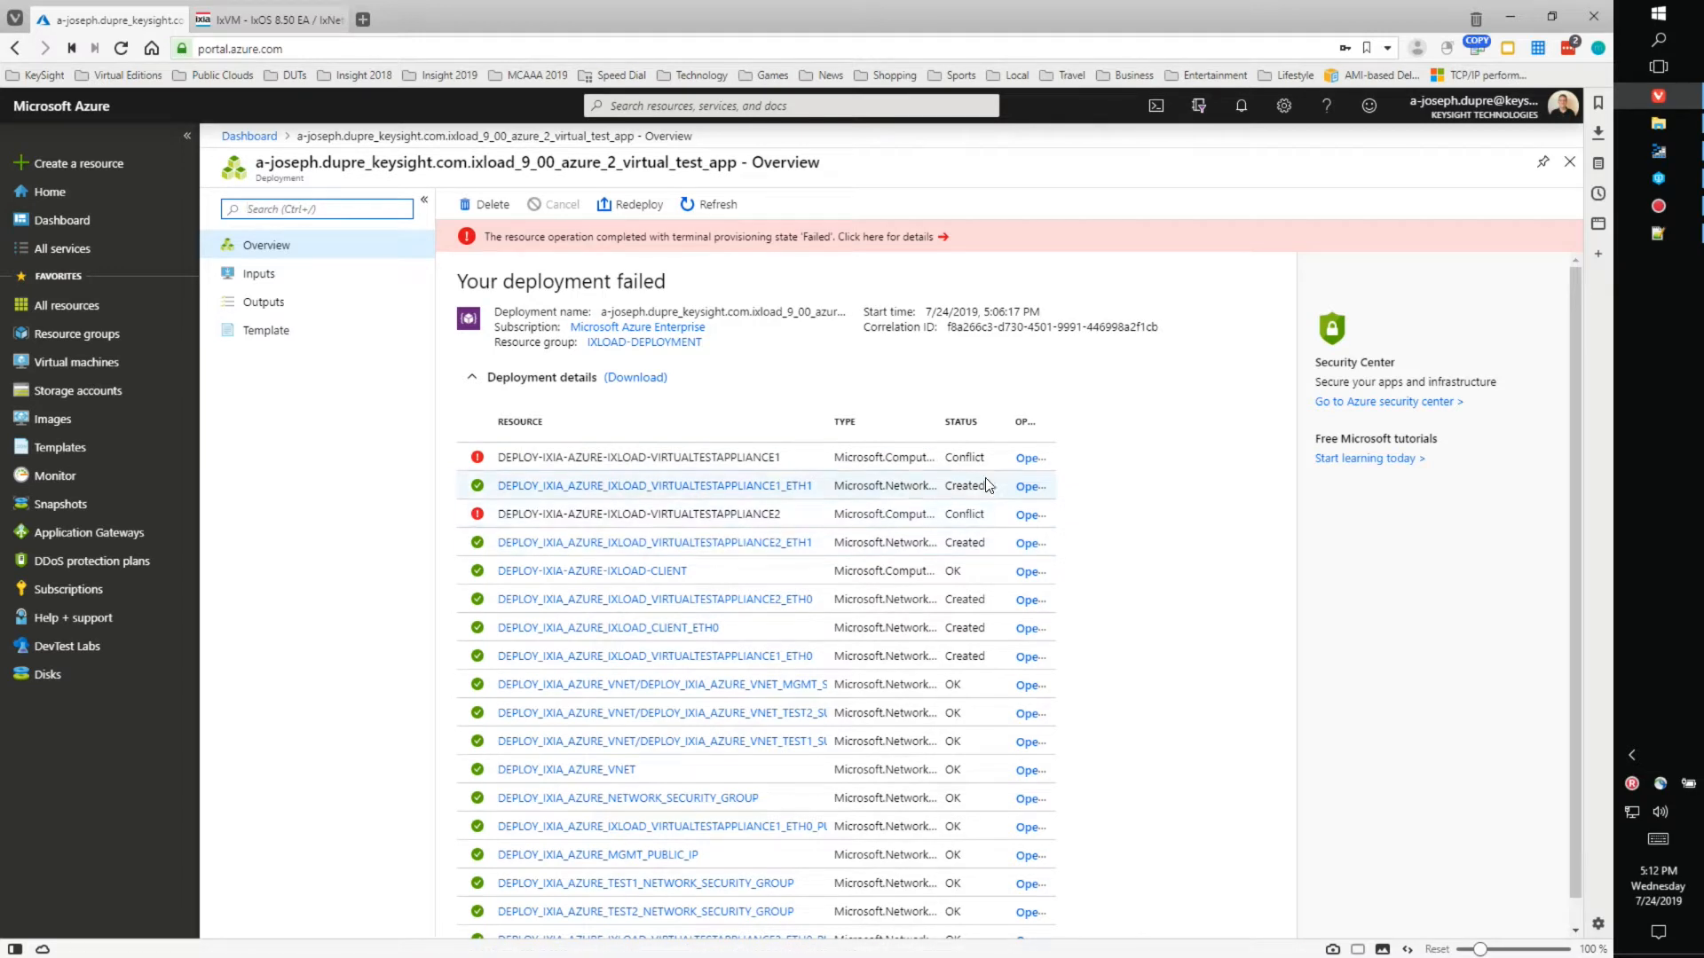
{"action": "left_click", "coordinate": [1027, 461]}
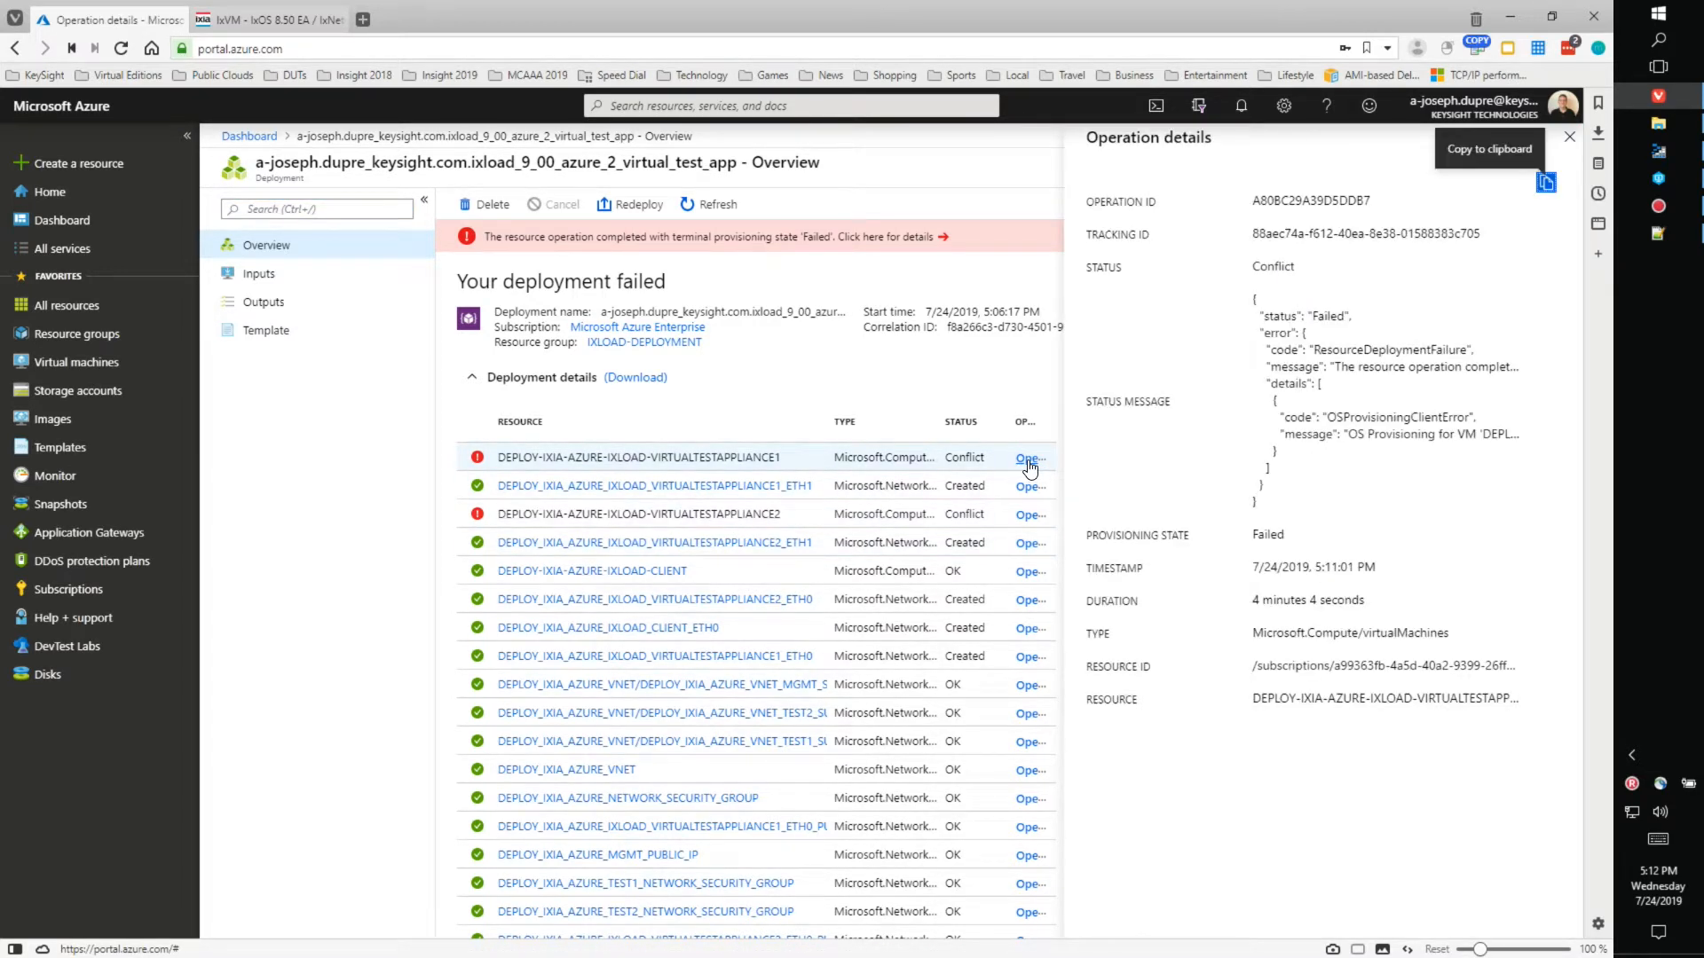
{"action": "mouse_move", "coordinate": [1324, 420]}
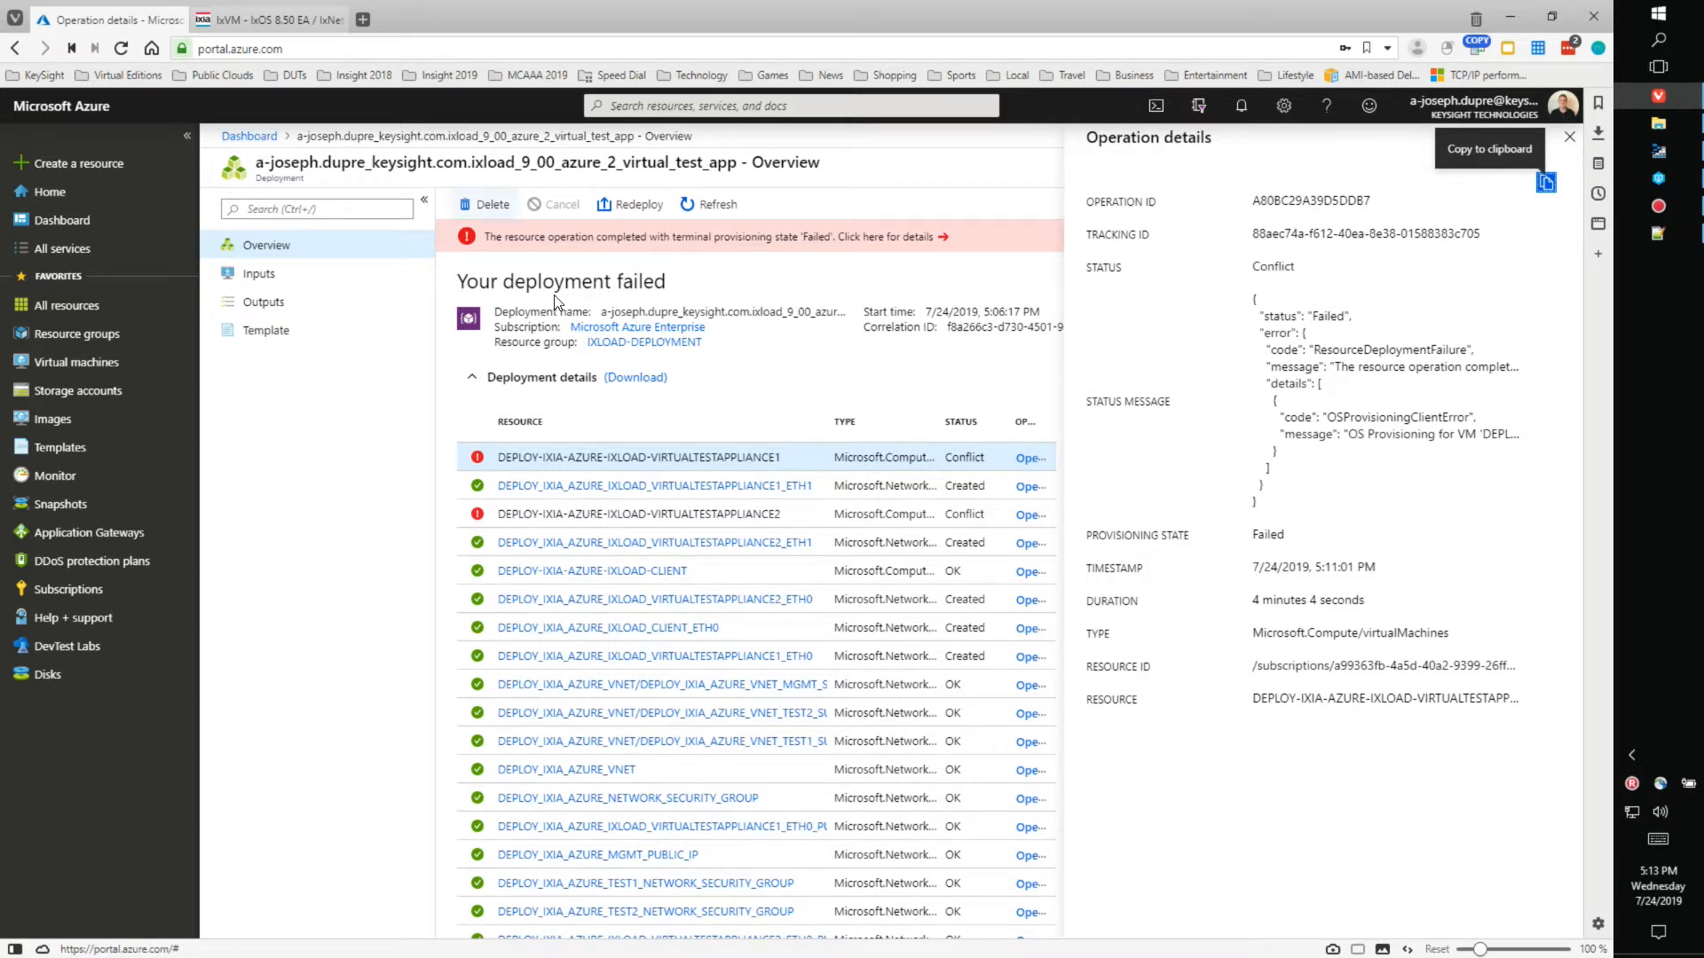
{"action": "left_click", "coordinate": [249, 136]}
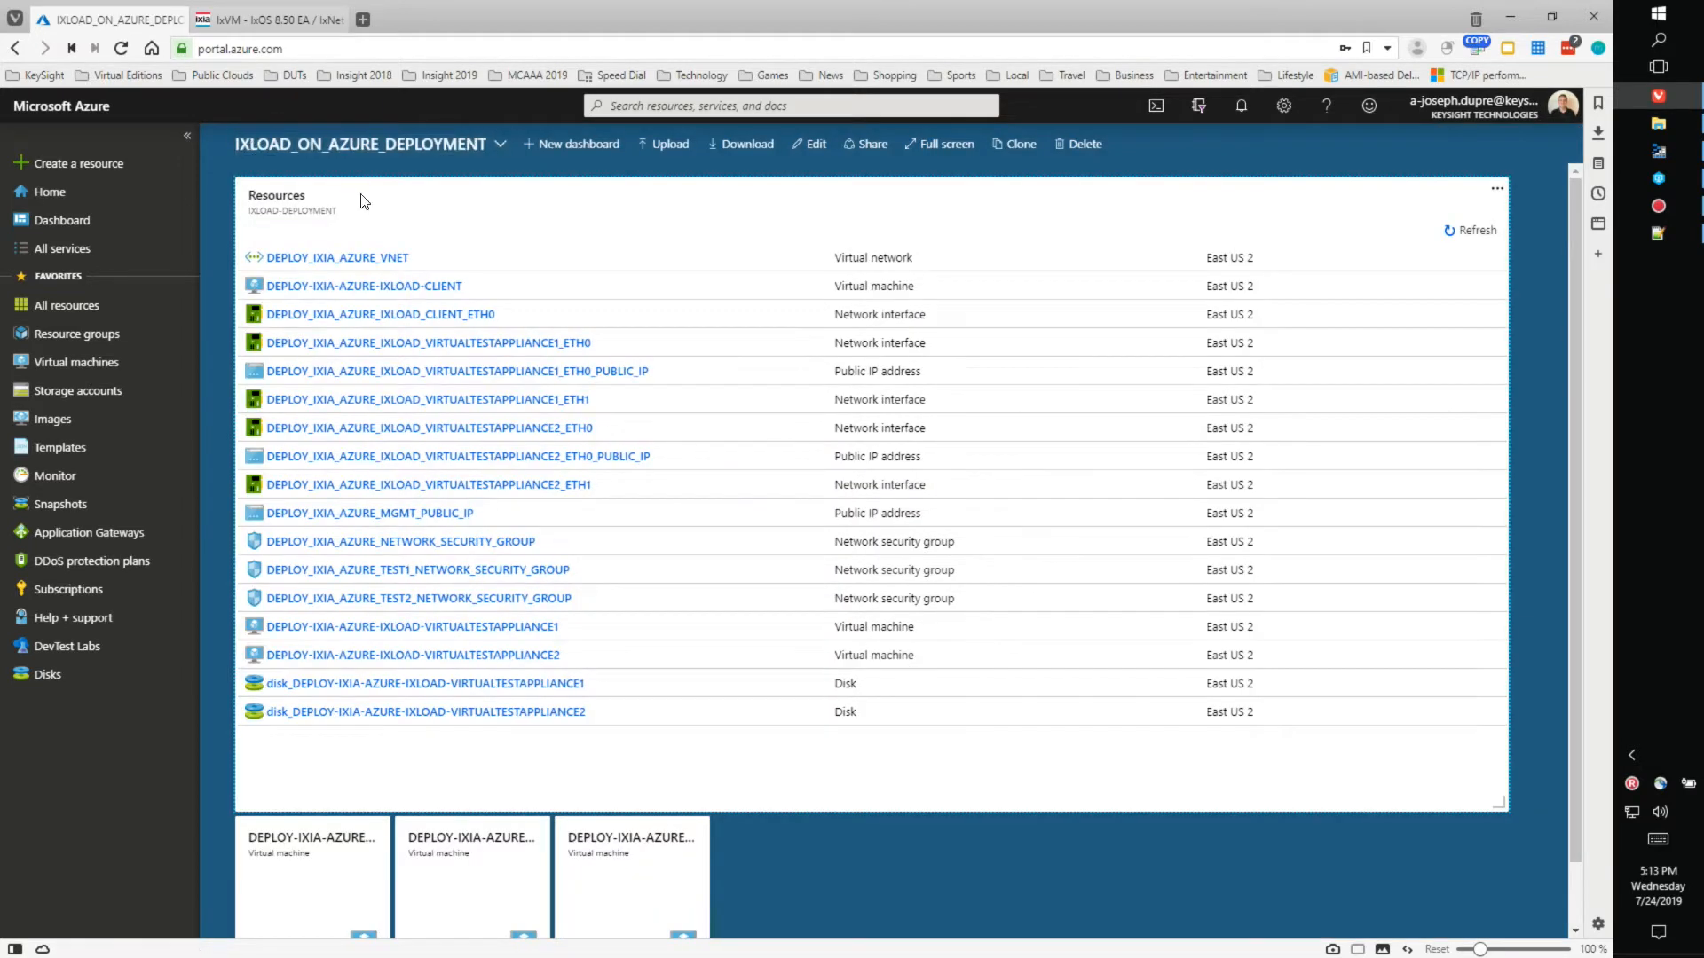
{"action": "scroll", "coordinate": [1074, 578], "scroll_direction": "down", "scroll_amount": 1}
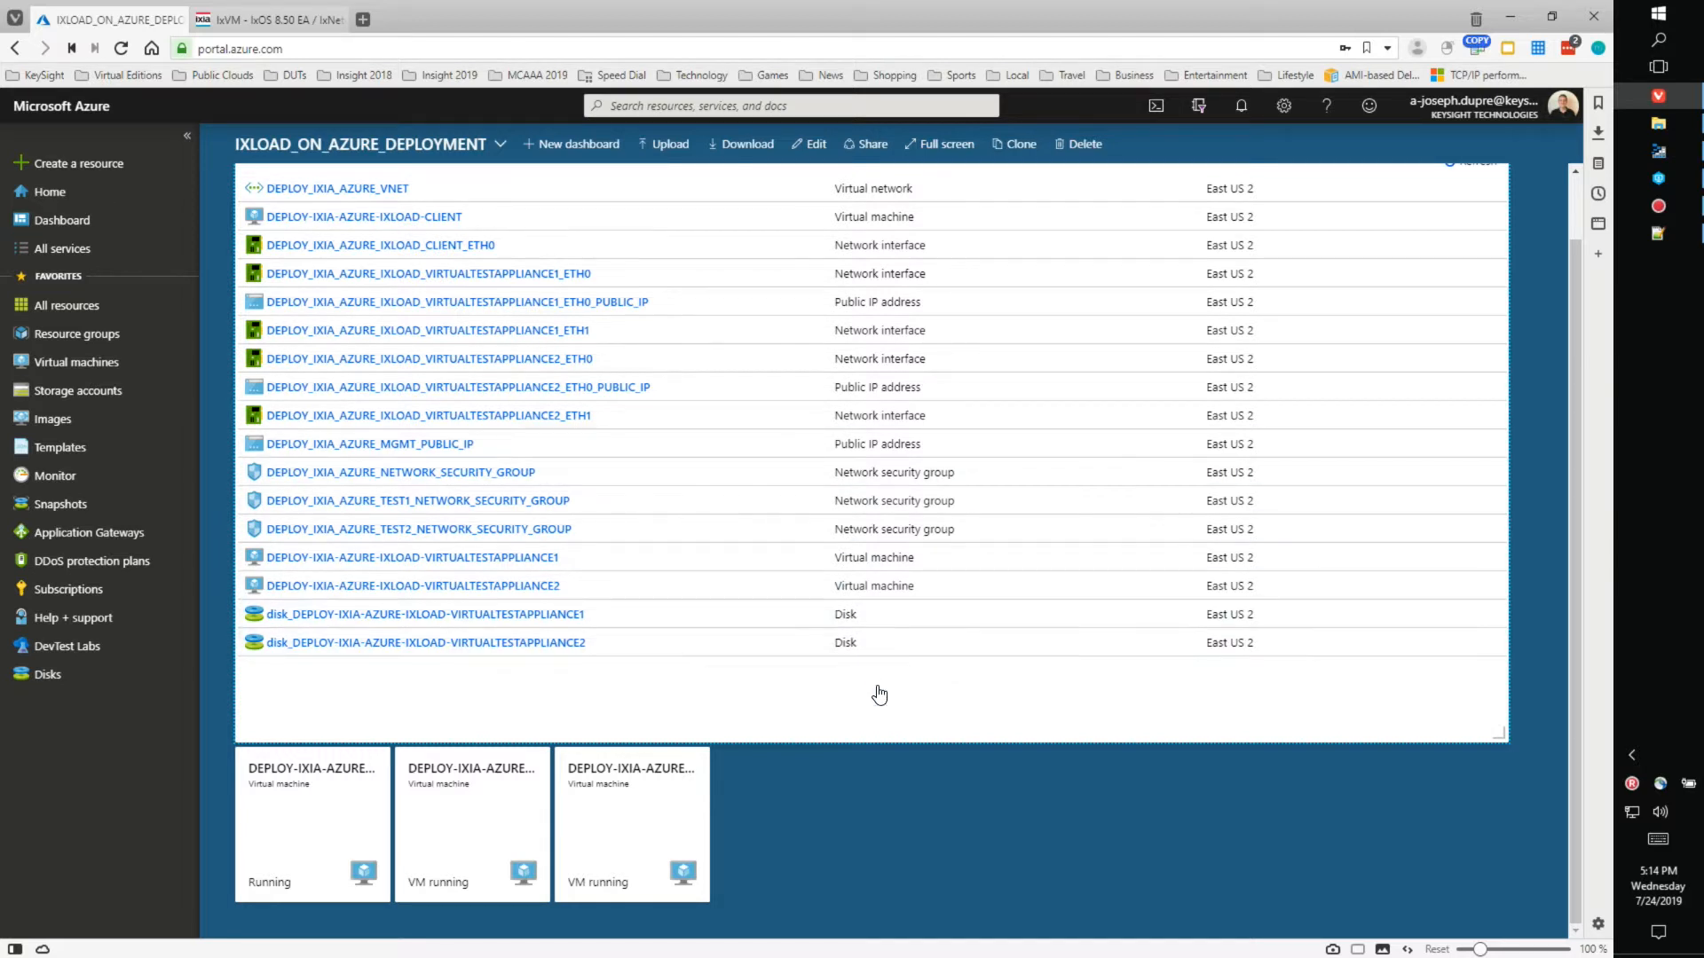
- Open the DEPLOY-IXIA-AZURE-IXLOAD-CLIENT VM overview, showing it running in East US 2
{"action": "left_click", "coordinate": [311, 826]}
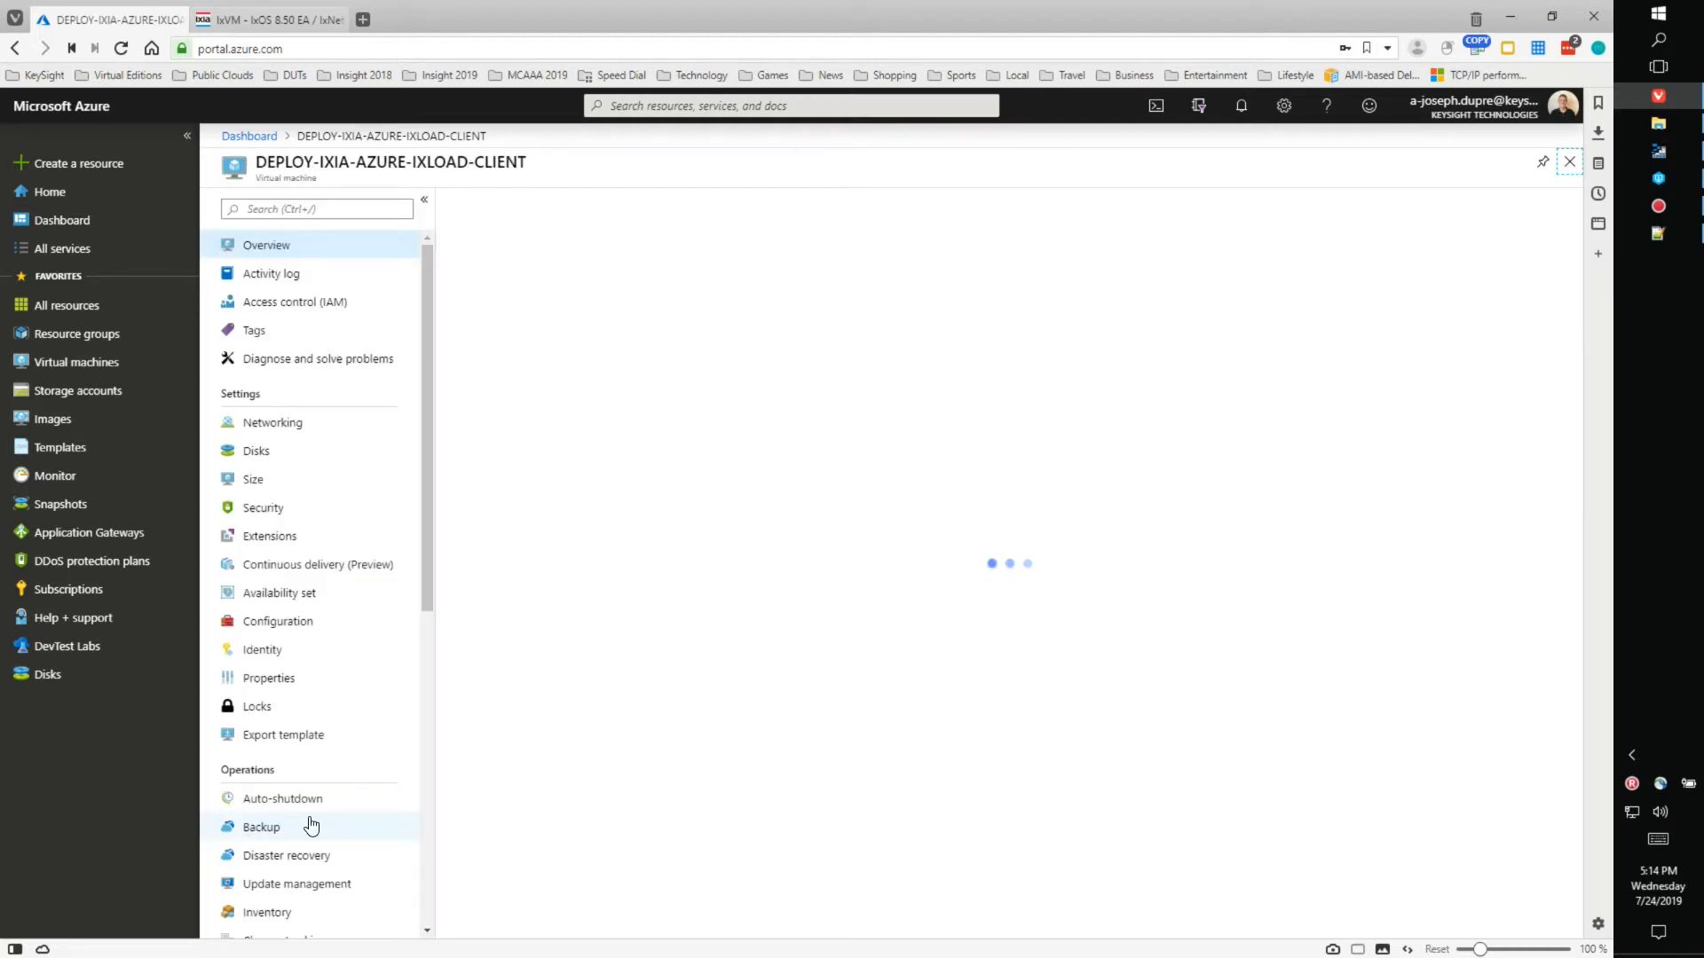
{"action": "left_click_drag", "start_coordinate": [435, 444], "coordinate": [404, 761]}
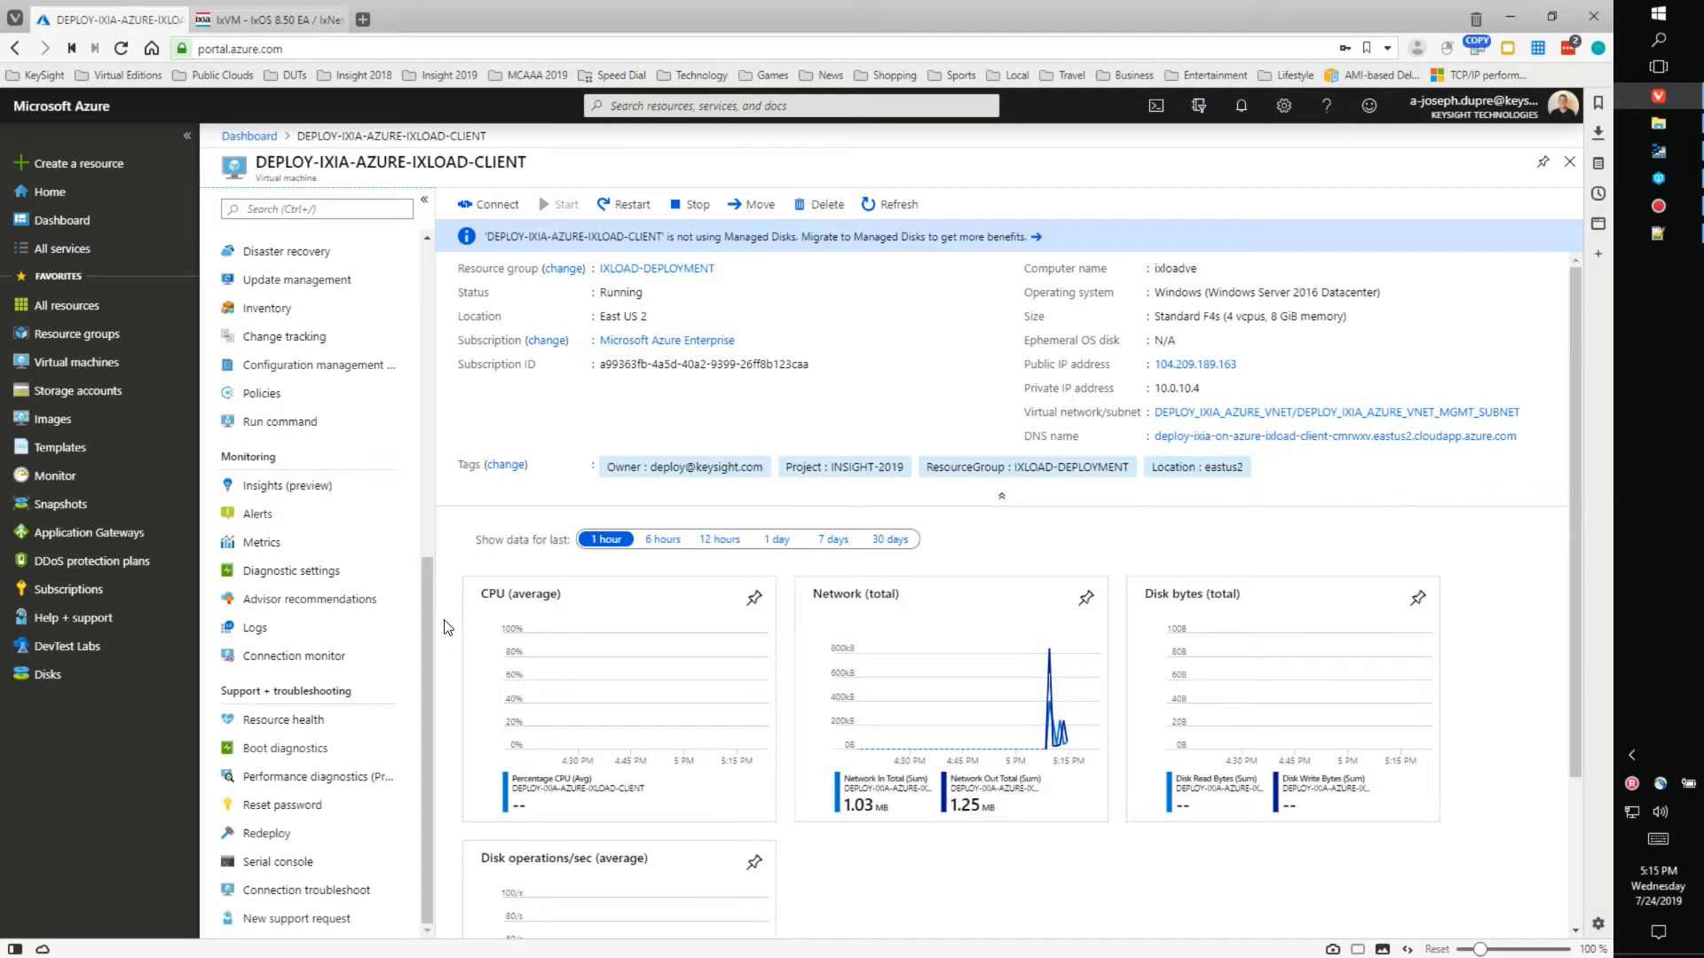
{"action": "scroll", "coordinate": [417, 653], "scroll_direction": "up", "scroll_amount": 3}
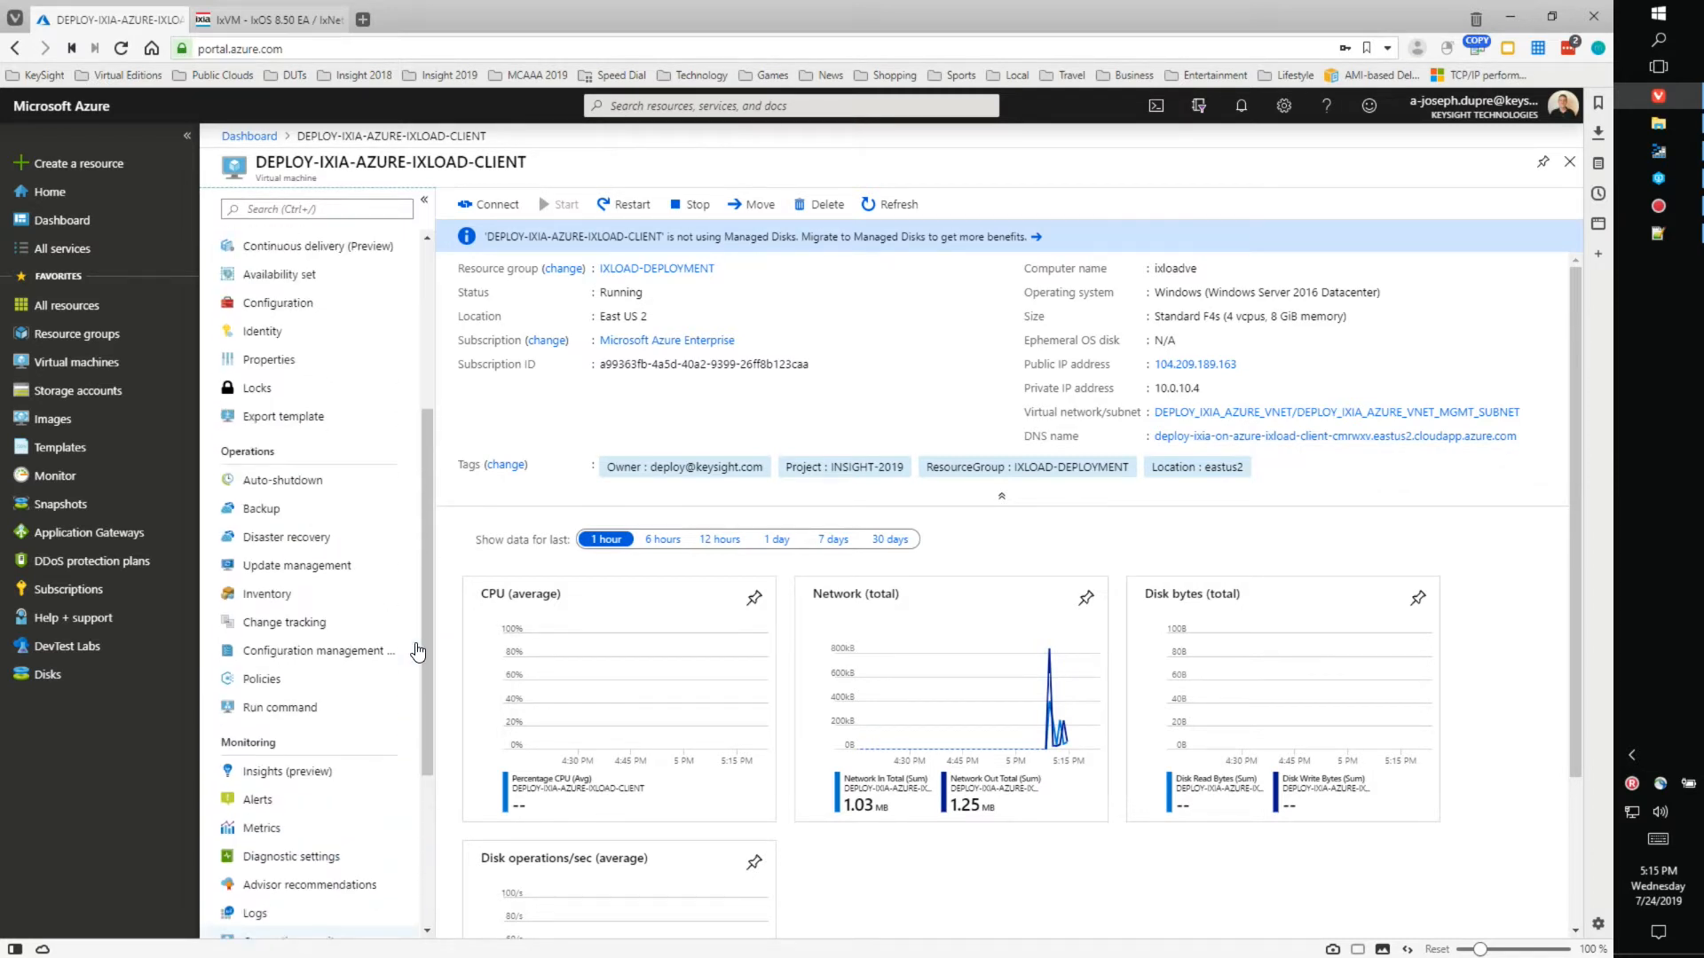
{"action": "scroll", "coordinate": [417, 652], "scroll_direction": "up", "scroll_amount": 1}
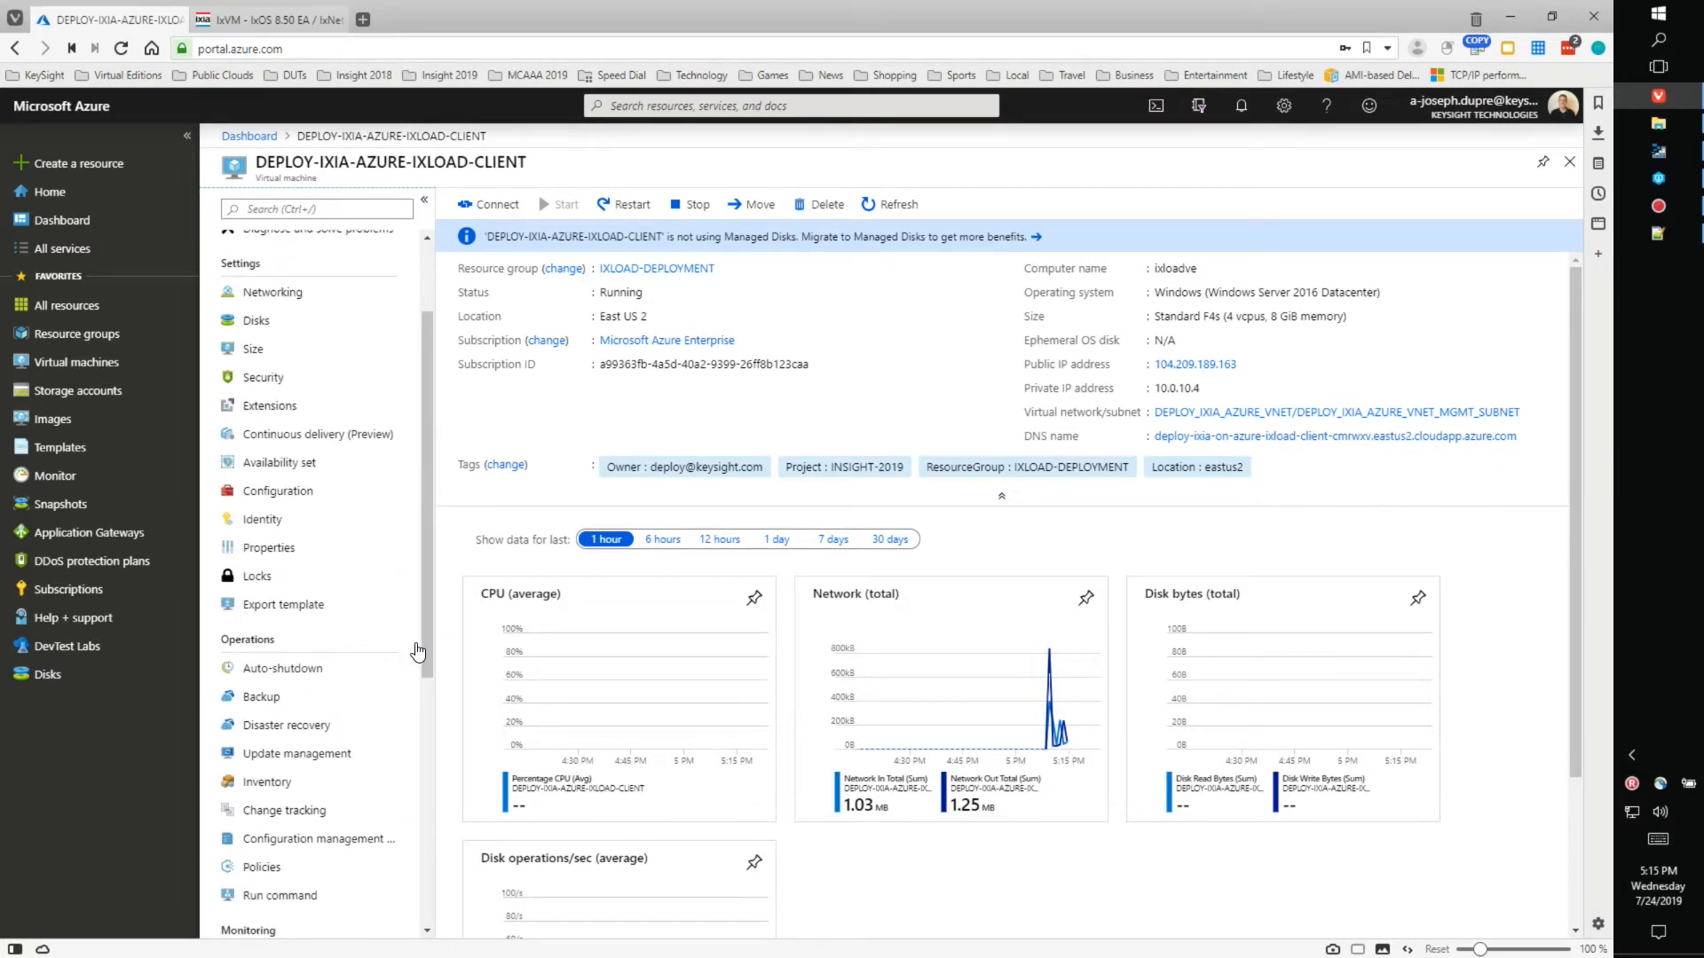
- Review the client VM's Networking page, with inbound rules for ports 443, 22, 80 and 3389
{"action": "left_click", "coordinate": [282, 299]}
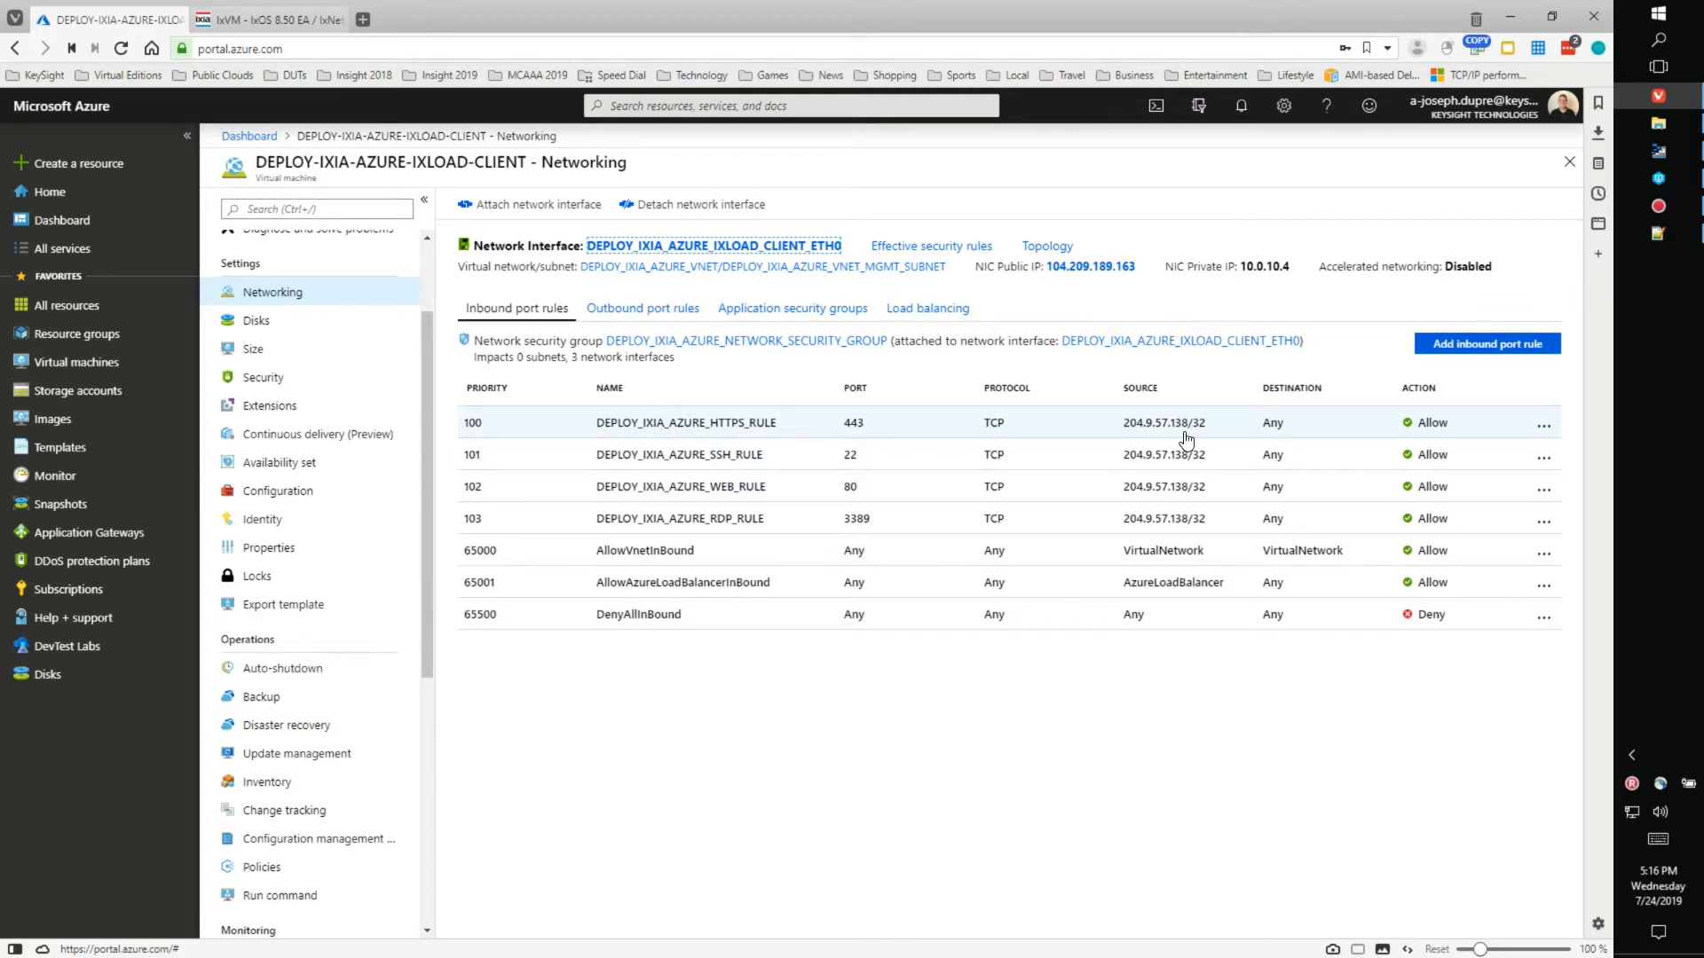
{"action": "left_click", "coordinate": [1543, 428]}
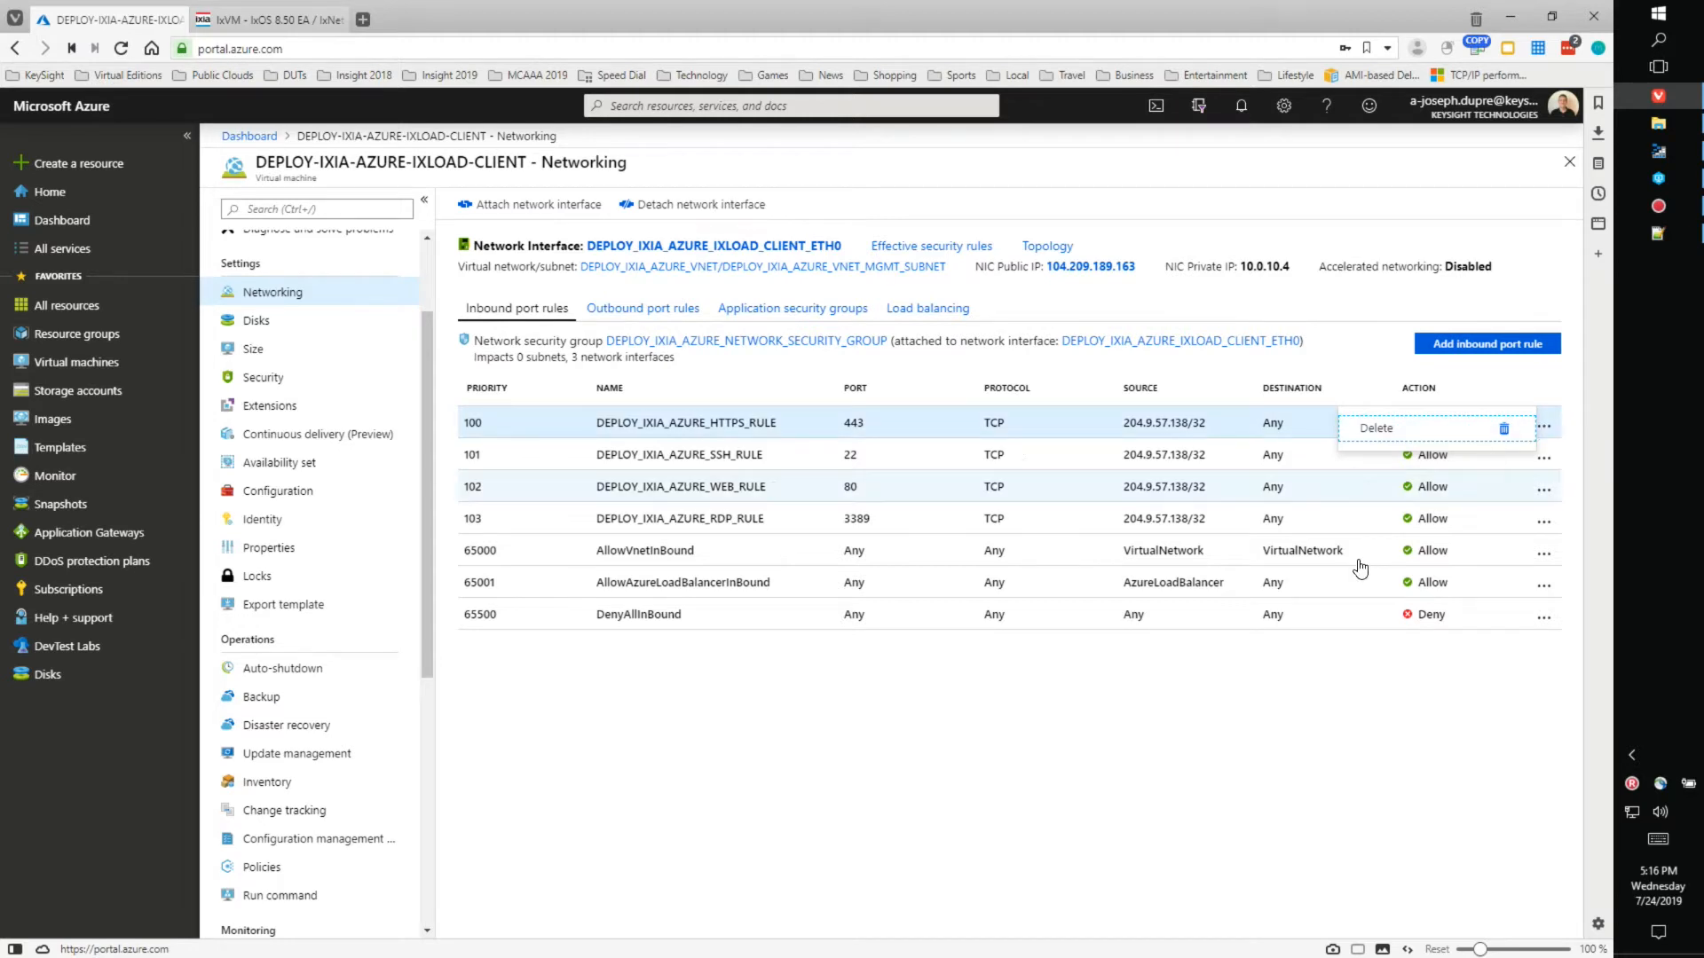
{"action": "left_click", "coordinate": [1210, 738]}
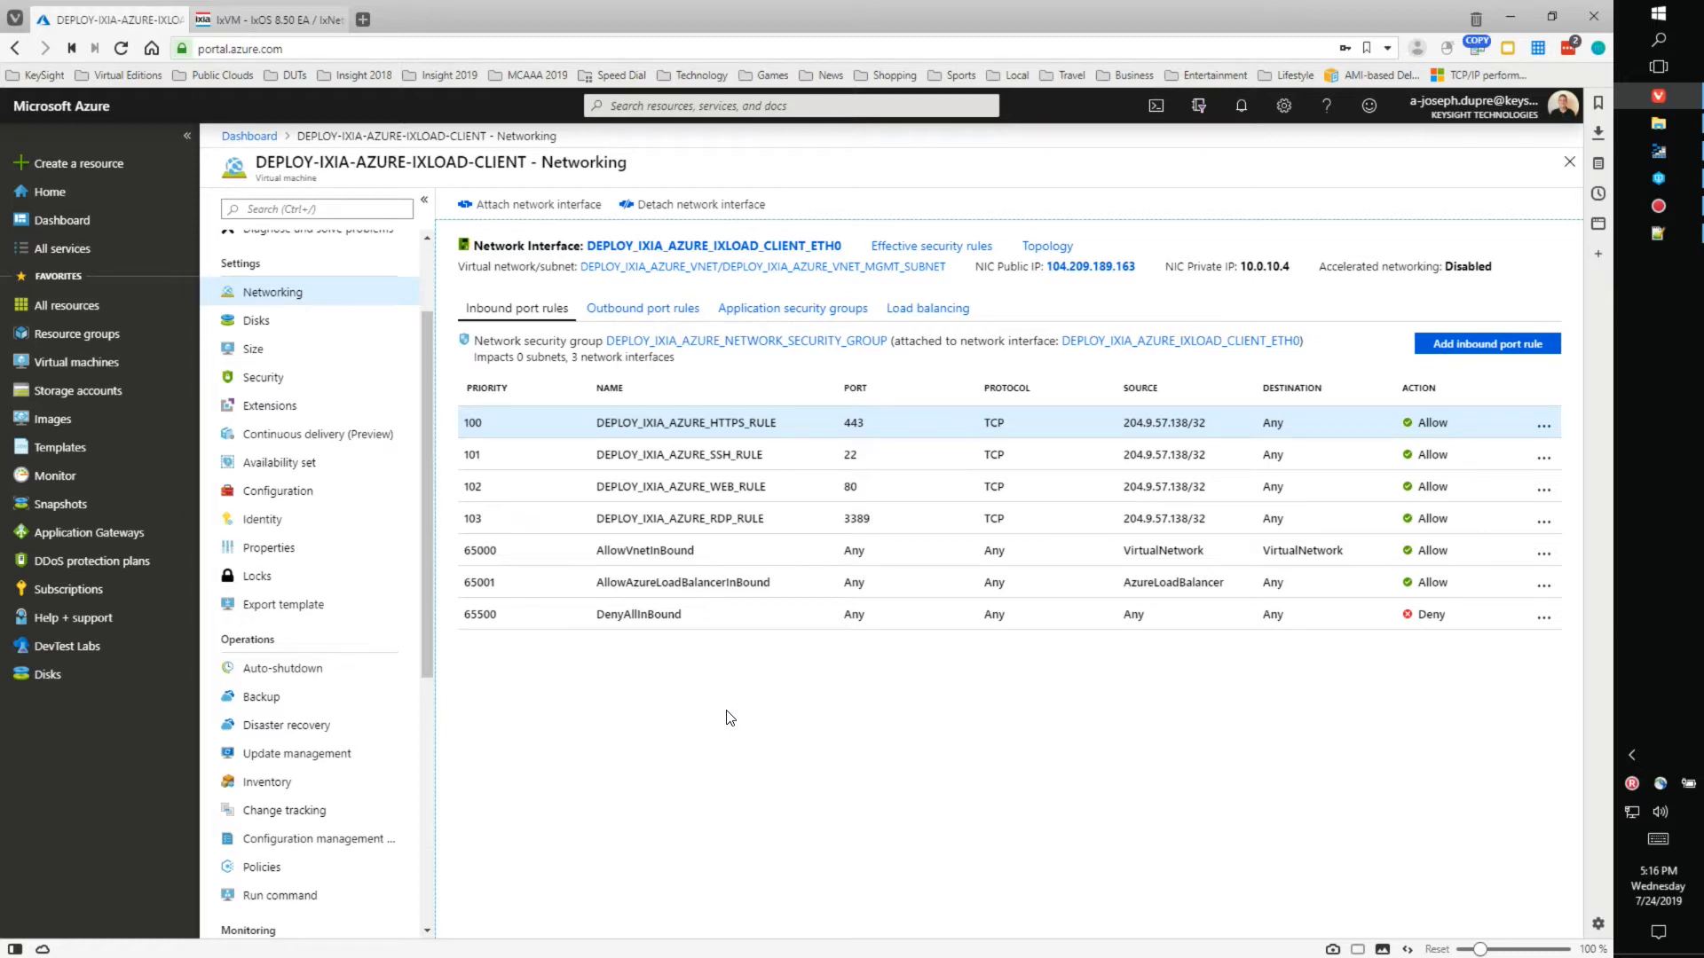
{"action": "left_click_drag", "start_coordinate": [424, 417], "coordinate": [434, 675]}
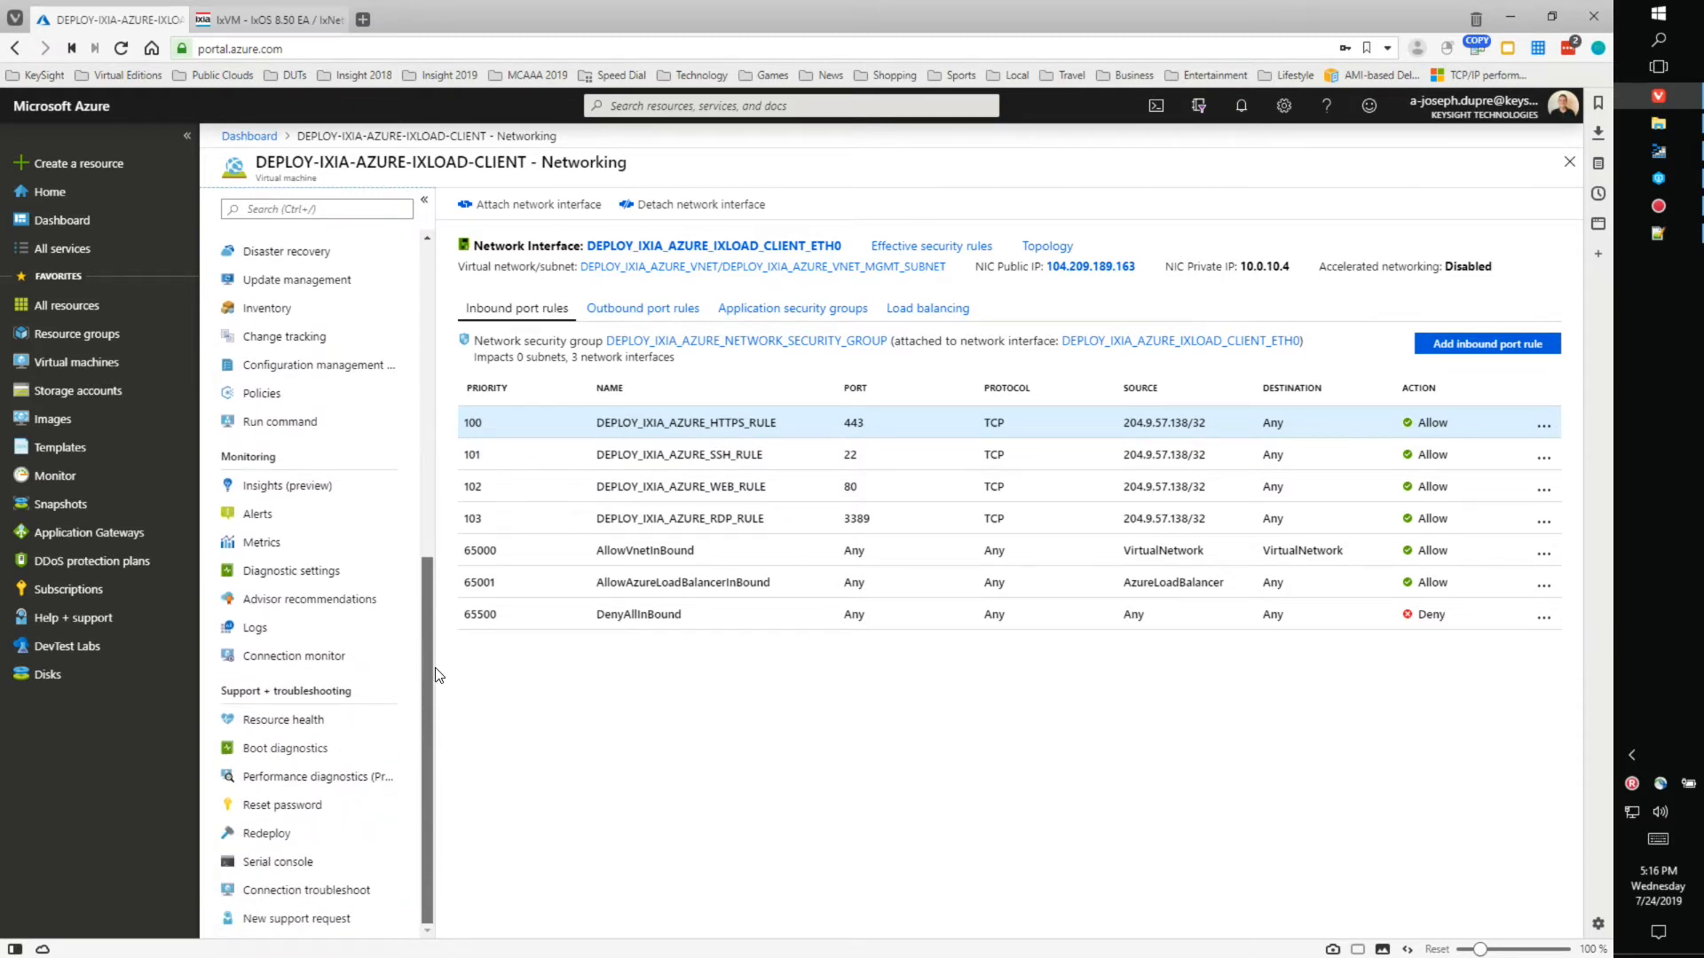
- Reset the client VM's administrator to username 'Ixia-Admin' with a new, confirmed password
{"action": "left_click", "coordinate": [289, 807]}
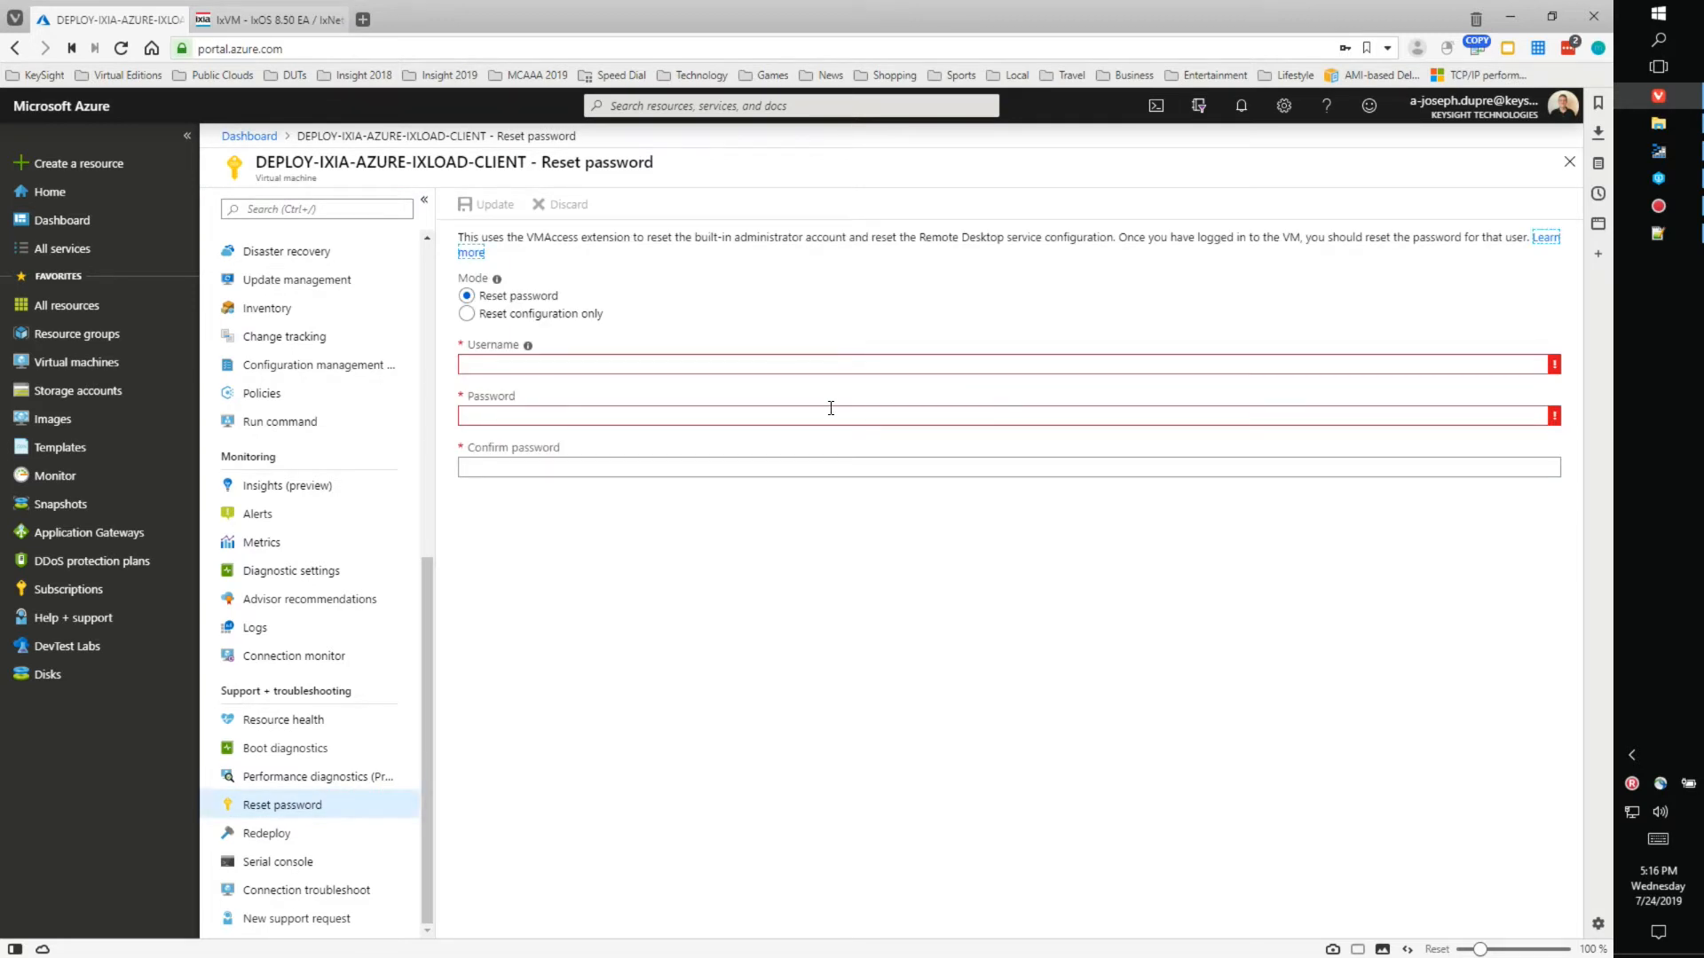
{"action": "left_click", "coordinate": [585, 365]}
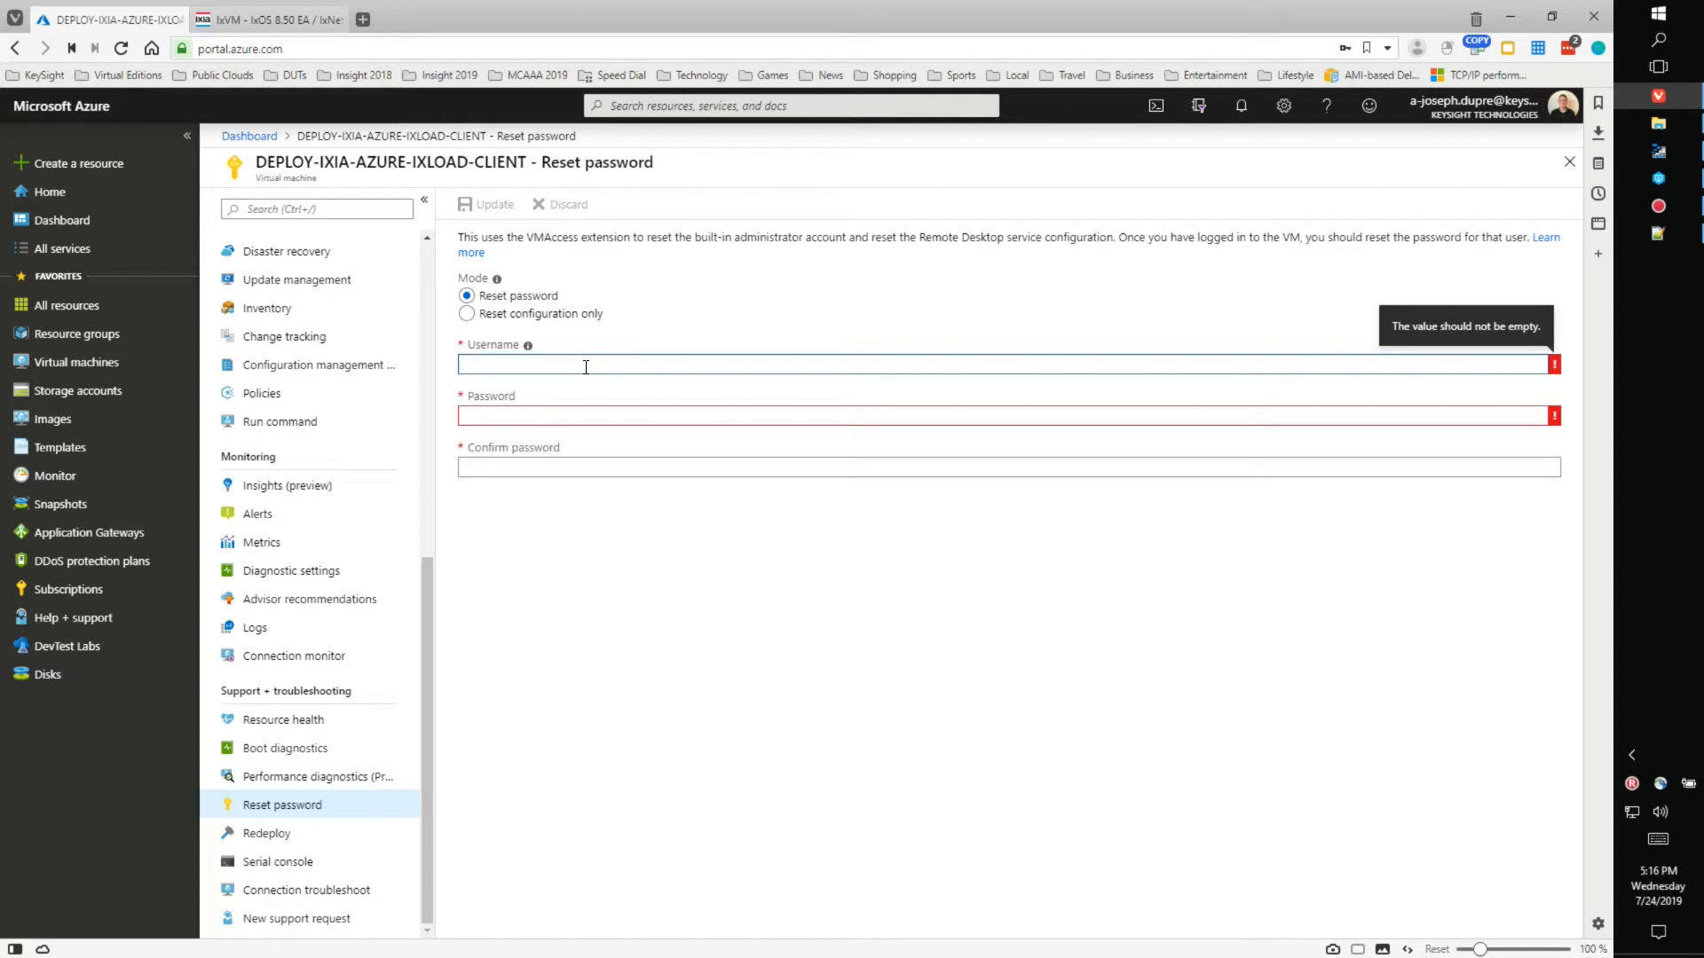
{"action": "type", "text": "Ixia-Admin"}
{"action": "left_click", "coordinate": [556, 414]}
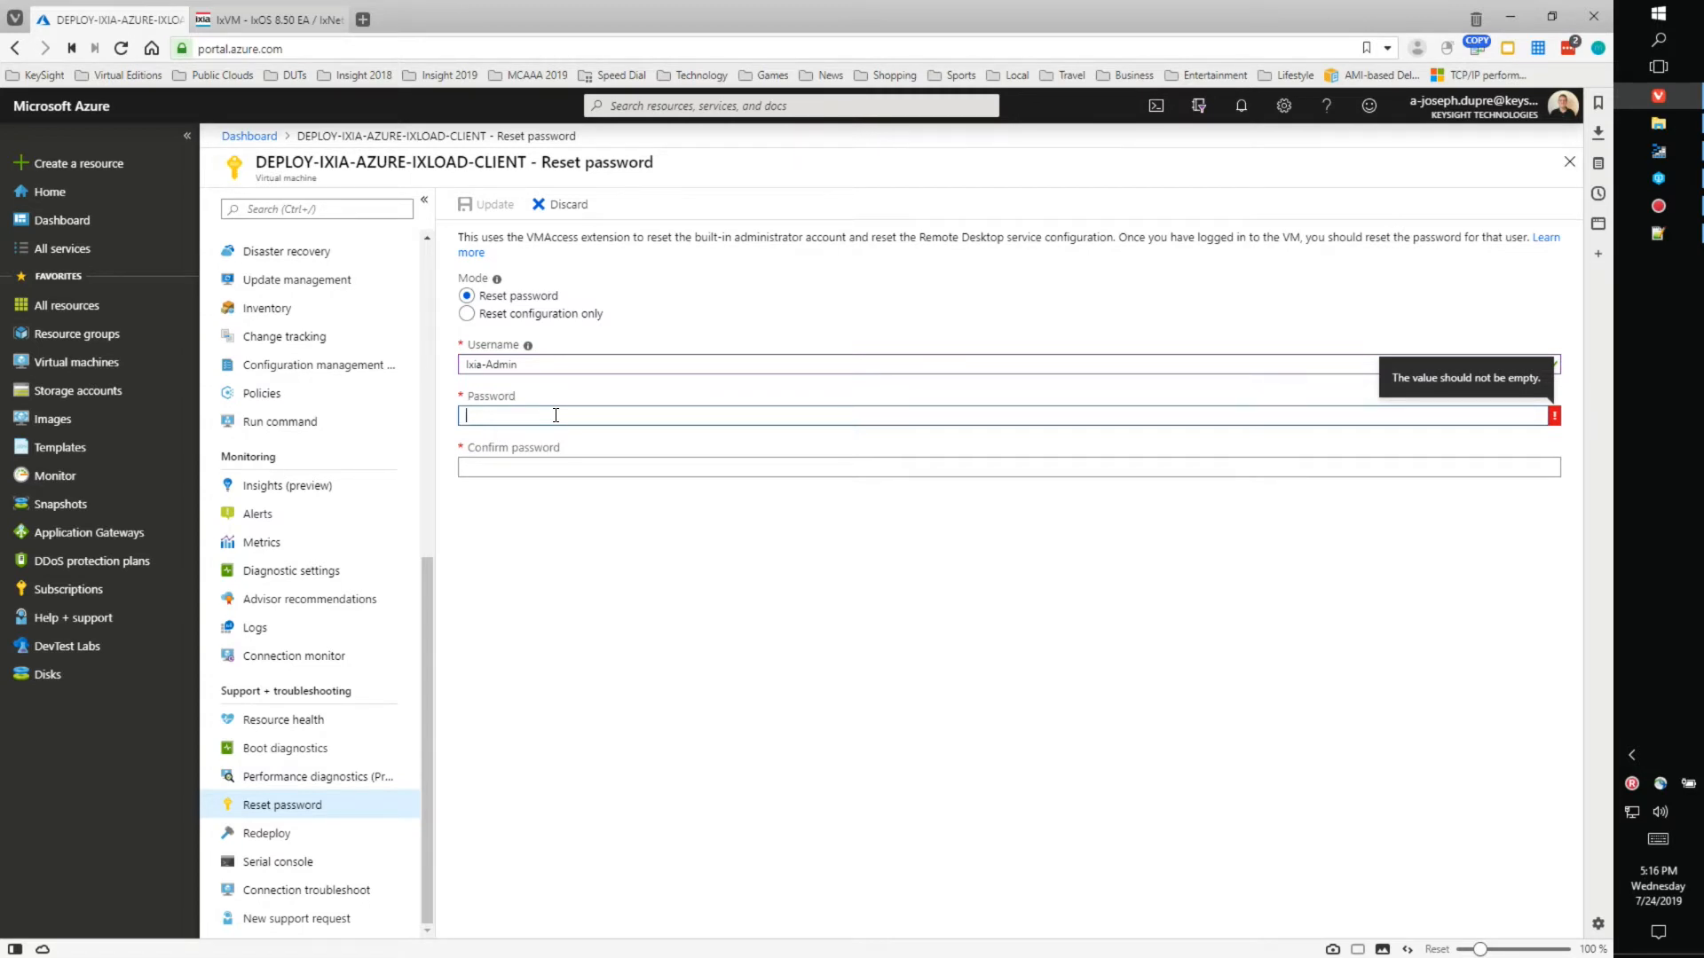
{"action": "type", "text": "••••••••••••"}
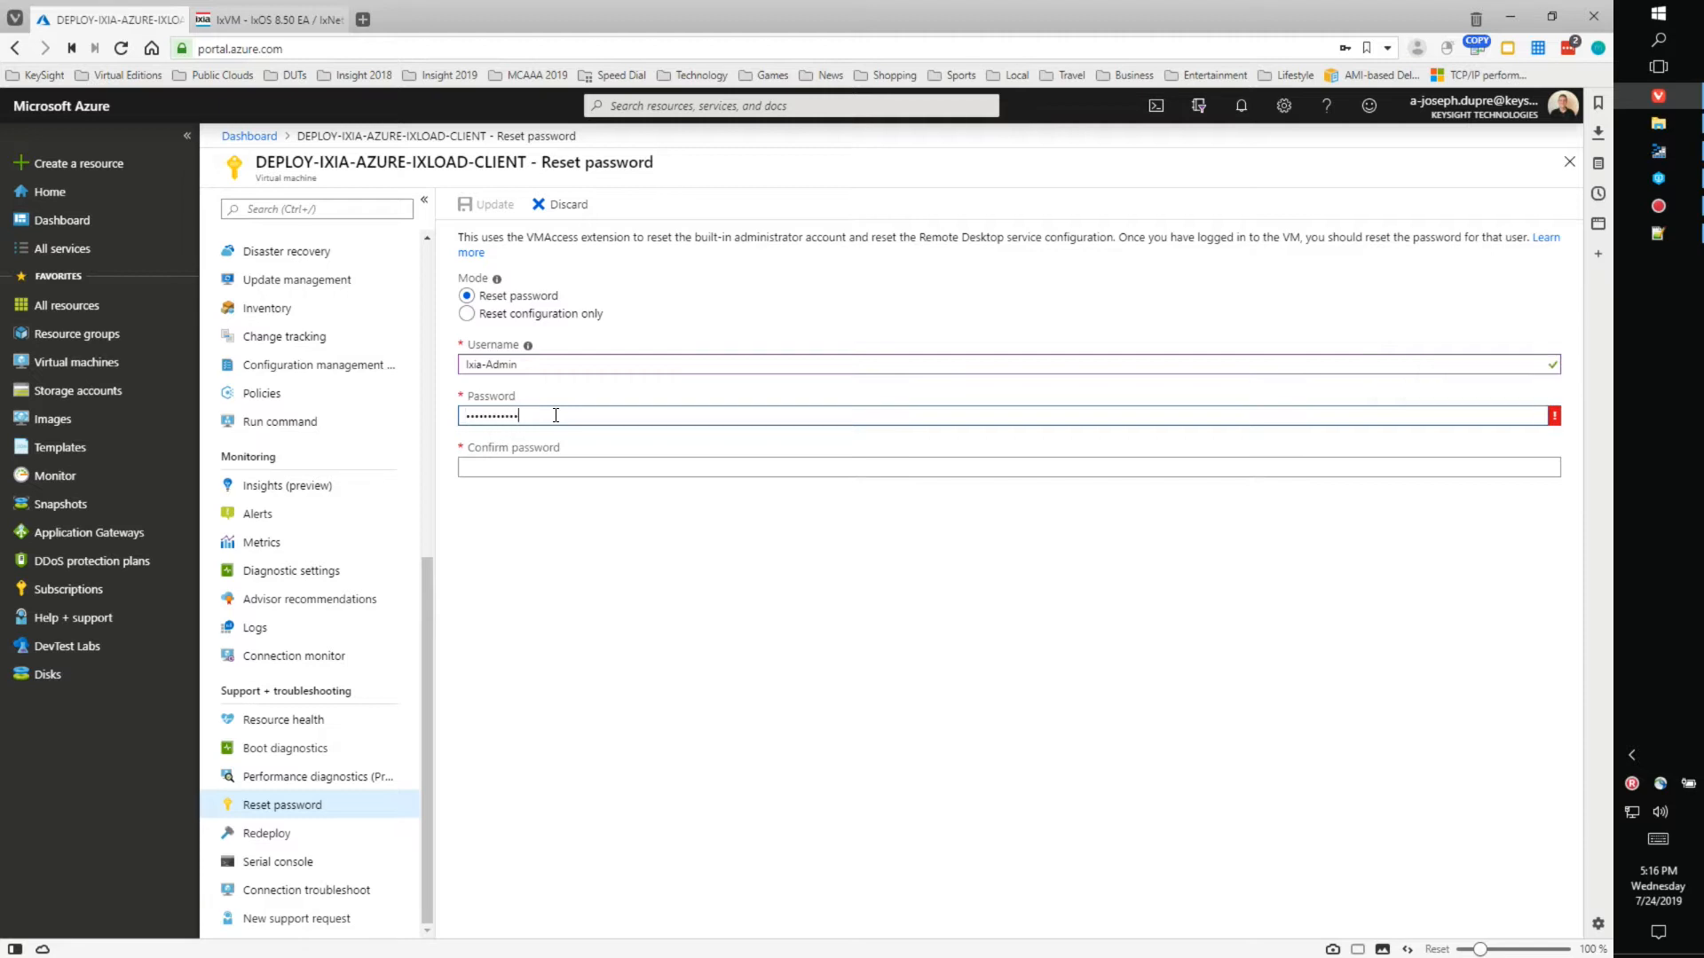
{"action": "type", "text": "•"}
{"action": "left_click", "coordinate": [533, 465]}
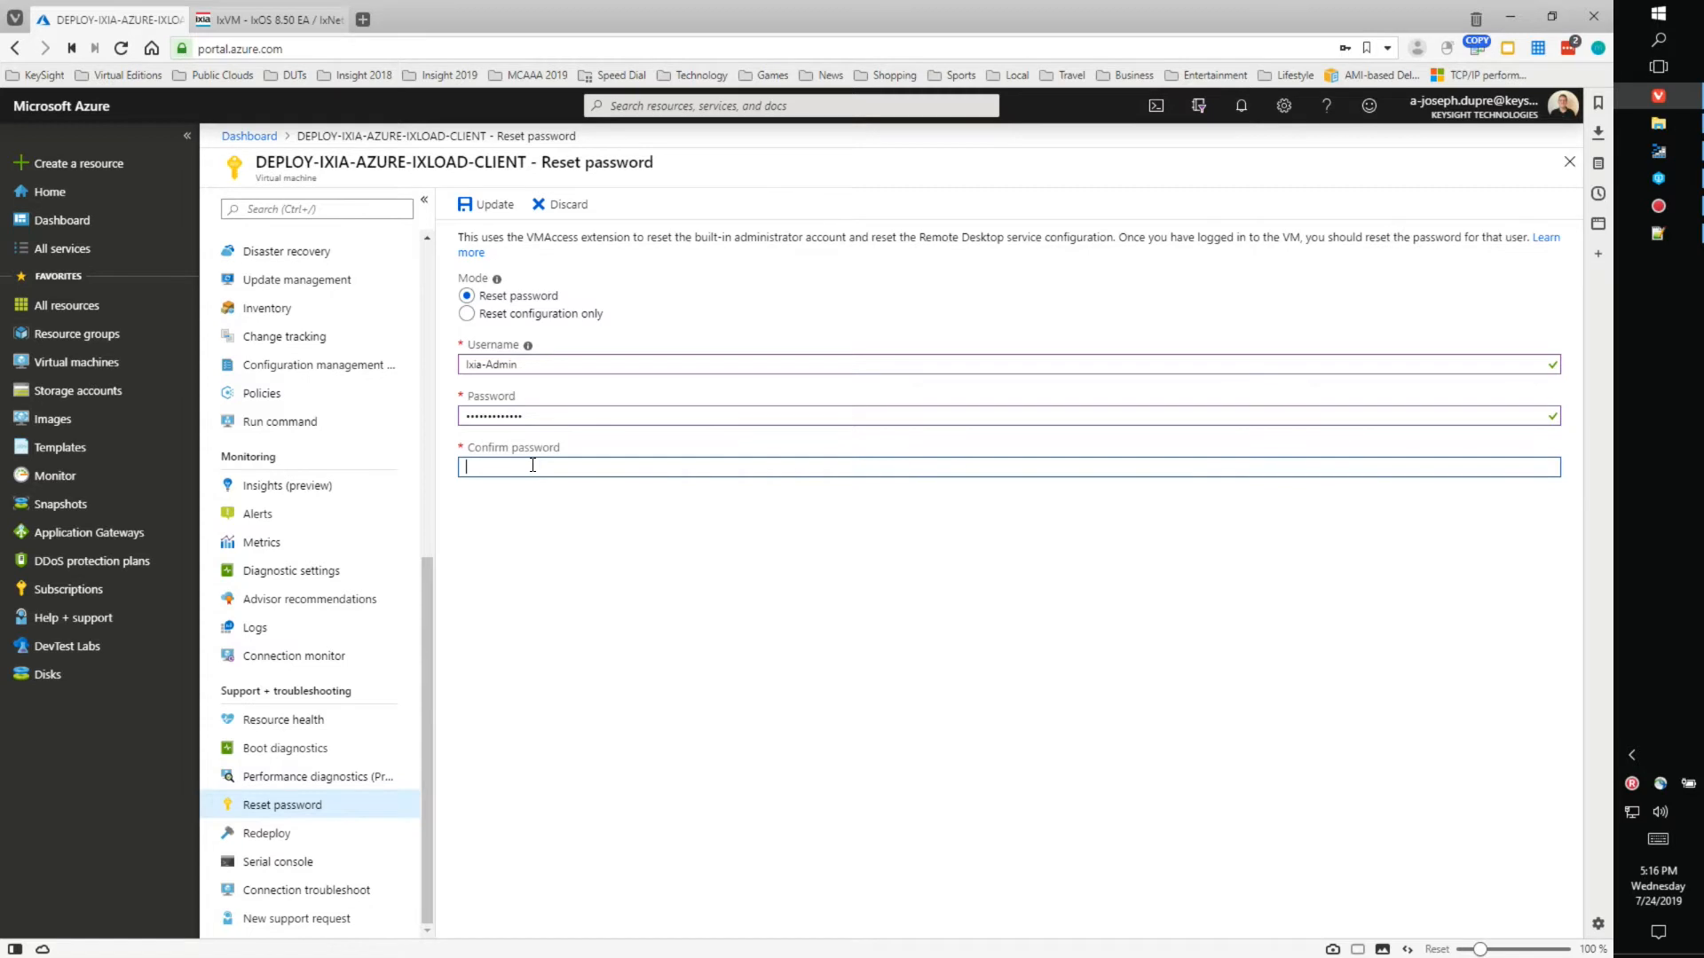
{"action": "type", "text": "•••••••••••••"}
{"action": "left_click", "coordinate": [486, 209]}
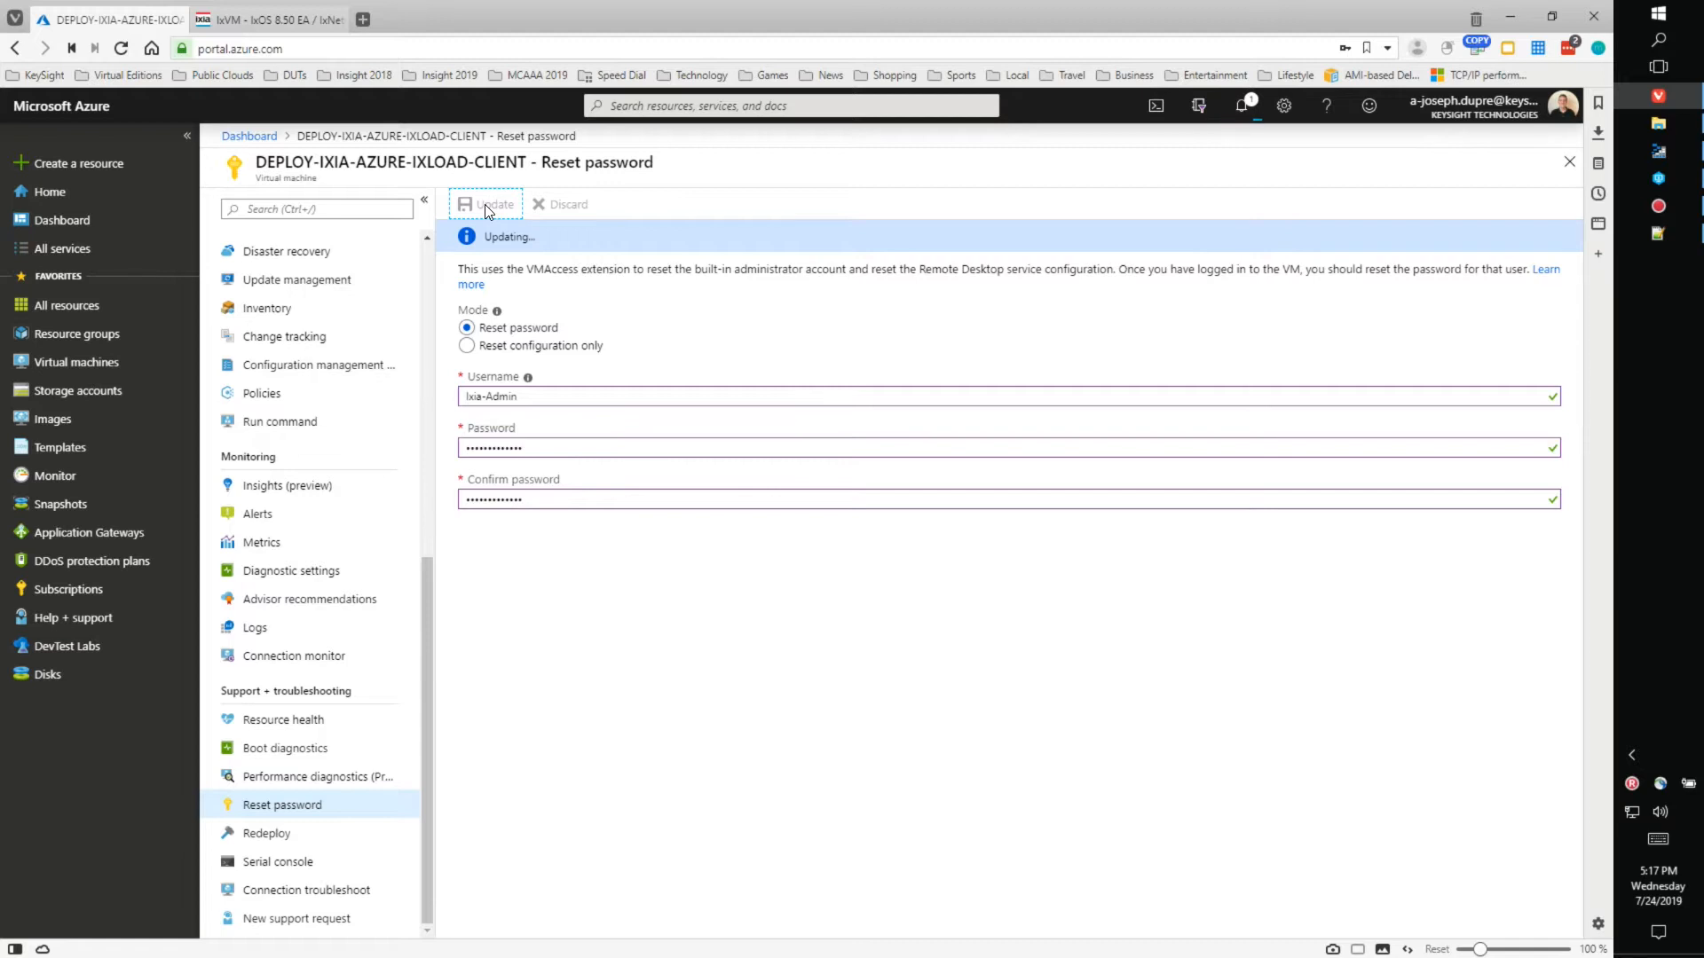
- Clear completed password-reset notifications and go back to the overview showing public IP 104.209.189.163
{"action": "left_click", "coordinate": [1244, 107]}
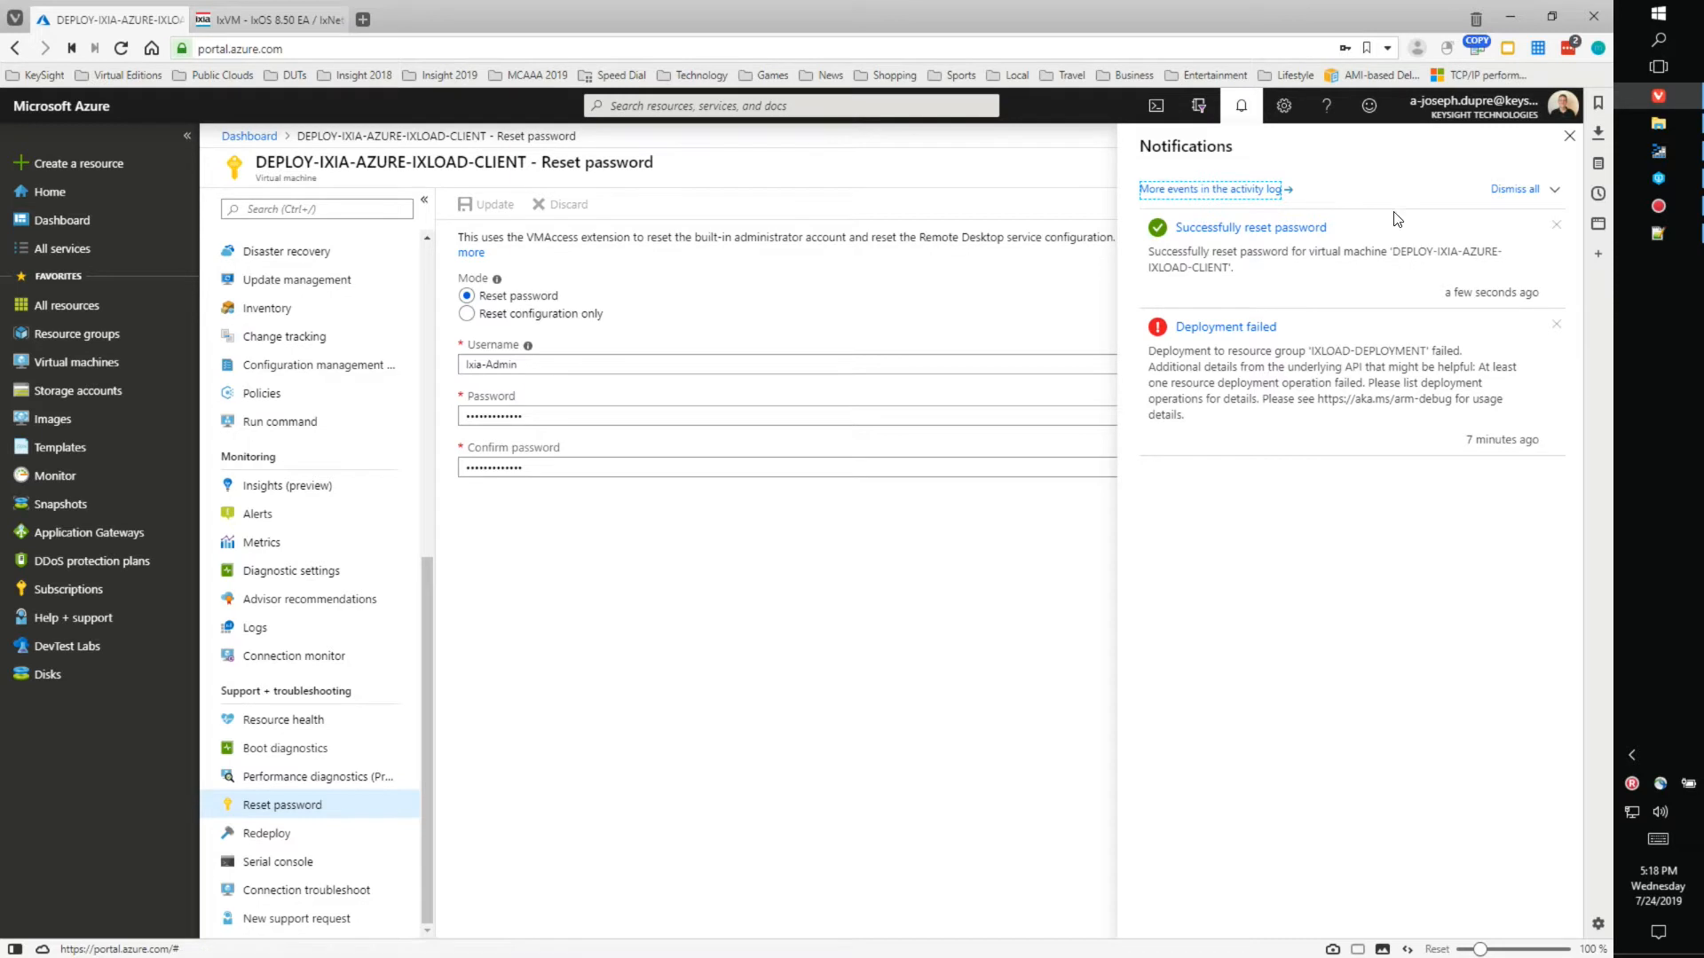
{"action": "left_click", "coordinate": [1555, 191]}
{"action": "left_click", "coordinate": [1500, 248]}
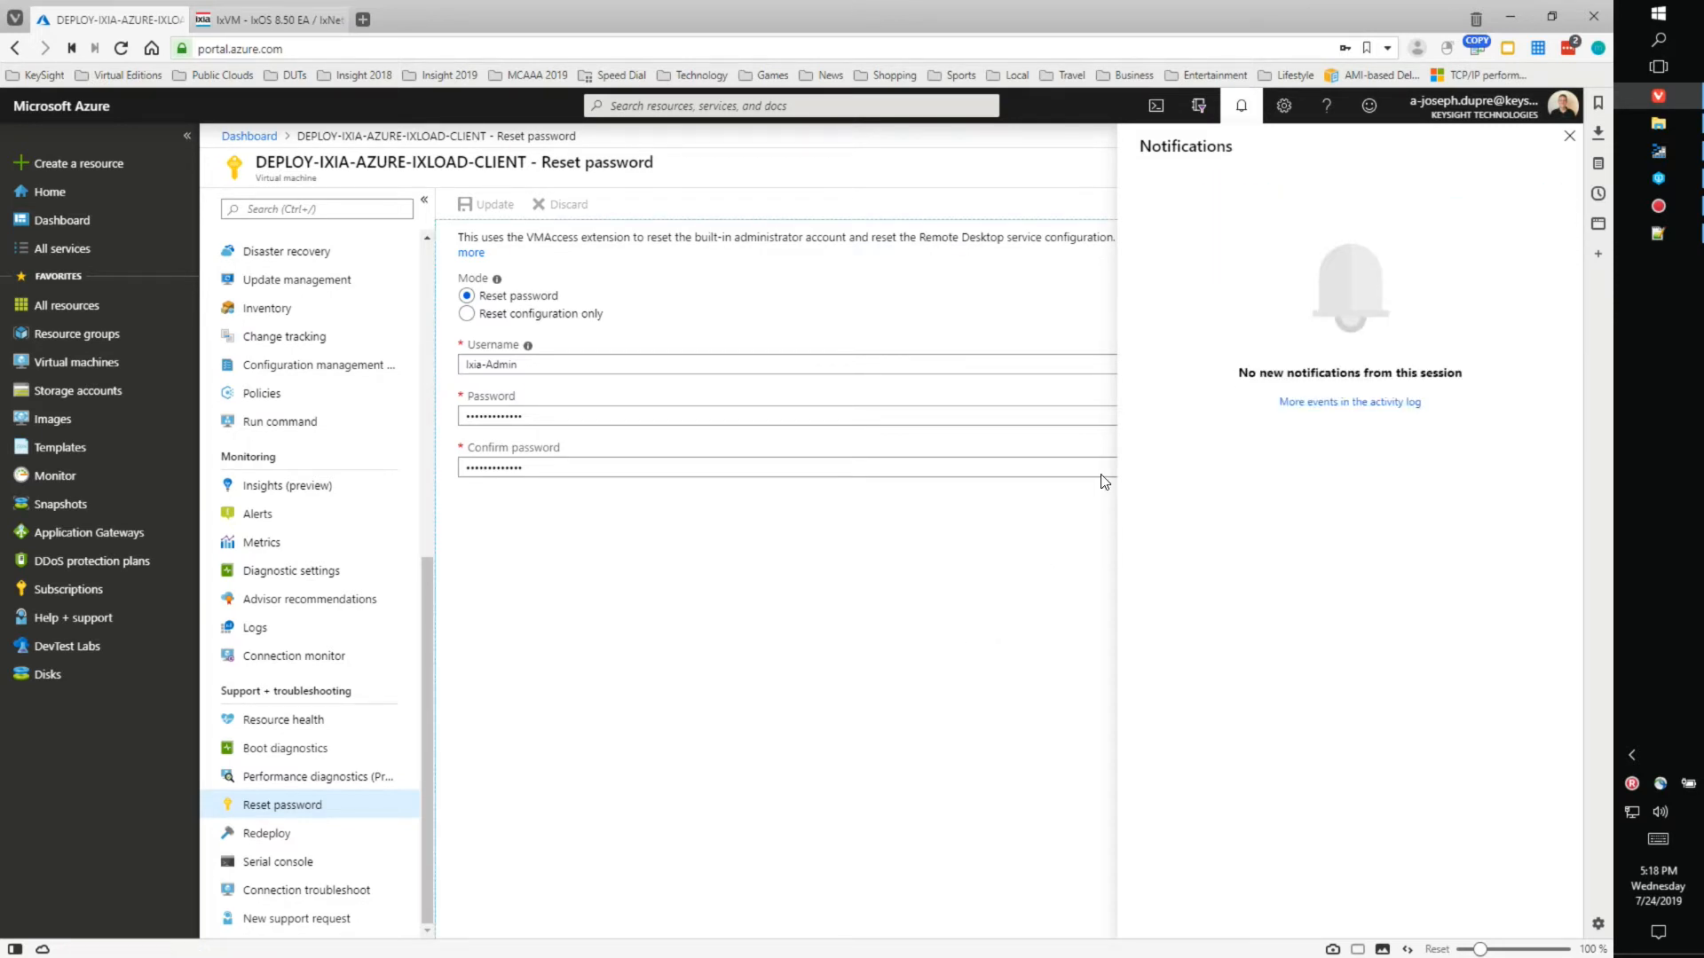
{"action": "left_click", "coordinate": [1566, 140]}
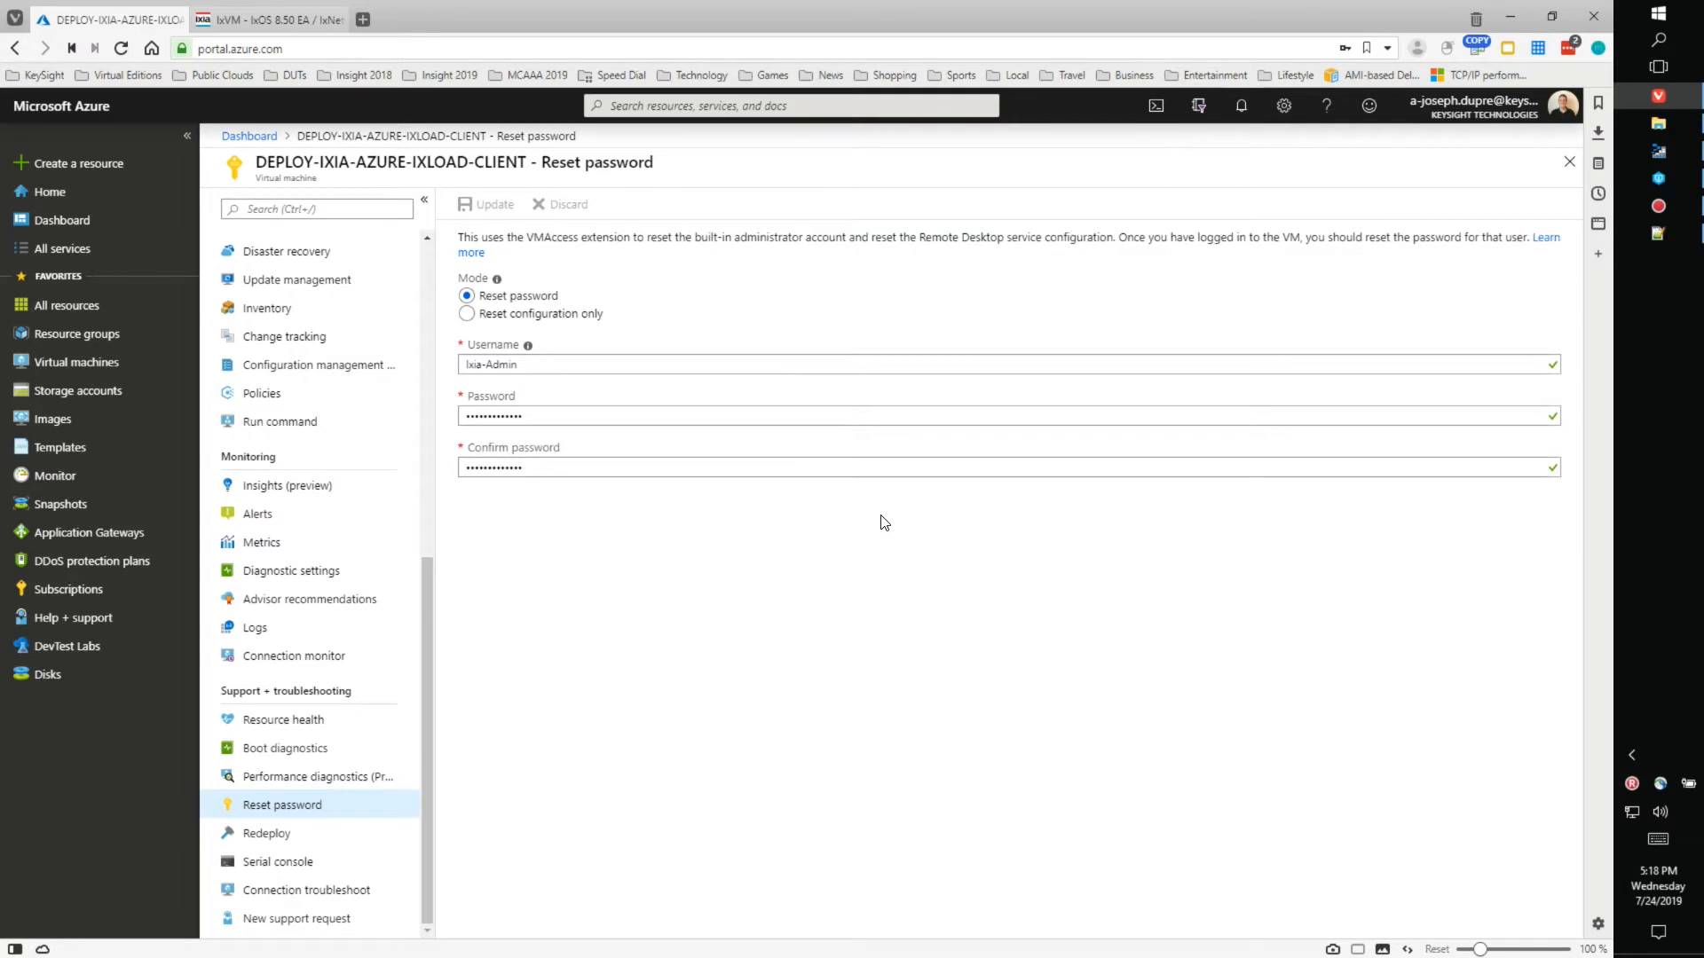
{"action": "scroll", "coordinate": [417, 560], "scroll_direction": "up", "scroll_amount": 7}
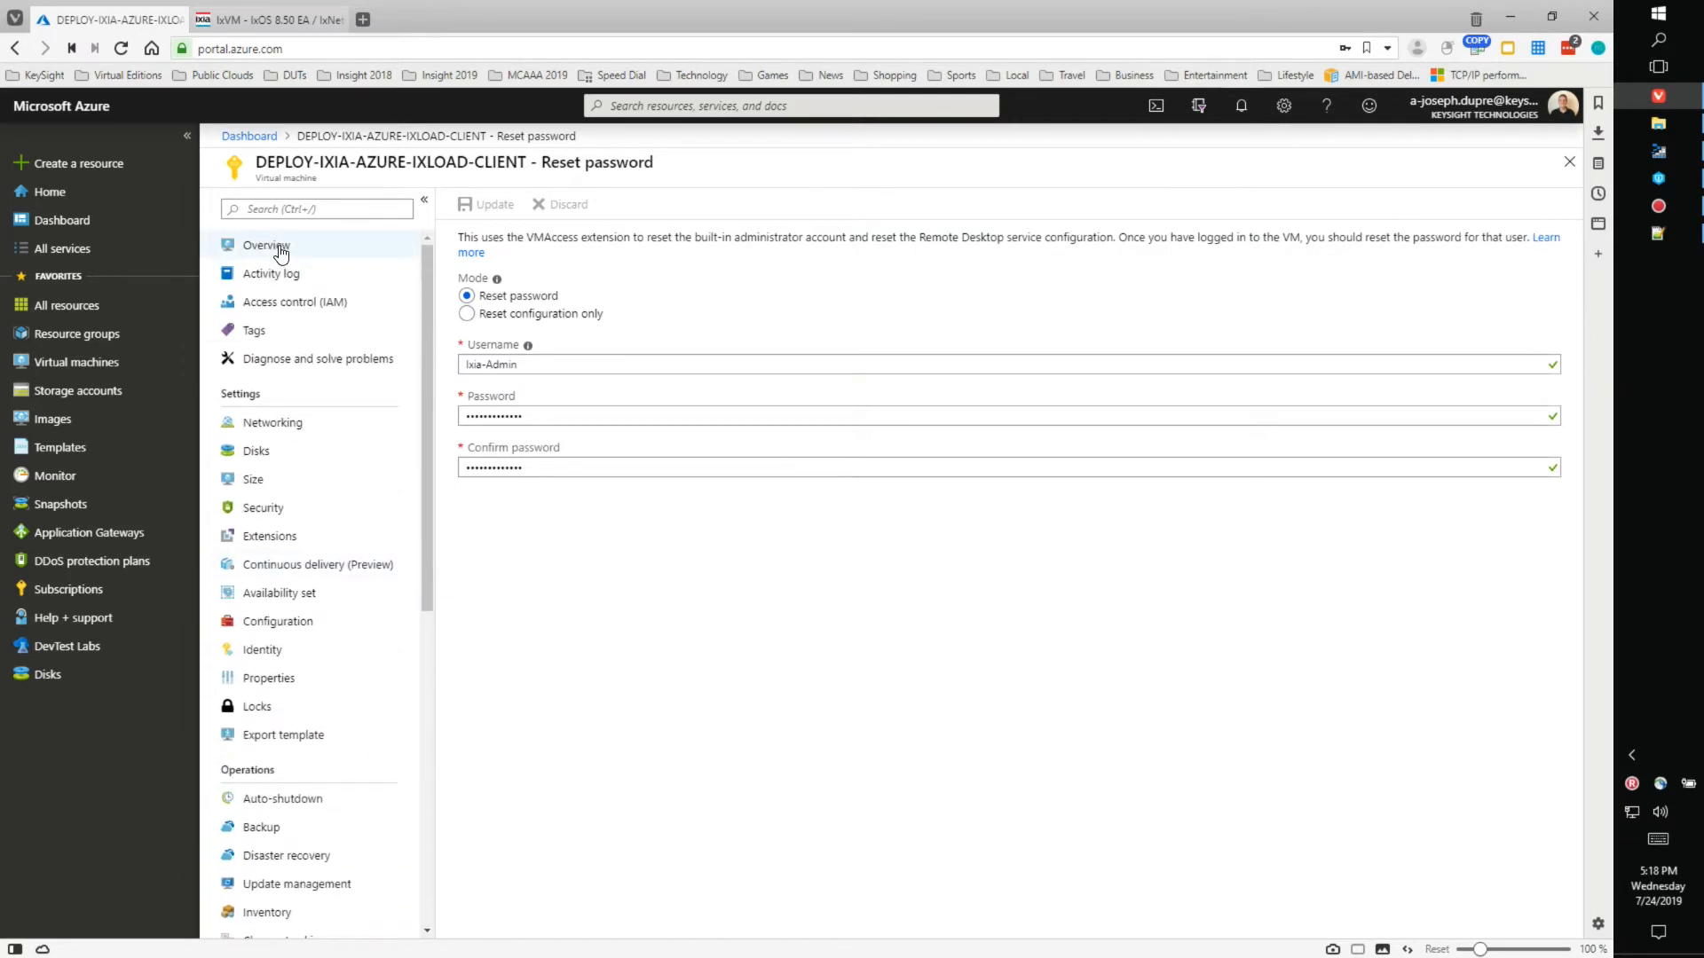
{"action": "left_click", "coordinate": [280, 255]}
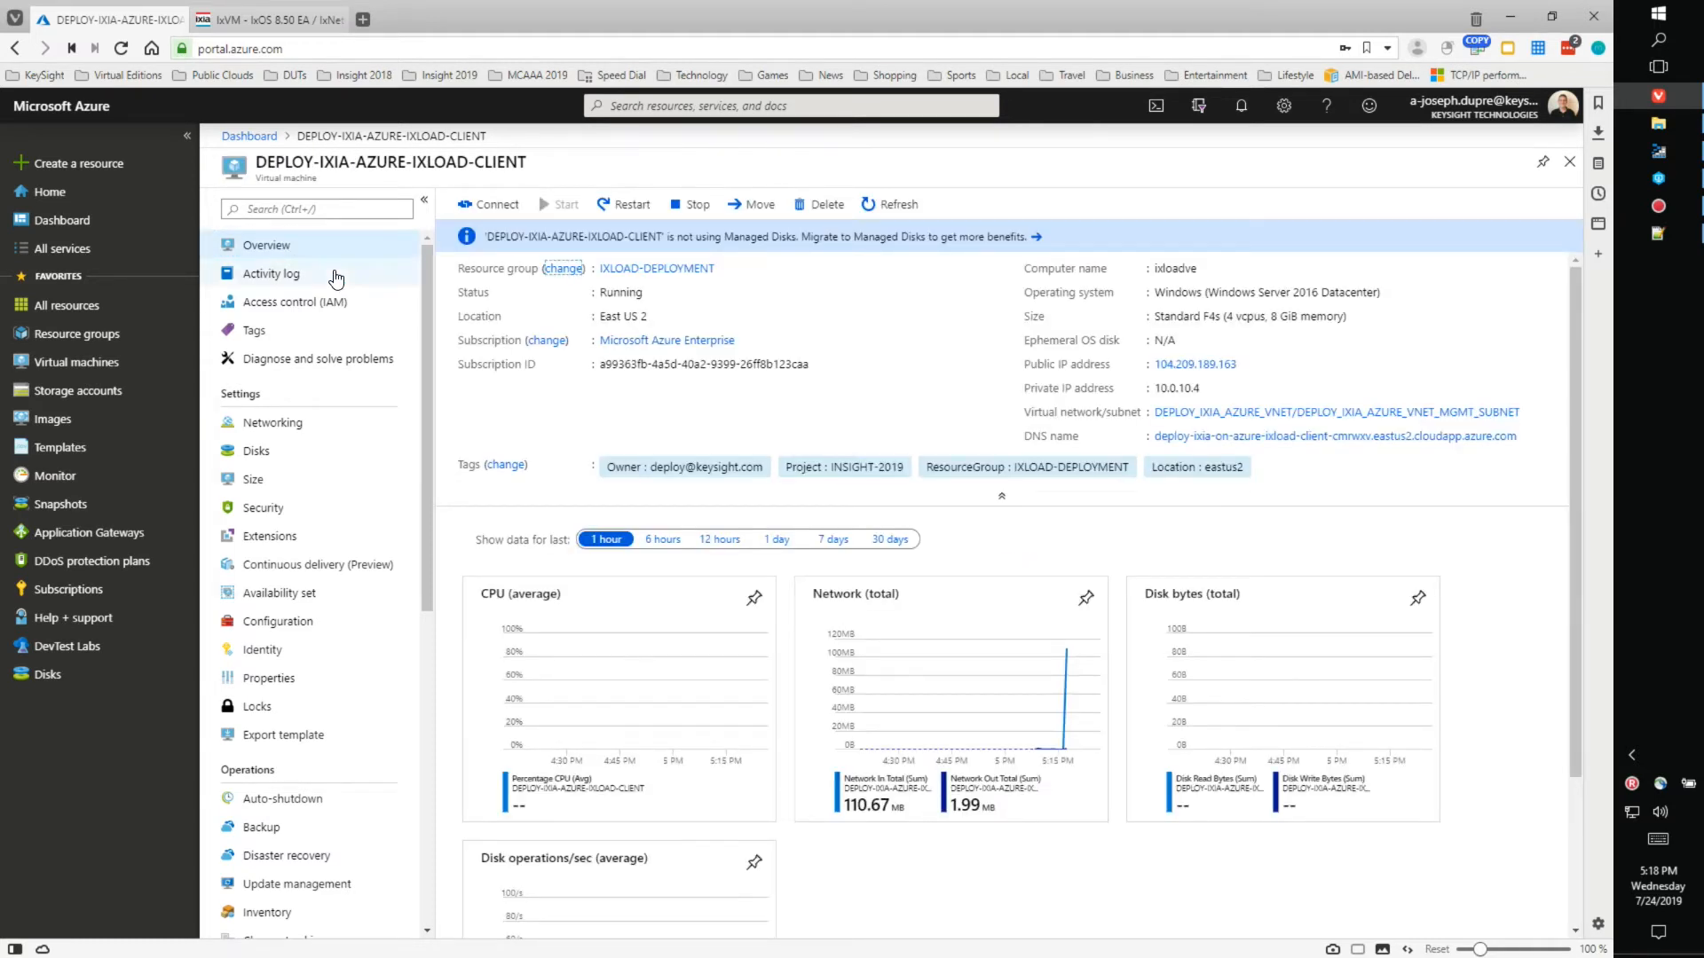
- Download DEPLOY-IXIA-AZURE-IXLOAD-CLIENT.rdp and launch it to start a Remote Desktop connection
{"action": "left_click", "coordinate": [495, 206]}
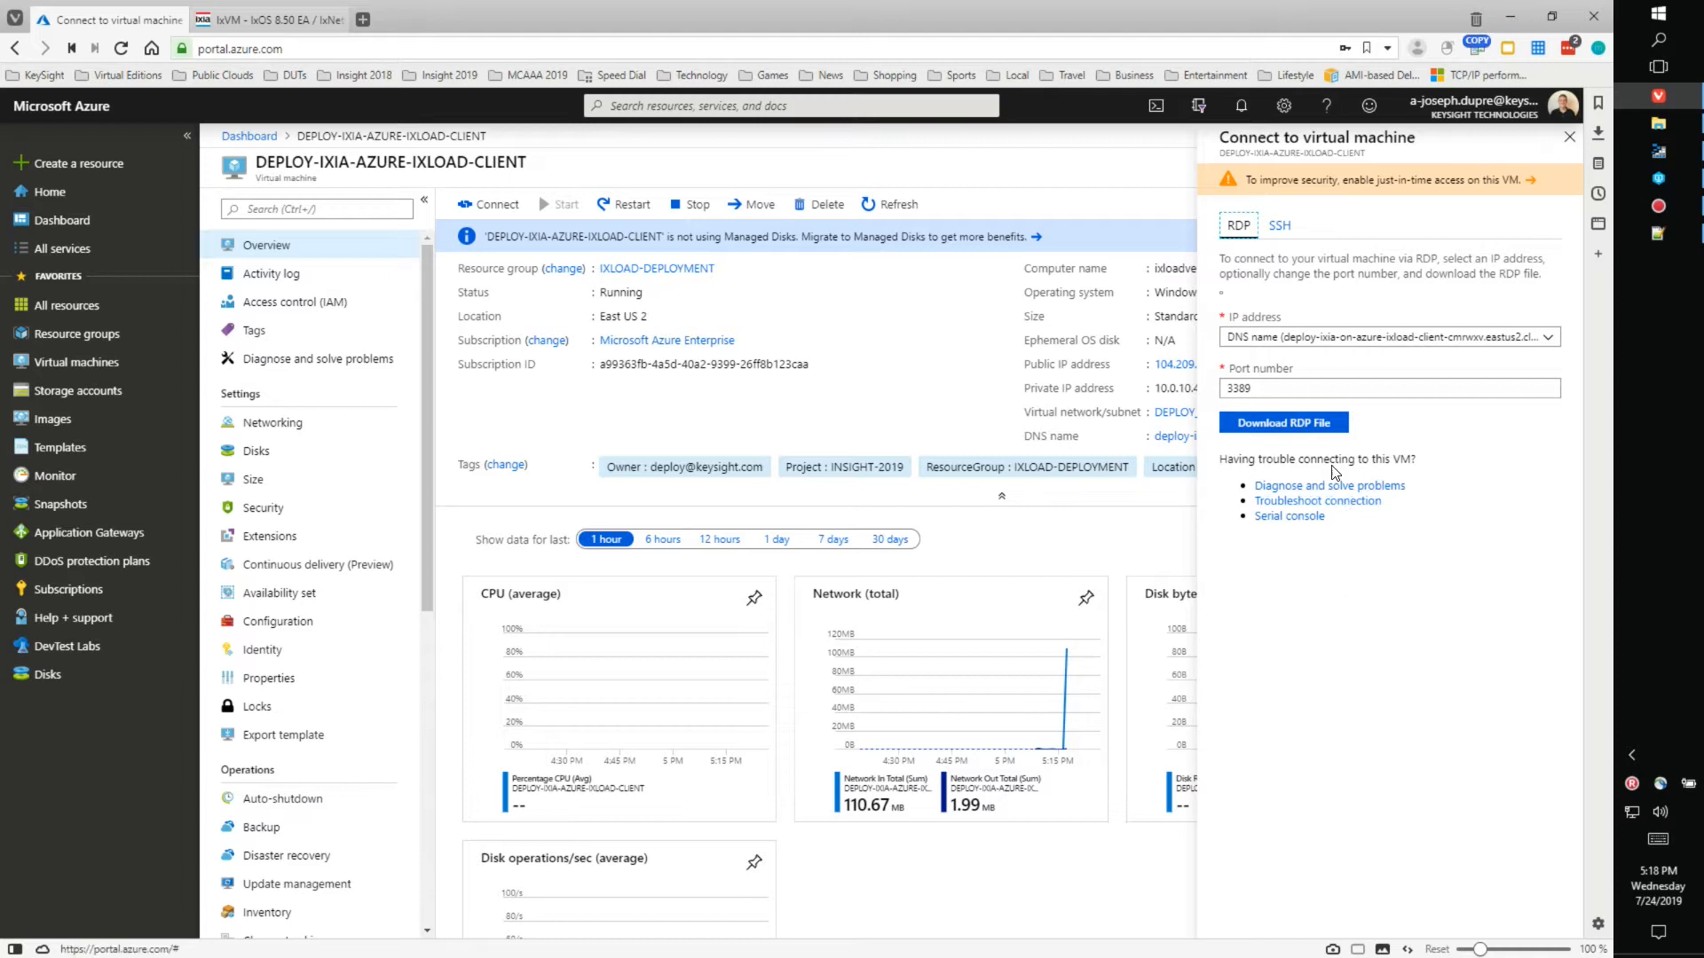
{"action": "left_click", "coordinate": [1284, 423]}
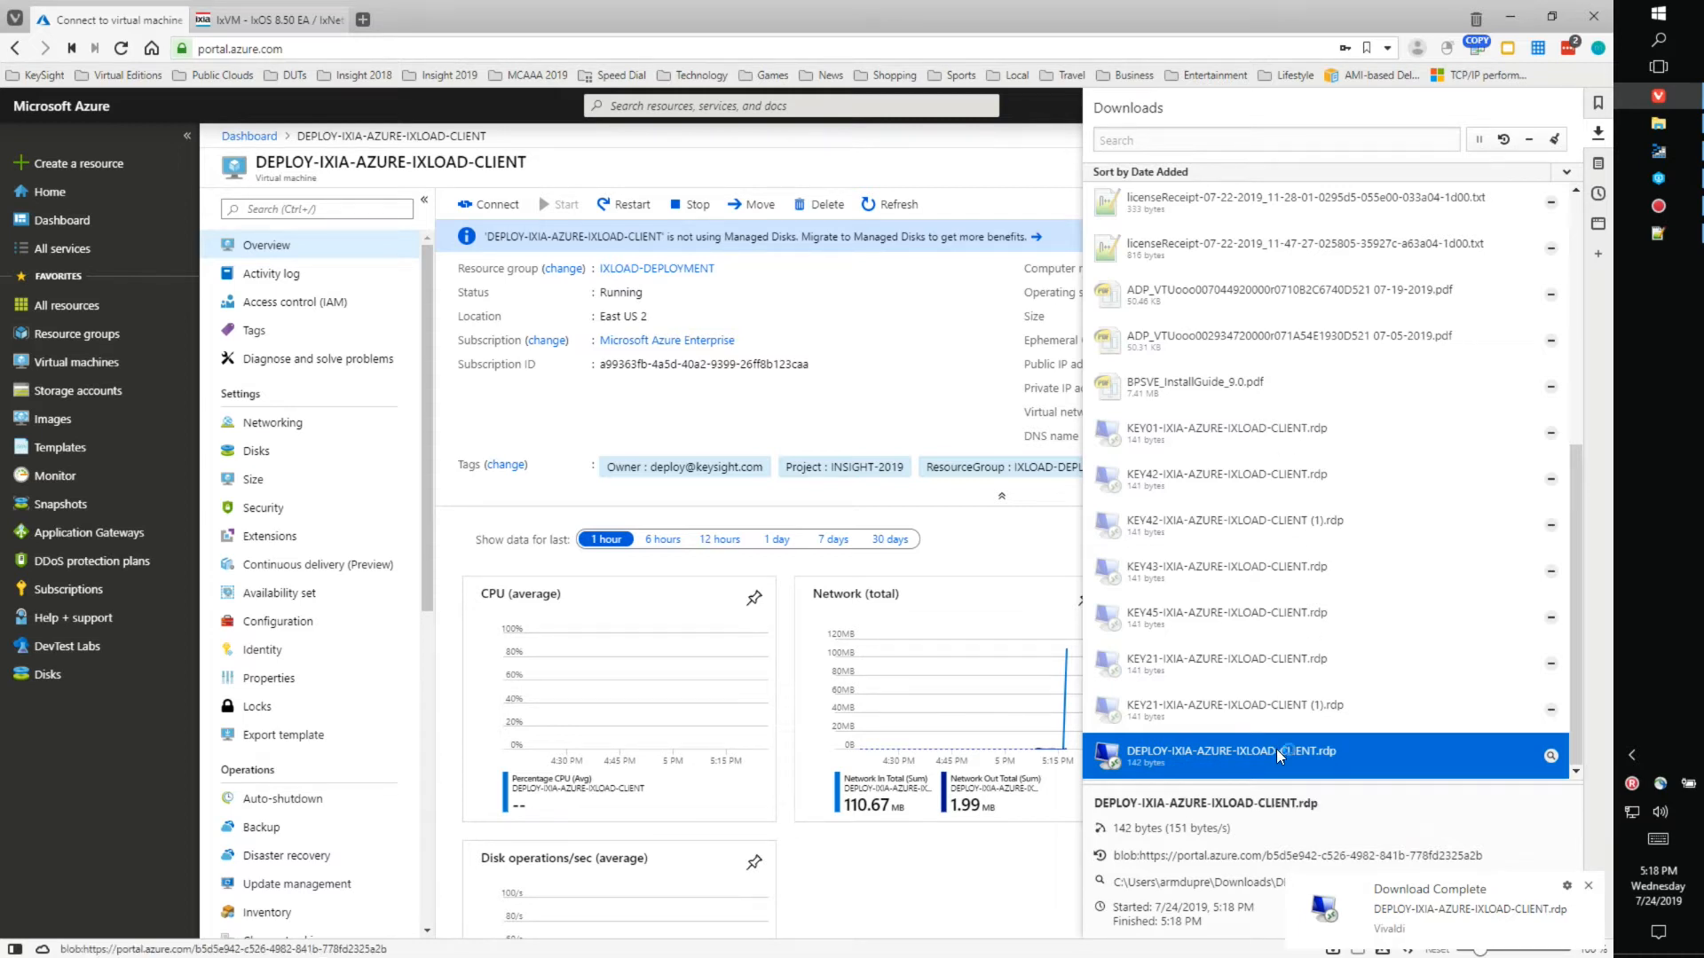
{"action": "double_click", "coordinate": [1277, 749]}
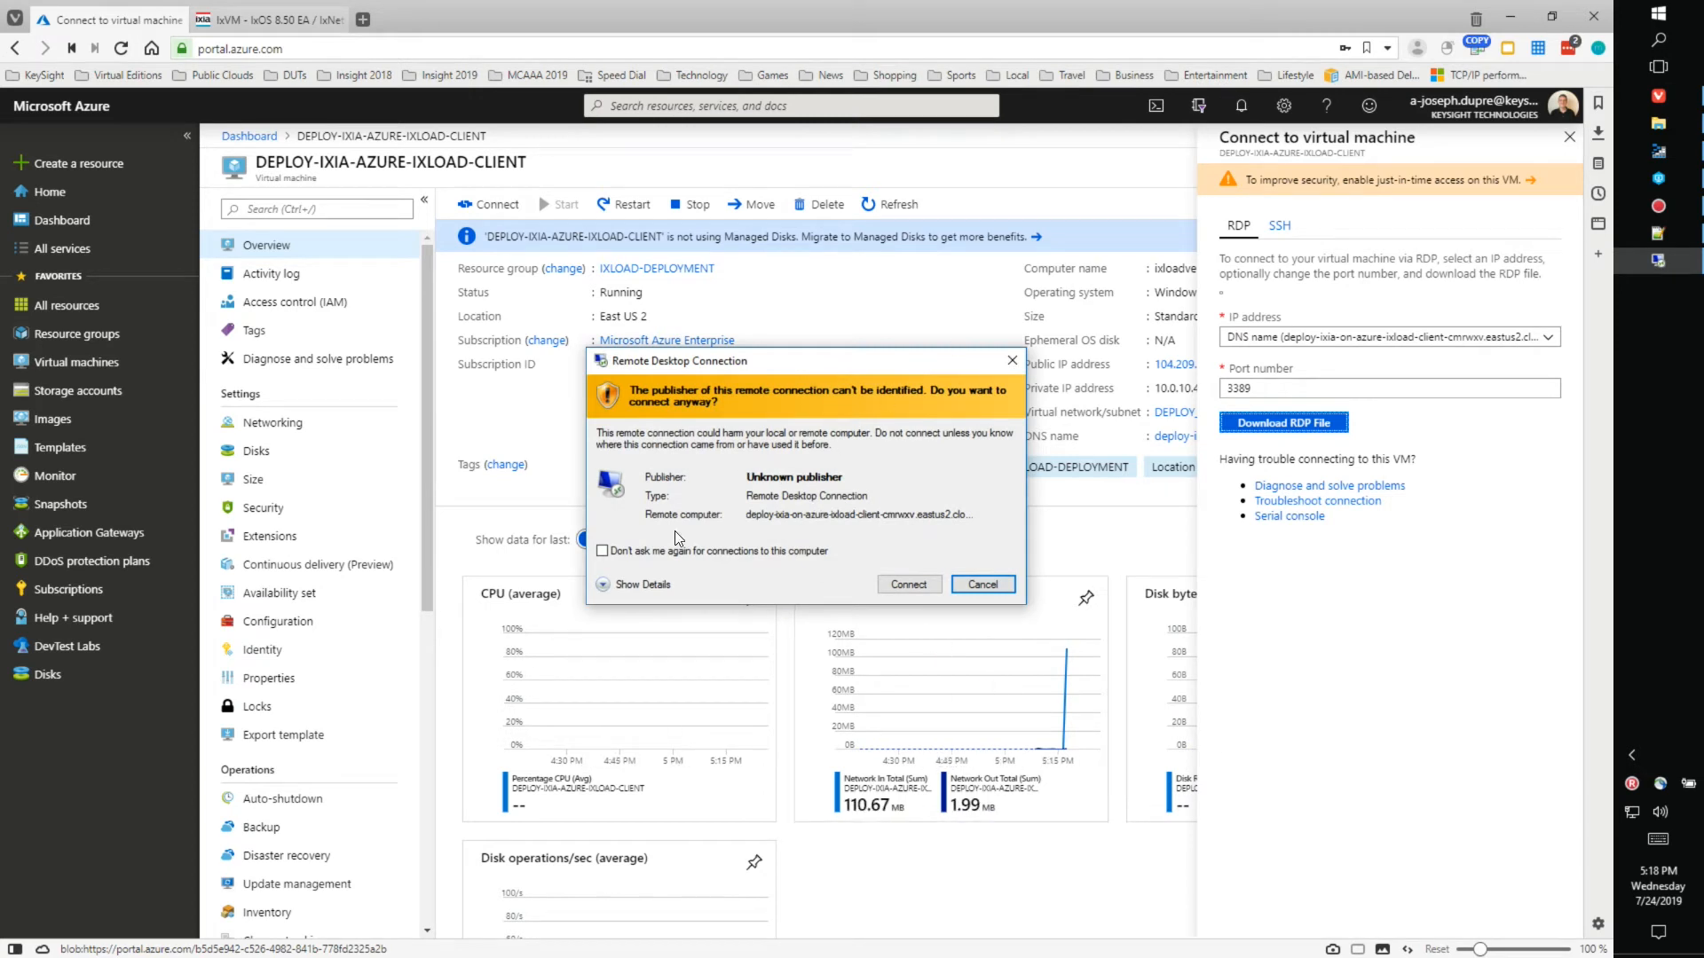
- Sign into the client VM over RDP as \Ixia-Admin, accepting the publisher and certificate warnings
{"action": "left_click", "coordinate": [603, 551]}
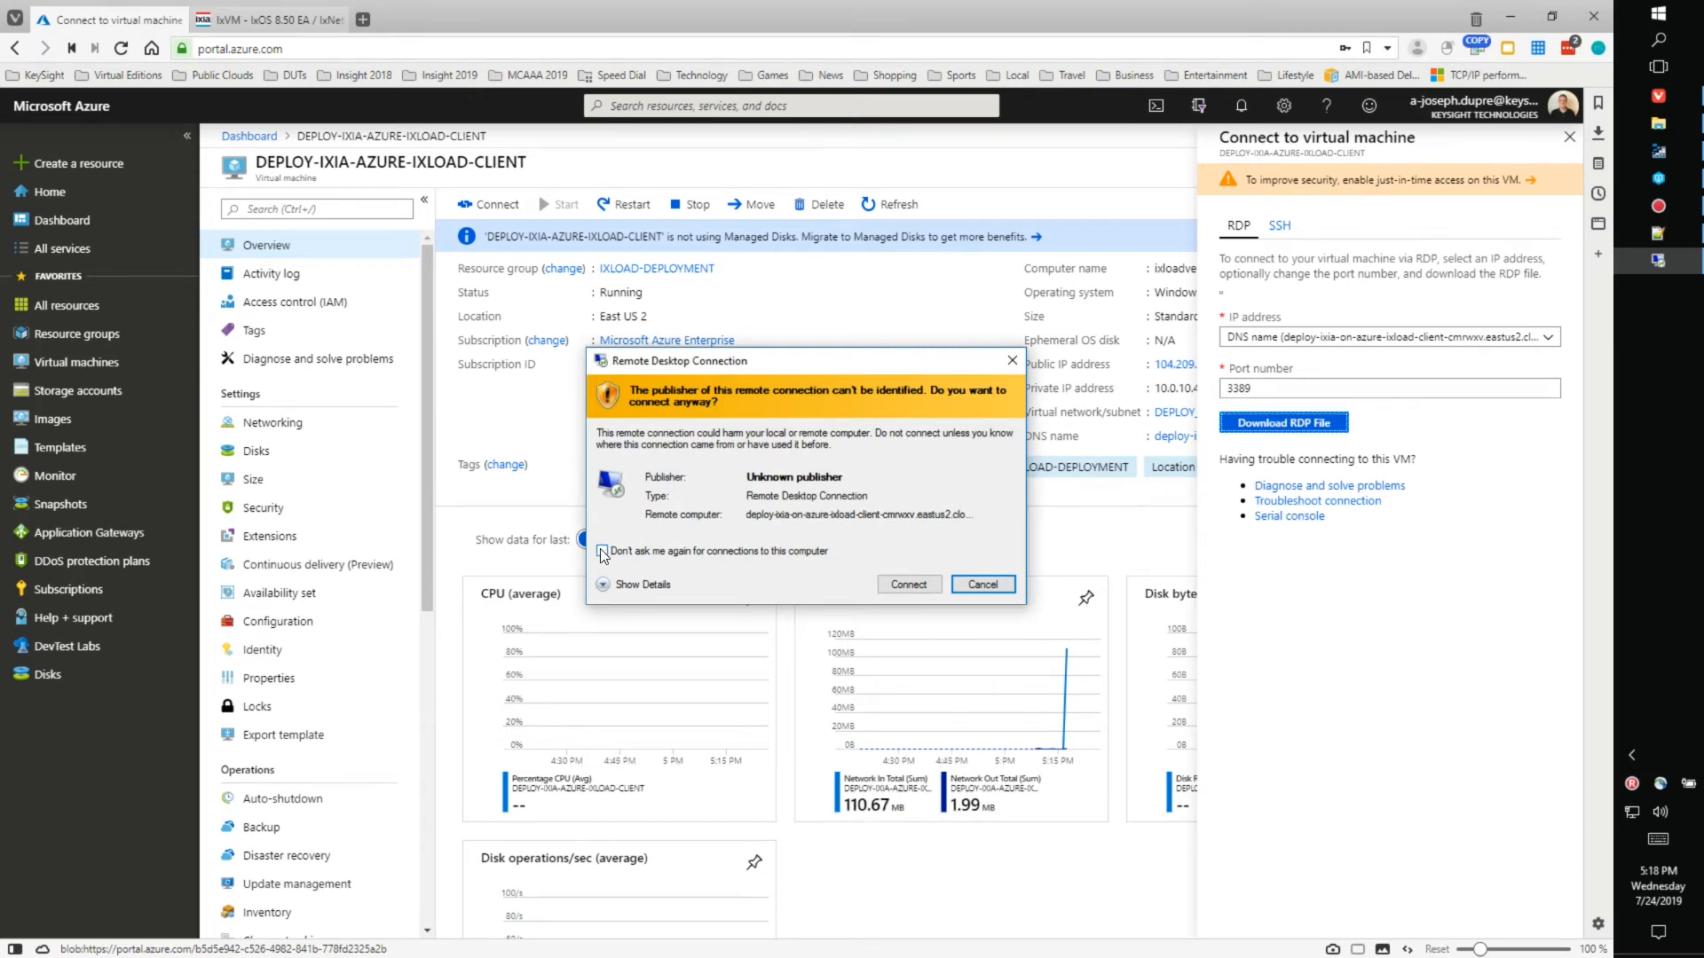
{"action": "left_click", "coordinate": [898, 585]}
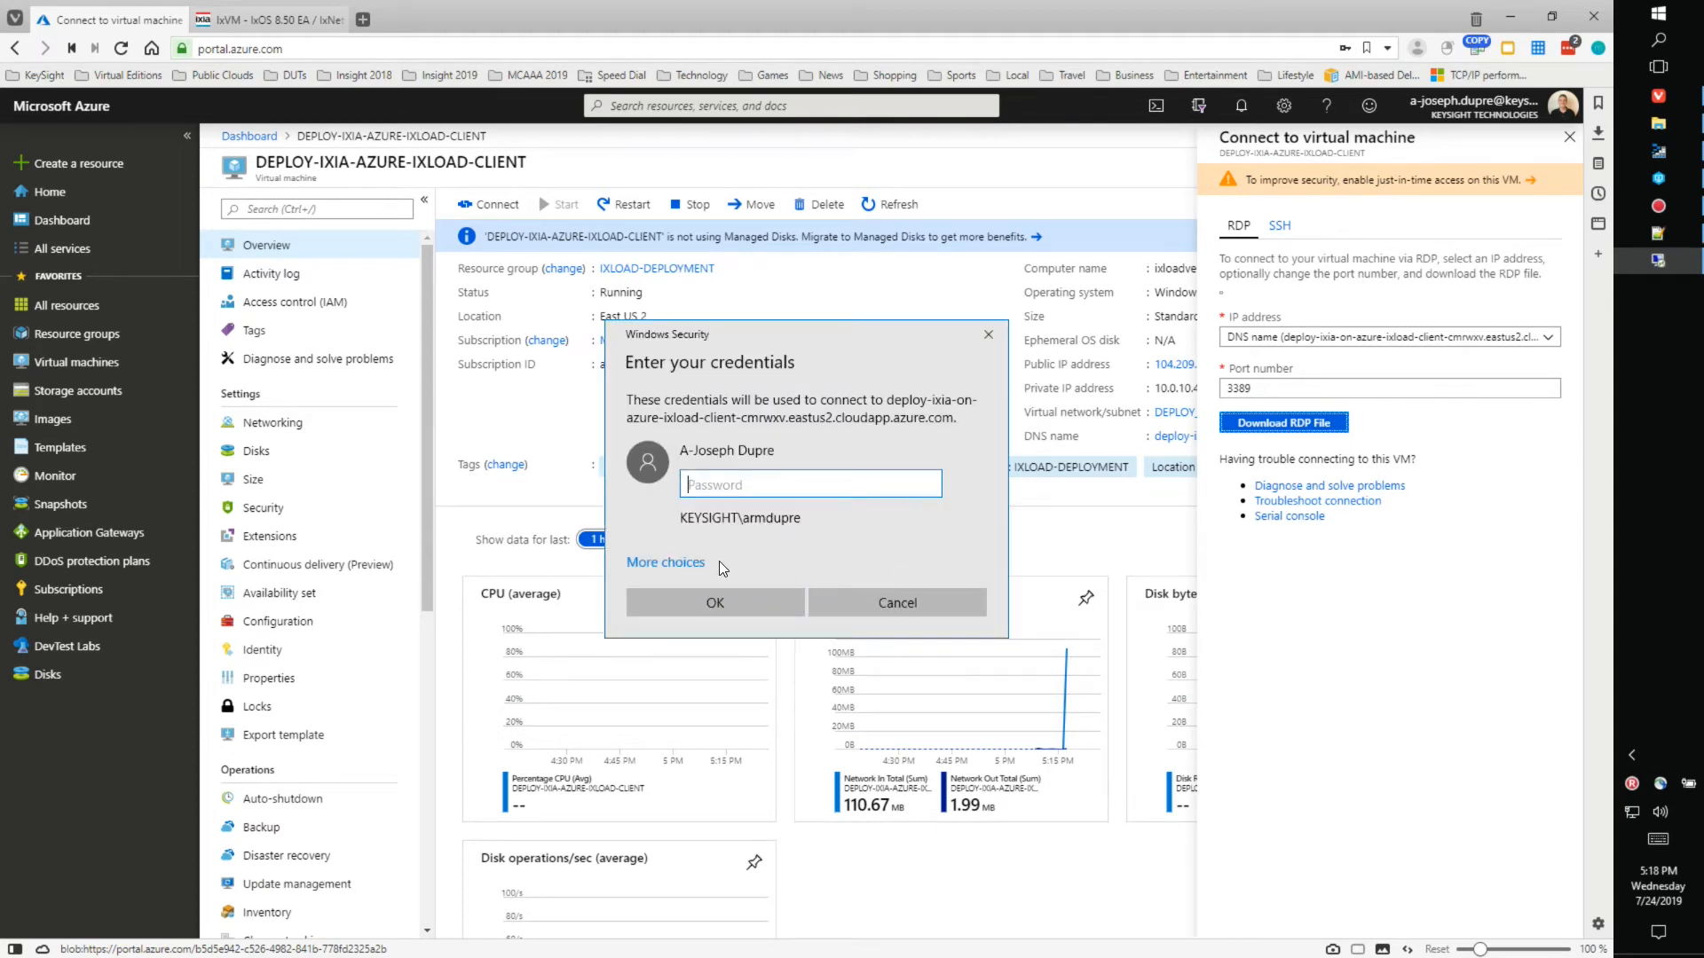
{"action": "left_click", "coordinate": [680, 569]}
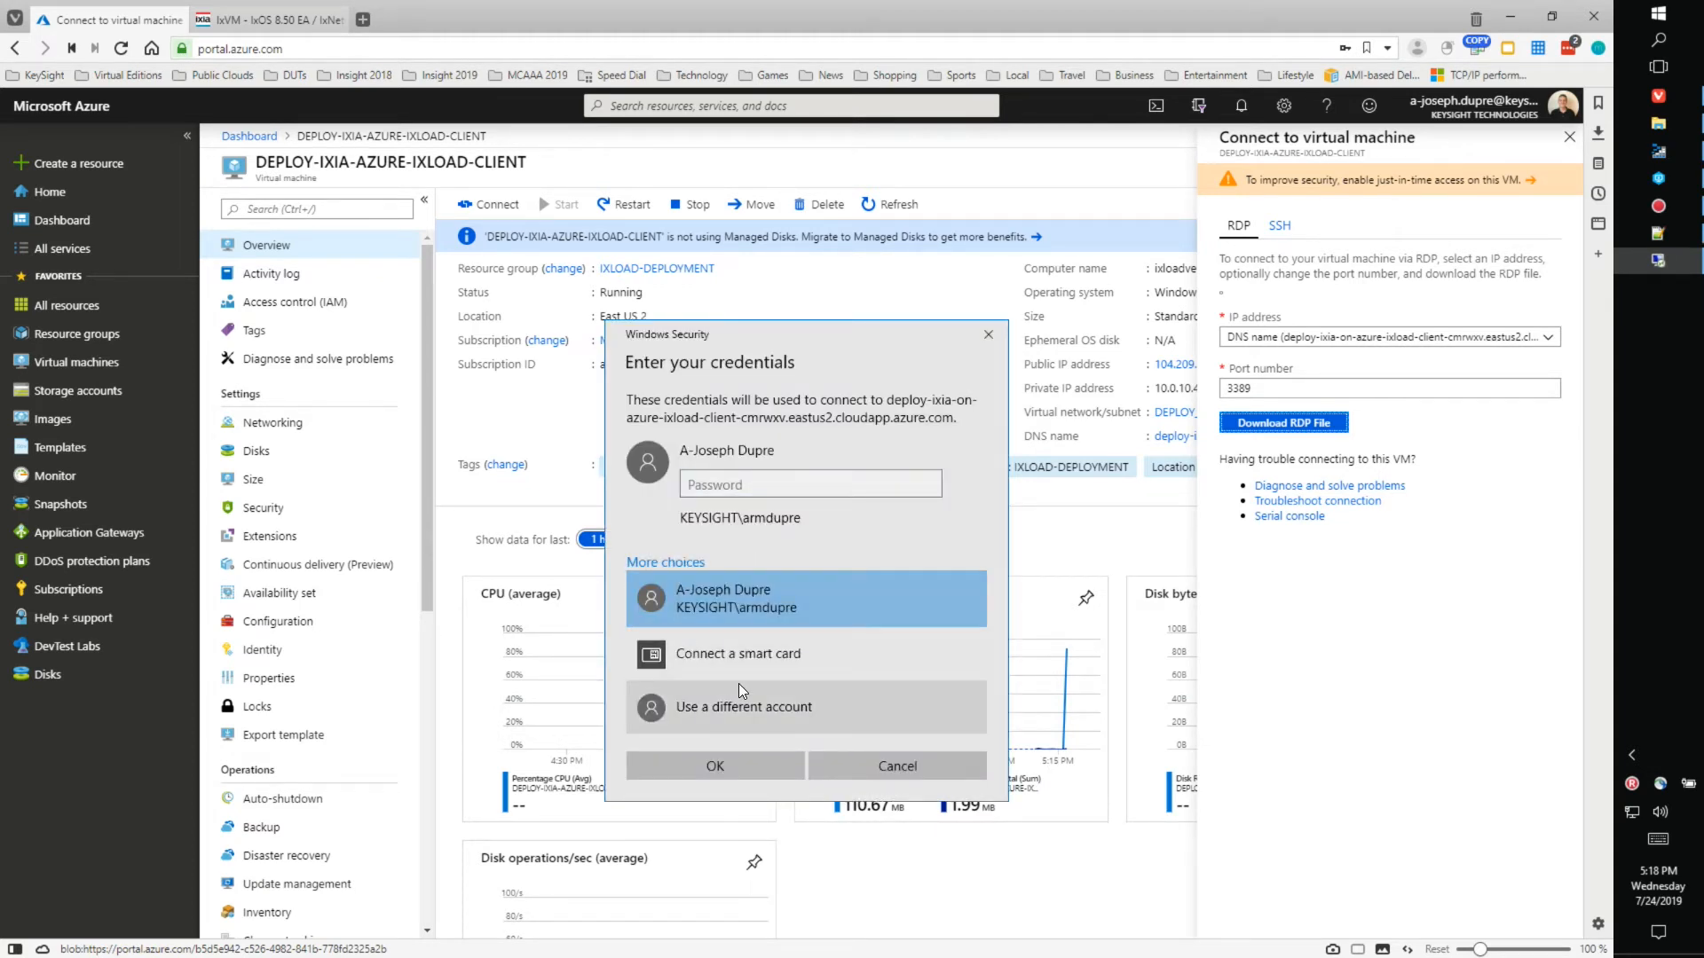
{"action": "left_click", "coordinate": [753, 706]}
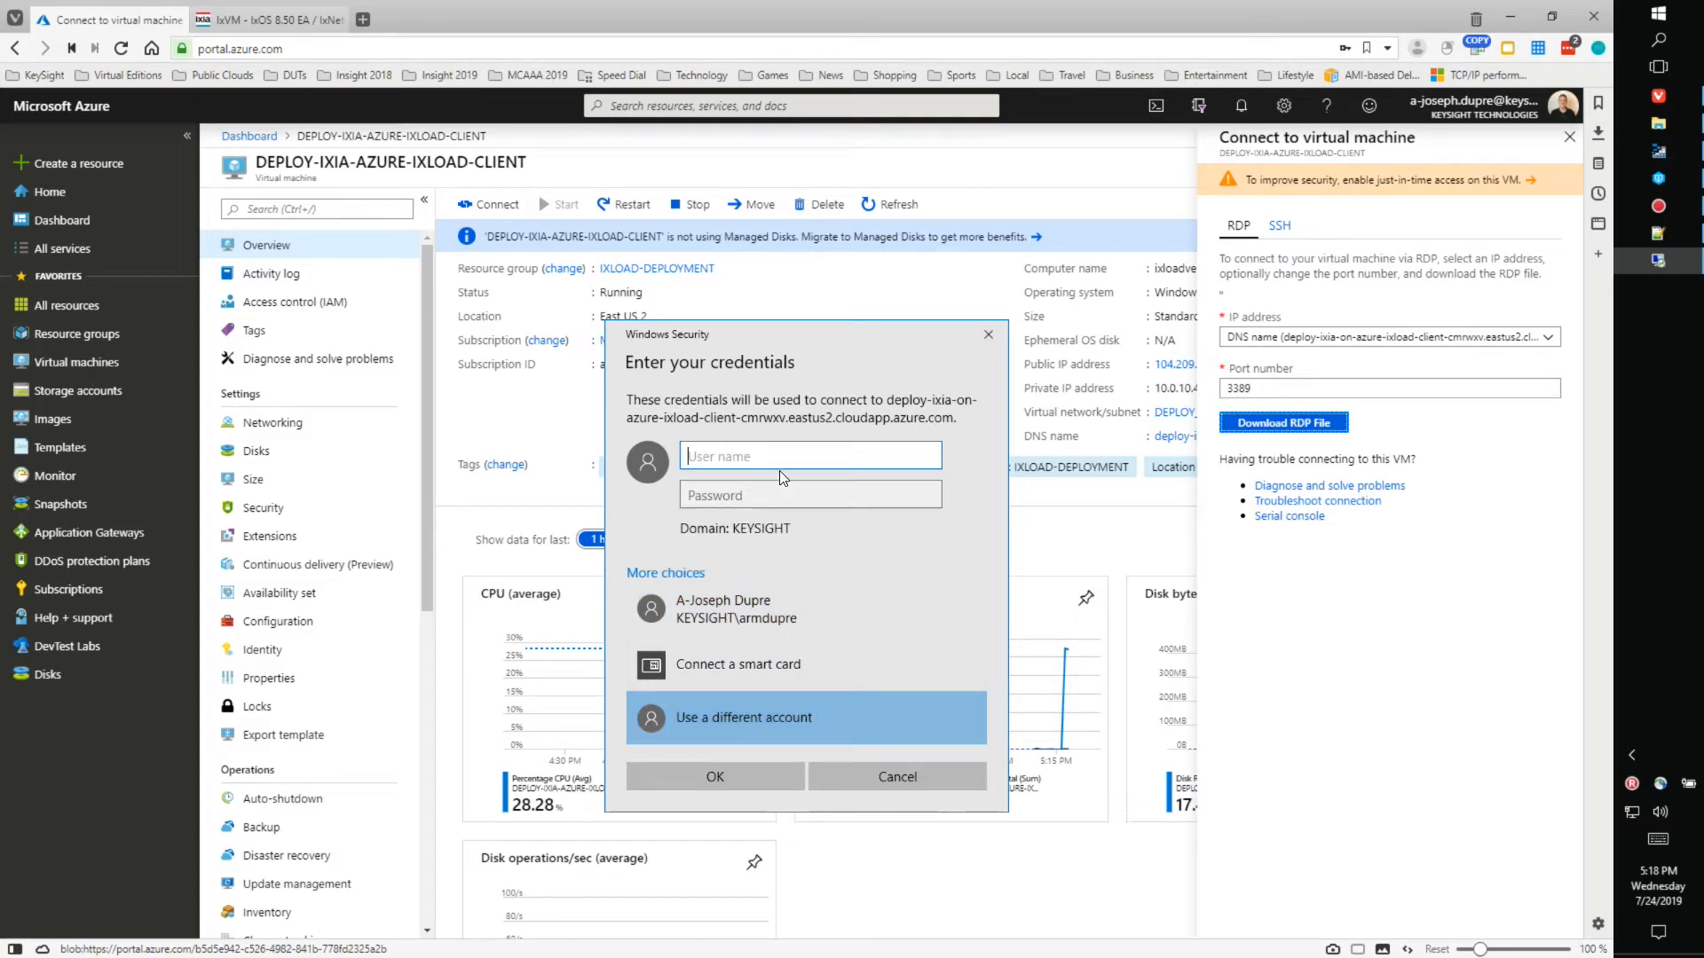
{"action": "type", "text": "\\Ixia-Admin"}
{"action": "left_click", "coordinate": [801, 506]}
{"action": "type", "text": "********"}
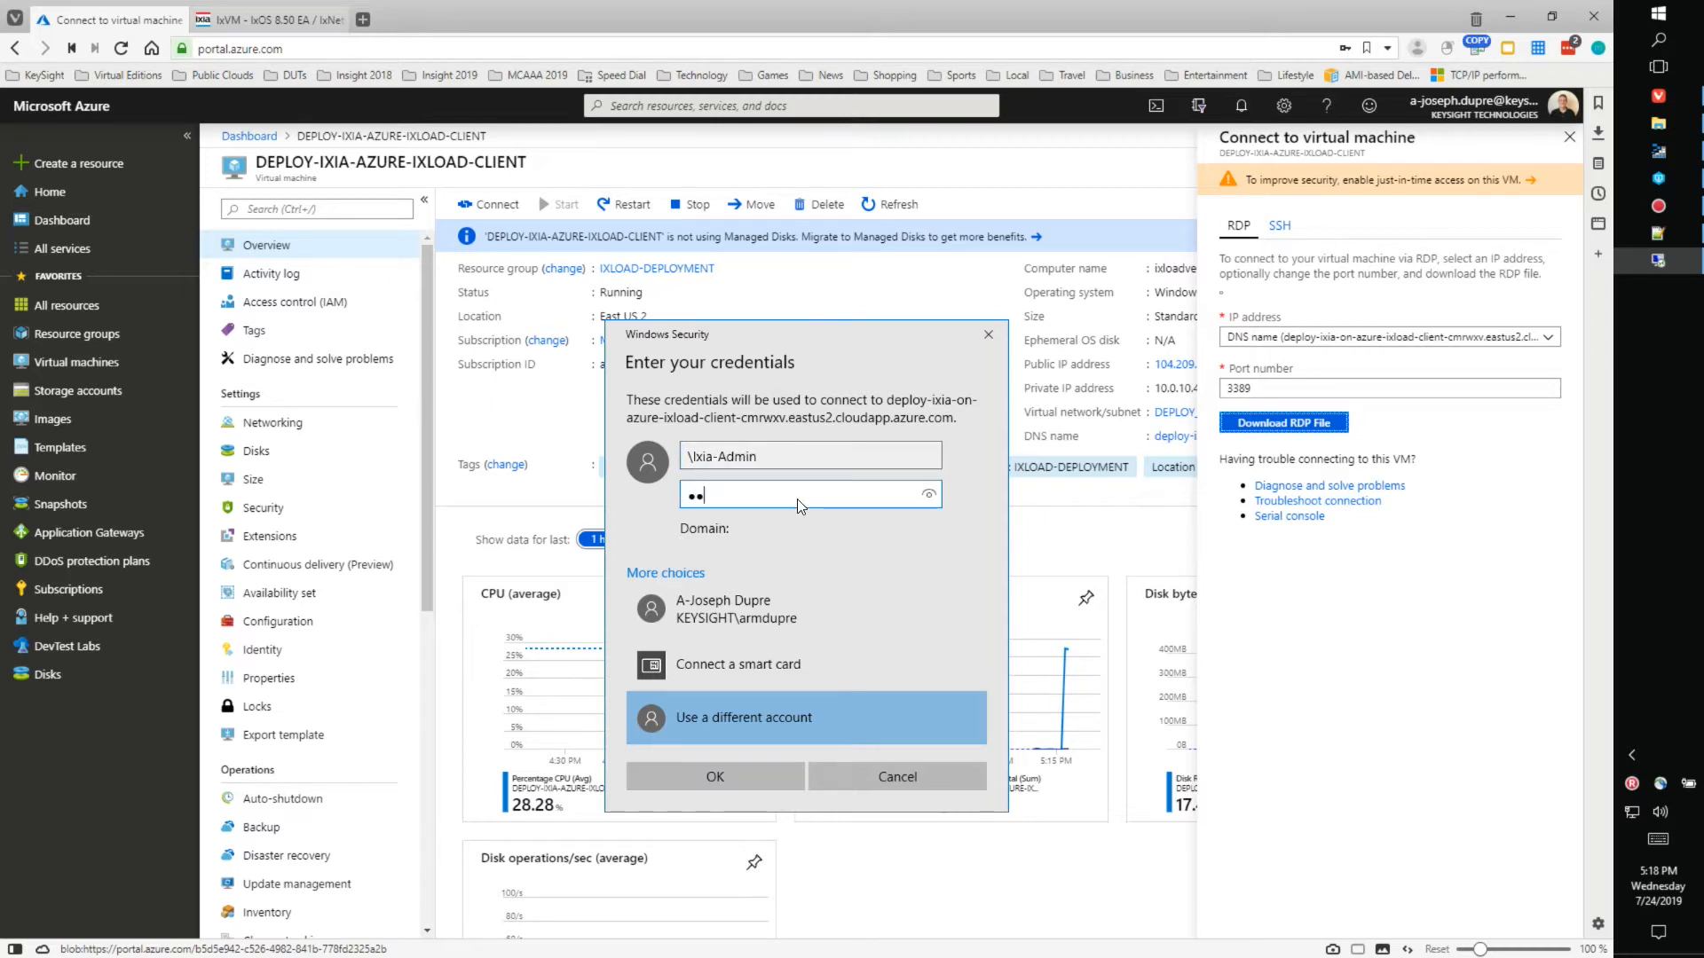
{"action": "type", "text": "*****"}
{"action": "left_click", "coordinate": [708, 769]}
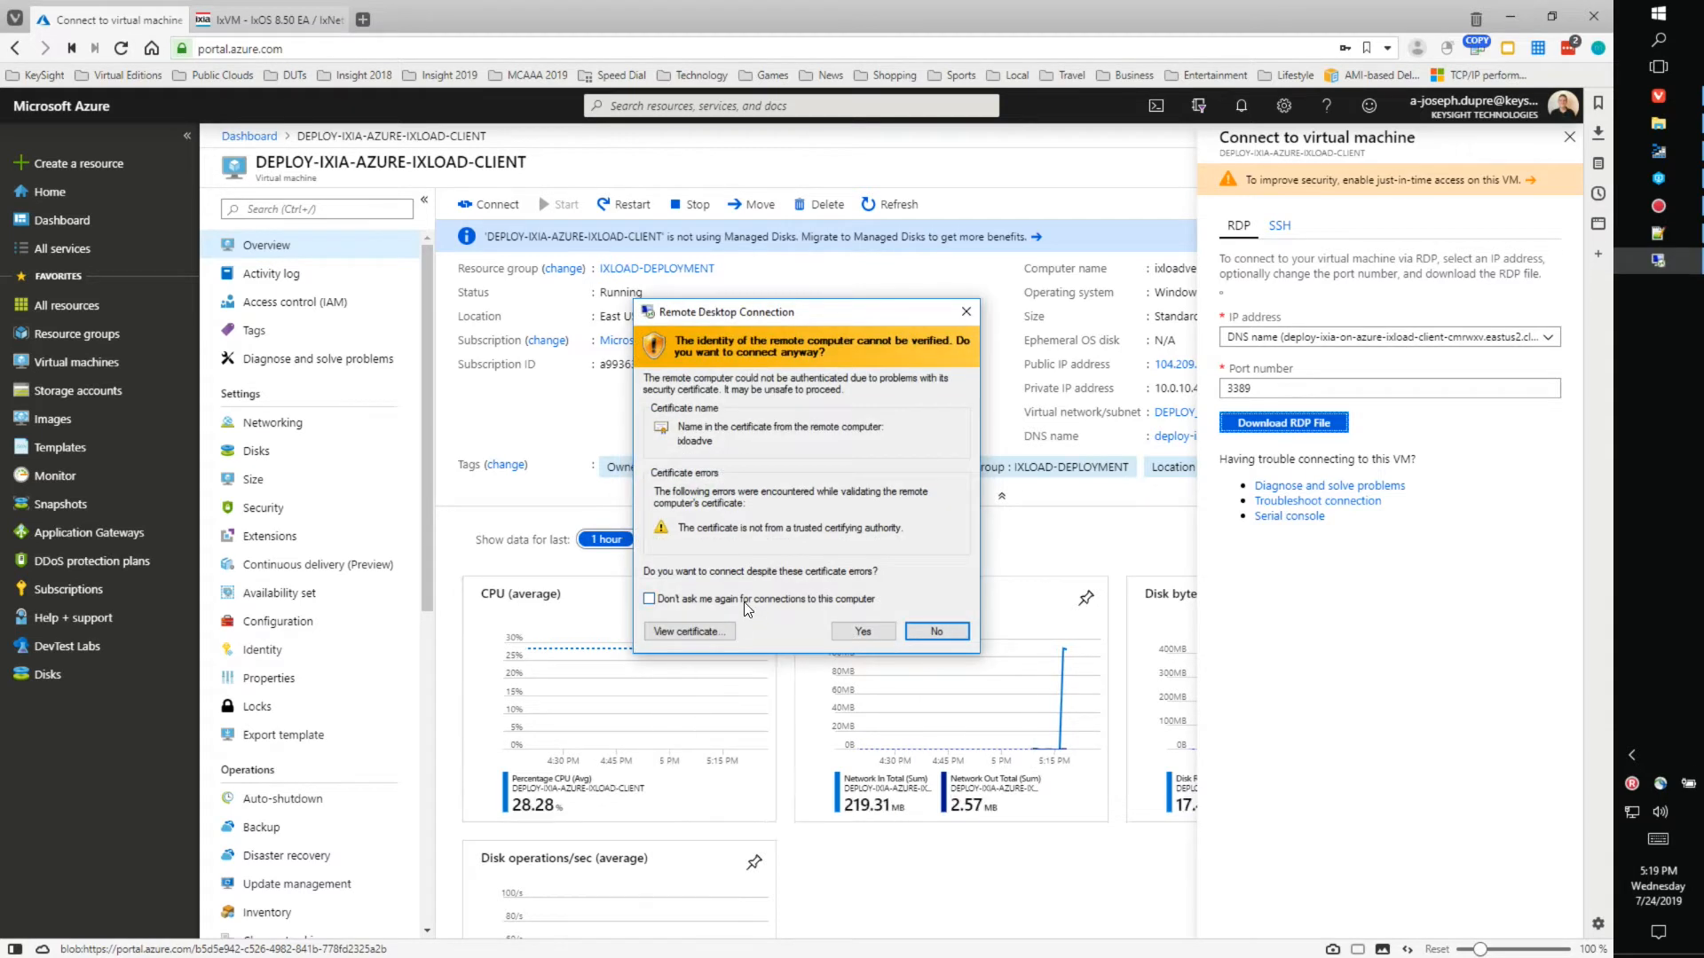
{"action": "left_click", "coordinate": [847, 632]}
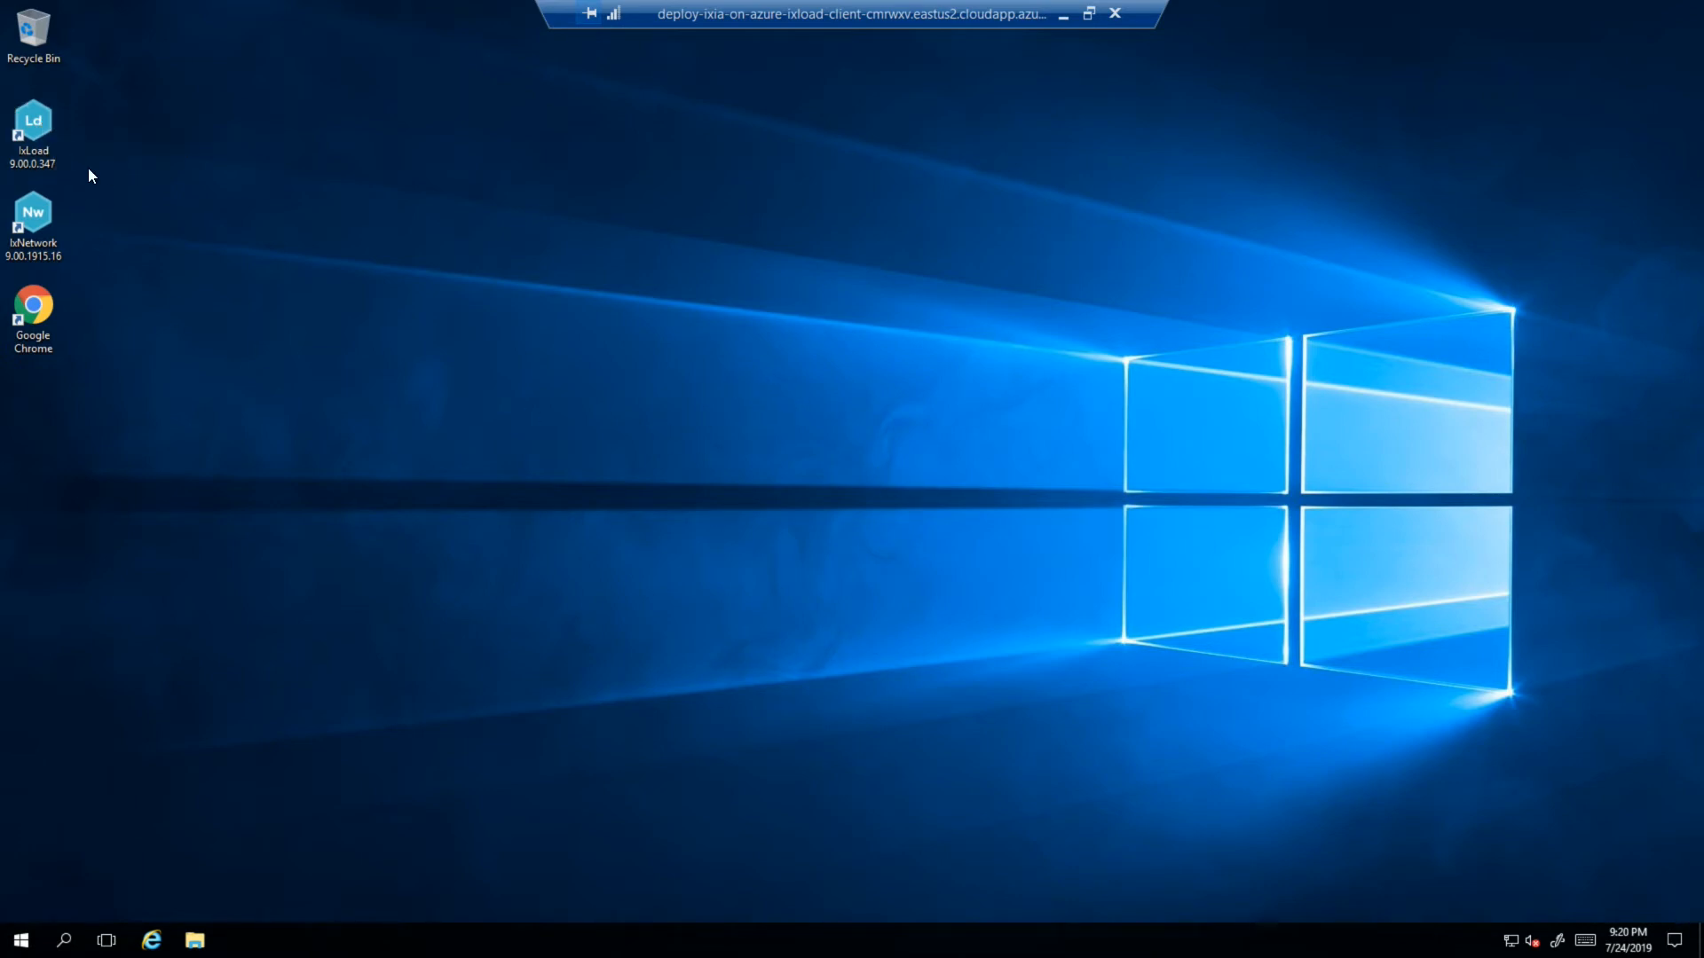
- Launch IxLoad from its desktop shortcut on the client VM
{"action": "double_click", "coordinate": [30, 128]}
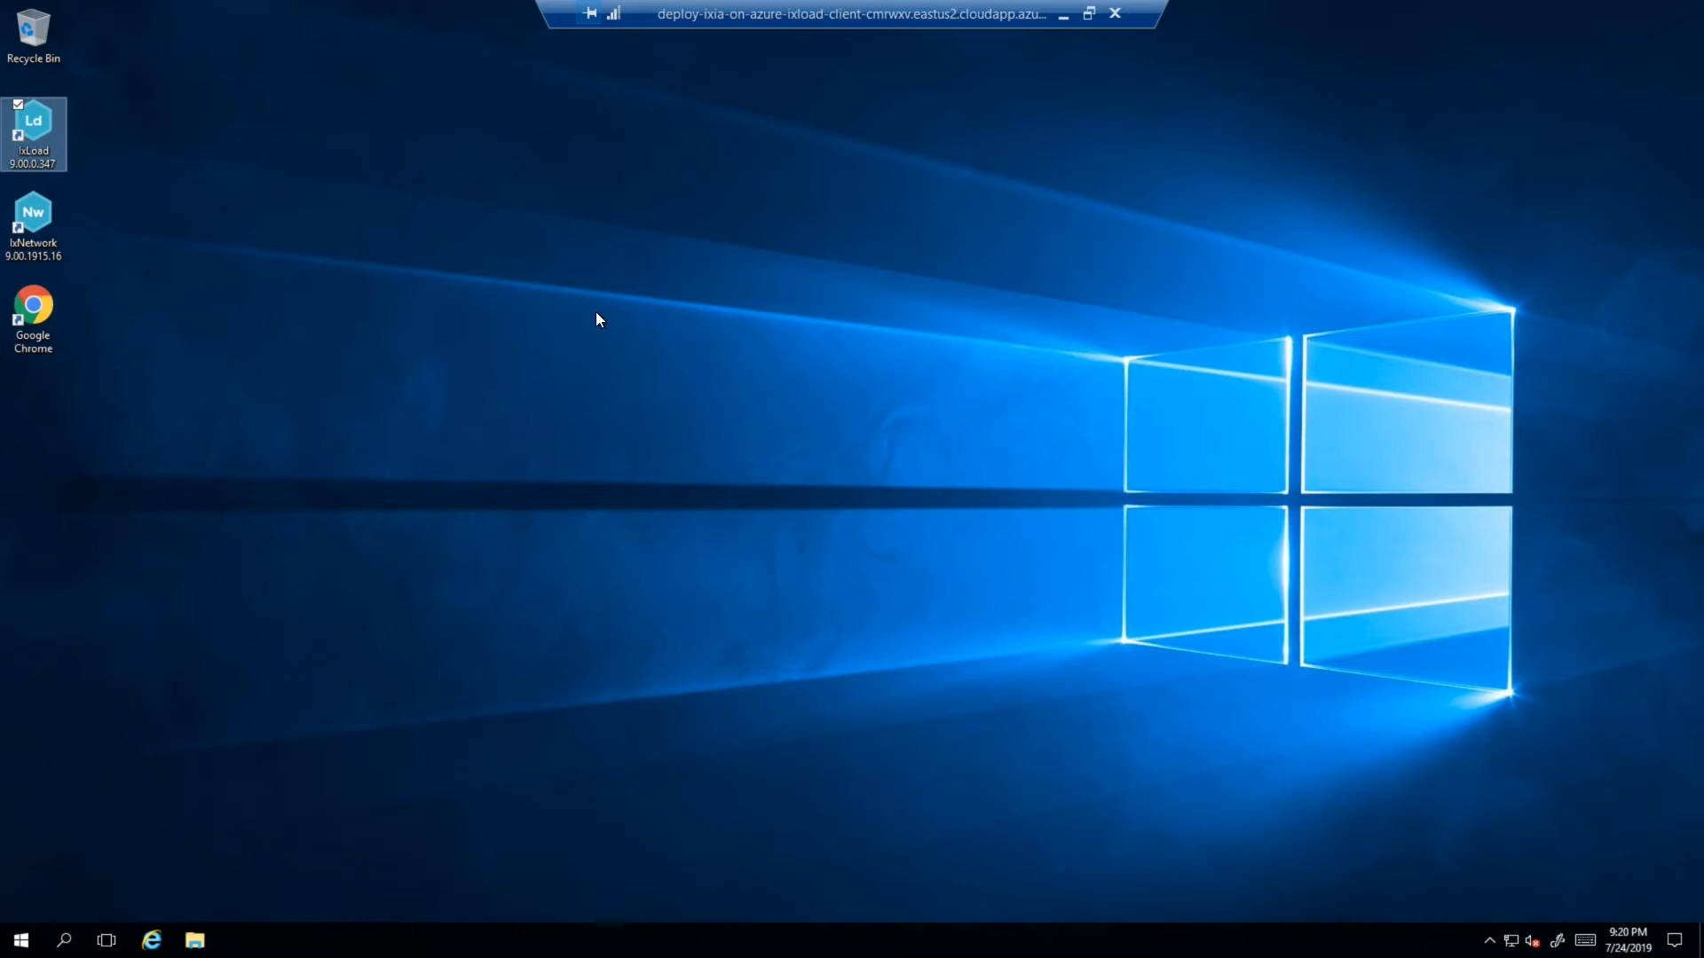
{"action": "key", "text": "Return"}
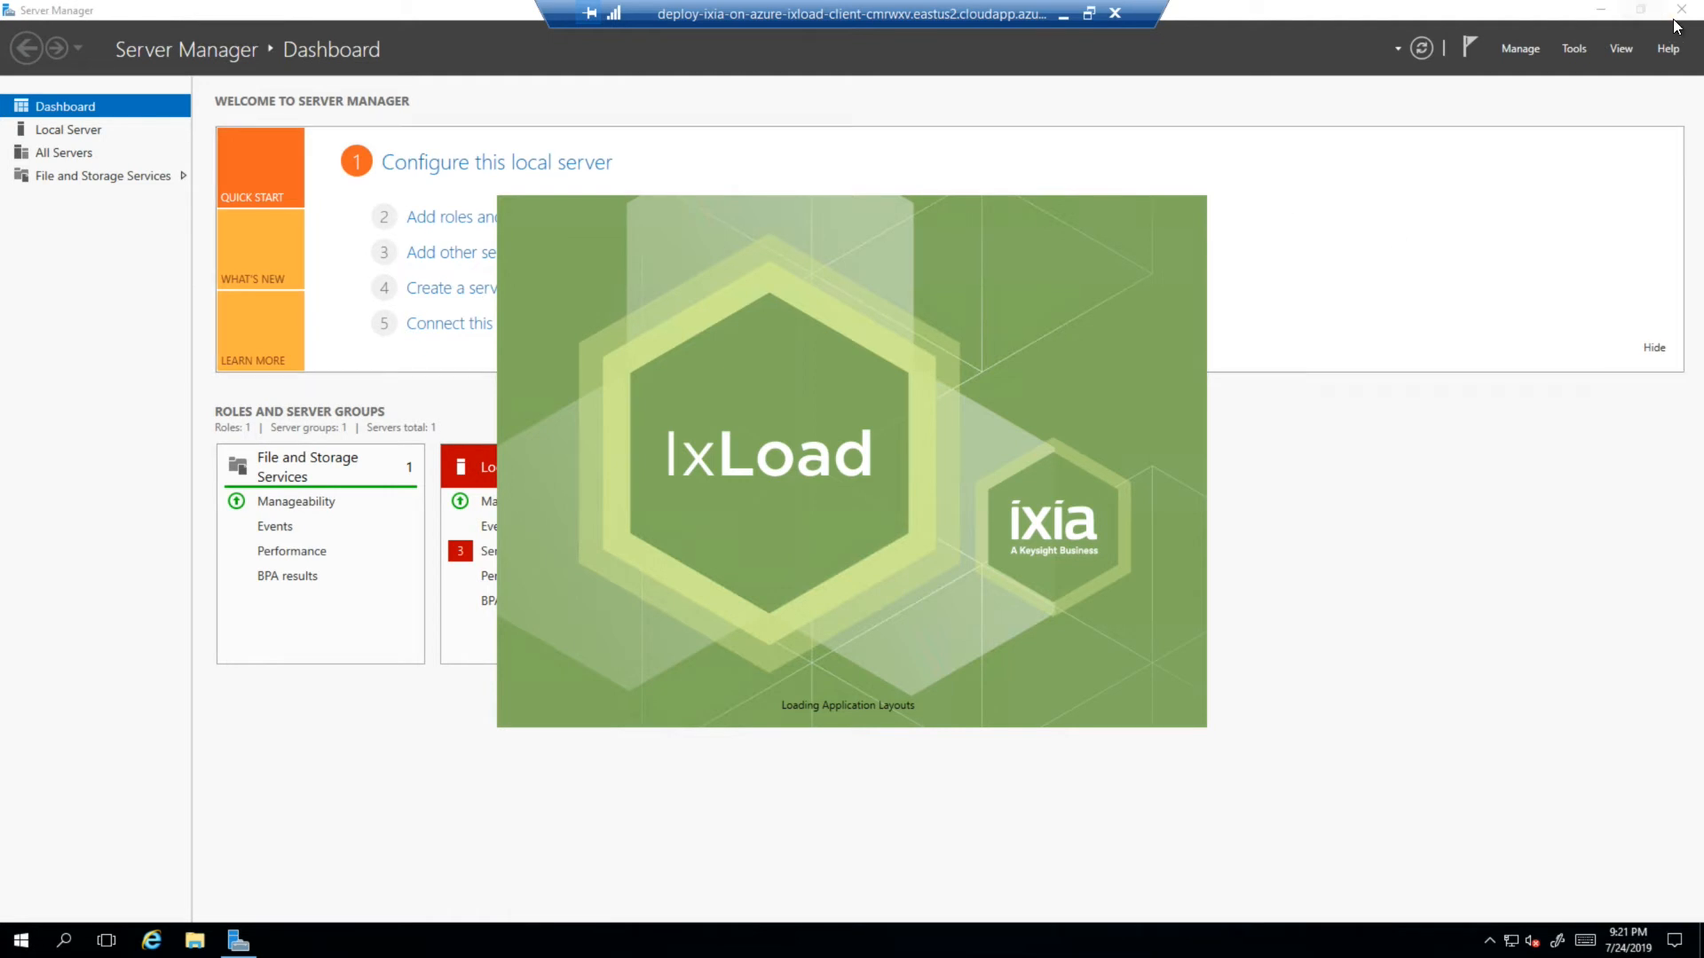
- Minimize Server Manager while IxLoad loads to its Ixia account sign-in prompt
{"action": "left_click", "coordinate": [1602, 12]}
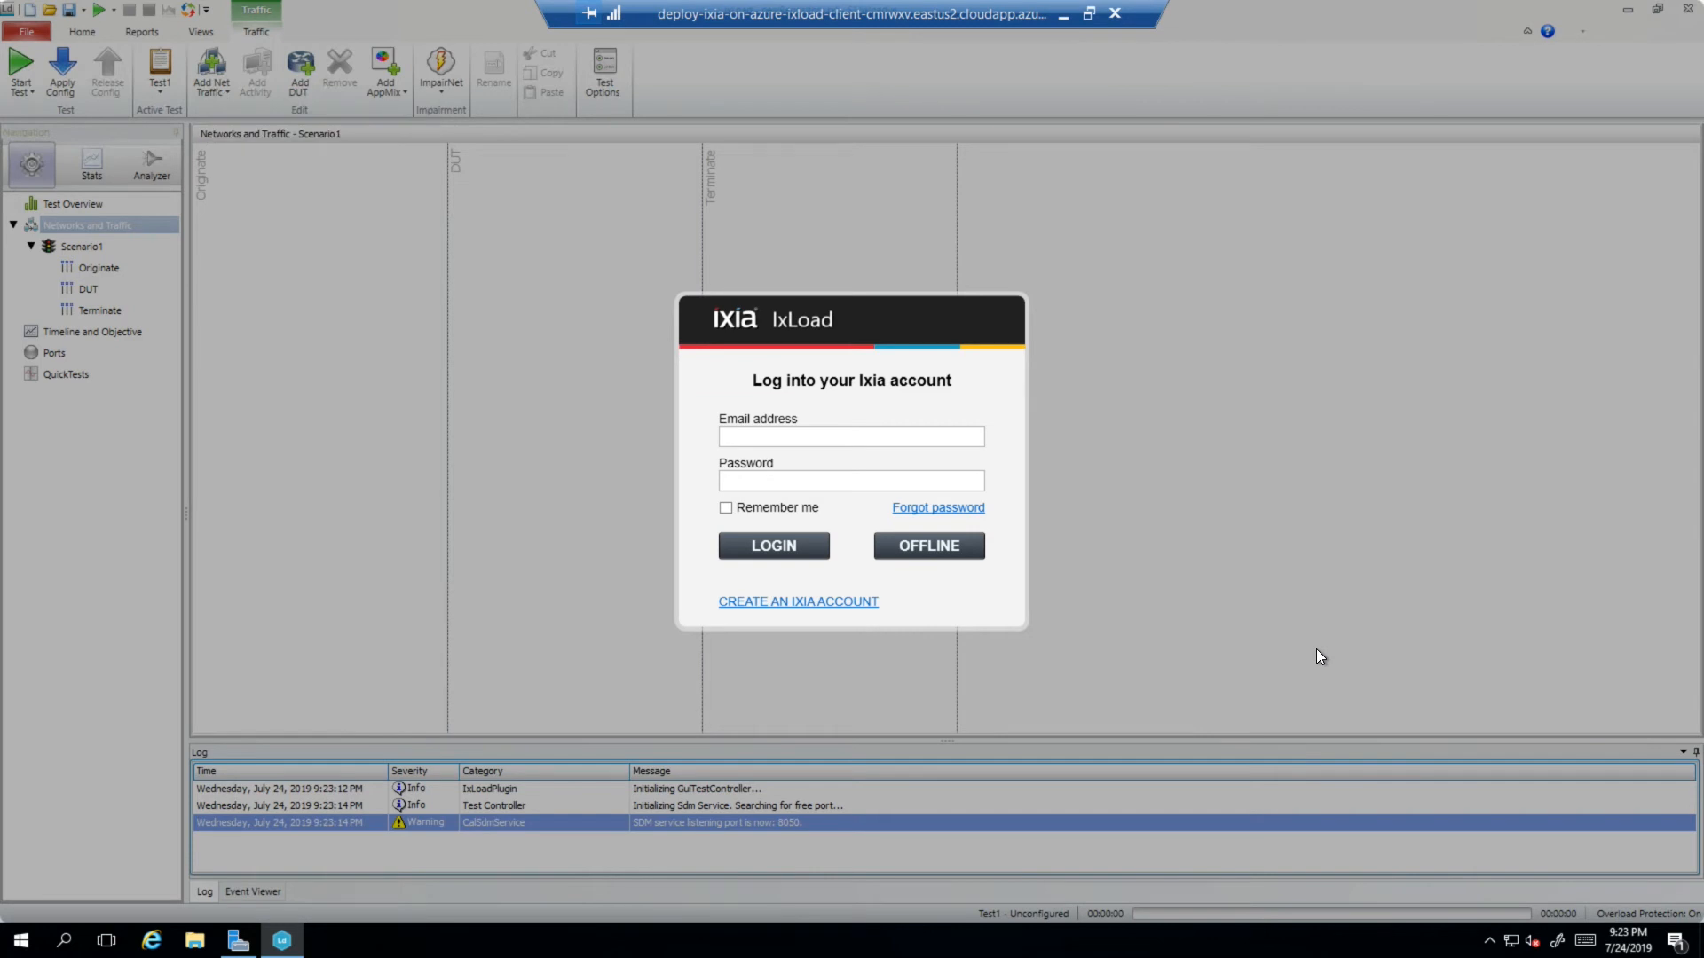
- Run IxLoad offline on the empty Ports page and shrink the RDP session beside Azure Portal
{"action": "left_click", "coordinate": [946, 544]}
{"action": "left_click", "coordinate": [882, 583]}
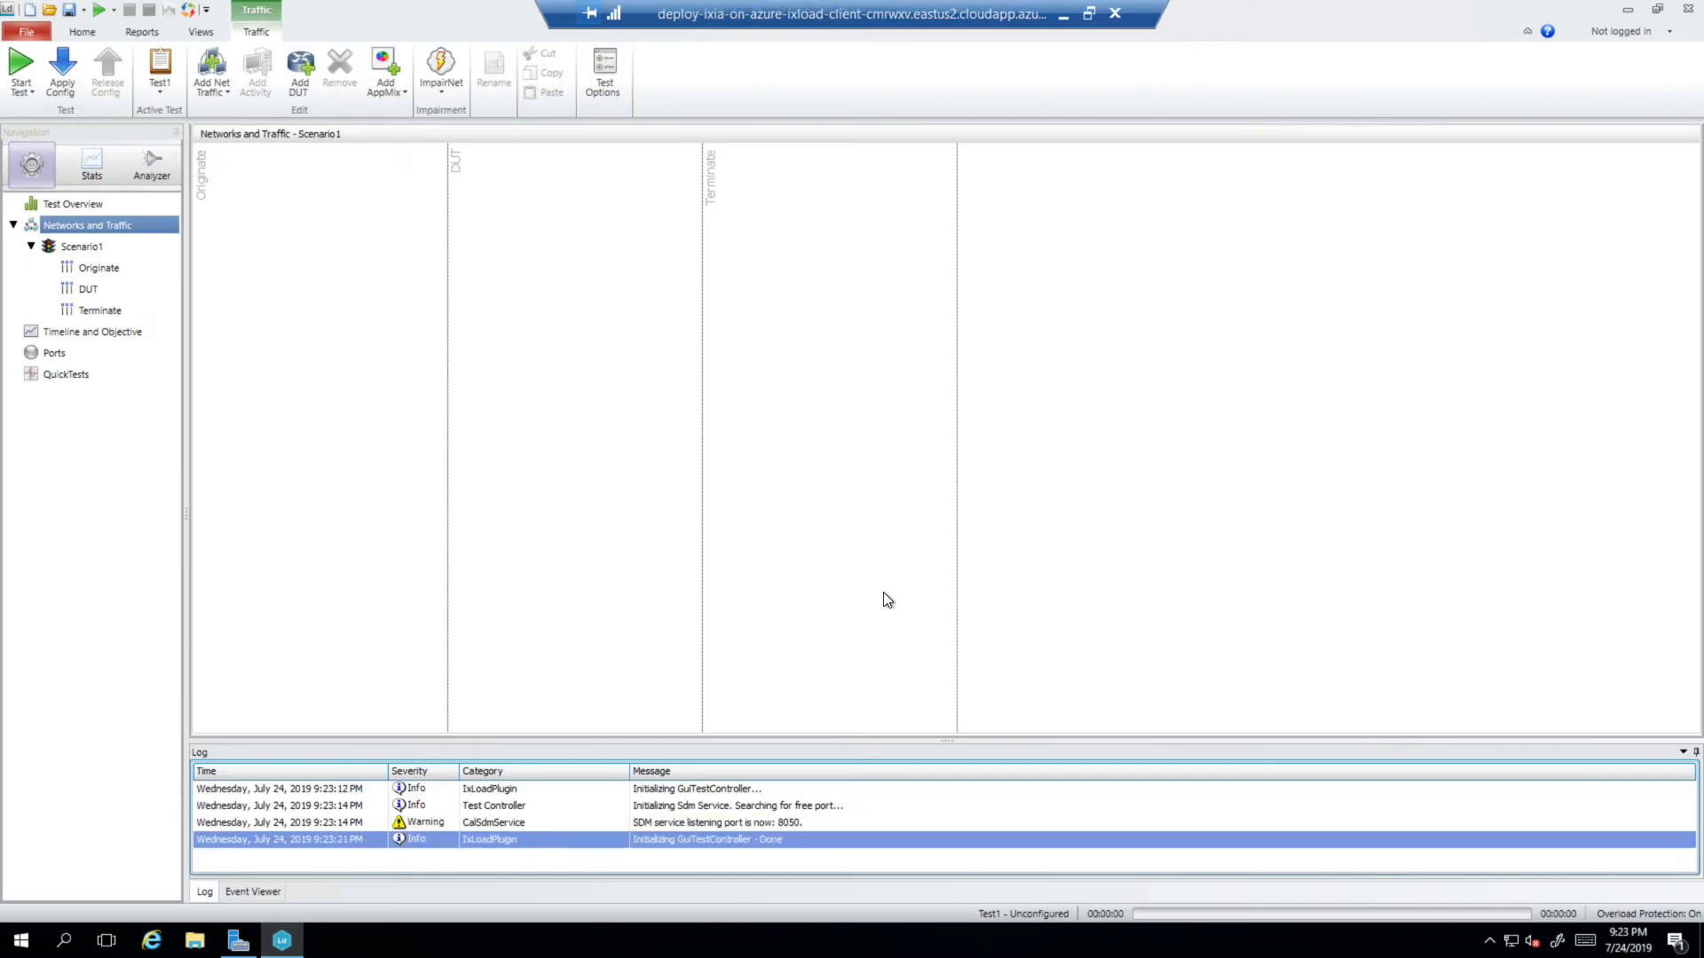
{"action": "left_click", "coordinate": [53, 354]}
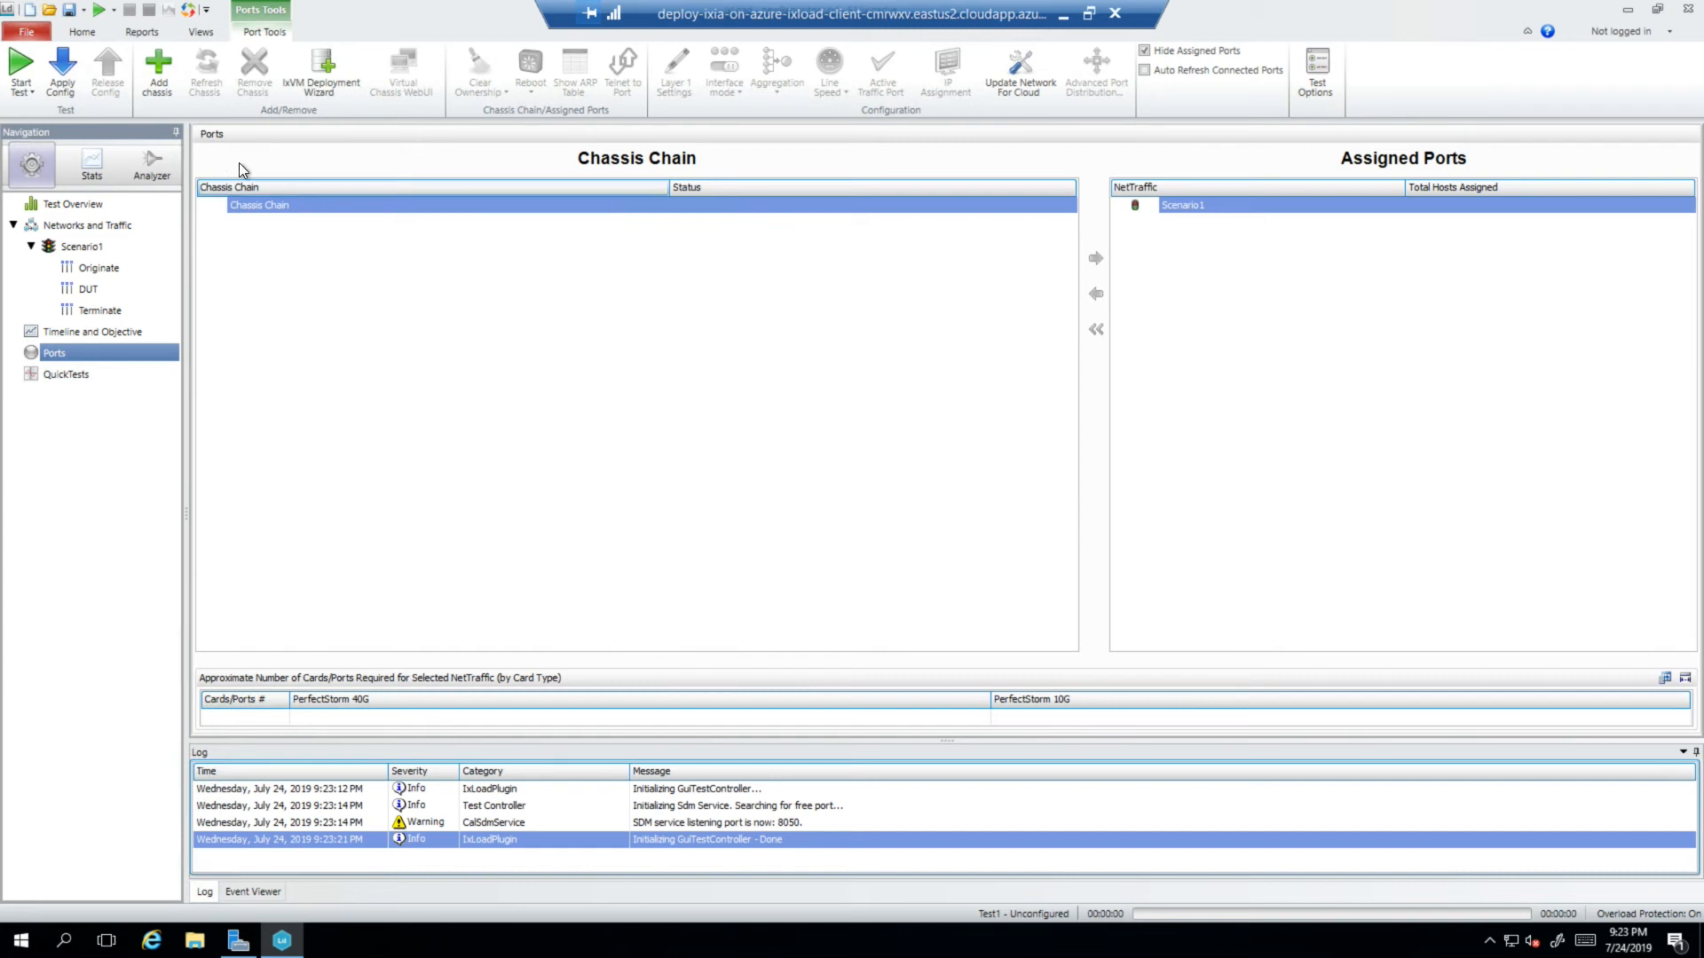
{"action": "left_click", "coordinate": [1087, 14]}
{"action": "left_click_drag", "start_coordinate": [404, 17], "coordinate": [701, 450]}
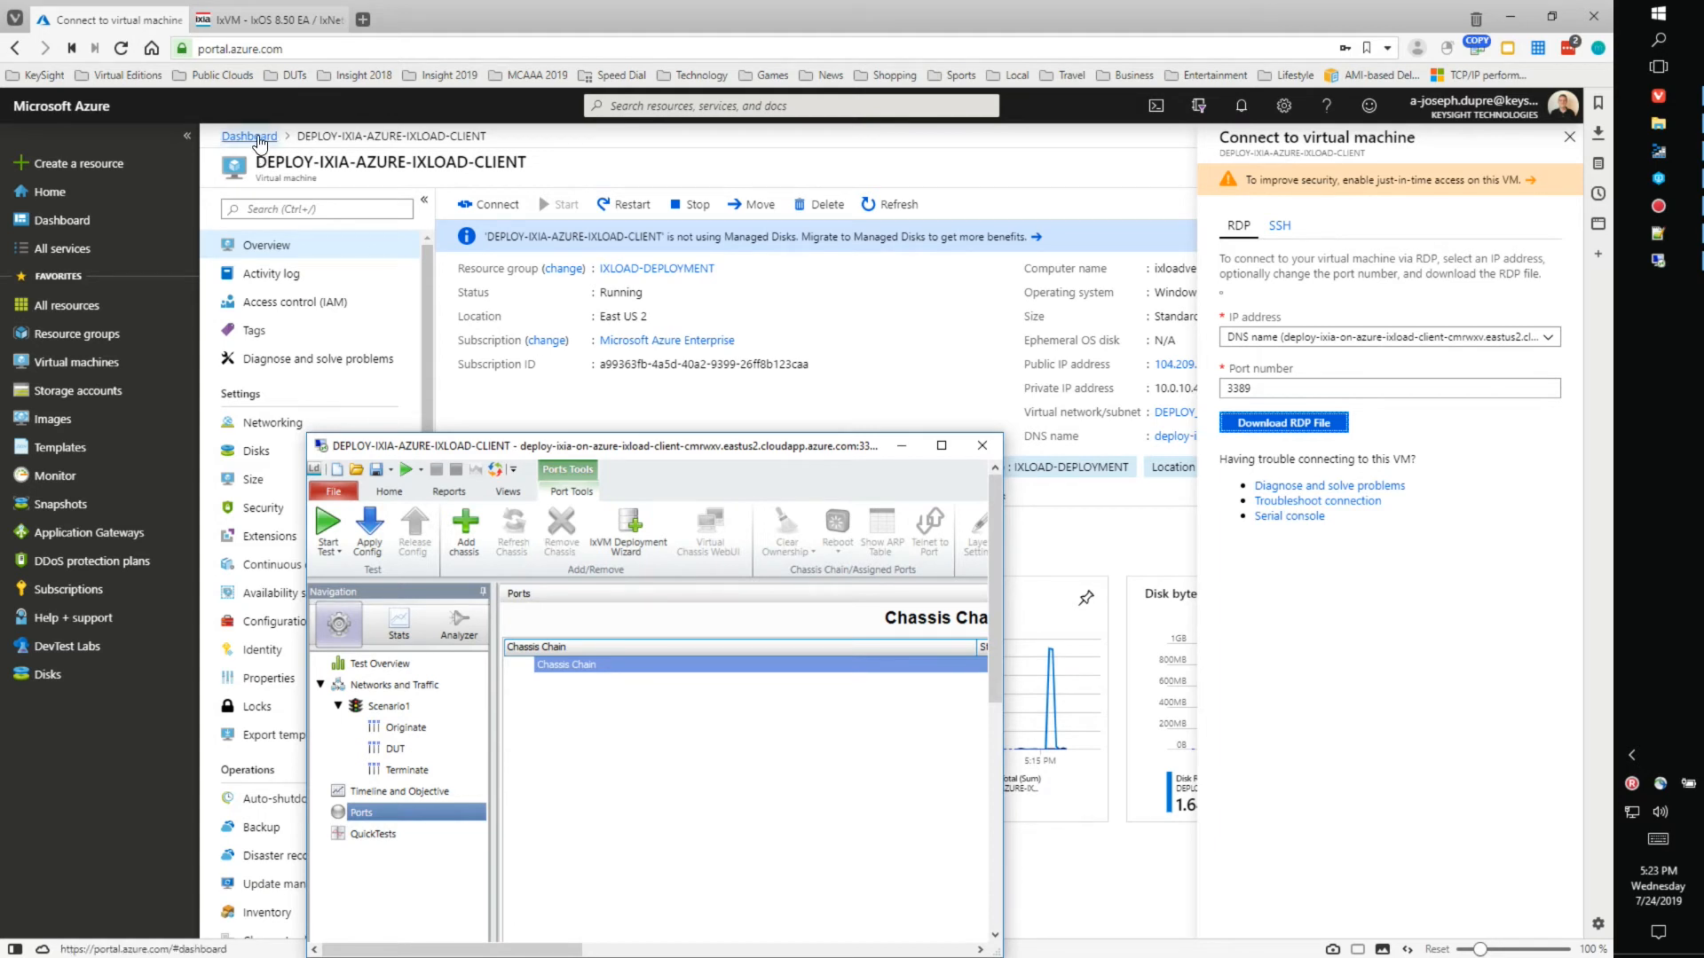
- Check both test appliances' private IPs (10.0.10.11, 10.0.10.12), then maximize the IxLoad session again
{"action": "left_click", "coordinate": [252, 137]}
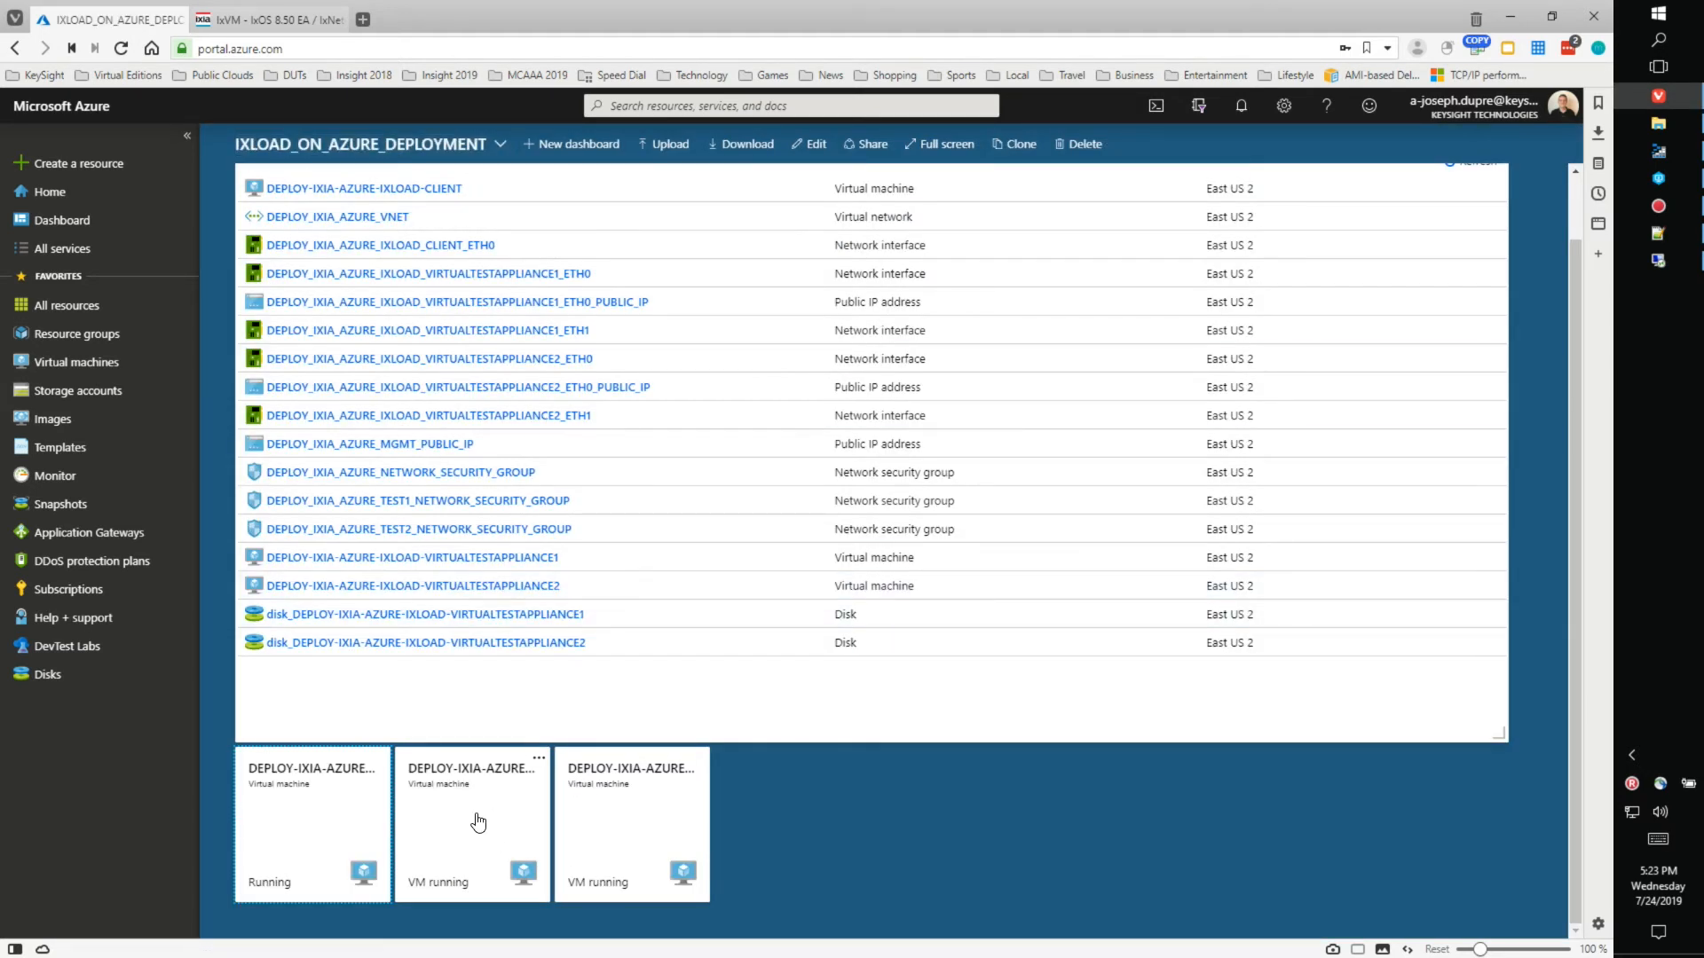
{"action": "left_click", "coordinate": [477, 818]}
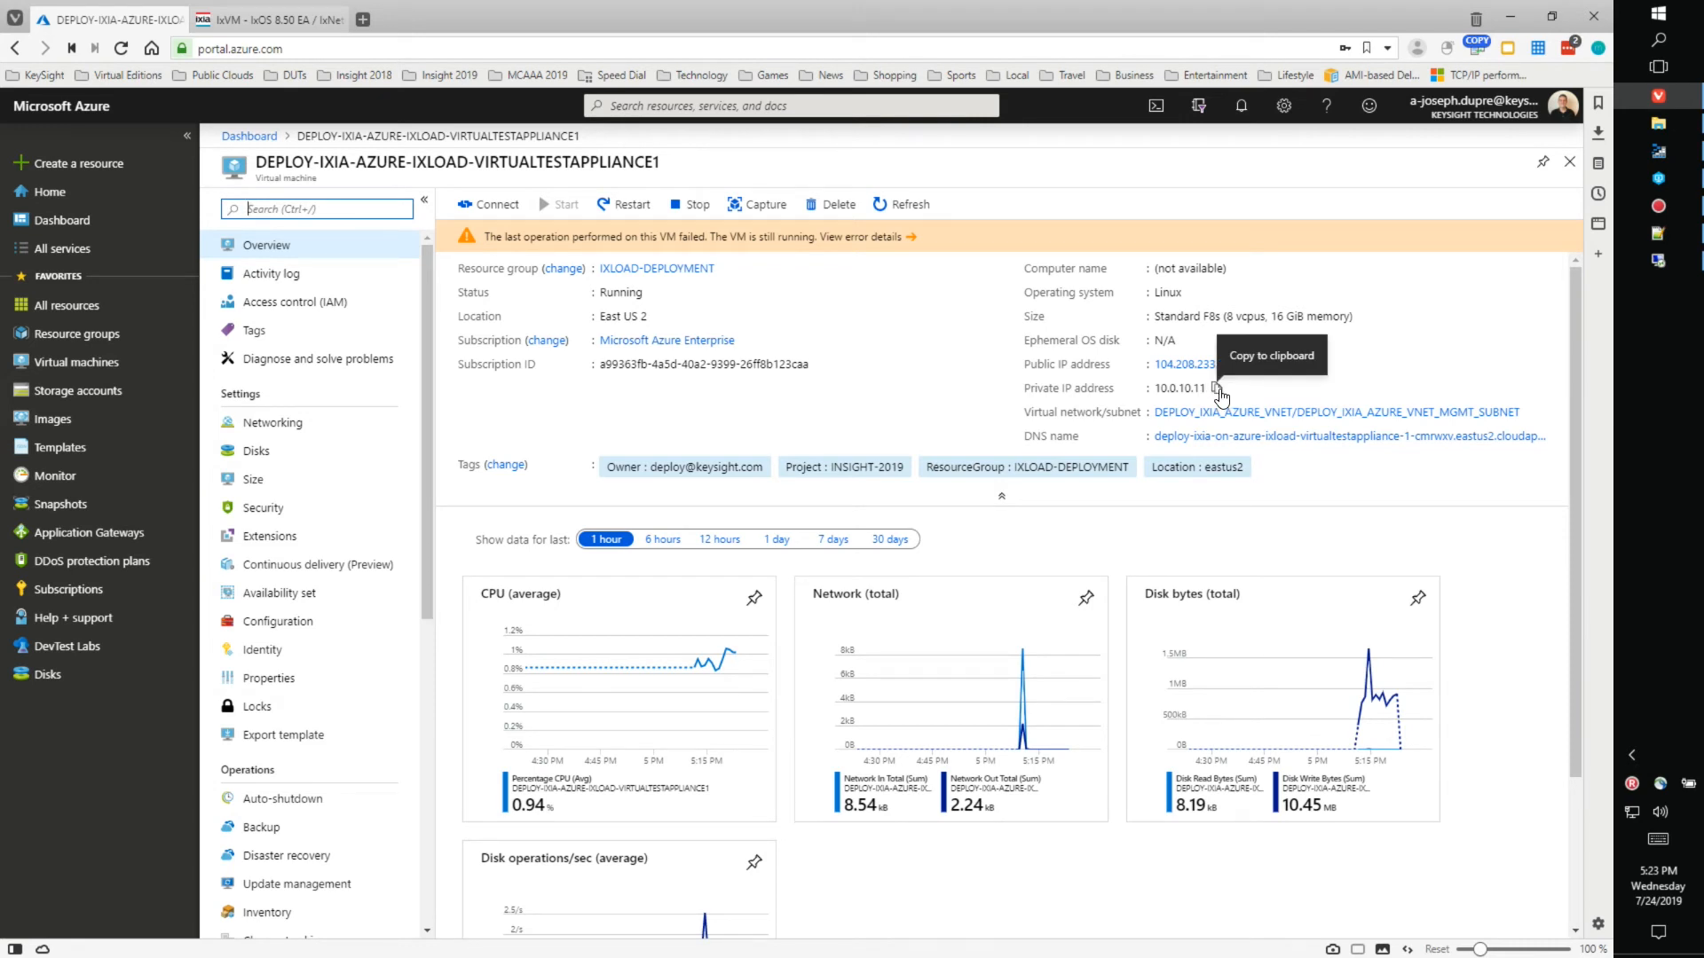
{"action": "left_click", "coordinate": [260, 138]}
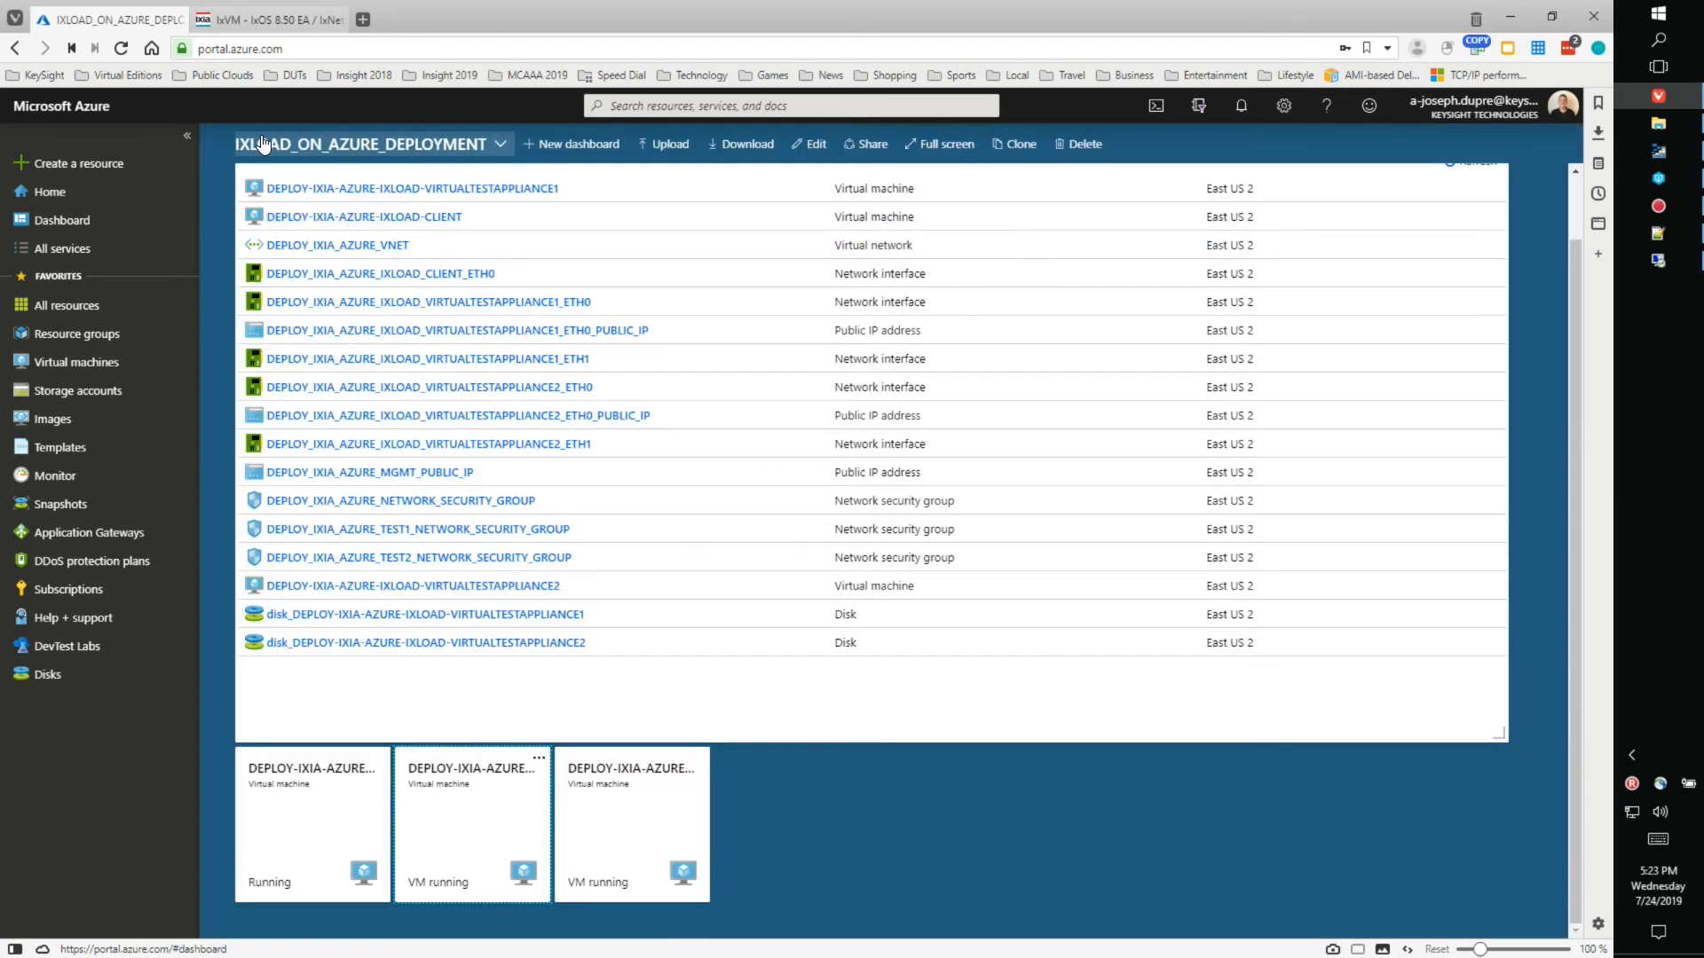
{"action": "left_click", "coordinate": [629, 826]}
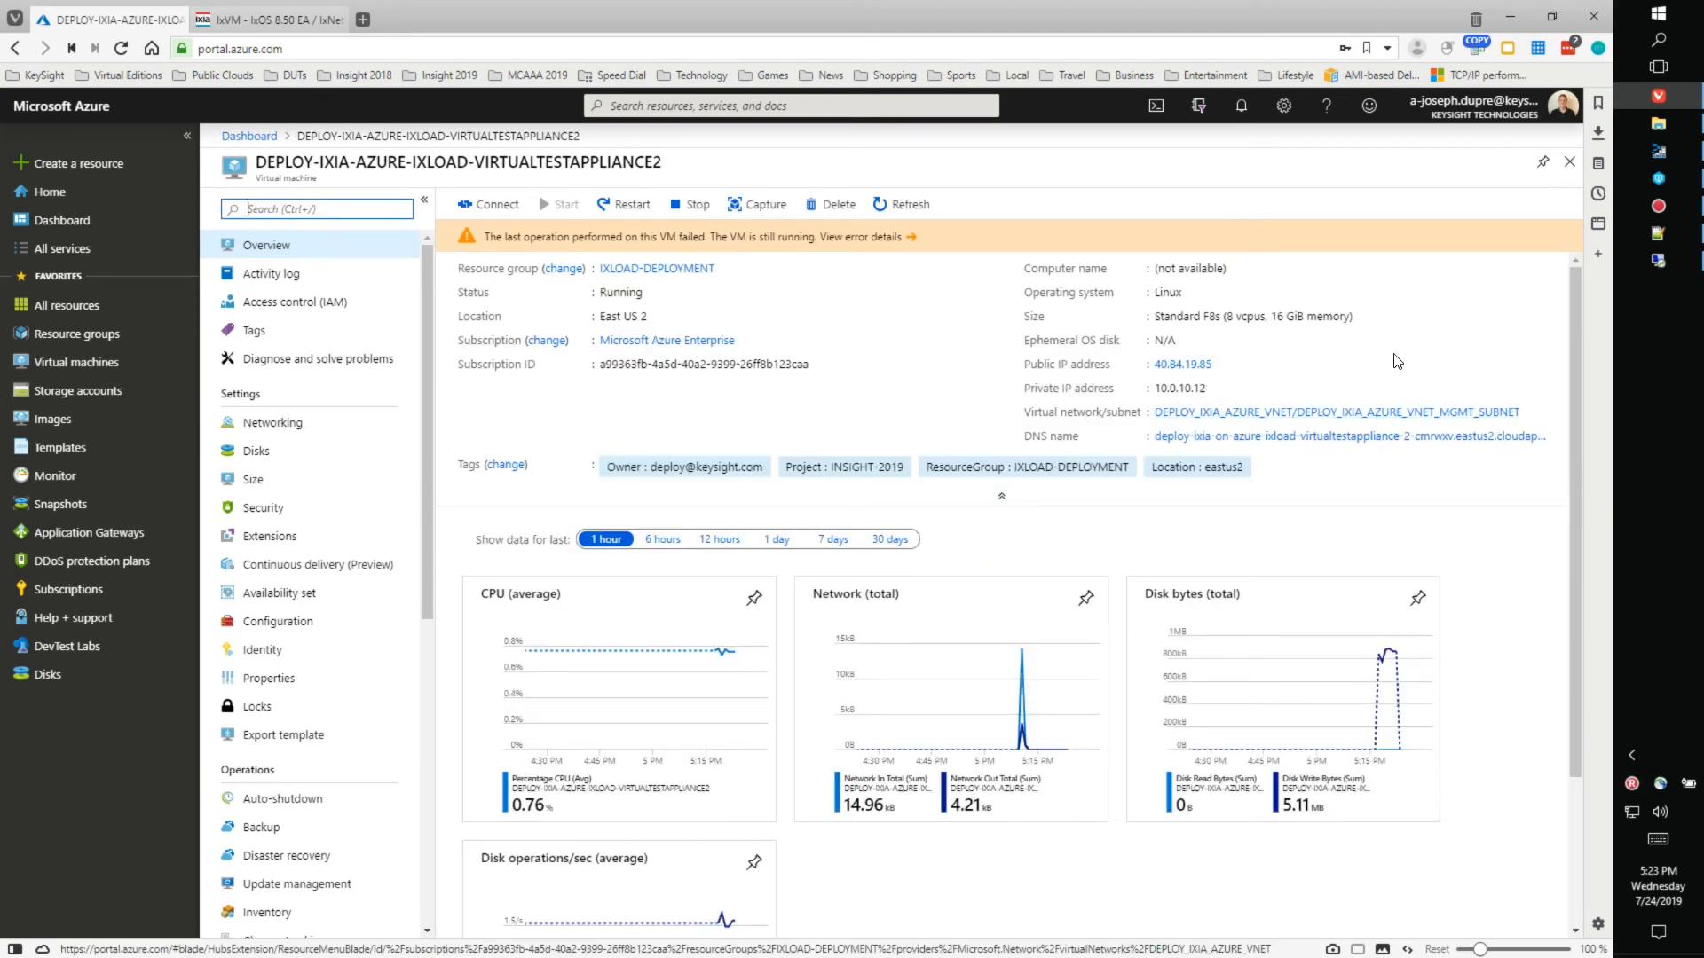
{"action": "left_click", "coordinate": [1665, 267]}
{"action": "left_click", "coordinate": [949, 448]}
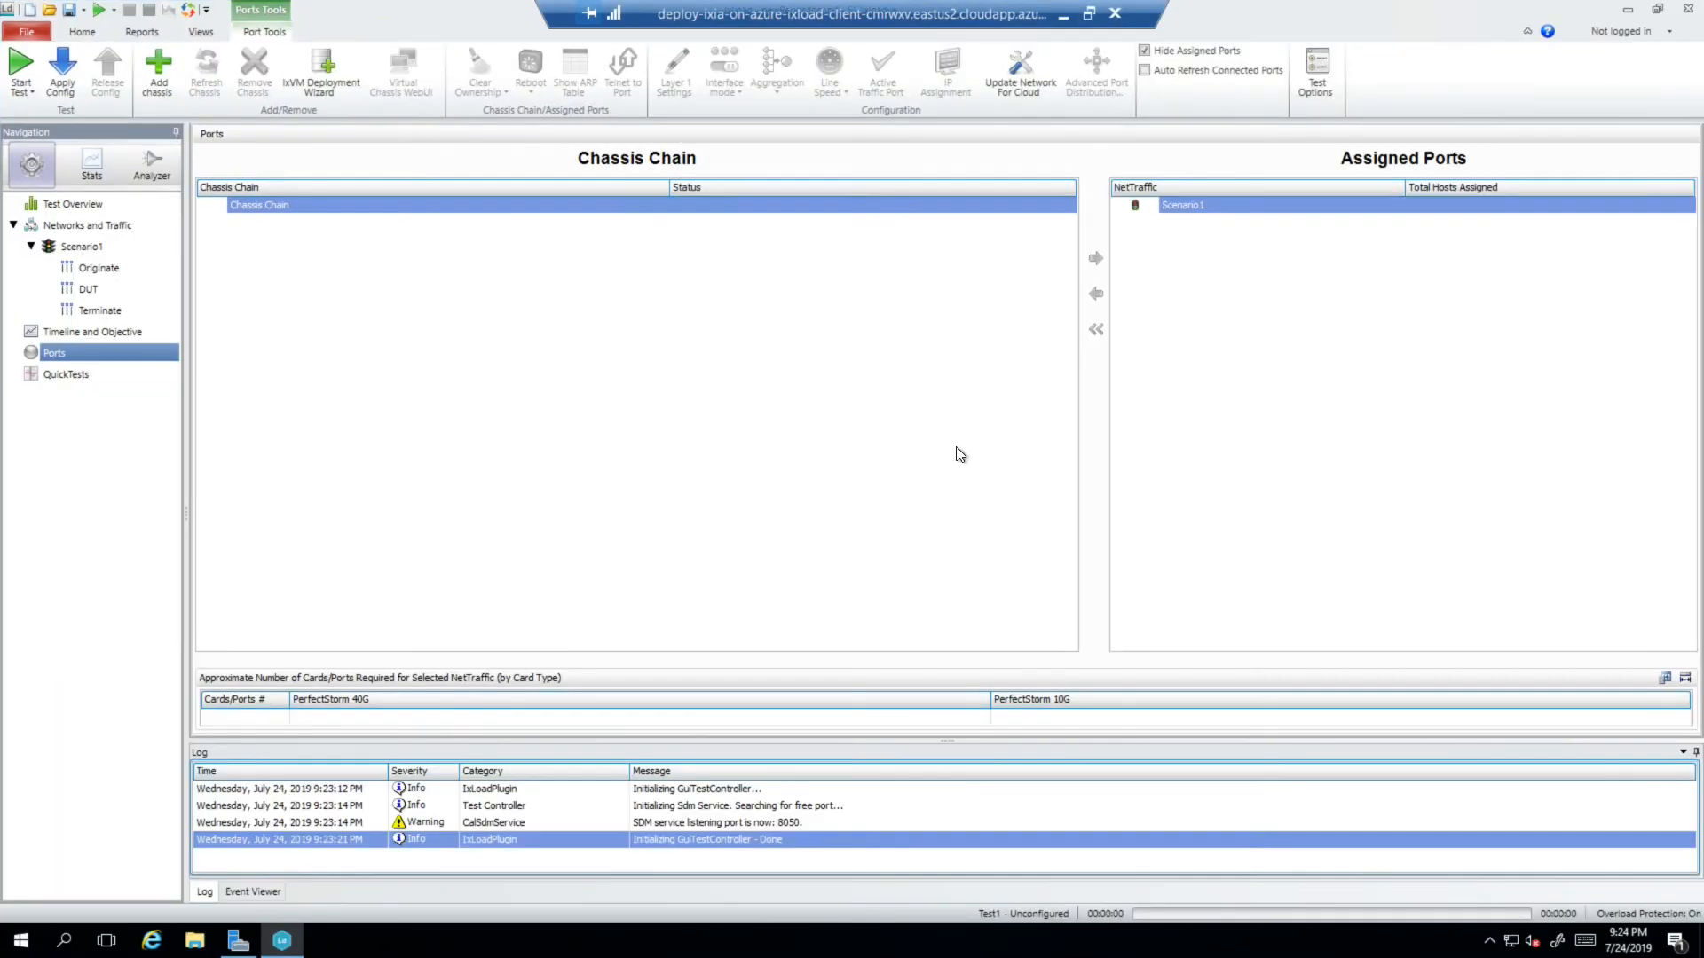
- Add chassis 10.0.10.11 to the chassis chain and check its 1G port
{"action": "left_click", "coordinate": [158, 69]}
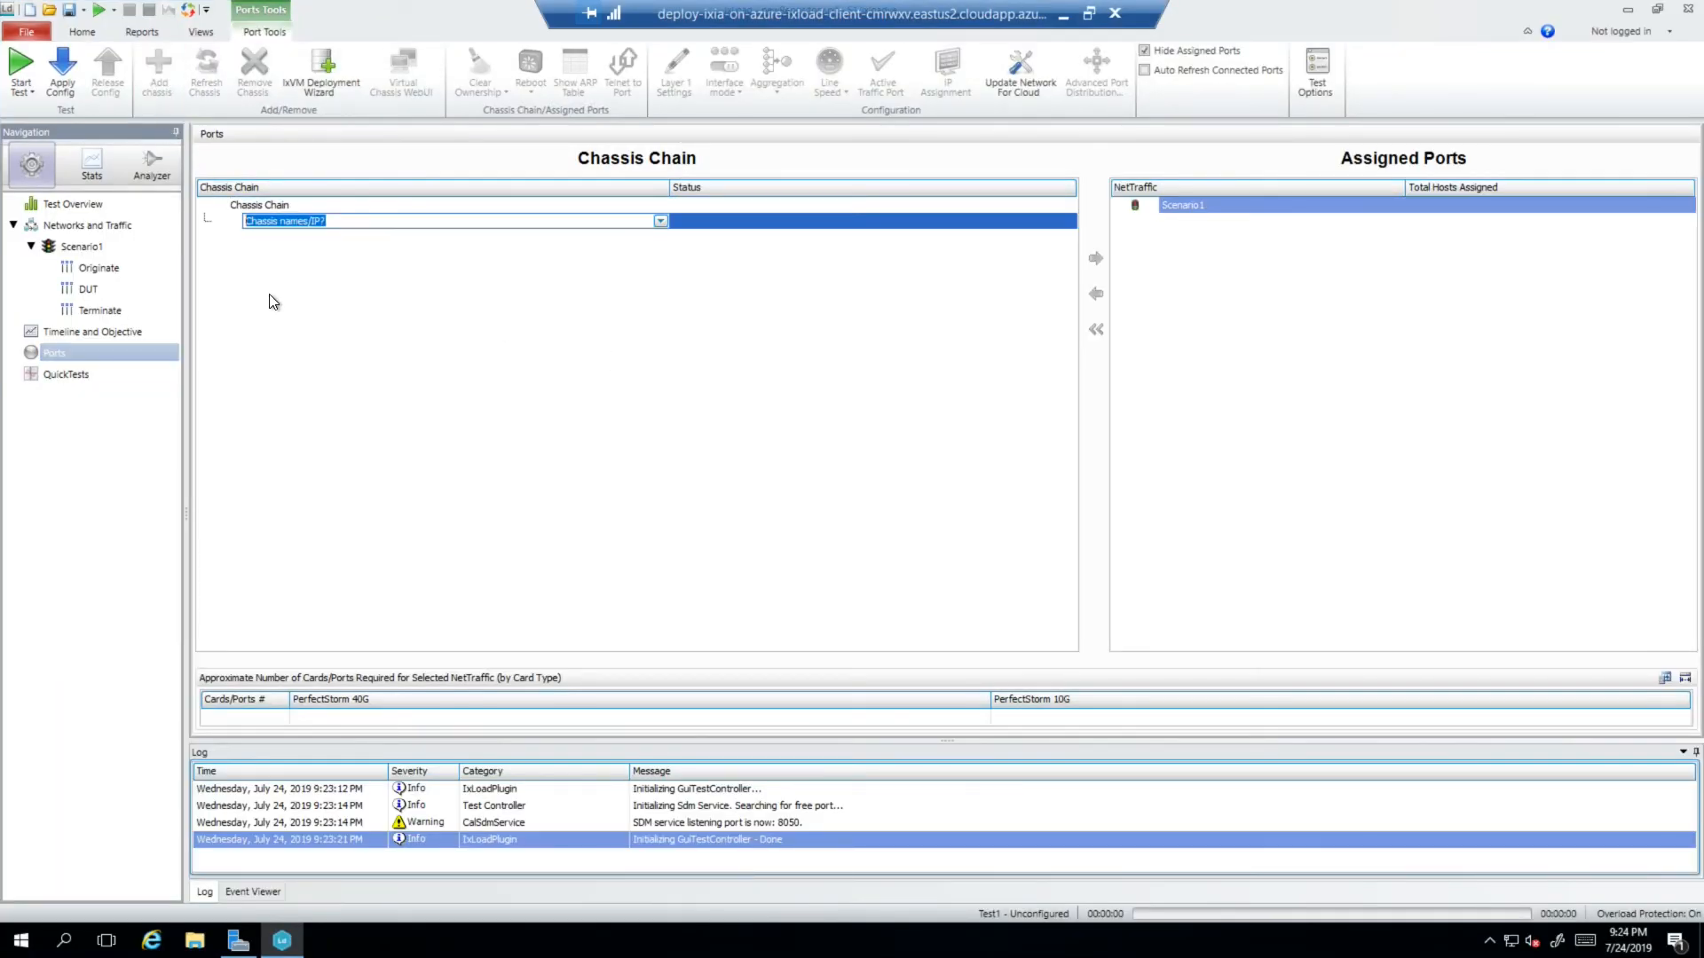
{"action": "type", "text": "10.0.10.12"}
{"action": "key", "text": "BackSpace"}
{"action": "type", "text": "1"}
{"action": "key", "text": "Return"}
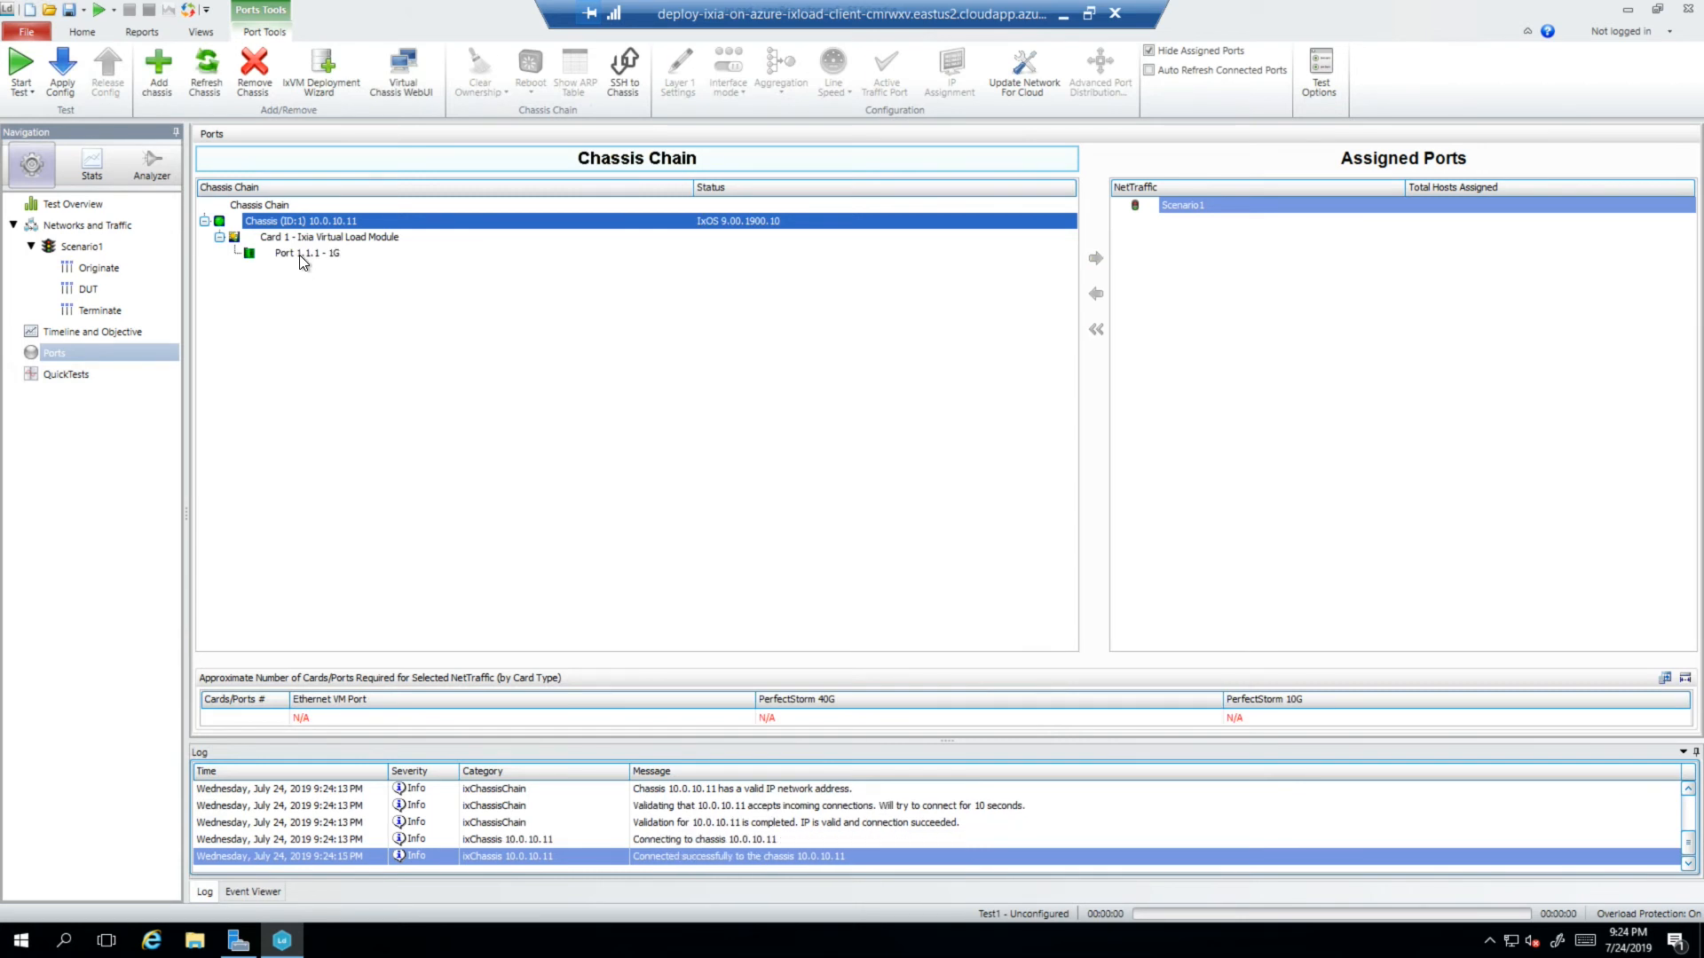
{"action": "left_click", "coordinate": [300, 254]}
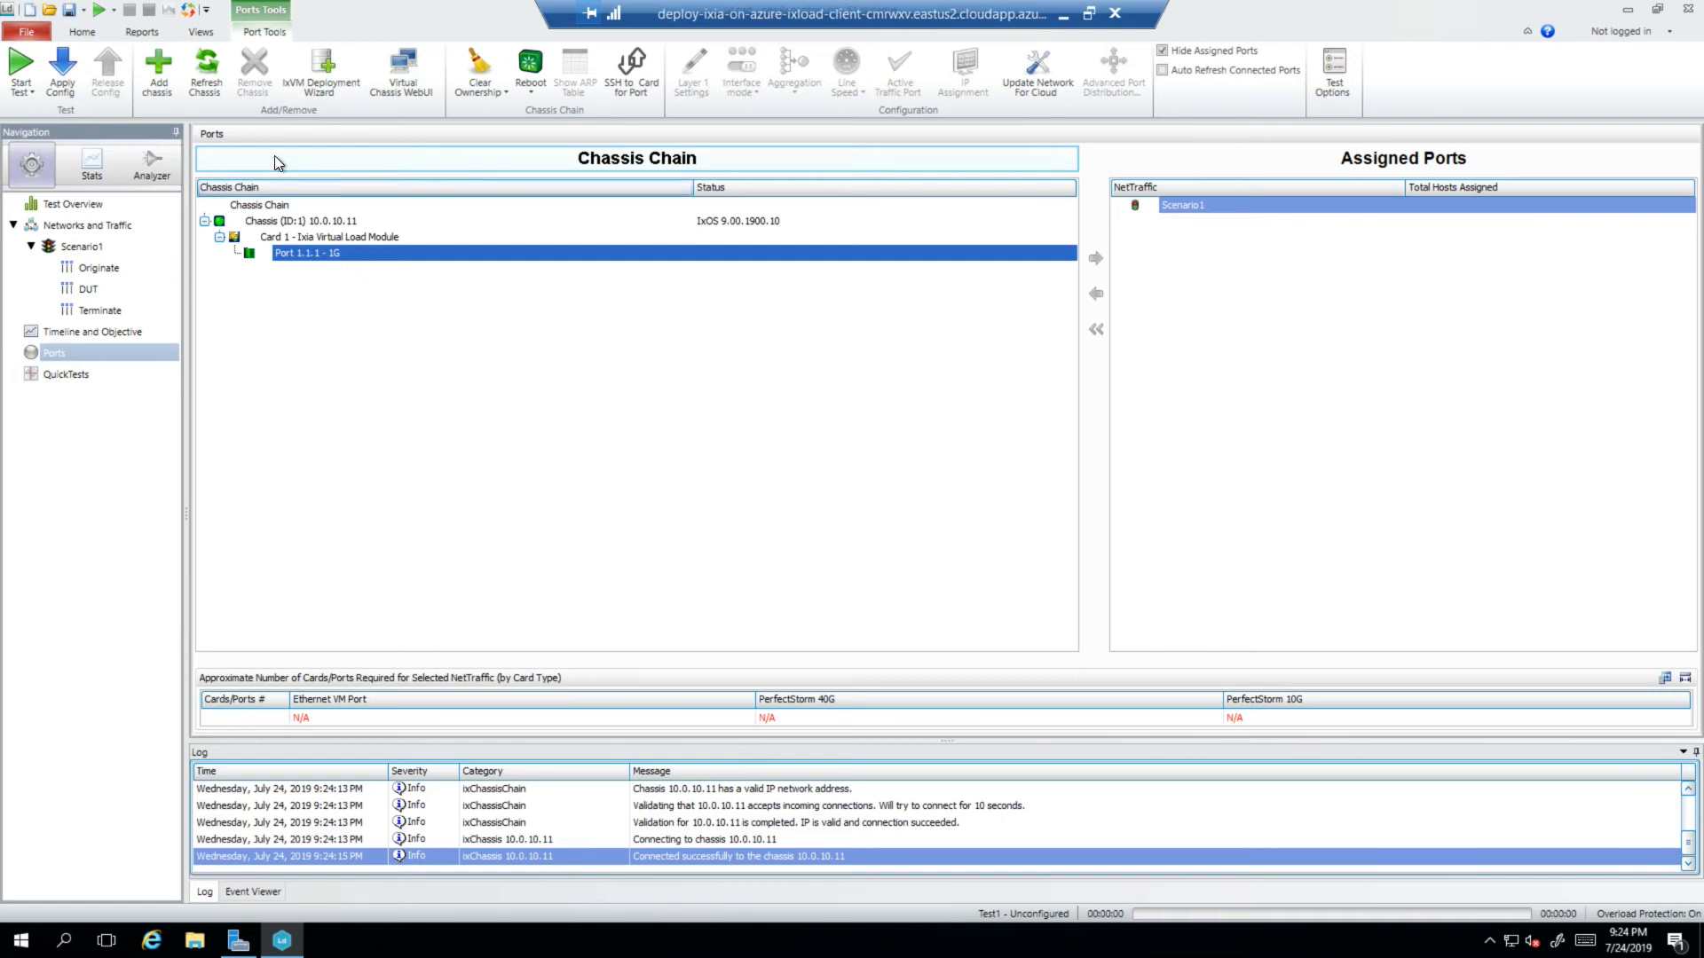
- Add chassis 10.0.10.12, then compare Port 1.1.1 and Port 2.1.1 of the two chassis
{"action": "left_click", "coordinate": [158, 67]}
{"action": "type", "text": "10.0."}
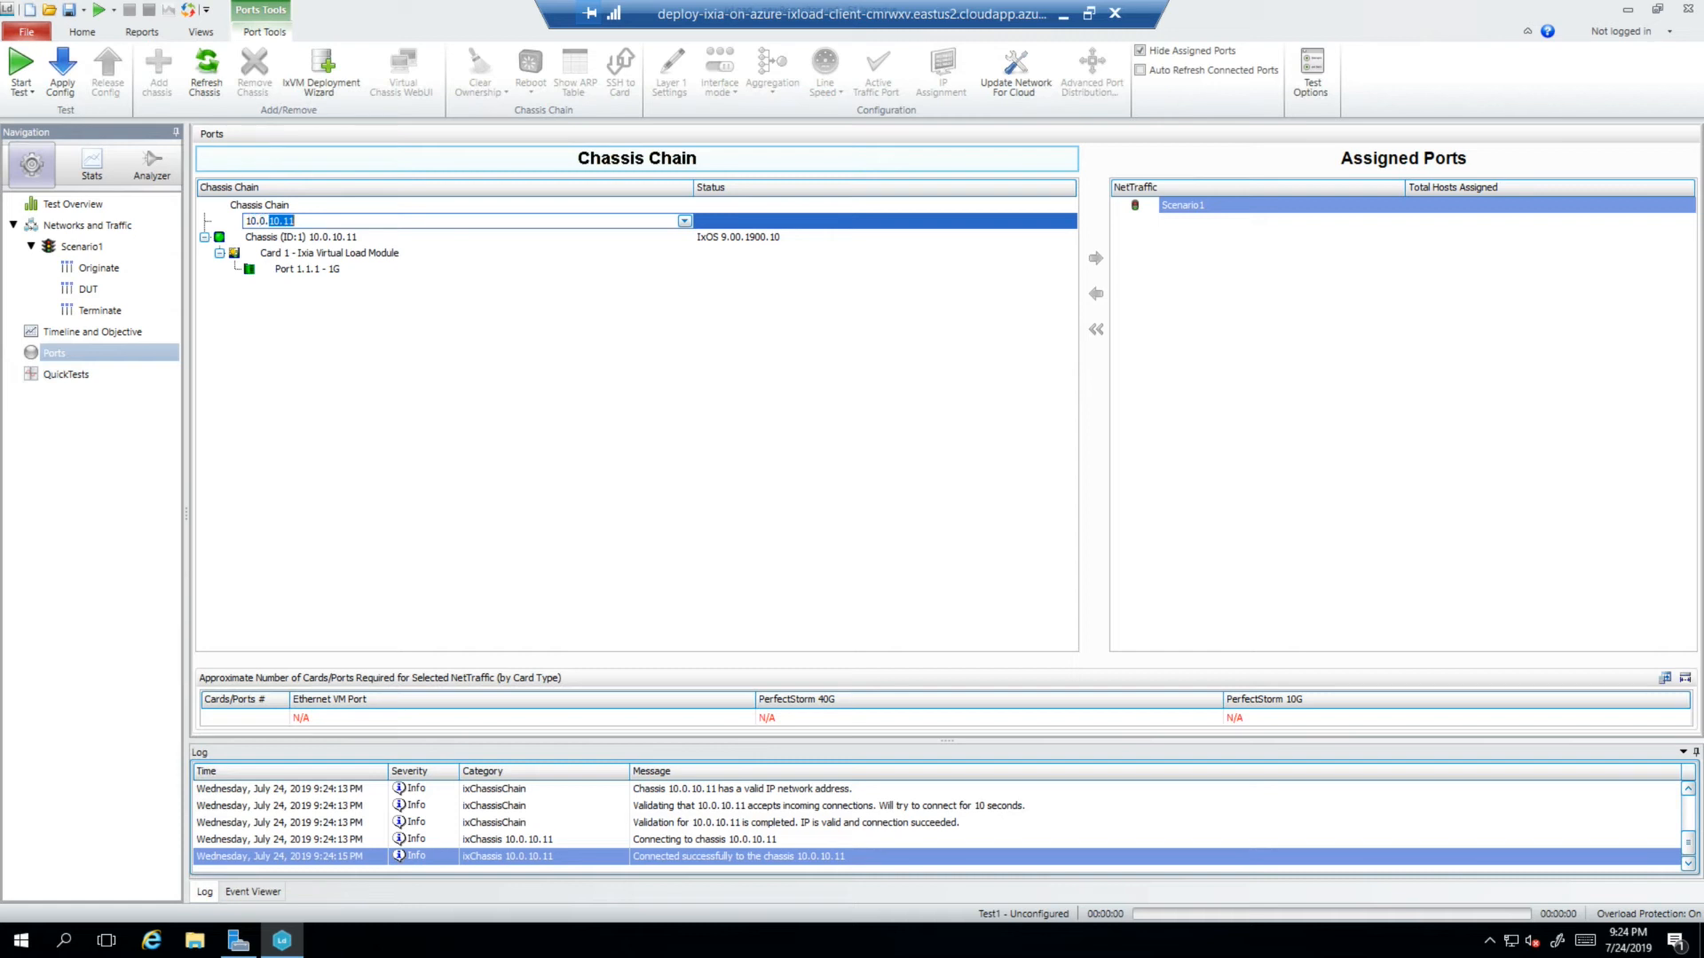
{"action": "type", "text": "10.12"}
{"action": "key", "text": "Return"}
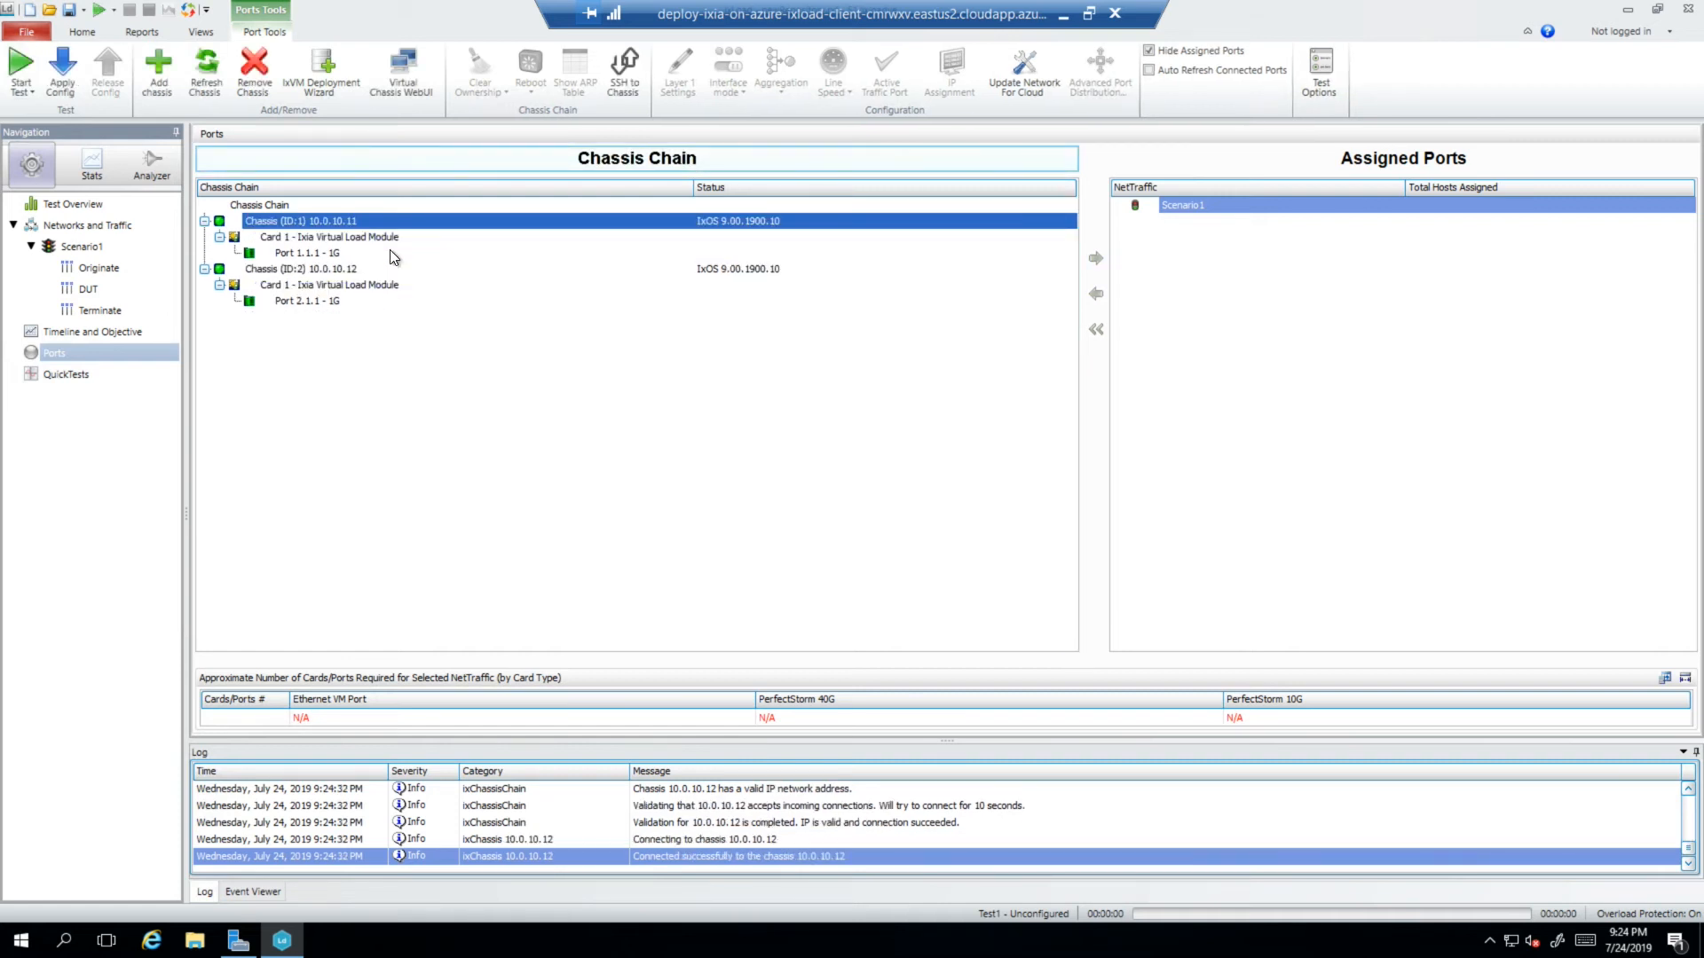
{"action": "left_click", "coordinate": [354, 254]}
{"action": "left_click", "coordinate": [328, 301]}
{"action": "left_click", "coordinate": [339, 254]}
{"action": "left_click", "coordinate": [337, 304]}
{"action": "left_click", "coordinate": [330, 256]}
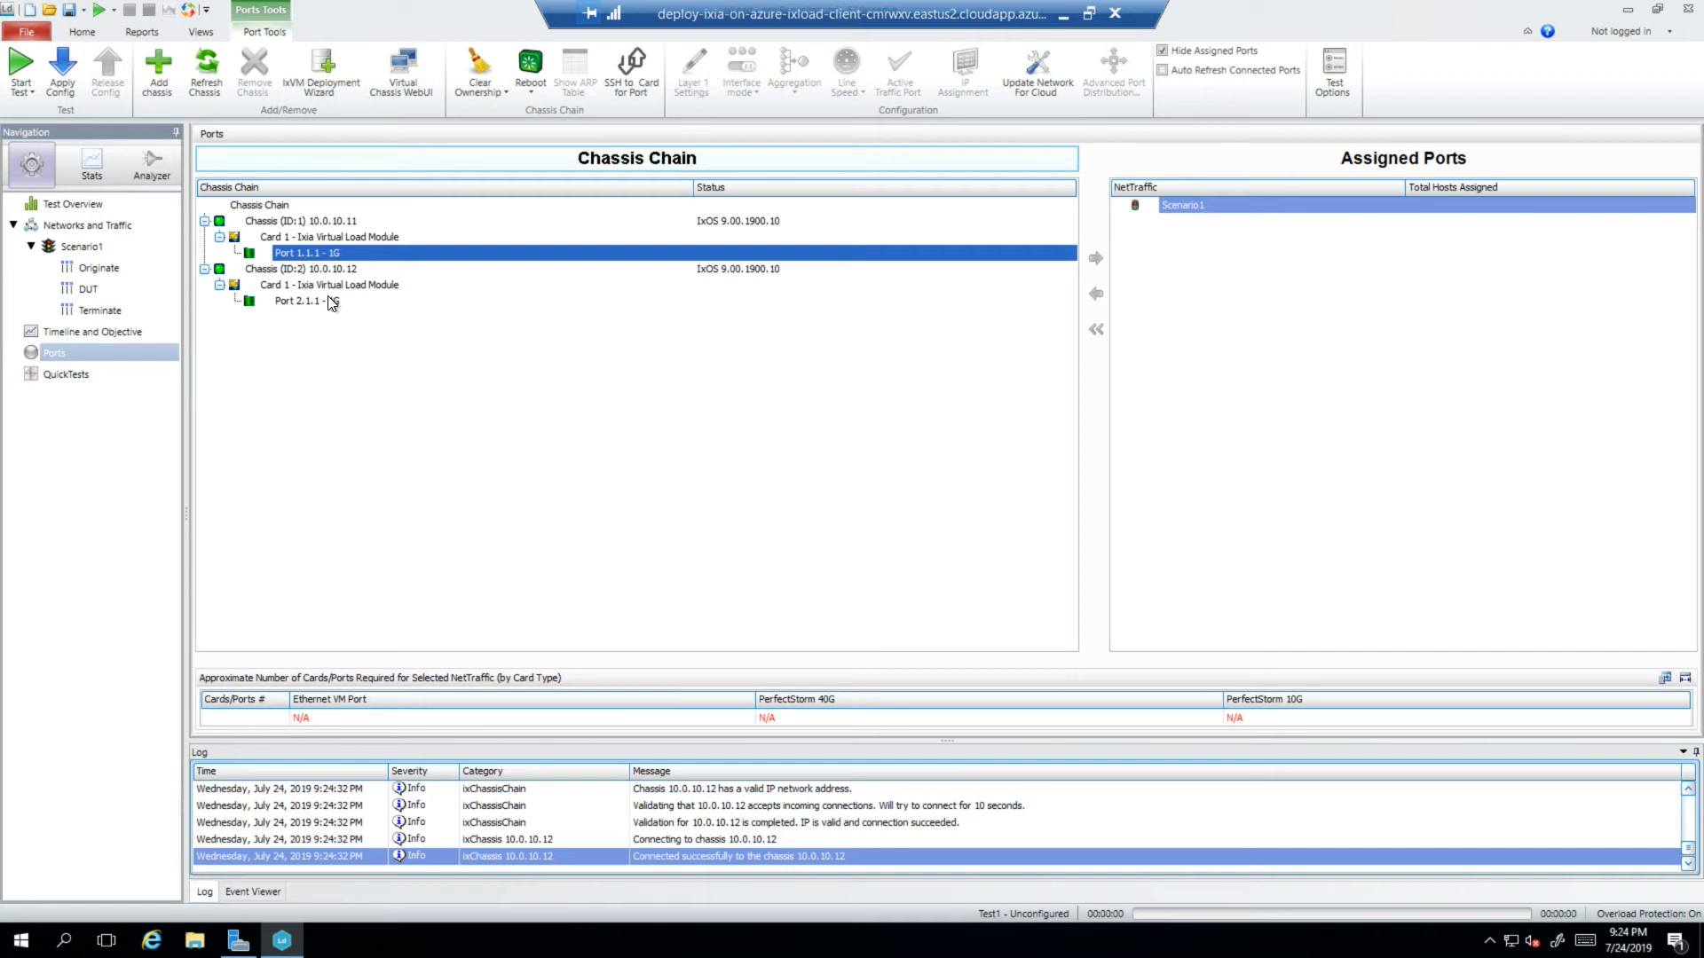
- Check License Settings in Preferences (Subscription Mode), cancel, and select Scenario1
{"action": "left_click", "coordinate": [29, 32]}
{"action": "left_click", "coordinate": [76, 30]}
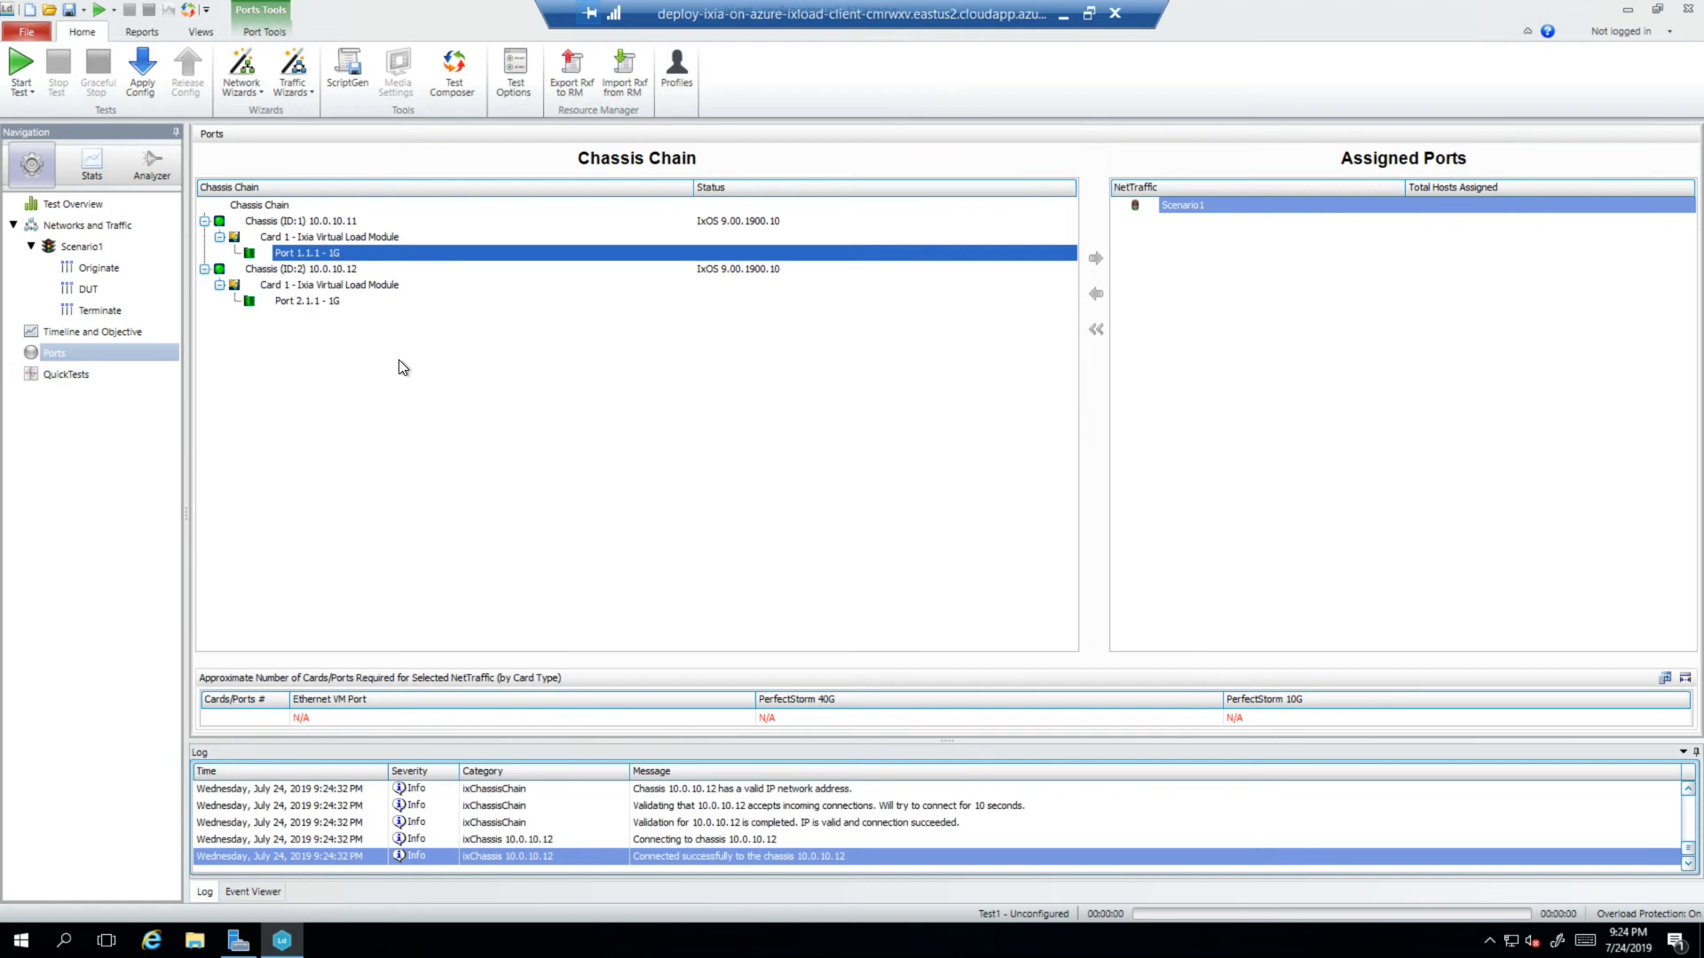
{"action": "left_click", "coordinate": [25, 34]}
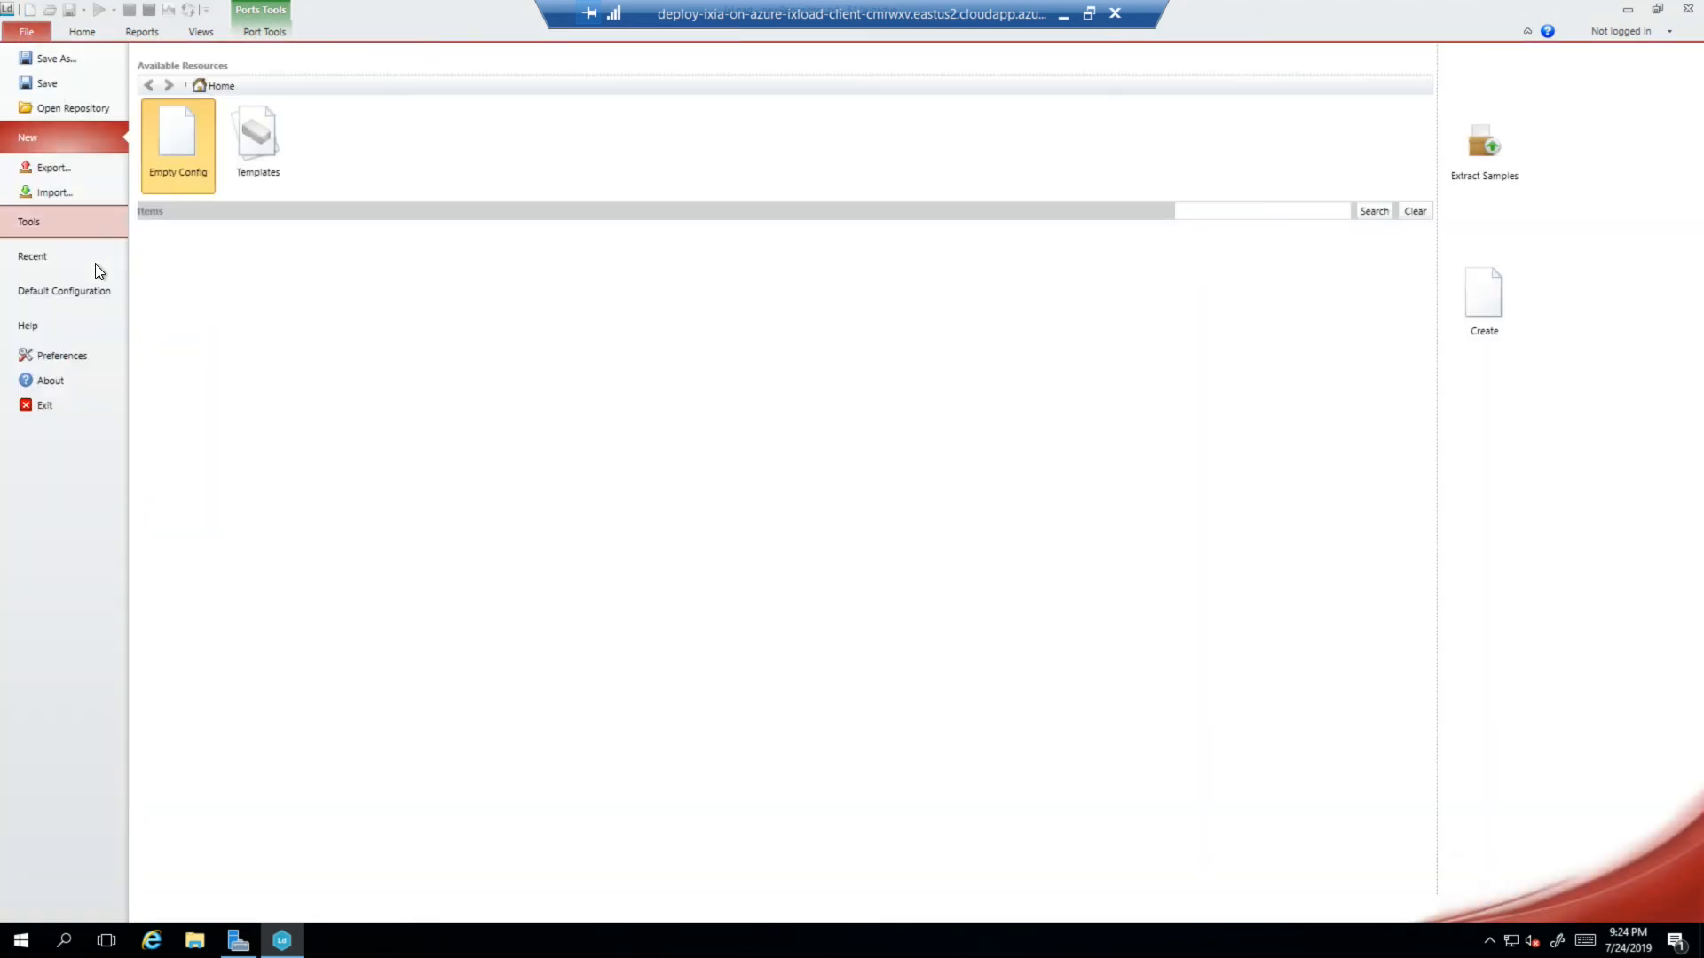
{"action": "left_click", "coordinate": [50, 358]}
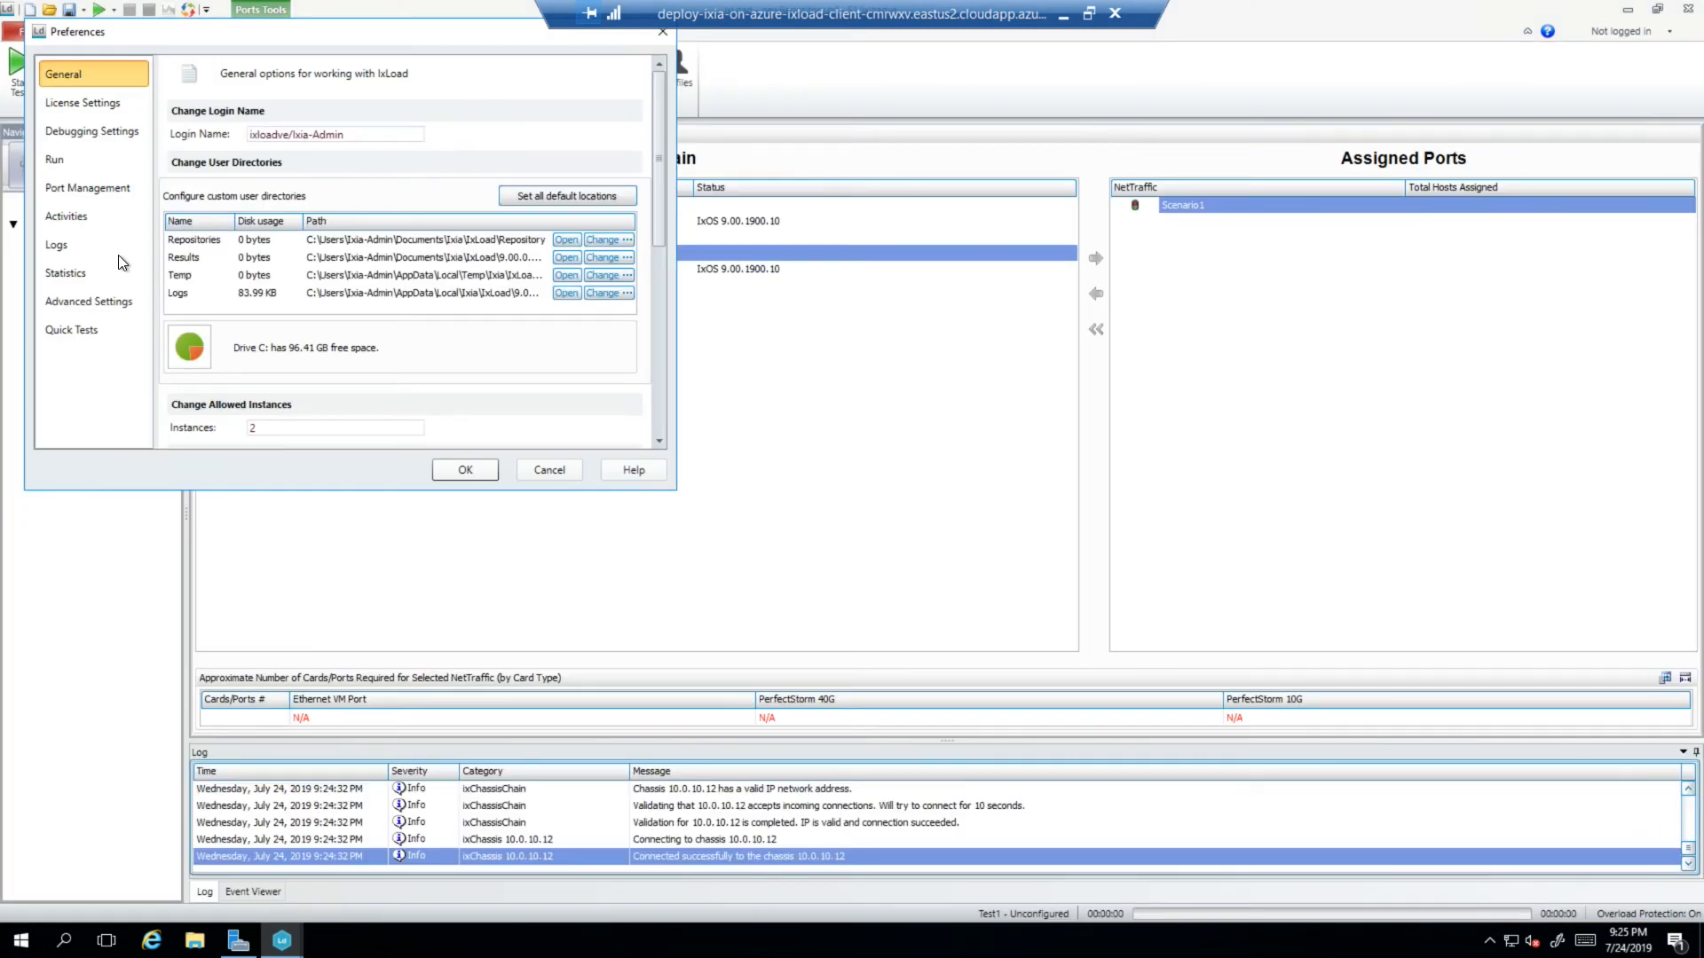
{"action": "left_click", "coordinate": [90, 108]}
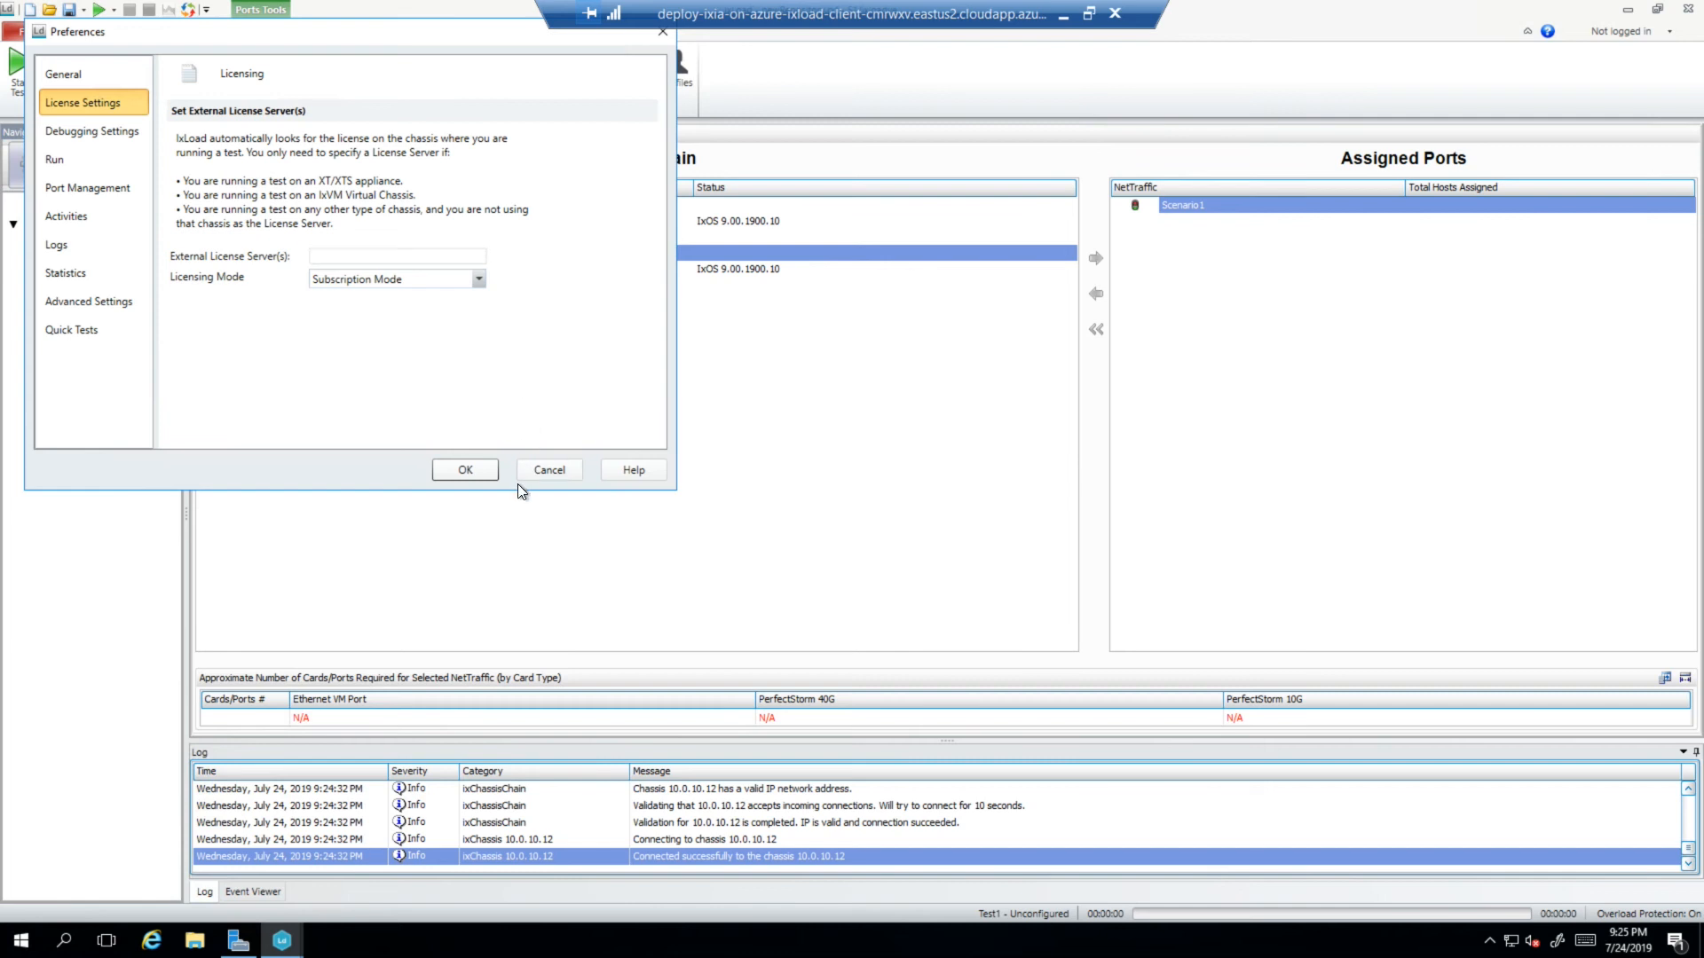
{"action": "left_click", "coordinate": [545, 476]}
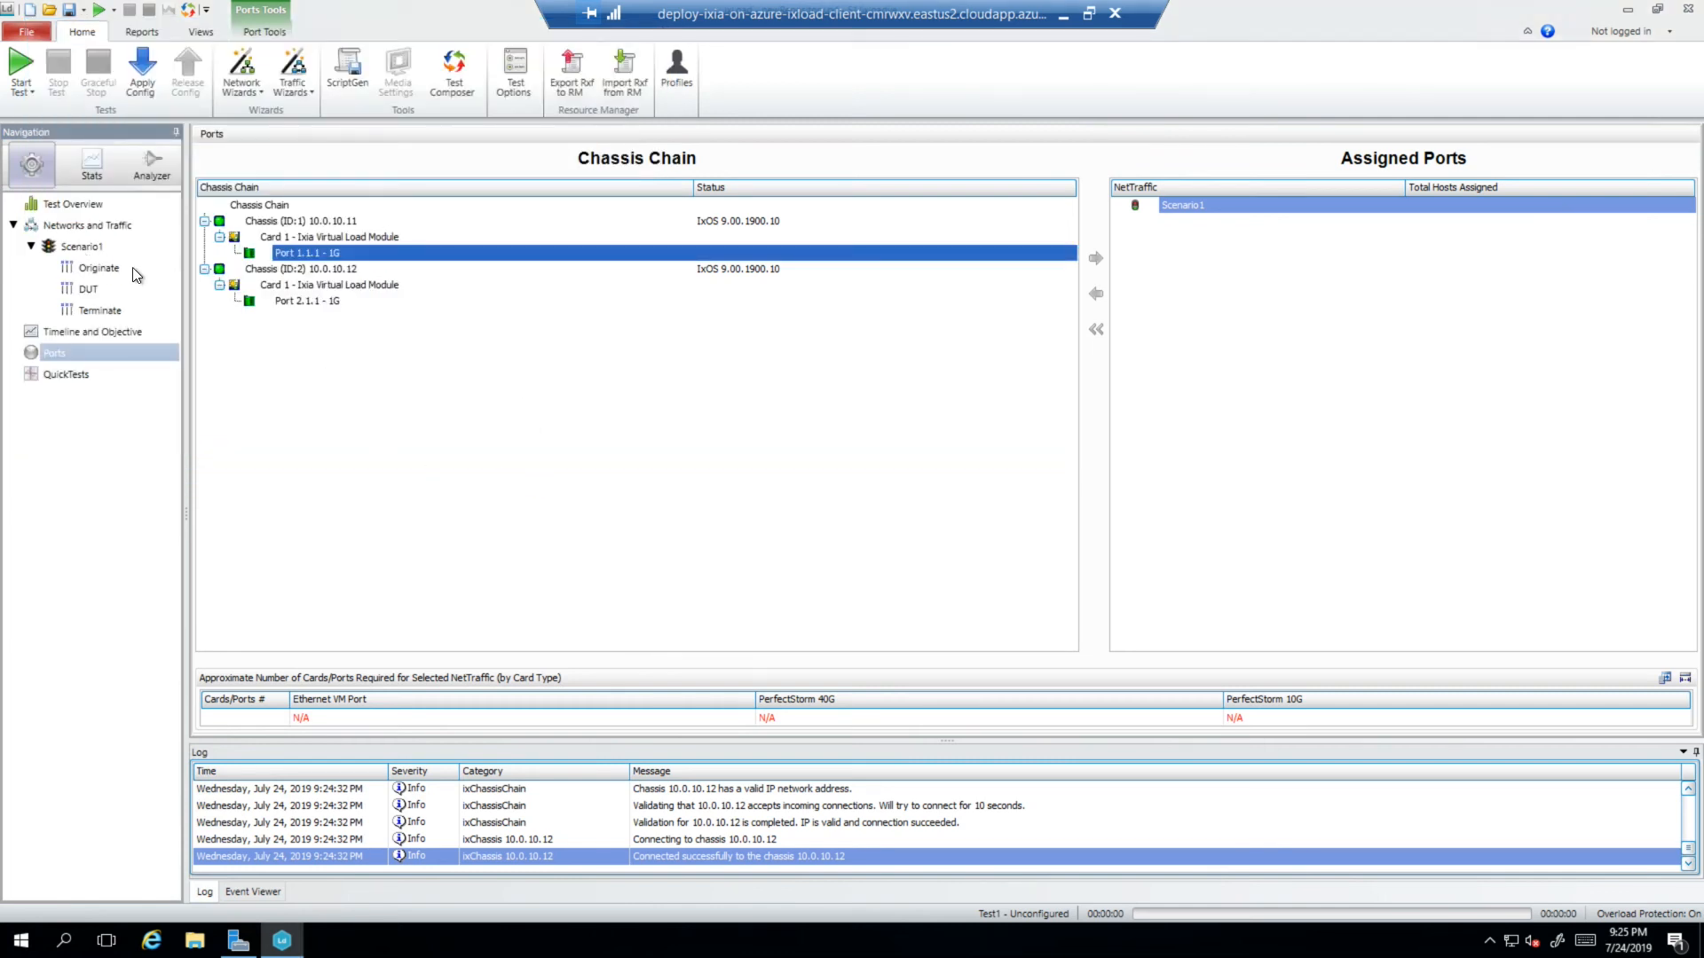
{"action": "left_click", "coordinate": [75, 248]}
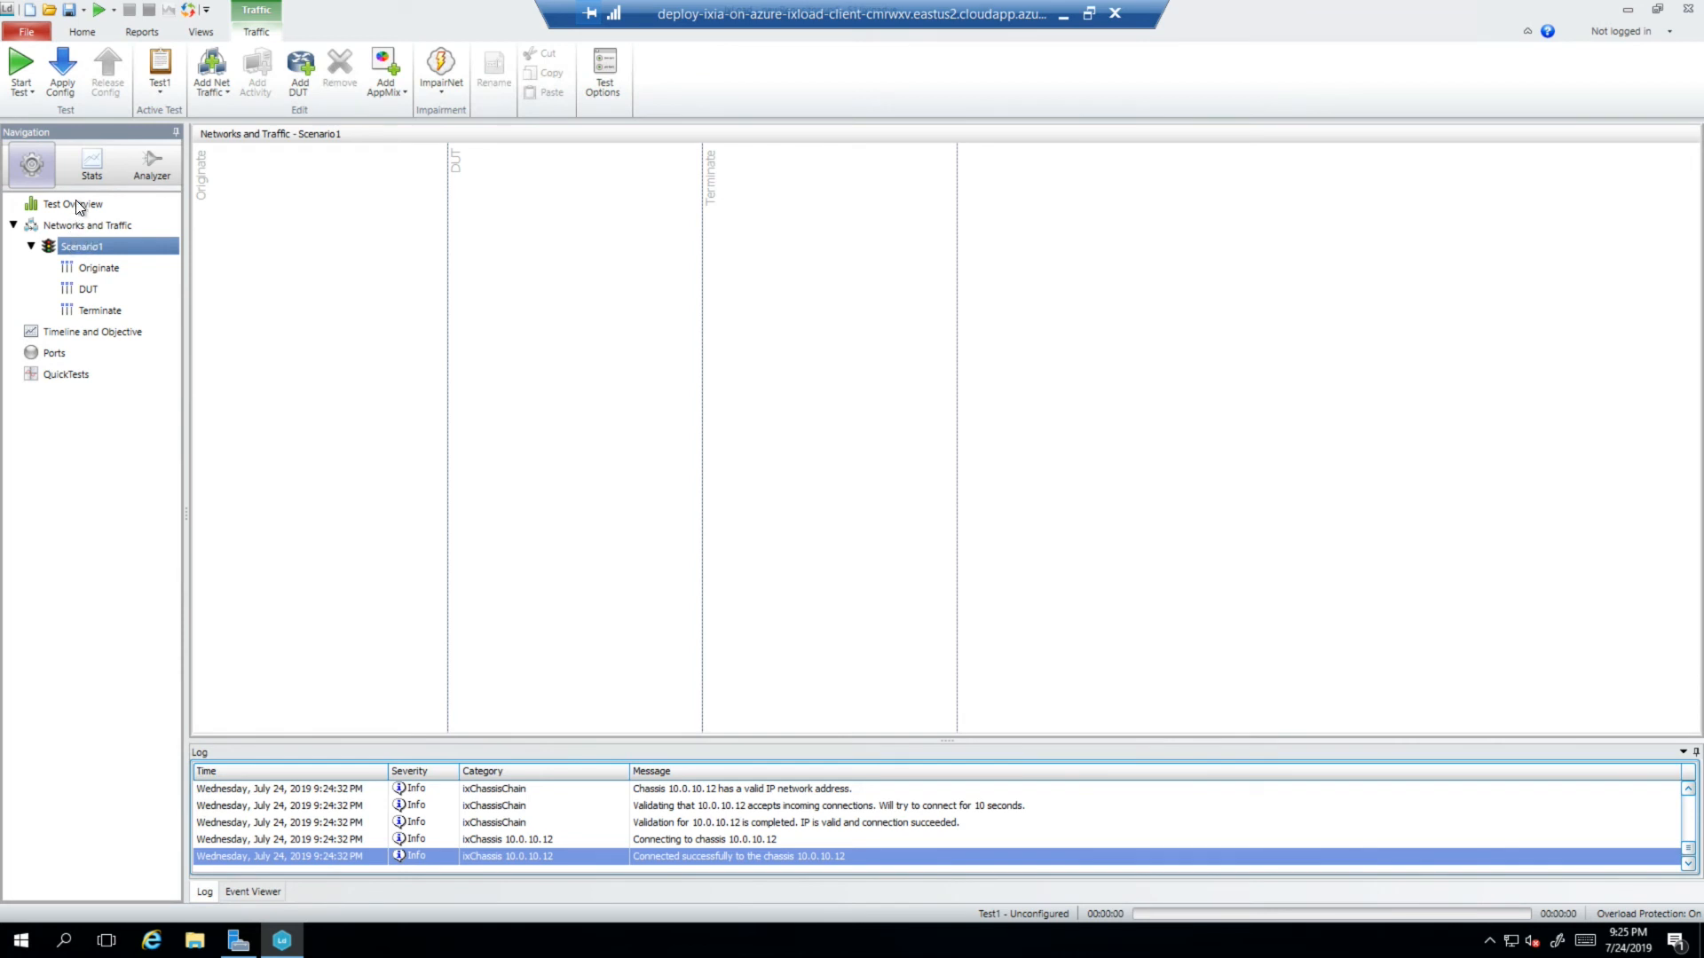
- Go through Networks and Traffic and Test Overview to Ports, showing chassis 10.0.10.11 and 10.0.10.12
{"action": "left_click", "coordinate": [67, 222]}
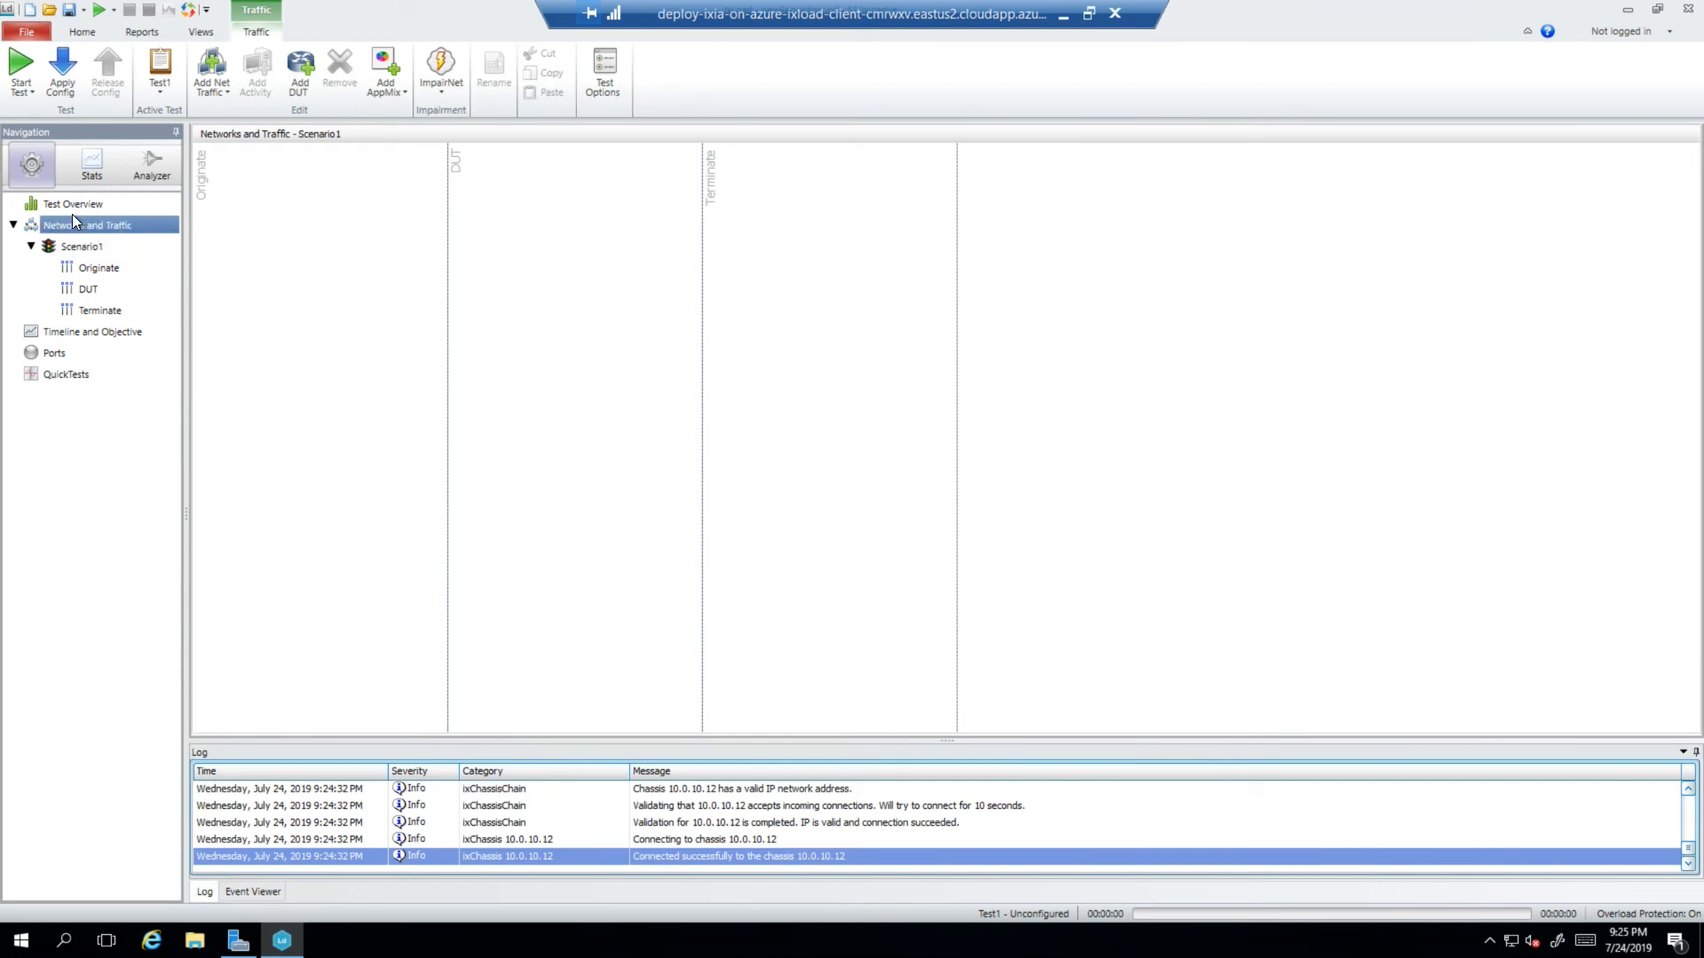
{"action": "left_click", "coordinate": [74, 208]}
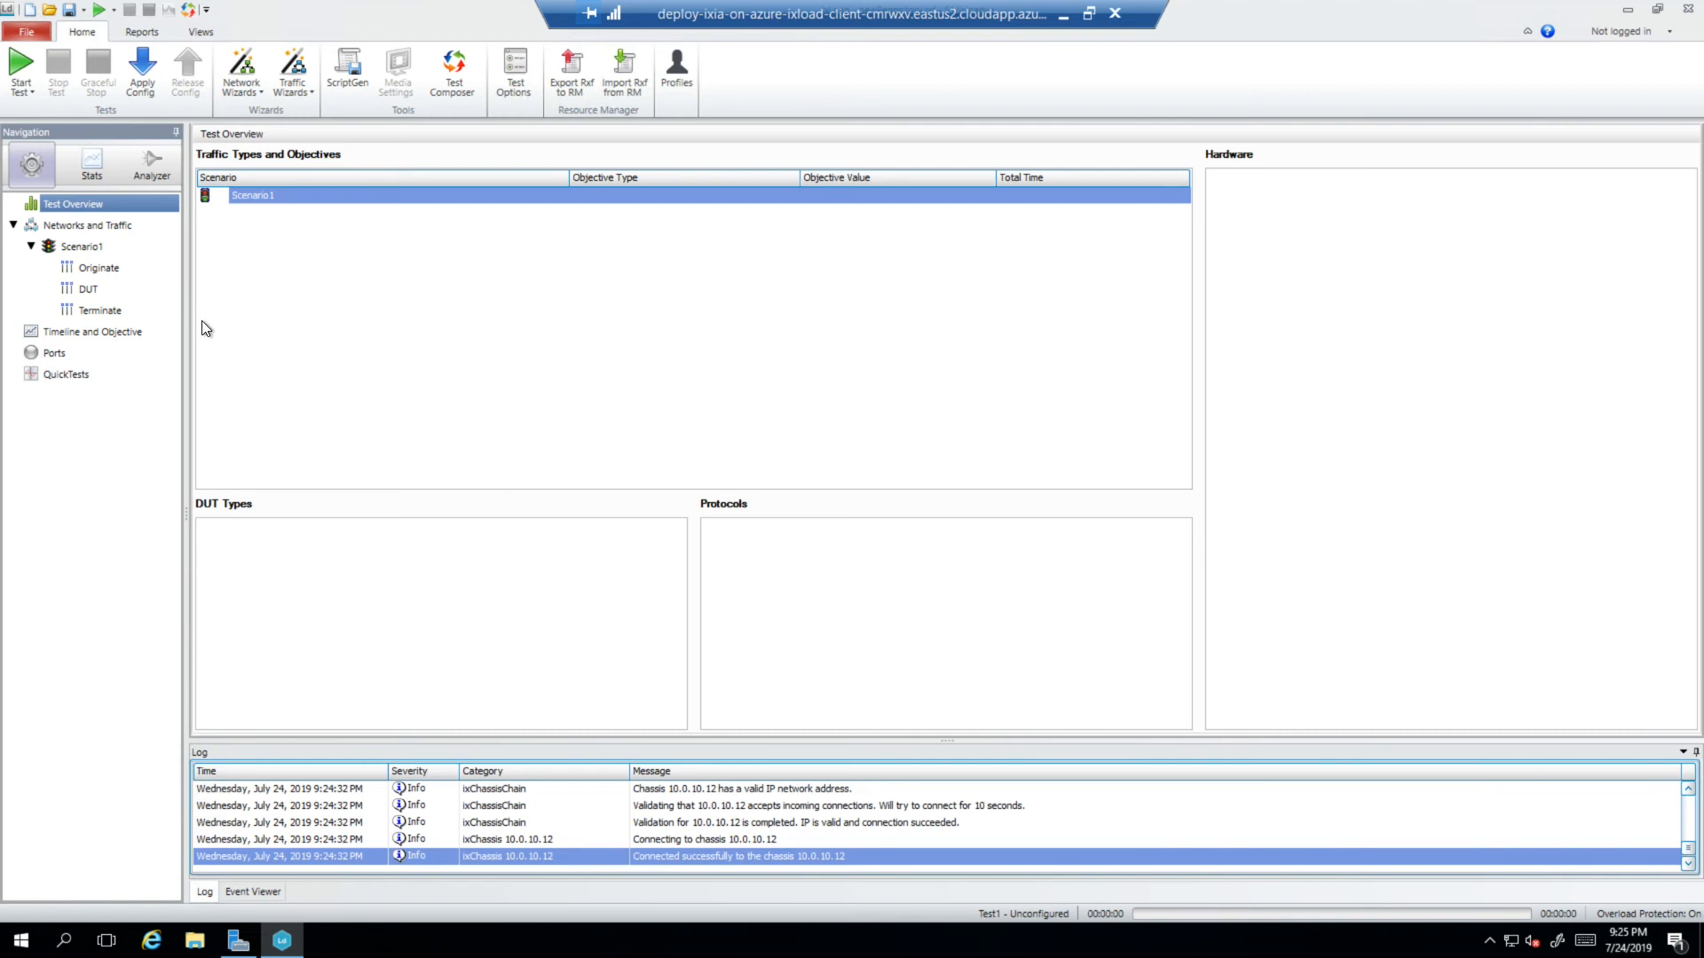
{"action": "left_click", "coordinate": [55, 354]}
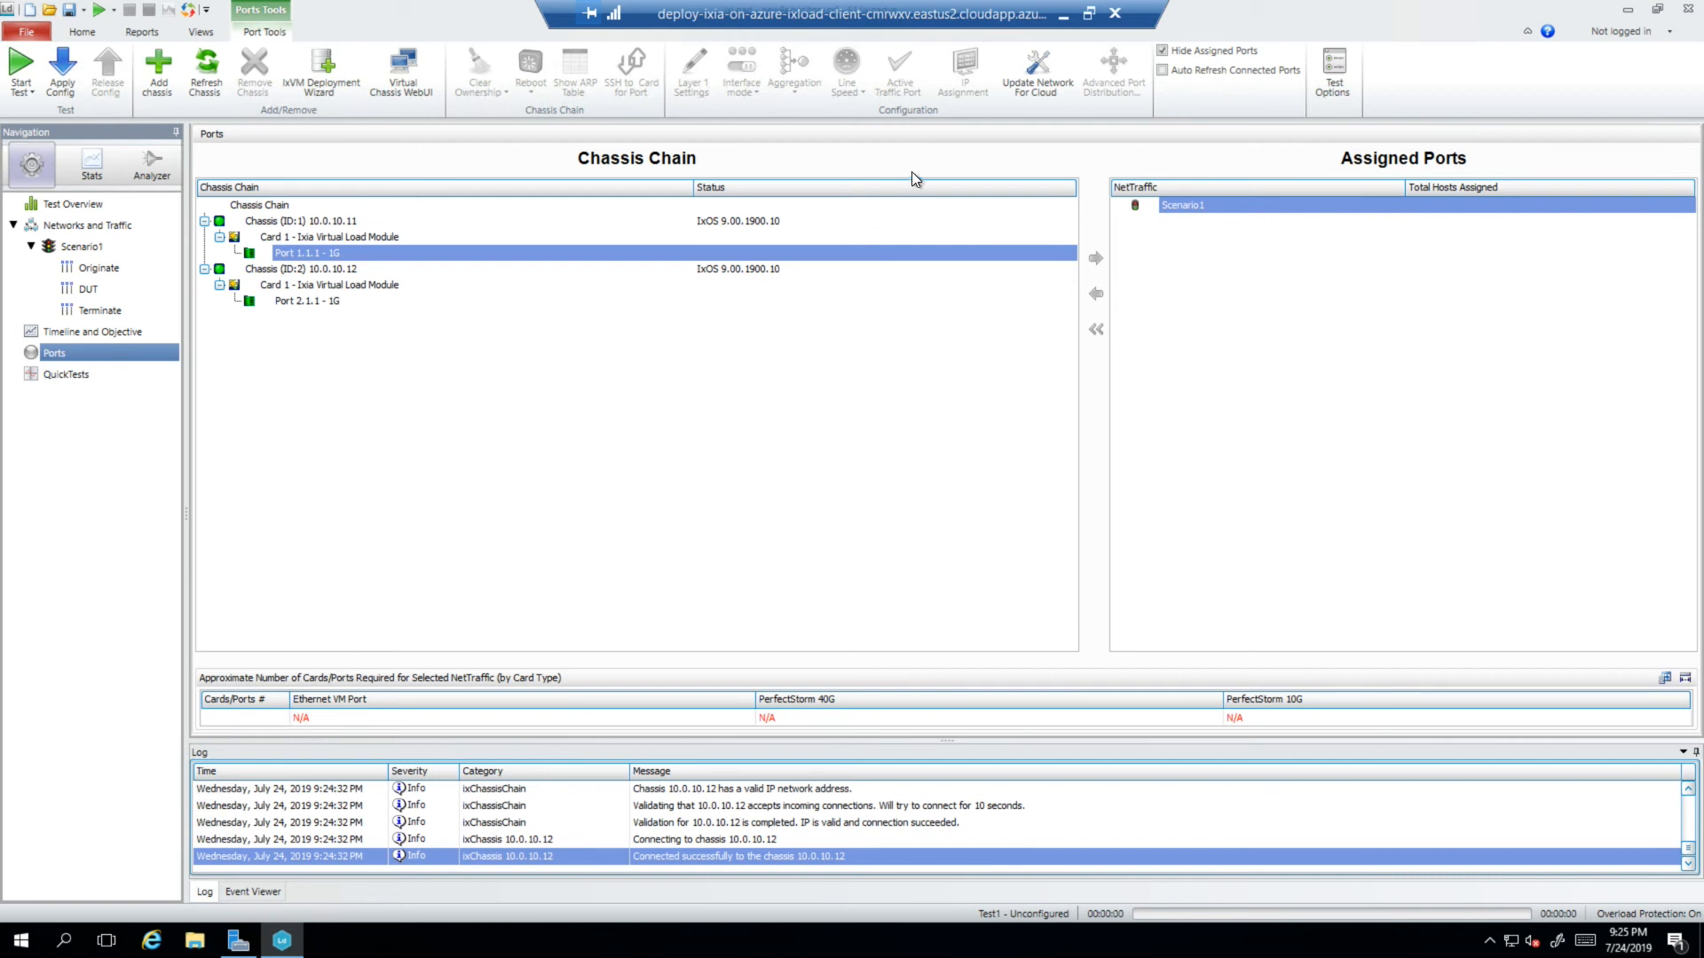
- Minimize the Remote Desktop session to reveal the Azure portal's VIRTUALTESTAPPLIANCE2 overview
{"action": "left_click", "coordinate": [1063, 15]}
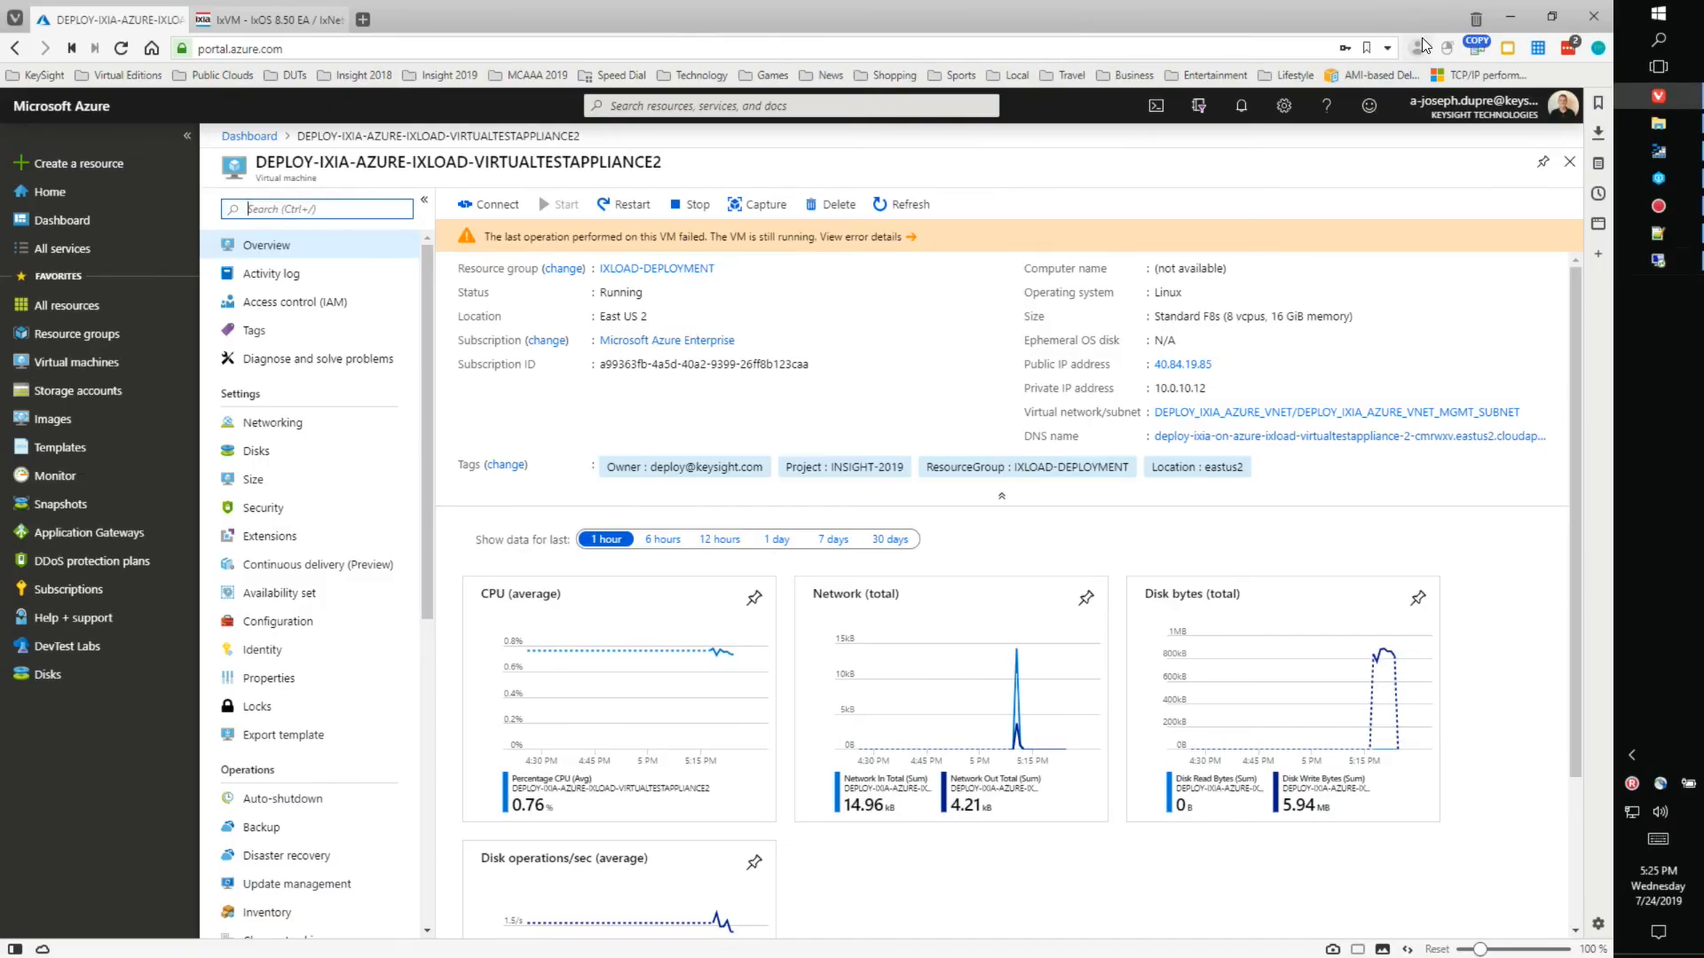
- Bring the File Explorer arm-templates folder with six IxLoad ARM templates forward
{"action": "left_click", "coordinate": [1658, 125]}
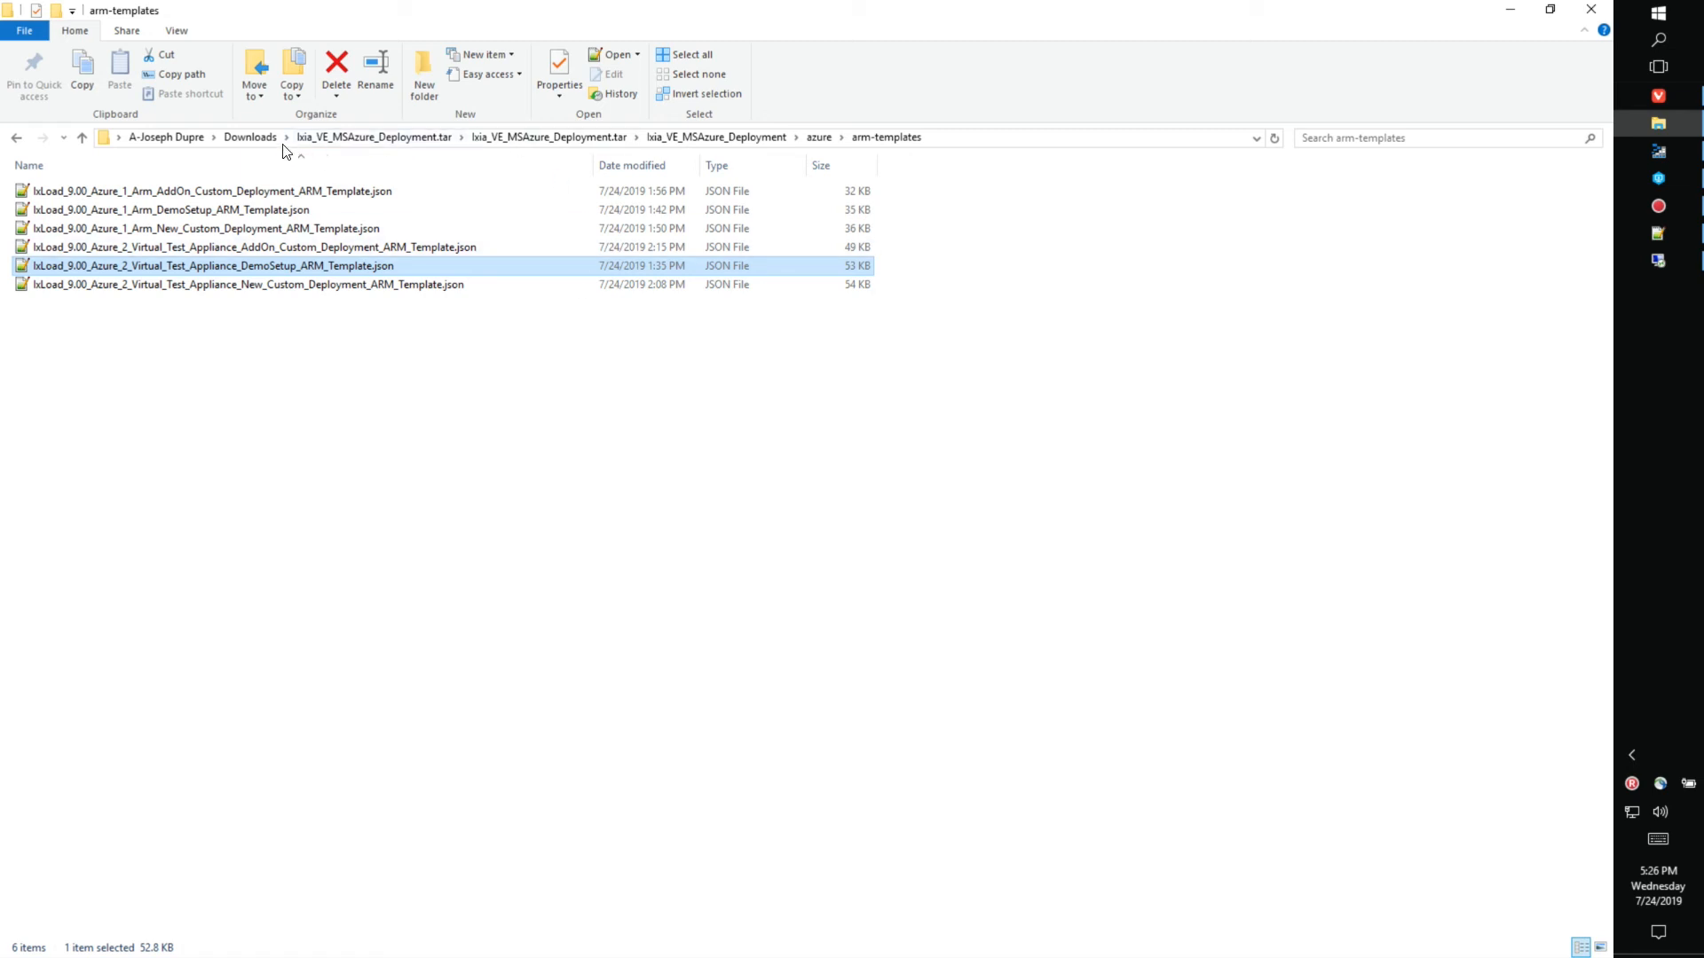
- Go from Downloads through the extracted Ixia_VE_MSAzure_Deployment folders into azure
{"action": "left_click", "coordinate": [252, 138]}
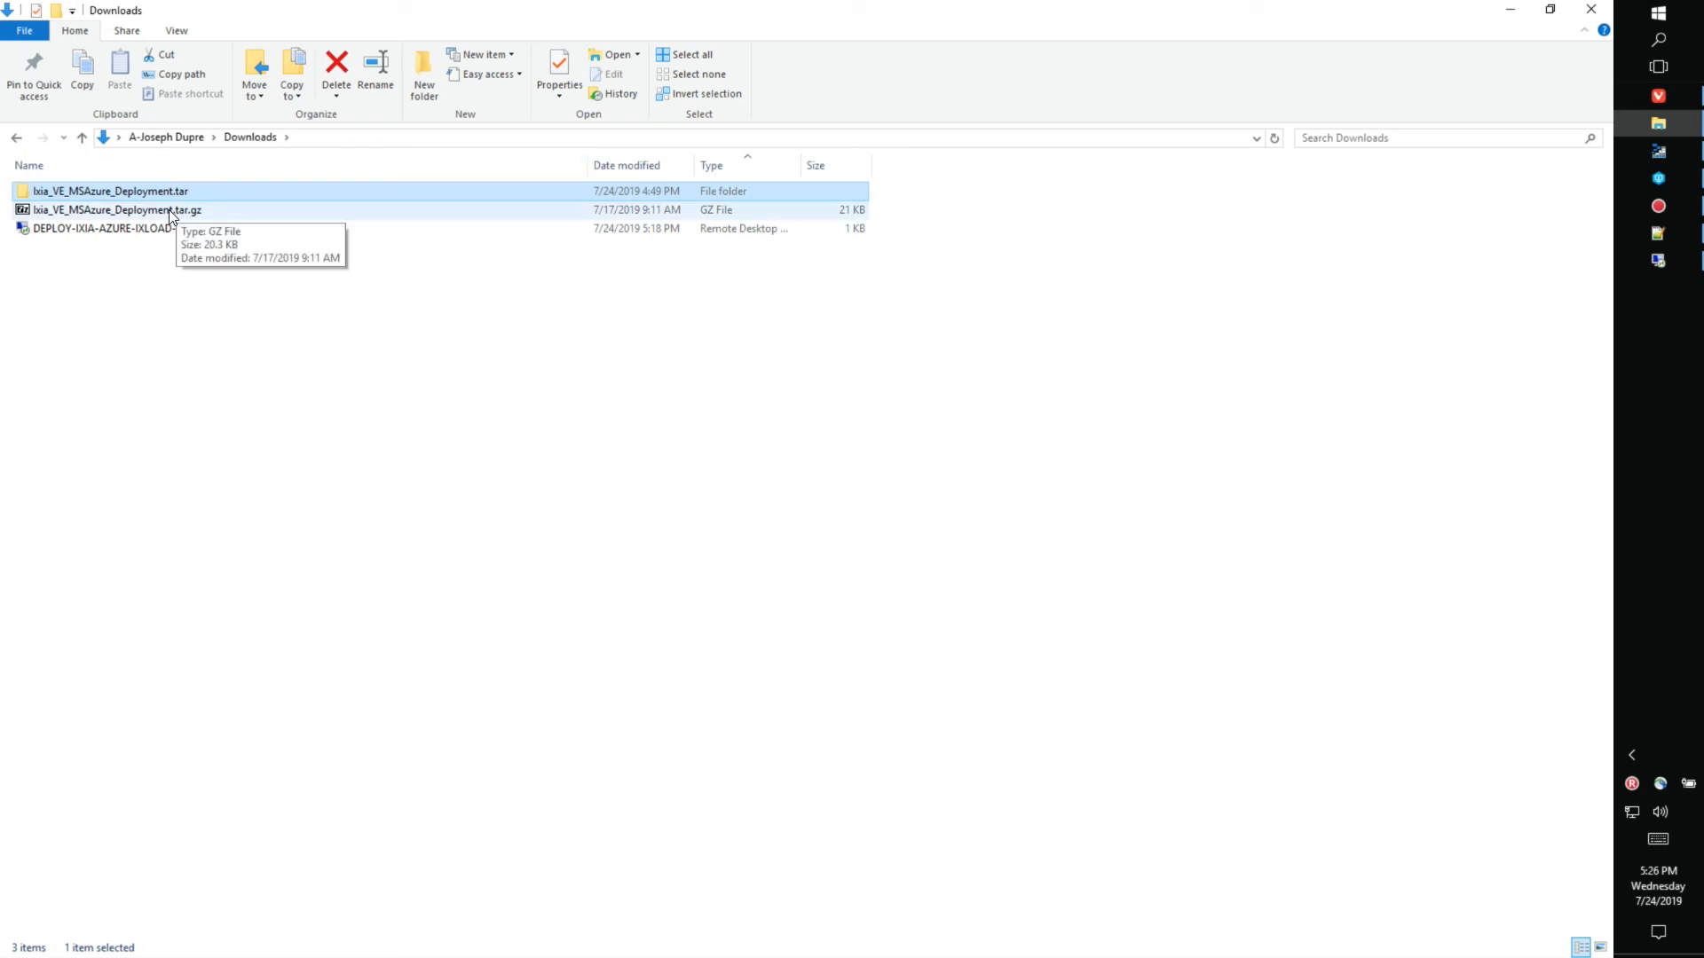
{"action": "left_click", "coordinate": [191, 210]}
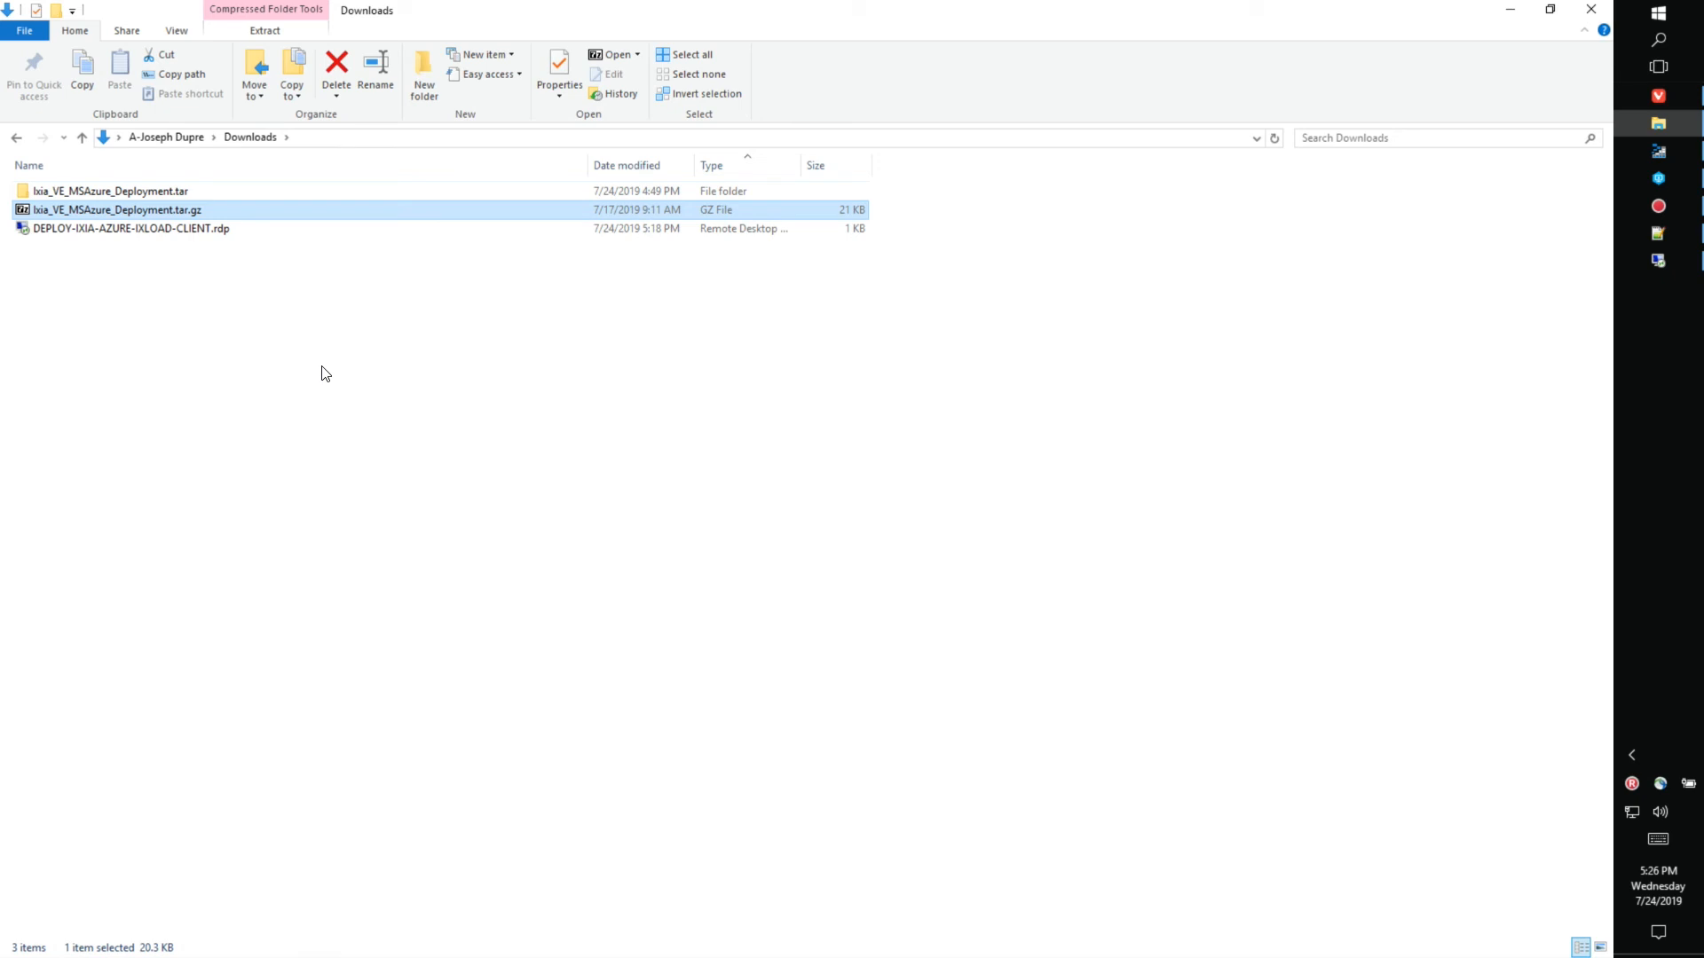
{"action": "double_click", "coordinate": [165, 190]}
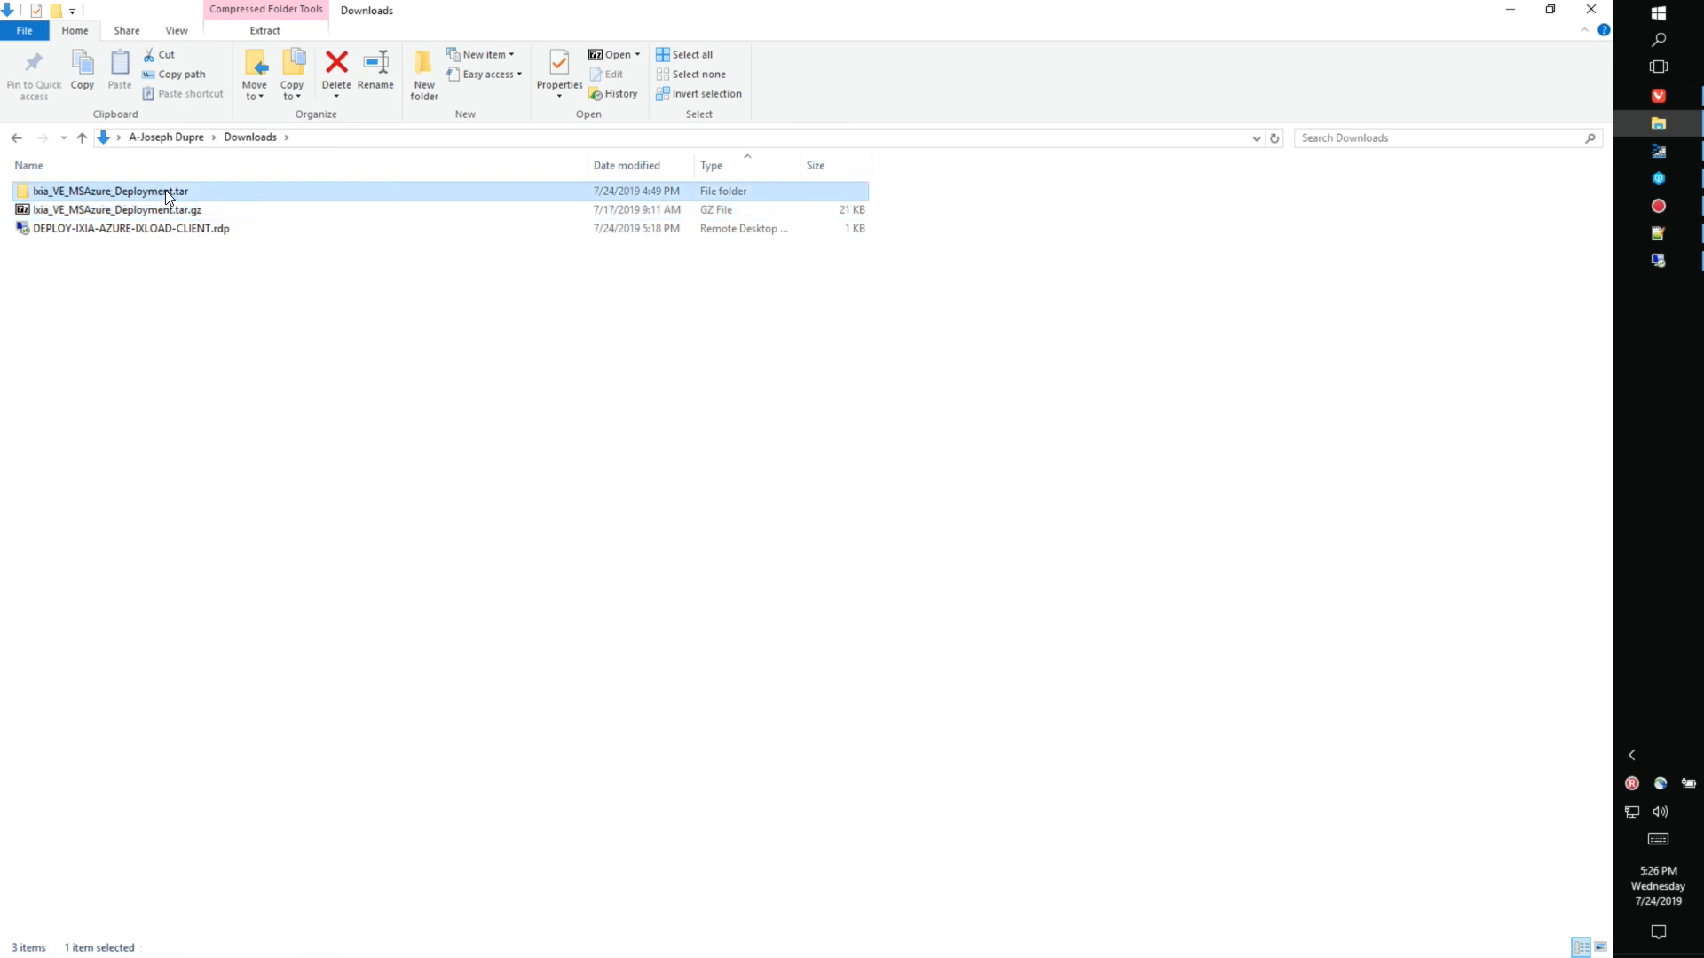
{"action": "double_click", "coordinate": [165, 190]}
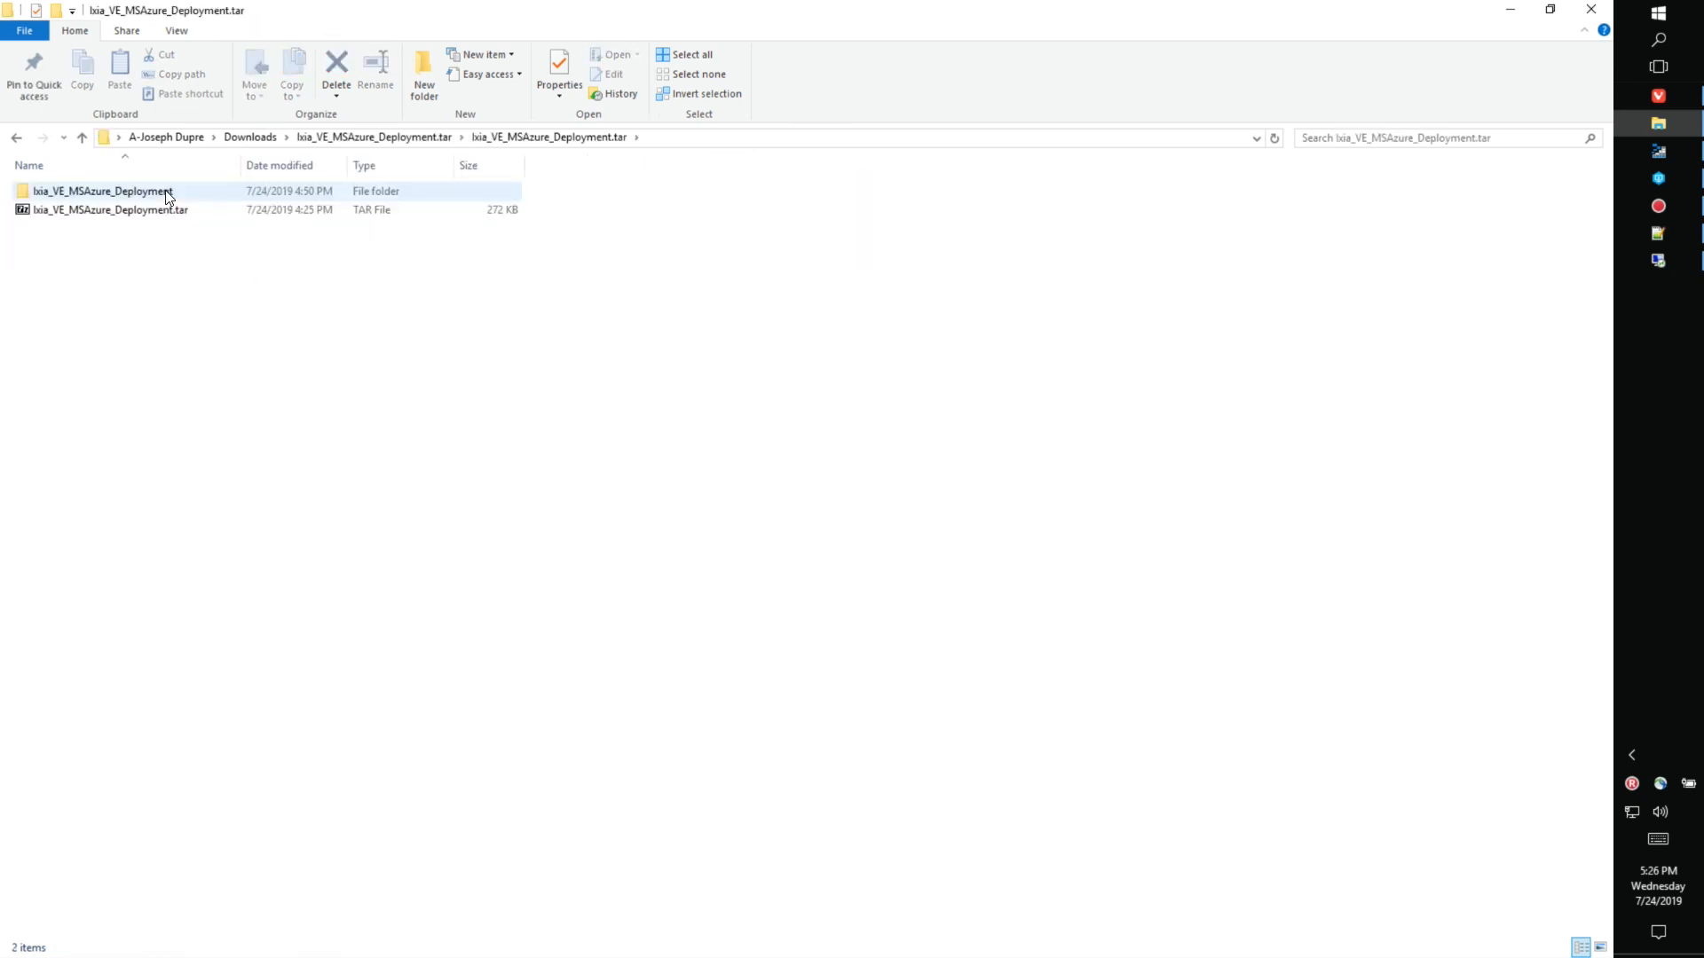
{"action": "double_click", "coordinate": [168, 194]}
{"action": "double_click", "coordinate": [146, 191]}
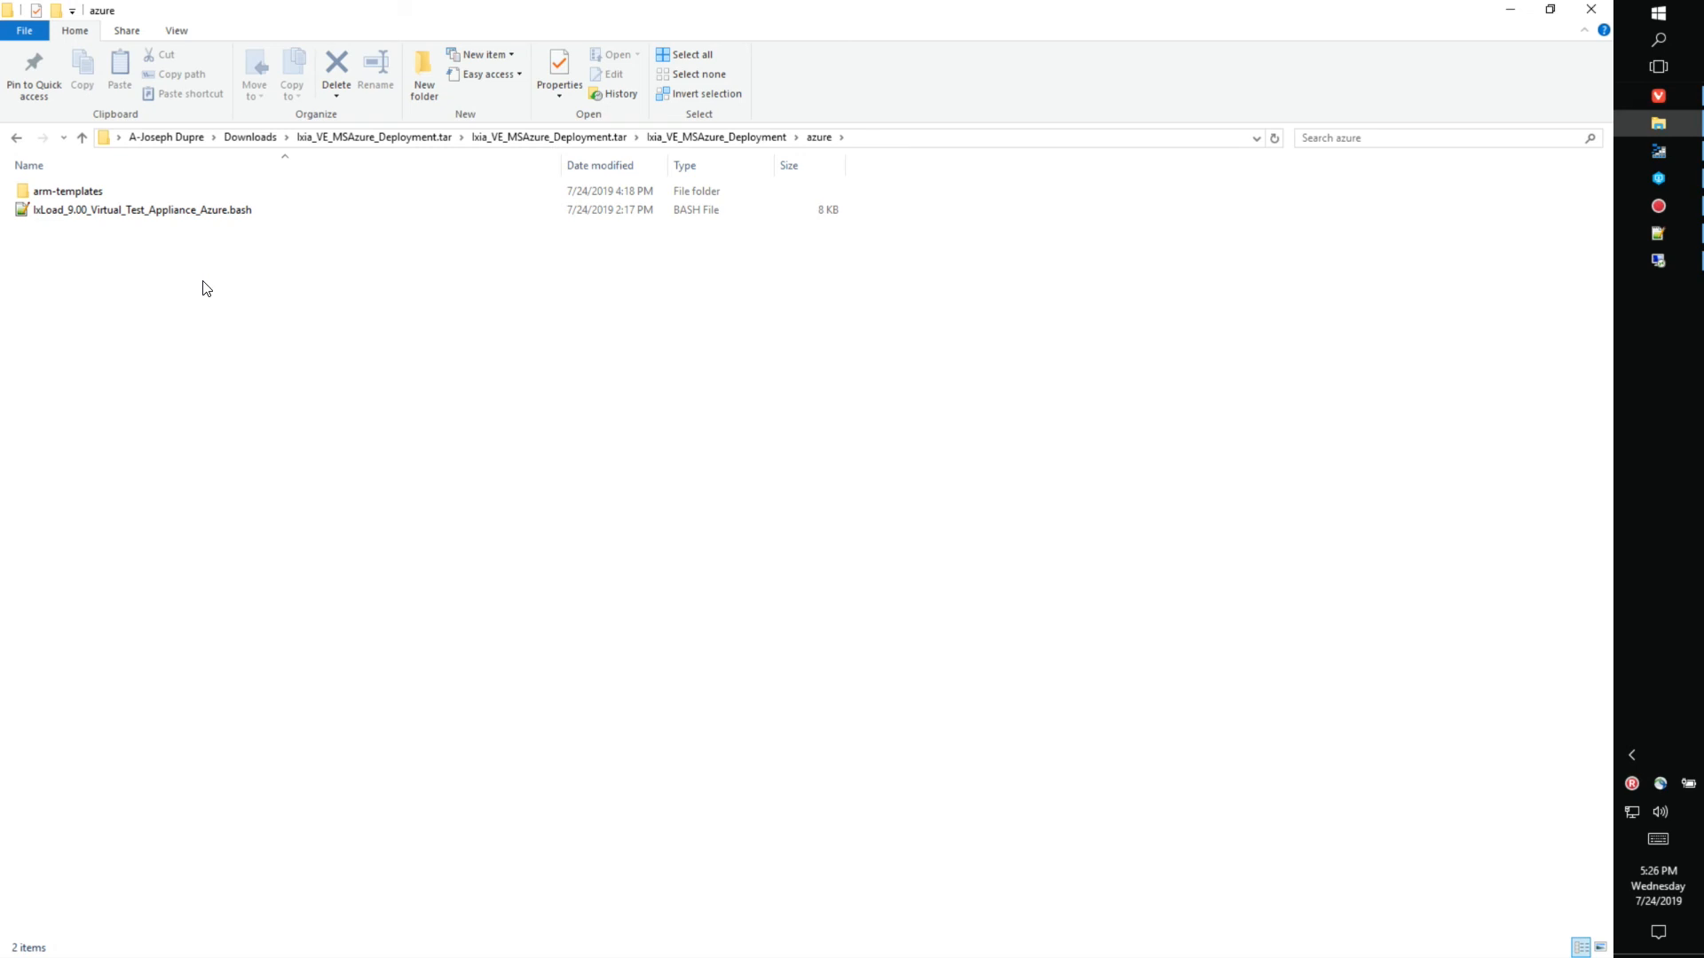
- In arm-templates, select the 2-appliance DemoSetup template and return to the Azure portal
{"action": "double_click", "coordinate": [93, 192]}
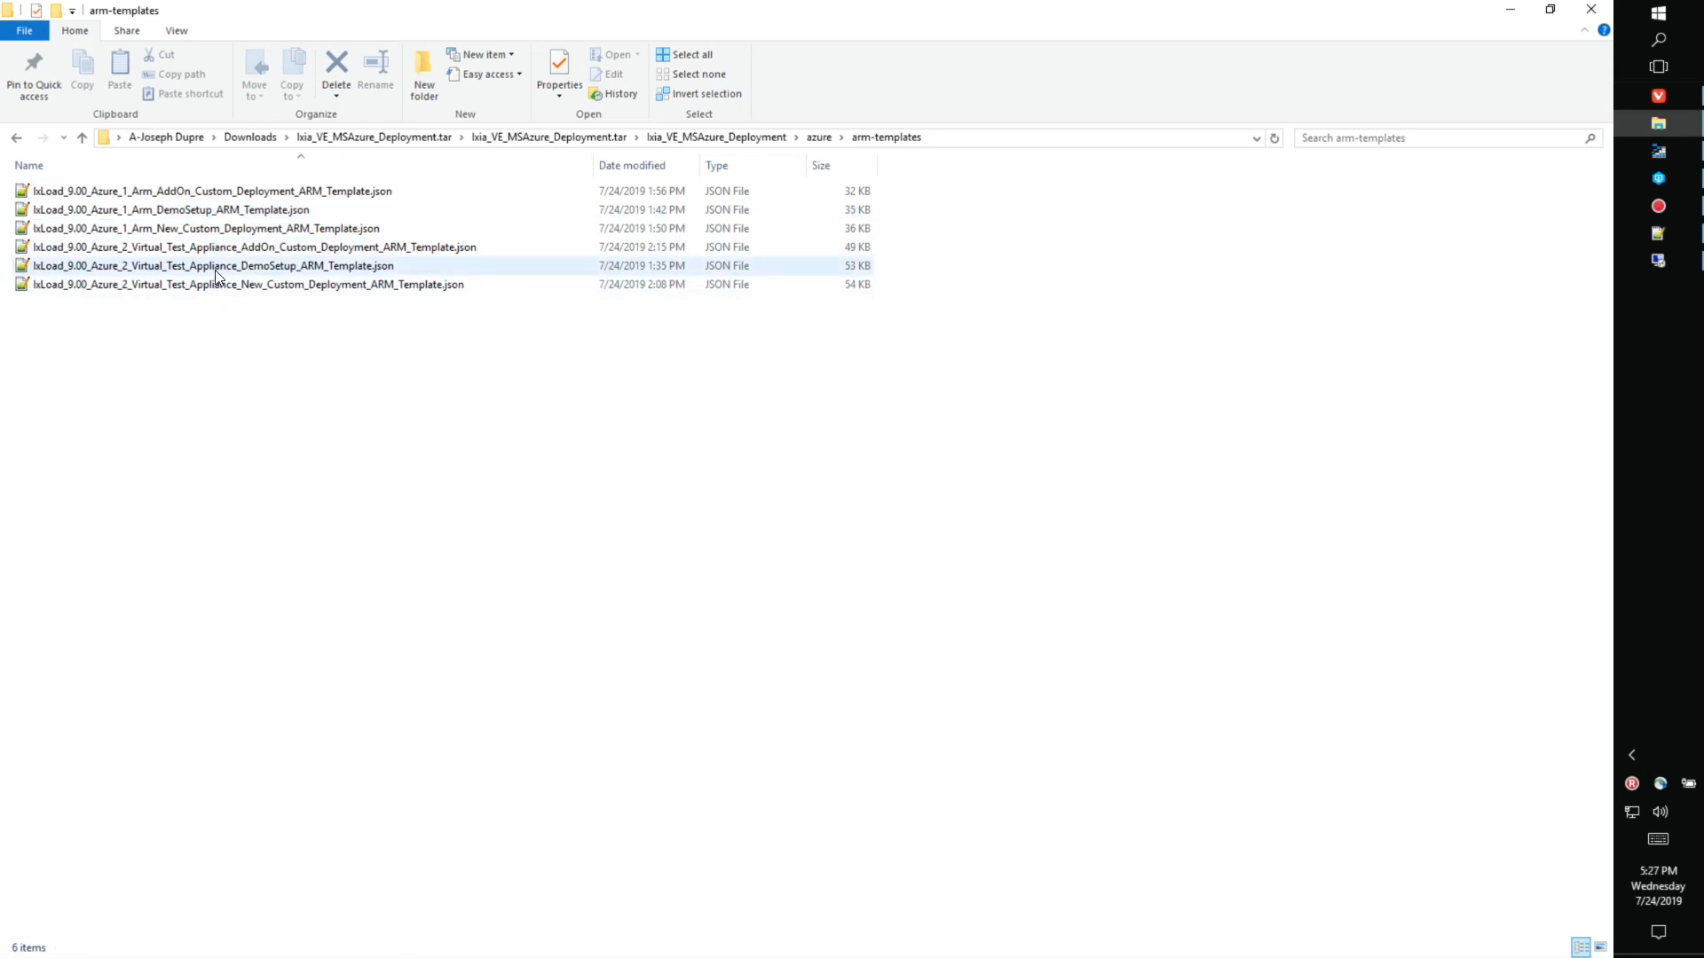
{"action": "left_click", "coordinate": [216, 269]}
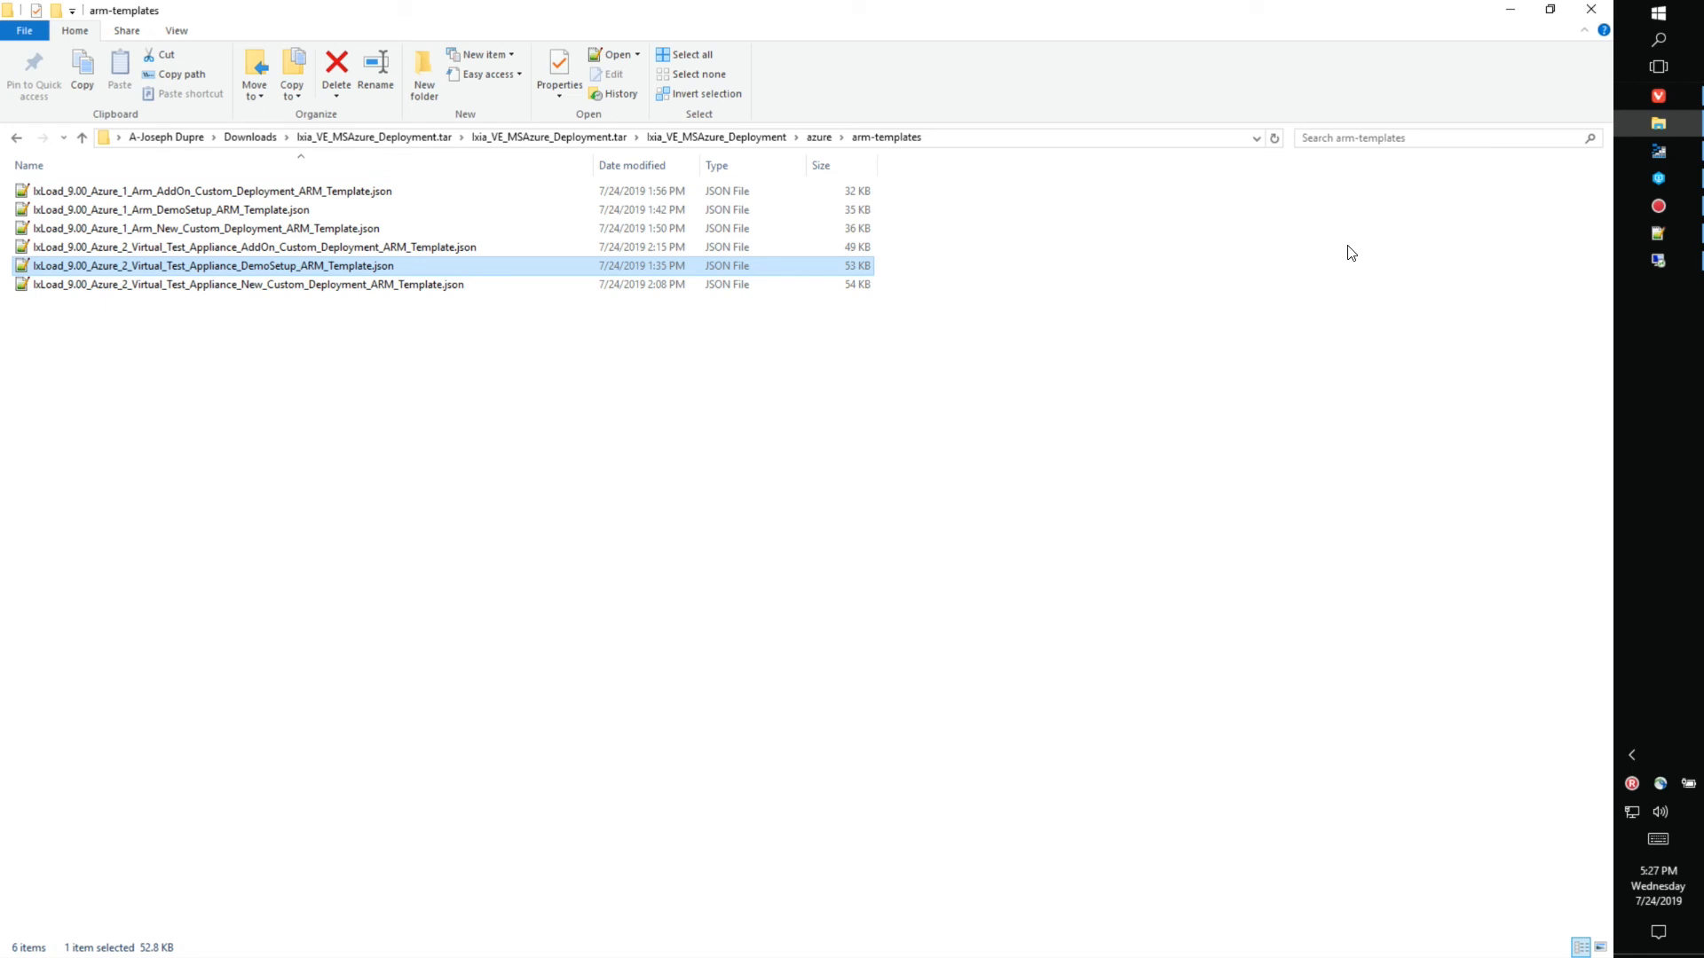
{"action": "left_click", "coordinate": [1658, 95]}
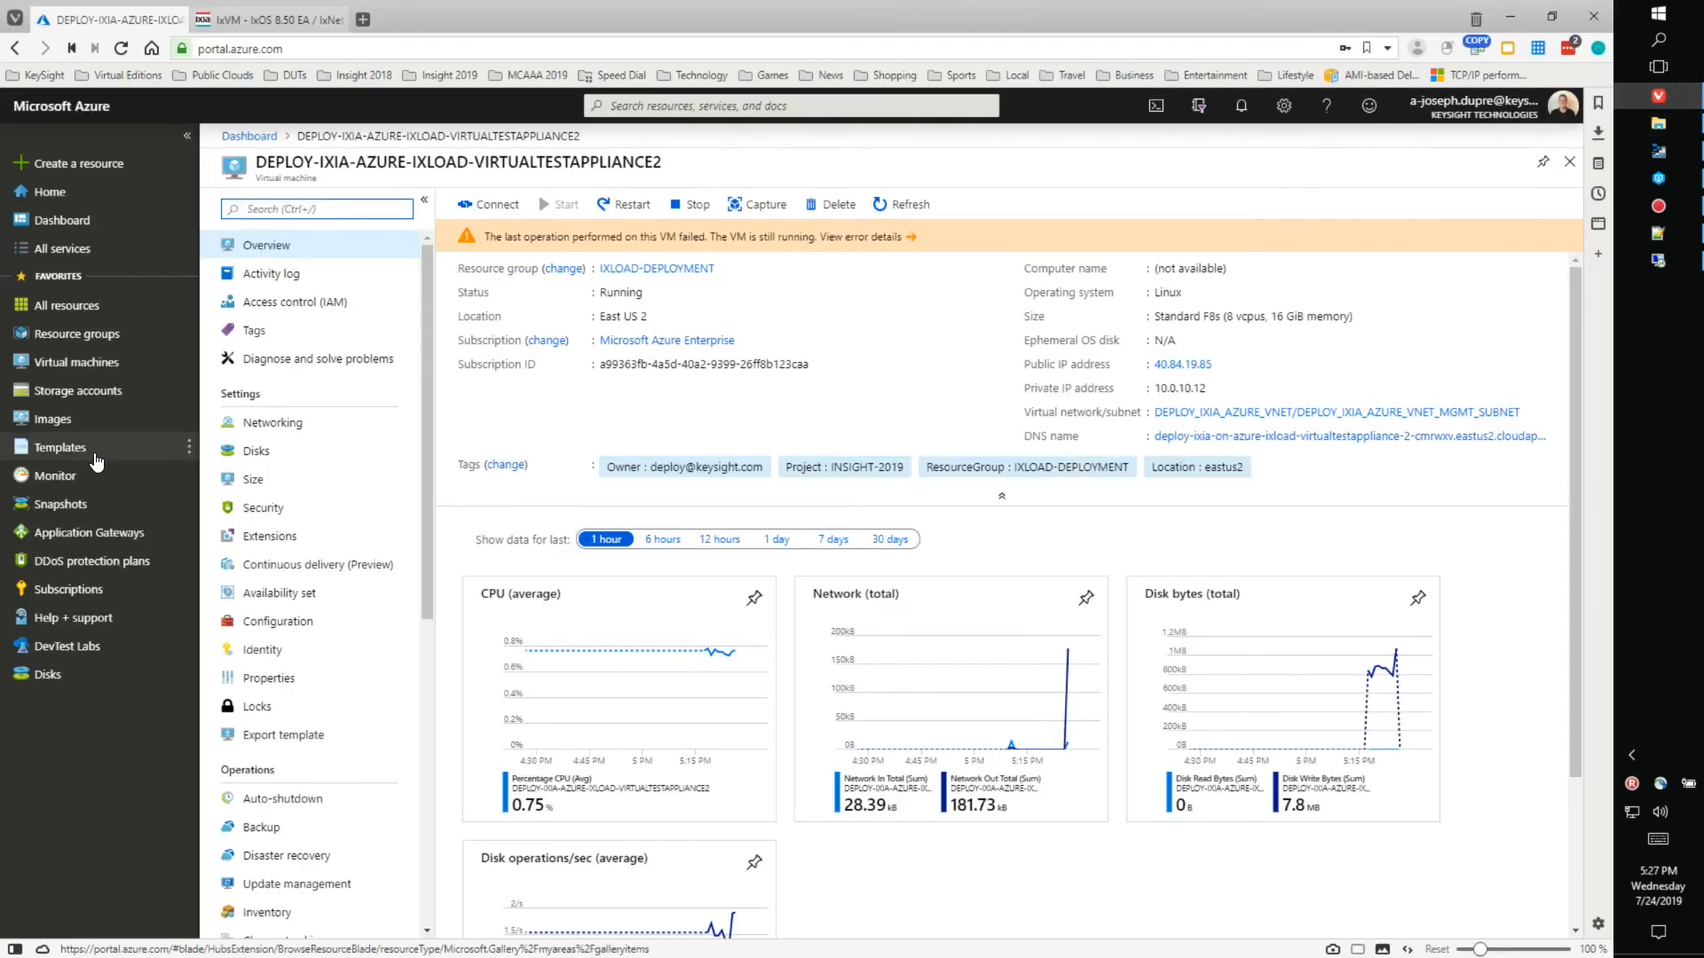
- Find the ixload_9_00 2-appliance DemoSetup template under Templates, then list the Resource groups
{"action": "left_click", "coordinate": [60, 453]}
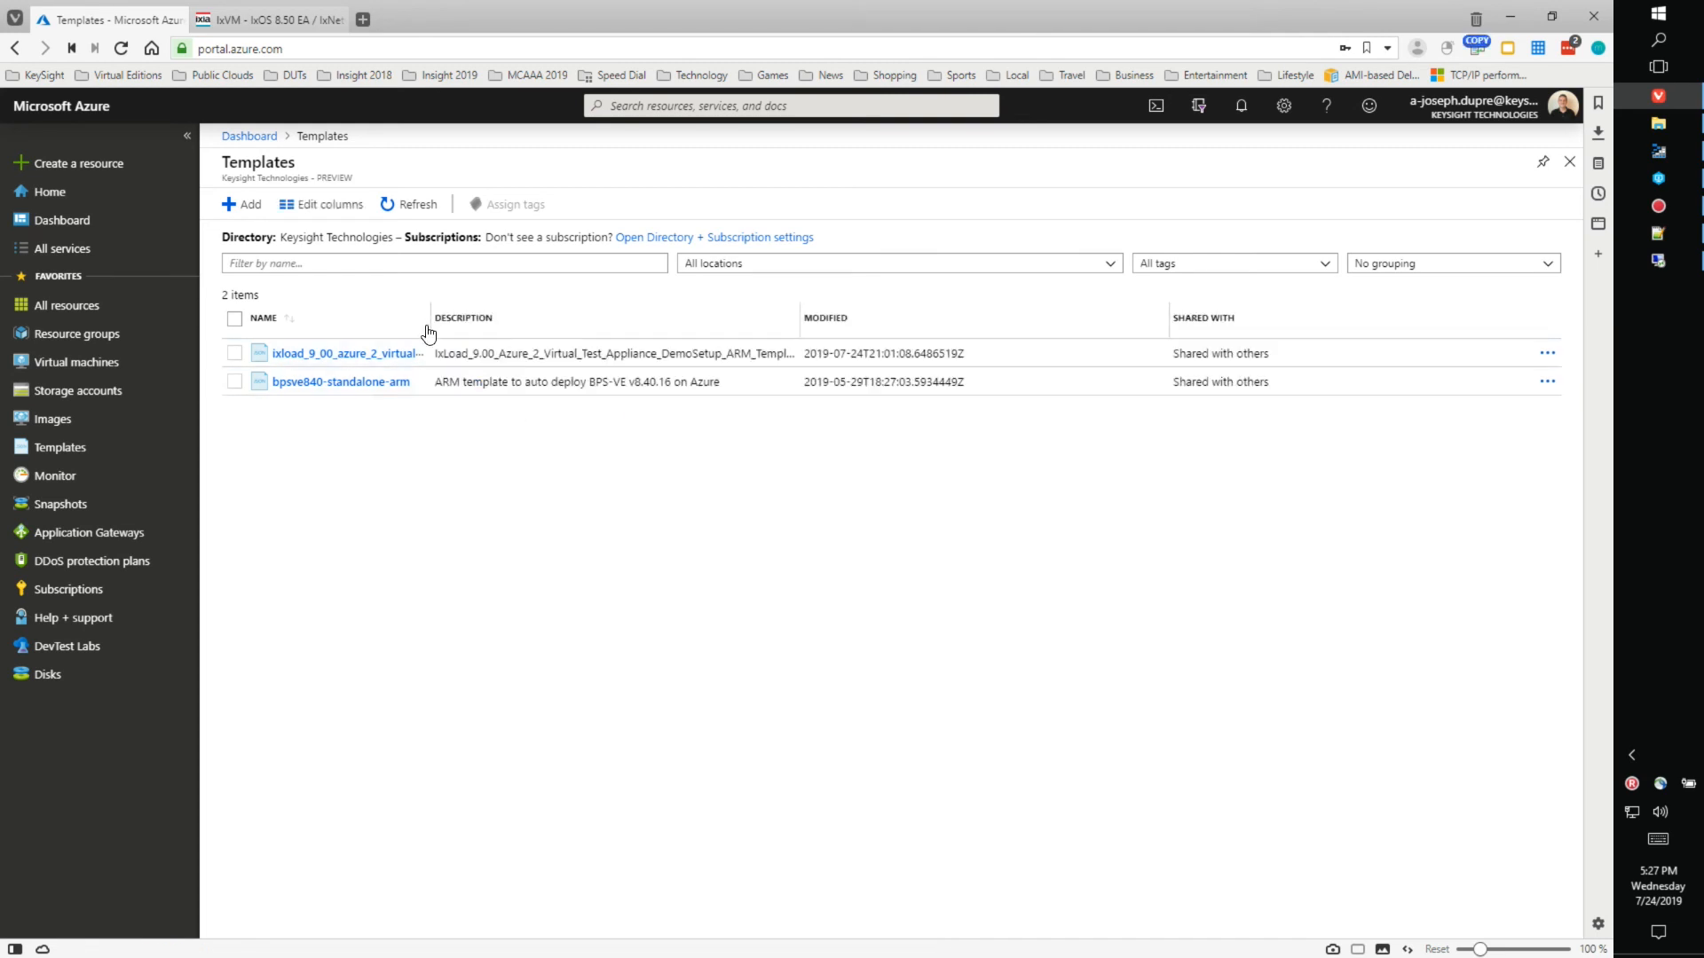
{"action": "left_click_drag", "start_coordinate": [431, 319], "coordinate": [610, 294]}
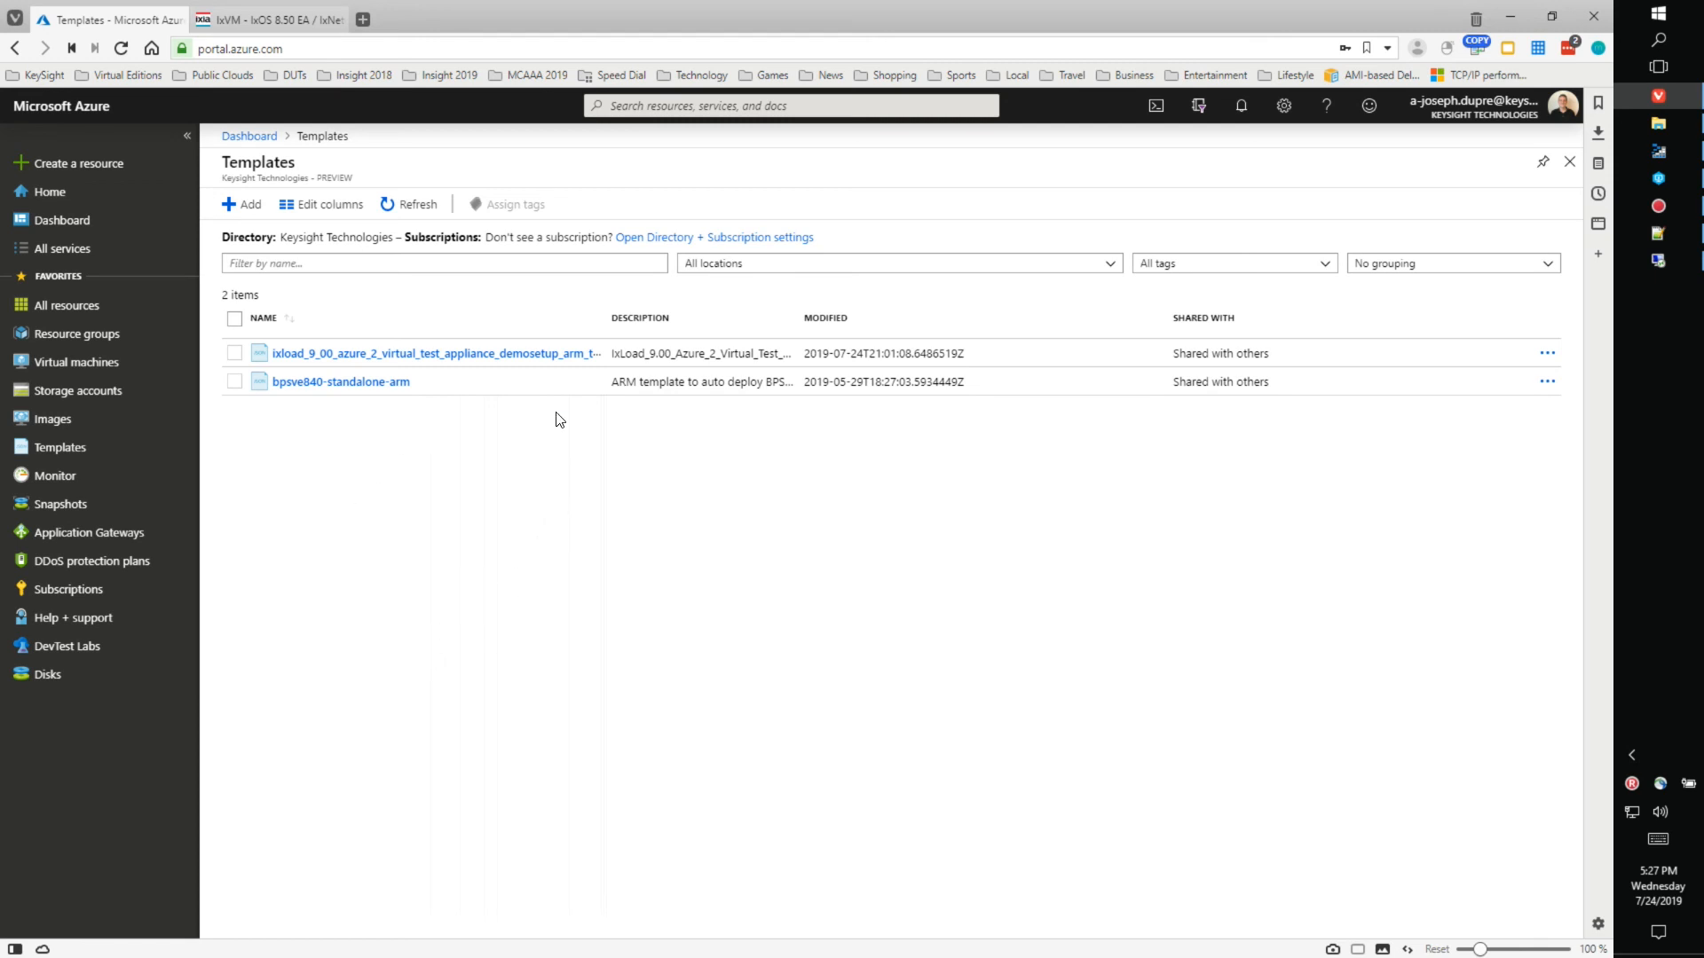
{"action": "left_click", "coordinate": [73, 343]}
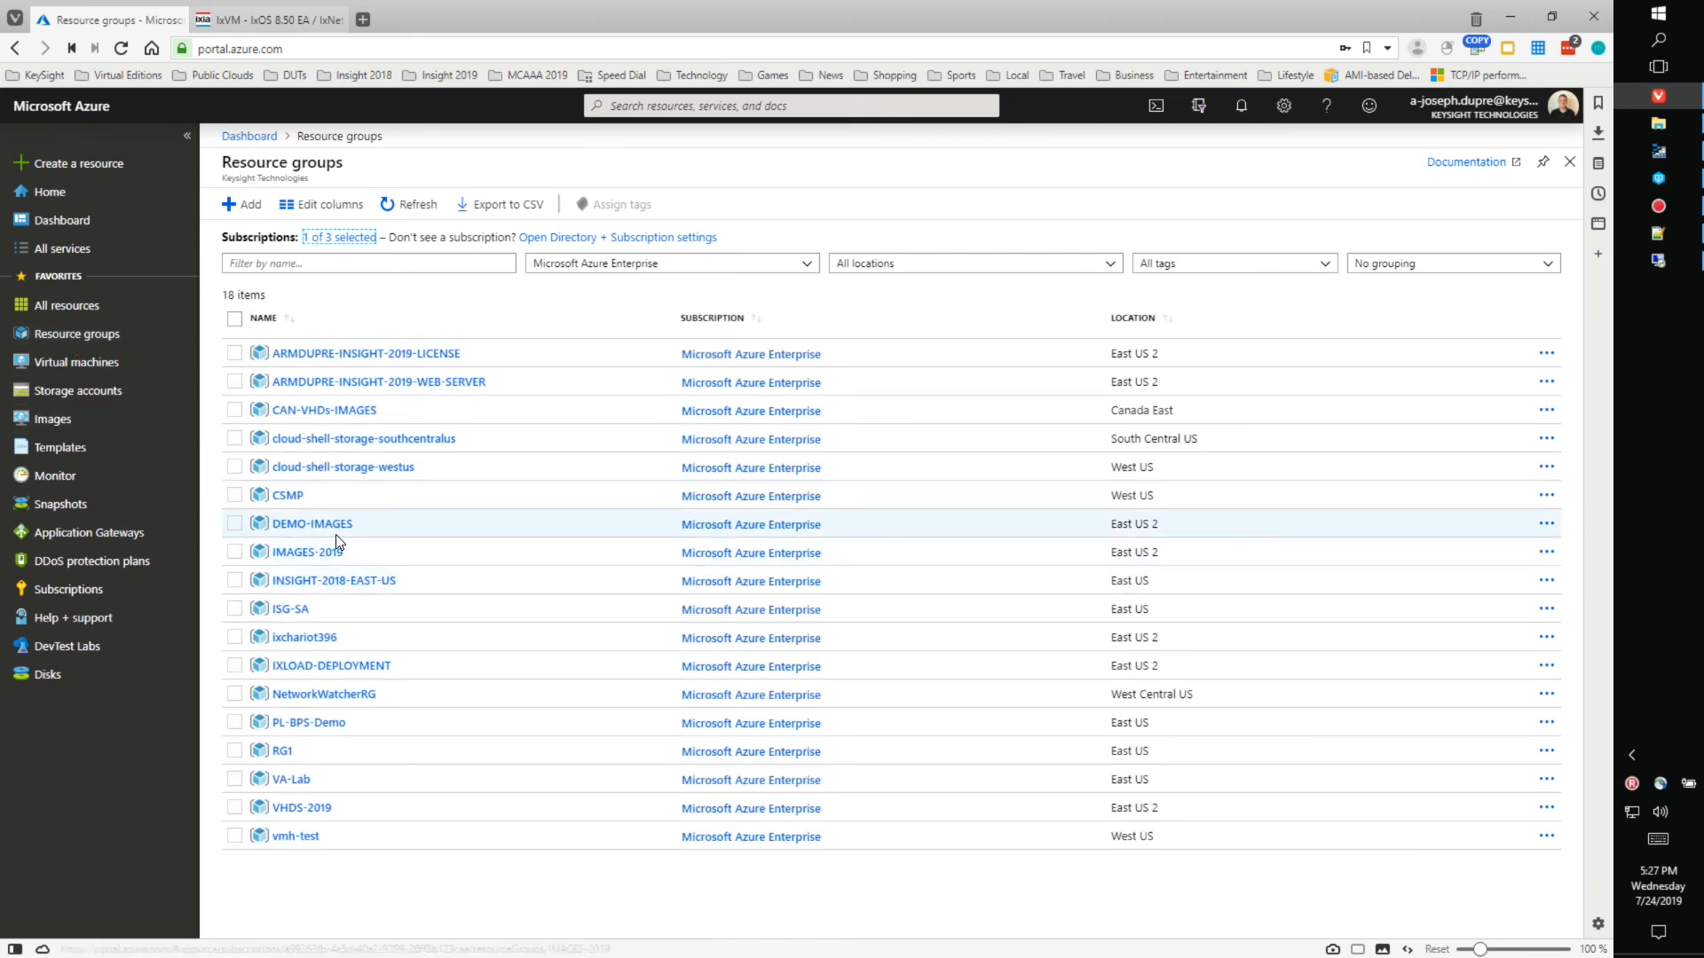
- Check IXLOAD-DEPLOYMENT's failed deployment Conflict details, then return to the IXLOAD_ON_AZURE_DEPLOYMENT dashboard
{"action": "left_click", "coordinate": [352, 675]}
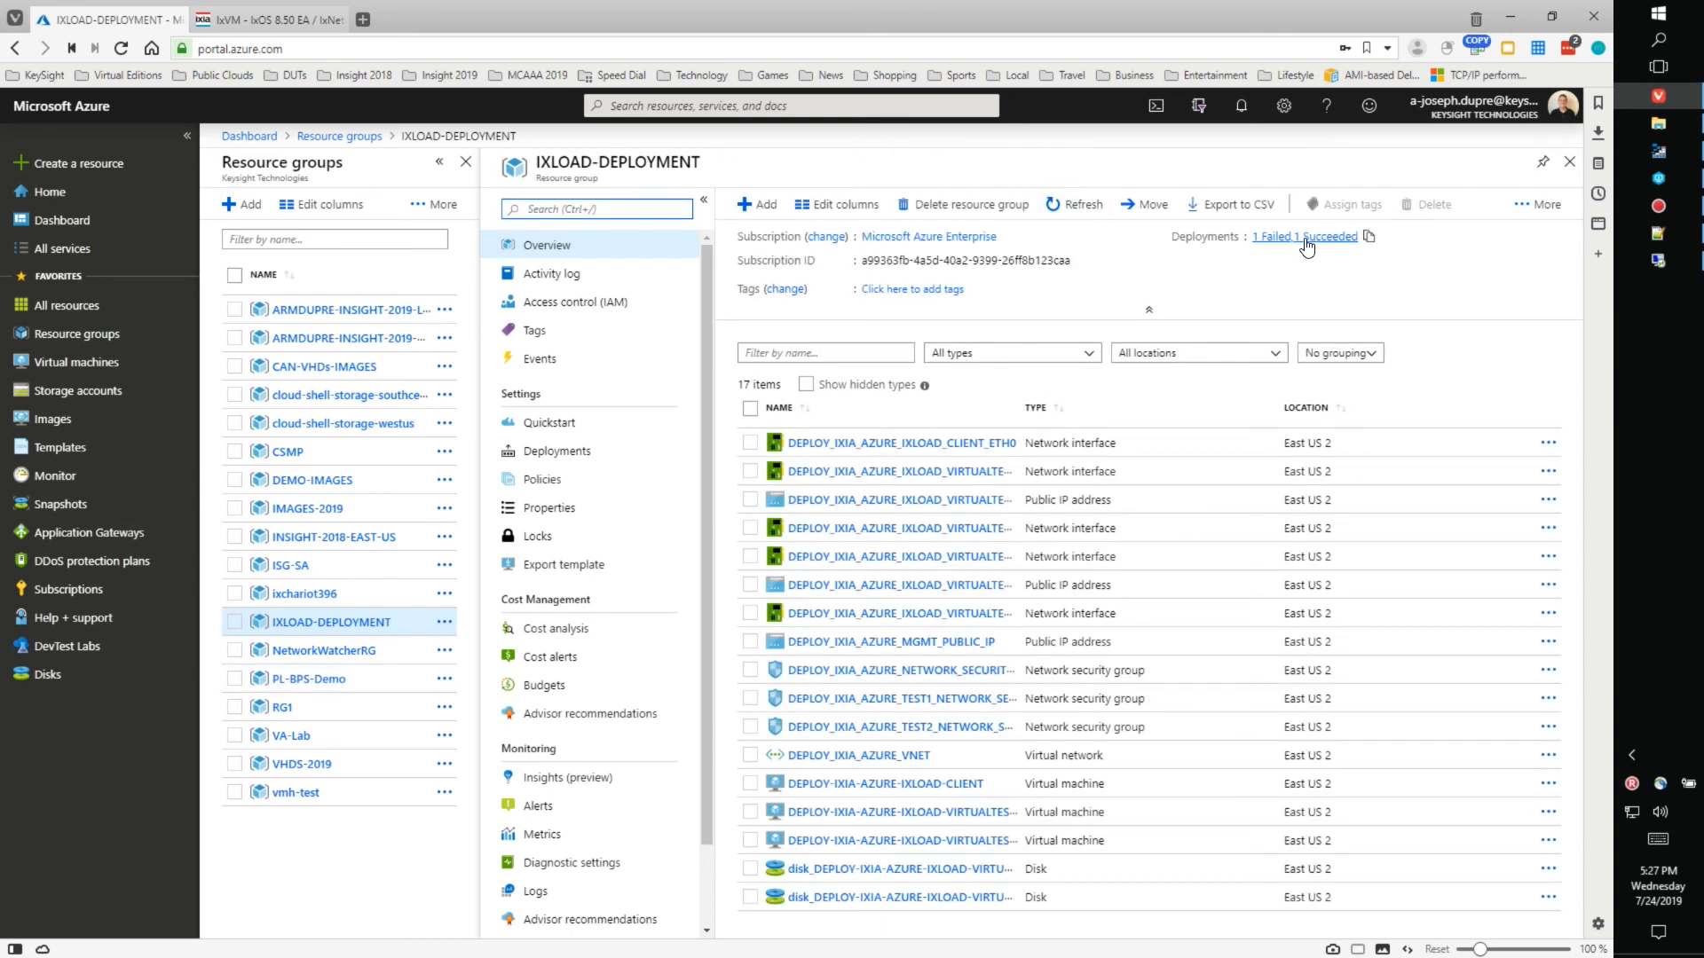
{"action": "left_click", "coordinate": [1305, 238]}
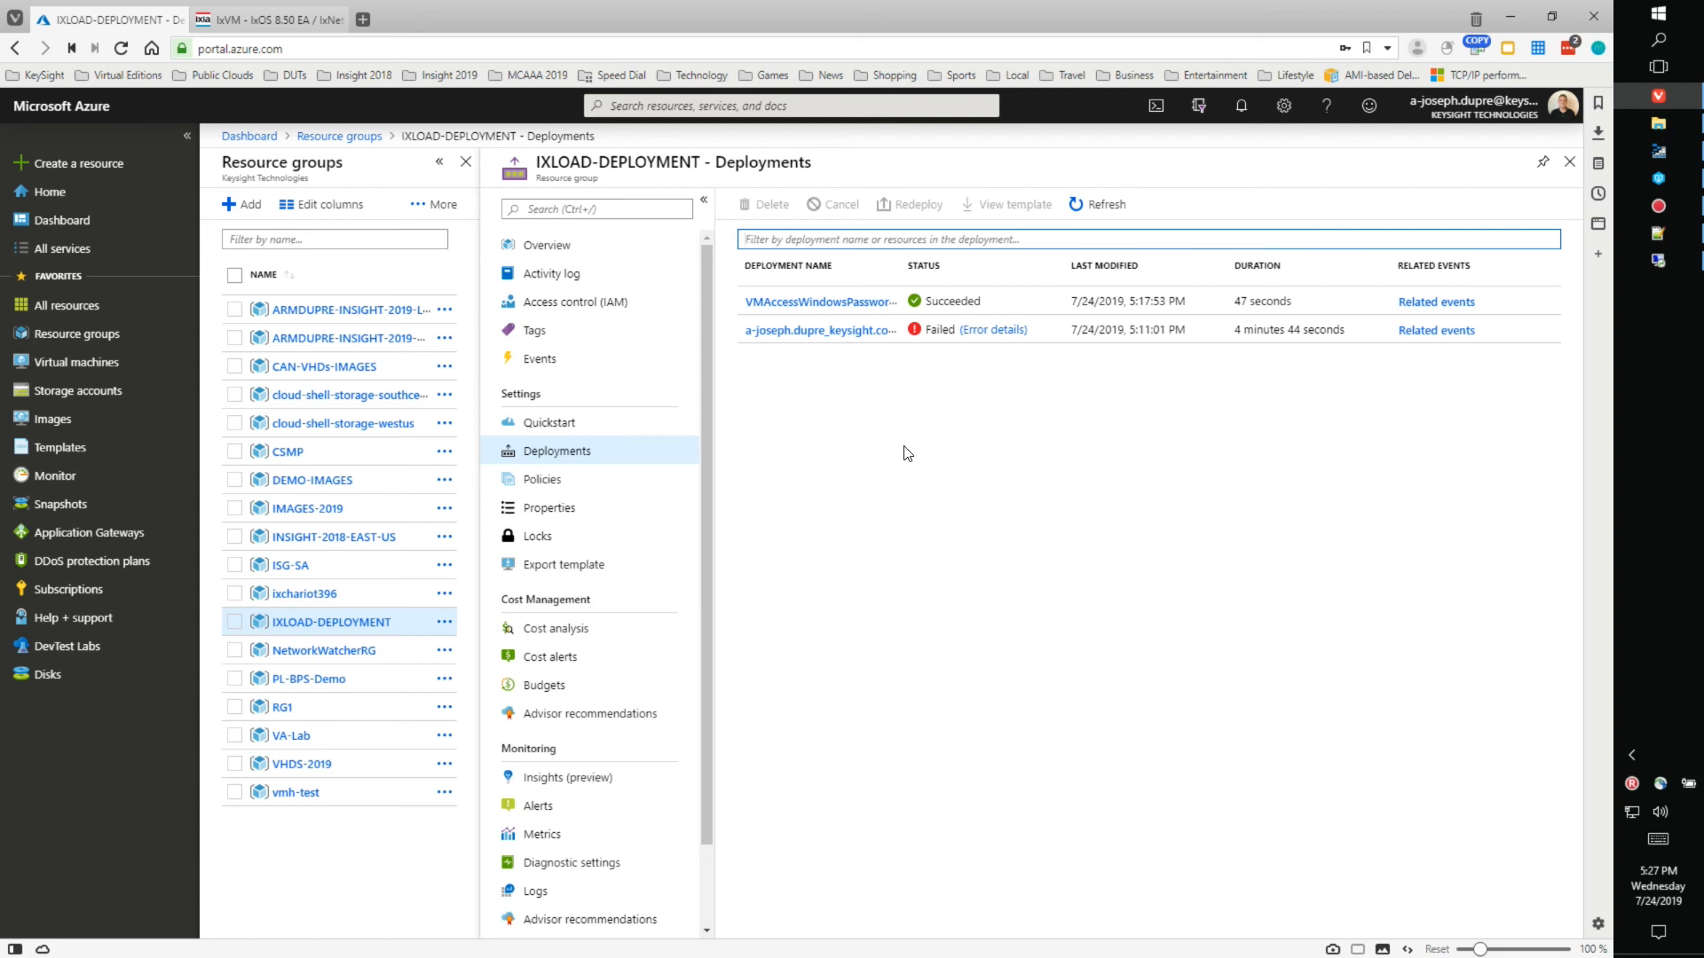
{"action": "left_click", "coordinate": [847, 333]}
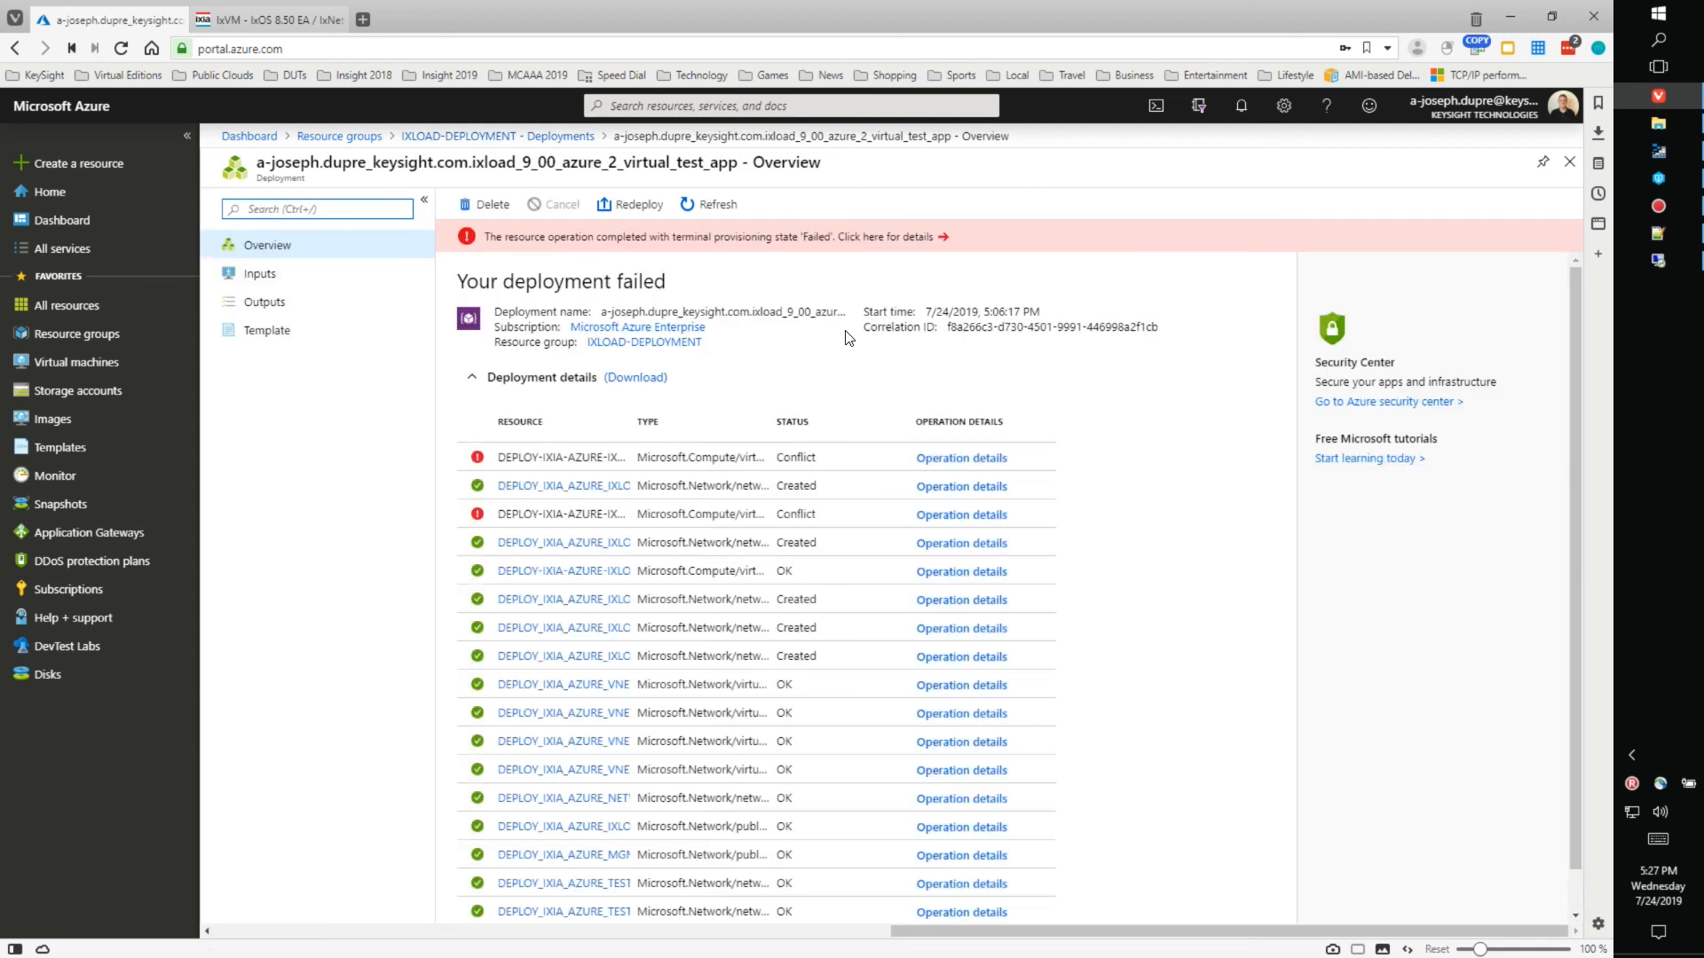
{"action": "left_click", "coordinate": [970, 458]}
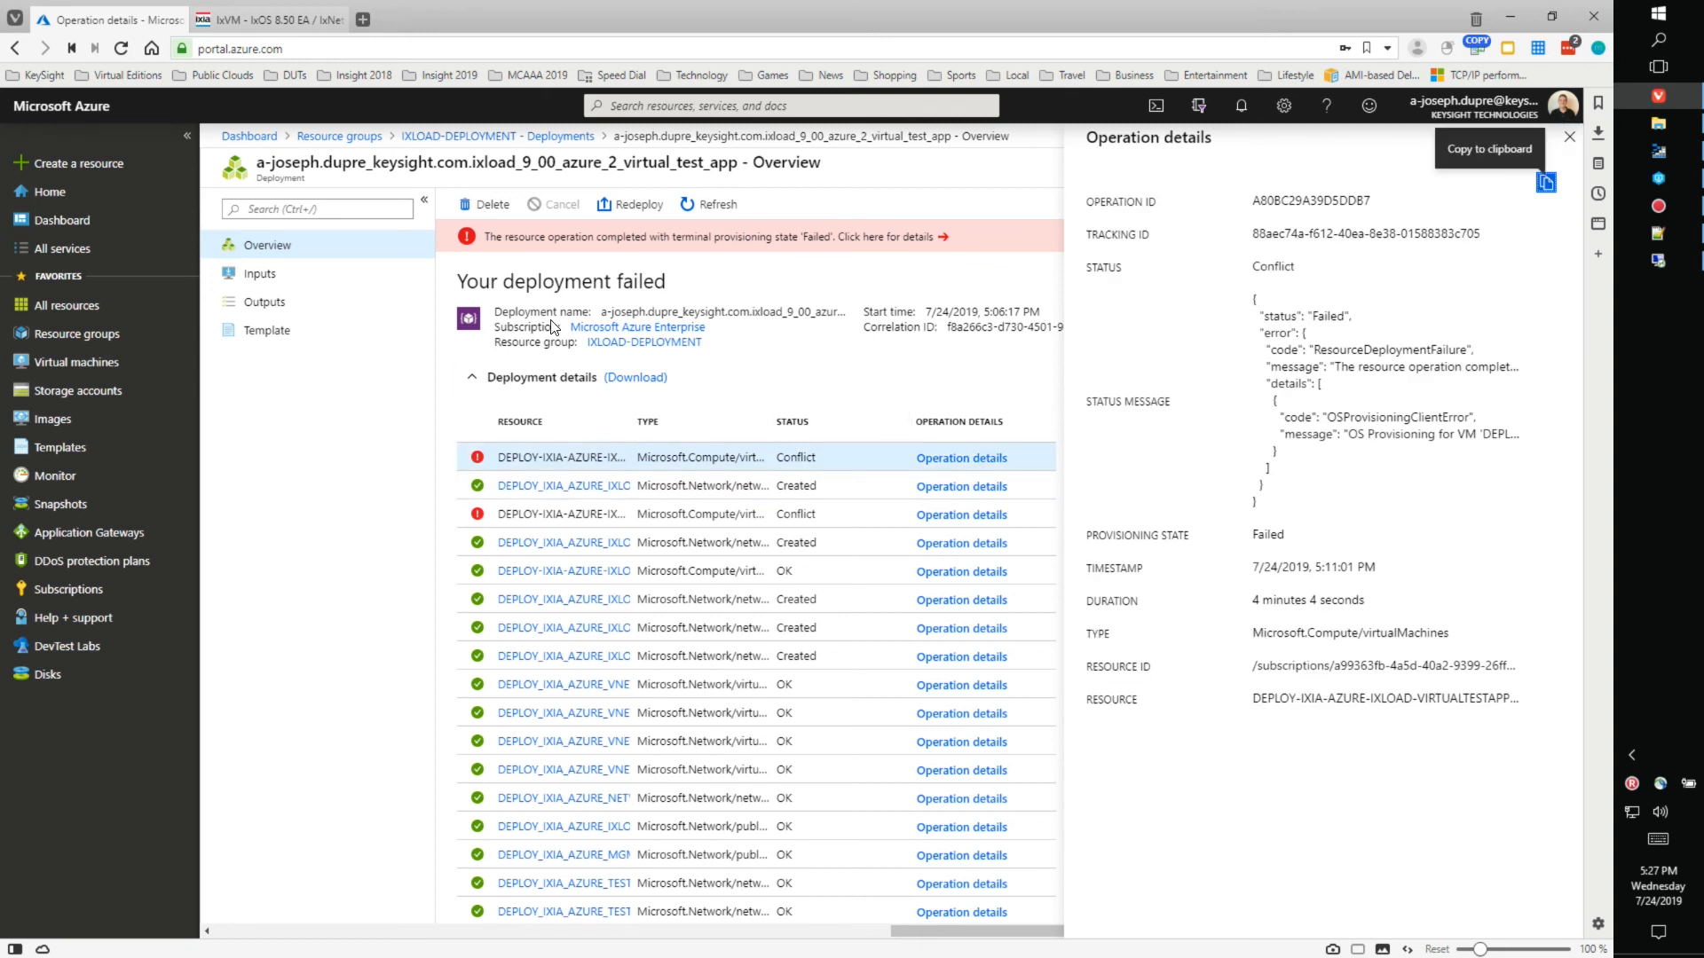
{"action": "left_click", "coordinate": [248, 138]}
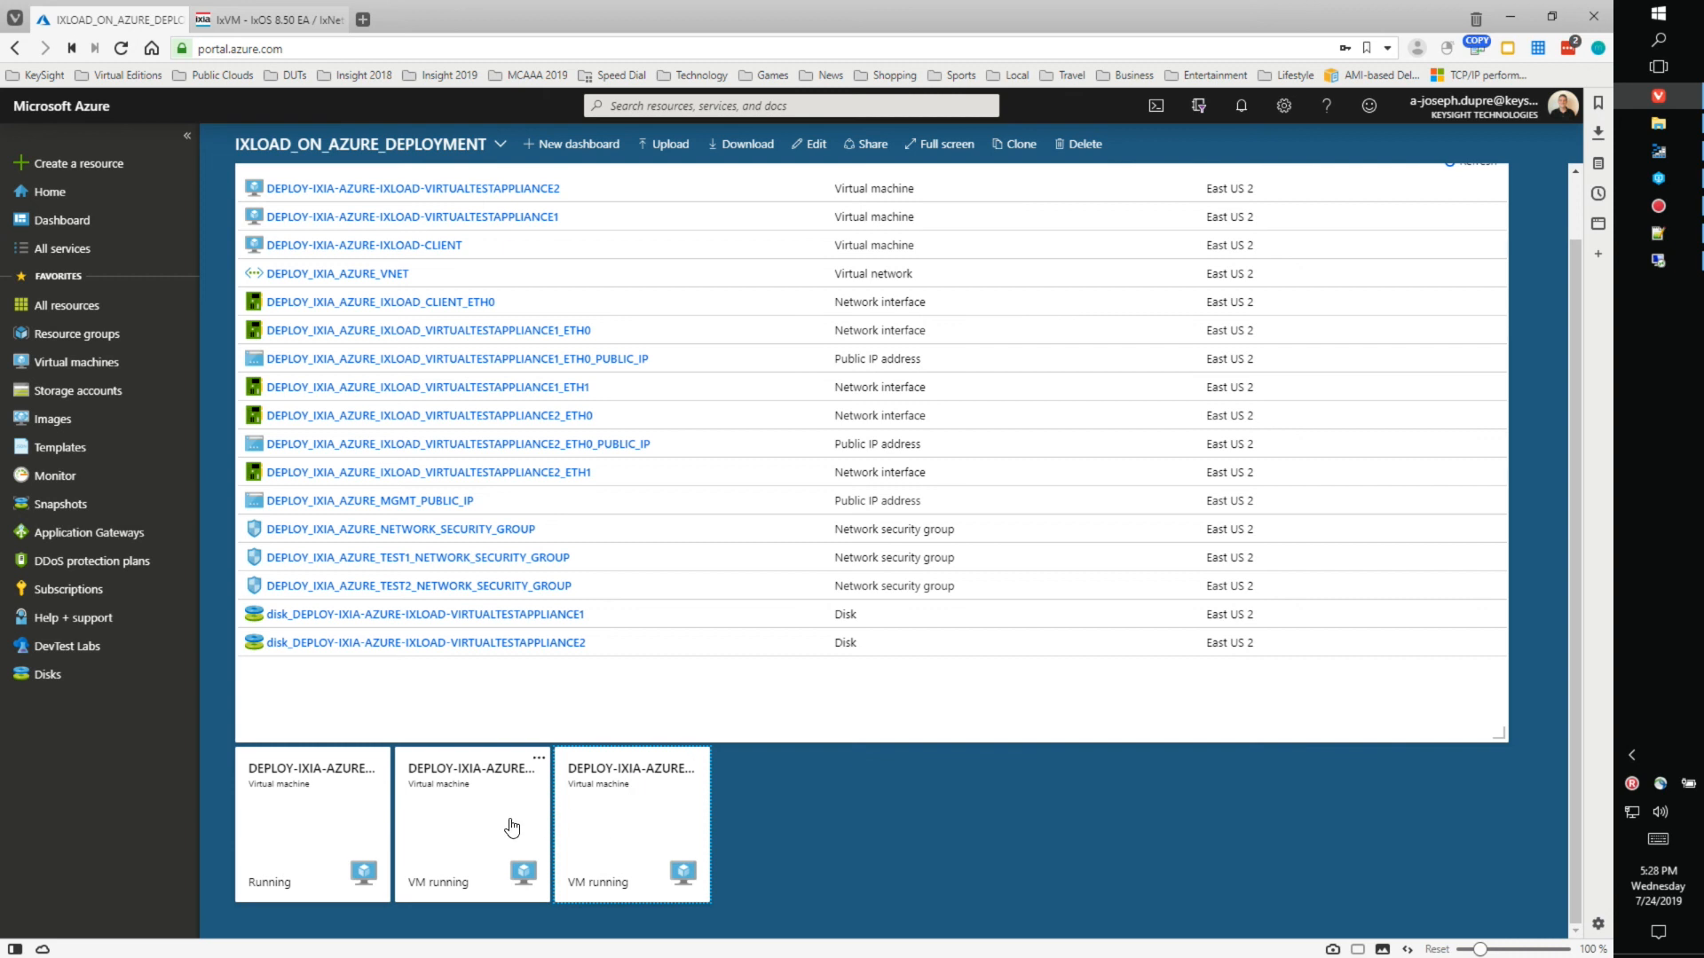
- Open the DEPLOY-IXIA-AZURE-IXLOAD-CLIENT VM's Reset password page
{"action": "left_click", "coordinate": [336, 817]}
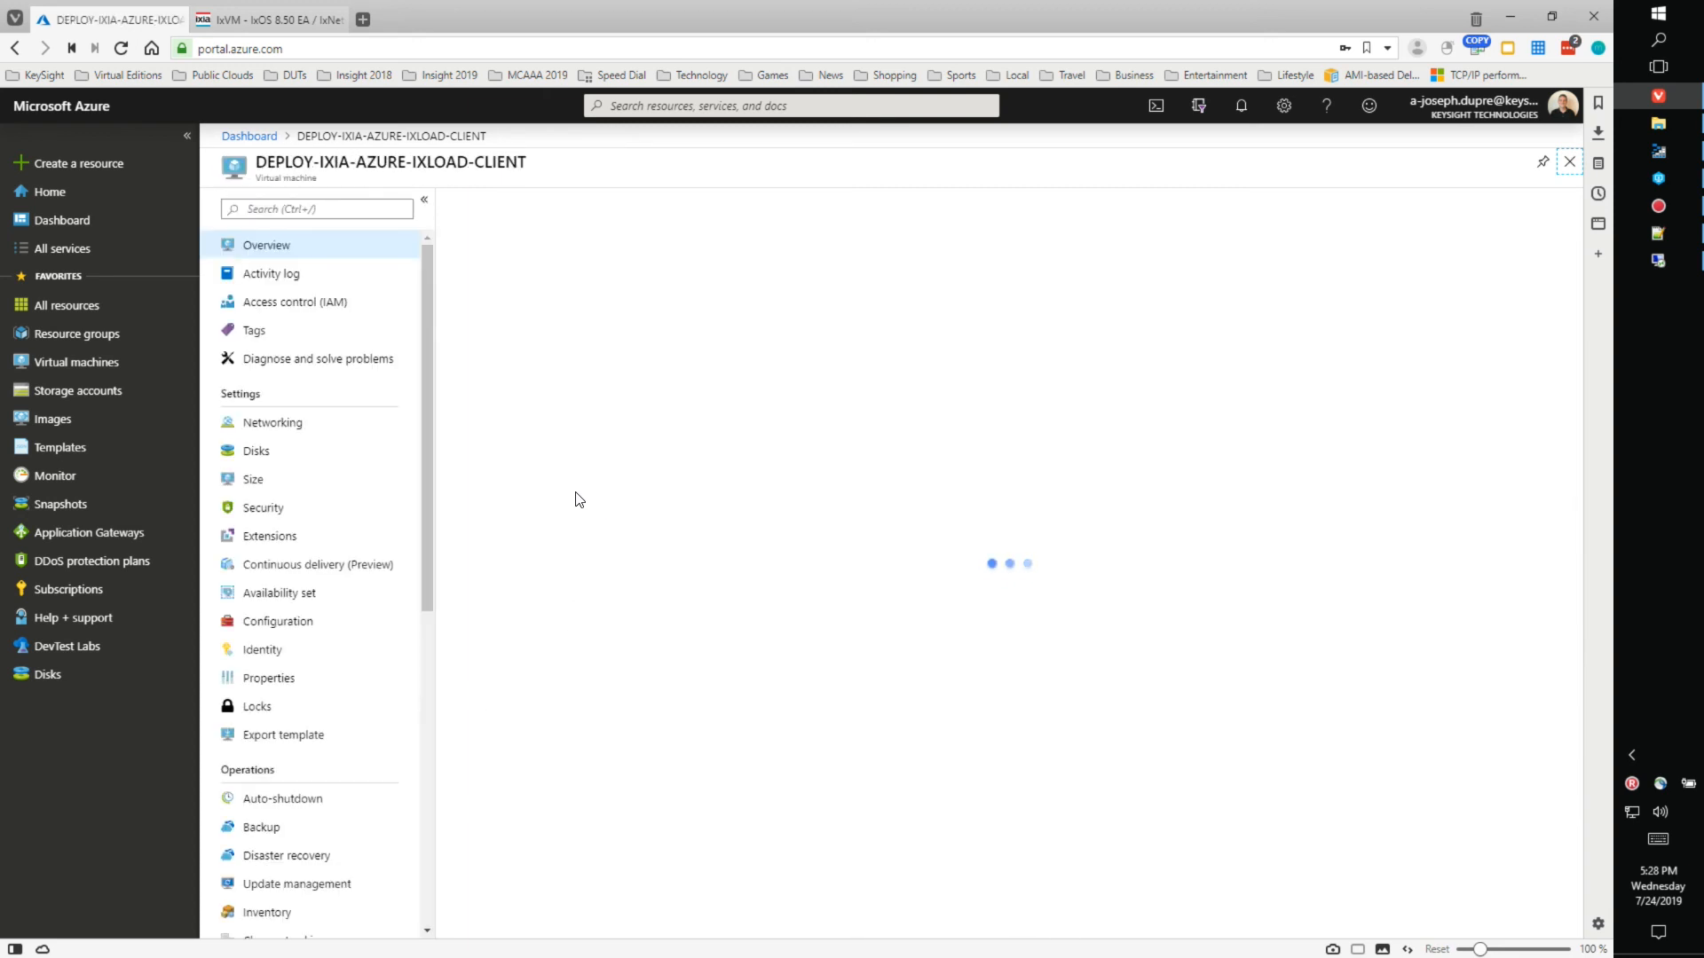
{"action": "scroll", "coordinate": [417, 435], "scroll_direction": "down", "scroll_amount": 3}
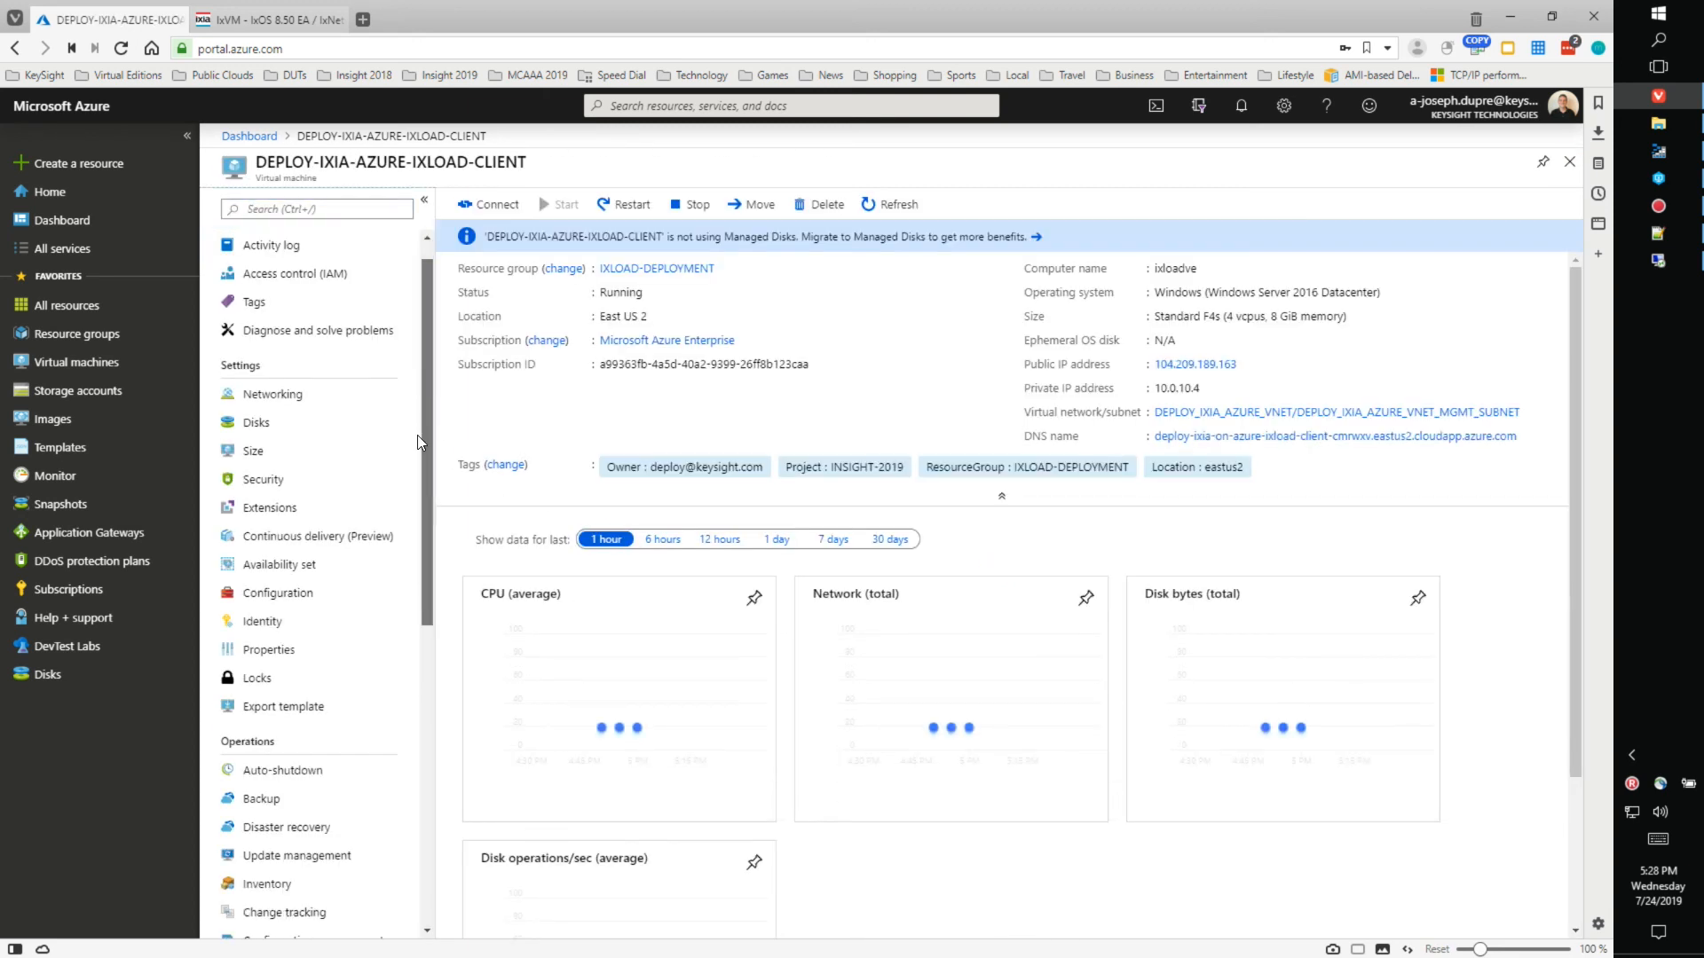
{"action": "scroll", "coordinate": [414, 621], "scroll_direction": "down", "scroll_amount": 4}
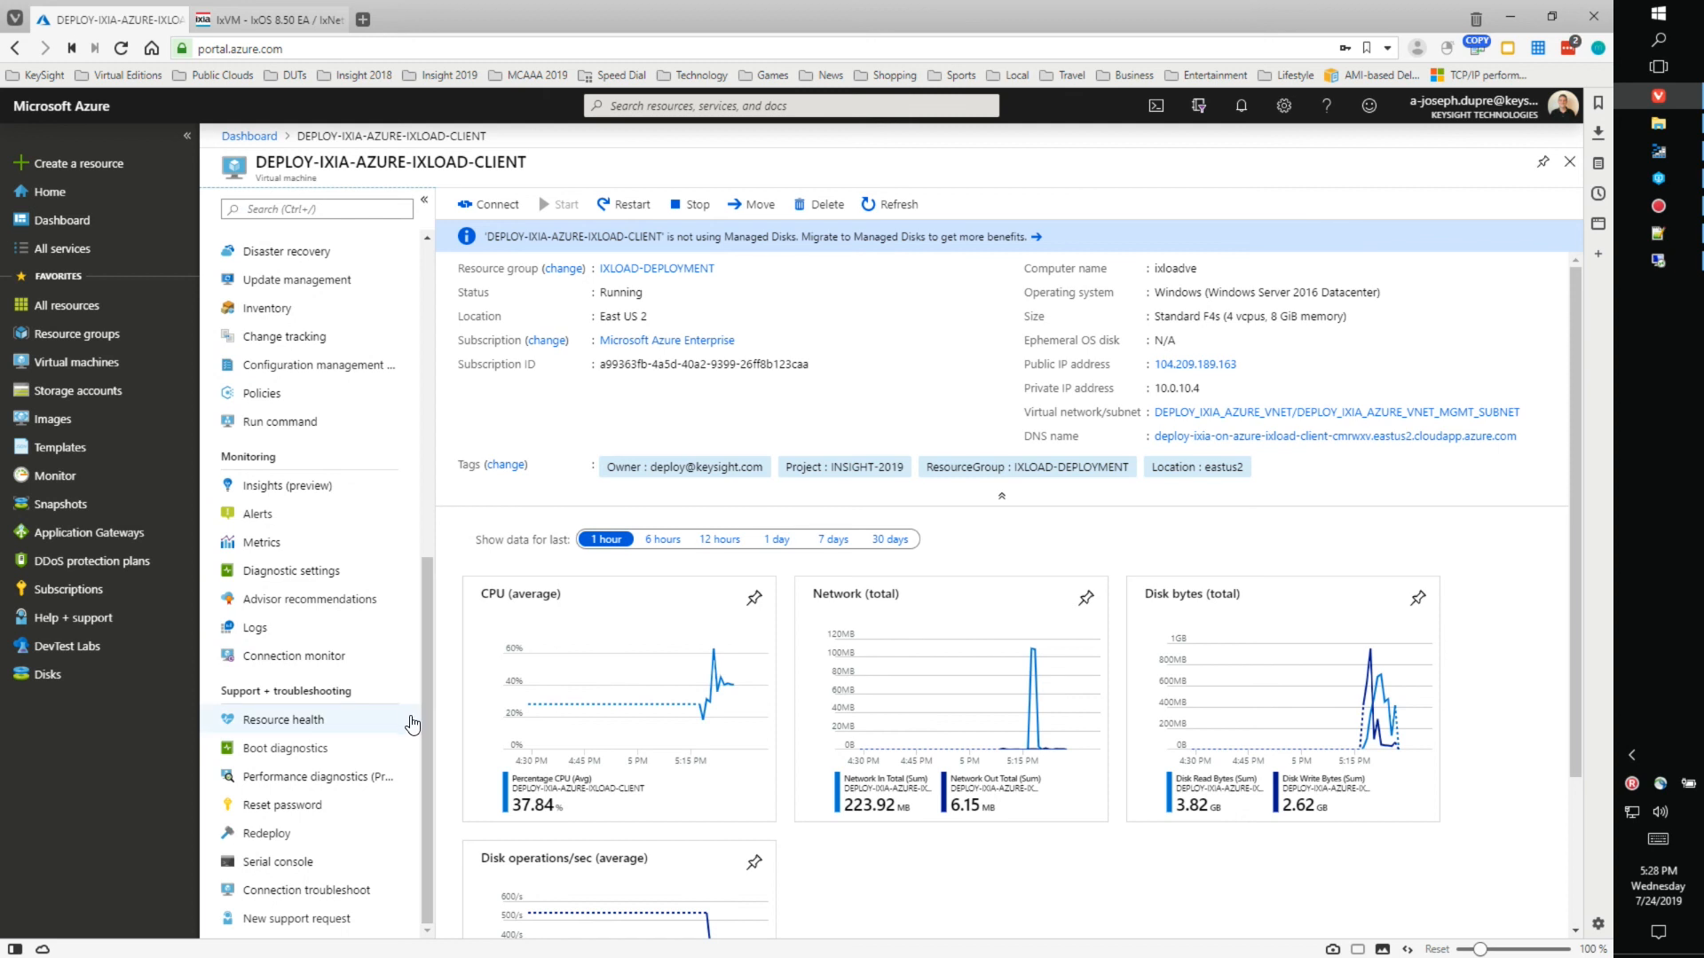
{"action": "left_click", "coordinate": [289, 808]}
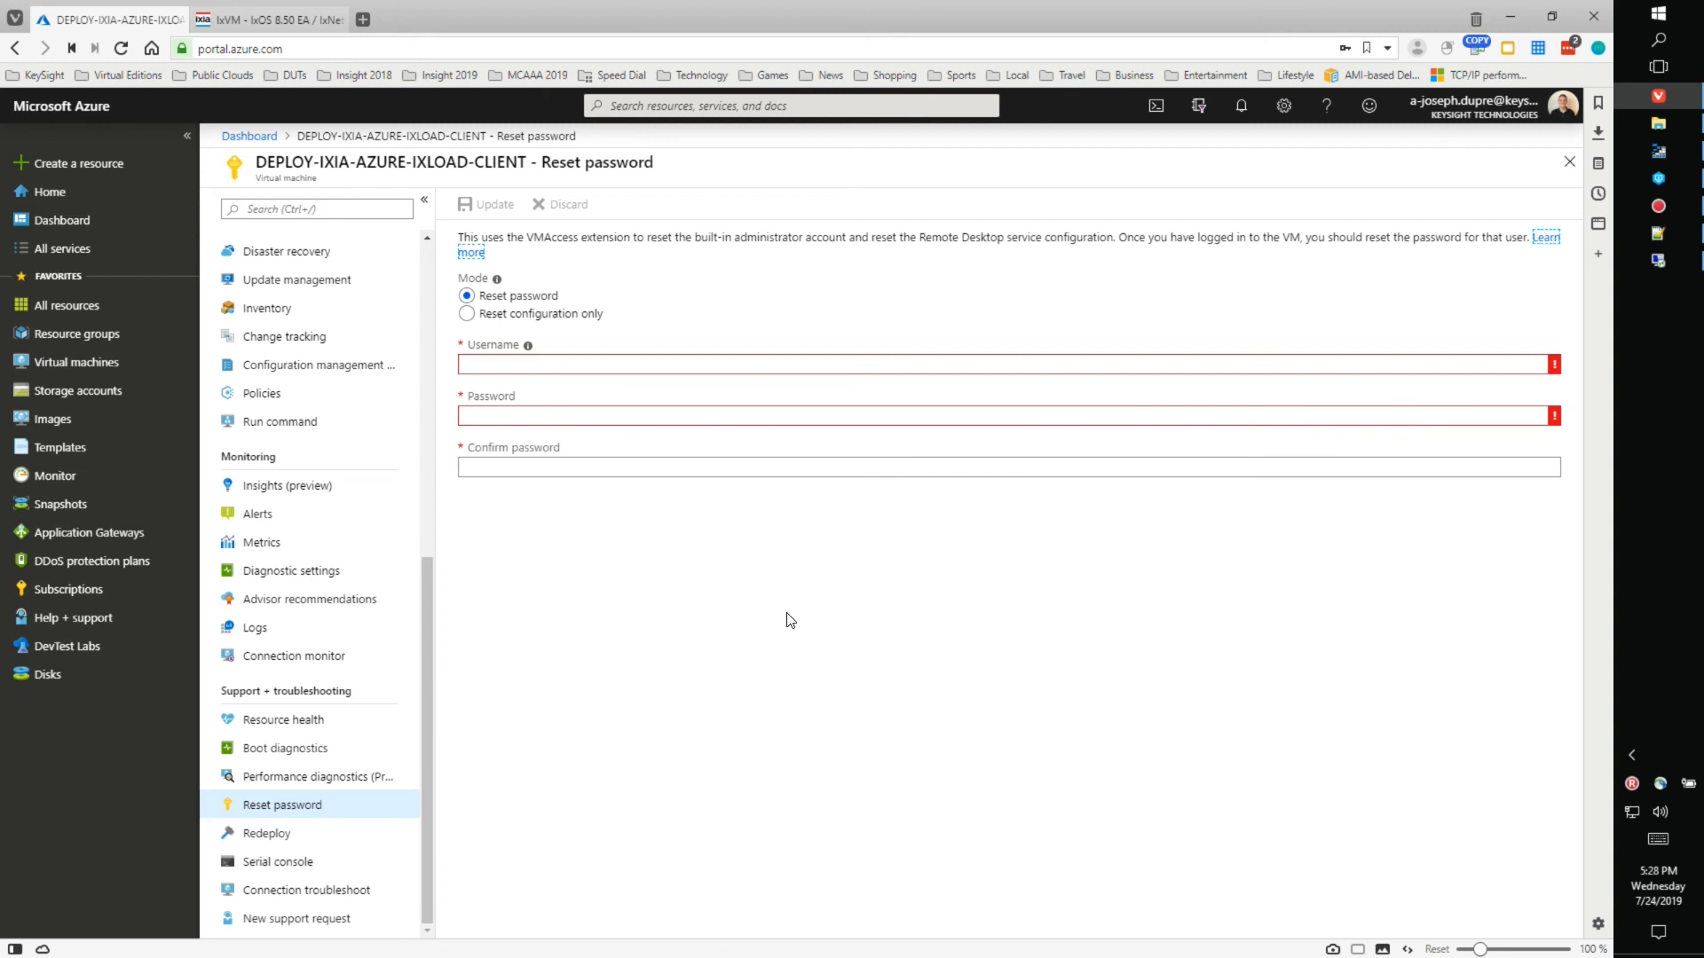
{"action": "scroll", "coordinate": [427, 590], "scroll_direction": "up", "scroll_amount": 4}
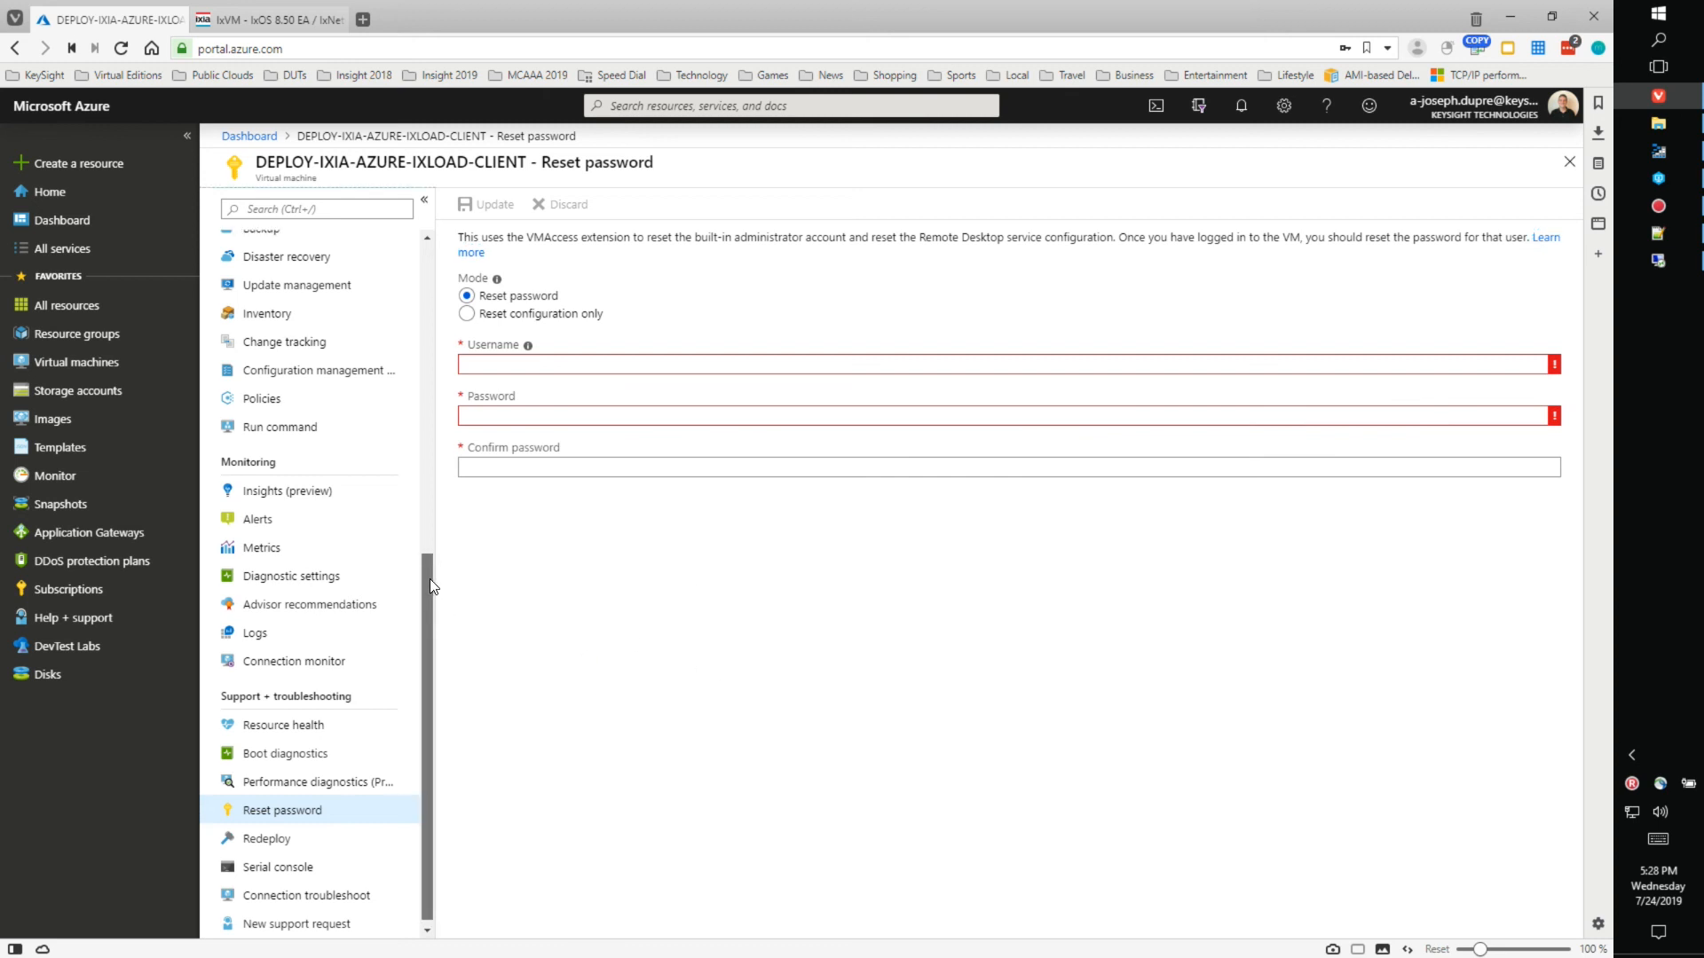
{"action": "scroll", "coordinate": [391, 319], "scroll_direction": "up", "scroll_amount": 3}
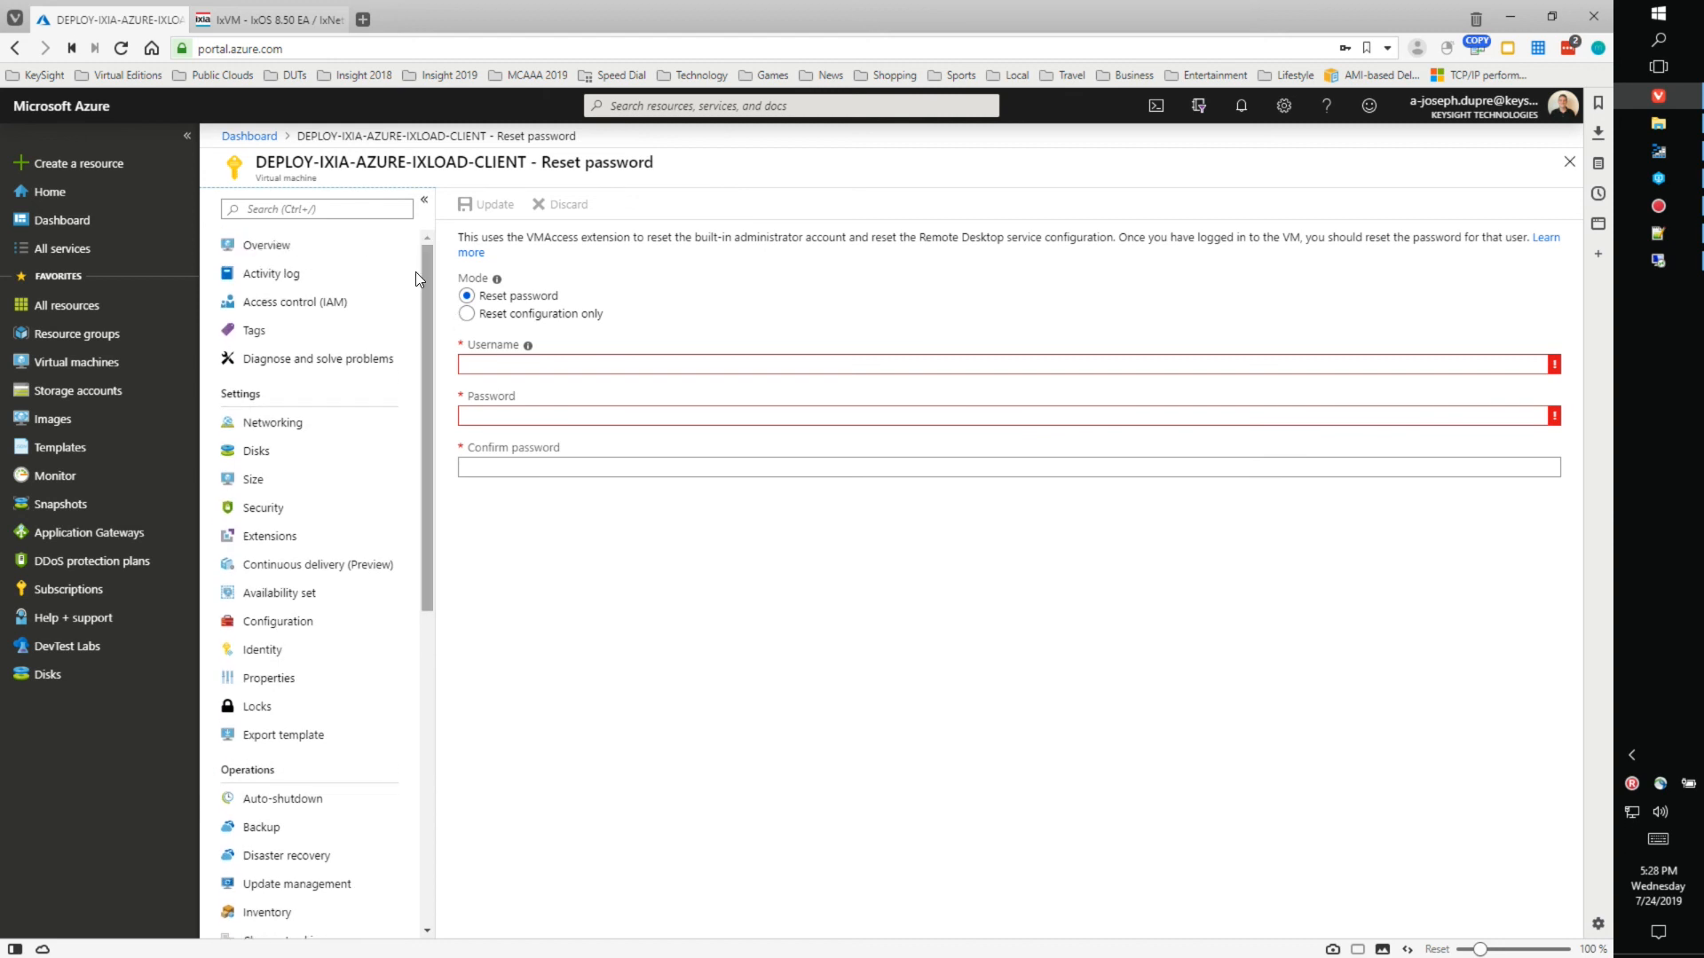
- Return to the client VM overview, then refresh both chassis in IxLoad to reconnect them
{"action": "left_click", "coordinate": [277, 256]}
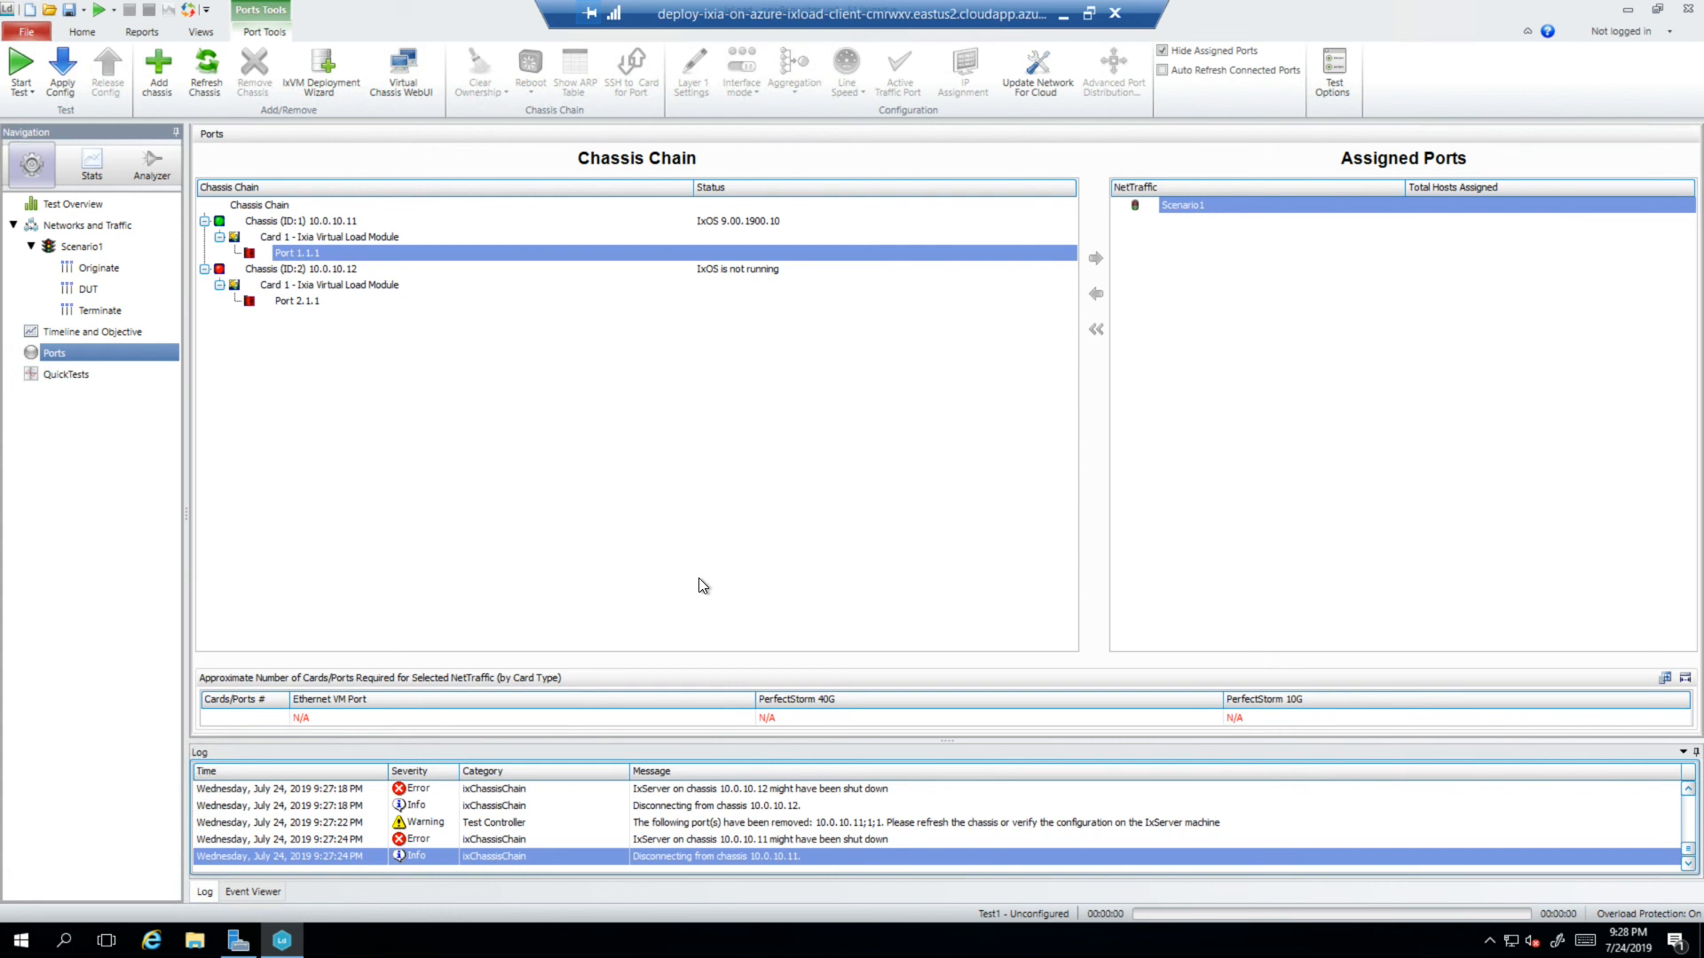
{"action": "left_click", "coordinate": [210, 68]}
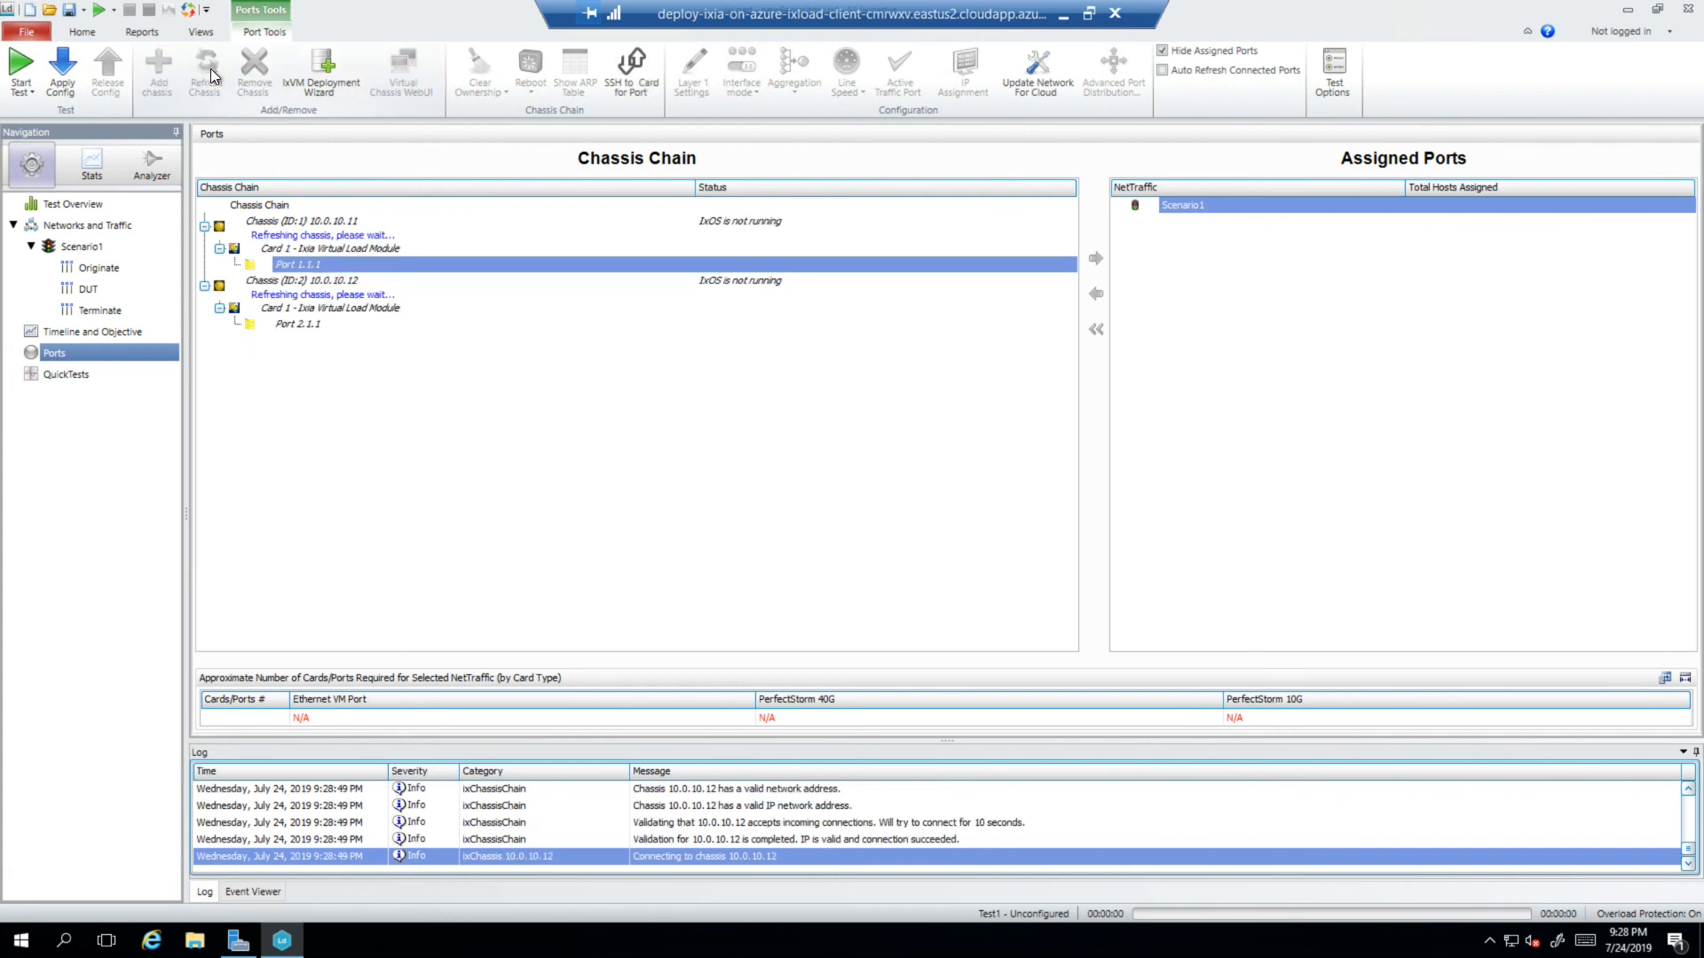